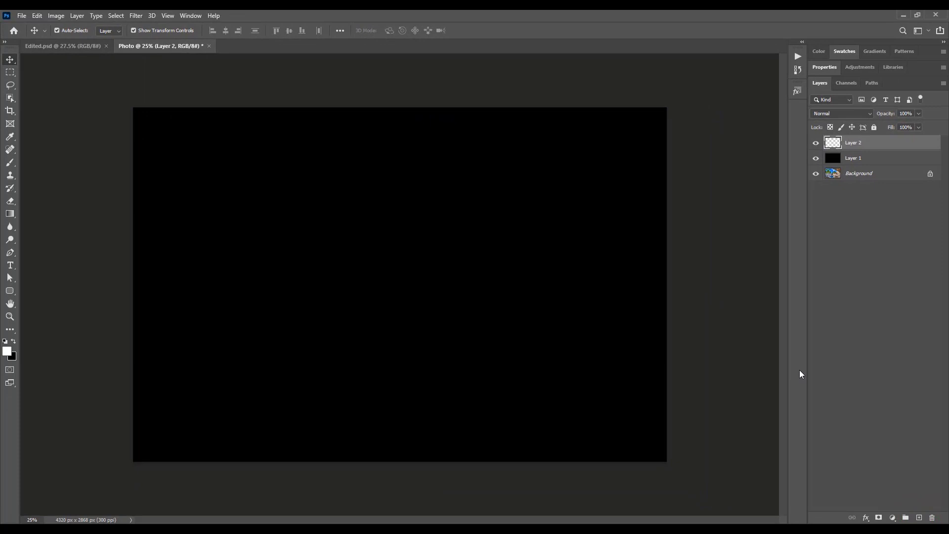
# Handwrite the title "Symmetry Modeller" in white with the Brush tool on Layer 2 and underline it
pyautogui.press('b')
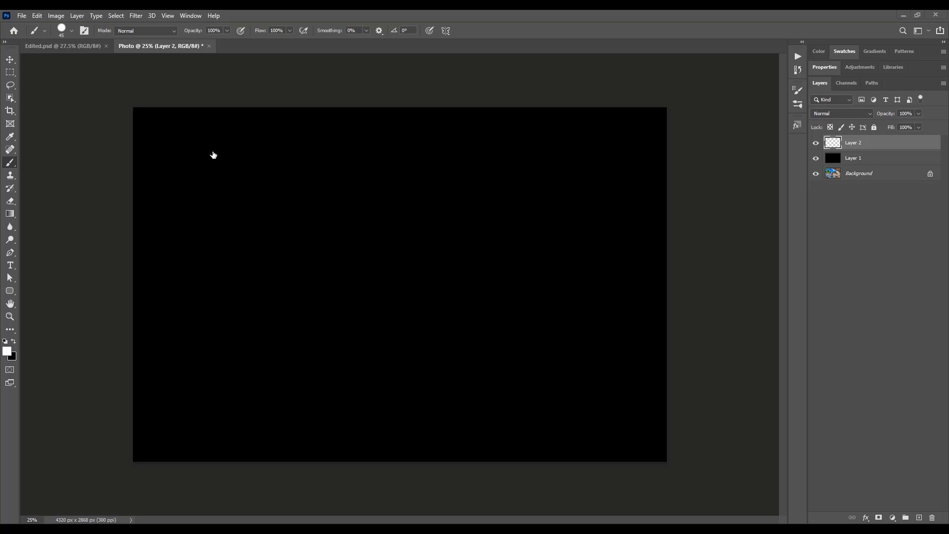
pyautogui.click(231, 146)
pyautogui.moveTo(244, 148)
pyautogui.mouseDown()
pyautogui.moveTo(221, 187)
pyautogui.moveTo(254, 168)
pyautogui.moveTo(251, 194)
pyautogui.moveTo(298, 167)
pyautogui.moveTo(332, 174)
pyautogui.moveTo(344, 150)
pyautogui.moveTo(352, 168)
pyautogui.mouseUp()
pyautogui.moveTo(411, 187)
pyautogui.mouseDown()
pyautogui.moveTo(513, 177)
pyautogui.moveTo(517, 165)
pyautogui.moveTo(547, 163)
pyautogui.mouseUp()
pyautogui.moveTo(205, 221); pyautogui.dragTo(505, 207)
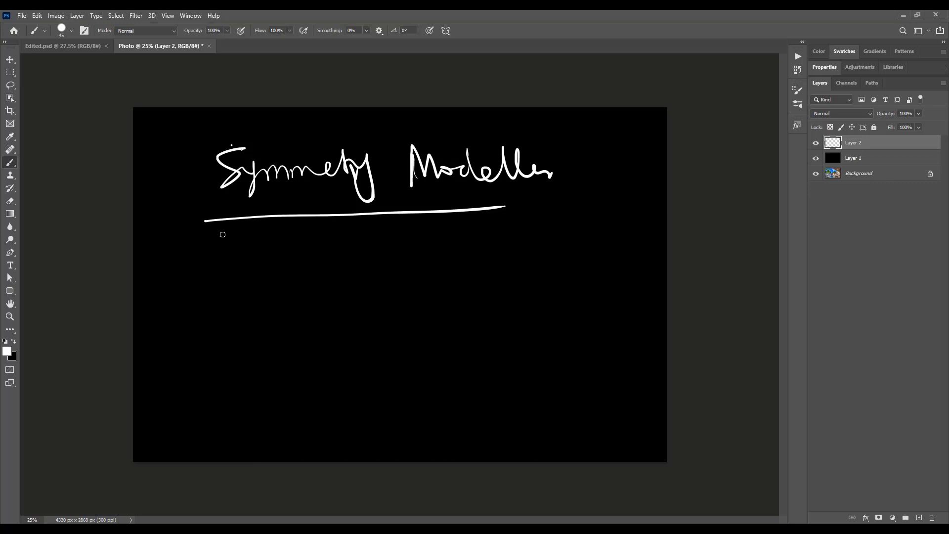
# Handwrite the legend lines "1p = 1 point" and "2p = 2 points" below the underlined title
pyautogui.moveTo(222, 234); pyautogui.dragTo(246, 298)
pyautogui.moveTo(244, 264); pyautogui.dragTo(247, 279)
pyautogui.moveTo(265, 271); pyautogui.dragTo(287, 265)
pyautogui.moveTo(274, 282); pyautogui.dragTo(294, 274)
pyautogui.moveTo(311, 242)
pyautogui.mouseDown()
pyautogui.moveTo(324, 281)
pyautogui.moveTo(380, 262)
pyautogui.moveTo(429, 267)
pyautogui.moveTo(400, 249)
pyautogui.mouseUp()
pyautogui.moveTo(226, 327)
pyautogui.mouseDown()
pyautogui.moveTo(241, 345)
pyautogui.moveTo(231, 348)
pyautogui.moveTo(262, 336)
pyautogui.moveTo(270, 355)
pyautogui.moveTo(317, 329)
pyautogui.mouseUp()
pyautogui.moveTo(302, 341)
pyautogui.mouseDown()
pyautogui.moveTo(365, 318)
pyautogui.moveTo(381, 341)
pyautogui.moveTo(411, 349)
pyautogui.mouseUp()
pyautogui.moveTo(419, 336)
pyautogui.mouseDown()
pyautogui.moveTo(403, 320)
pyautogui.moveTo(465, 327)
pyautogui.moveTo(498, 307)
pyautogui.moveTo(494, 320)
pyautogui.mouseUp()
pyautogui.click(447, 309)
pyautogui.moveTo(438, 259); pyautogui.dragTo(458, 253)
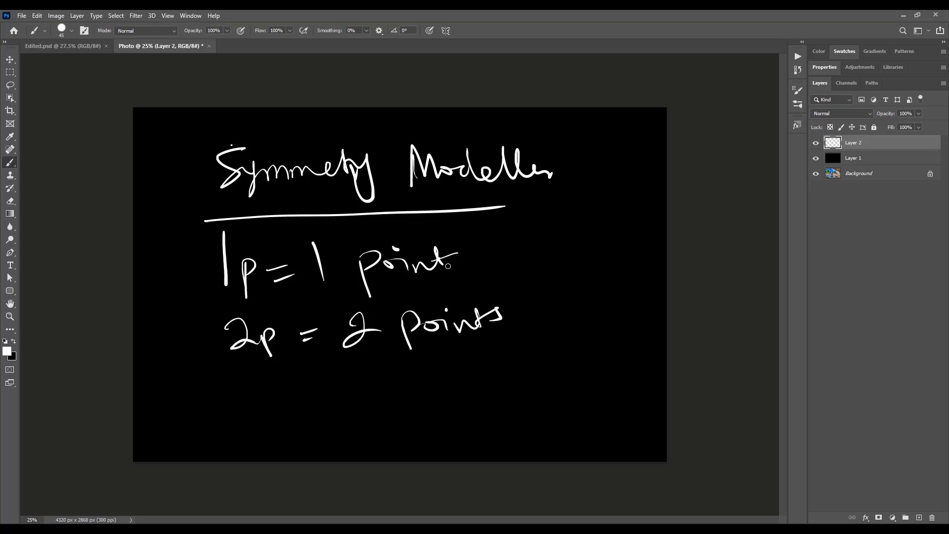
# Handwrite the legend lines "Ch = Chain" and "x = Anchor" below the 2 points line
pyautogui.moveTo(261, 381)
pyautogui.mouseDown()
pyautogui.moveTo(274, 405)
pyautogui.moveTo(285, 389)
pyautogui.moveTo(286, 402)
pyautogui.moveTo(371, 391)
pyautogui.mouseUp()
pyautogui.moveTo(435, 364)
pyautogui.mouseDown()
pyautogui.moveTo(458, 388)
pyautogui.moveTo(520, 376)
pyautogui.mouseUp()
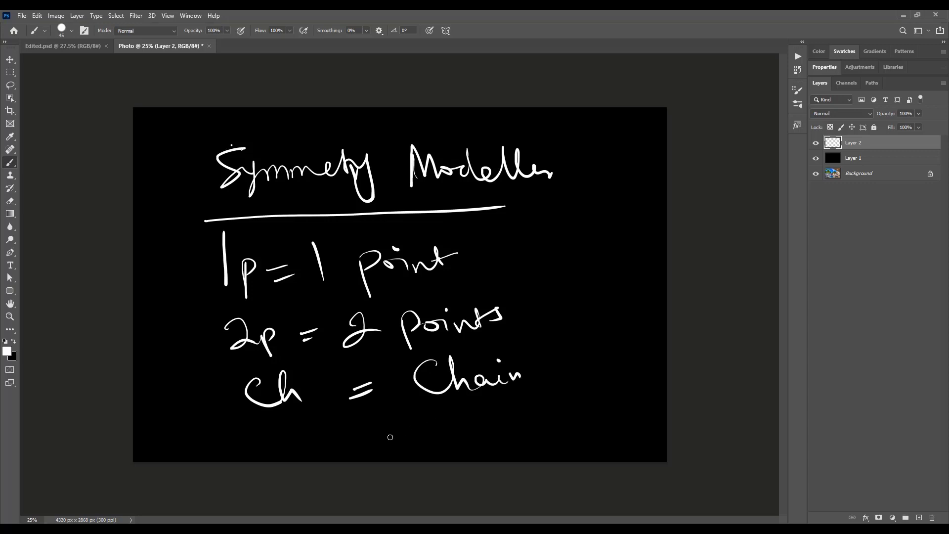
pyautogui.moveTo(288, 424); pyautogui.dragTo(274, 454)
pyautogui.moveTo(260, 436); pyautogui.dragTo(291, 448)
pyautogui.moveTo(368, 434); pyautogui.dragTo(395, 426)
pyautogui.moveTo(369, 446); pyautogui.dragTo(395, 438)
pyautogui.moveTo(431, 421)
pyautogui.mouseDown()
pyautogui.moveTo(440, 410)
pyautogui.moveTo(429, 444)
pyautogui.mouseUp()
pyautogui.moveTo(415, 435); pyautogui.dragTo(442, 426)
pyautogui.moveTo(441, 433); pyautogui.dragTo(489, 435)
pyautogui.moveTo(503, 401)
pyautogui.mouseDown()
pyautogui.moveTo(520, 422)
pyautogui.moveTo(549, 415)
pyautogui.mouseUp()
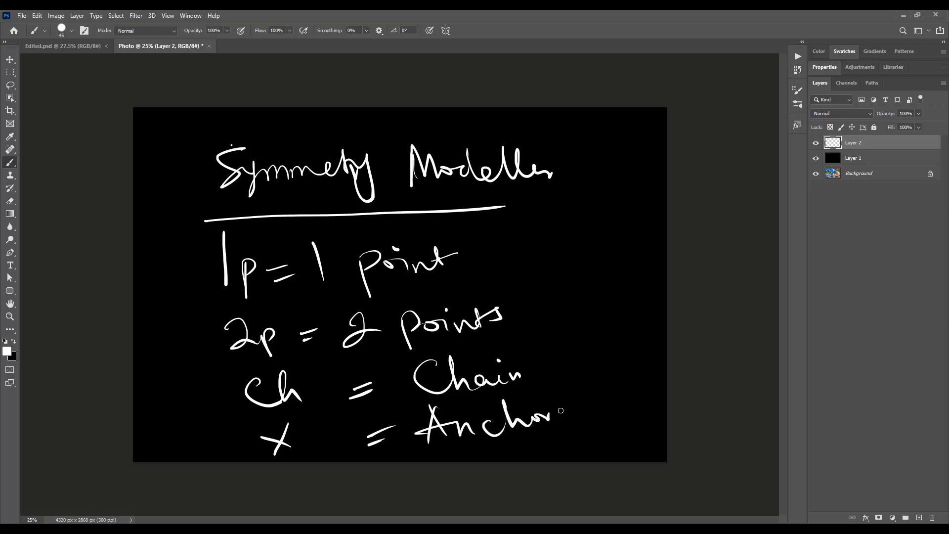
# Erase all the handwriting on Layer 2 and remove the selection
pyautogui.click(911, 260)
pyautogui.click(874, 147)
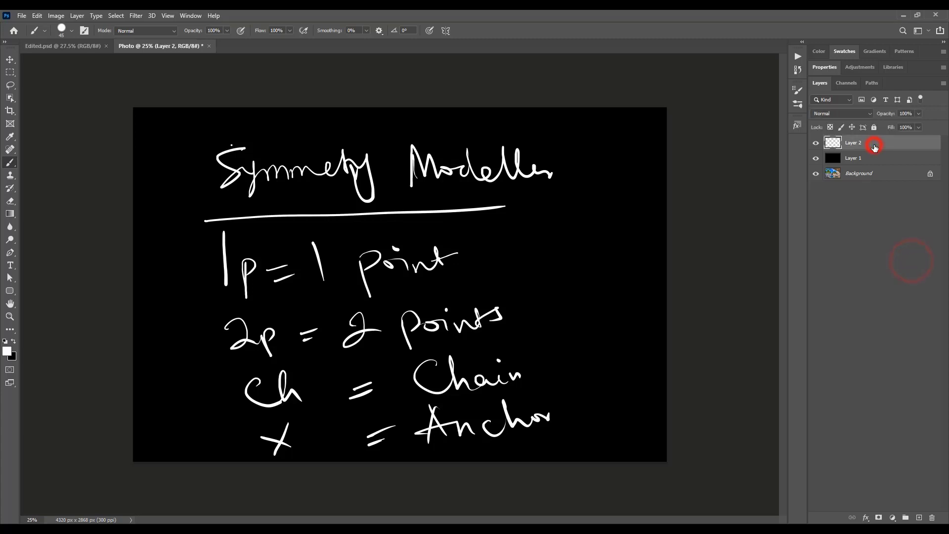
pyautogui.hotkey('ctrl', 'a')
pyautogui.press('Delete')
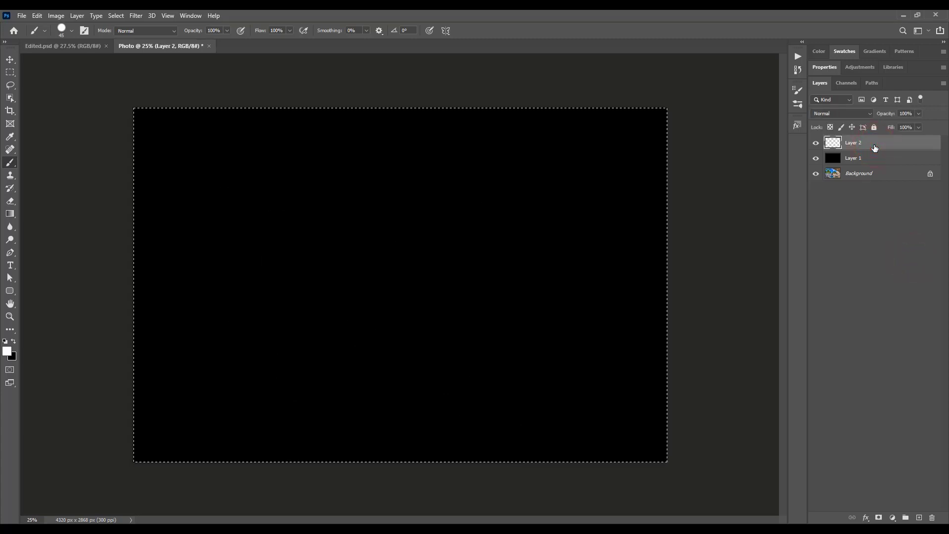
pyautogui.hotkey('ctrl', 'd')
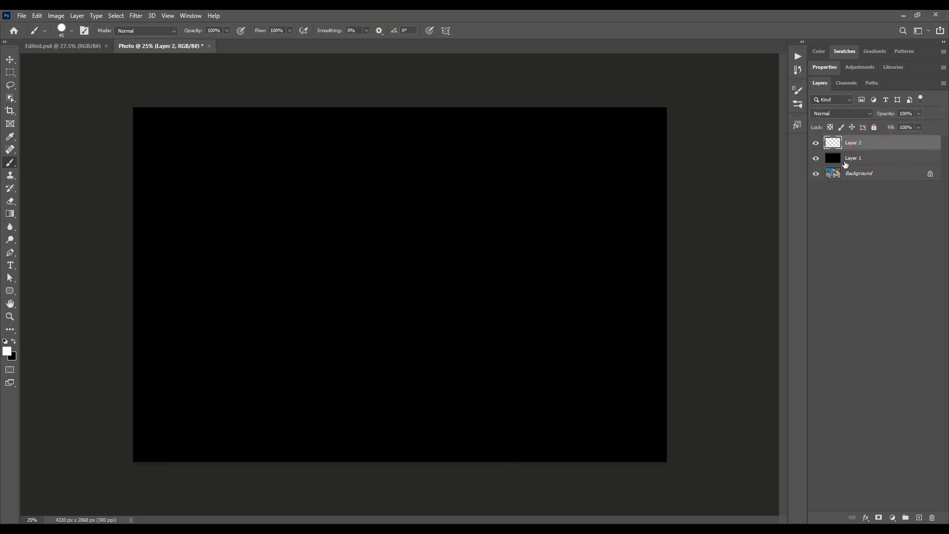
# Set the opacity of the black Layer 1 to 50%
pyautogui.click(872, 158)
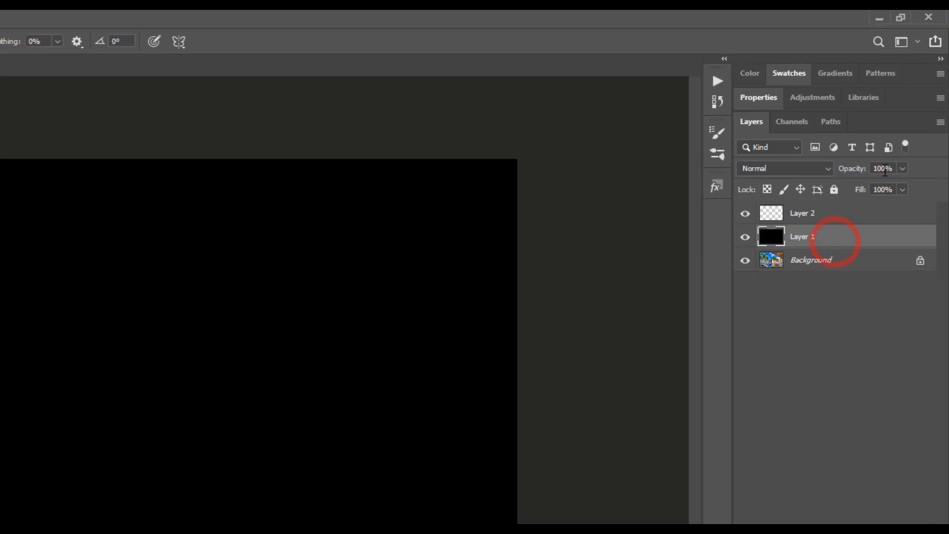
pyautogui.click(882, 169)
pyautogui.write('50')
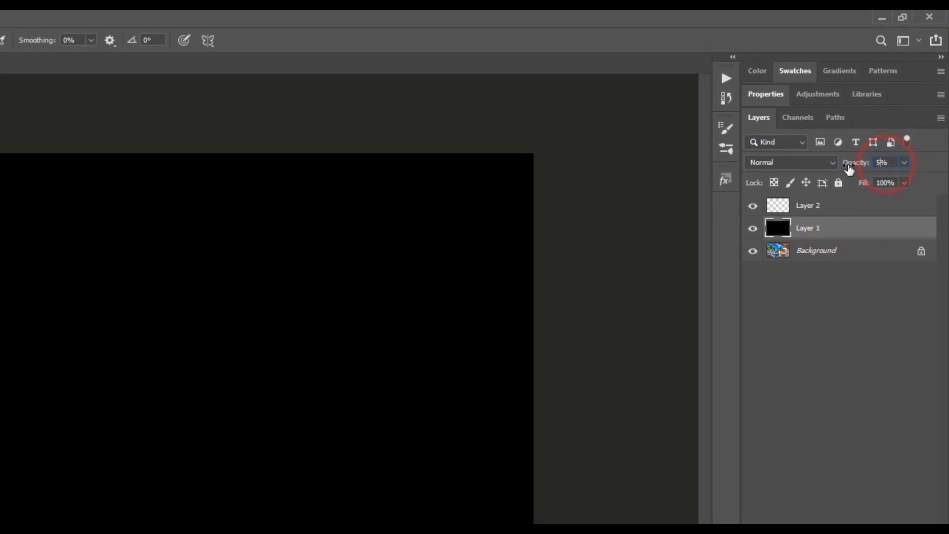
pyautogui.press('Return')
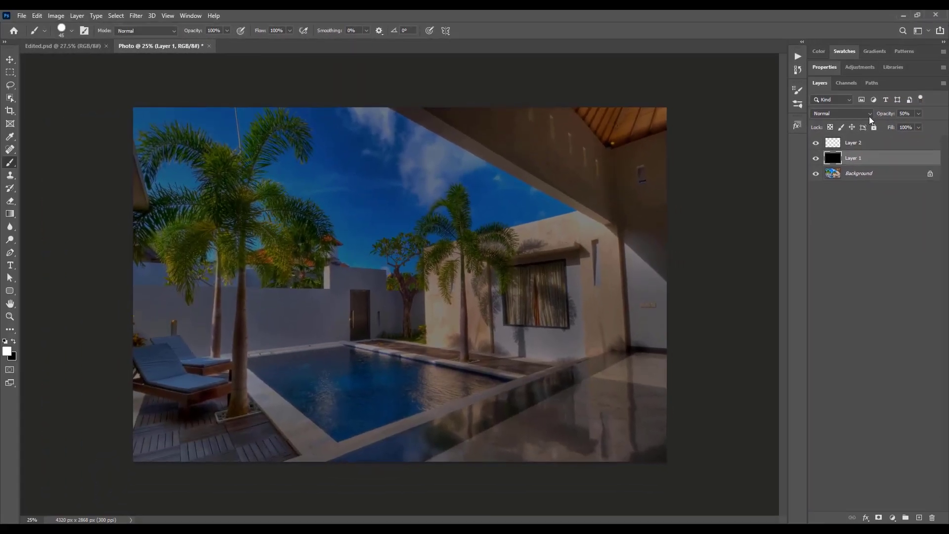
# Draw a large V-shaped mark over the pool on Layer 2 and write "C" beside its lower point
pyautogui.click(863, 144)
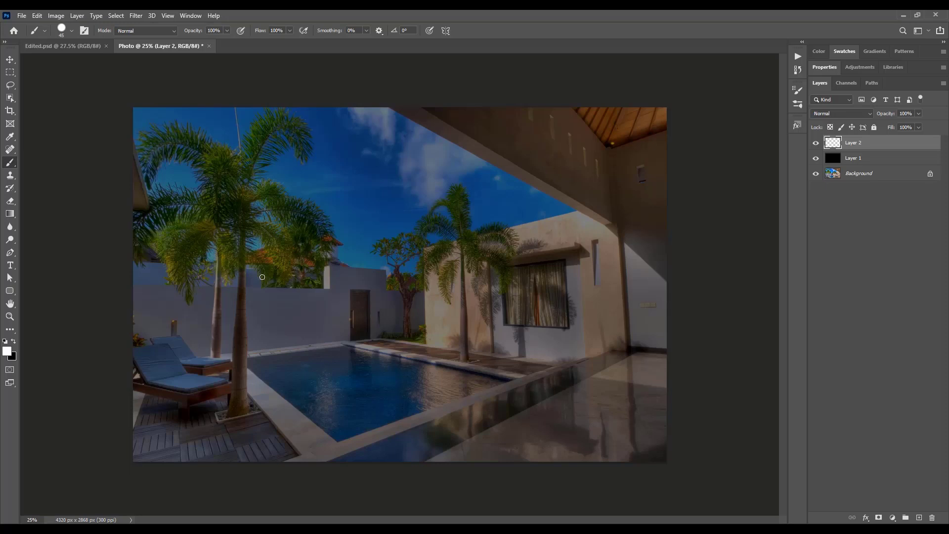
pyautogui.moveTo(293, 386)
pyautogui.mouseDown()
pyautogui.moveTo(380, 447)
pyautogui.moveTo(355, 346)
pyautogui.mouseUp()
pyautogui.moveTo(402, 441); pyautogui.dragTo(416, 460)
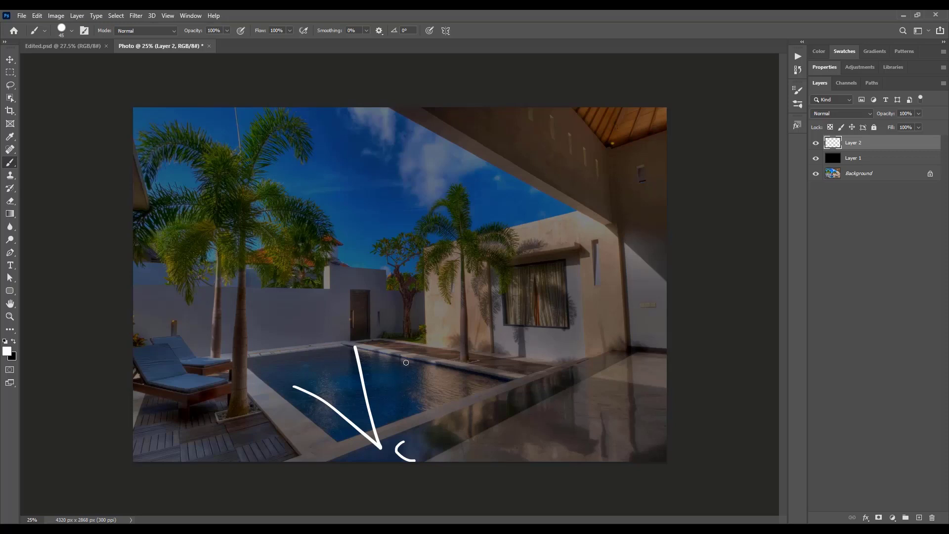
# Trace the villa wall's base, far corner and roofline up to the ceiling corner, plus the slanted ceiling edge
pyautogui.moveTo(423, 343); pyautogui.dragTo(725, 373)
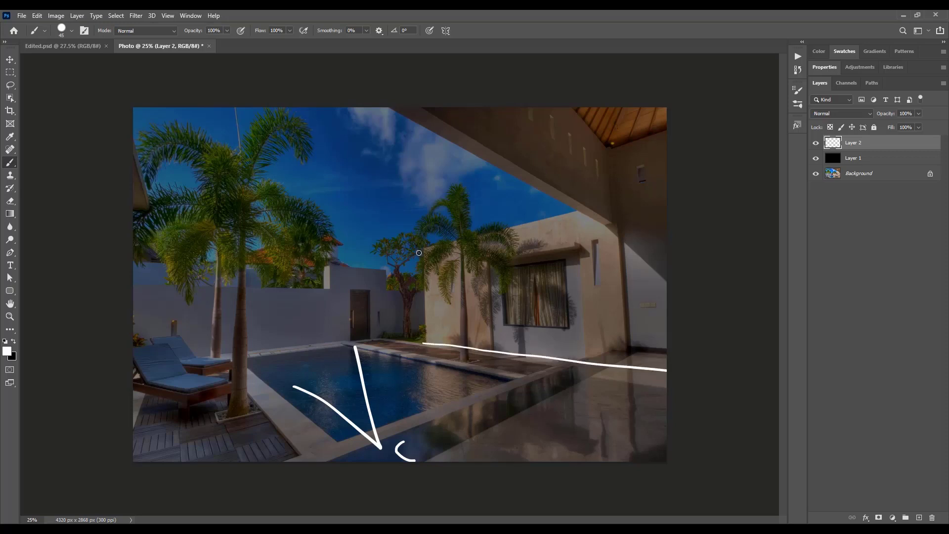
pyautogui.moveTo(422, 249); pyautogui.dragTo(424, 342)
pyautogui.moveTo(422, 247)
pyautogui.mouseDown()
pyautogui.moveTo(486, 224)
pyautogui.moveTo(613, 205)
pyautogui.moveTo(614, 144)
pyautogui.moveTo(669, 128)
pyautogui.mouseUp()
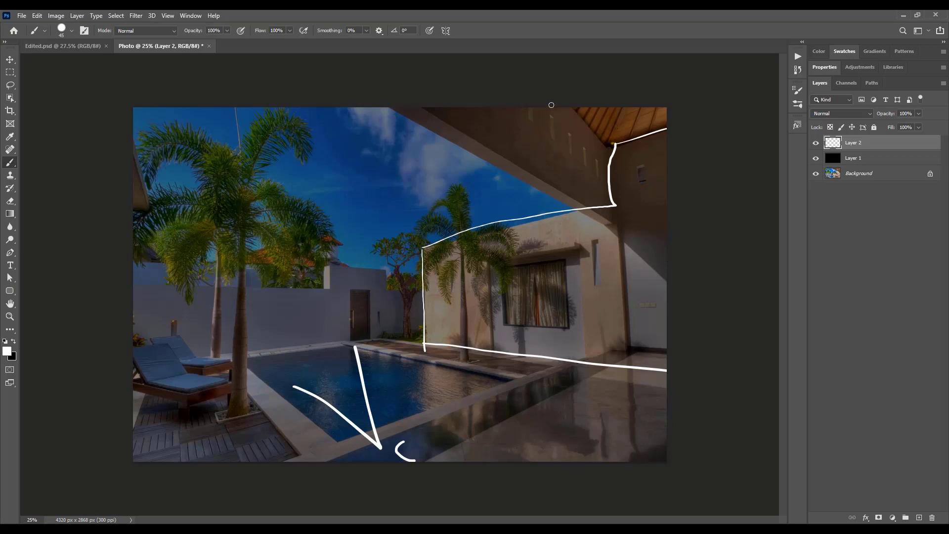
pyautogui.moveTo(580, 107); pyautogui.dragTo(611, 144)
# Mark the ceiling corner "Ch" and the beam's lower end "2P", then trace the beam's slanted edge and label it "2P"
pyautogui.moveTo(634, 150)
pyautogui.mouseDown()
pyautogui.moveTo(634, 159)
pyautogui.moveTo(653, 159)
pyautogui.mouseUp()
pyautogui.moveTo(625, 184); pyautogui.dragTo(635, 253)
pyautogui.moveTo(640, 245)
pyautogui.mouseDown()
pyautogui.moveTo(643, 259)
pyautogui.moveTo(645, 251)
pyautogui.mouseUp()
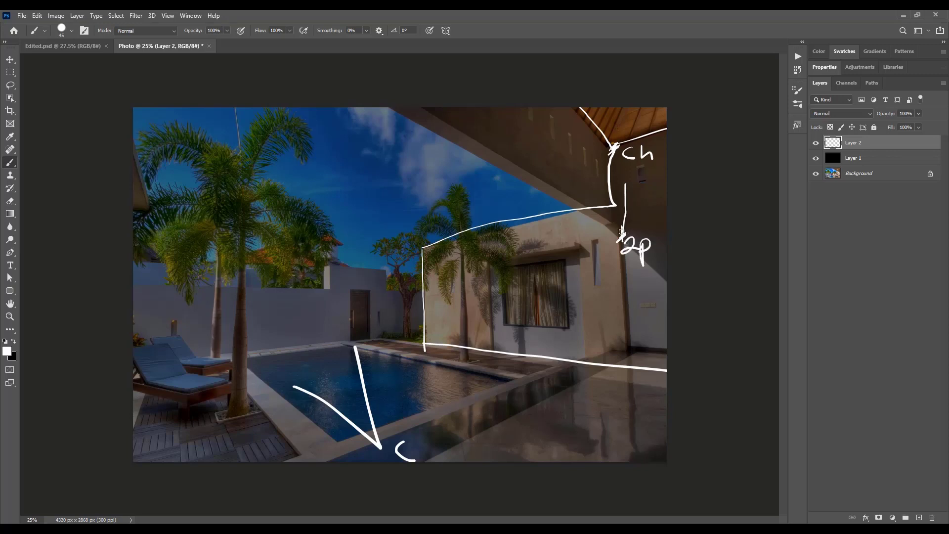
pyautogui.moveTo(622, 231); pyautogui.dragTo(413, 107)
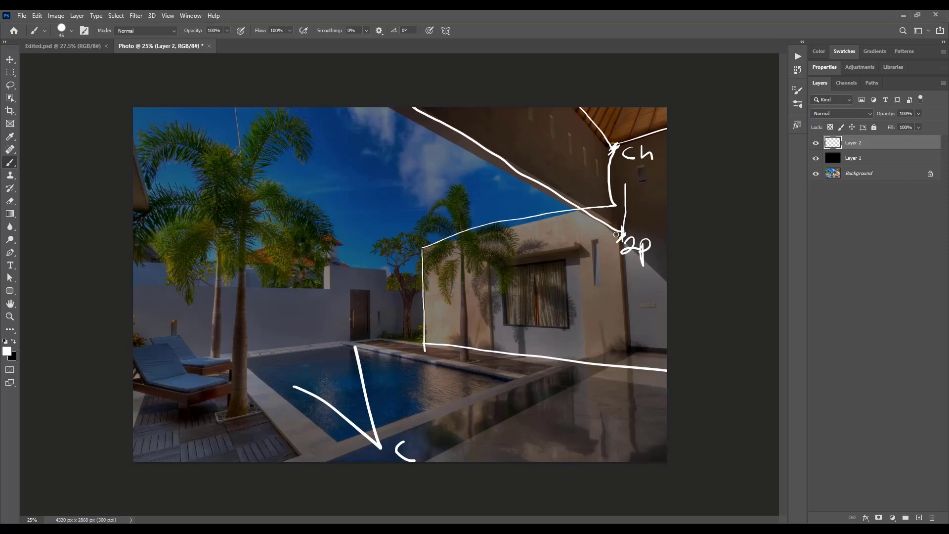
pyautogui.moveTo(619, 234); pyautogui.dragTo(402, 113)
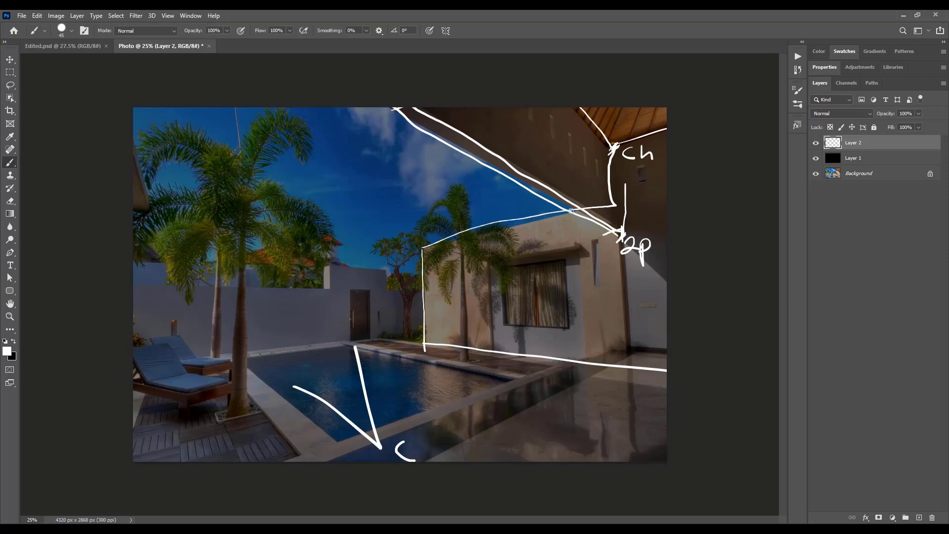
pyautogui.moveTo(434, 180); pyautogui.dragTo(465, 186)
# Trace the base and the stepped top edge of the back wall, extending both lines past the villa corner
pyautogui.moveTo(133, 364); pyautogui.dragTo(469, 328)
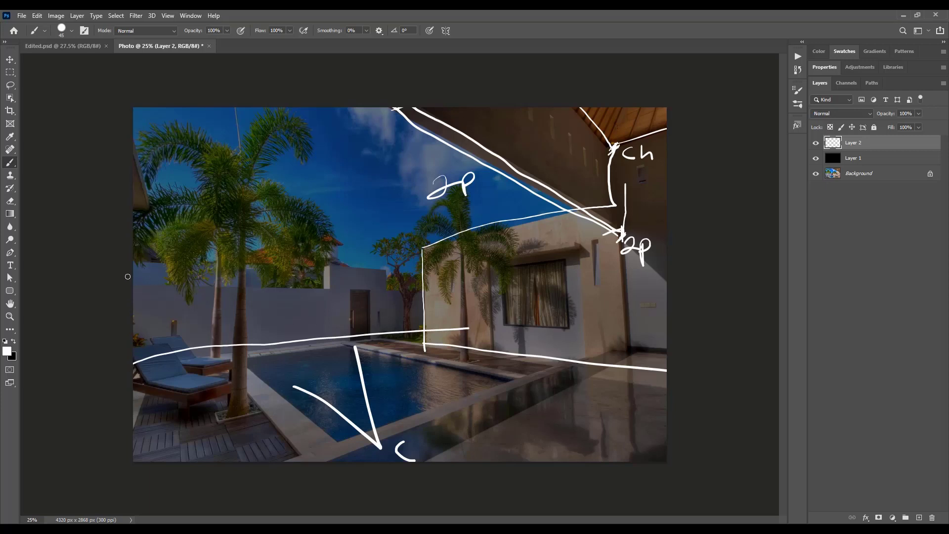
pyautogui.moveTo(127, 276)
pyautogui.mouseDown()
pyautogui.moveTo(203, 270)
pyautogui.moveTo(248, 271)
pyautogui.moveTo(264, 284)
pyautogui.moveTo(319, 282)
pyautogui.moveTo(335, 264)
pyautogui.moveTo(377, 262)
pyautogui.moveTo(399, 283)
pyautogui.moveTo(500, 277)
pyautogui.mouseUp()
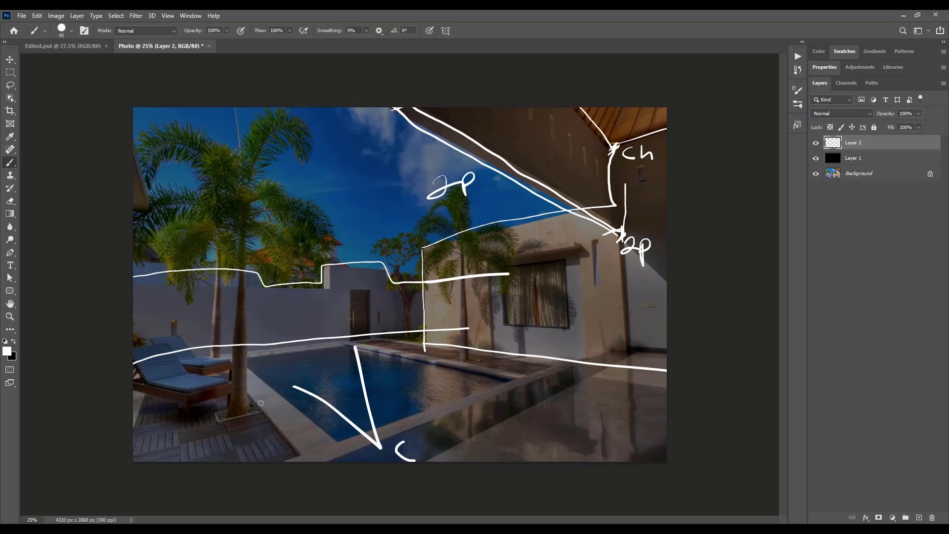
# Add short dashes across the deck, pool and tiled floor, and an anchor mark at the end of the villa's base line
pyautogui.moveTo(208, 427); pyautogui.dragTo(299, 370)
pyautogui.moveTo(348, 397); pyautogui.dragTo(391, 386)
pyautogui.moveTo(378, 437); pyautogui.dragTo(432, 414)
pyautogui.moveTo(445, 439); pyautogui.dragTo(483, 424)
pyautogui.moveTo(513, 423); pyautogui.dragTo(535, 419)
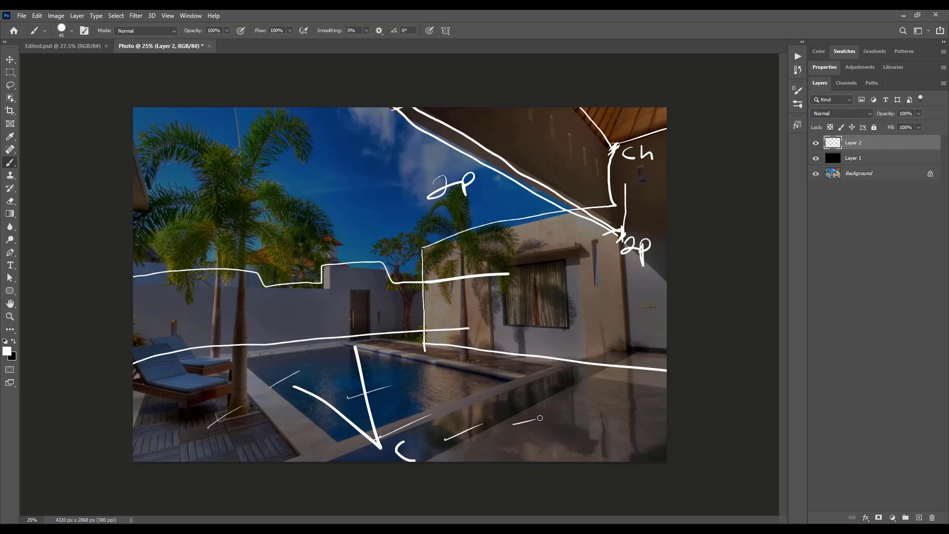
pyautogui.moveTo(497, 374); pyautogui.dragTo(467, 386)
pyautogui.moveTo(655, 379); pyautogui.dragTo(673, 371)
# Draw a box around the front lounge chair with its backrest outline, labelling the base corner "1P" and the side "Ch"
pyautogui.moveTo(202, 435); pyautogui.dragTo(202, 449)
pyautogui.moveTo(213, 434)
pyautogui.mouseDown()
pyautogui.moveTo(213, 451)
pyautogui.moveTo(214, 442)
pyautogui.moveTo(133, 406)
pyautogui.mouseUp()
pyautogui.moveTo(189, 386); pyautogui.dragTo(196, 419)
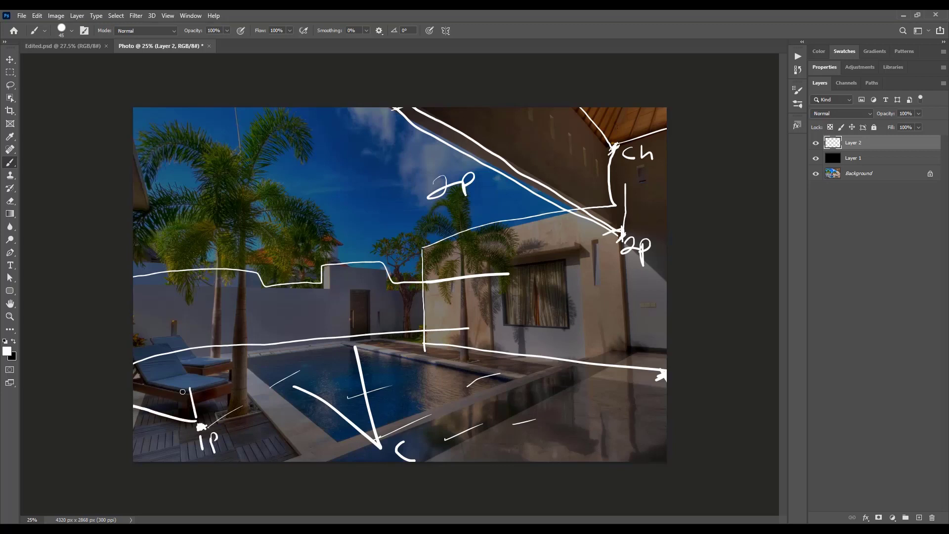
pyautogui.moveTo(137, 377)
pyautogui.mouseDown()
pyautogui.moveTo(192, 387)
pyautogui.moveTo(233, 374)
pyautogui.moveTo(243, 404)
pyautogui.moveTo(204, 424)
pyautogui.mouseUp()
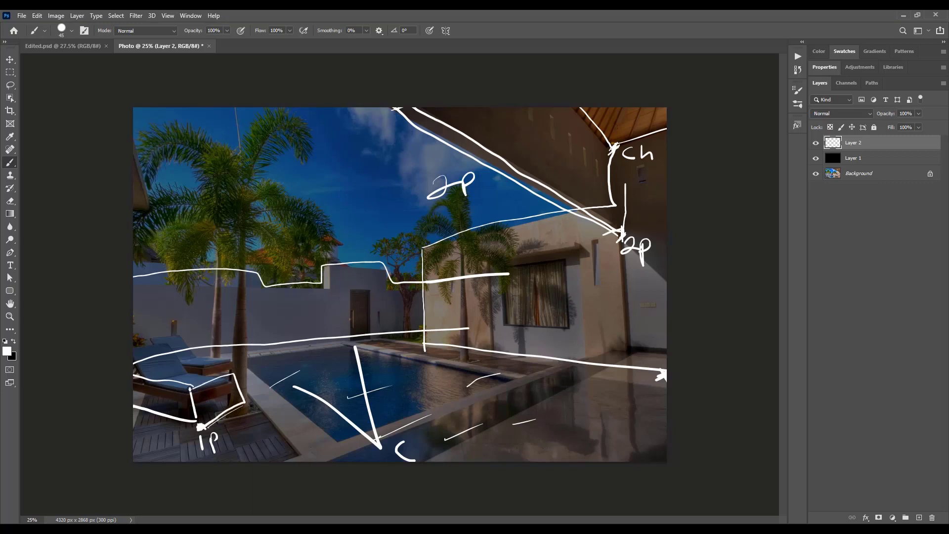
pyautogui.moveTo(253, 406)
pyautogui.mouseDown()
pyautogui.moveTo(258, 418)
pyautogui.moveTo(270, 416)
pyautogui.mouseUp()
pyautogui.moveTo(181, 367); pyautogui.dragTo(232, 376)
pyautogui.moveTo(168, 385)
pyautogui.mouseDown()
pyautogui.moveTo(183, 369)
pyautogui.moveTo(140, 360)
pyautogui.mouseUp()
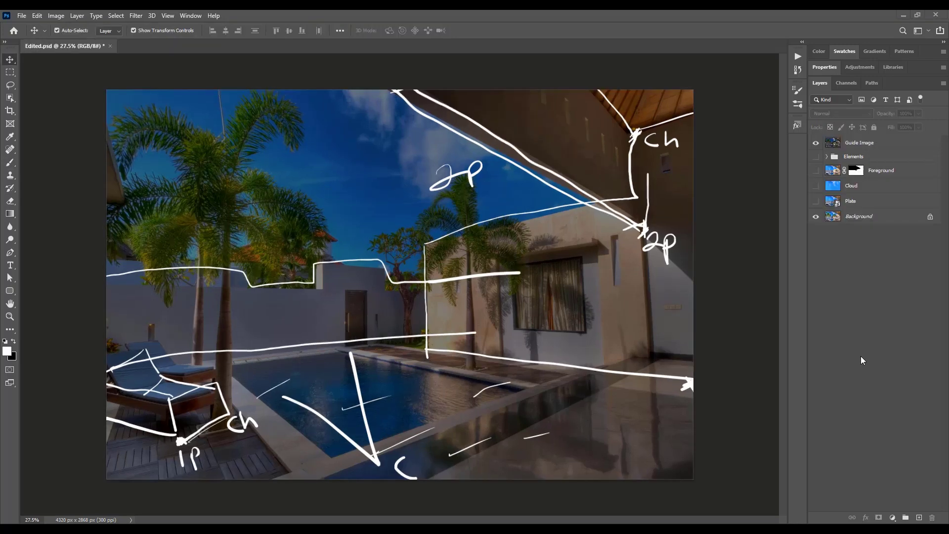
# Hide the Guide Image layer and show the Plate layer and the Elements group
pyautogui.click(816, 143)
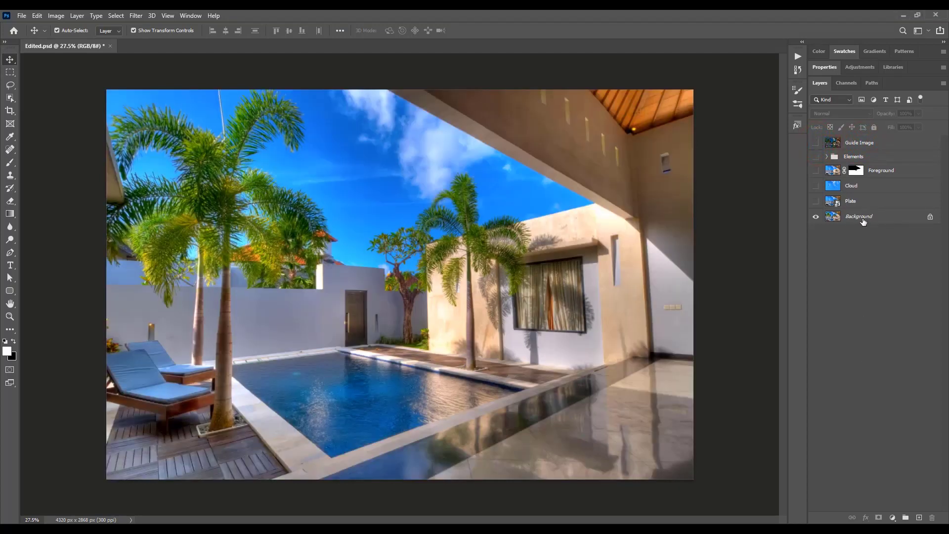
pyautogui.click(816, 202)
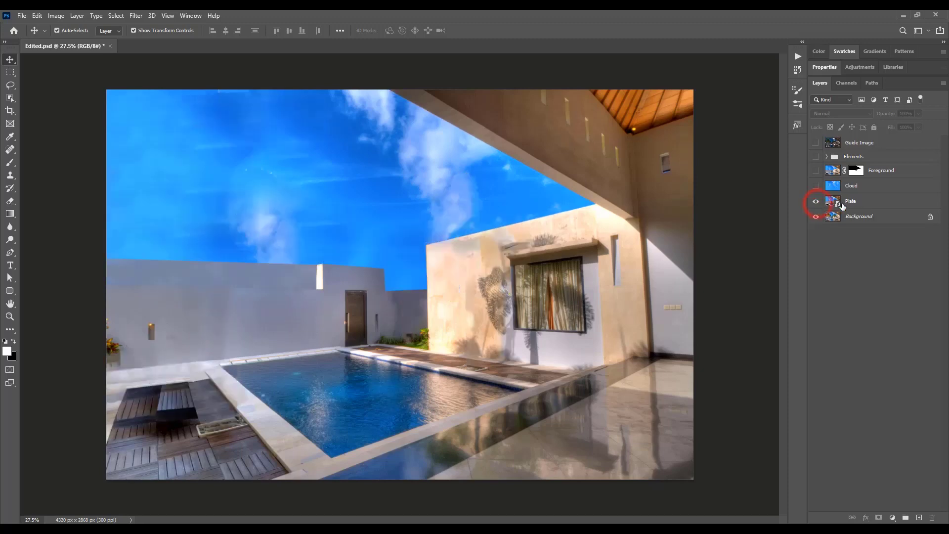
pyautogui.click(815, 157)
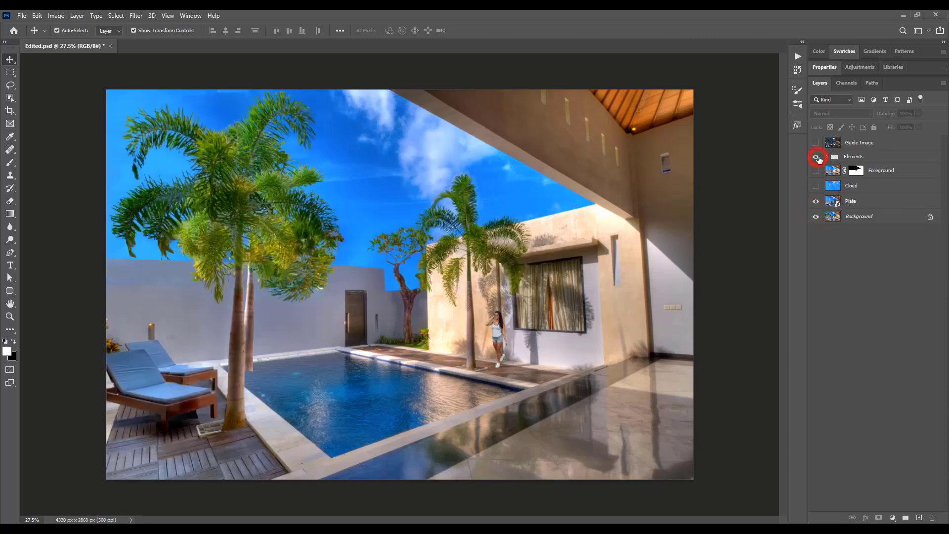
# Review the Elements group by hiding its layers and revealing them one by one from Tree 2 up to Model
pyautogui.click(826, 156)
pyautogui.moveTo(816, 172); pyautogui.dragTo(817, 278)
pyautogui.click(816, 277)
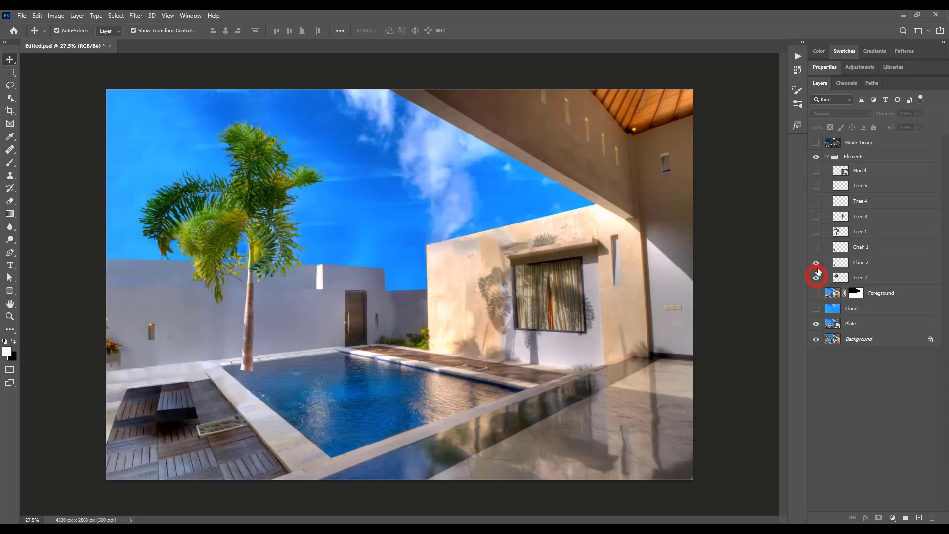
pyautogui.click(815, 262)
pyautogui.click(816, 247)
pyautogui.click(815, 231)
pyautogui.click(816, 216)
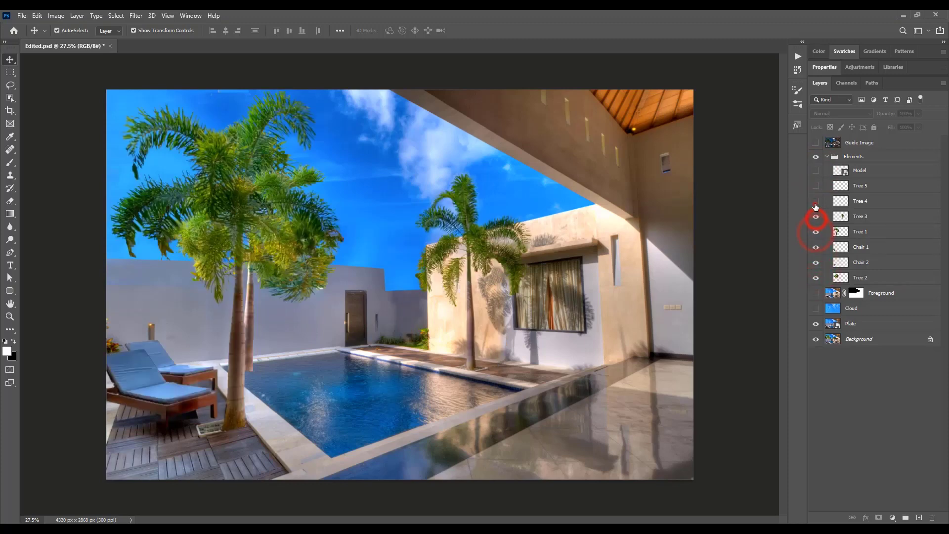
pyautogui.click(816, 200)
pyautogui.click(816, 185)
pyautogui.click(816, 170)
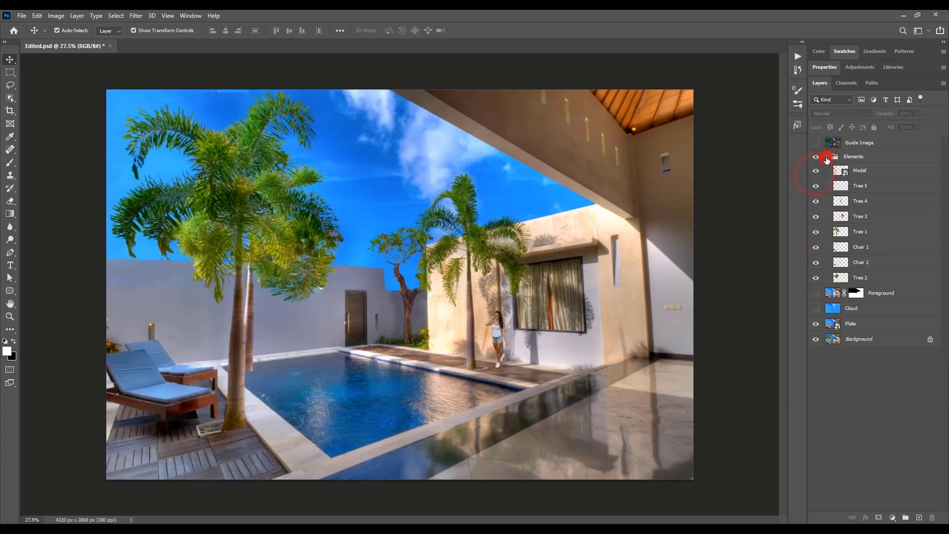
pyautogui.click(827, 157)
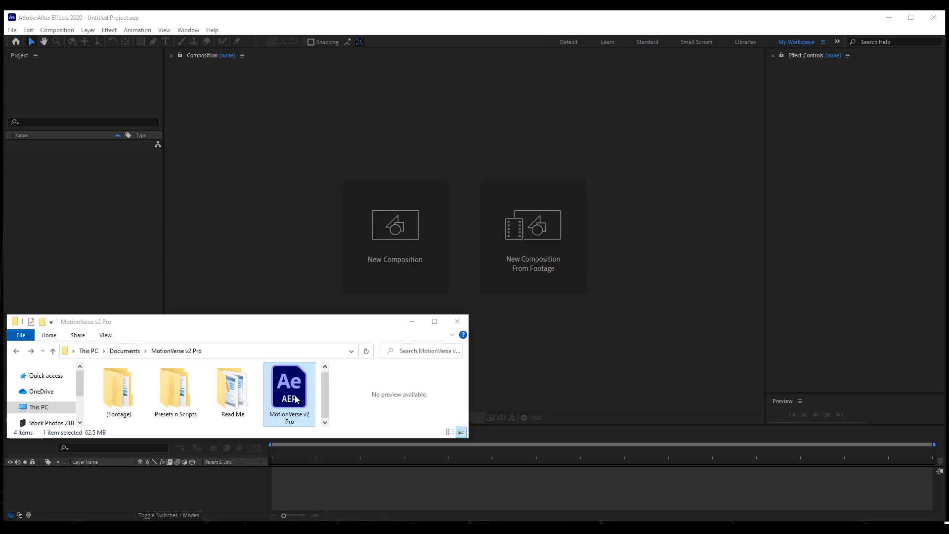
# Open the MotionVerse v2 Pro project in After Effects, accepting the version conversion and the Keylight effect conversion
pyautogui.doubleClick(296, 399)
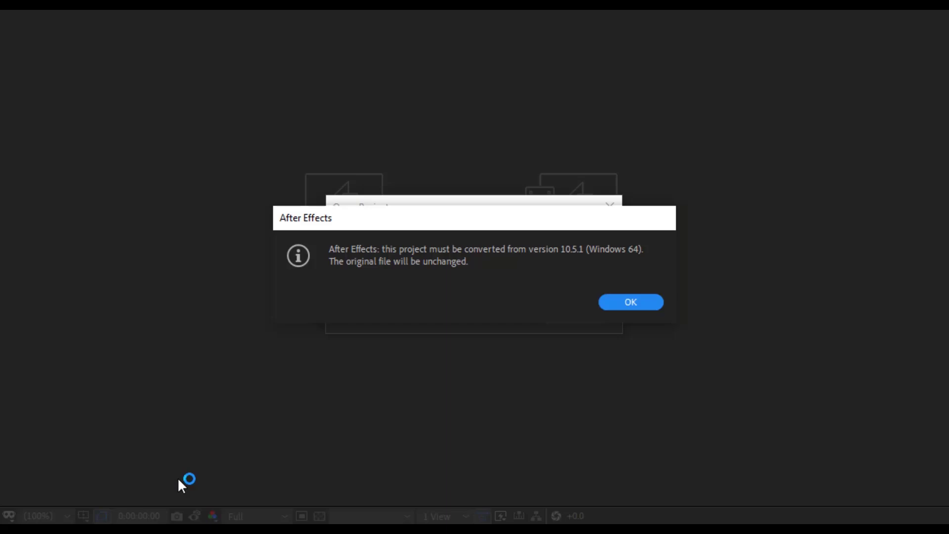
pyautogui.click(631, 309)
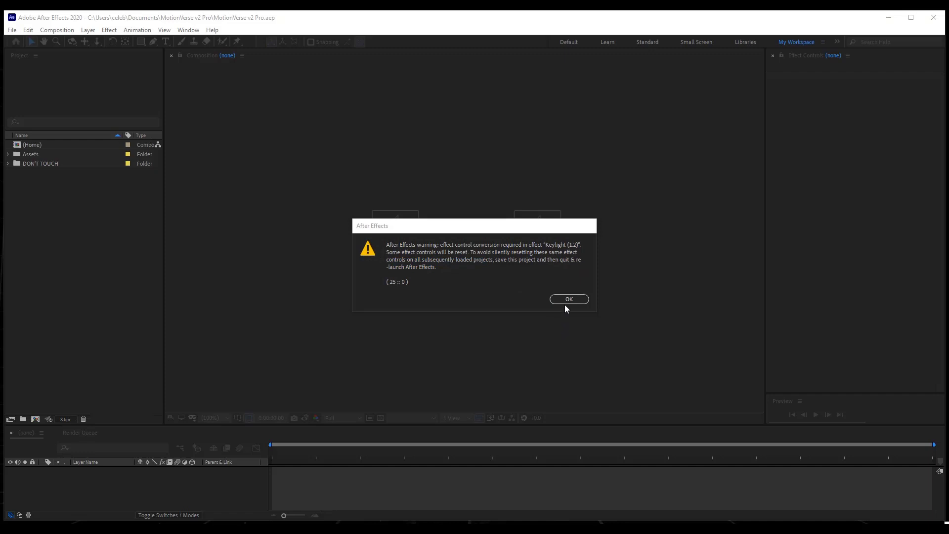
pyautogui.click(569, 300)
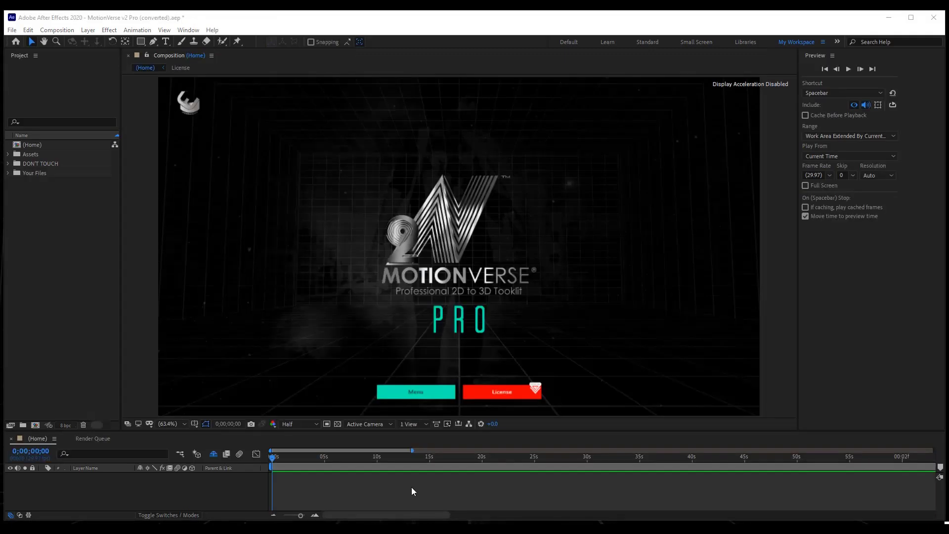
# Show the Effect Controls of the Menu Button layer and set its MotionVerse Menu option to Animation Pack
pyautogui.click(425, 394)
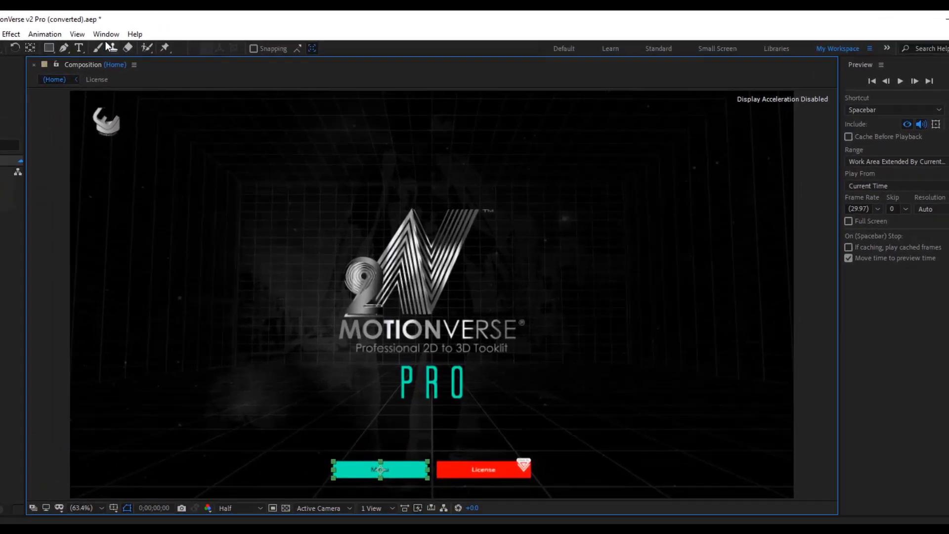
pyautogui.click(106, 34)
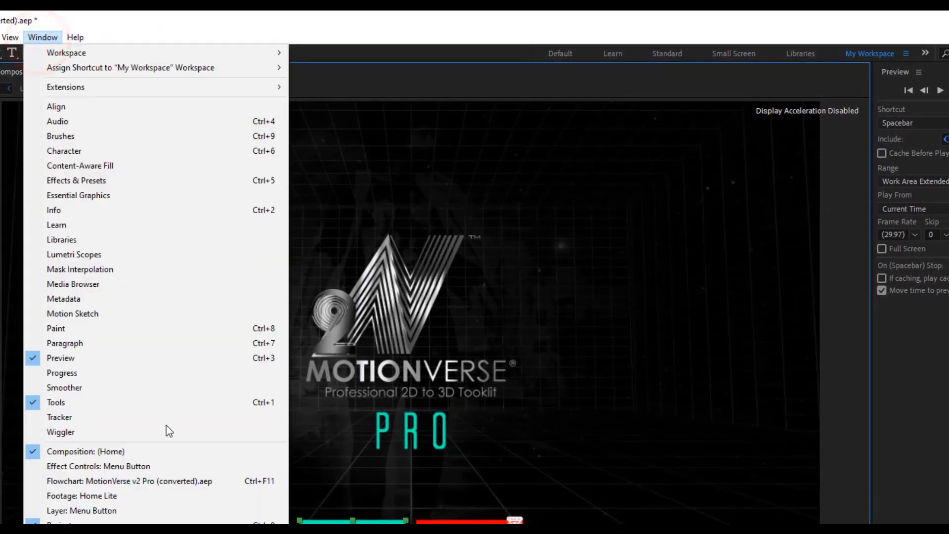
pyautogui.click(123, 468)
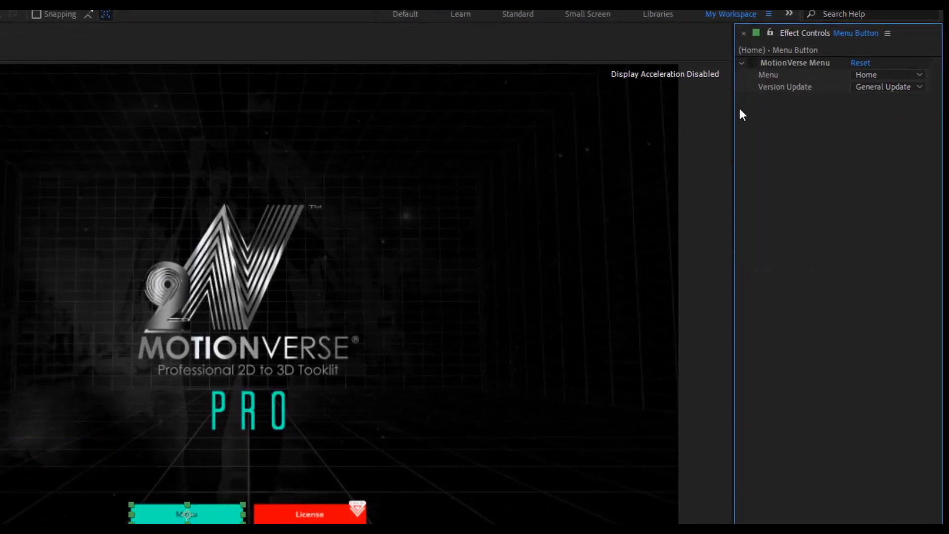
pyautogui.moveTo(734, 106); pyautogui.dragTo(725, 112)
pyautogui.click(884, 75)
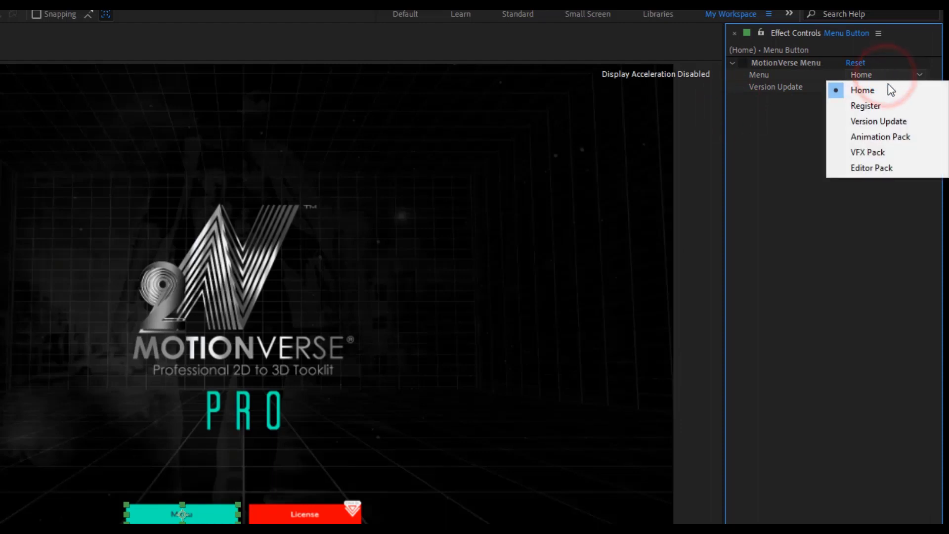
pyautogui.click(890, 139)
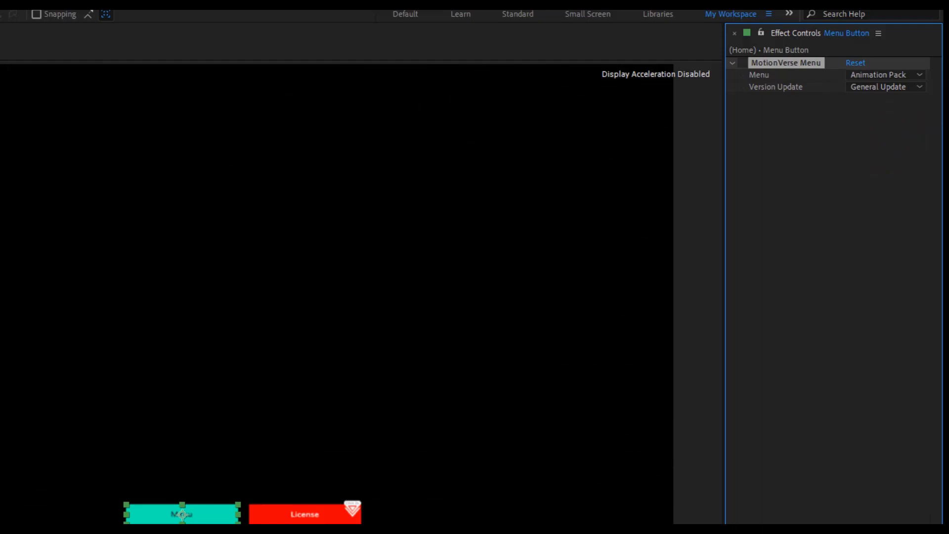
# Open the License composition and accept the MotionVerse license agreement
pyautogui.doubleClick(297, 515)
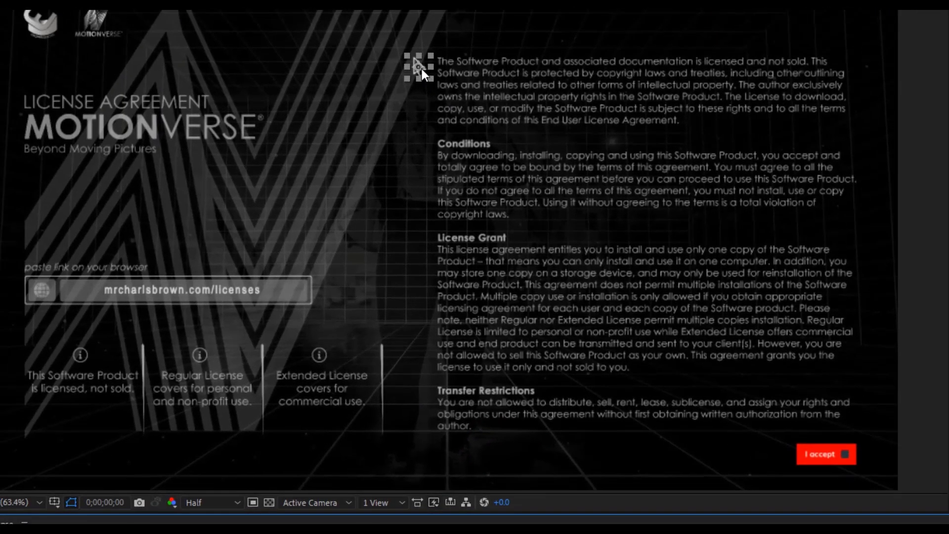
pyautogui.click(218, 142)
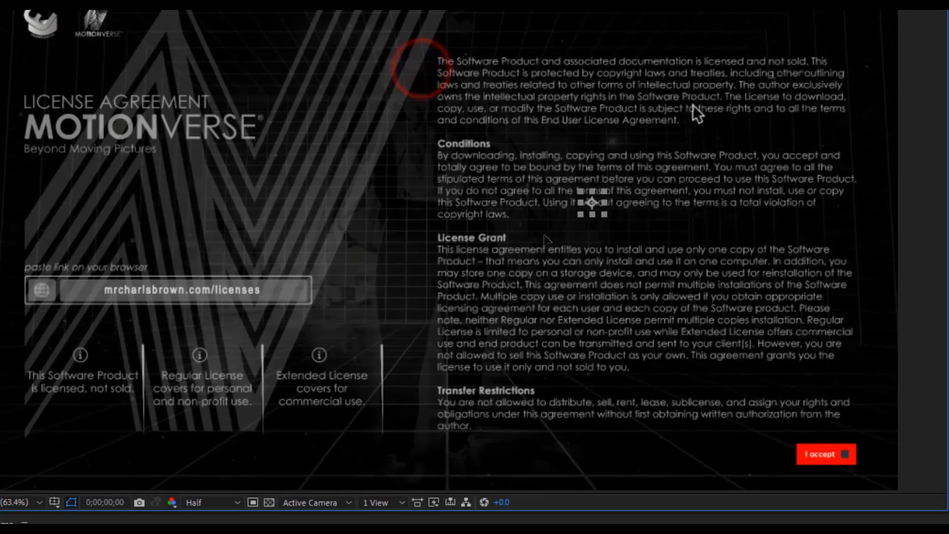
pyautogui.moveTo(797, 420); pyautogui.dragTo(832, 467)
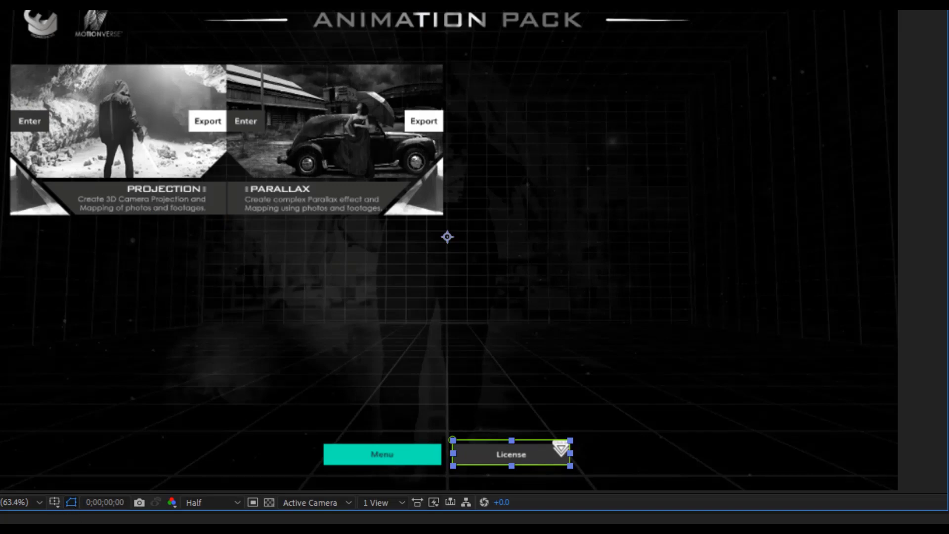
# Return to the Home composition, enter the Projection section of the Animation Pack and open its project composition
pyautogui.click(346, 522)
pyautogui.click(29, 125)
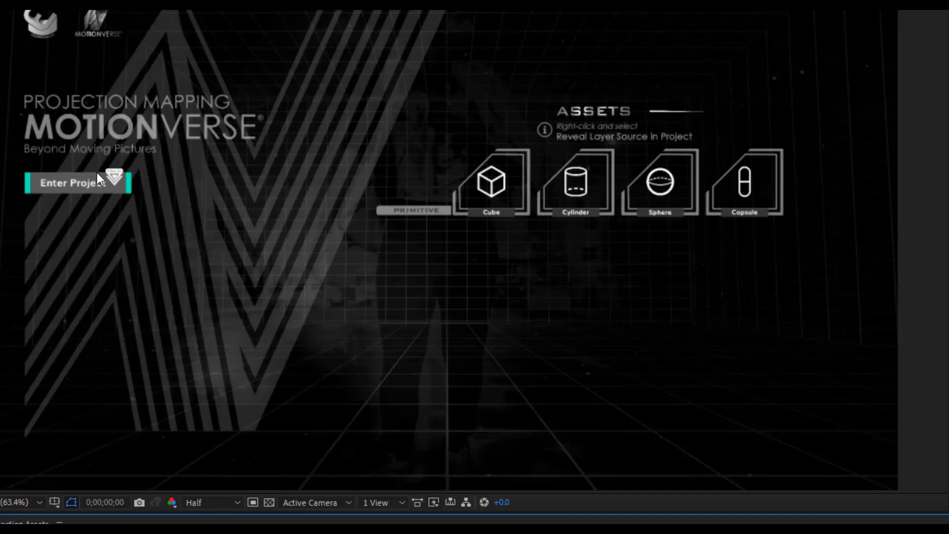
pyautogui.click(67, 183)
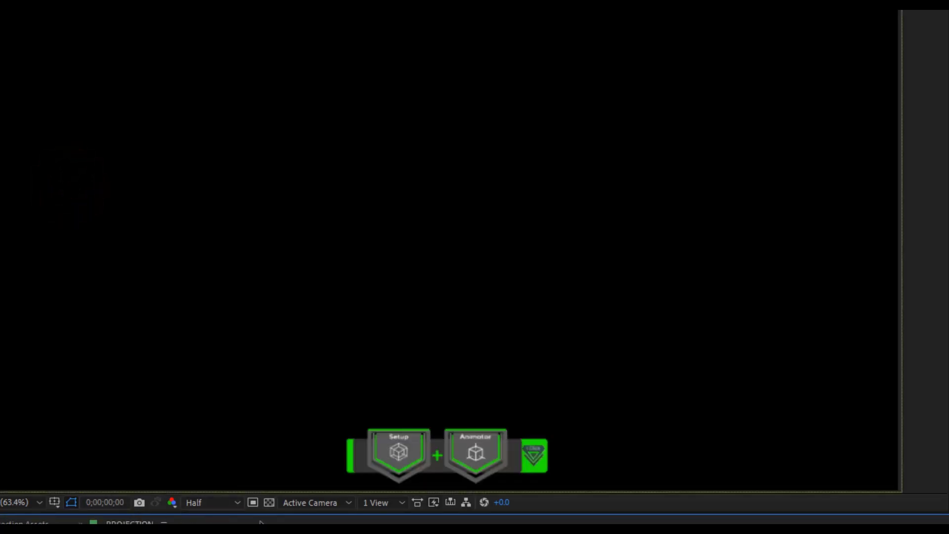
# Set Grid Visibility to More Lines in the Setup control's MotionVerse Projection effect
pyautogui.click(408, 455)
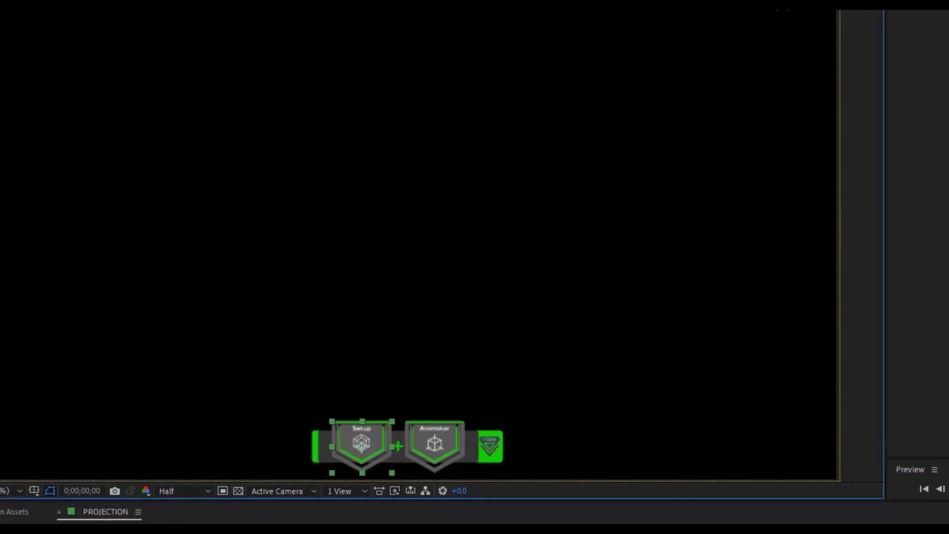
pyautogui.click(753, 32)
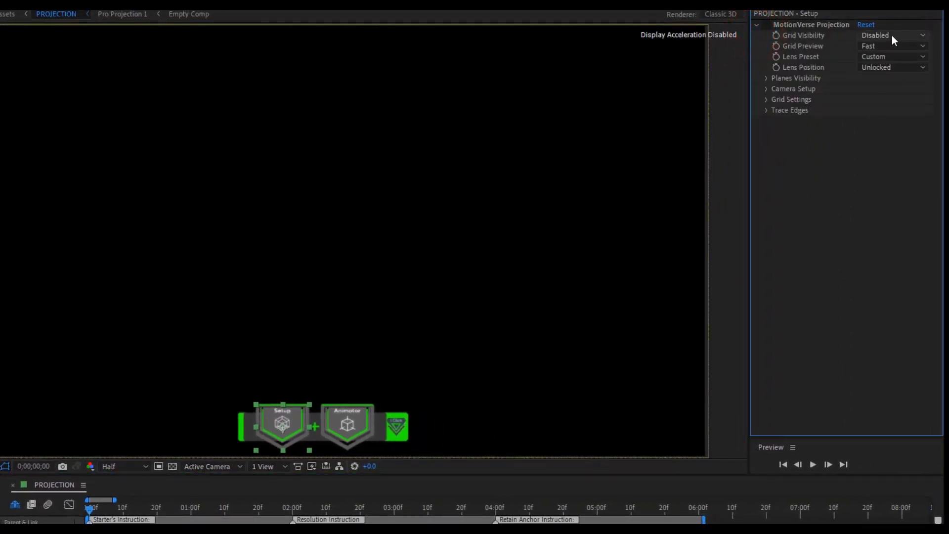
pyautogui.click(891, 35)
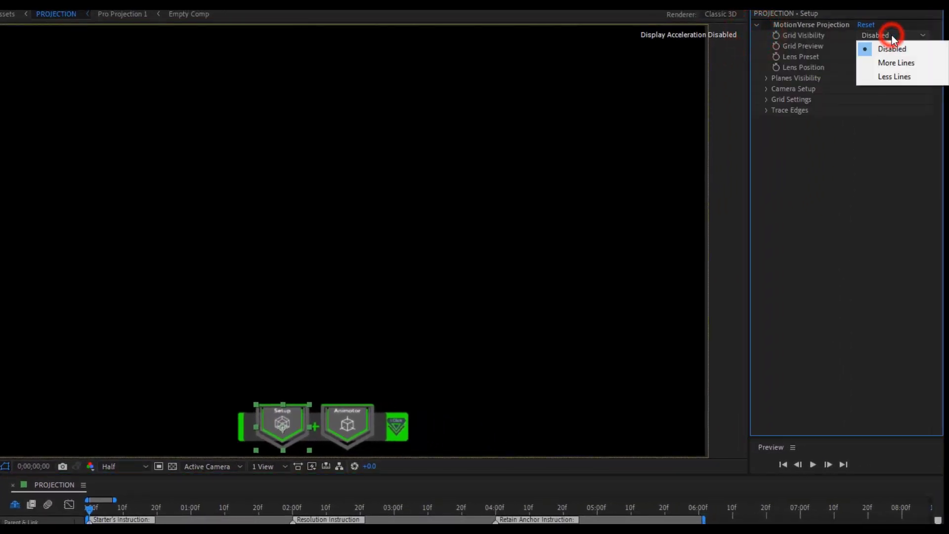
pyautogui.click(899, 63)
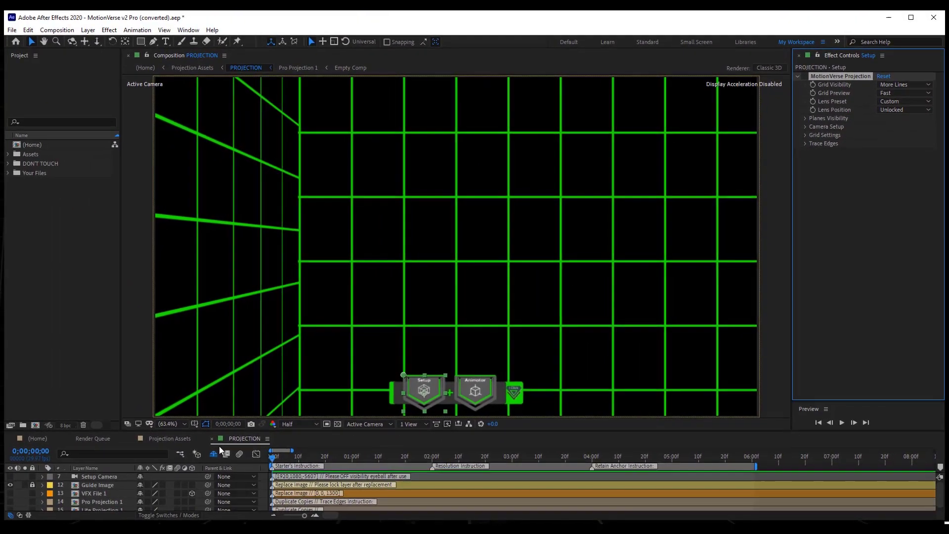
# Unlock the Guide Image layer and import Edited.psd into the Your Files folder as a composition with editable layer styles
pyautogui.click(33, 485)
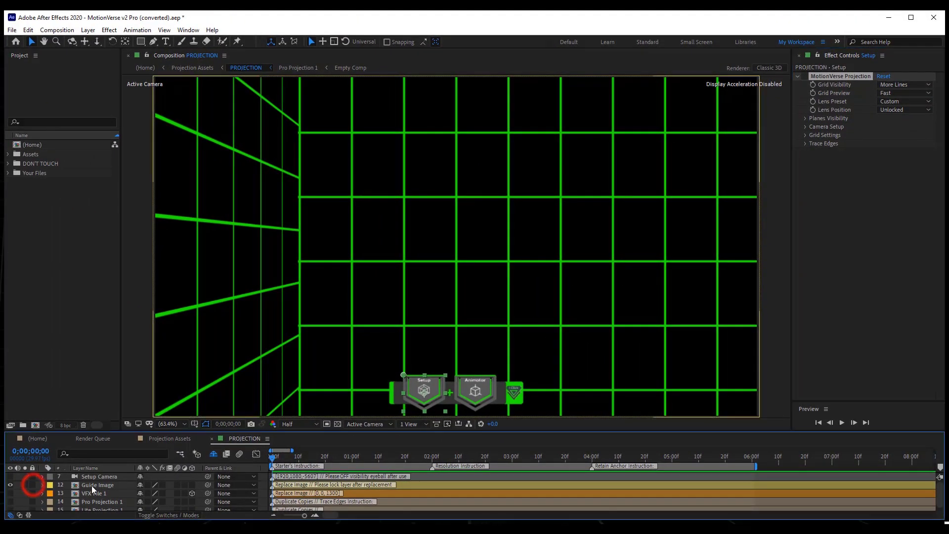
pyautogui.click(95, 485)
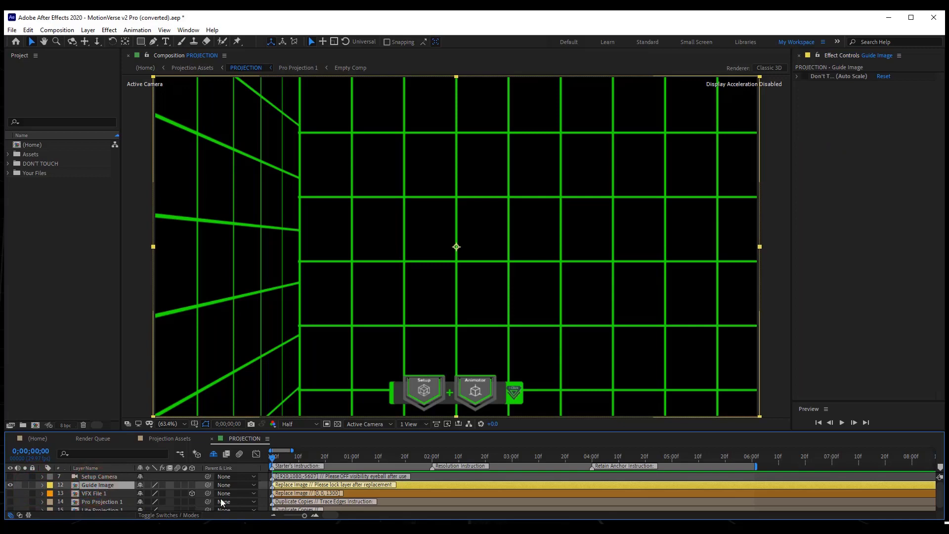
pyautogui.doubleClick(459, 21)
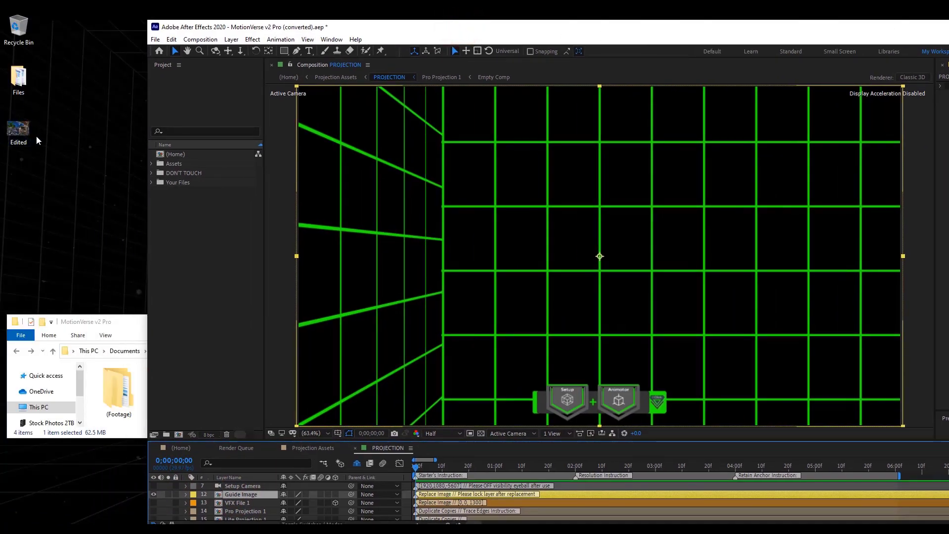
pyautogui.moveTo(20, 132); pyautogui.dragTo(183, 188)
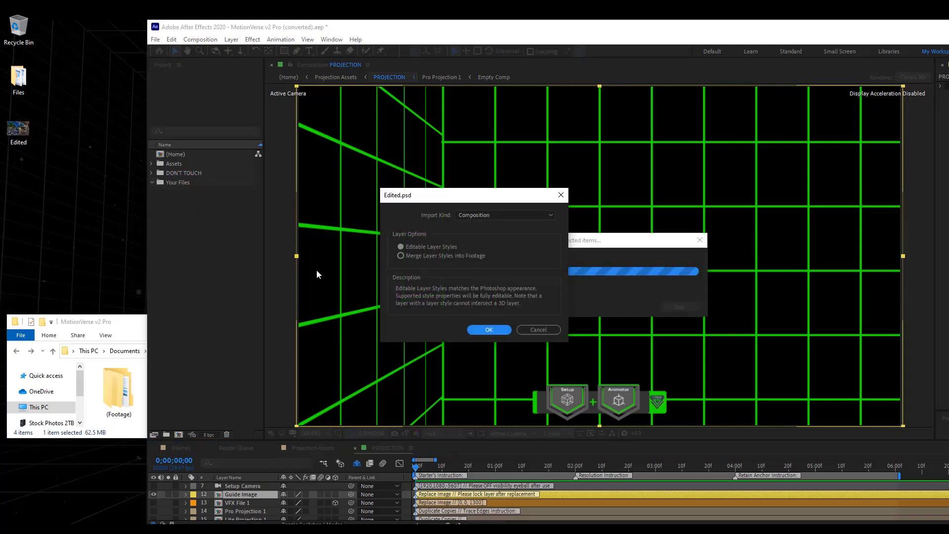
pyautogui.click(488, 329)
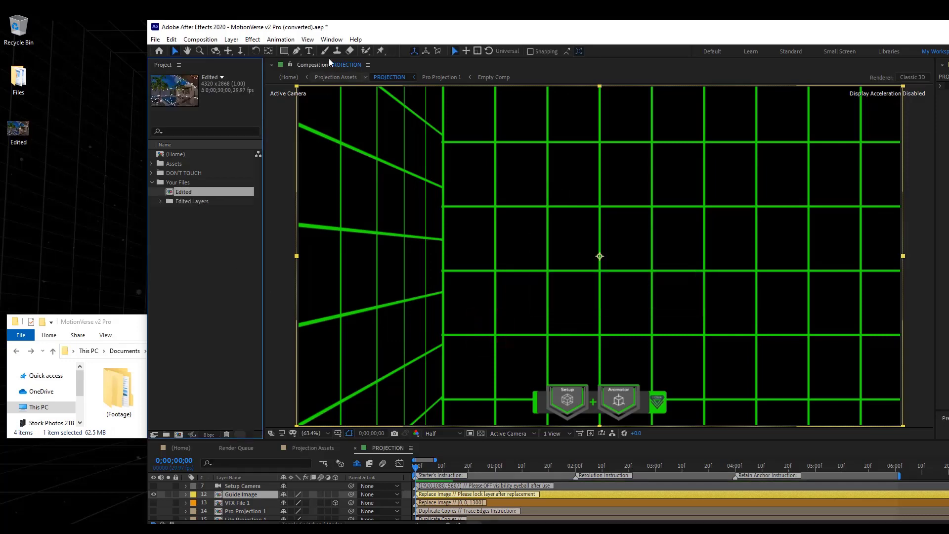
pyautogui.doubleClick(376, 27)
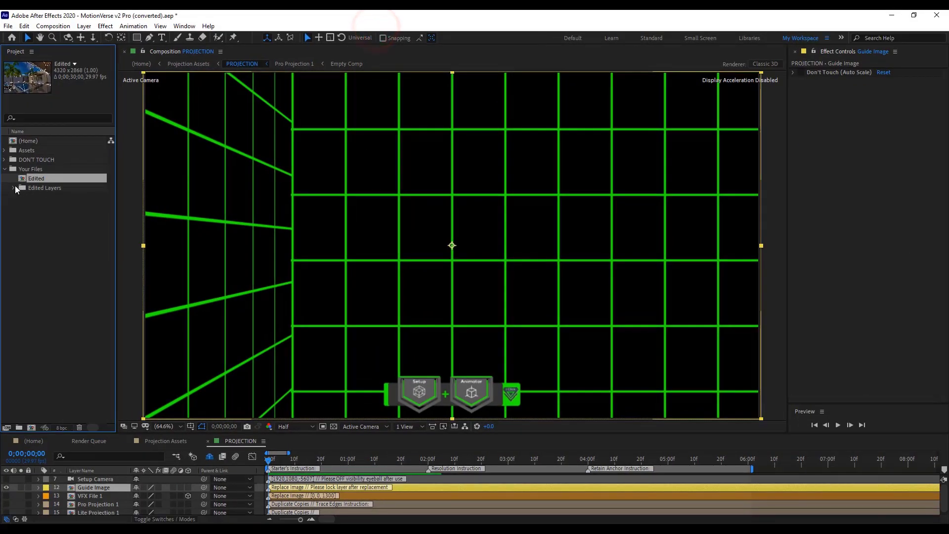
# Replace the Guide Image layer's source with Guide Image/Edited.psd from the Edited Layers folder and lock the layer
pyautogui.click(14, 189)
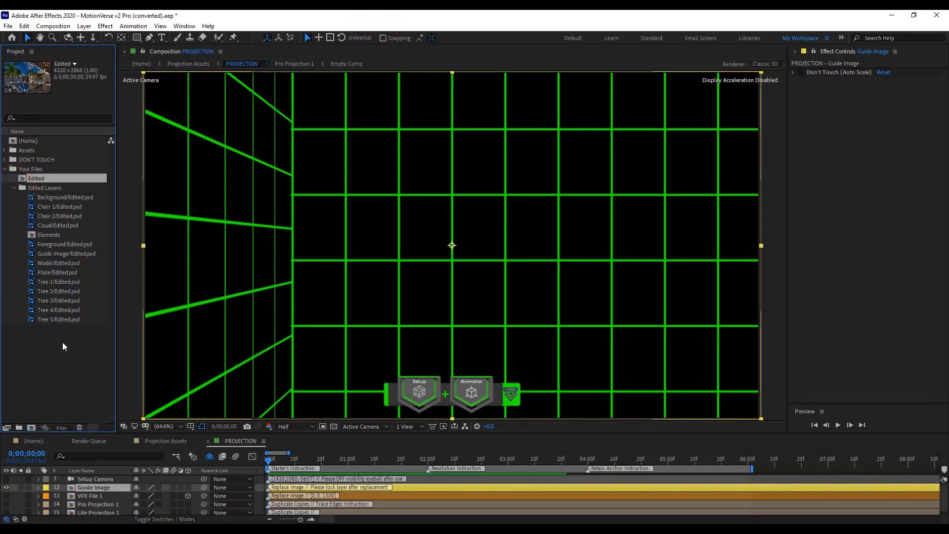
pyautogui.click(69, 254)
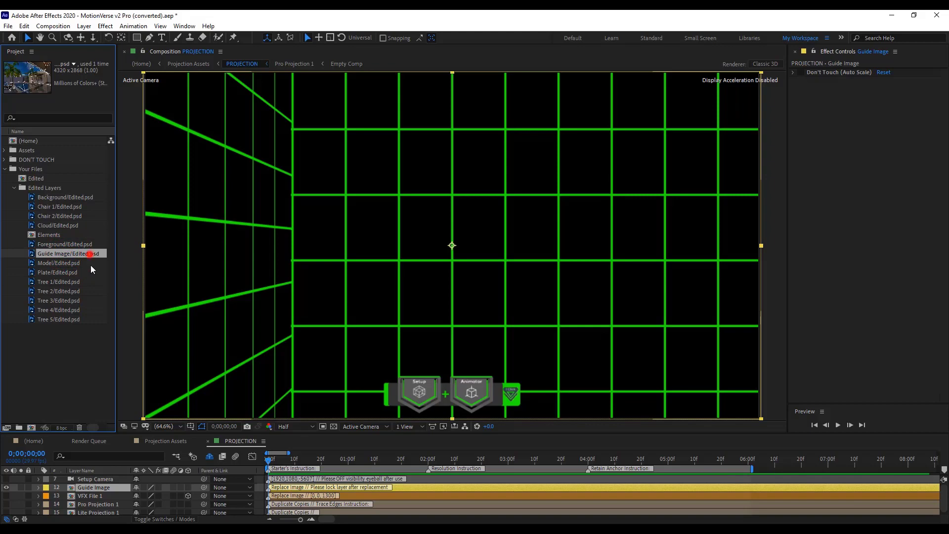
pyautogui.moveTo(90, 255); pyautogui.dragTo(118, 491)
pyautogui.press(',')
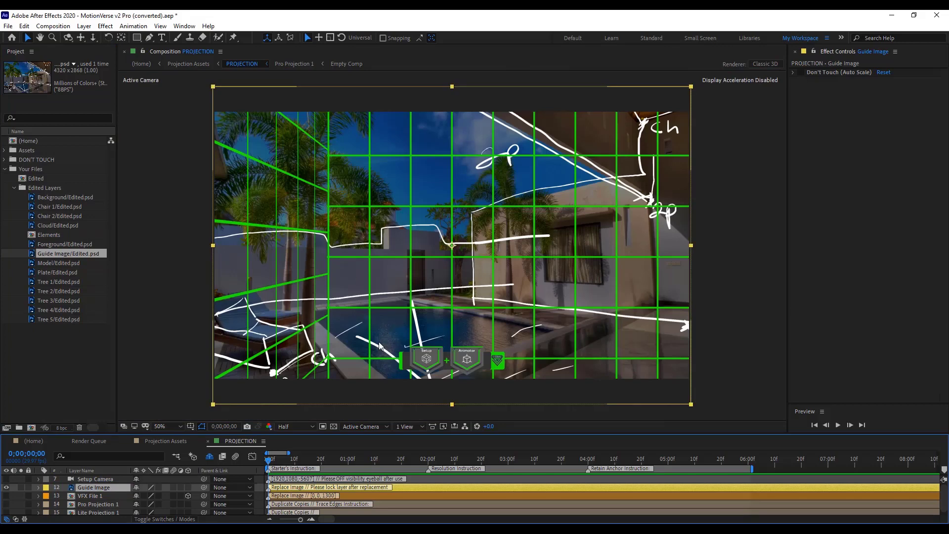
pyautogui.click(6, 169)
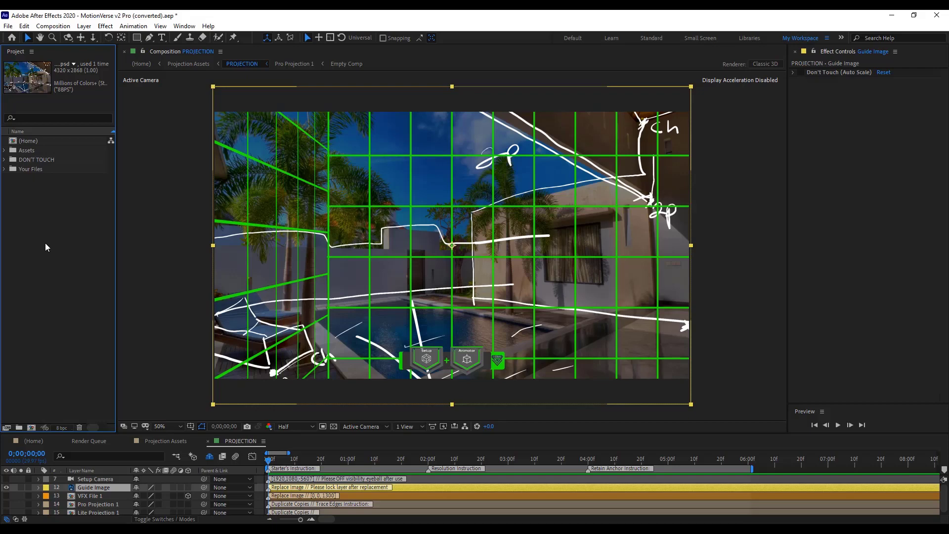
pyautogui.click(437, 366)
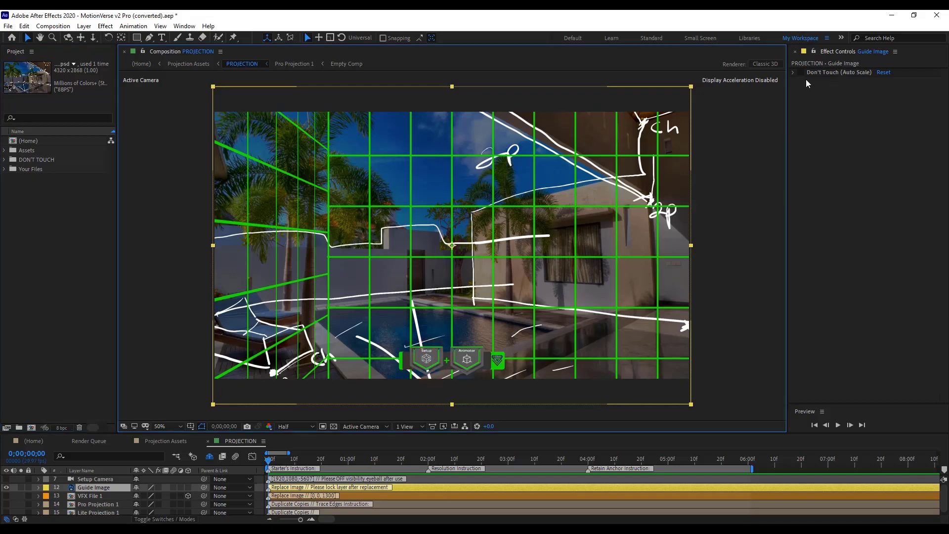
pyautogui.click(28, 487)
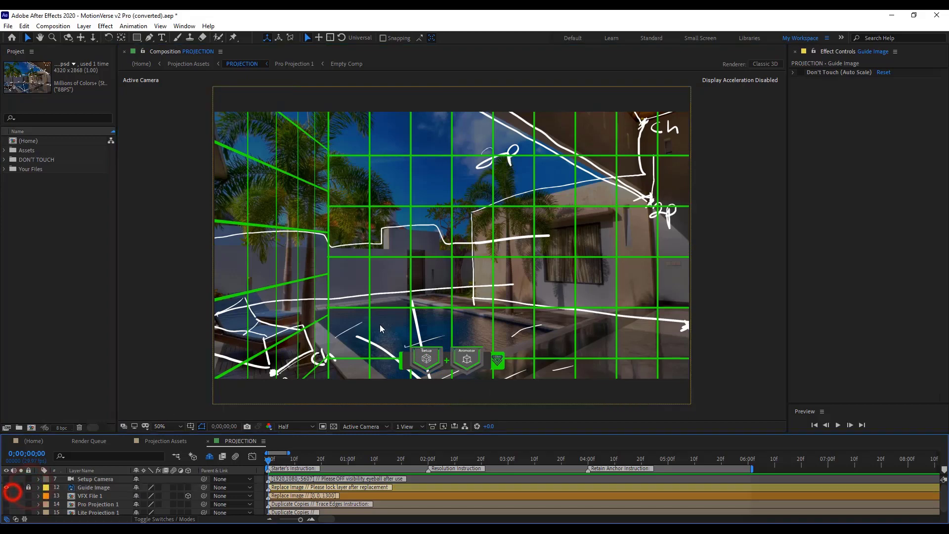
# Set Grid Visibility to Disabled for the Setup control
pyautogui.click(421, 360)
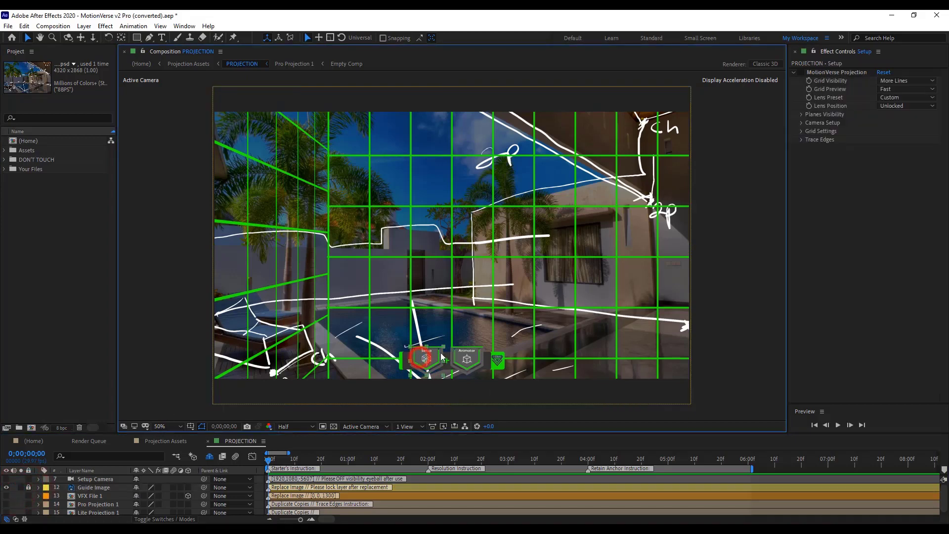
pyautogui.click(914, 82)
pyautogui.click(912, 94)
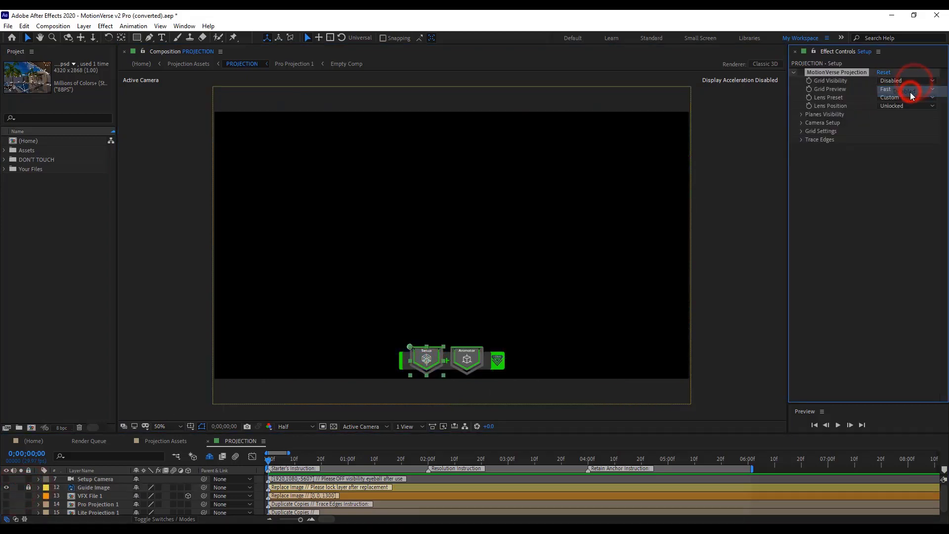
# Set Enable Image to Visible in the Image settings of the Animator control's MotionVerse Animation effect
pyautogui.click(467, 357)
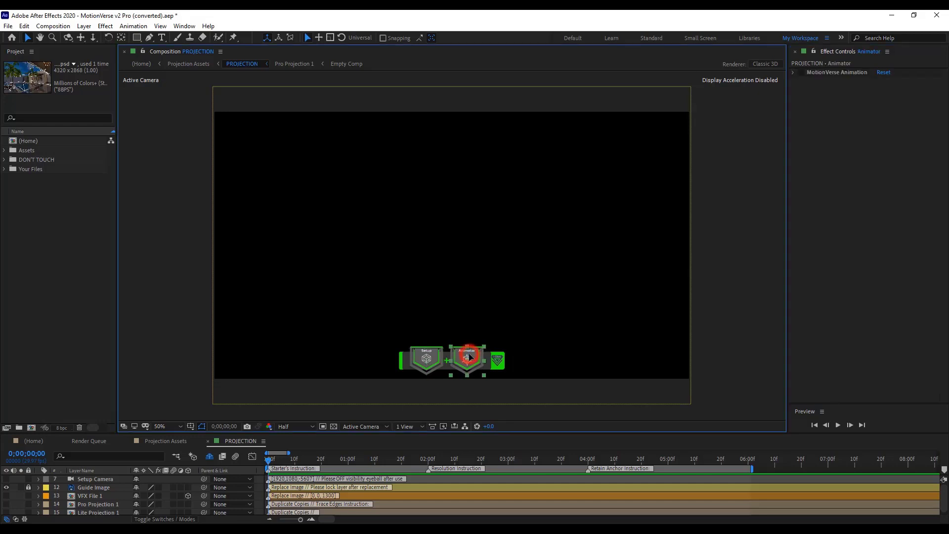
pyautogui.click(794, 74)
pyautogui.click(802, 98)
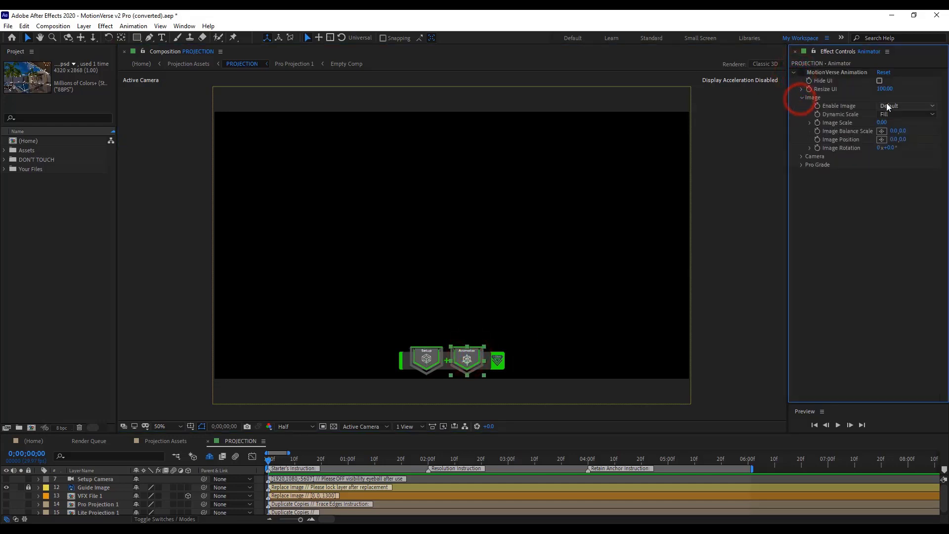
pyautogui.click(902, 106)
pyautogui.click(902, 127)
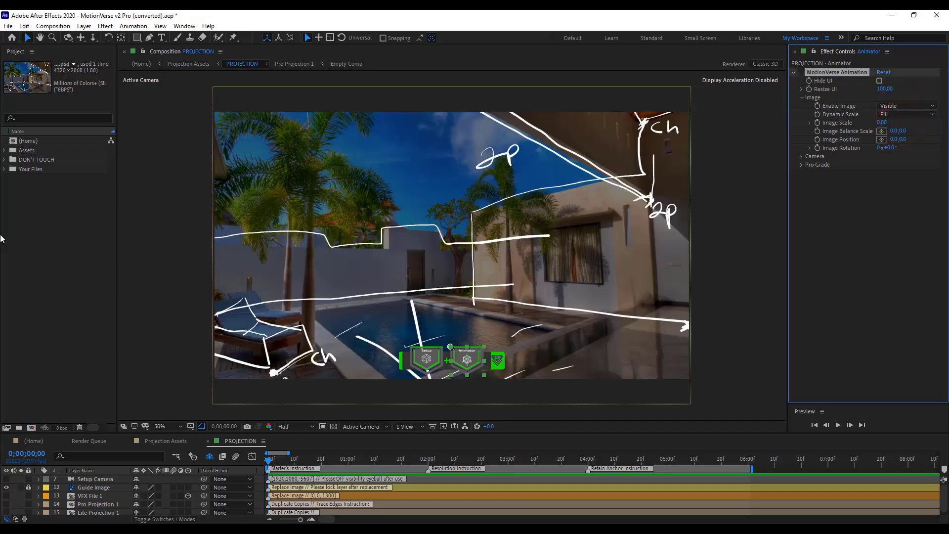
# Run the MotionVerse Scale script and move its window clear of the composition view
pyautogui.click(6, 26)
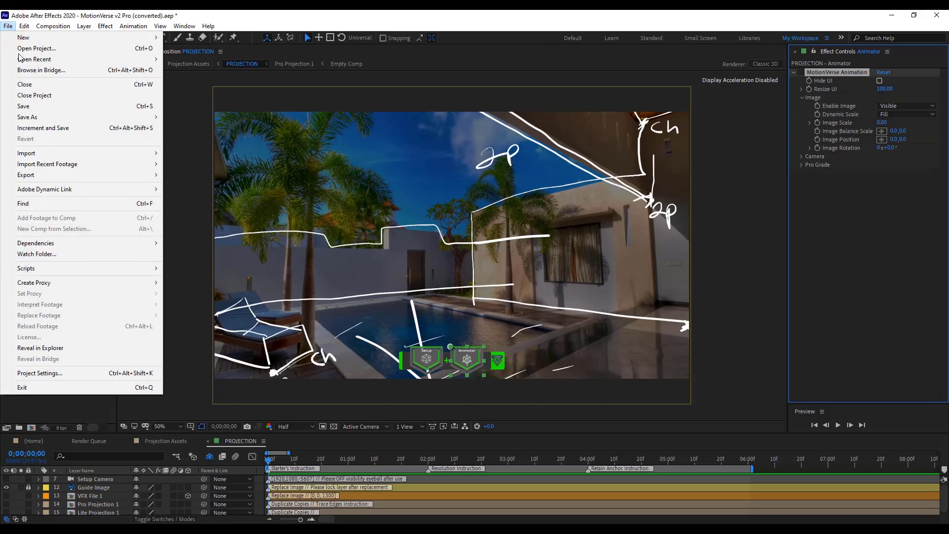
pyautogui.moveTo(71, 273)
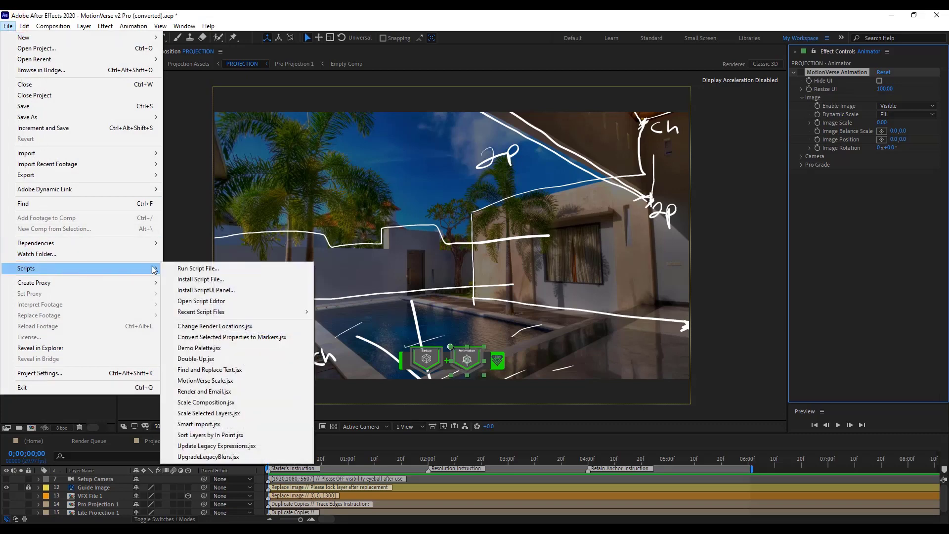
pyautogui.click(186, 266)
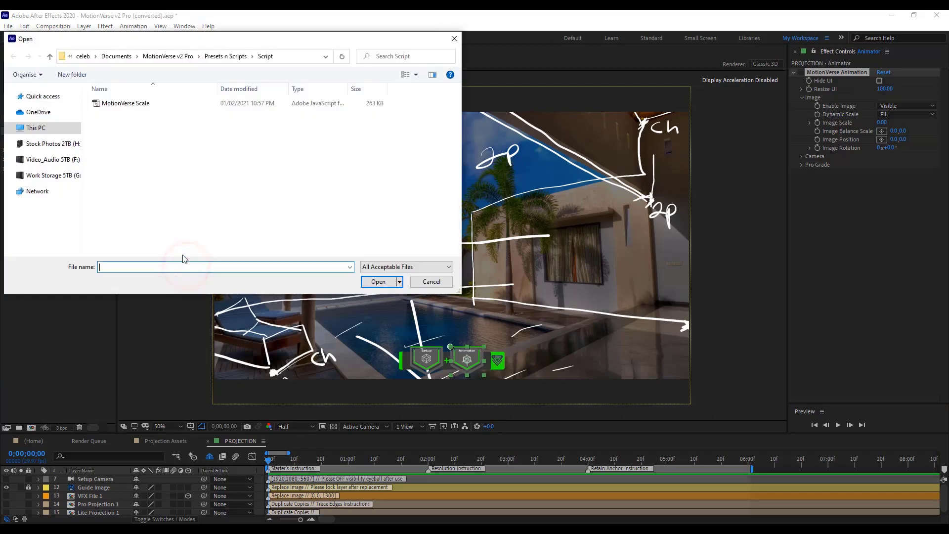
pyautogui.doubleClick(139, 105)
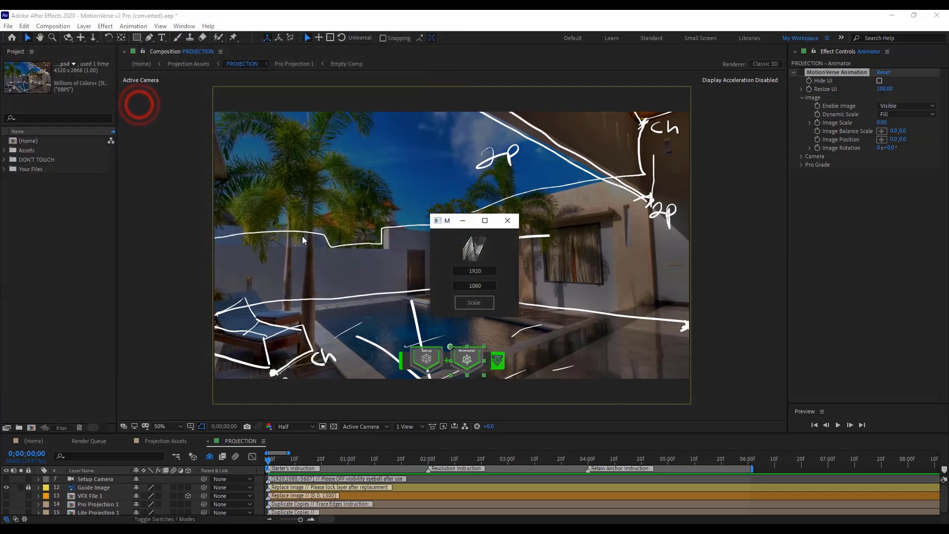
pyautogui.moveTo(446, 226); pyautogui.dragTo(829, 304)
pyautogui.moveTo(887, 332); pyautogui.dragTo(932, 332)
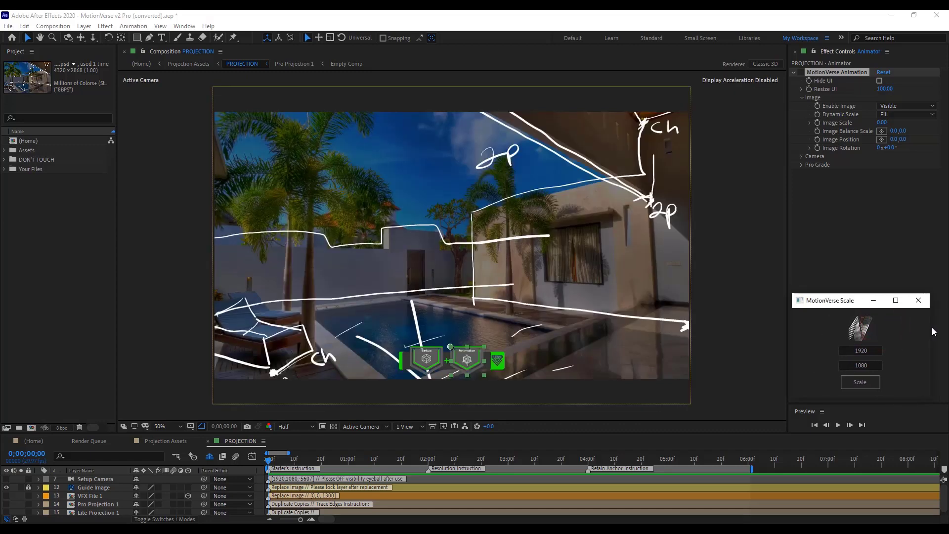
pyautogui.click(852, 305)
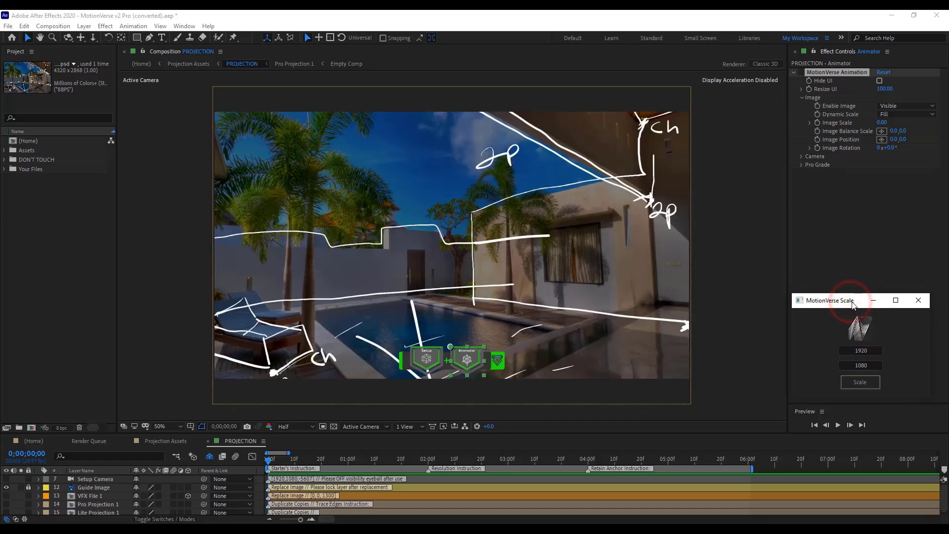
# Scale the project to 500 by 500 with MotionVerse Scale
pyautogui.doubleClick(861, 350)
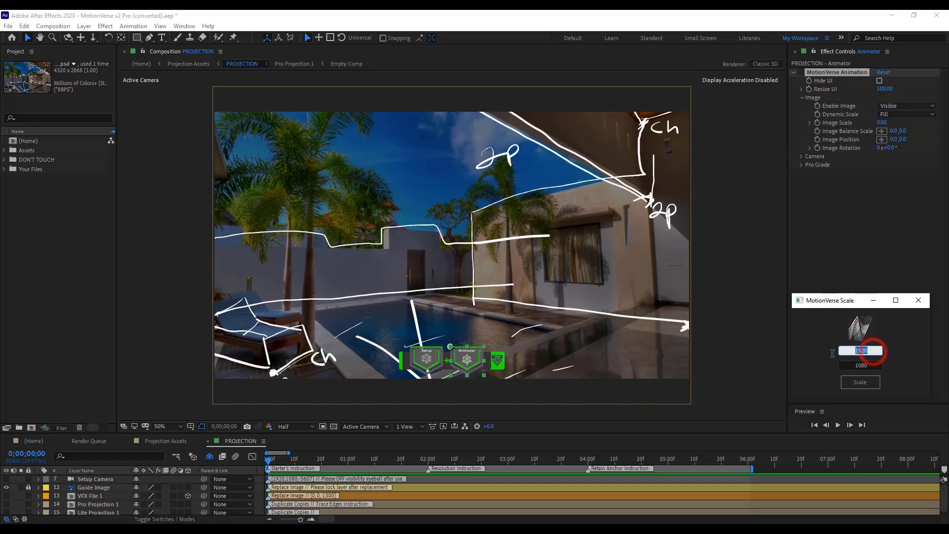
pyautogui.write('500')
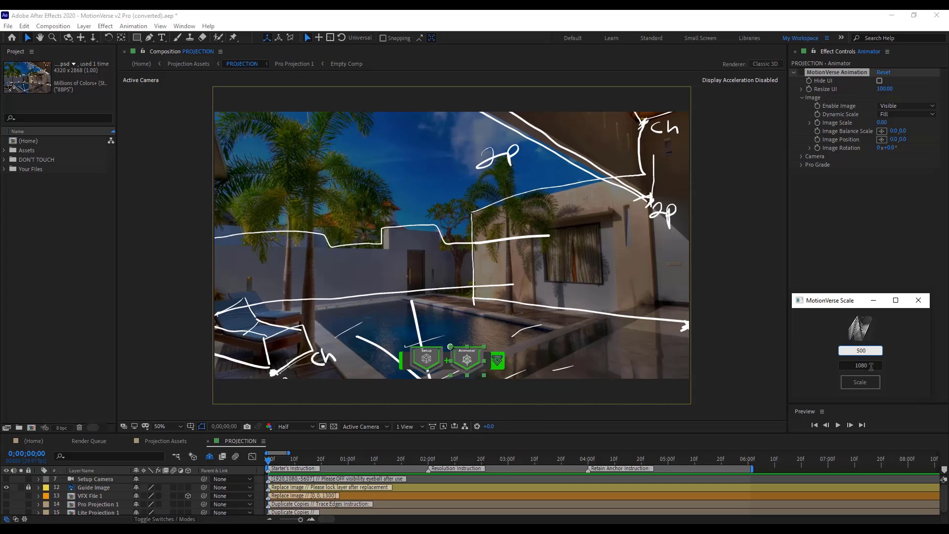
pyautogui.moveTo(870, 366); pyautogui.dragTo(839, 368)
pyautogui.write('50')
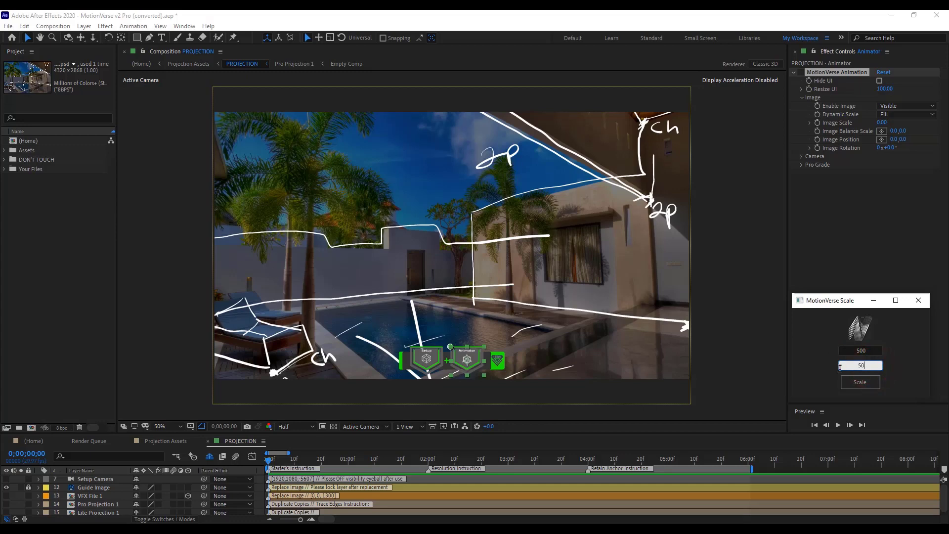
pyautogui.write('0')
pyautogui.click(851, 385)
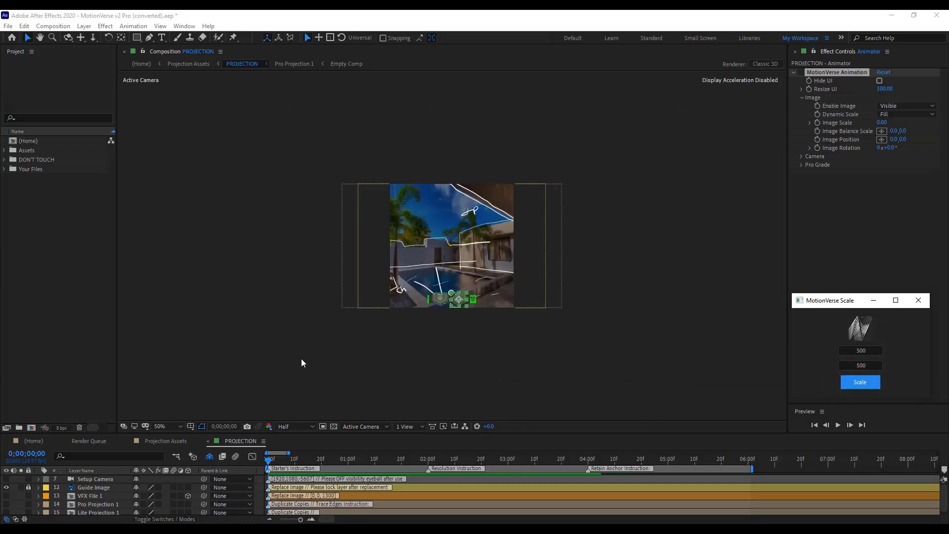
# Set the PROJECTION view to Fit up to 100% magnification and Full resolution, and check the Setup and Animator controls
pyautogui.click(167, 426)
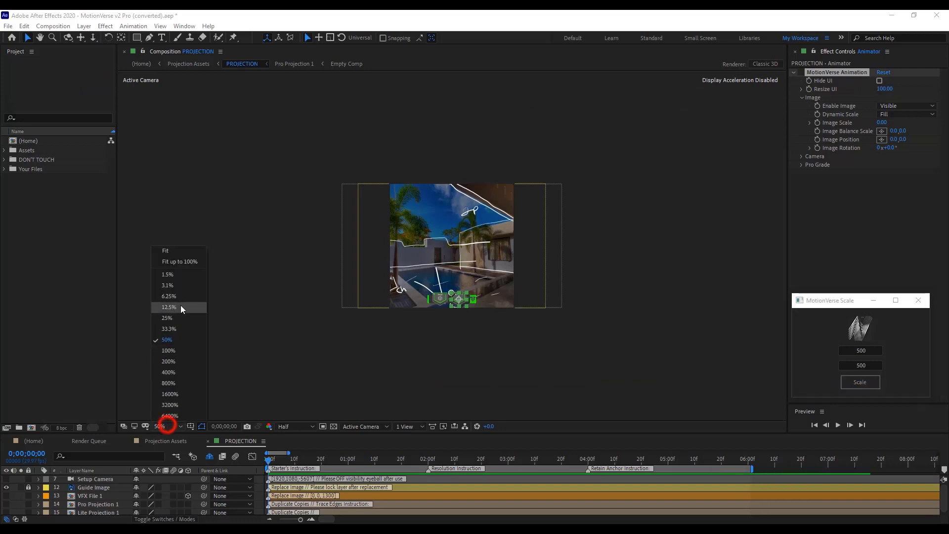
pyautogui.click(184, 264)
pyautogui.click(306, 425)
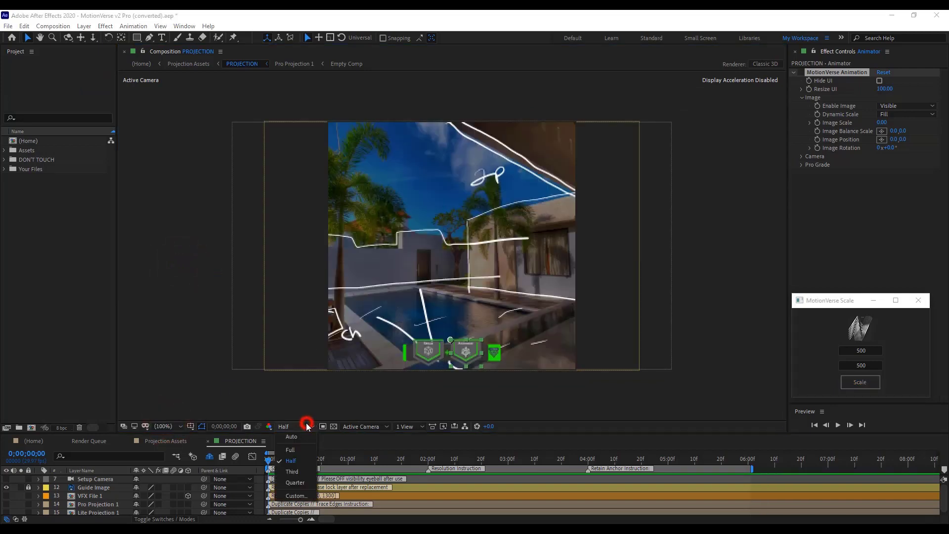
pyautogui.click(297, 448)
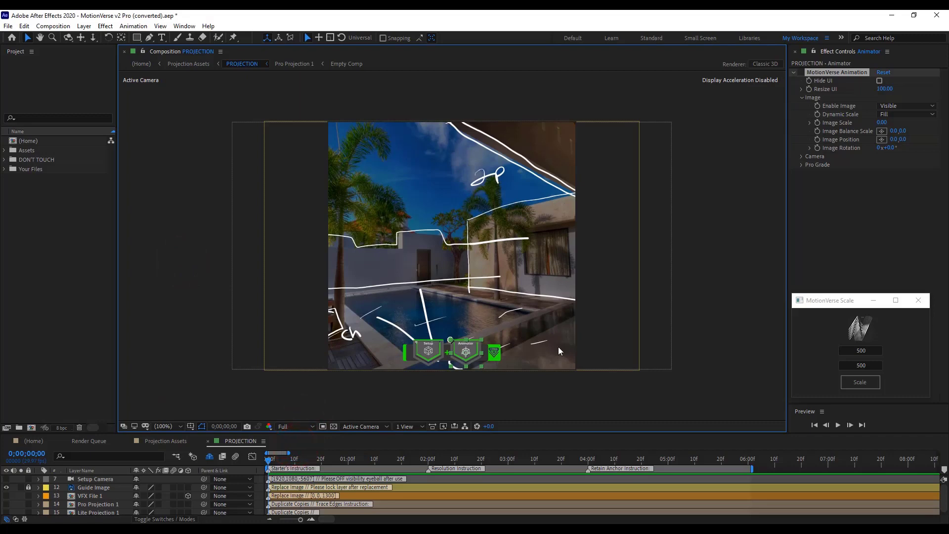
pyautogui.click(430, 353)
pyautogui.click(463, 354)
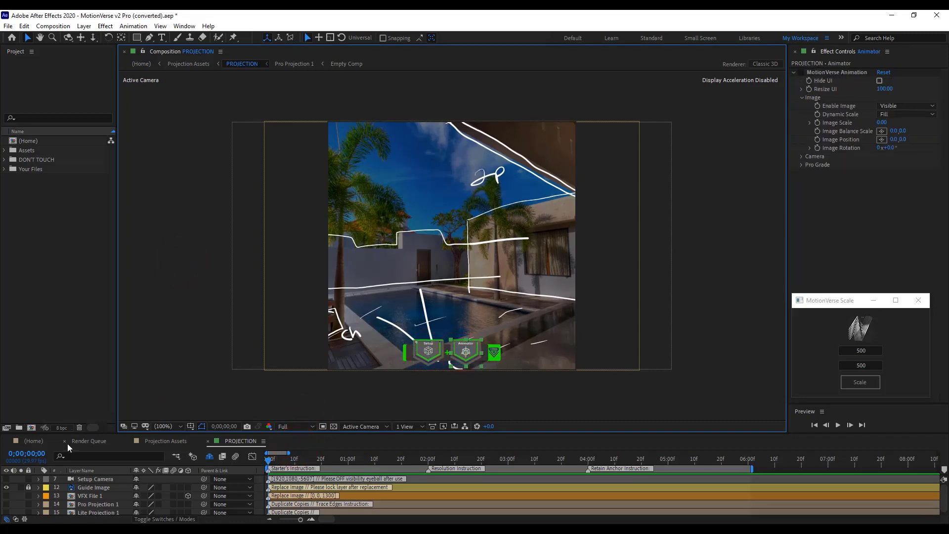
# Examine the layout and the asset and export buttons of the (Home) composition at the scaled project size
pyautogui.click(35, 444)
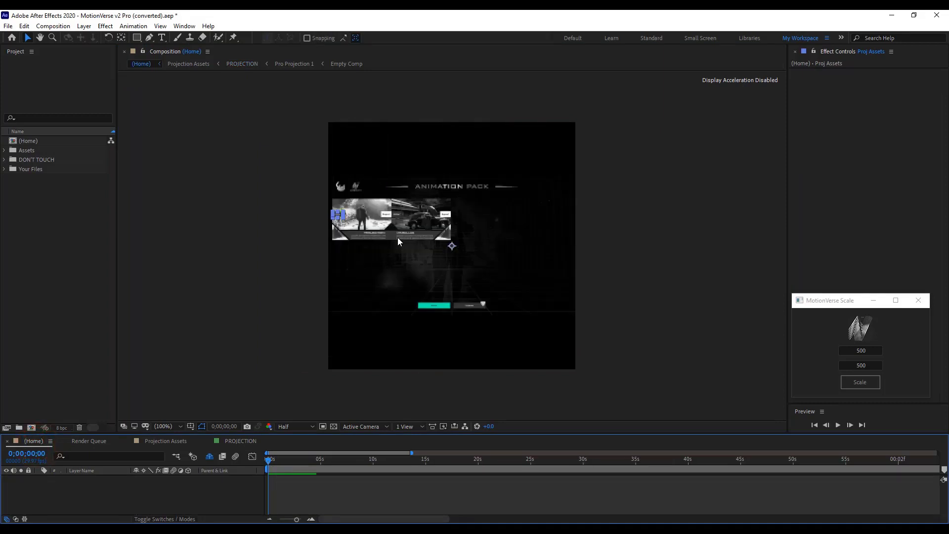
pyautogui.scroll(2, 405, 225)
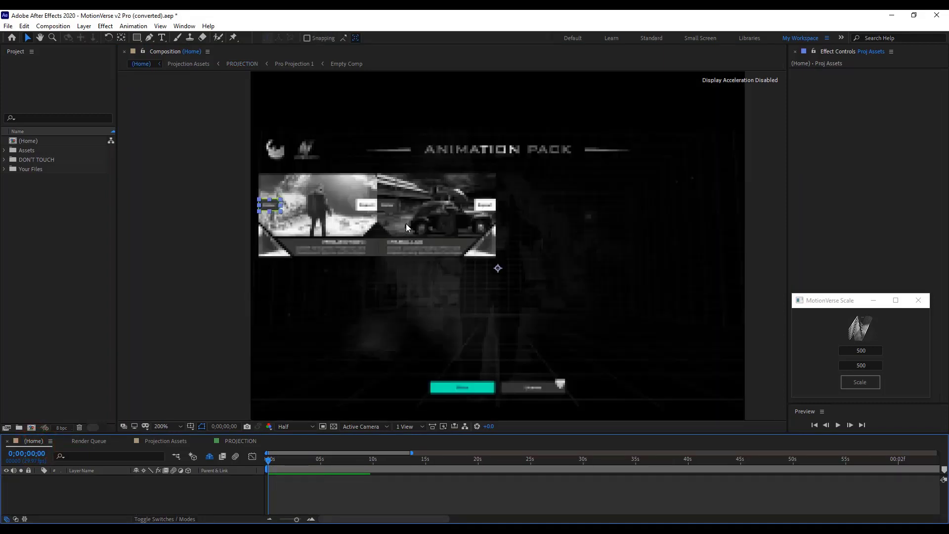
pyautogui.click(171, 488)
pyautogui.click(270, 204)
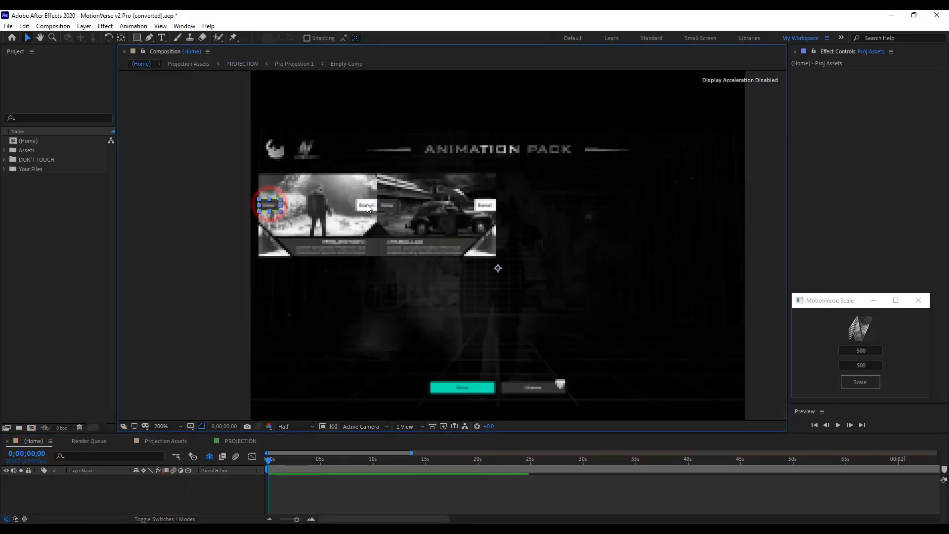
pyautogui.hotkey('ctrl', 'Down')
pyautogui.hotkey('ctrl', 'Down')
pyautogui.hotkey('ctrl', 'Down')
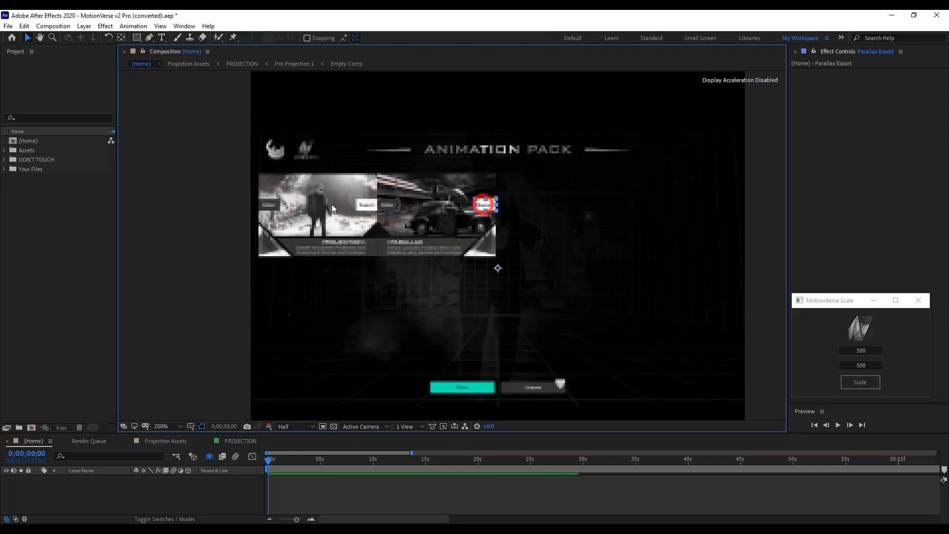
pyautogui.click(271, 208)
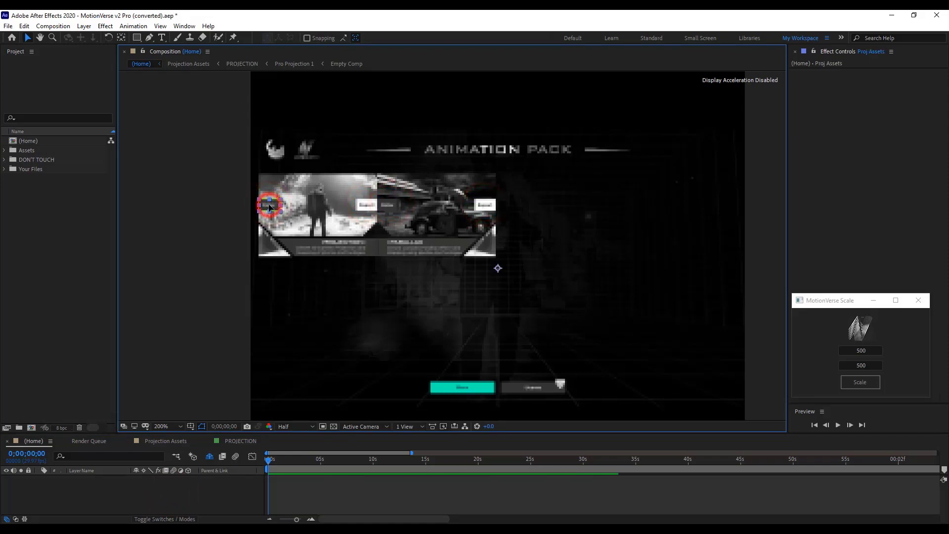
pyautogui.click(187, 498)
# Return to the PROJECTION composition, scale the project to 1920 by 1080 with MotionVerse Scale, and put the script window away
pyautogui.click(232, 442)
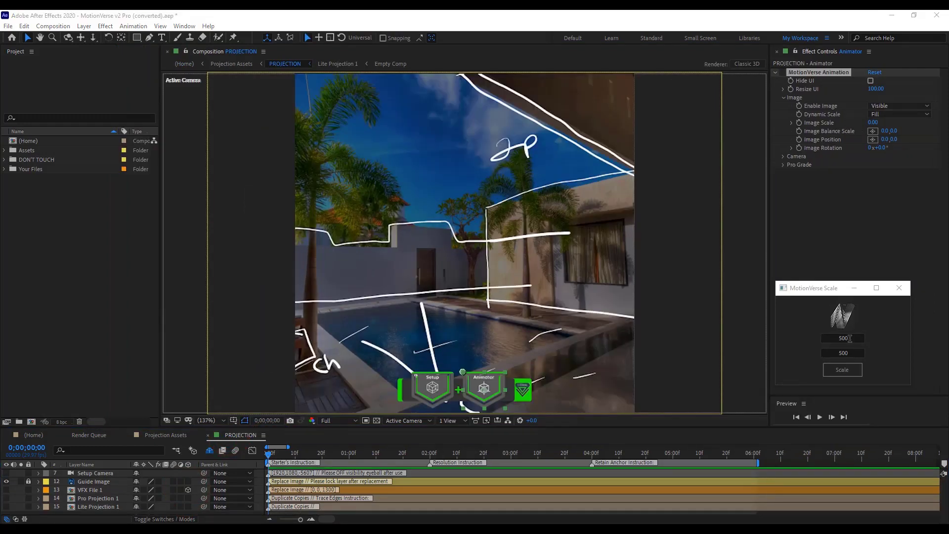
pyautogui.doubleClick(849, 338)
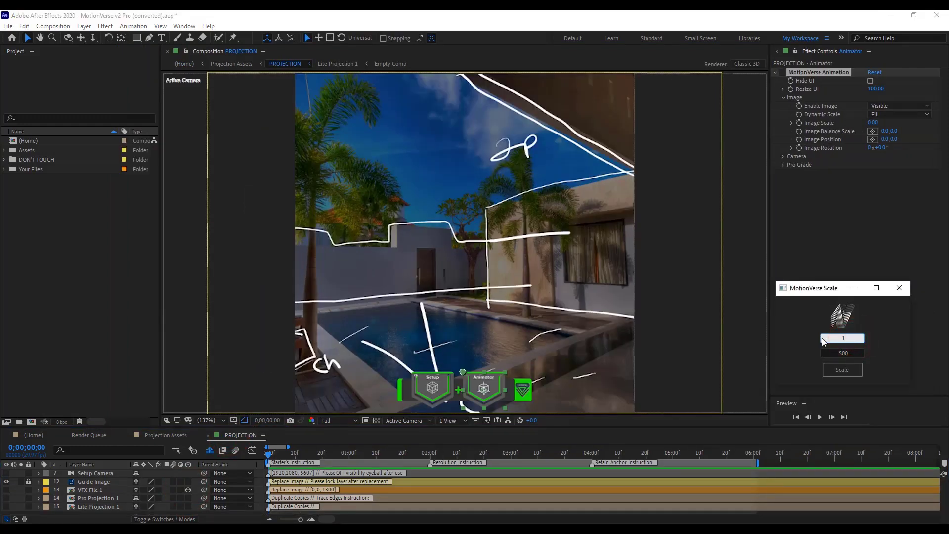
pyautogui.moveTo(852, 353); pyautogui.dragTo(814, 354)
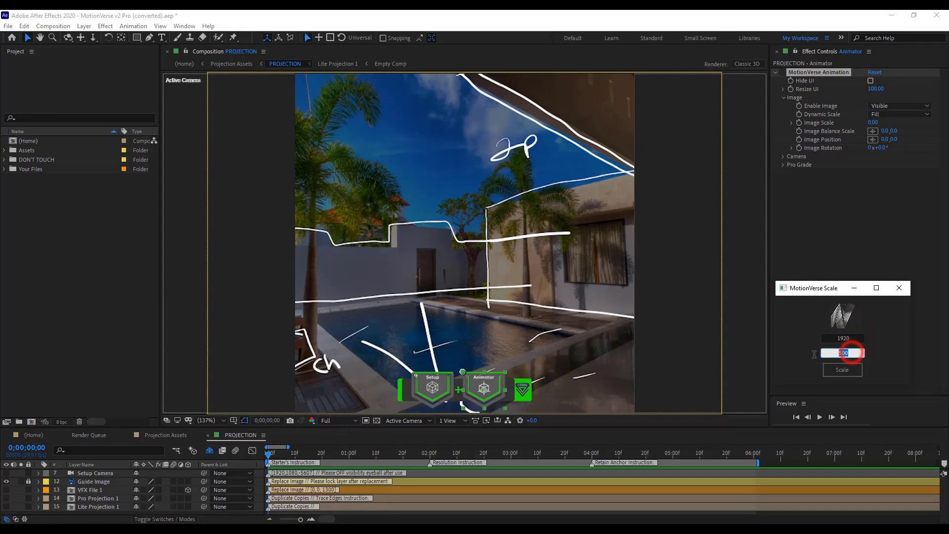
pyautogui.write('1080')
pyautogui.click(842, 370)
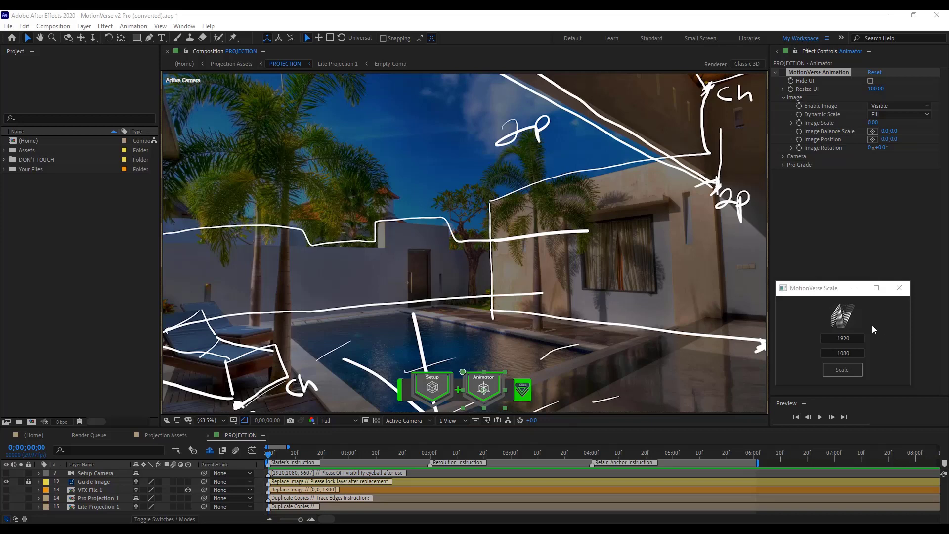
pyautogui.click(855, 287)
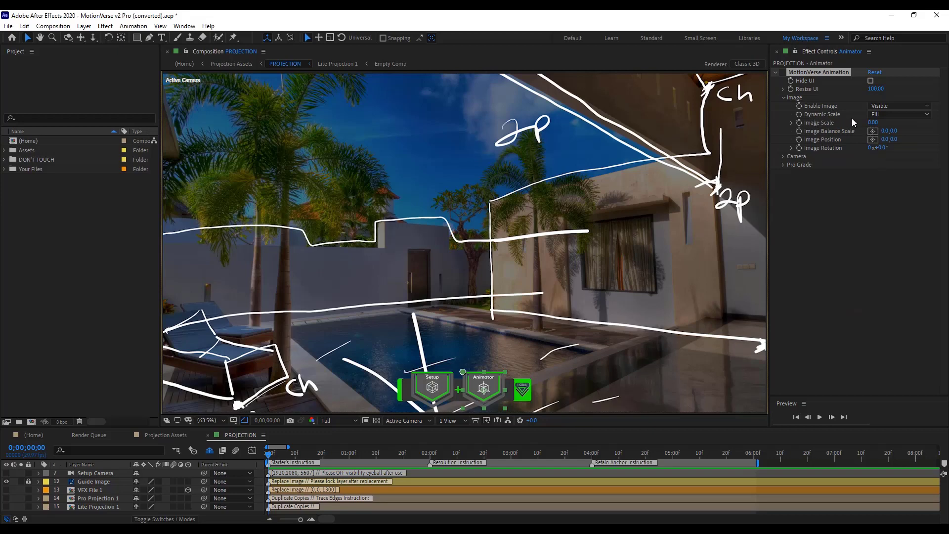
# Try the Default, Fit and Stretch W options of Dynamic Scale, checking the edges with the transparency grid, and return to Fill
pyautogui.click(877, 114)
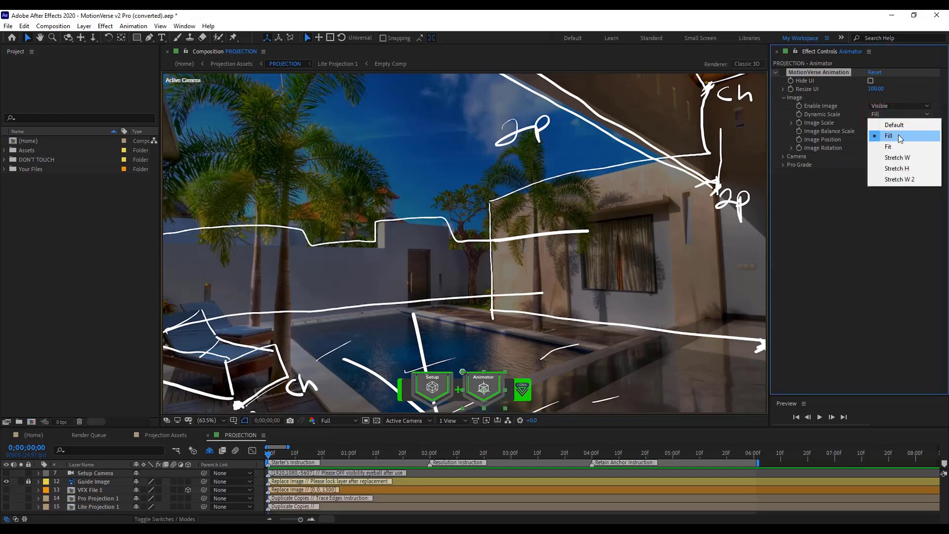
pyautogui.click(893, 125)
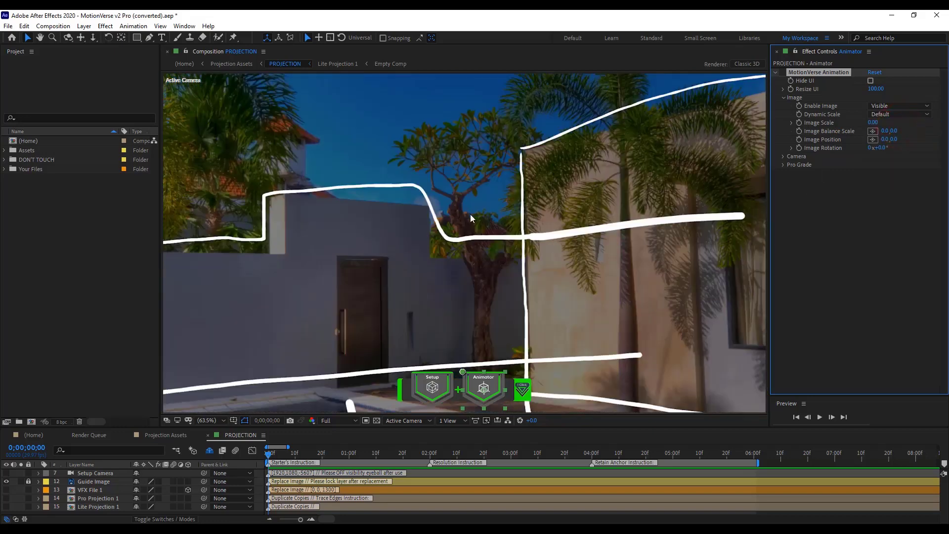
pyautogui.click(900, 117)
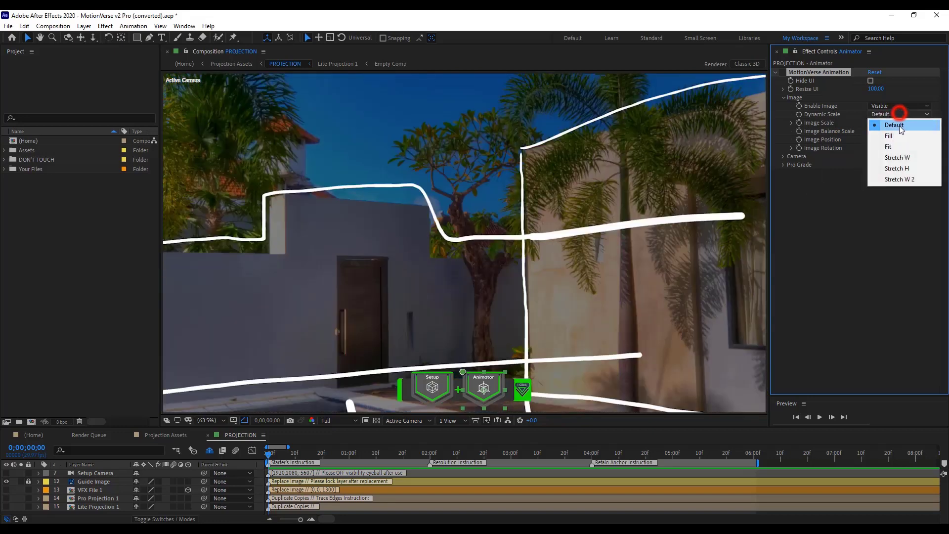
pyautogui.click(904, 147)
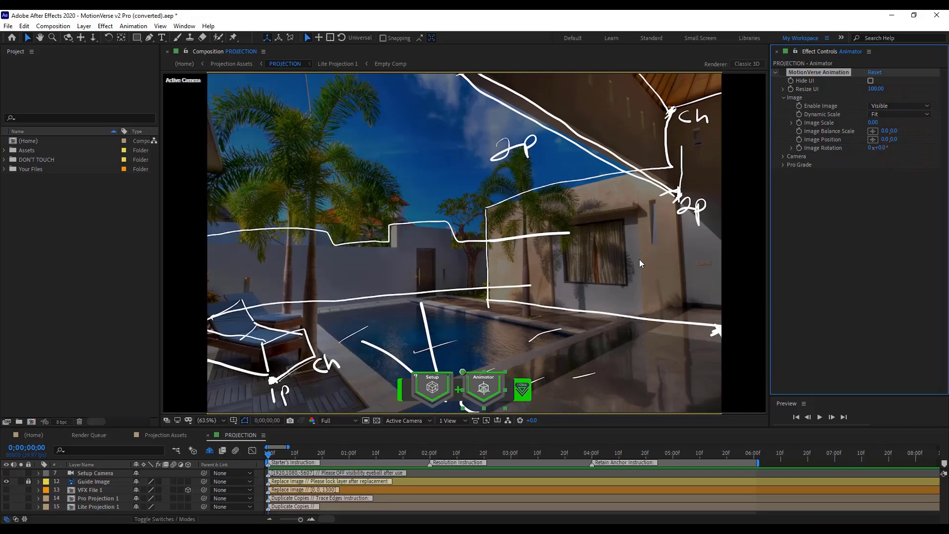
pyautogui.click(377, 420)
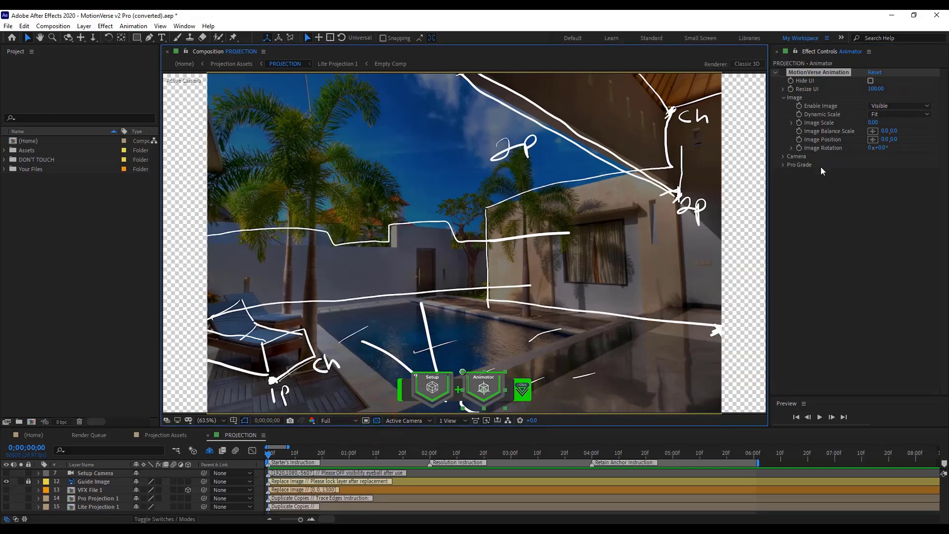
pyautogui.click(895, 115)
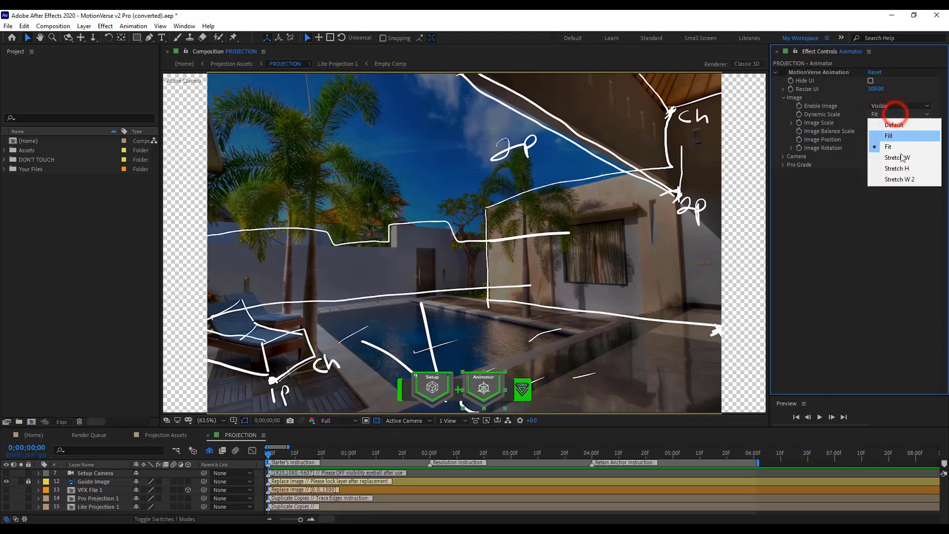
pyautogui.click(897, 157)
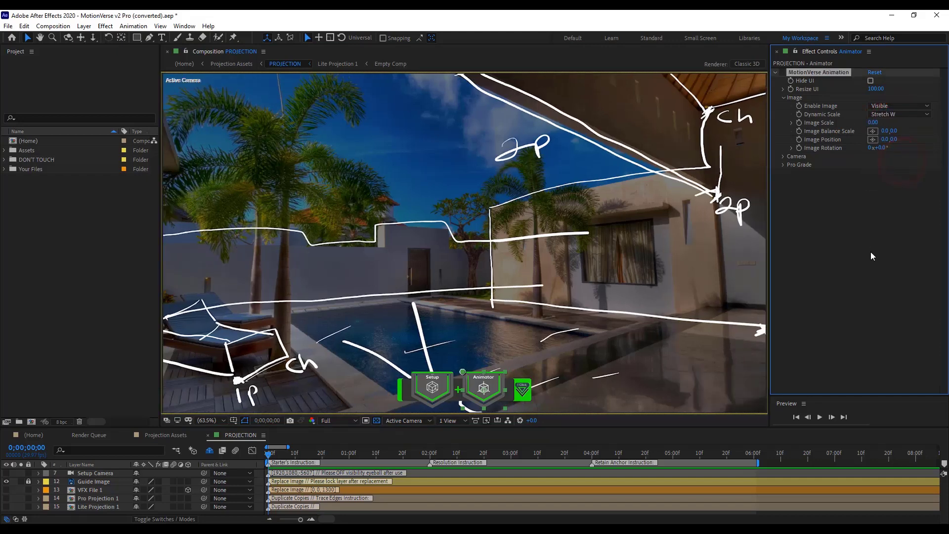
pyautogui.click(893, 119)
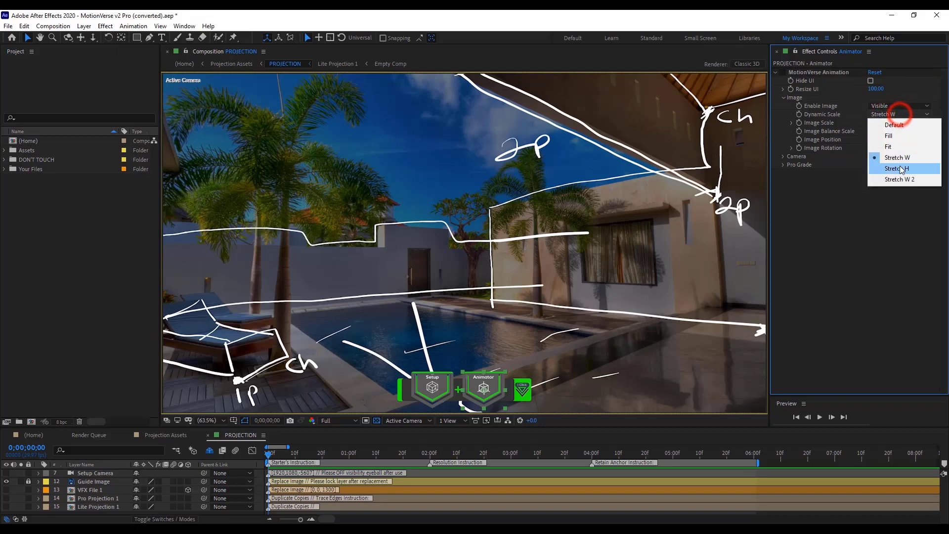
pyautogui.click(903, 138)
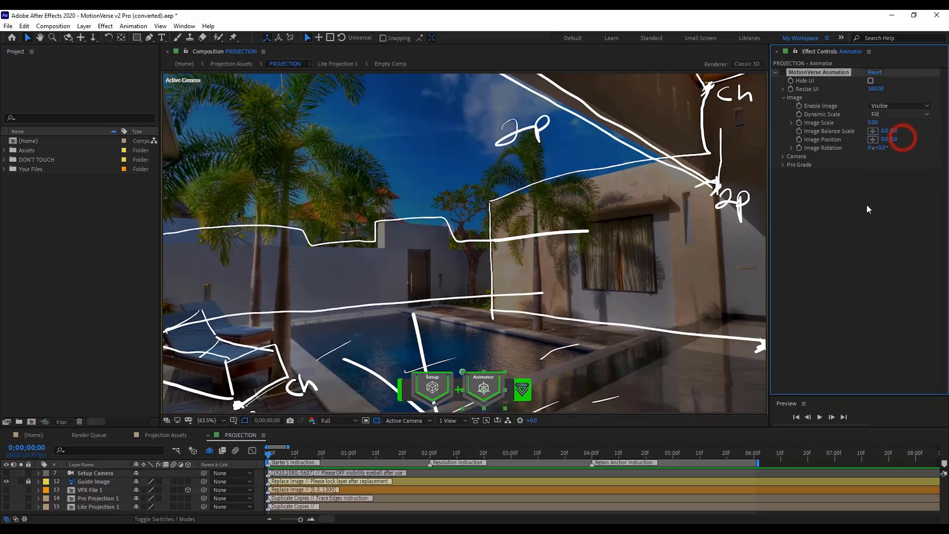
pyautogui.click(375, 421)
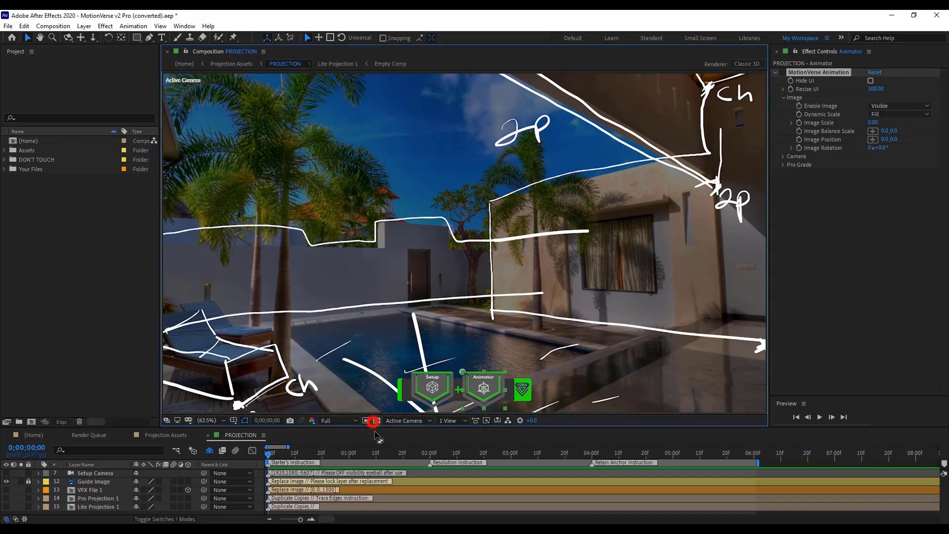
# Set Enable Image to Default in the Animator control's MotionVerse Animation effect
pyautogui.click(883, 106)
pyautogui.click(884, 95)
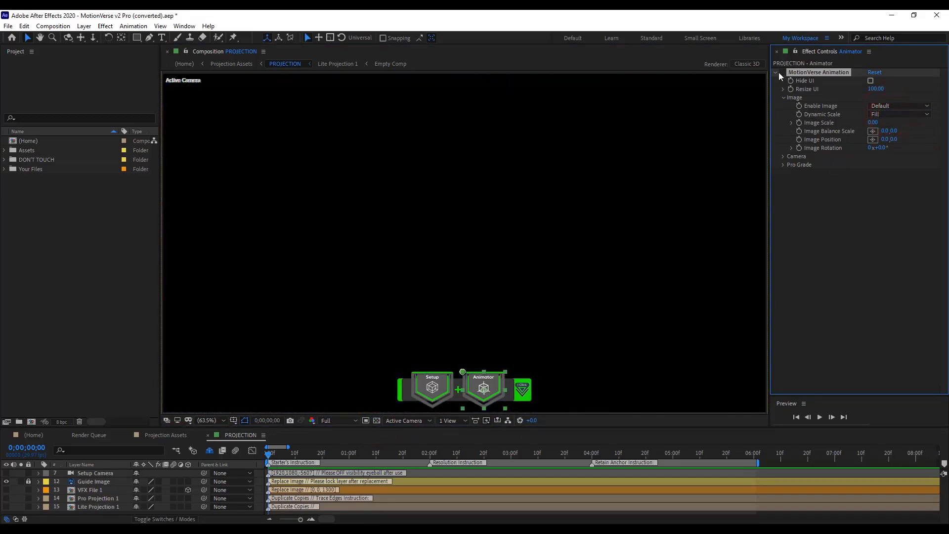
# Set Grid Visibility to More Lines in the Setup control's MotionVerse Projection effect
pyautogui.click(775, 73)
pyautogui.click(425, 386)
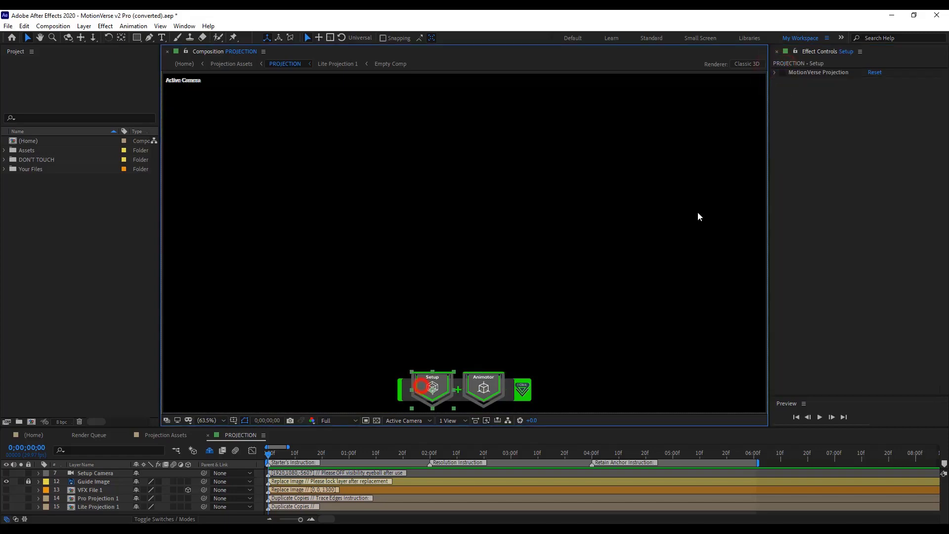
pyautogui.click(775, 73)
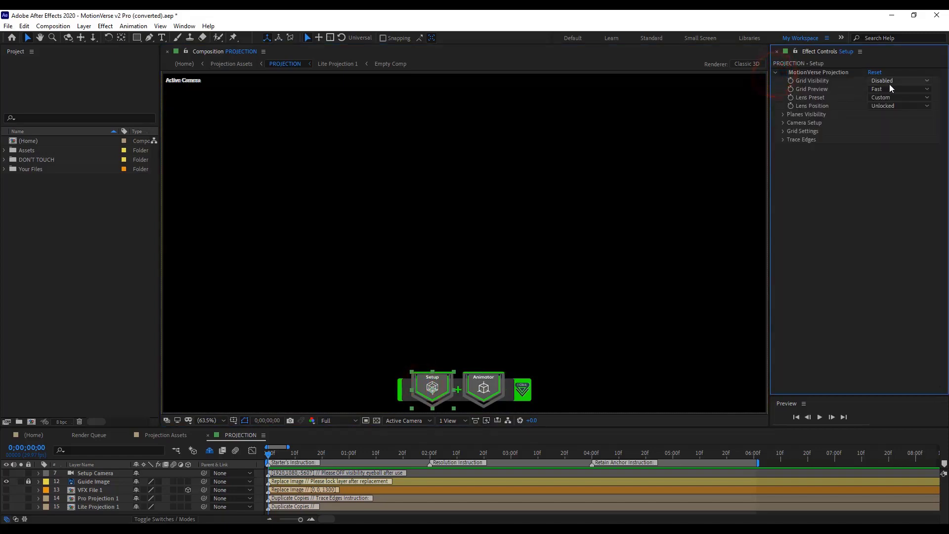
pyautogui.click(889, 88)
pyautogui.click(887, 101)
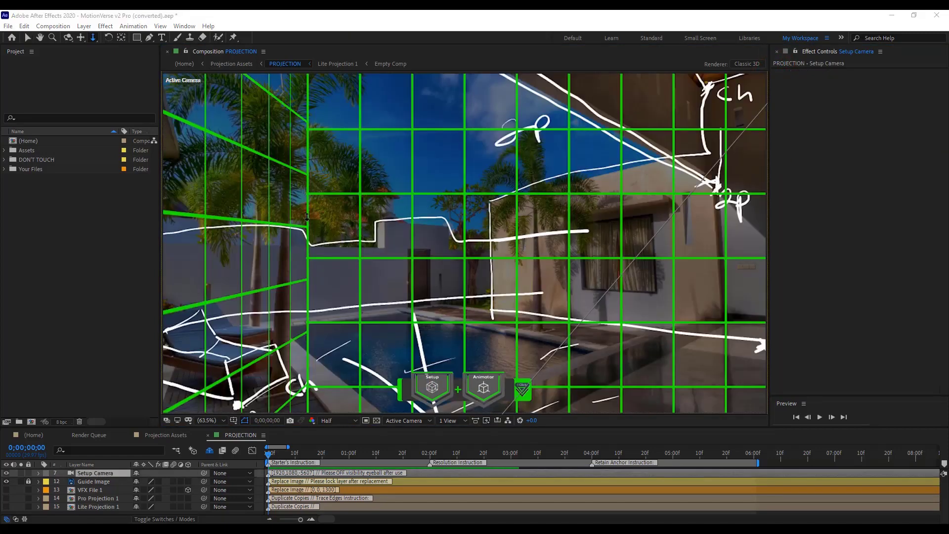
# Move the Setup Camera back and sideways until the whole grid box shows over the pool area, and return to the Selection tool
pyautogui.click(67, 38)
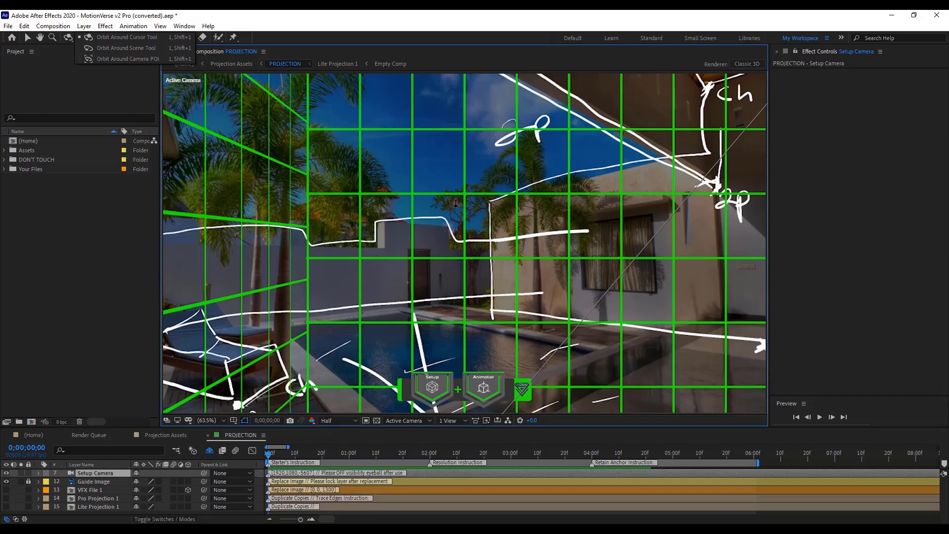
pyautogui.moveTo(455, 203); pyautogui.dragTo(465, 300)
pyautogui.press('c')
pyautogui.press('c')
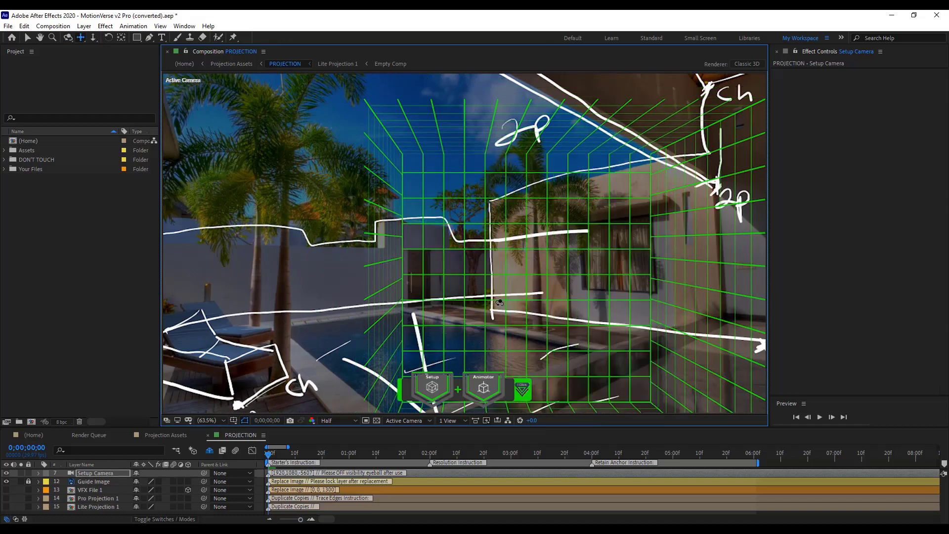
pyautogui.press('c')
pyautogui.moveTo(500, 304); pyautogui.dragTo(354, 257)
pyautogui.press('v')
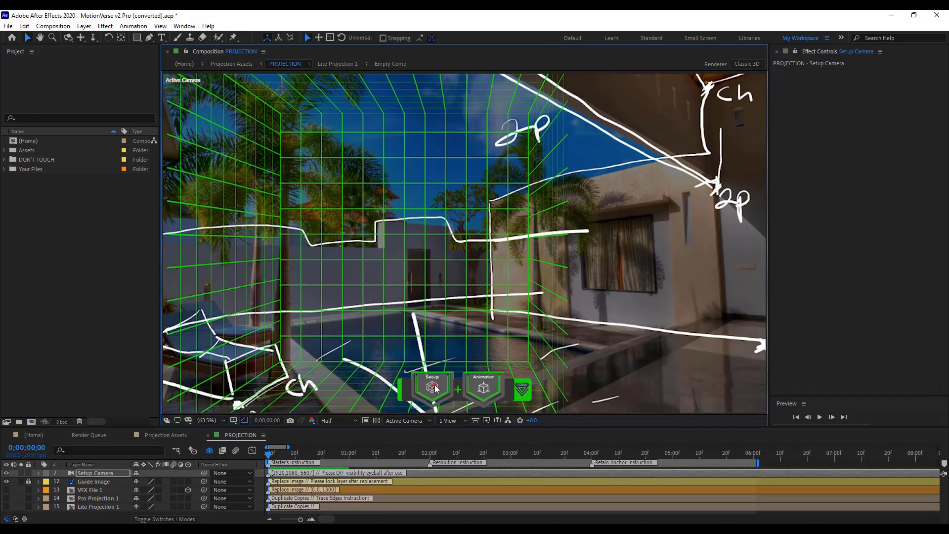
# Try hiding the grid's left plane in the Setup control's Planes Visibility settings
pyautogui.click(432, 386)
pyautogui.click(832, 173)
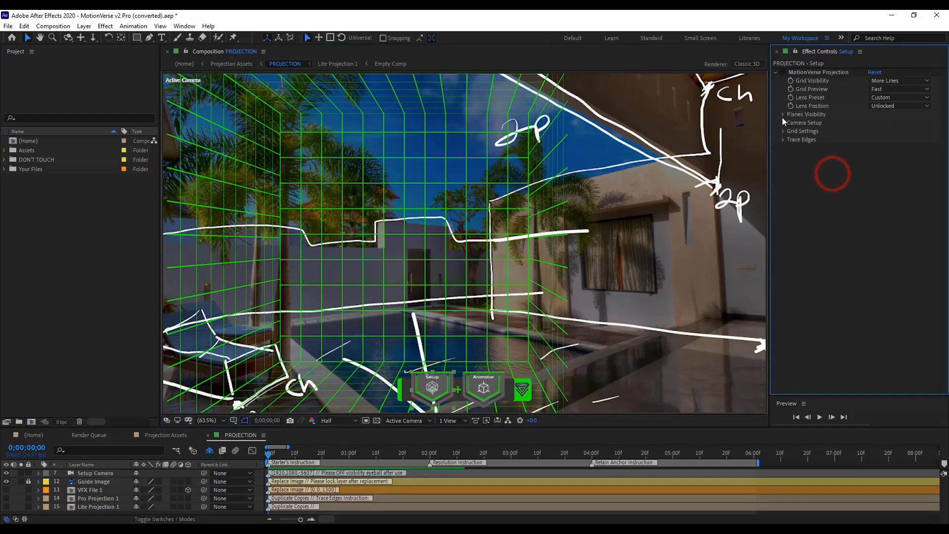
pyautogui.click(782, 114)
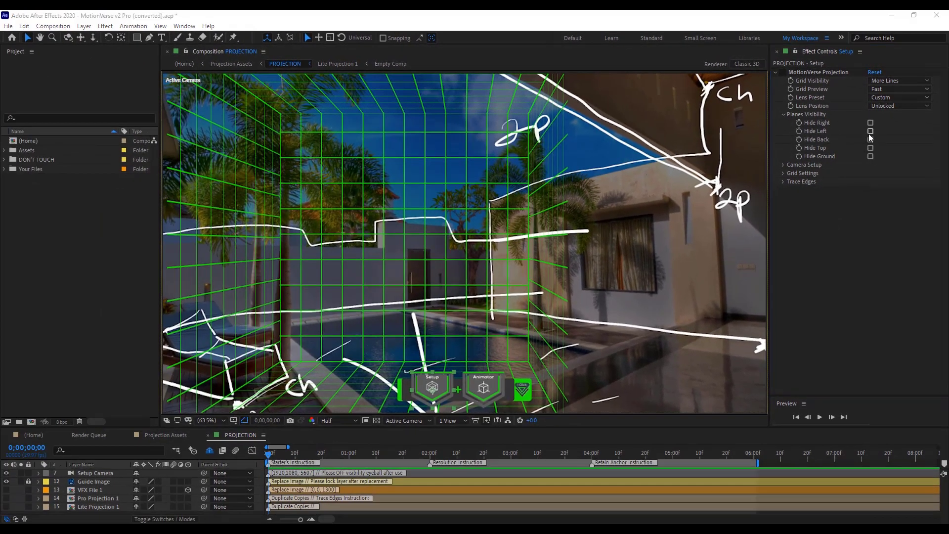
pyautogui.click(868, 133)
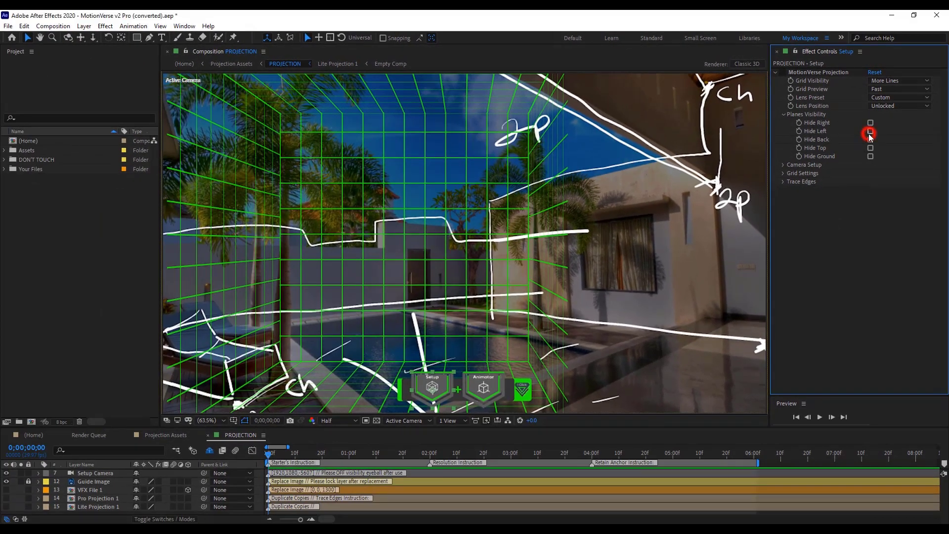
pyautogui.click(781, 115)
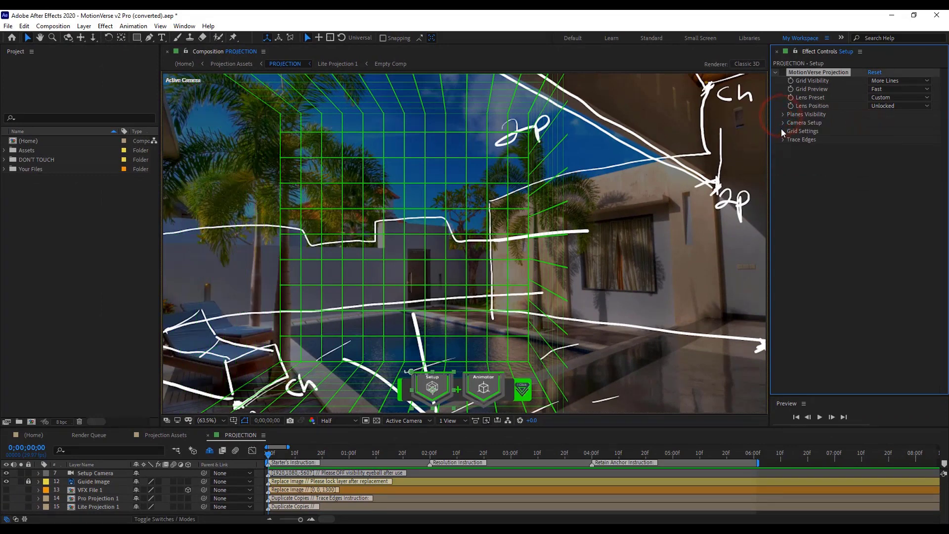
# Look over the Trace Edges colours, then try white (FFFFFF) as the Grid Colour and discard the change
pyautogui.click(782, 136)
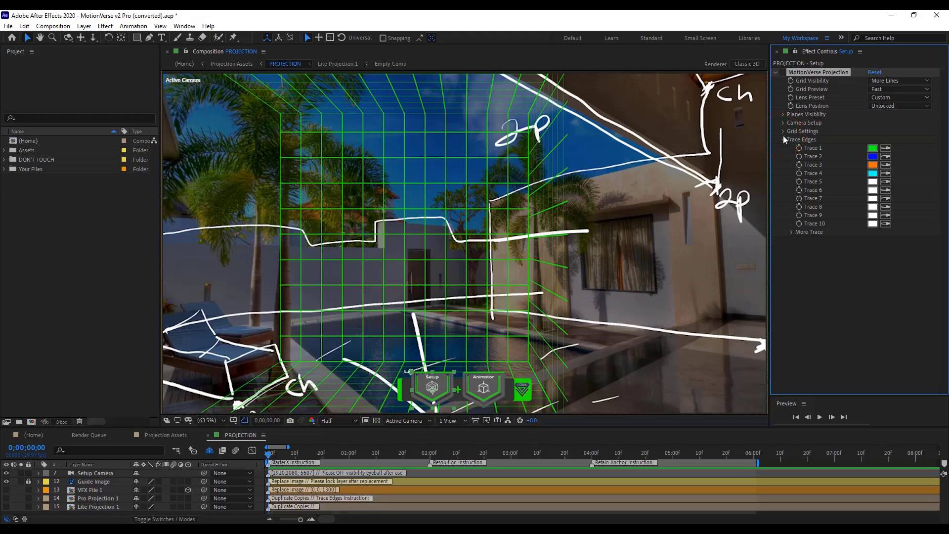
pyautogui.click(784, 139)
pyautogui.click(783, 131)
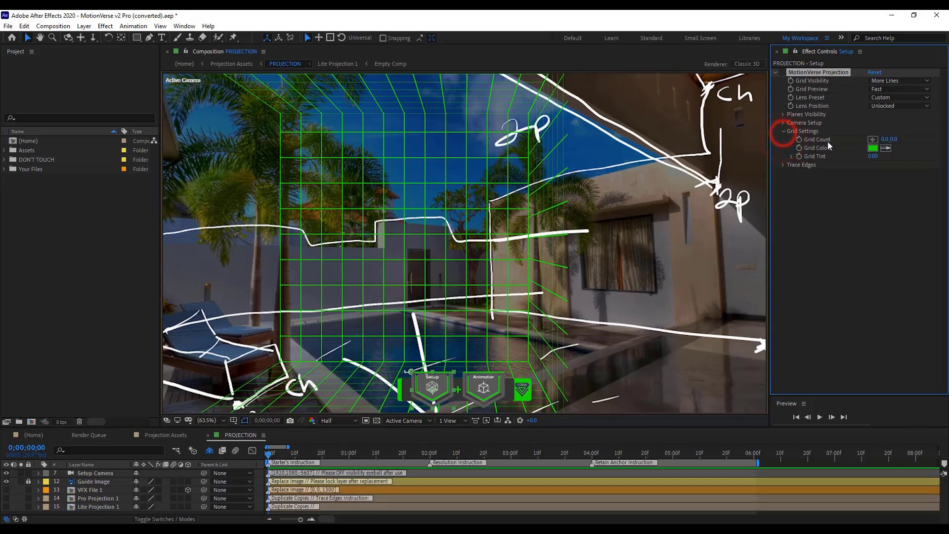
pyautogui.click(872, 149)
pyautogui.click(523, 205)
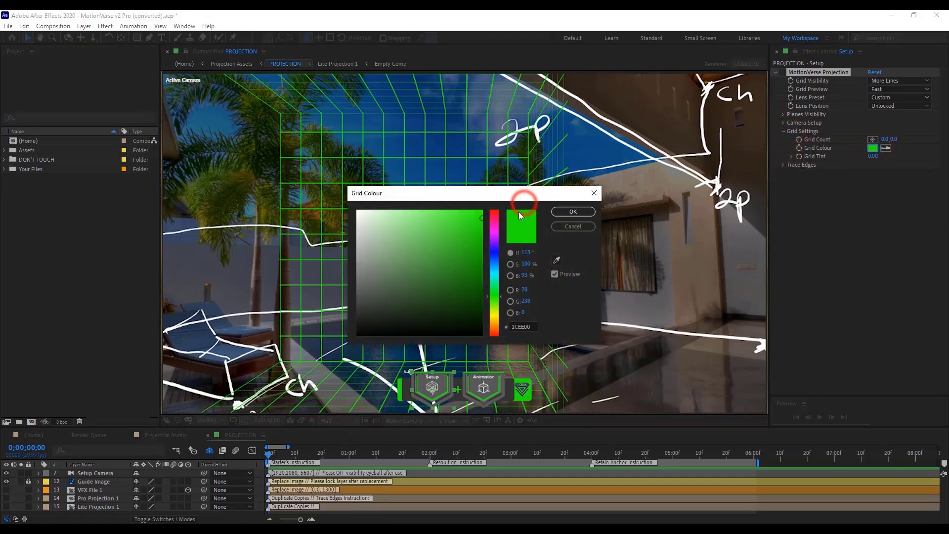
pyautogui.moveTo(421, 195); pyautogui.dragTo(656, 216)
pyautogui.click(729, 238)
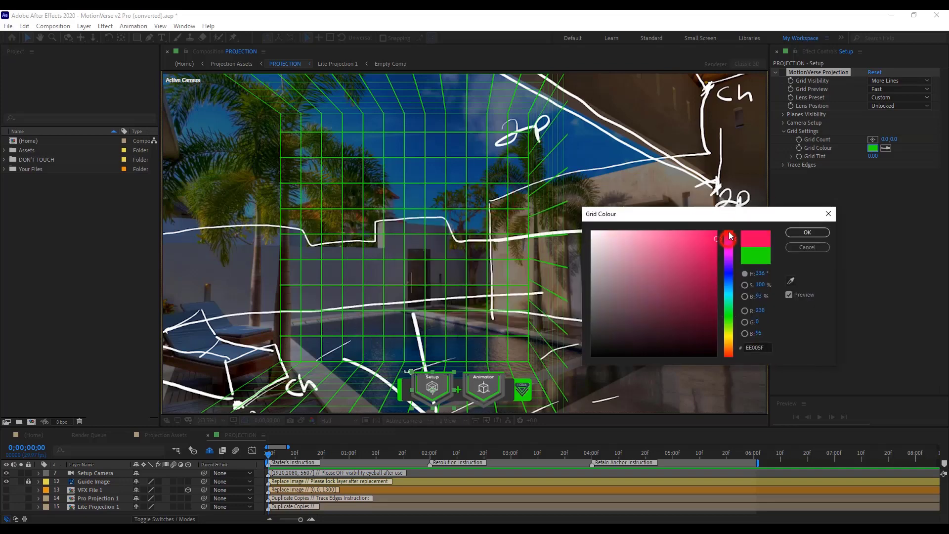
pyautogui.moveTo(730, 237); pyautogui.dragTo(730, 231)
pyautogui.moveTo(606, 235); pyautogui.dragTo(592, 231)
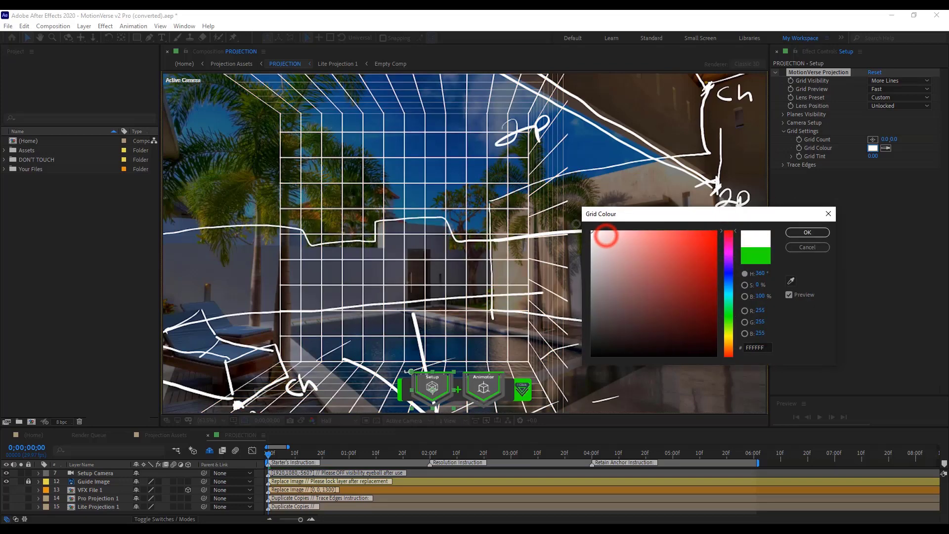
pyautogui.click(796, 246)
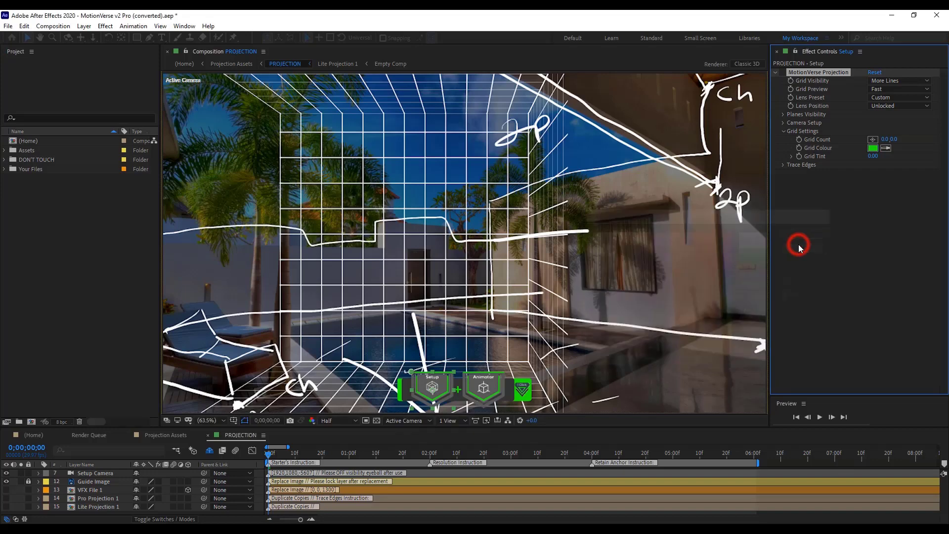
pyautogui.click(782, 134)
# Set Anchor Point X to AP Right and Anchor Point Z to AP Back in the Camera Setup anchor settings
pyautogui.click(784, 124)
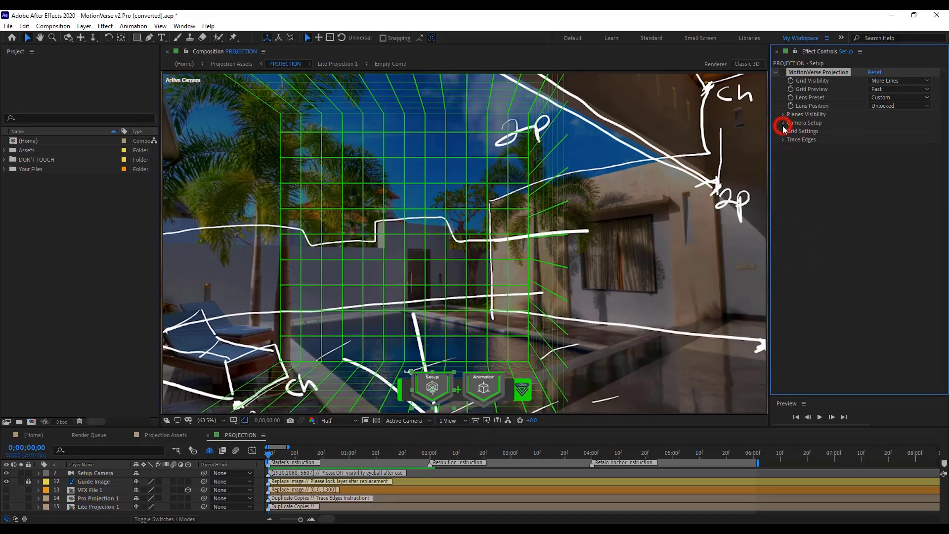
pyautogui.click(792, 133)
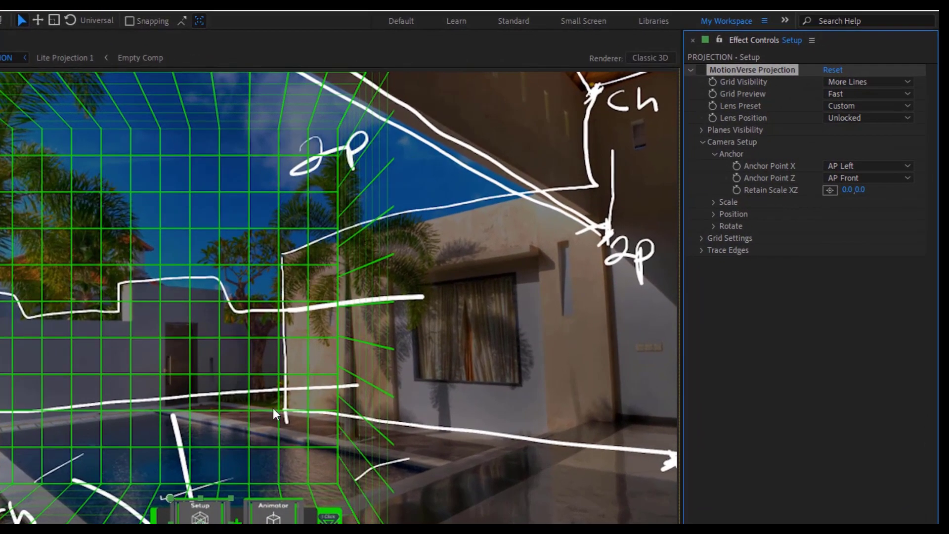
pyautogui.click(860, 165)
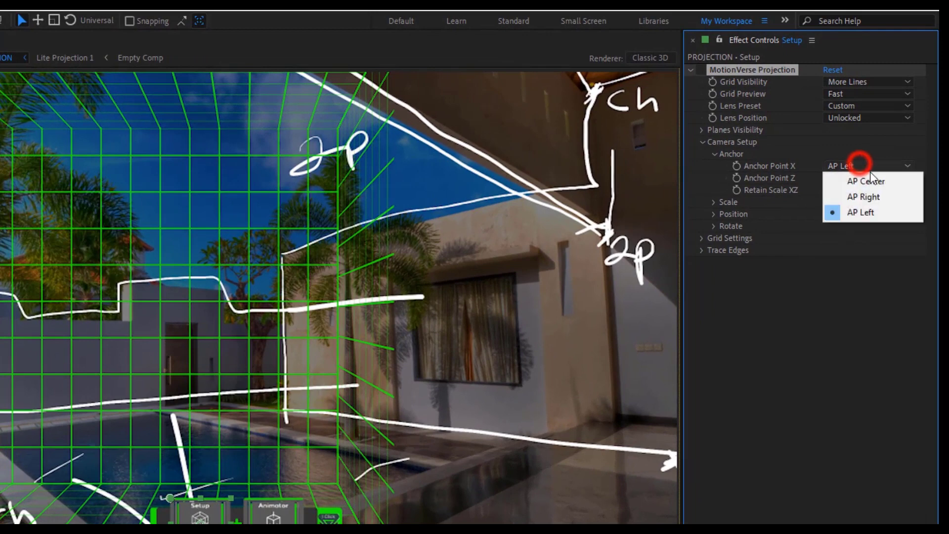
pyautogui.click(885, 196)
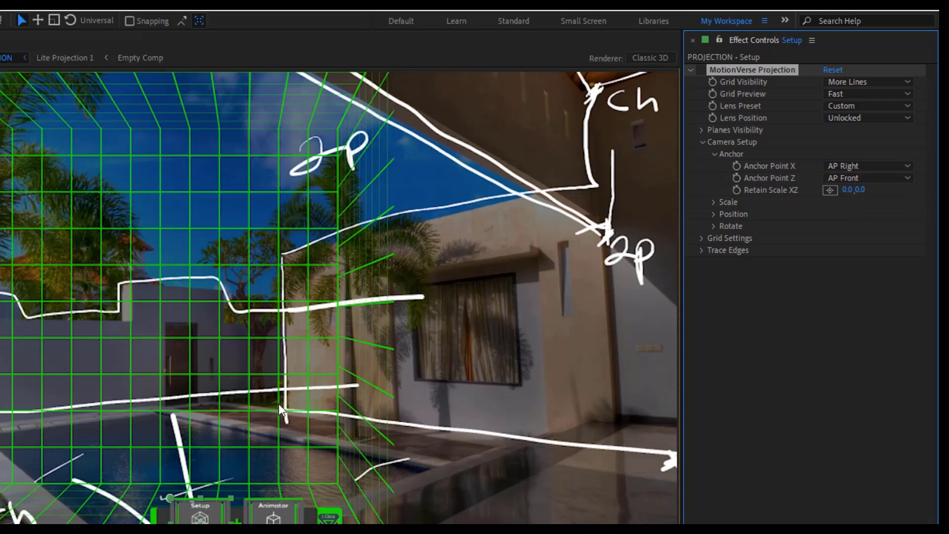
pyautogui.click(851, 179)
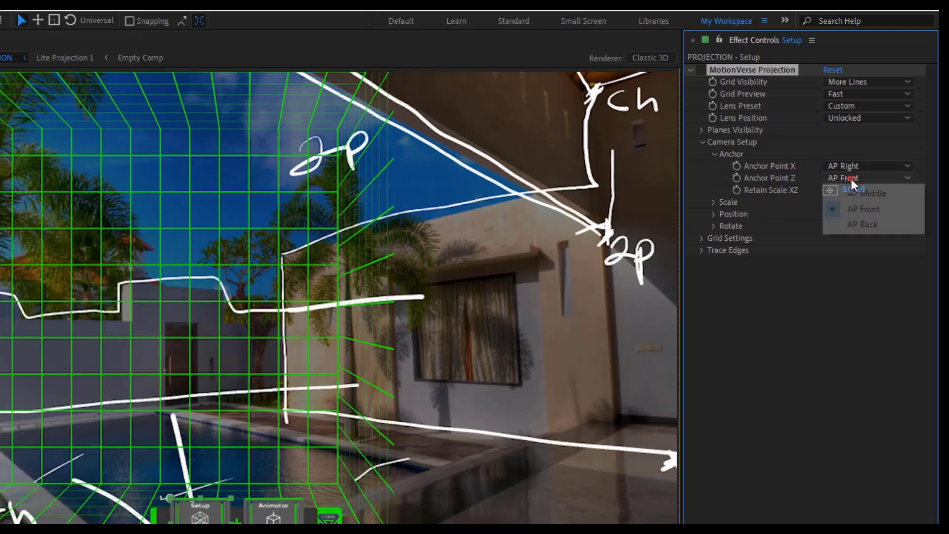
pyautogui.click(867, 223)
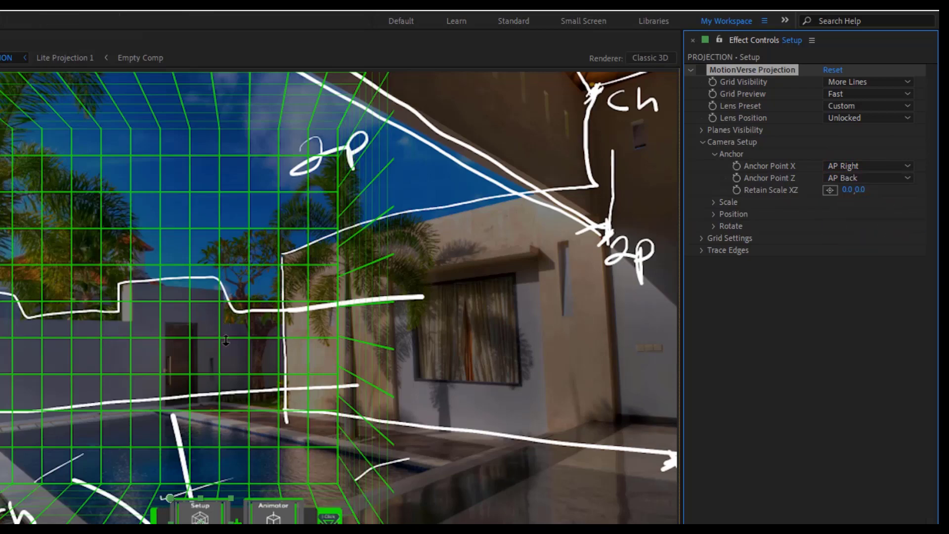
# Orbit and shift the setup camera so the grid's back corner and planes follow the villa wall corner and guide lines
pyautogui.moveTo(226, 341); pyautogui.dragTo(275, 371)
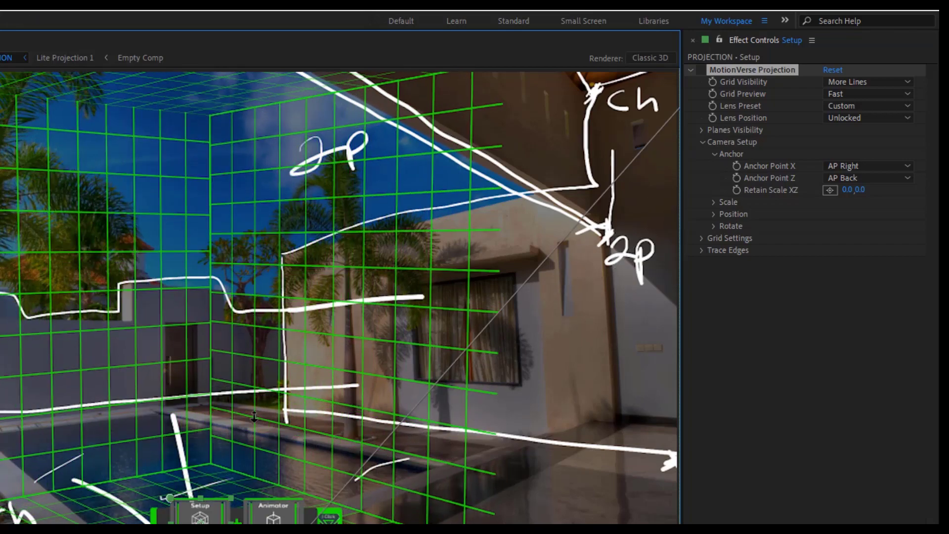
pyautogui.moveTo(253, 417); pyautogui.dragTo(319, 409)
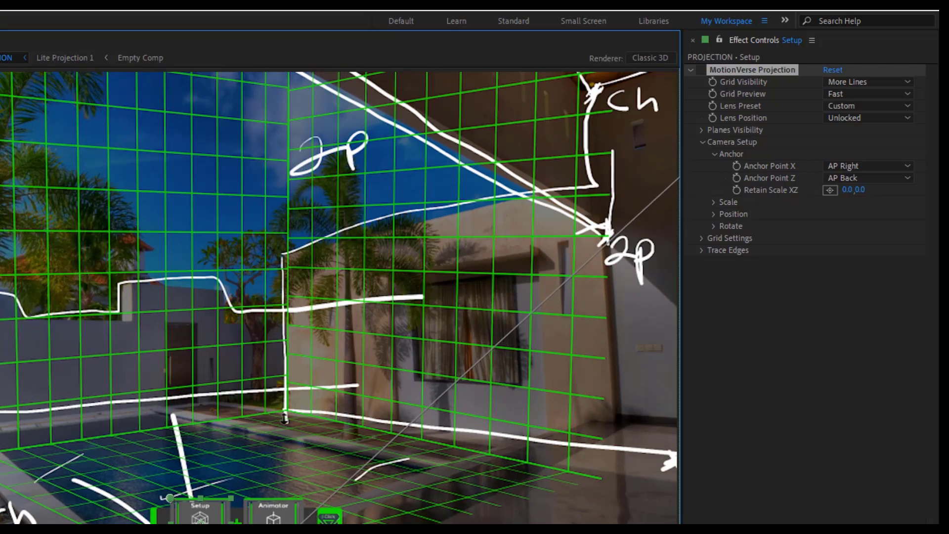
pyautogui.moveTo(301, 424)
pyautogui.mouseDown()
pyautogui.moveTo(346, 425)
pyautogui.moveTo(323, 418)
pyautogui.moveTo(413, 432)
pyautogui.moveTo(406, 451)
pyautogui.moveTo(401, 433)
pyautogui.mouseUp()
pyautogui.click(397, 439)
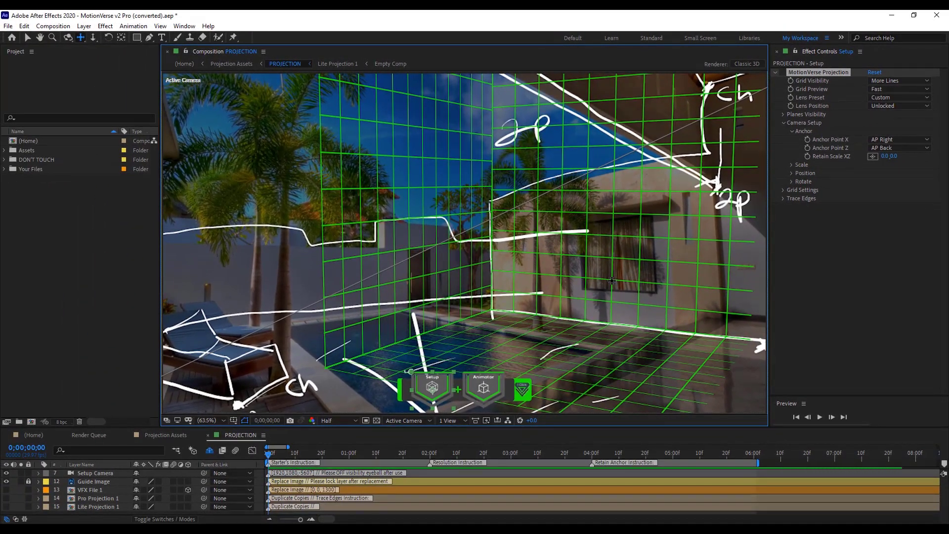
# Scale the projection grid to 155 in X, 108 in Y and 116 in Z
pyautogui.click(791, 164)
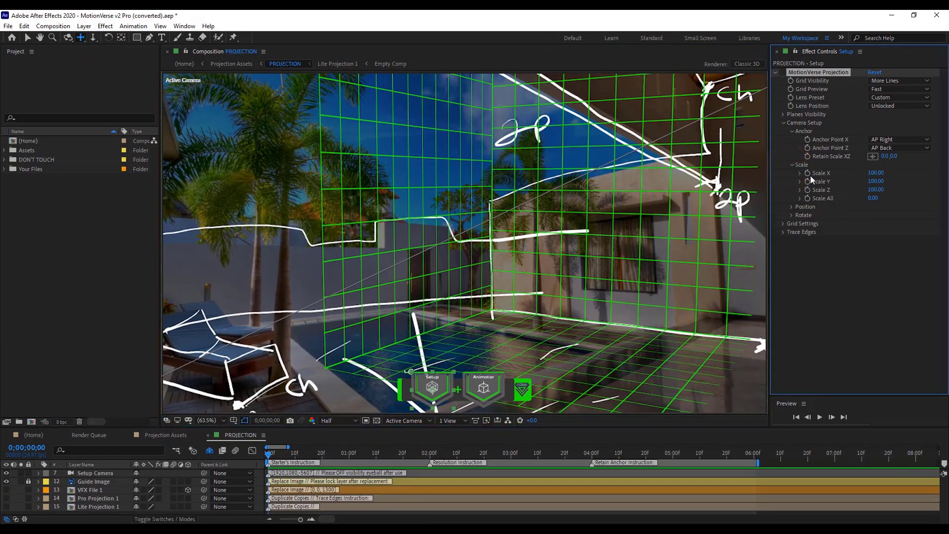
pyautogui.click(872, 197)
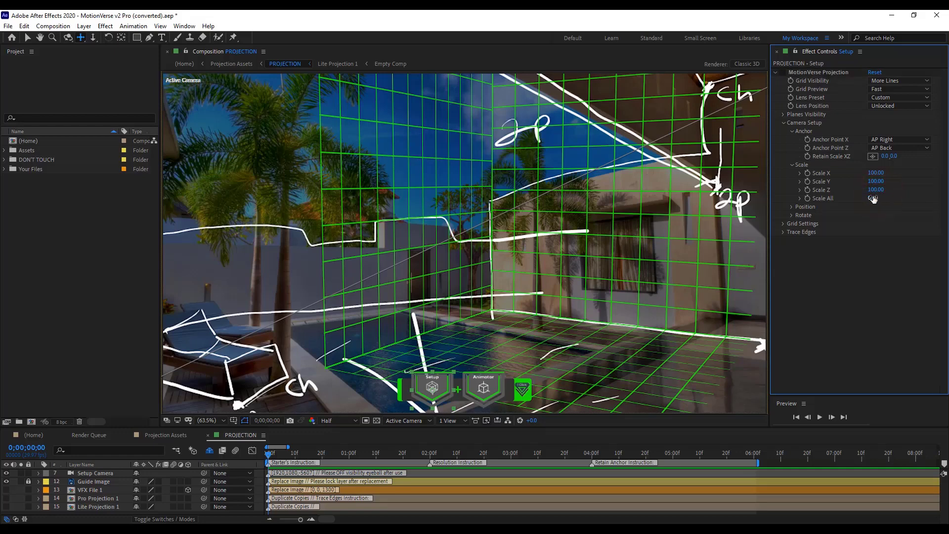
pyautogui.moveTo(875, 190)
pyautogui.mouseDown()
pyautogui.moveTo(887, 175)
pyautogui.moveTo(911, 175)
pyautogui.moveTo(857, 185)
pyautogui.moveTo(884, 181)
pyautogui.mouseUp()
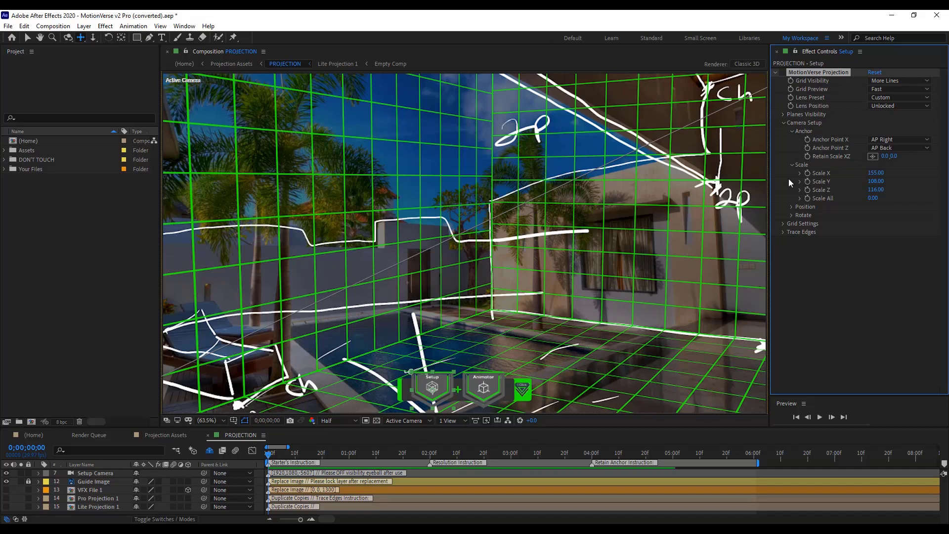
# Set Grid Visibility to Disabled, collapse the MotionVerse Projection effect and return to the Selection tool
pyautogui.click(889, 81)
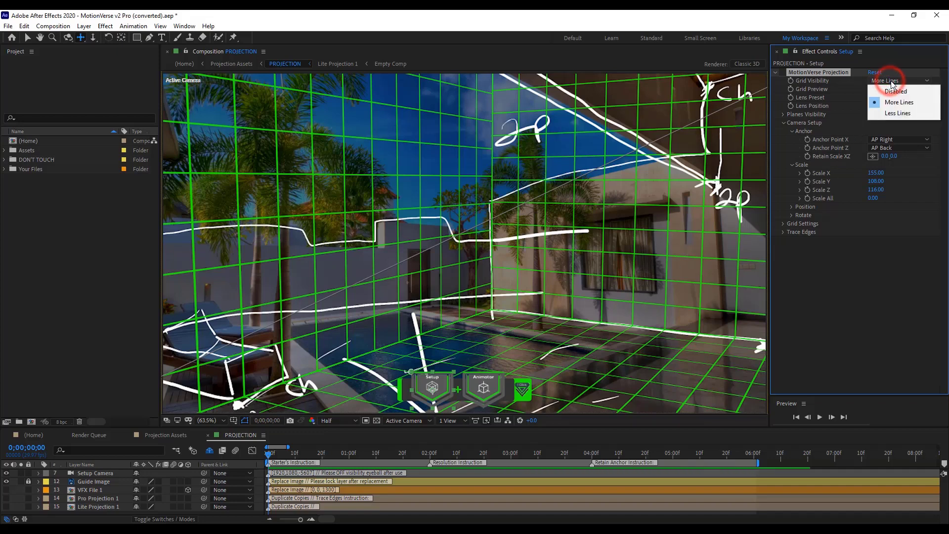
pyautogui.click(896, 92)
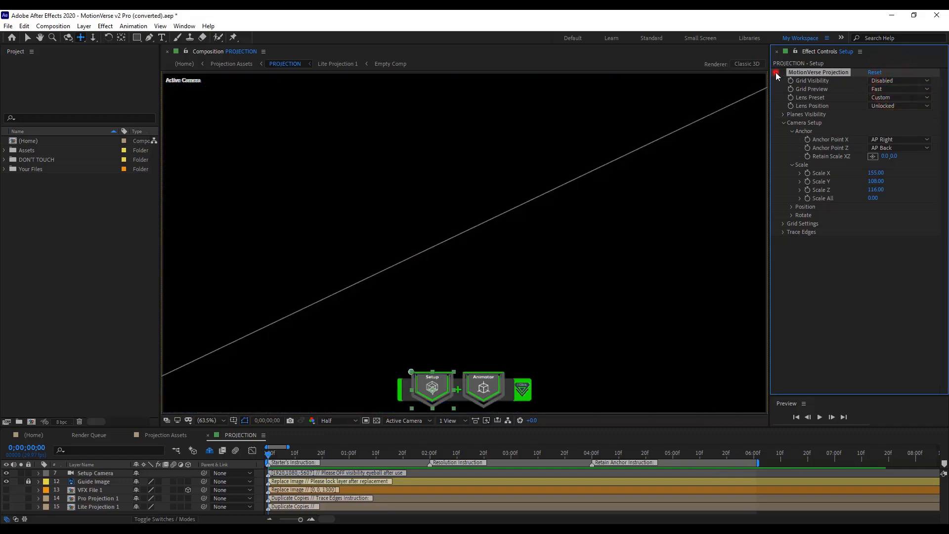
pyautogui.click(775, 72)
pyautogui.press('v')
# Turn on the visibility of the Pro Projection 1 layer and open its composition
pyautogui.click(94, 498)
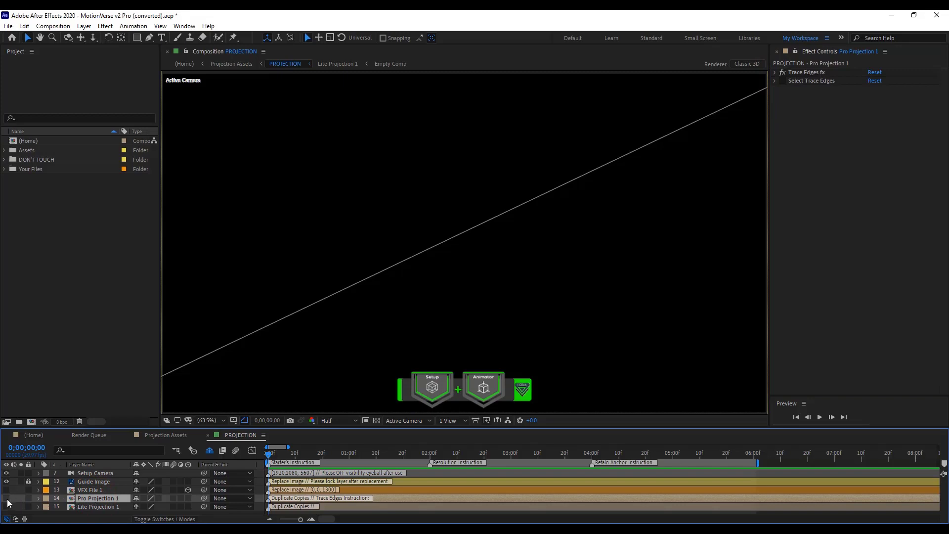
pyautogui.click(90, 509)
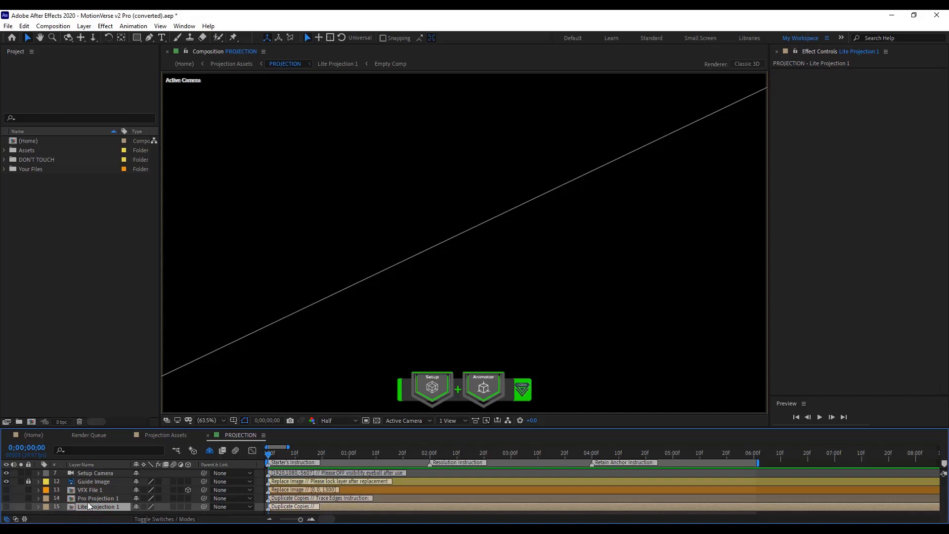
pyautogui.click(94, 499)
pyautogui.click(6, 498)
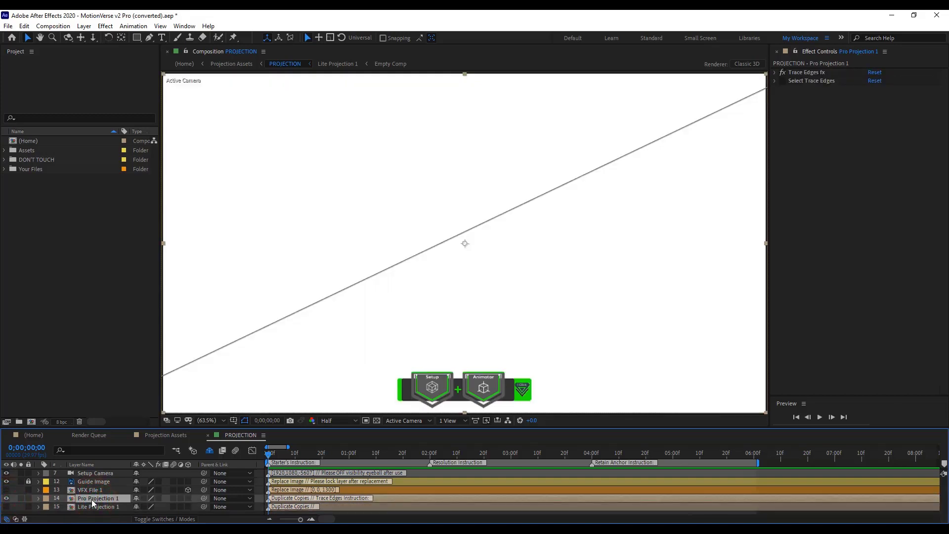
pyautogui.doubleClick(92, 500)
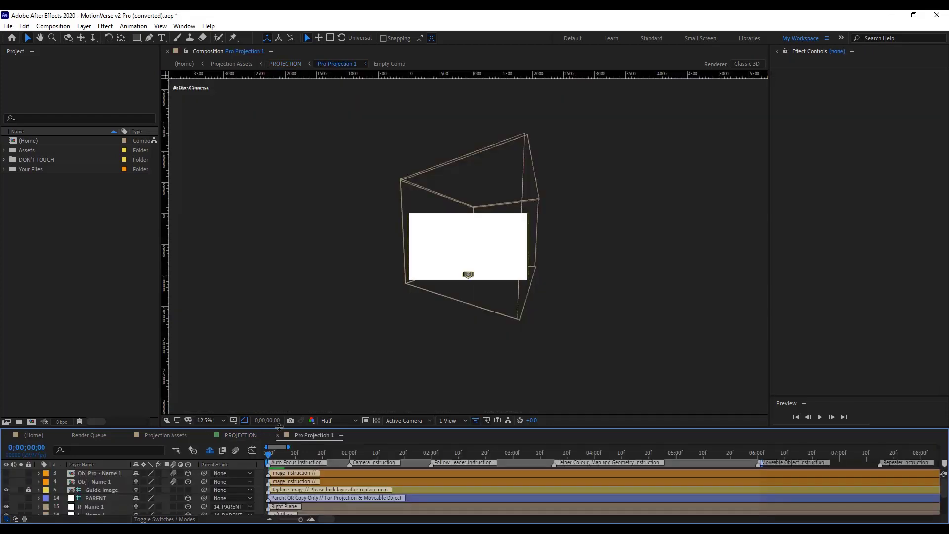
# Enlarge the timeline area and fit the Pro Projection 1 composition view with Fit up to 100%
pyautogui.moveTo(280, 427); pyautogui.dragTo(199, 391)
pyautogui.click(207, 395)
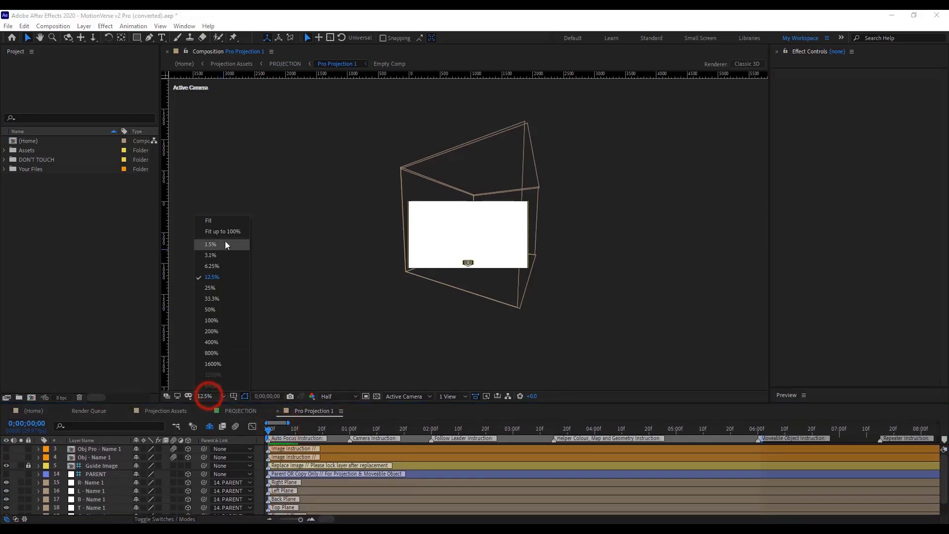
pyautogui.click(228, 231)
# Unlock the Main Image layer, replace its source with Plate/Edited.psd from the Edited Layers folder, and lock it again
pyautogui.scroll(-2, 146, 457)
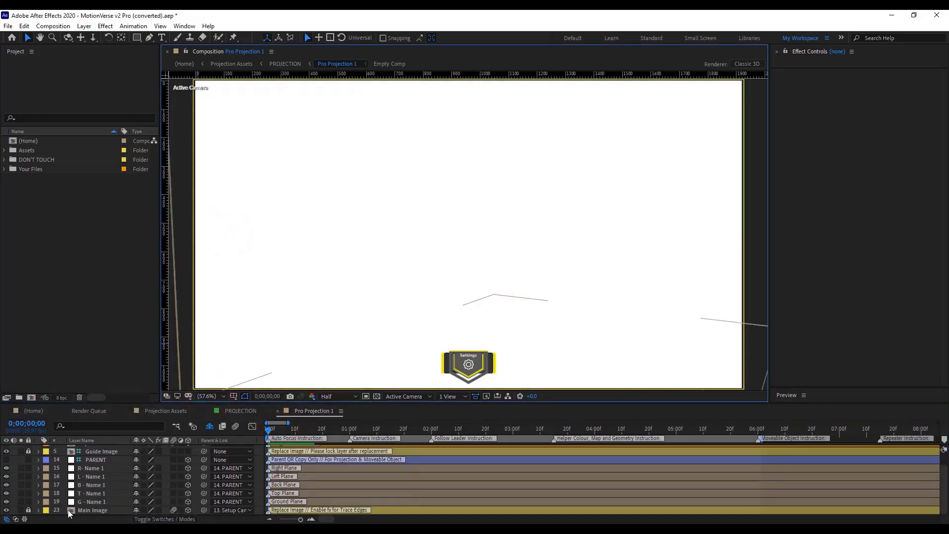
pyautogui.click(28, 510)
pyautogui.click(85, 513)
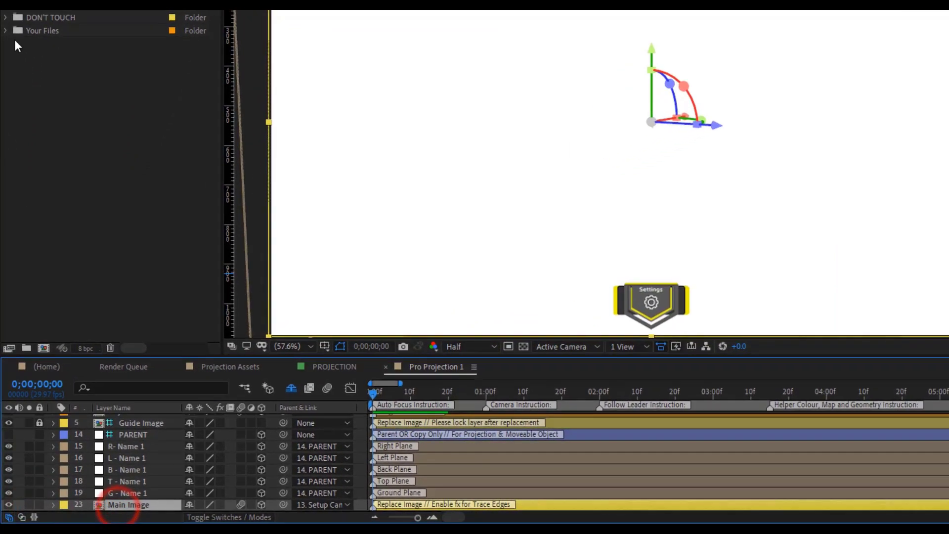
pyautogui.click(4, 168)
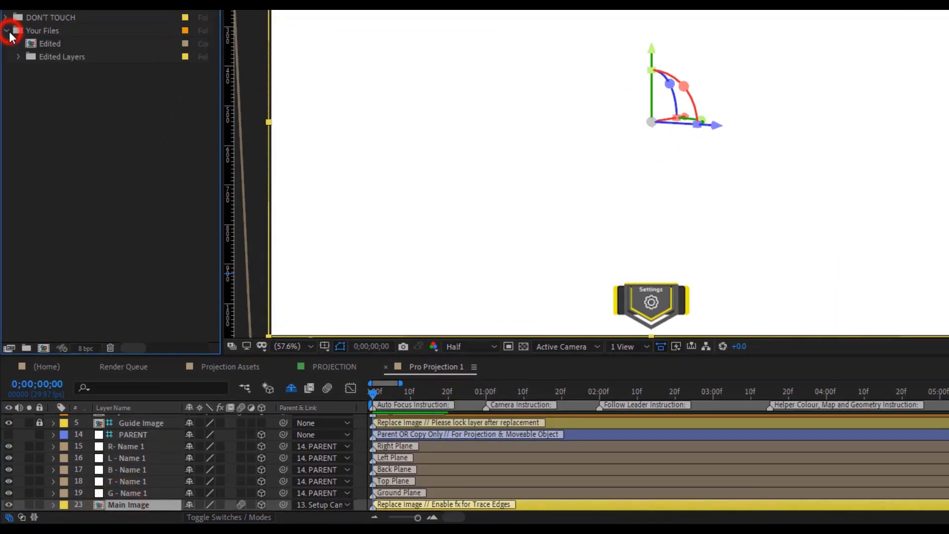
pyautogui.click(22, 55)
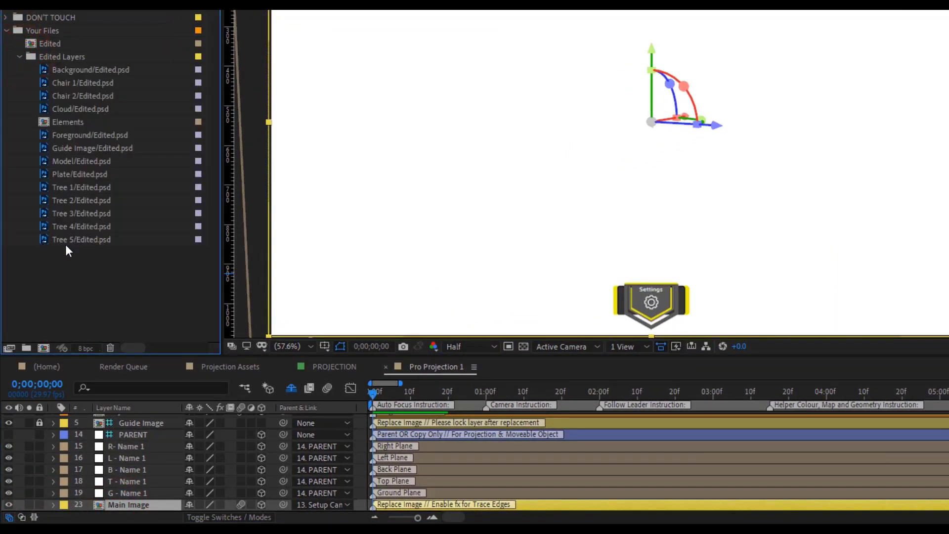
pyautogui.click(79, 174)
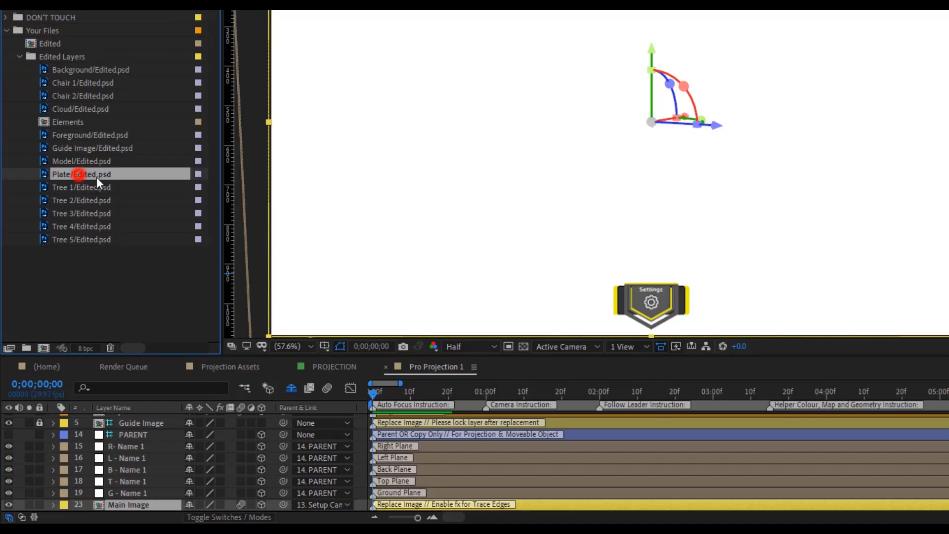
pyautogui.moveTo(111, 174); pyautogui.dragTo(146, 501)
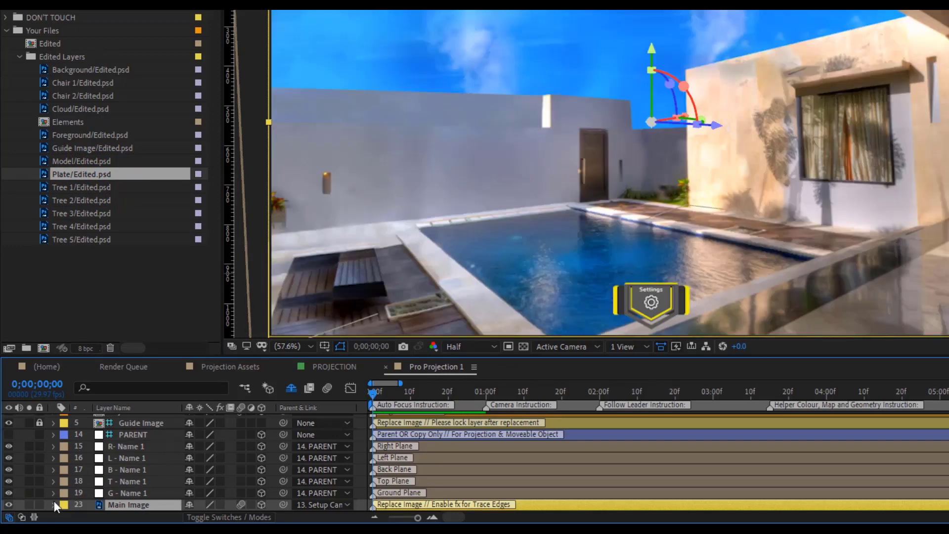
pyautogui.click(39, 505)
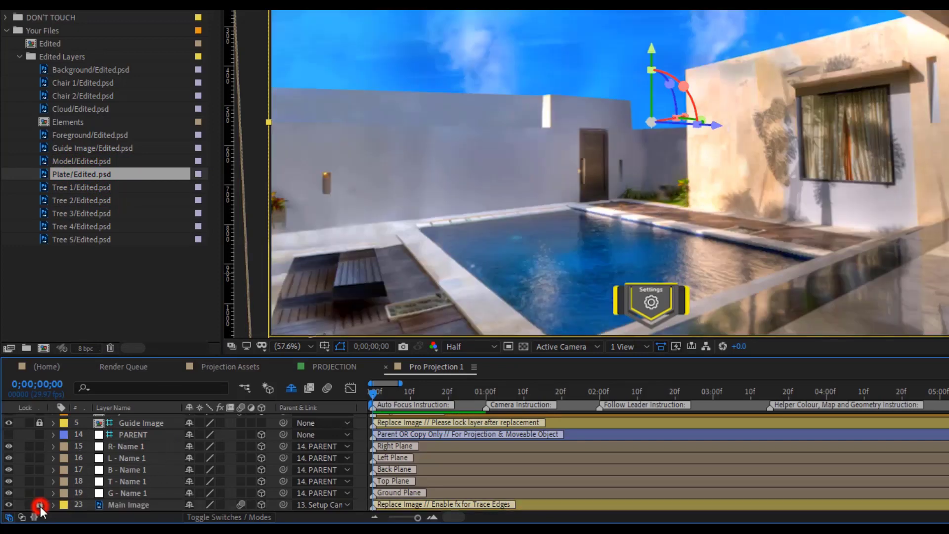
# Replace the Guide Image layer's source with Guide Image/Edited.psd, relock the layer and collapse the Your Files folder
pyautogui.click(141, 422)
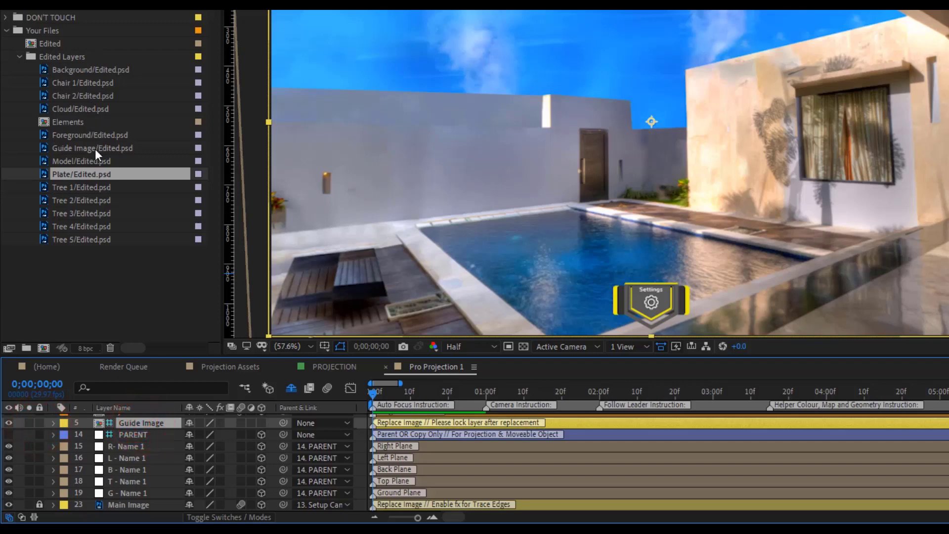
pyautogui.moveTo(95, 149); pyautogui.dragTo(167, 423)
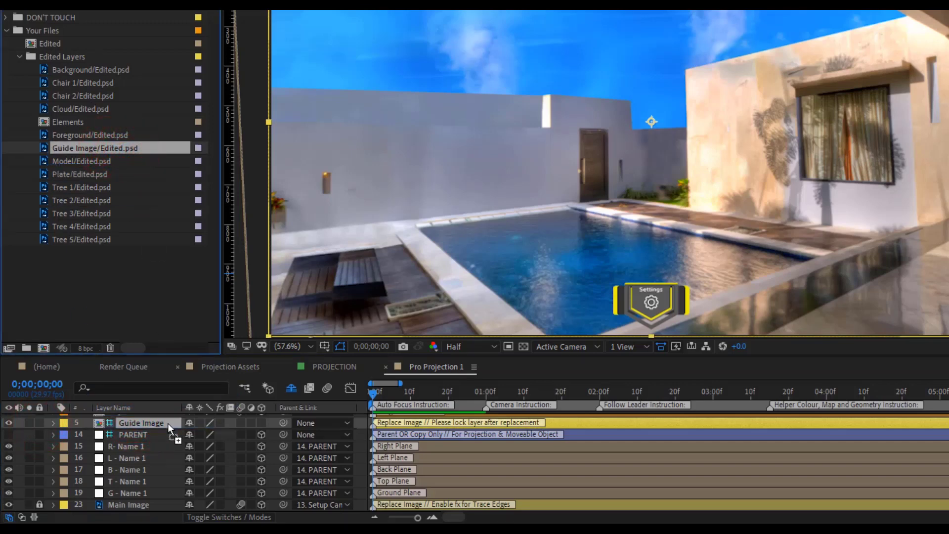
pyautogui.click(39, 423)
pyautogui.click(7, 30)
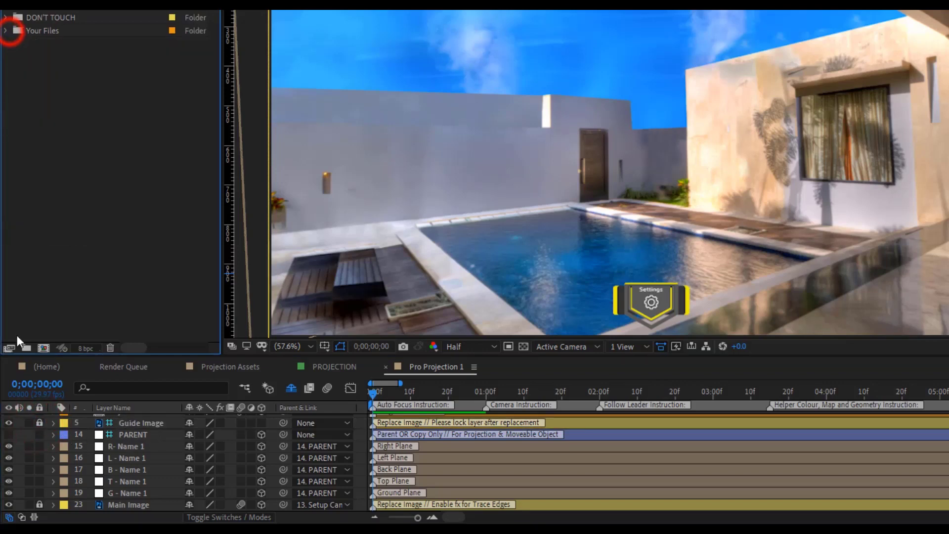
# Set Reduce Quality and Image Guide to 50 in the Animator layer's MotionVerse Card Scene effect, and lock its effect controls
pyautogui.click(25, 429)
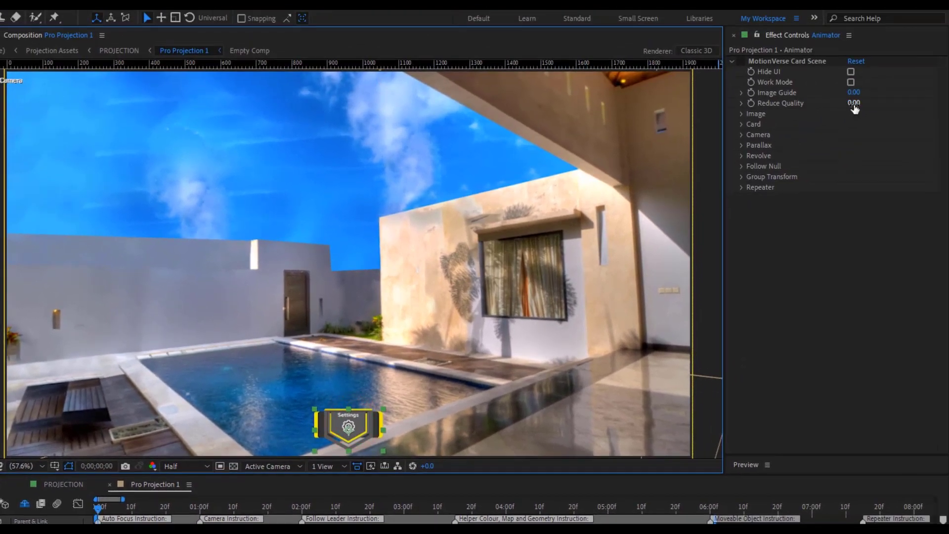
pyautogui.click(854, 105)
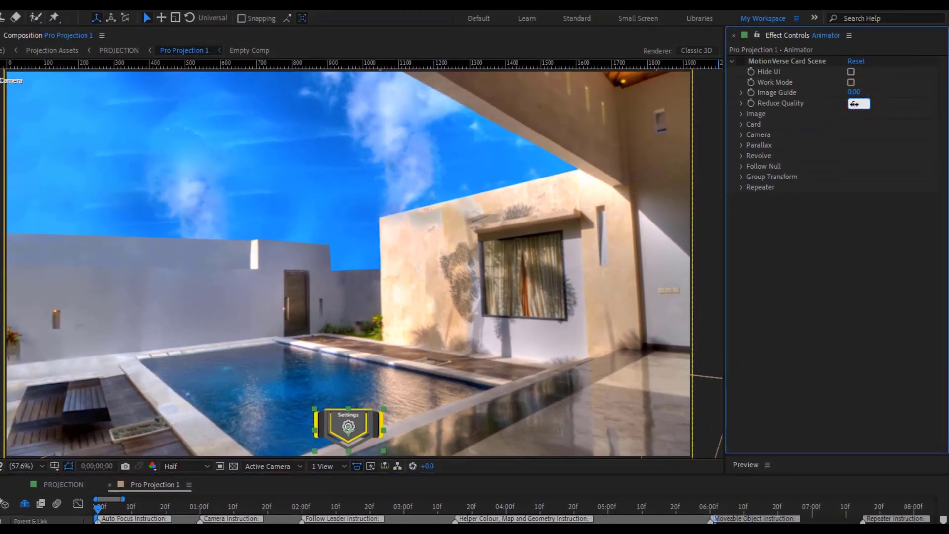
pyautogui.write('50')
pyautogui.click(862, 94)
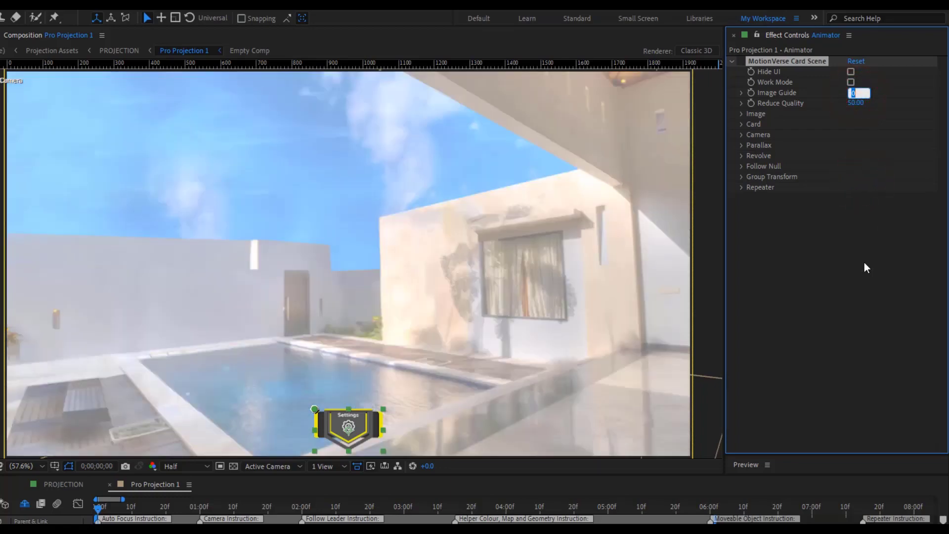
pyautogui.write('5')
pyautogui.click(852, 307)
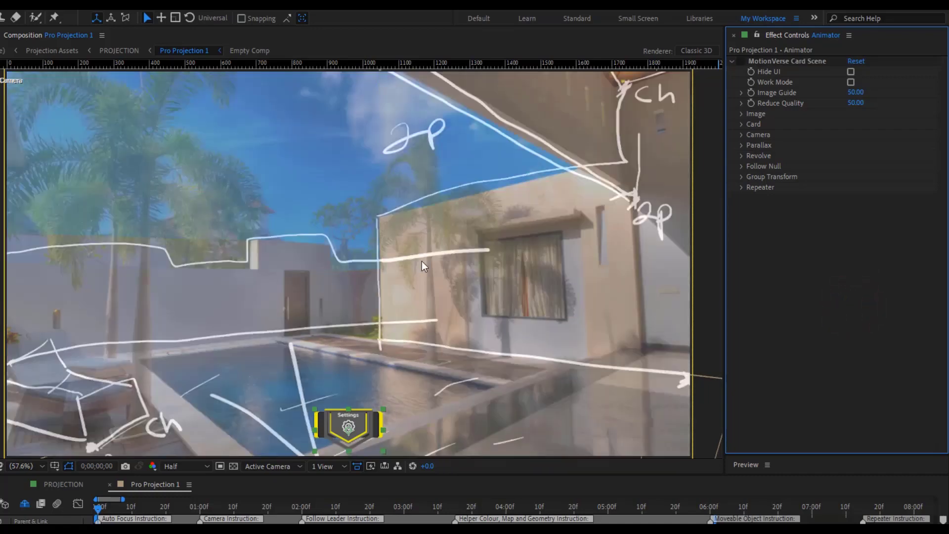
pyautogui.click(756, 35)
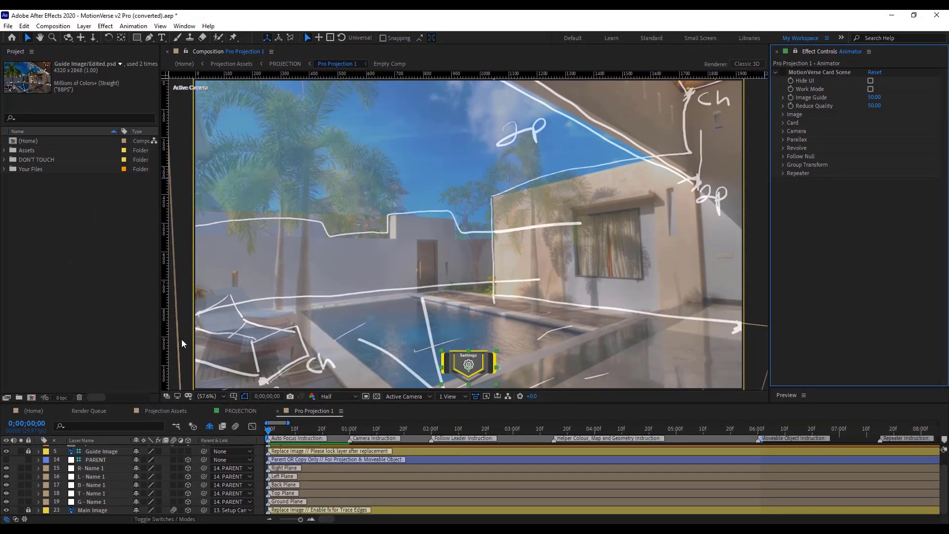
# Open the effect controls of ground plane layer G - Name 1 and dock them below the Animator's with more height
pyautogui.click(101, 502)
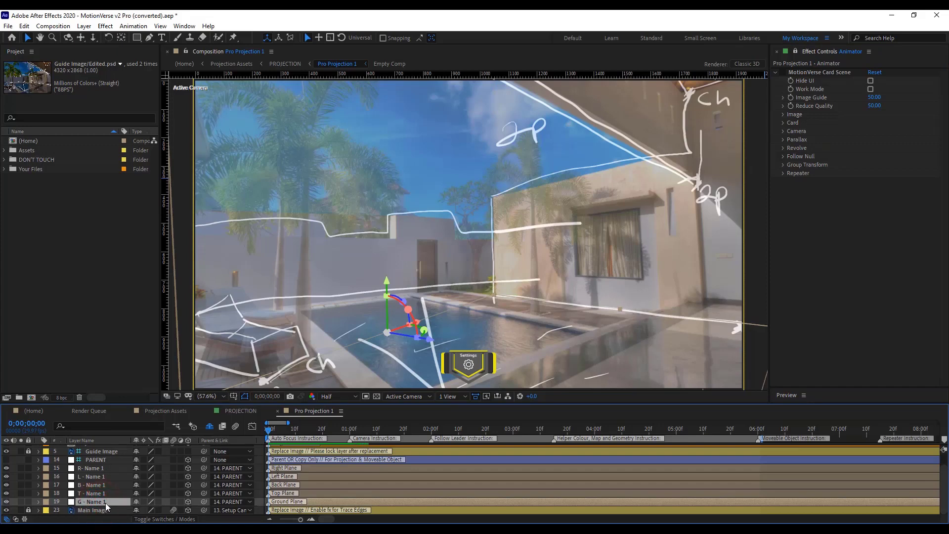
pyautogui.press('e')
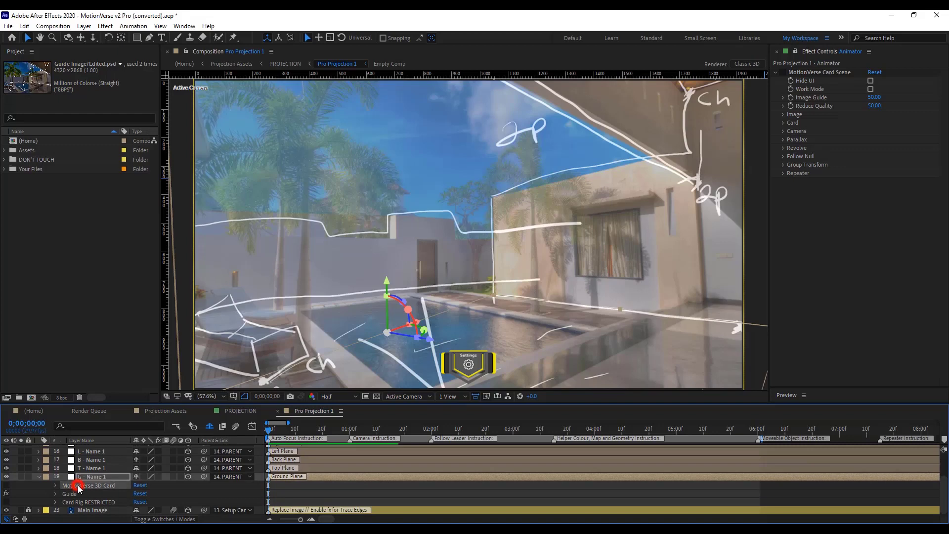
pyautogui.click(93, 485)
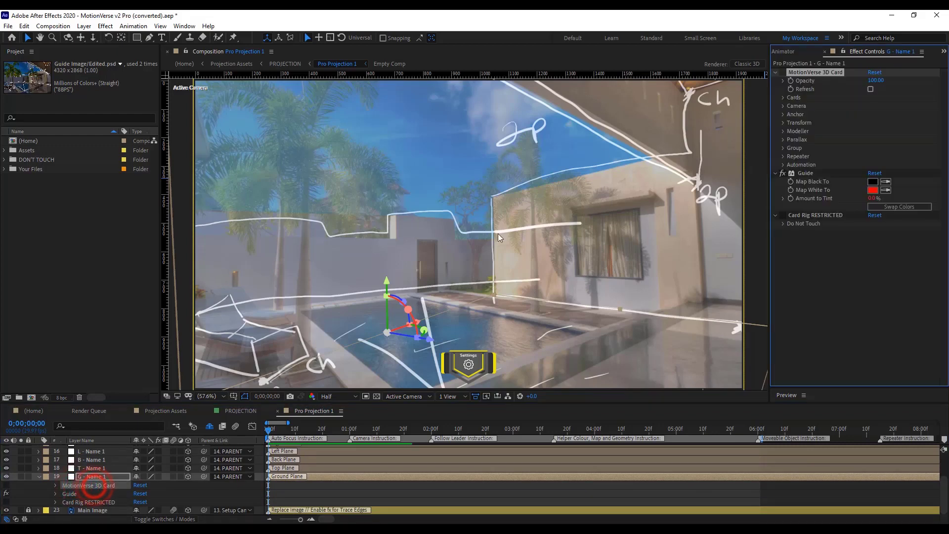
pyautogui.click(840, 53)
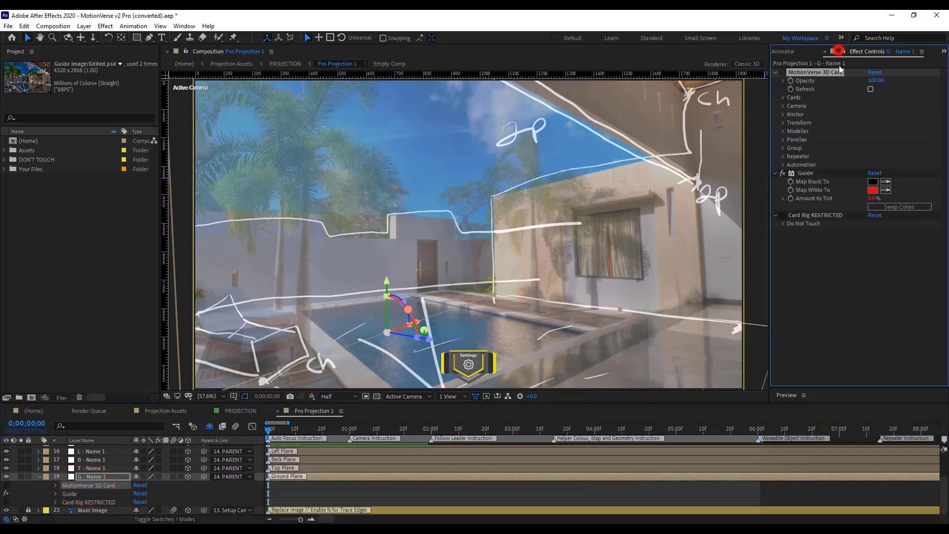
pyautogui.moveTo(832, 51); pyautogui.dragTo(802, 371)
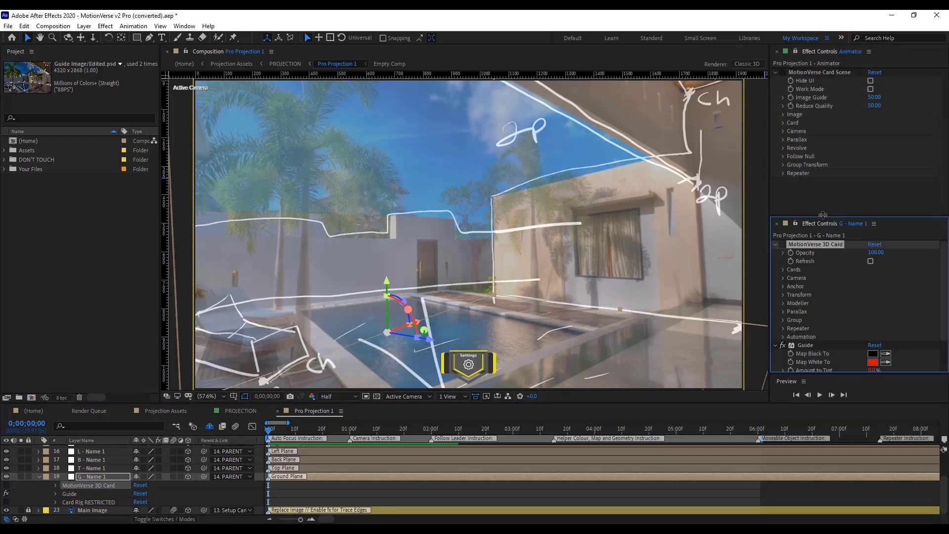
pyautogui.moveTo(822, 214); pyautogui.dragTo(822, 183)
# Collapse the Guide and Card Rig RESTRICTED effects of G - Name 1, along with the layer's effect list in the timeline
pyautogui.click(776, 312)
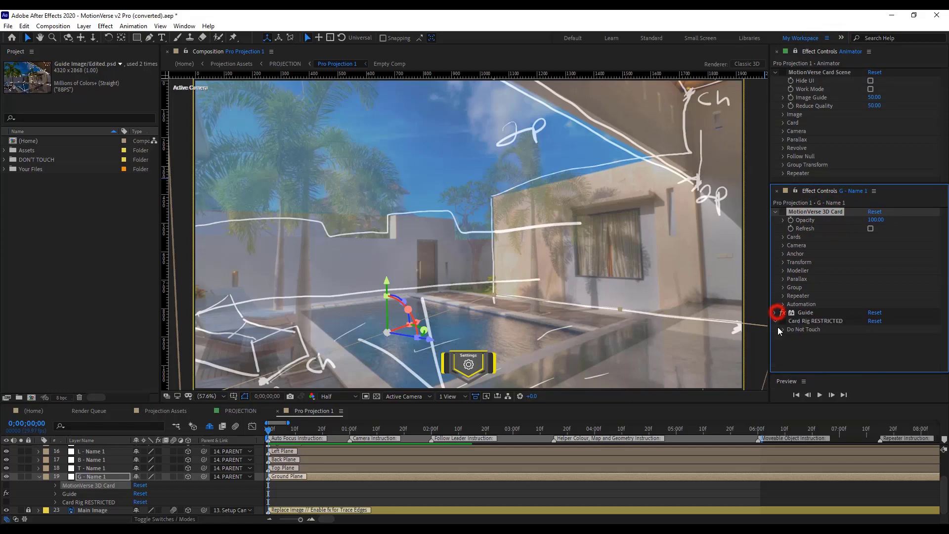
pyautogui.click(775, 321)
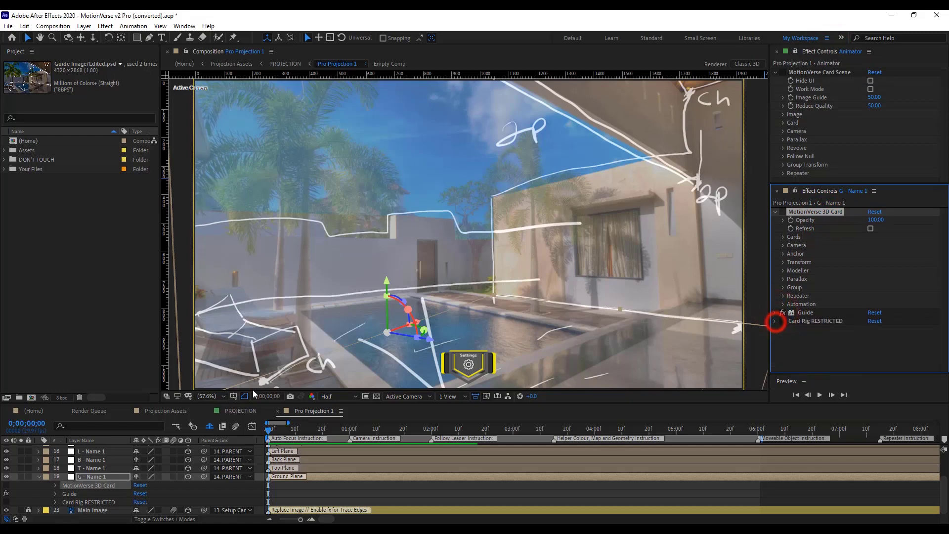
pyautogui.click(39, 479)
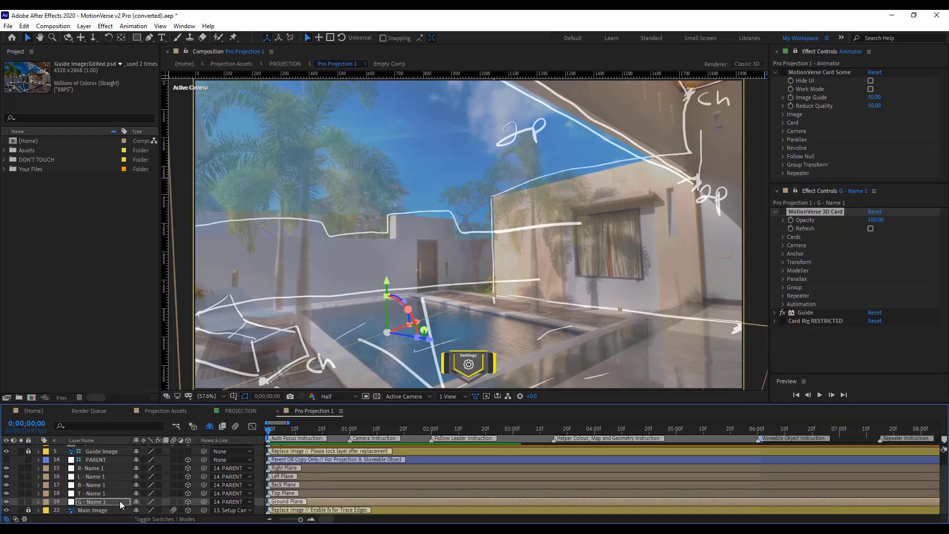
# Enable the effects of ground plane G - Name 1, set its Modeller Guide Colour to Red and expand its Transform settings
pyautogui.click(157, 501)
pyautogui.click(782, 271)
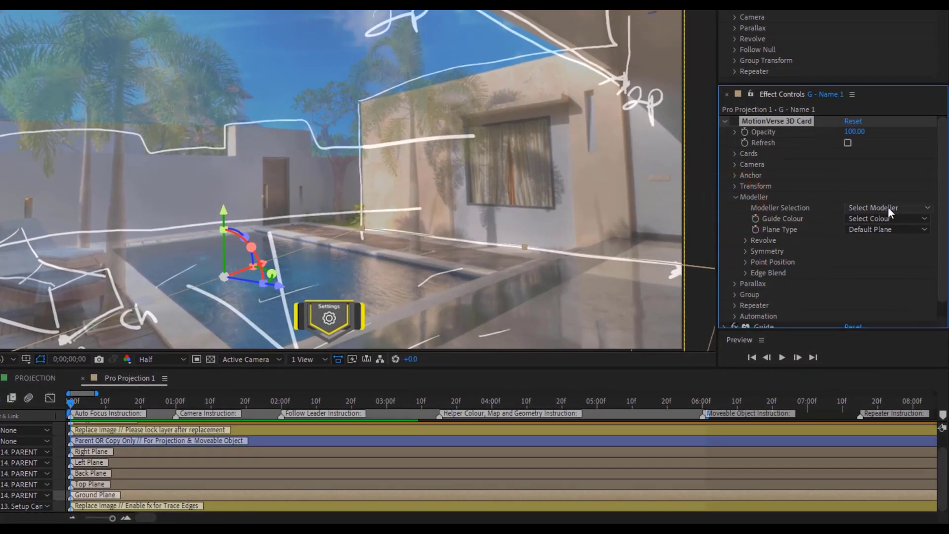
pyautogui.click(887, 218)
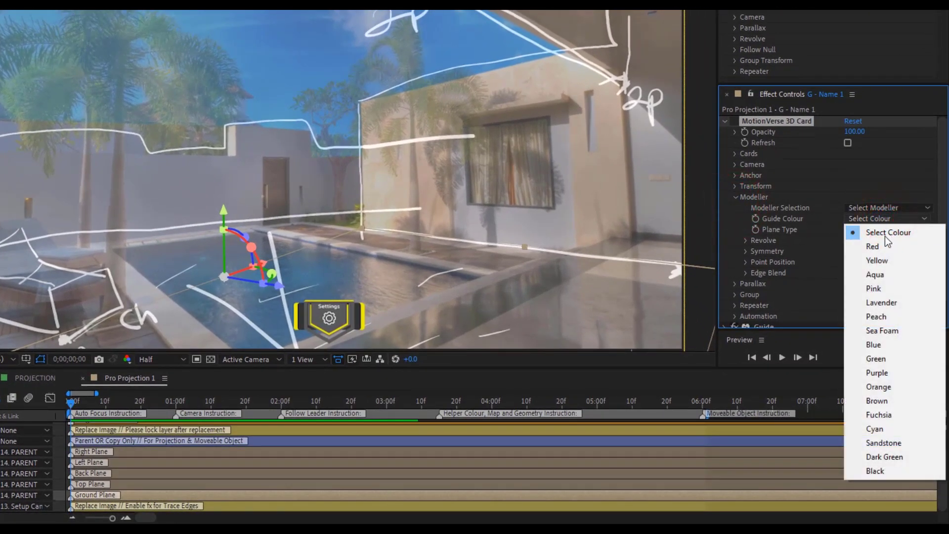
pyautogui.click(888, 247)
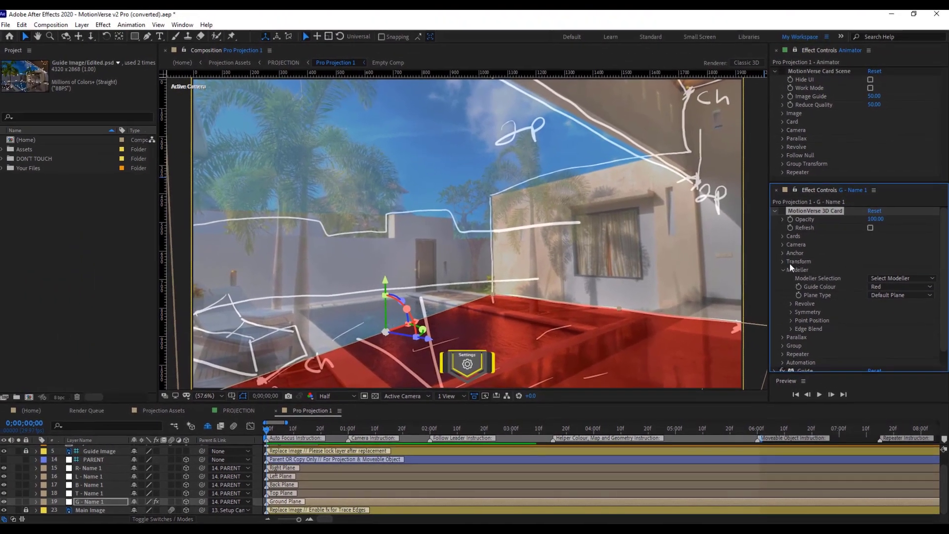
pyautogui.click(786, 269)
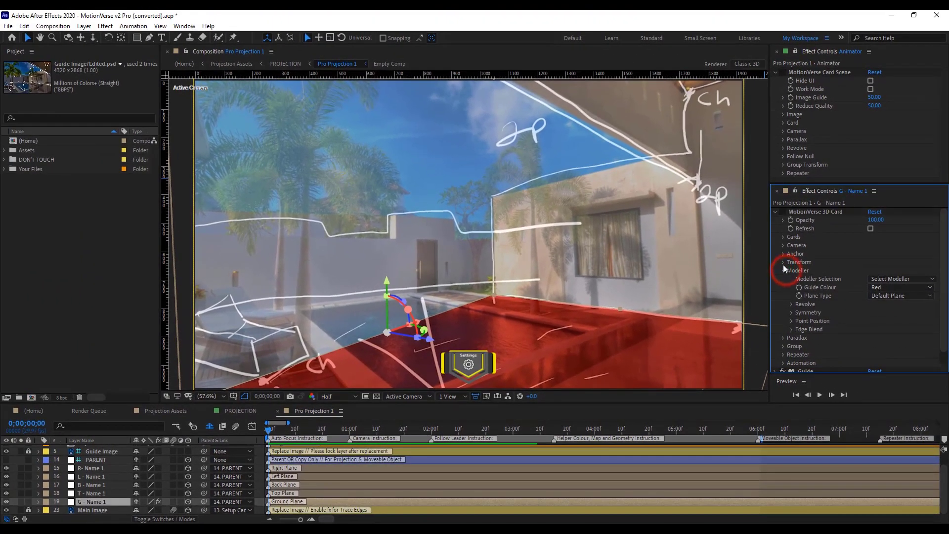
pyautogui.click(783, 262)
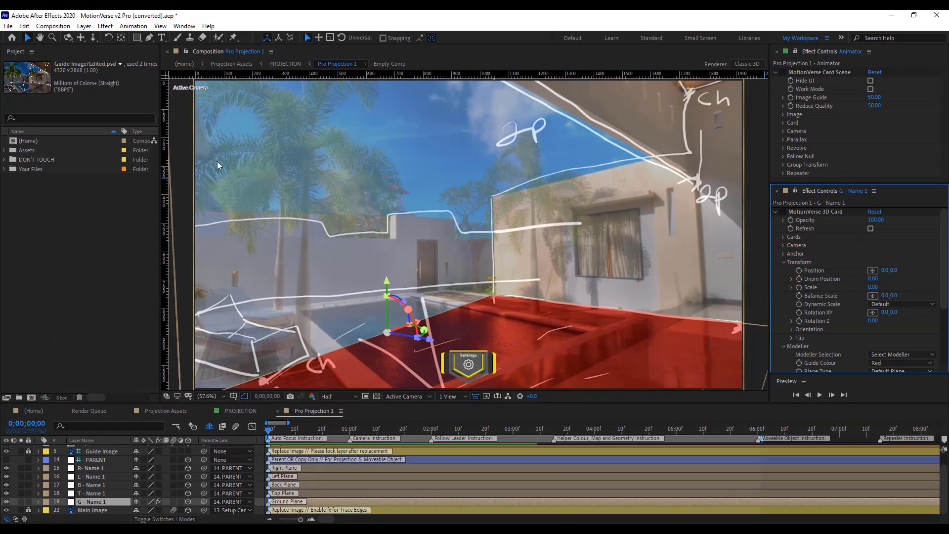
# Hide the back plane B - Name 1 and left plane L - Name 1, and collapse B - Name 1's Guide and Card Rig RESTRICTED effects
pyautogui.click(90, 485)
pyautogui.click(7, 486)
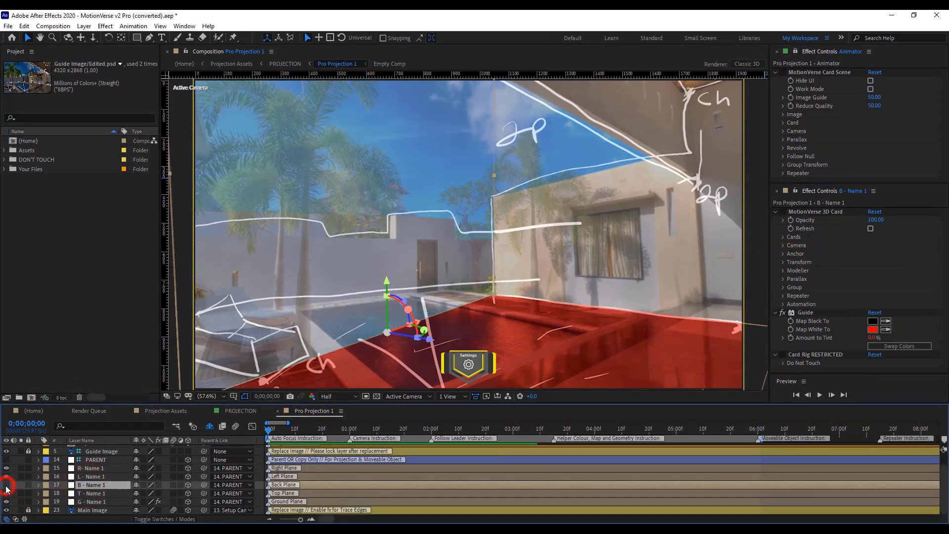
pyautogui.click(7, 477)
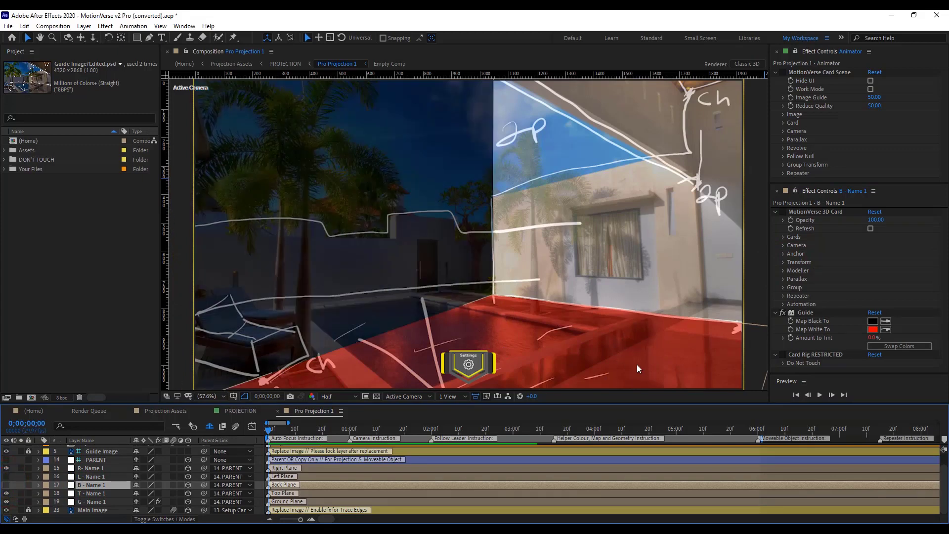
pyautogui.click(776, 313)
pyautogui.click(775, 321)
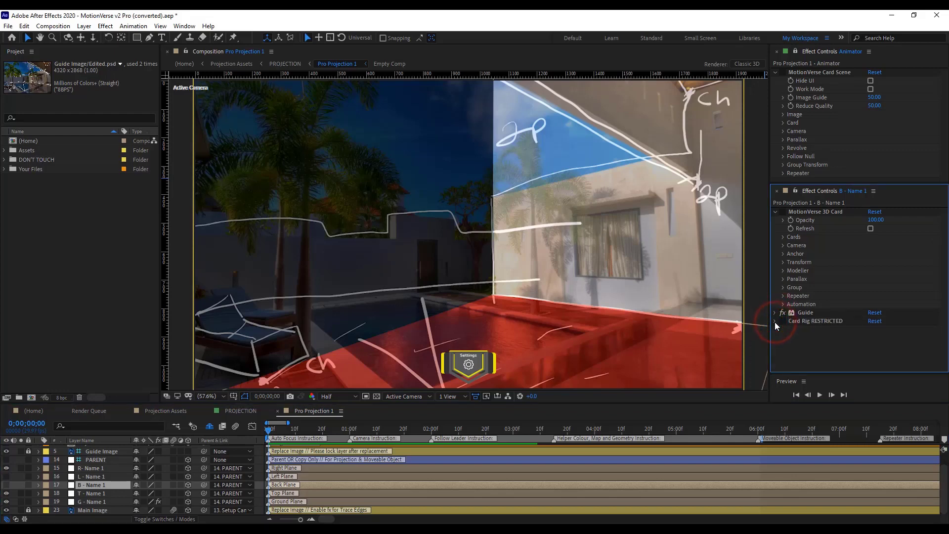
# Select ground plane layer G - Name 1 and set its Transform Flip option Flat n Up to Flip 1
pyautogui.click(486, 372)
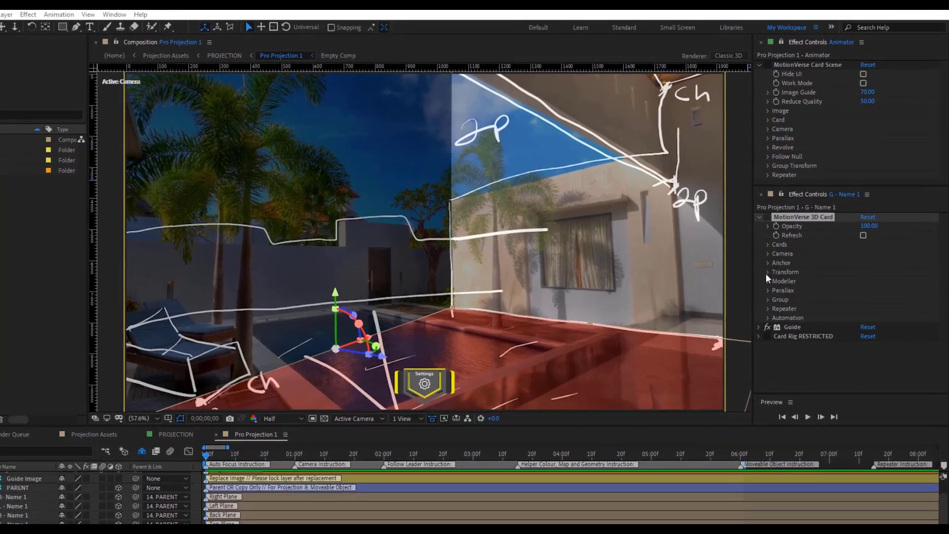
pyautogui.click(783, 262)
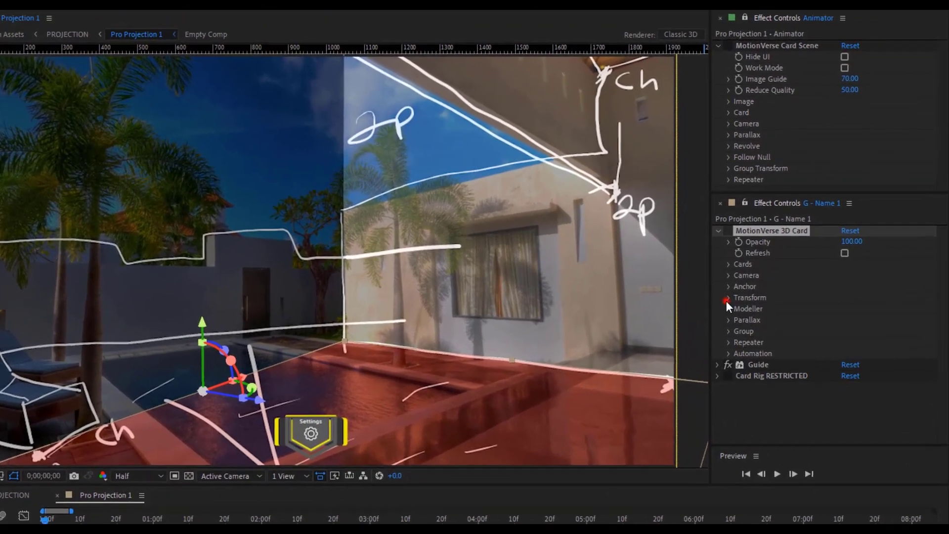
pyautogui.scroll(-3, 741, 321)
pyautogui.click(736, 360)
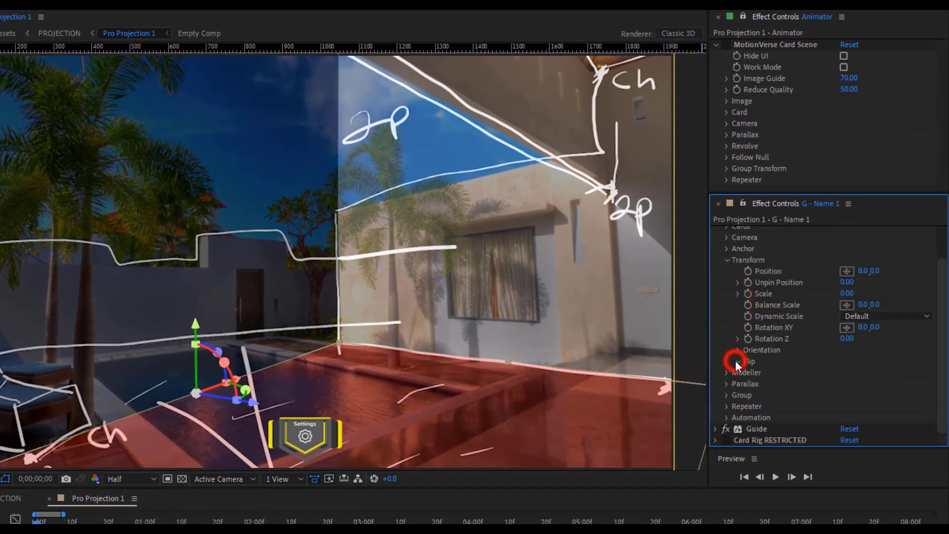
pyautogui.click(856, 395)
pyautogui.click(873, 419)
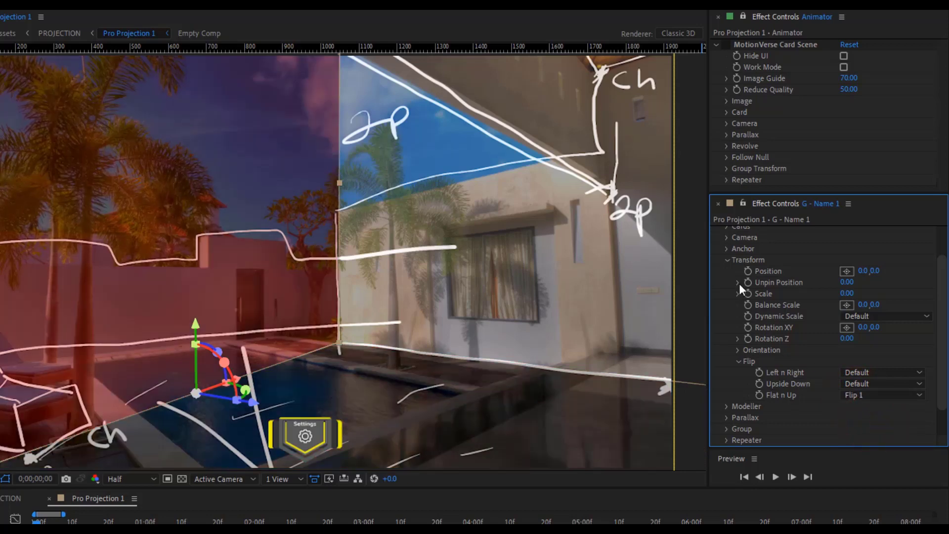
pyautogui.click(726, 261)
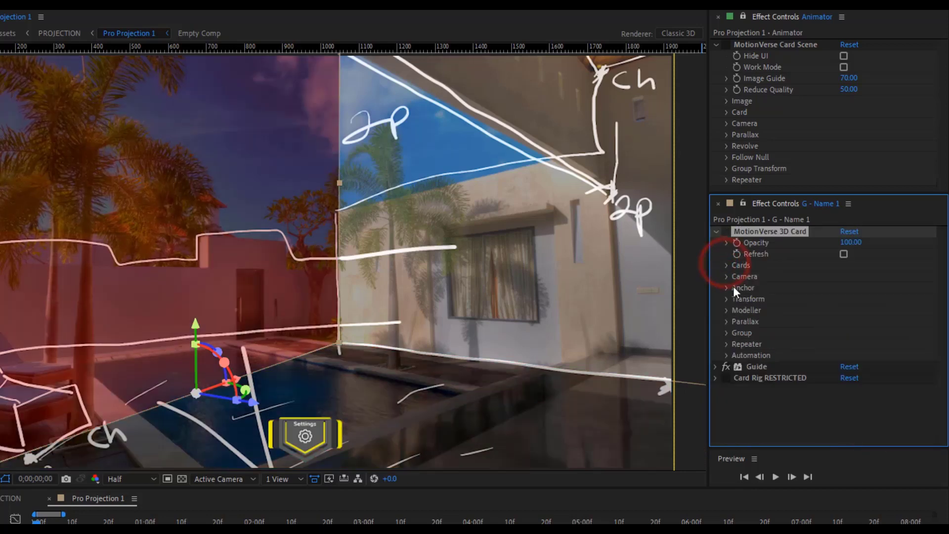
# Try the ground plane's Anchor Point X at AP Right and AP Left, and return it to AP Center
pyautogui.click(727, 288)
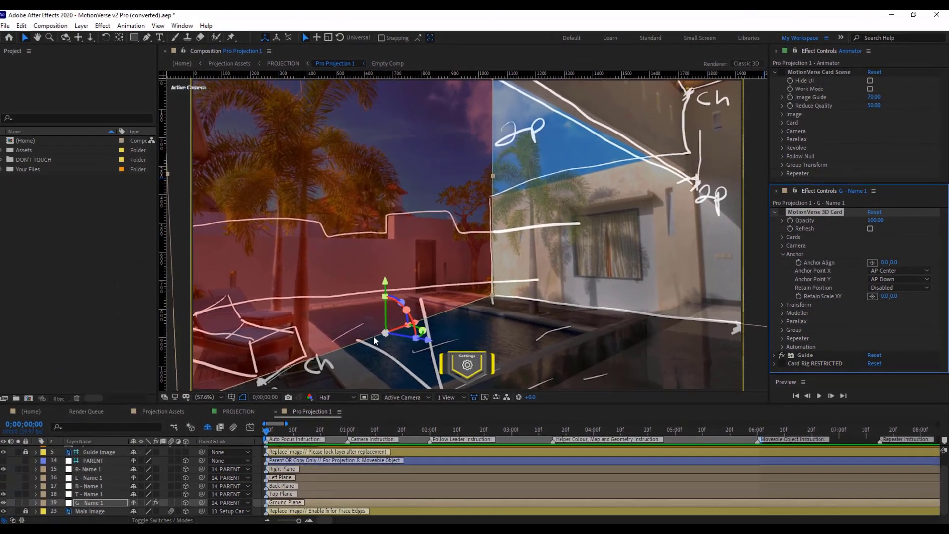
pyautogui.press(',')
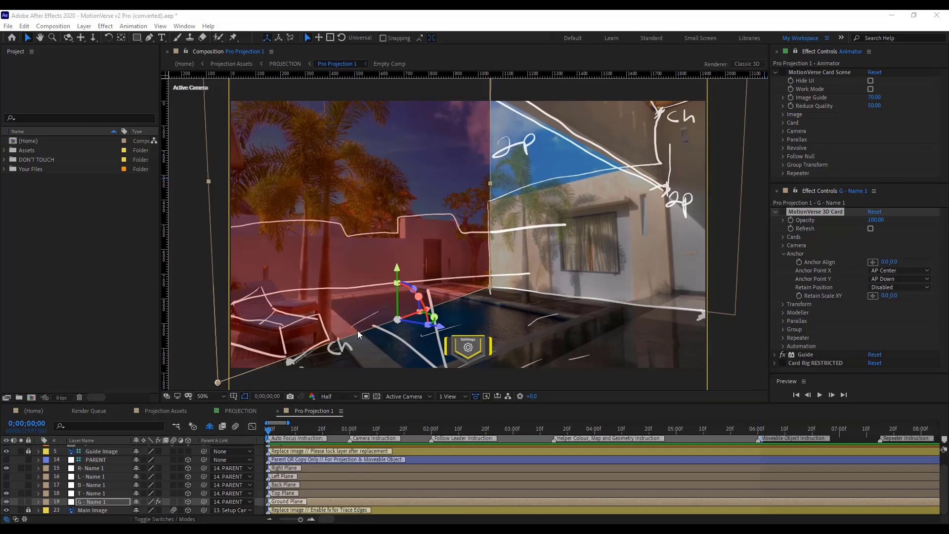
pyautogui.click(895, 270)
pyautogui.click(897, 292)
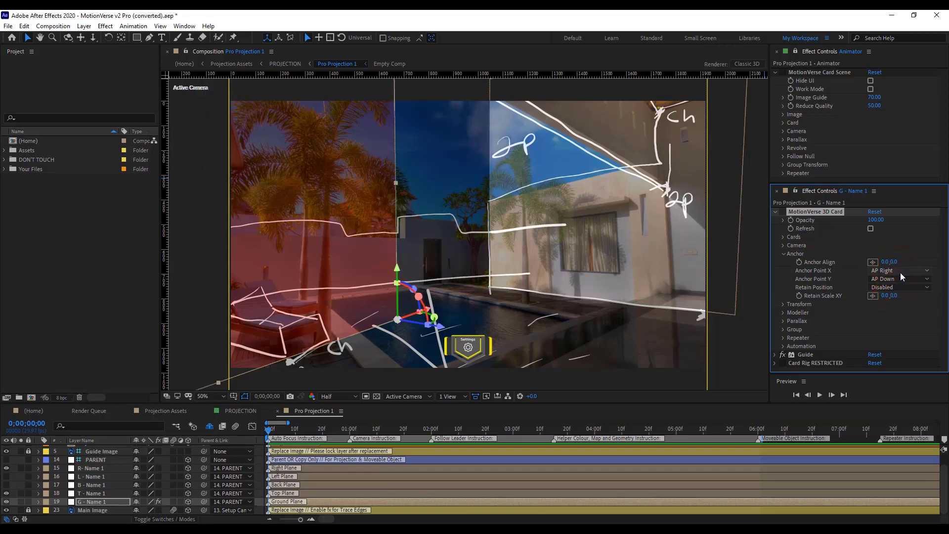
pyautogui.click(900, 270)
pyautogui.click(909, 303)
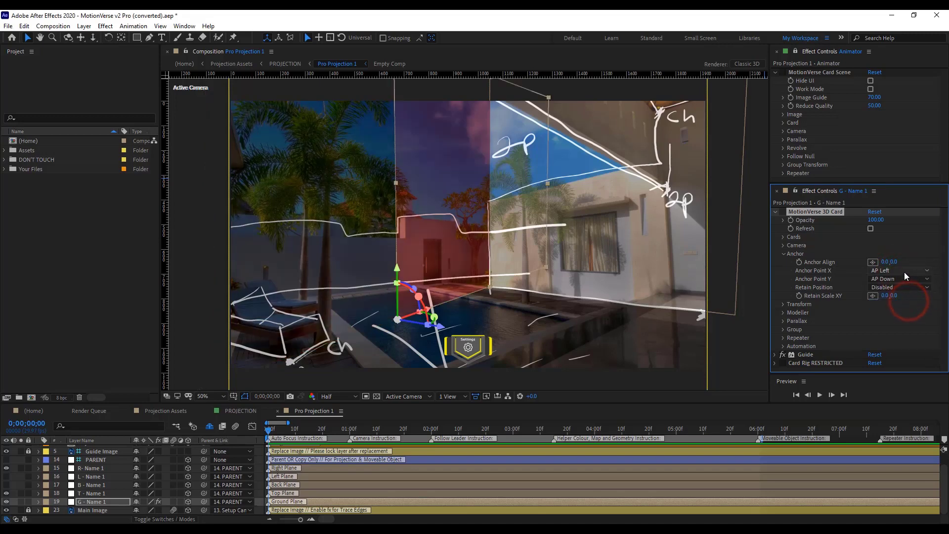
pyautogui.click(903, 270)
pyautogui.click(904, 281)
# Try the ground plane's Anchor Point Y at AP Up and AP Middle, and return it to AP Down
pyautogui.click(905, 282)
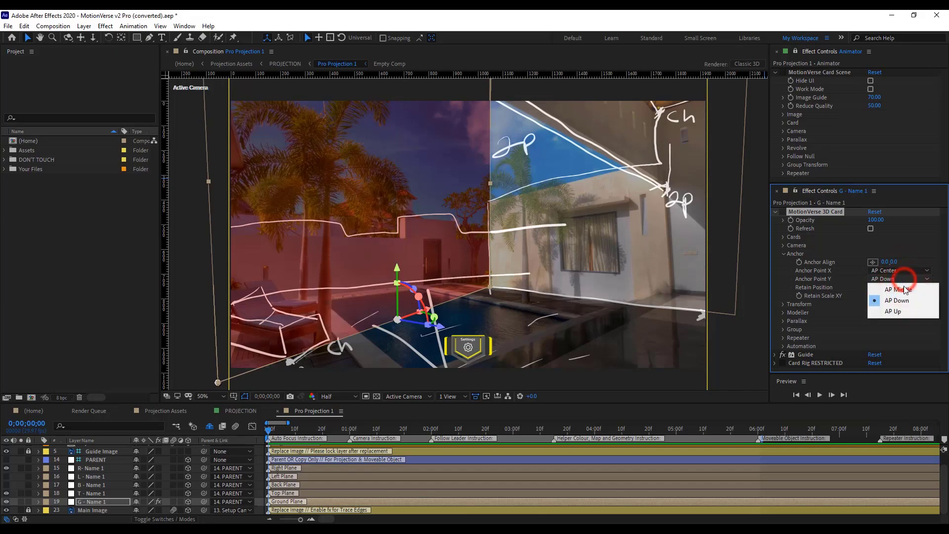
pyautogui.click(904, 310)
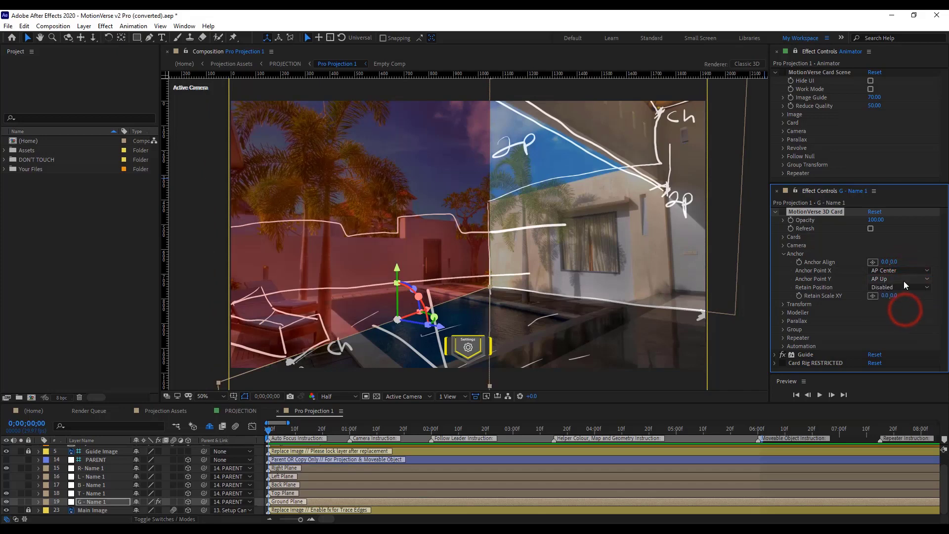
pyautogui.click(906, 279)
pyautogui.click(907, 286)
pyautogui.click(908, 281)
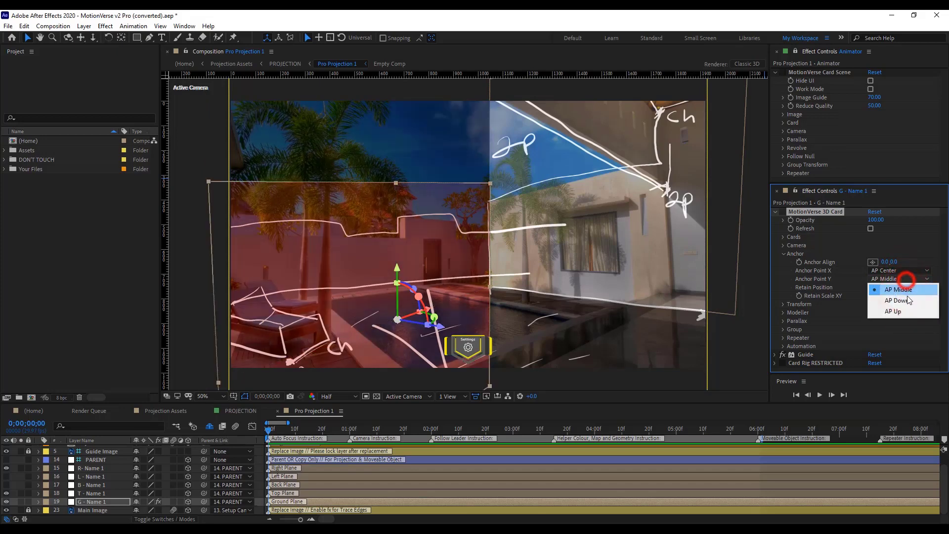
pyautogui.click(906, 296)
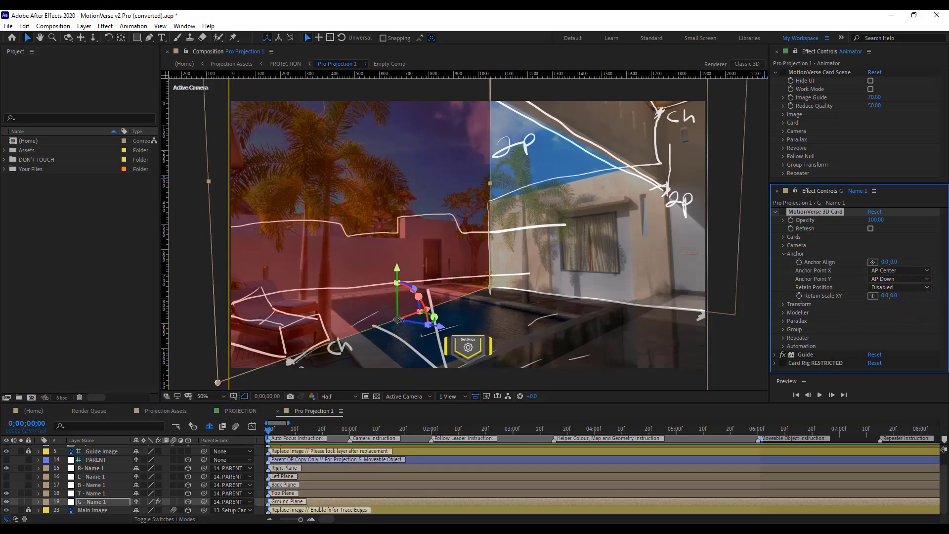
# Set the ground plane's anchor Retain Position to Retain XY
pyautogui.click(907, 287)
pyautogui.click(912, 324)
pyautogui.click(892, 288)
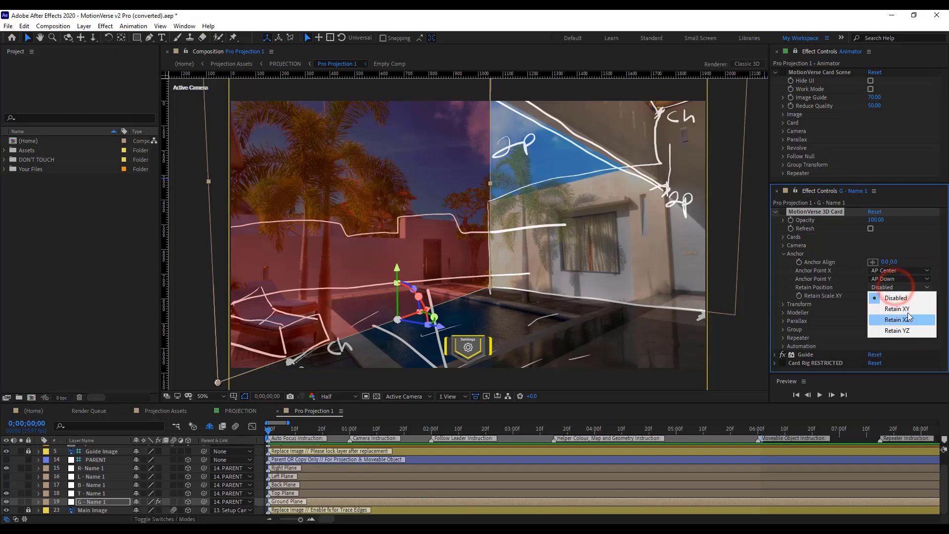
pyautogui.click(849, 330)
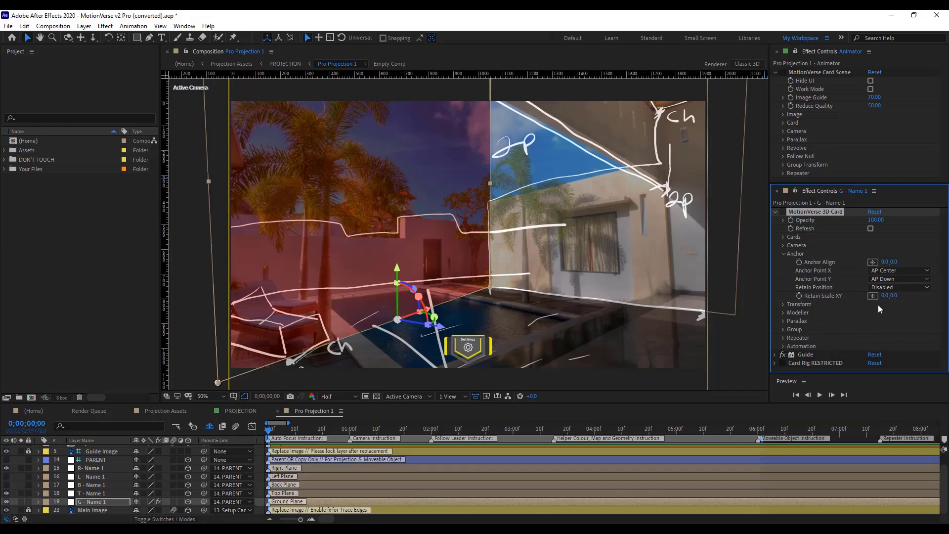
pyautogui.click(909, 288)
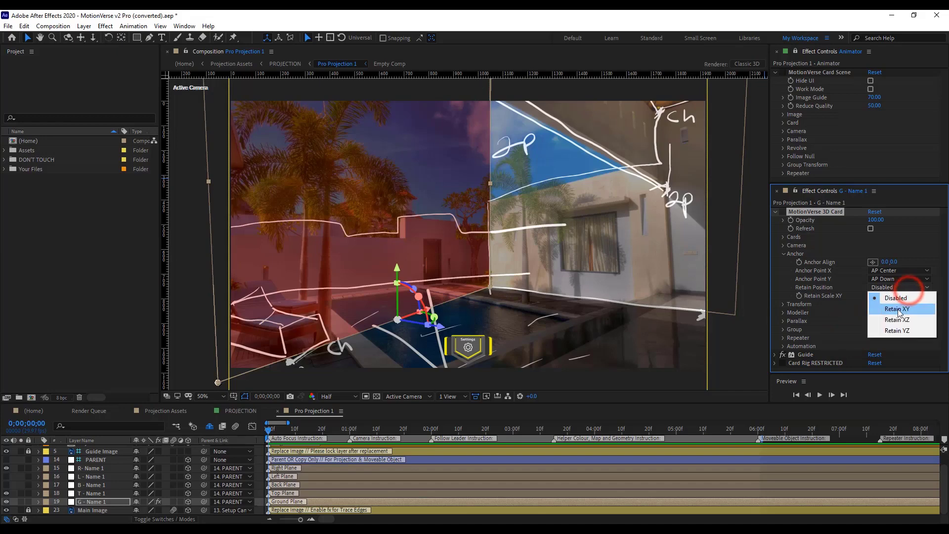
pyautogui.click(907, 311)
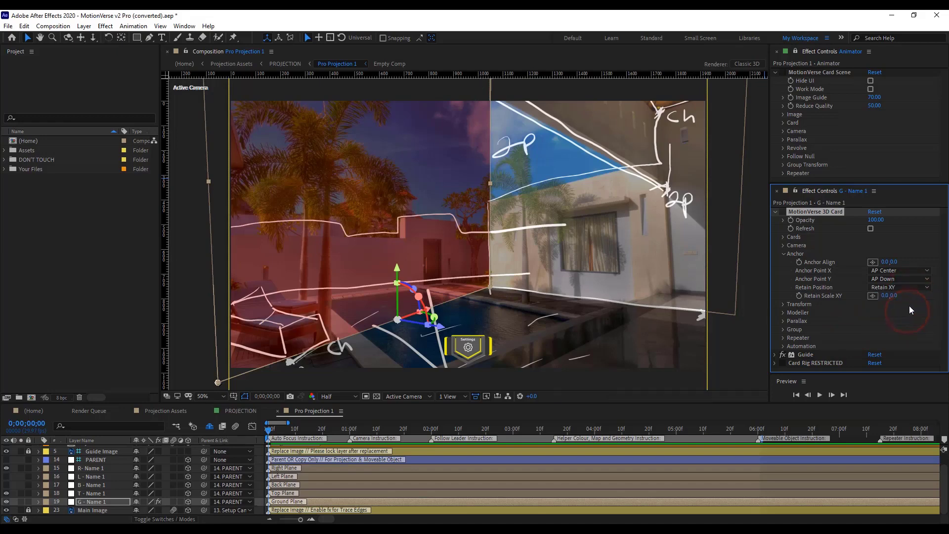
# With Retain XY active, switch the ground plane's Anchor Point X between AP Right and AP Left, ending on AP Right
pyautogui.click(905, 271)
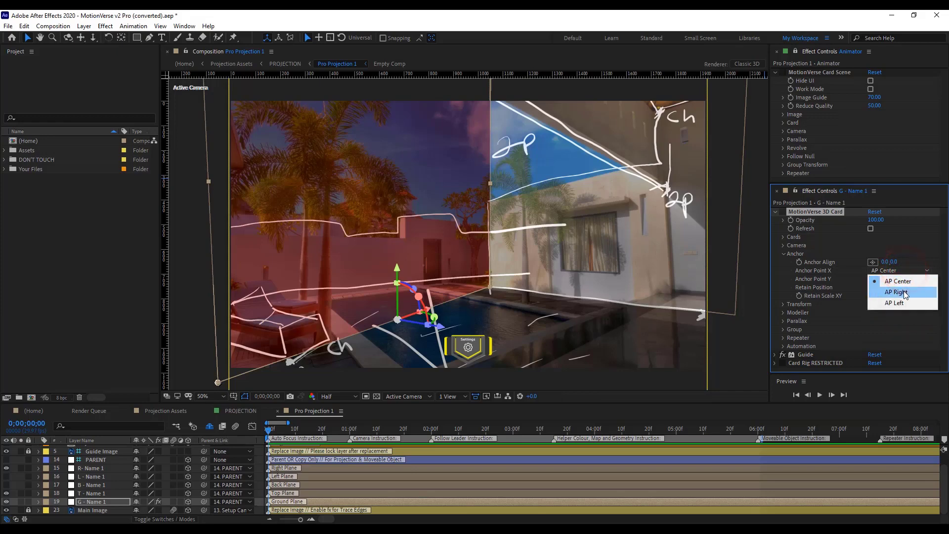
pyautogui.click(905, 293)
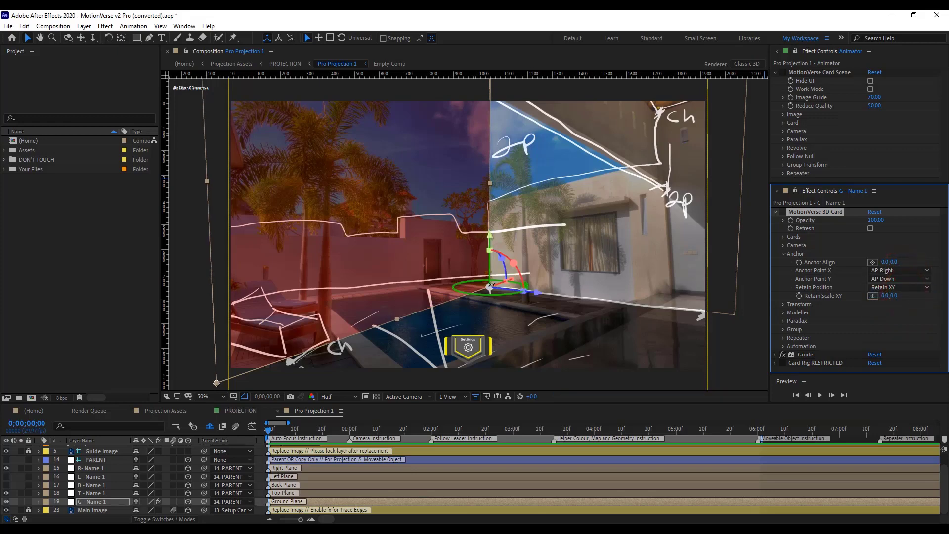
pyautogui.click(886, 276)
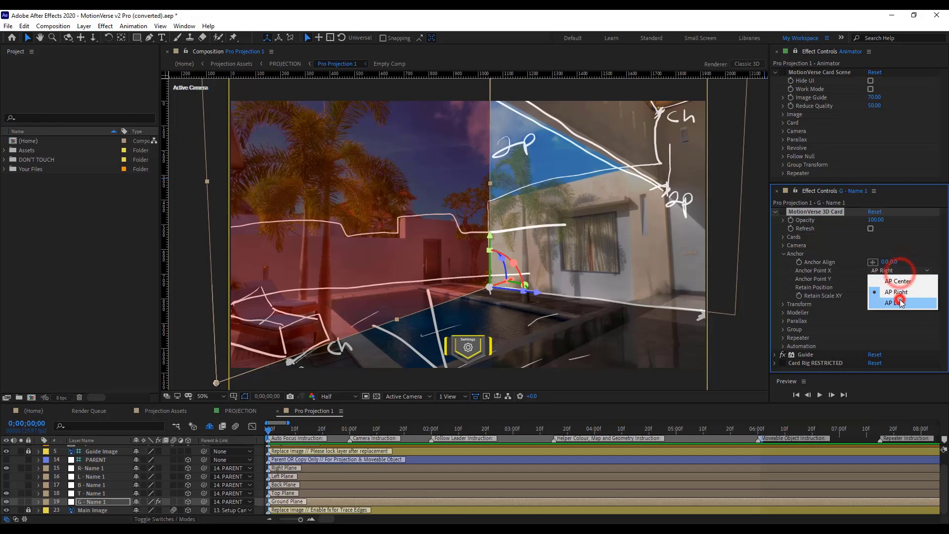
pyautogui.click(896, 299)
pyautogui.click(896, 273)
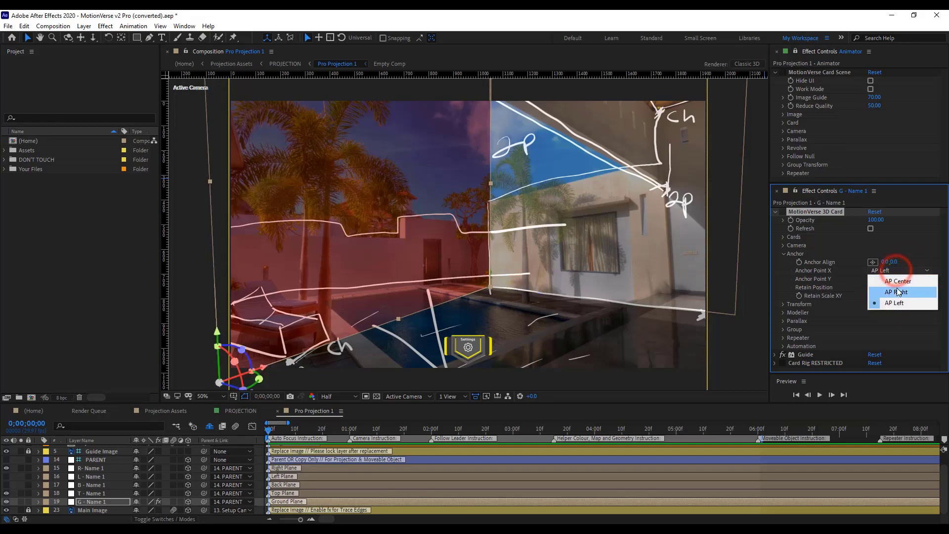
pyautogui.click(902, 292)
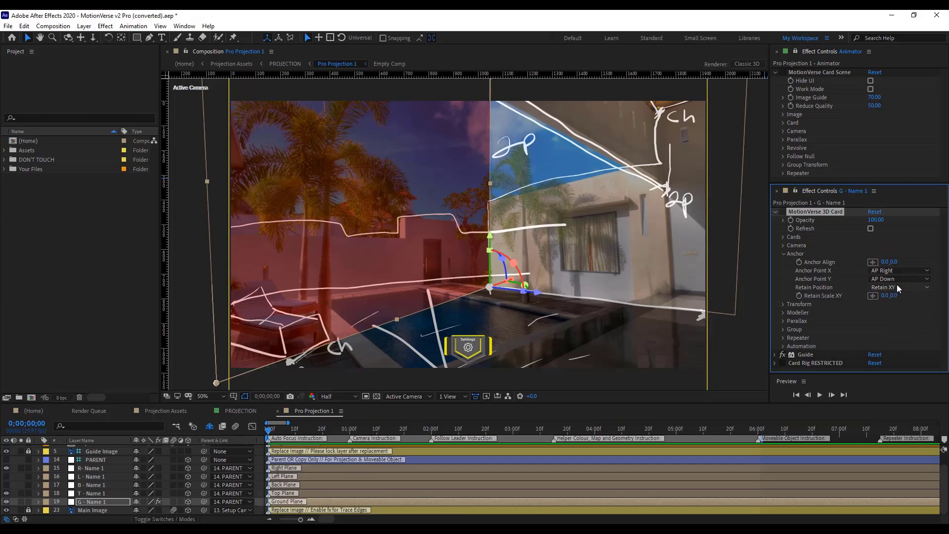
# With Retain XY active, try the ground plane's Anchor Point Y at AP Up and return it to AP Down
pyautogui.click(900, 278)
pyautogui.click(902, 311)
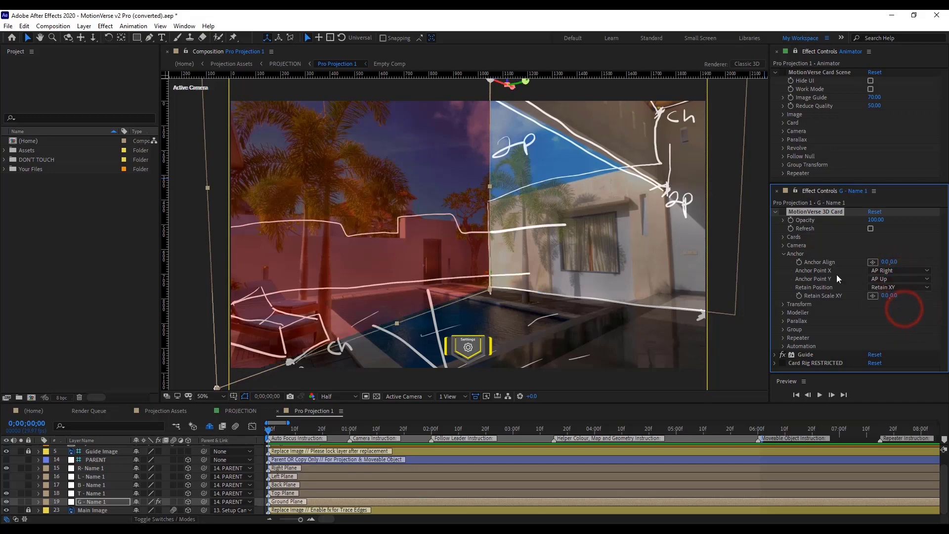
pyautogui.click(901, 280)
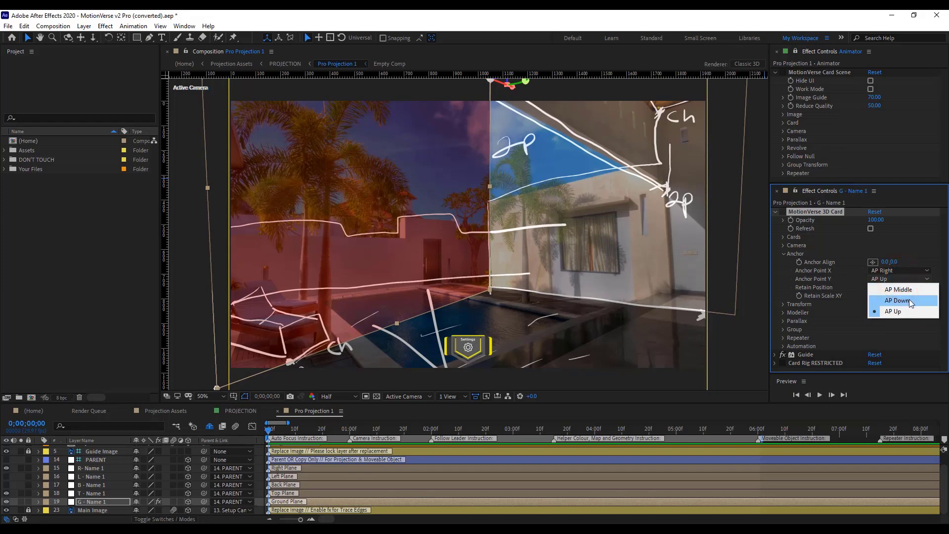
pyautogui.click(910, 301)
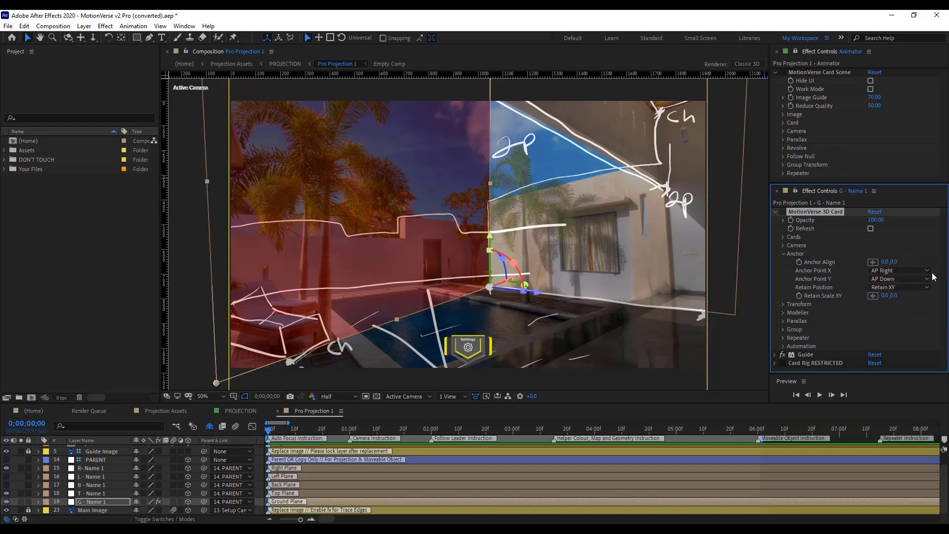
# Restore the ground plane's anchor settings to AP Center for X, AP Down for Y and Retain Position Disabled
pyautogui.click(915, 272)
pyautogui.click(912, 280)
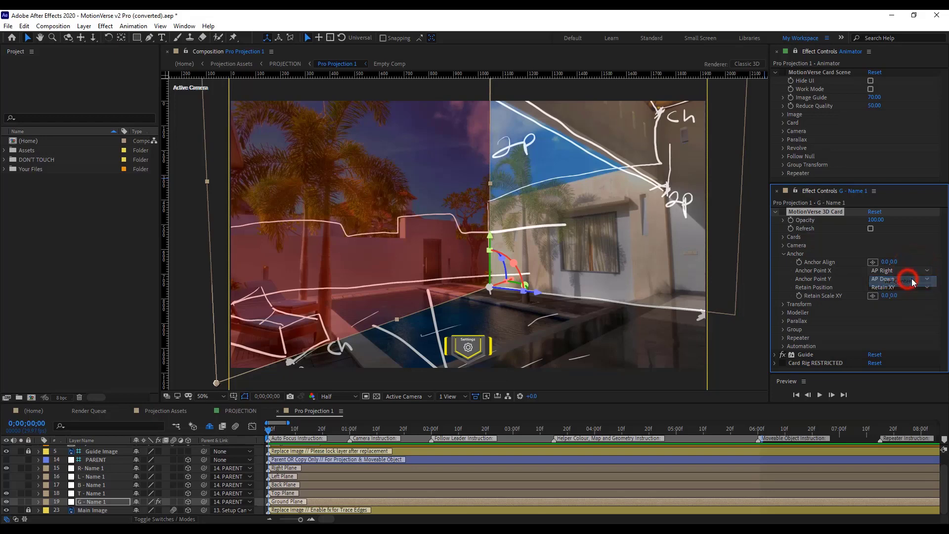
pyautogui.click(912, 279)
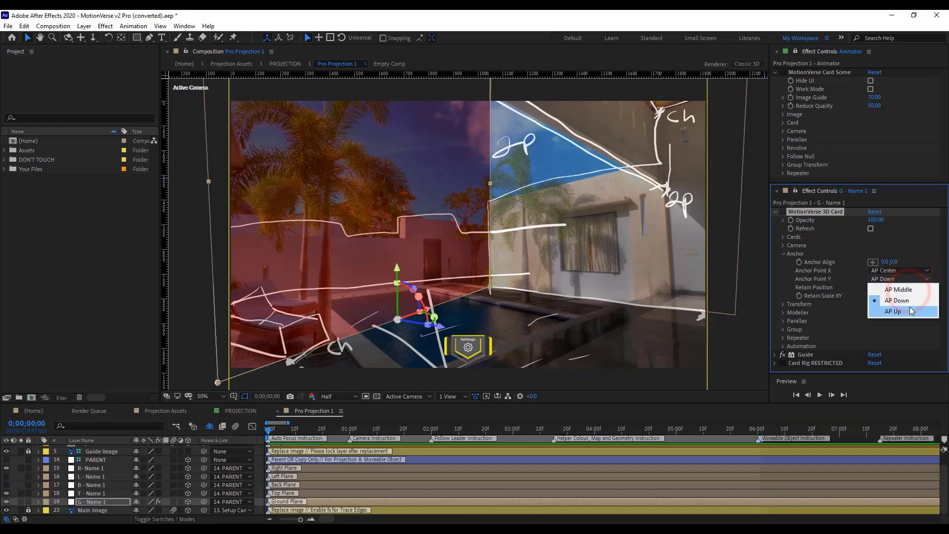
pyautogui.click(908, 305)
pyautogui.click(912, 288)
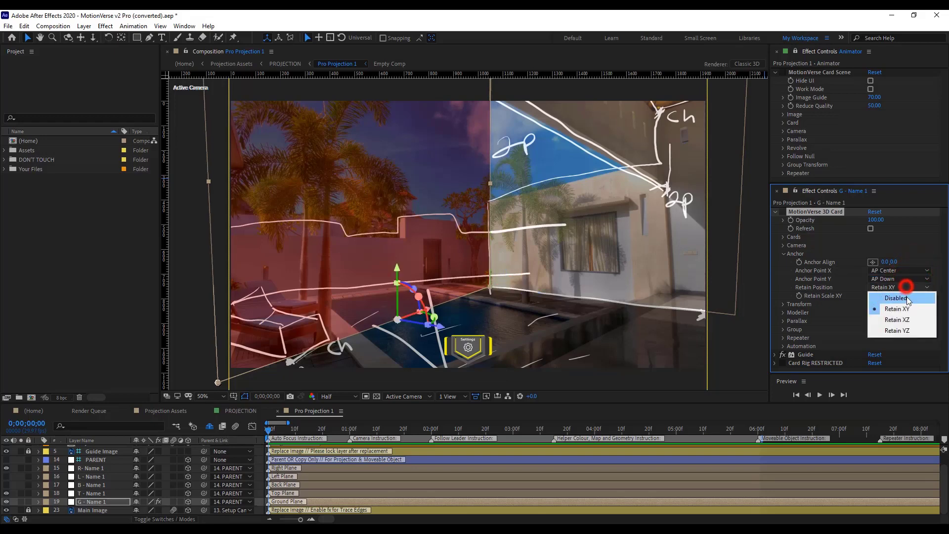
pyautogui.click(906, 298)
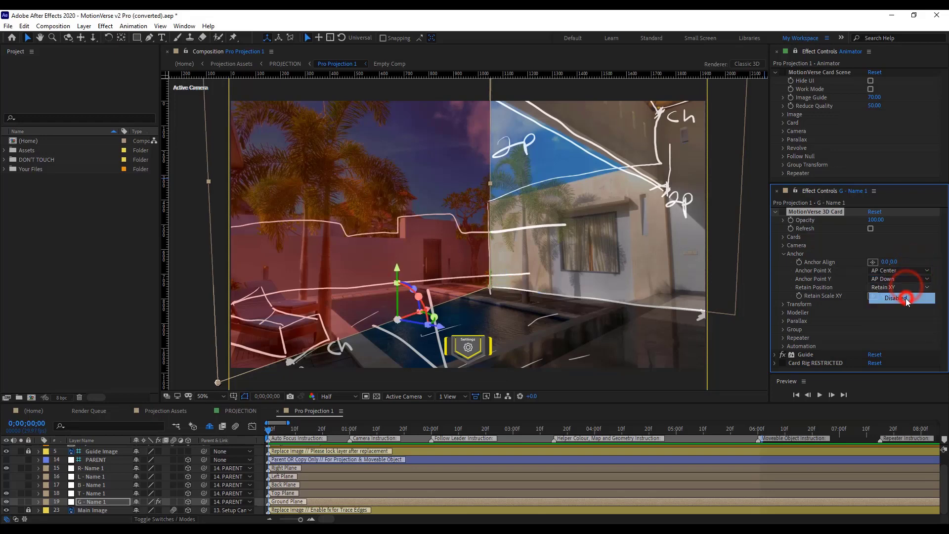
# Set the ground plane's Flat n Up flip back to Default and collapse its Flip and Transform settings
pyautogui.click(783, 313)
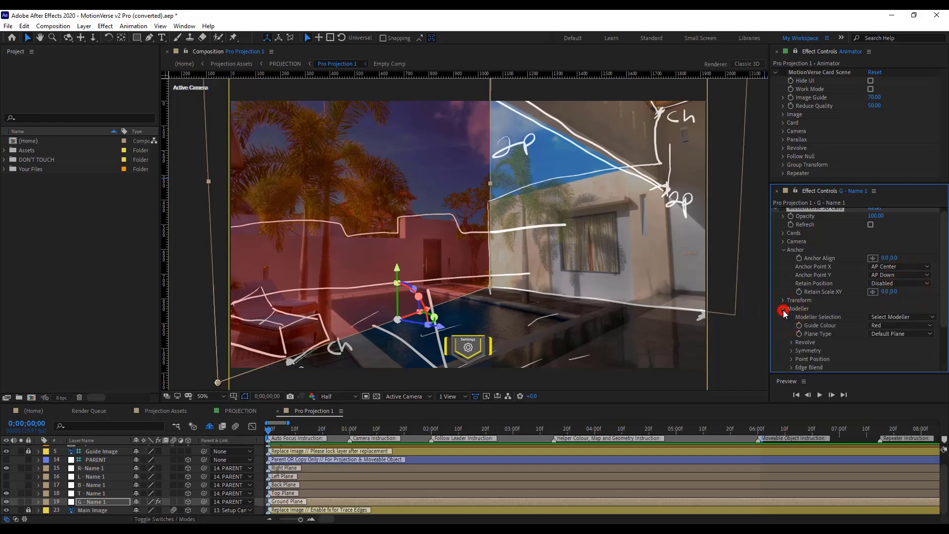
pyautogui.click(783, 311)
pyautogui.click(787, 305)
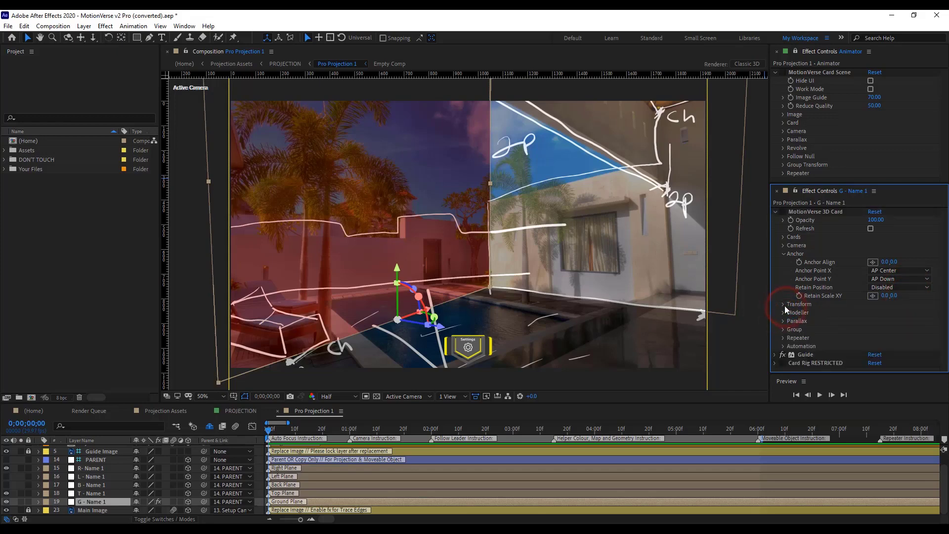
pyautogui.scroll(-3, 785, 307)
pyautogui.click(897, 309)
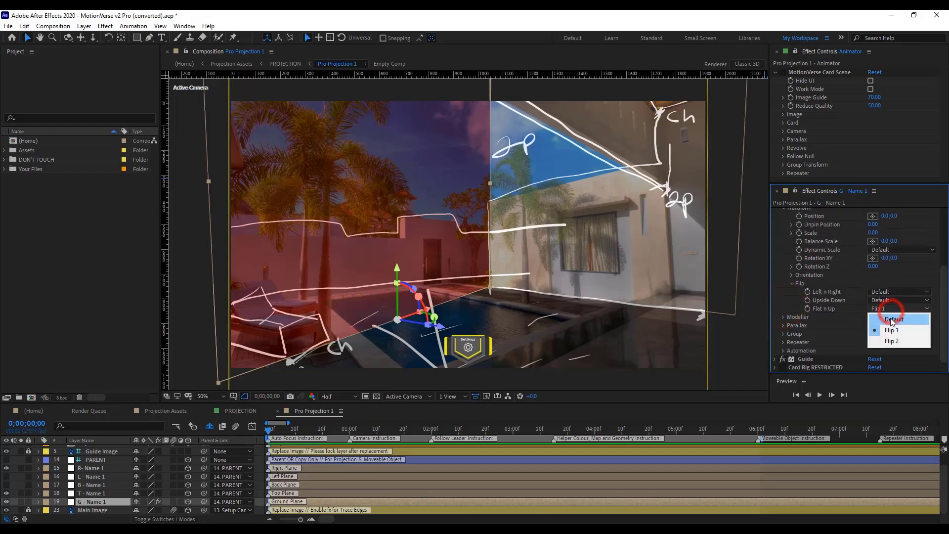
pyautogui.click(890, 318)
pyautogui.click(792, 283)
pyautogui.scroll(3, 794, 296)
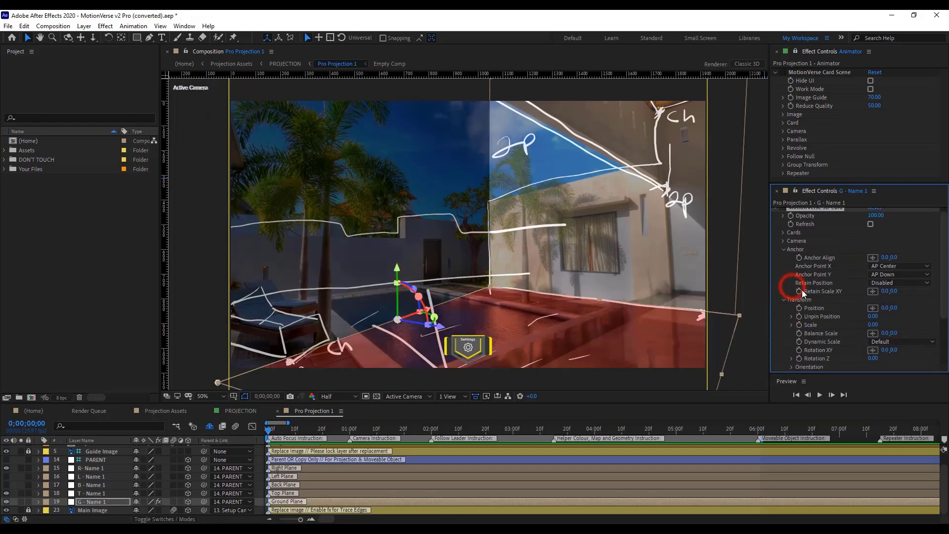
pyautogui.click(783, 304)
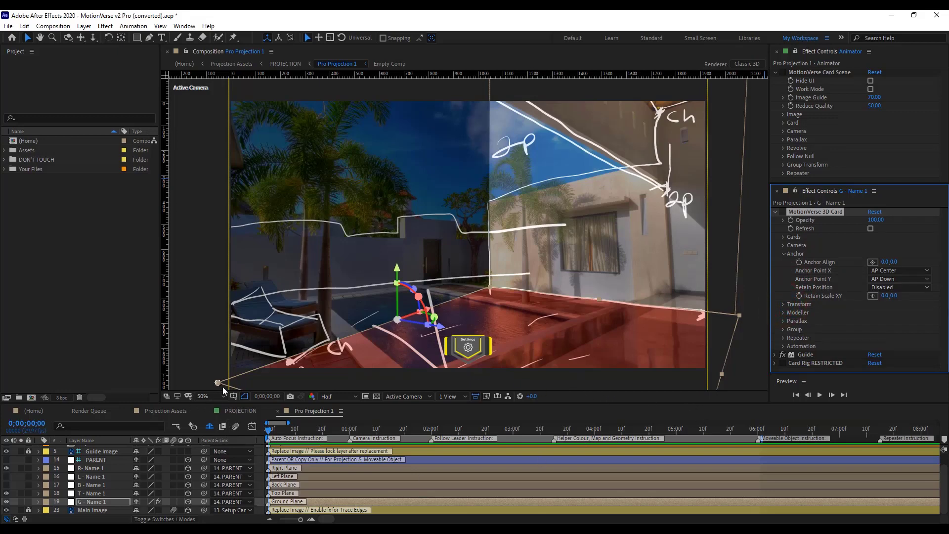
# Set the ground plane's Retain Position to Retain XZ, Anchor Point X to AP Left and Anchor Point Y to AP Up
pyautogui.click(894, 288)
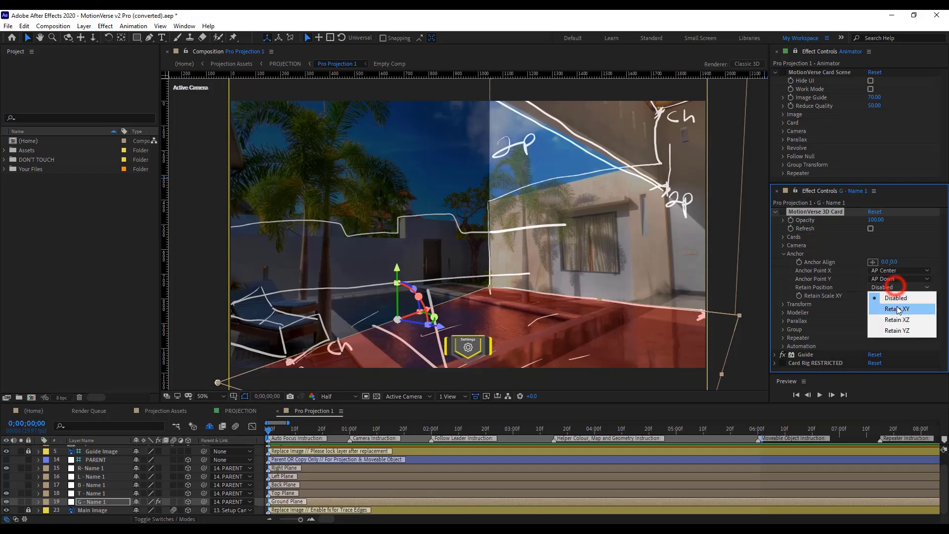
pyautogui.click(921, 322)
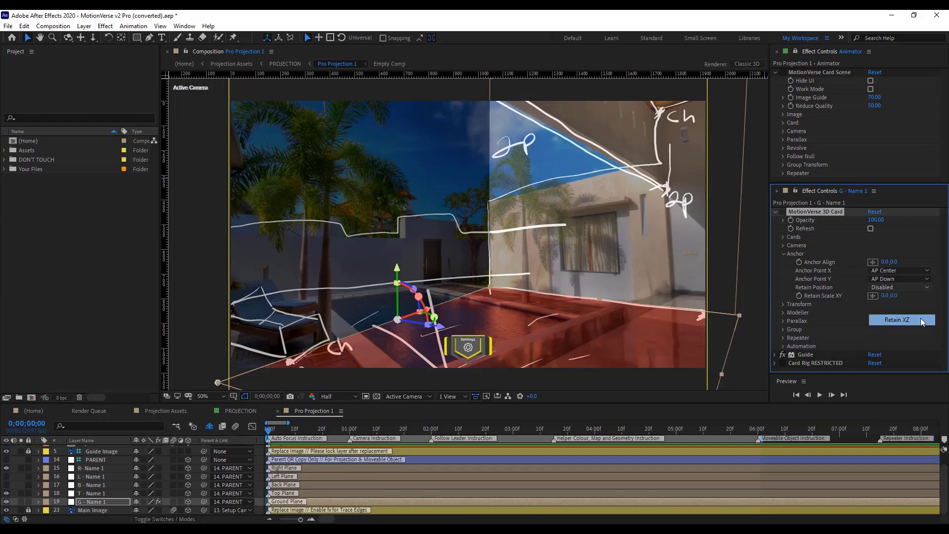
pyautogui.click(902, 271)
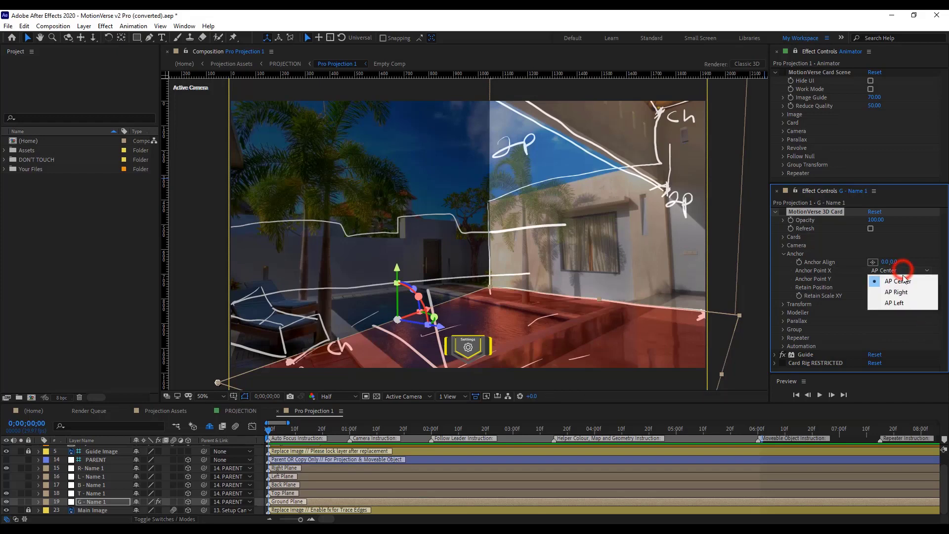
pyautogui.click(895, 302)
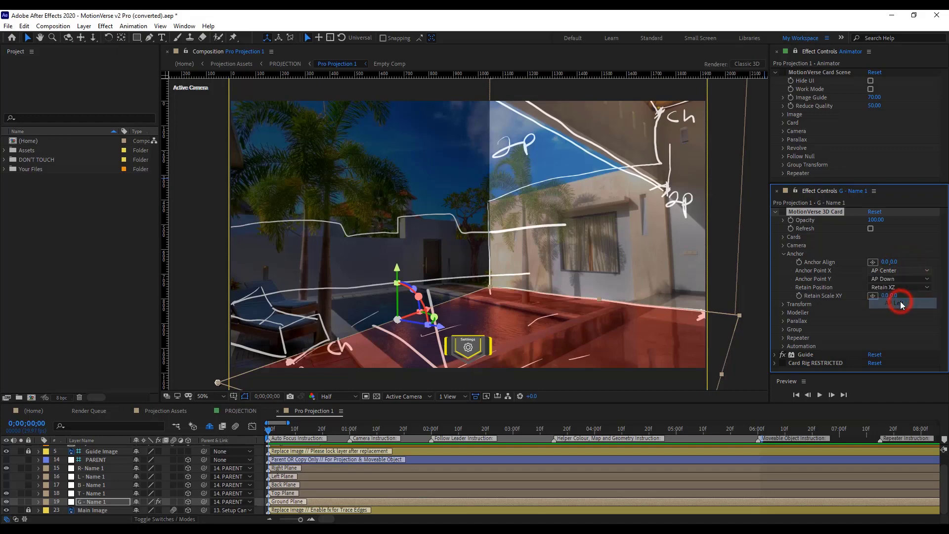
pyautogui.click(902, 280)
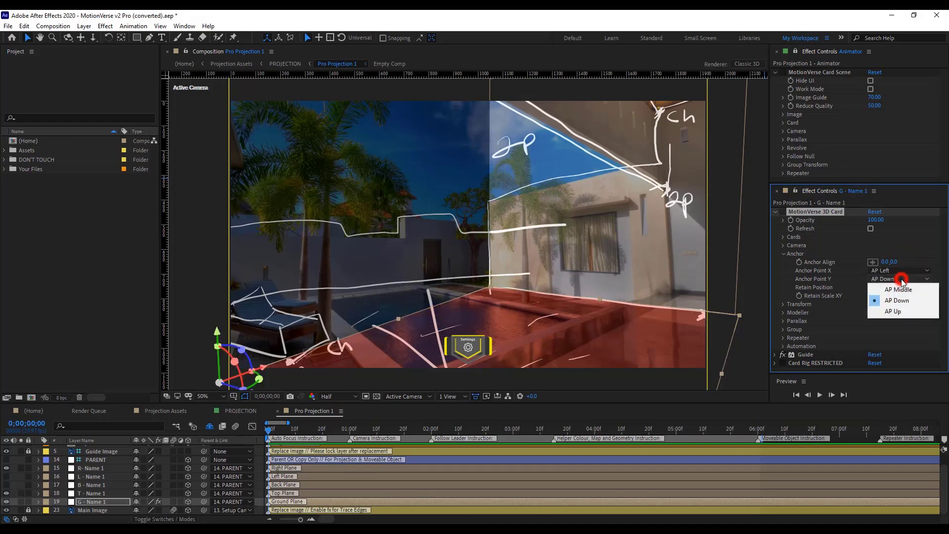
pyautogui.click(897, 311)
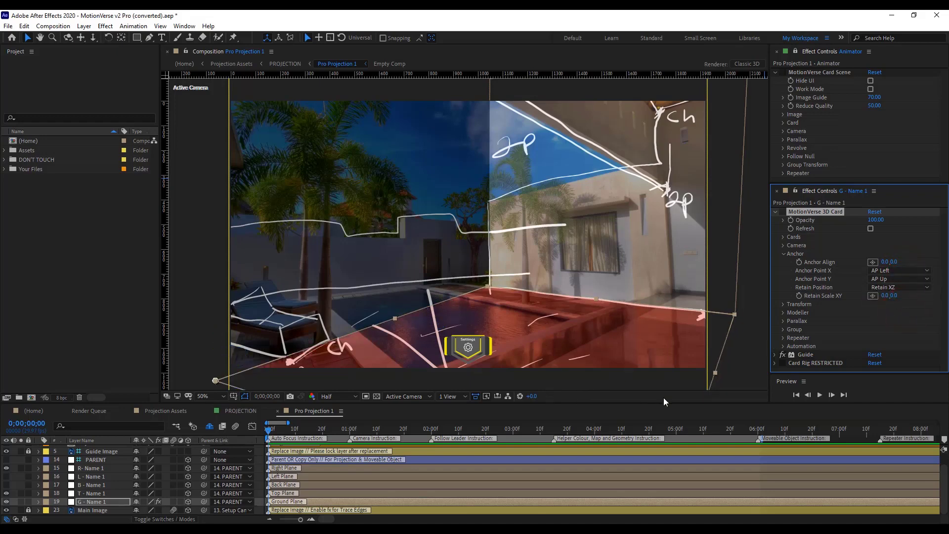
pyautogui.scroll(-3, 657, 364)
pyautogui.scroll(1, 561, 367)
pyautogui.scroll(1, 561, 367)
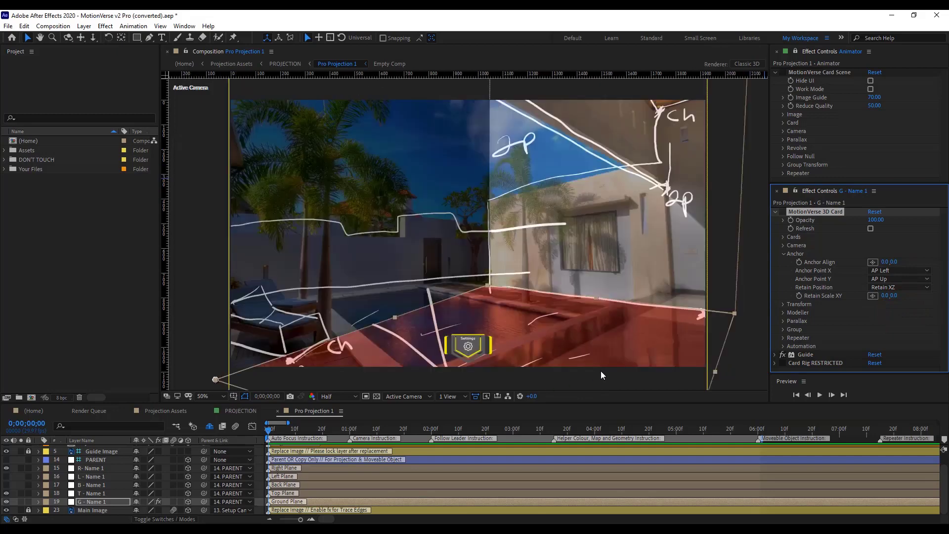
pyautogui.scroll(-1, 639, 361)
pyautogui.scroll(1, 590, 326)
# Set the ground plane's Balance Scale to 50.0, 41.0 and collapse its Anchor and Transform settings
pyautogui.click(784, 253)
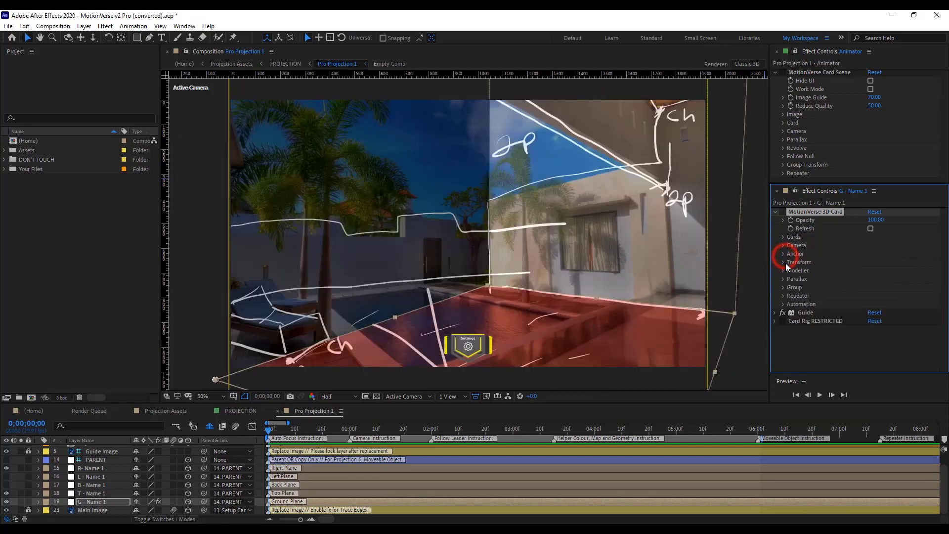
pyautogui.click(784, 262)
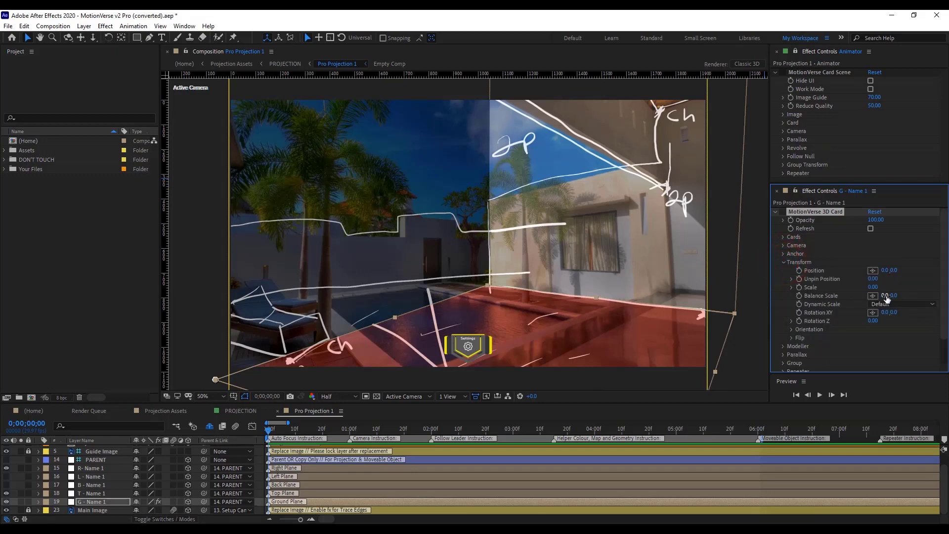
pyautogui.moveTo(886, 298); pyautogui.dragTo(914, 297)
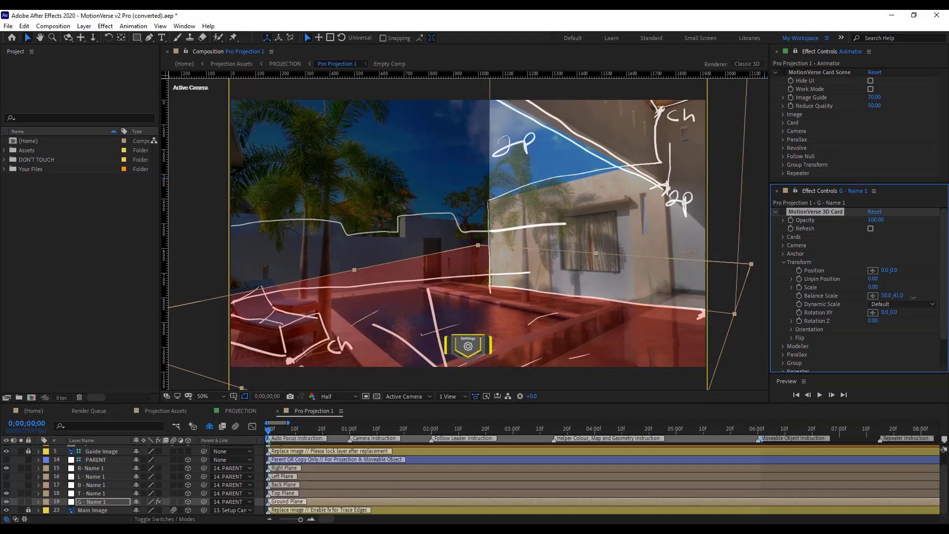
pyautogui.click(783, 262)
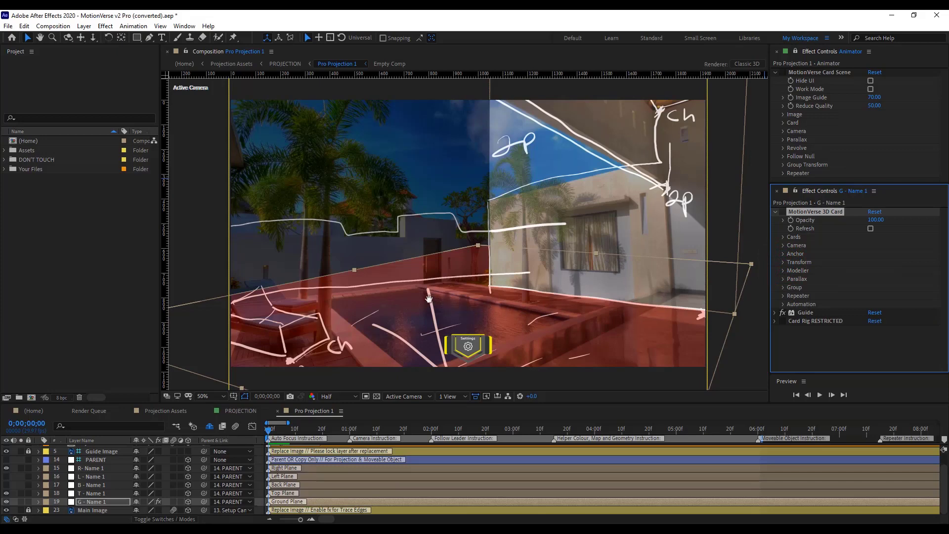
pyautogui.press('h')
pyautogui.moveTo(429, 298); pyautogui.dragTo(401, 322)
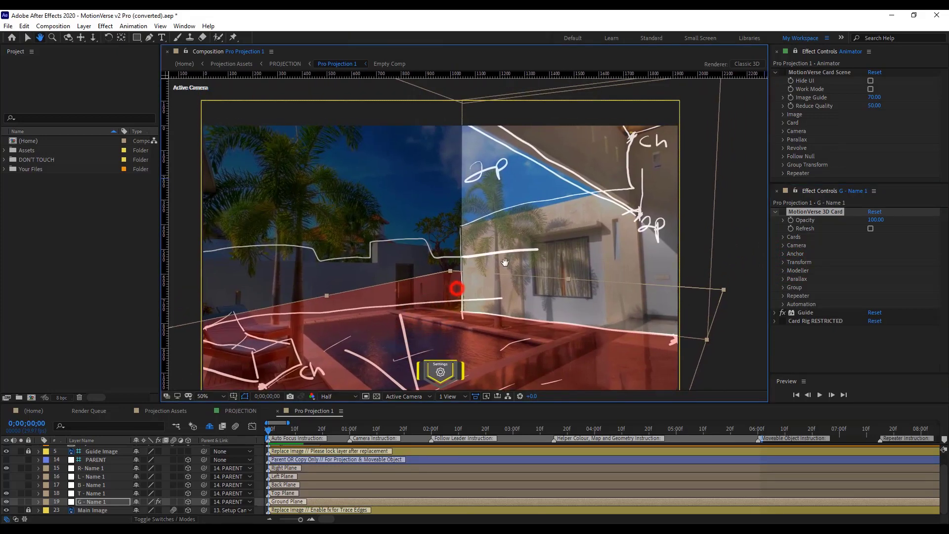
pyautogui.moveTo(454, 287); pyautogui.dragTo(523, 266)
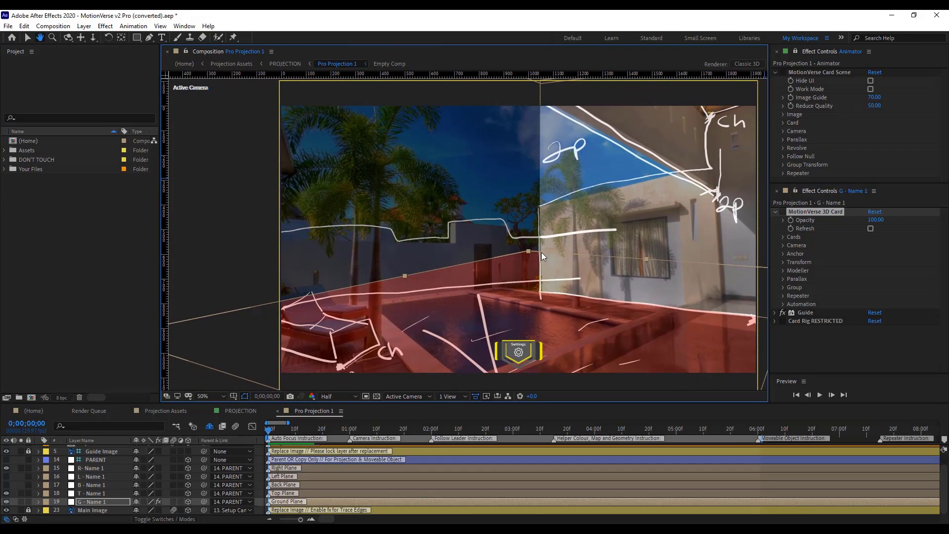
pyautogui.moveTo(566, 270); pyautogui.dragTo(523, 254)
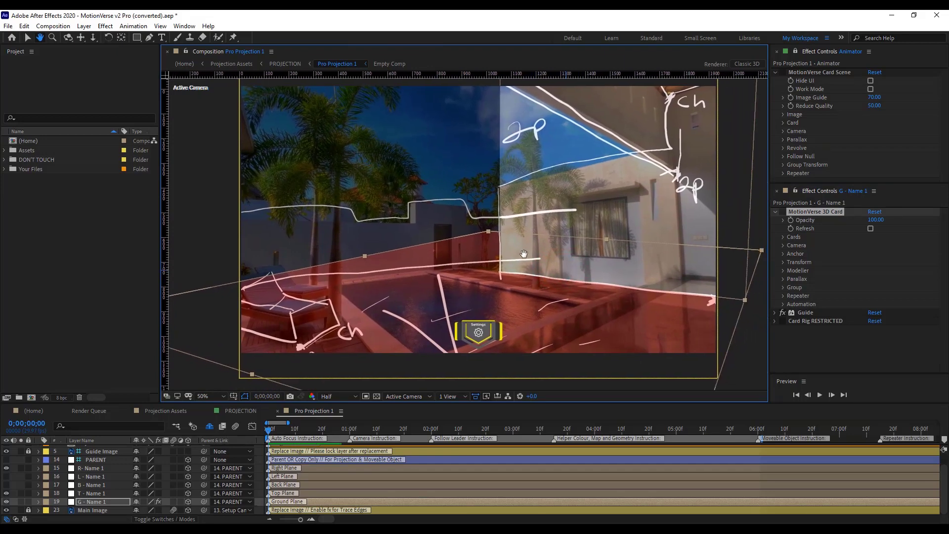
pyautogui.press('v')
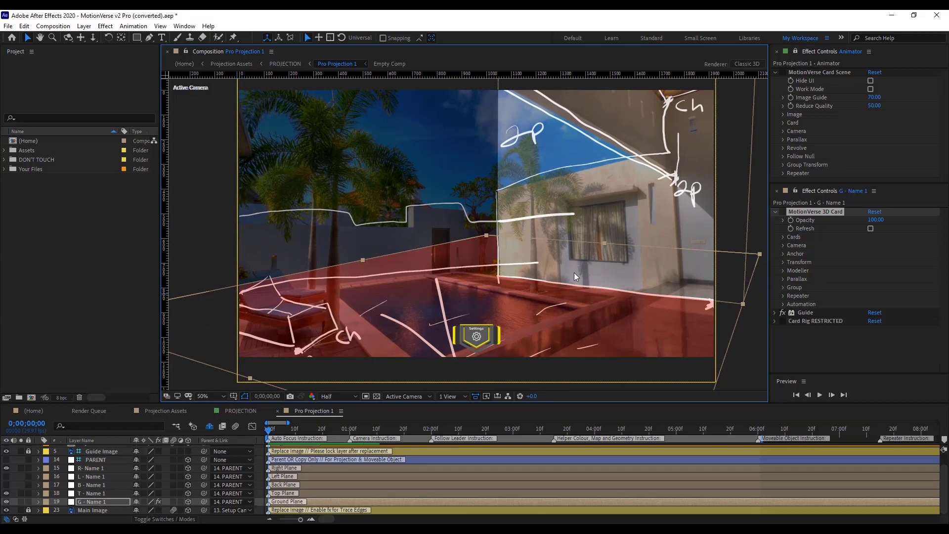
# Mark the unused left, back and top plane layers (L, B and T - Name 1) as shy to hide them from the timeline
pyautogui.click(88, 502)
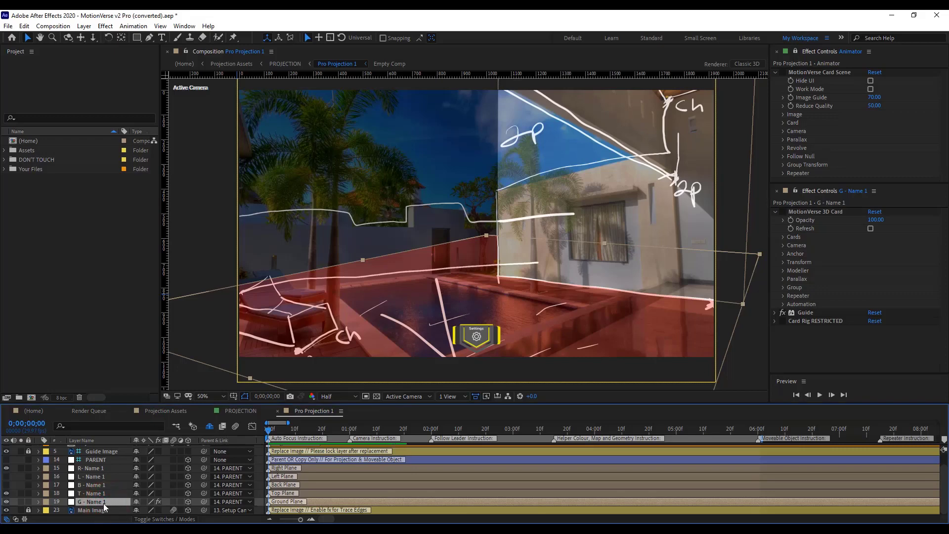
pyautogui.click(81, 492)
pyautogui.click(82, 485)
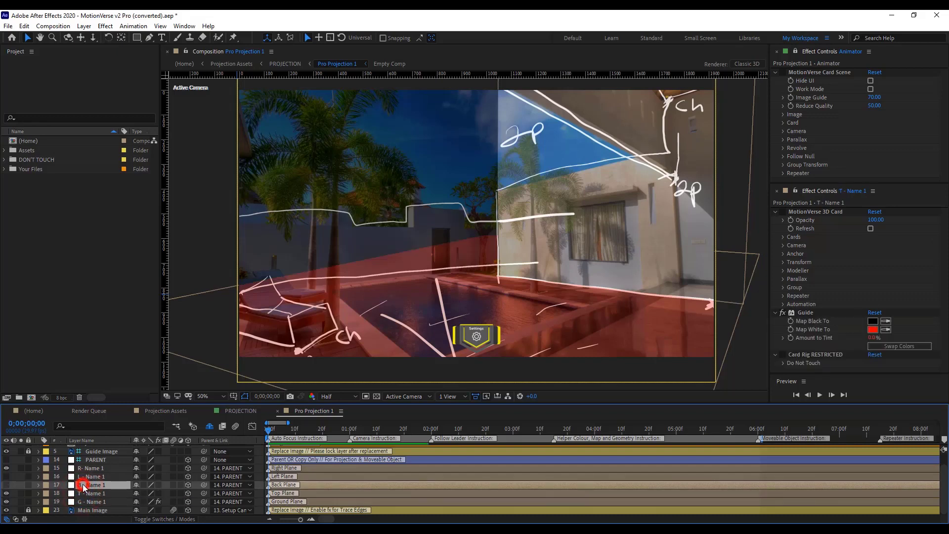
pyautogui.click(82, 477)
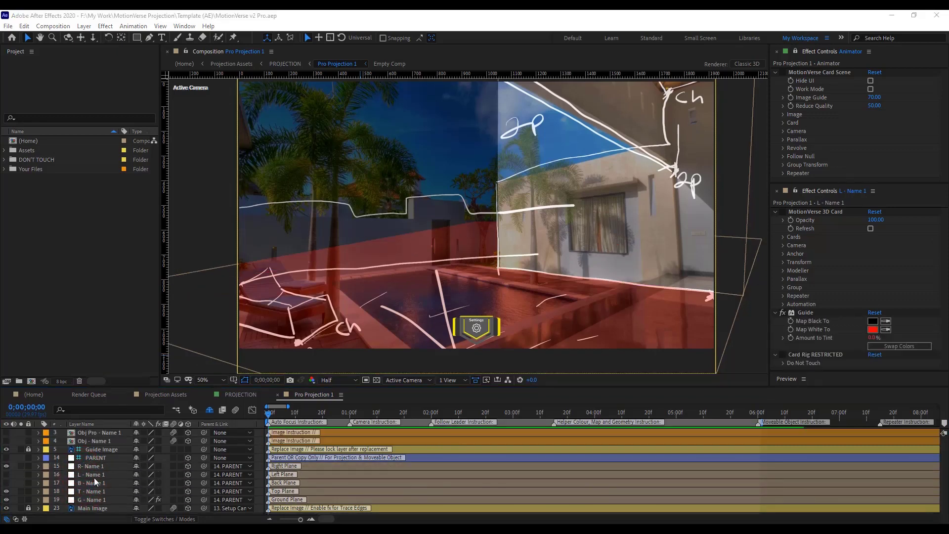
pyautogui.click(93, 475)
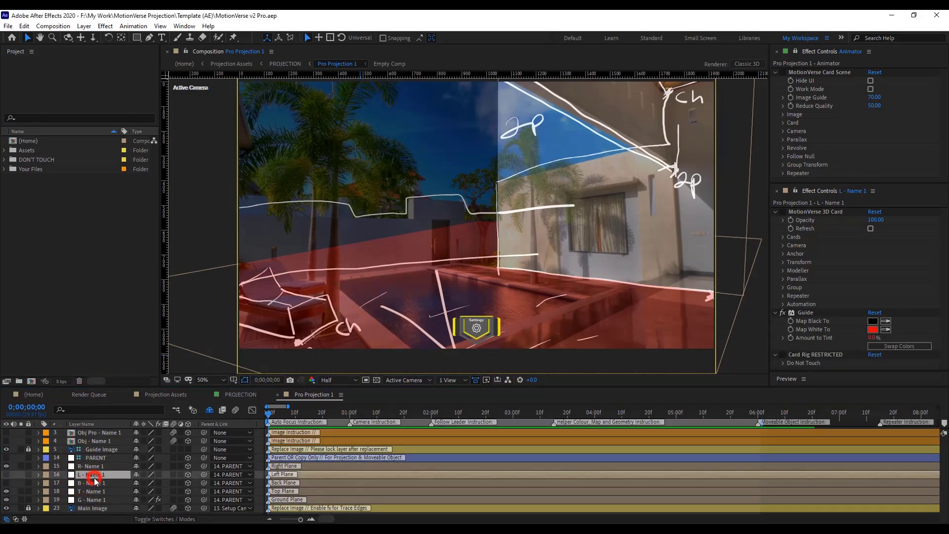
pyautogui.keyDown('shift'); pyautogui.click(92, 484); pyautogui.keyUp('shift')
pyautogui.keyDown('shift'); pyautogui.click(93, 492); pyautogui.keyUp('shift')
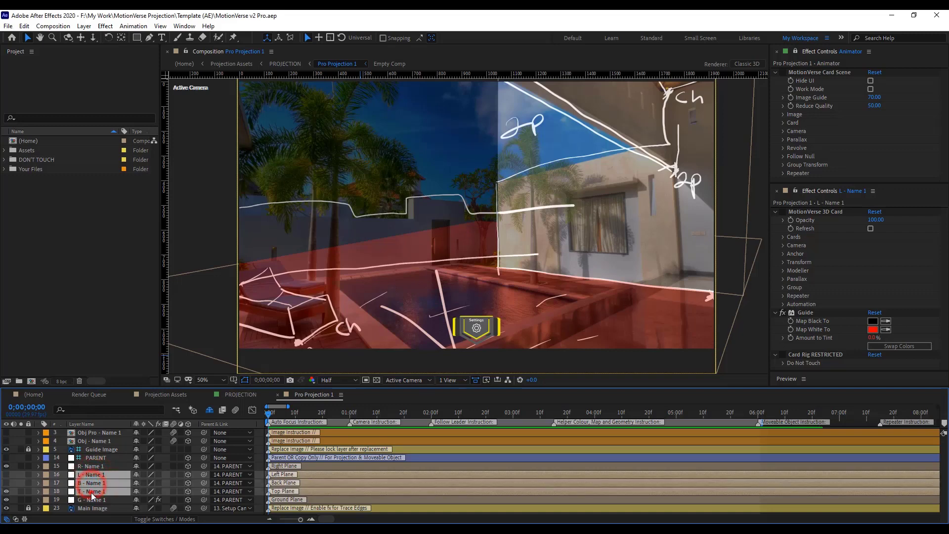
pyautogui.click(135, 475)
pyautogui.click(105, 502)
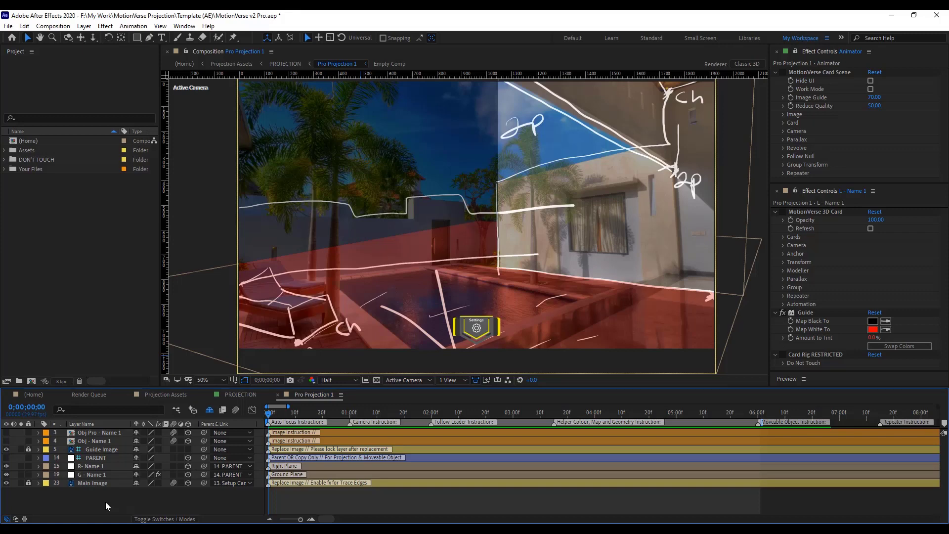
# In the ground plane's Modeller, place Point Position 1 at about 391.3, 840.9 and Point Position 2 at about 1831.2, 1740.9
pyautogui.click(104, 475)
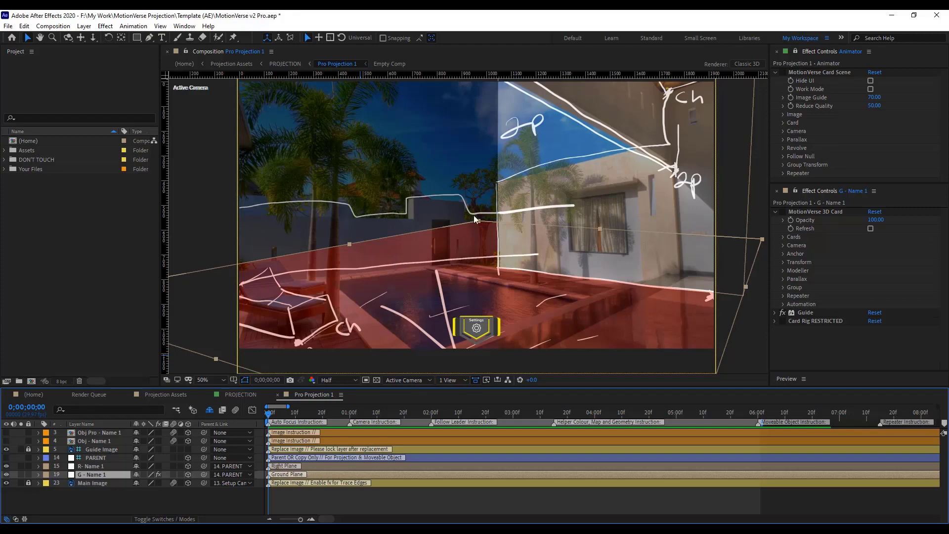
pyautogui.click(783, 271)
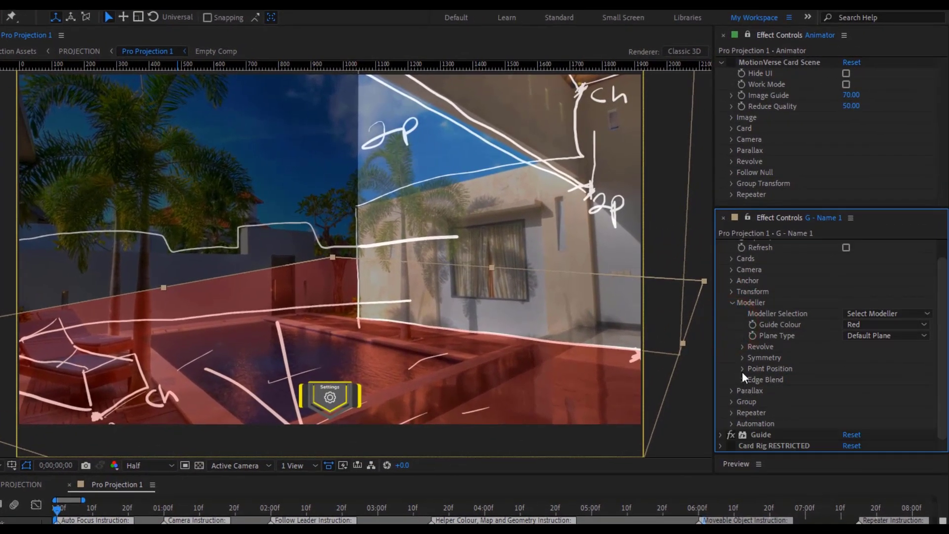
pyautogui.click(742, 370)
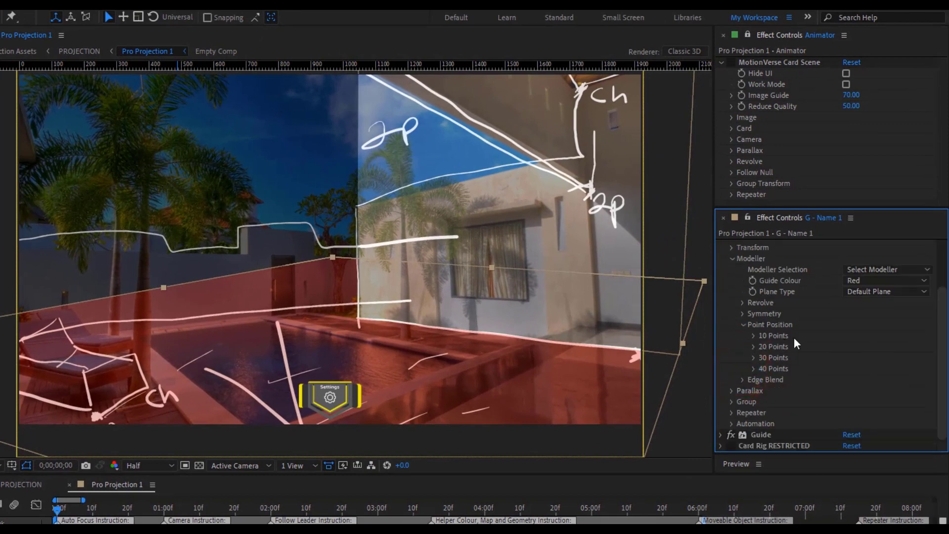
pyautogui.click(755, 337)
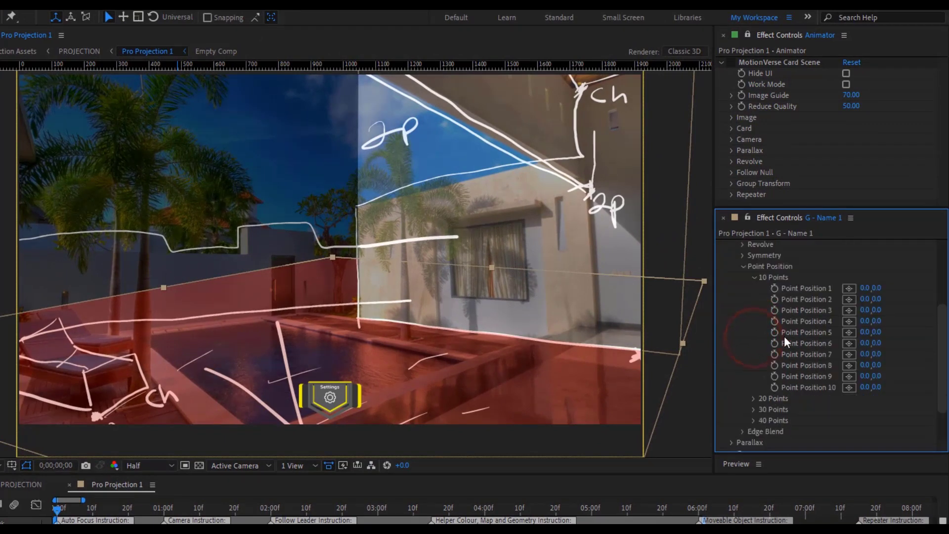
pyautogui.click(848, 288)
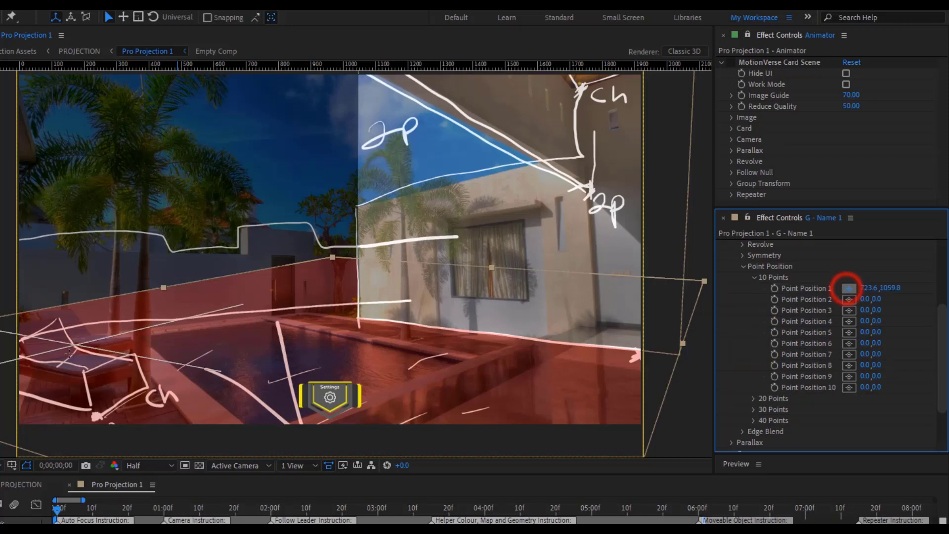
pyautogui.click(173, 318)
pyautogui.moveTo(168, 318); pyautogui.dragTo(152, 331)
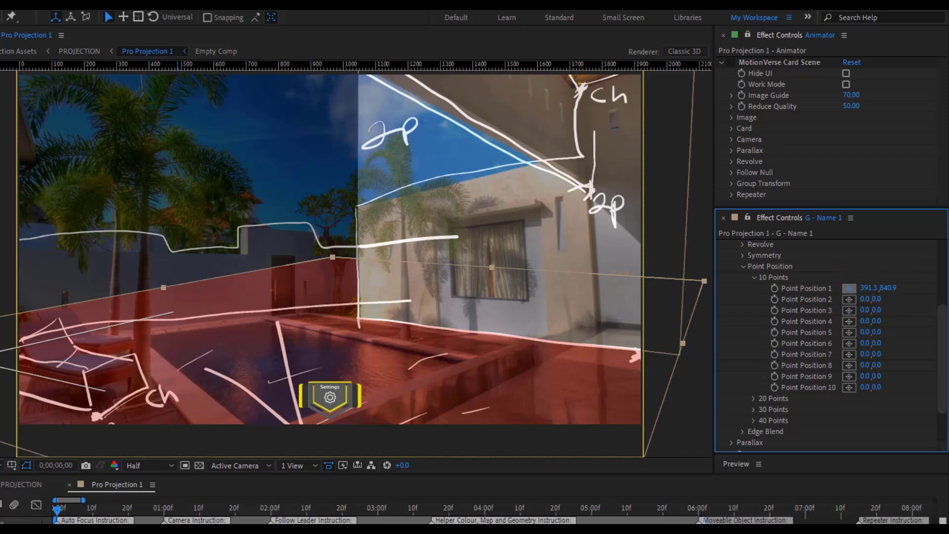
pyautogui.click(151, 341)
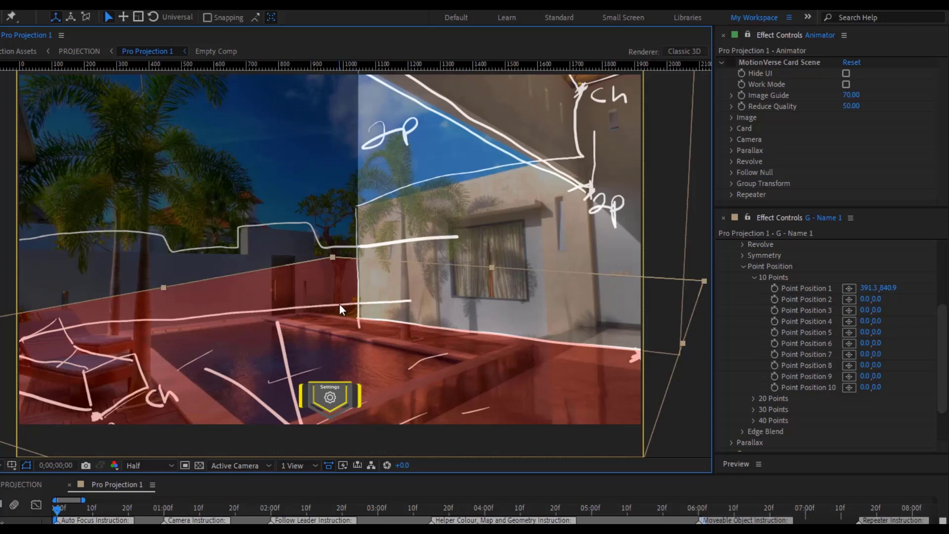
pyautogui.click(846, 300)
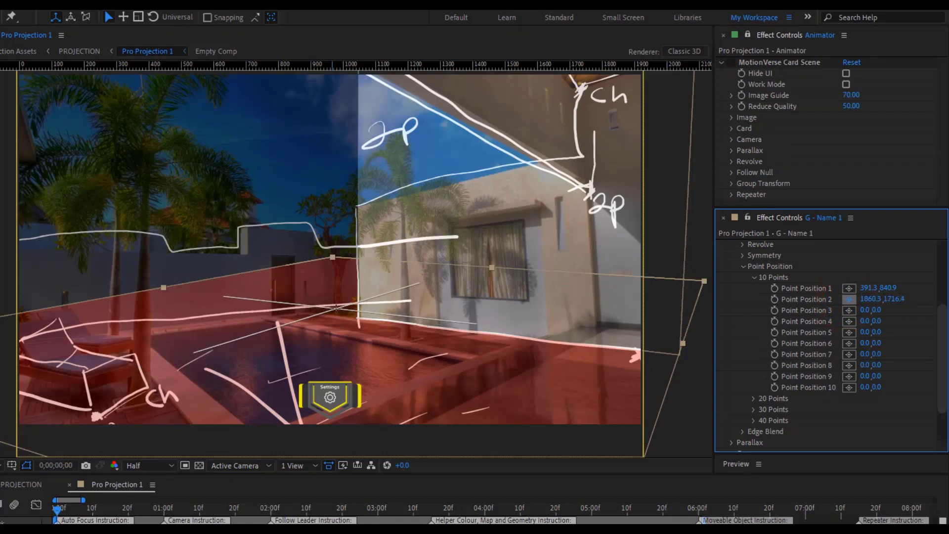
pyautogui.click(336, 309)
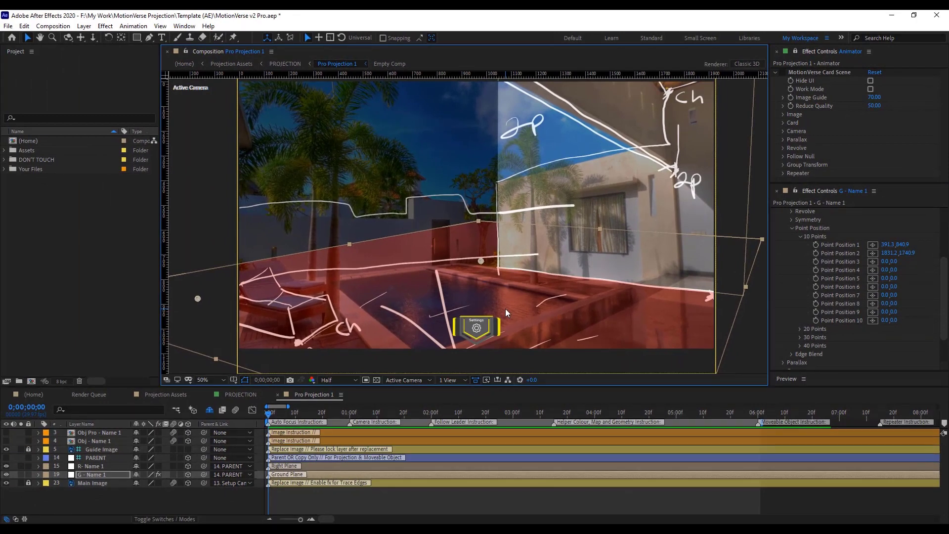
# Duplicate the ground plane layer G - Name 1 and set the copy's parent to None
pyautogui.click(103, 475)
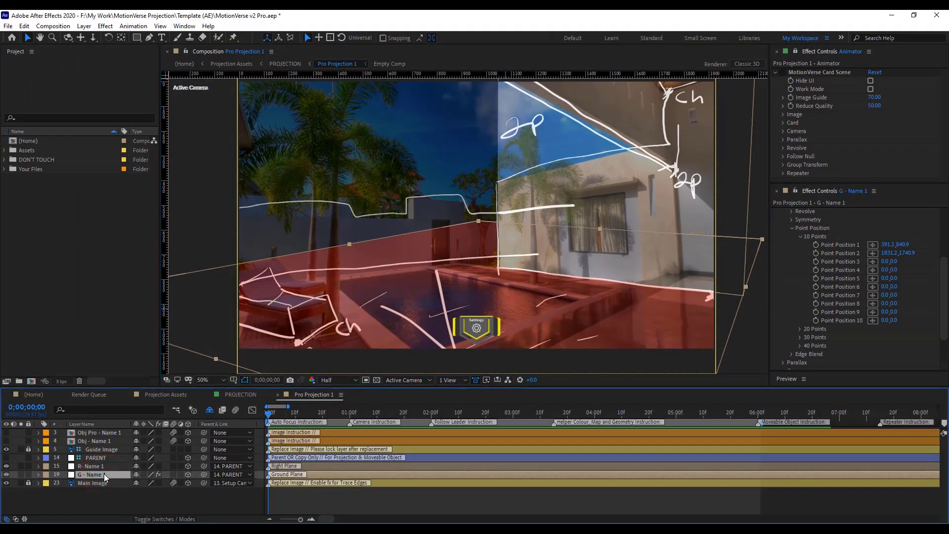
pyautogui.hotkey('ctrl', 'd')
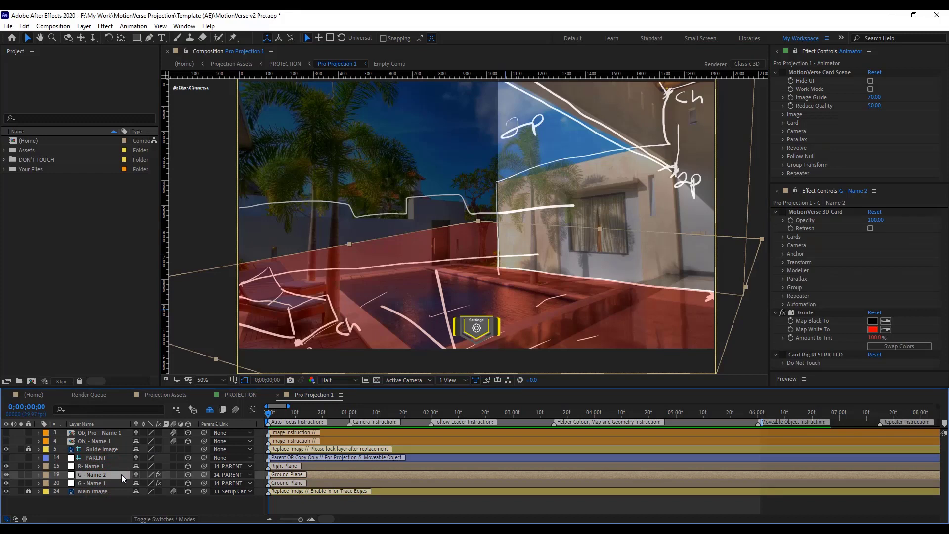
pyautogui.click(218, 475)
pyautogui.click(240, 207)
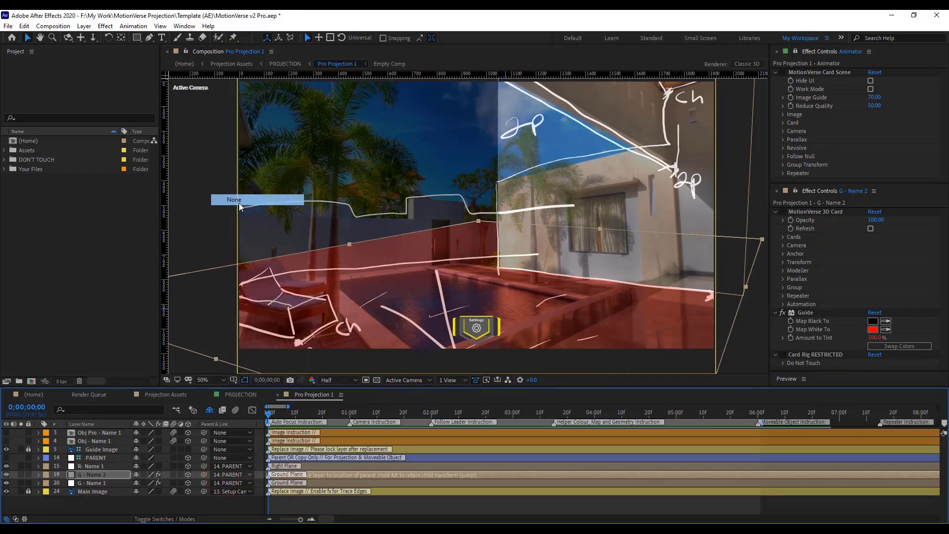
# Rename the duplicated ground plane layer G - Name 2 as G - Back
pyautogui.click(100, 483)
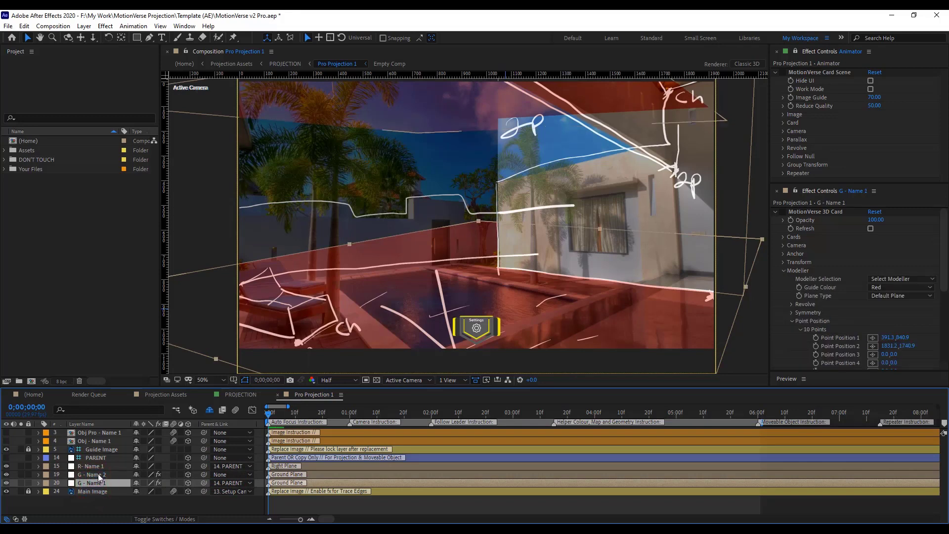
pyautogui.click(97, 474)
pyautogui.press('Return')
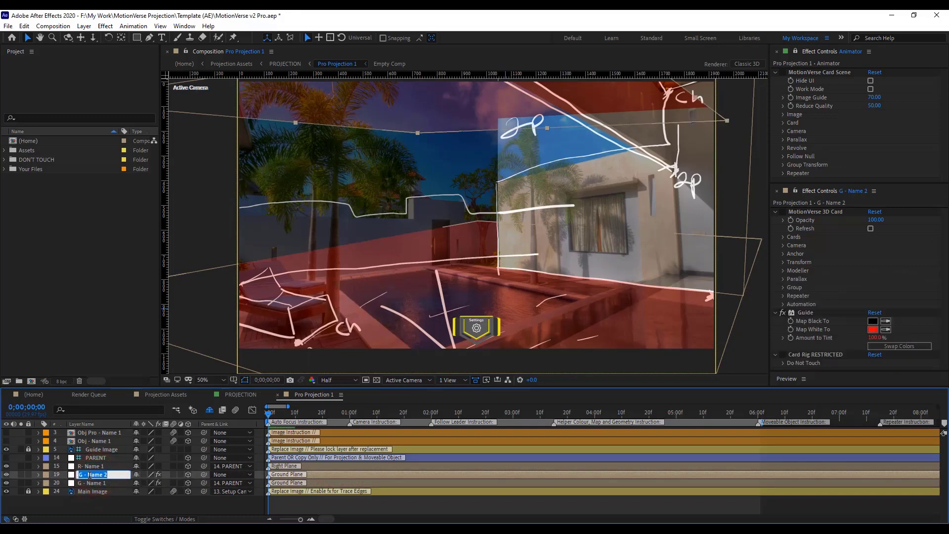
pyautogui.write('G - ')
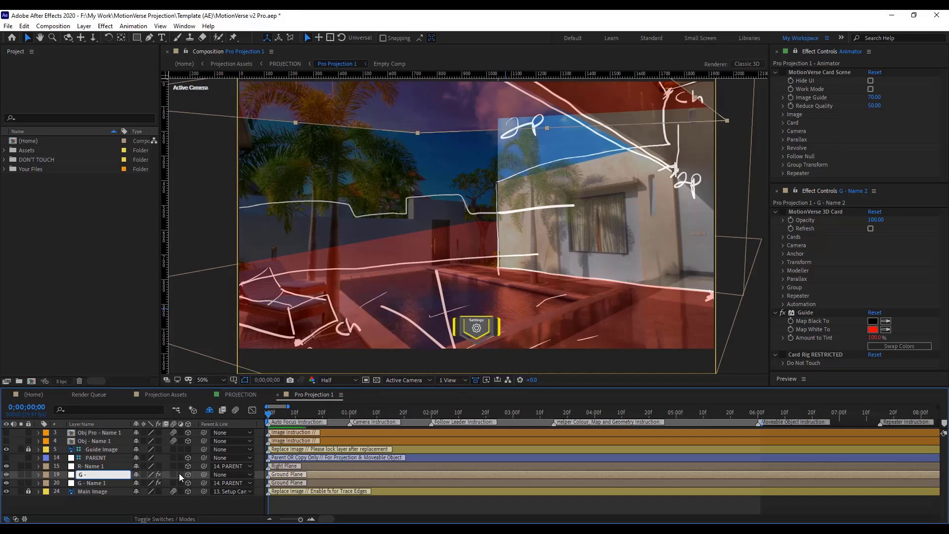
pyautogui.write('Back')
pyautogui.click(145, 501)
pyautogui.click(97, 474)
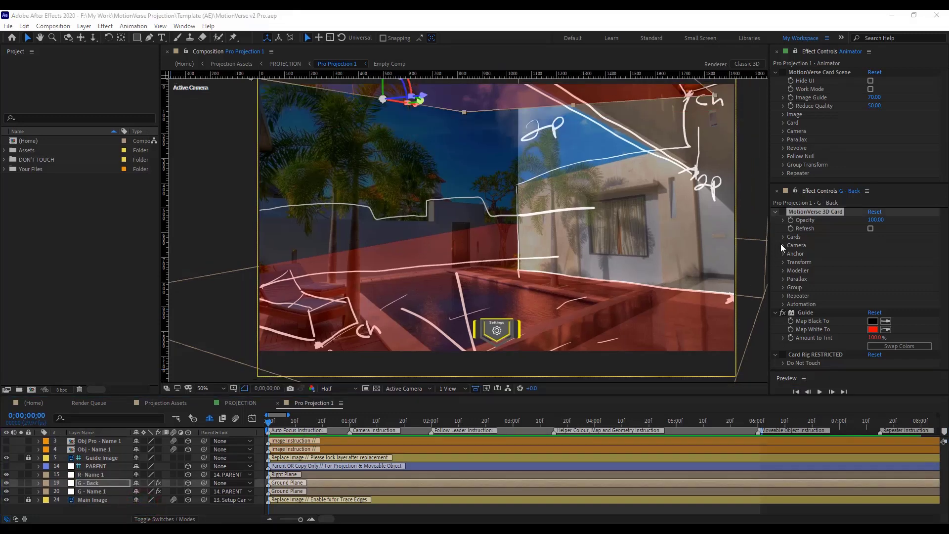
# Reset the MotionVerse 3D Card effect on the G - Back layer to its defaults
pyautogui.click(870, 211)
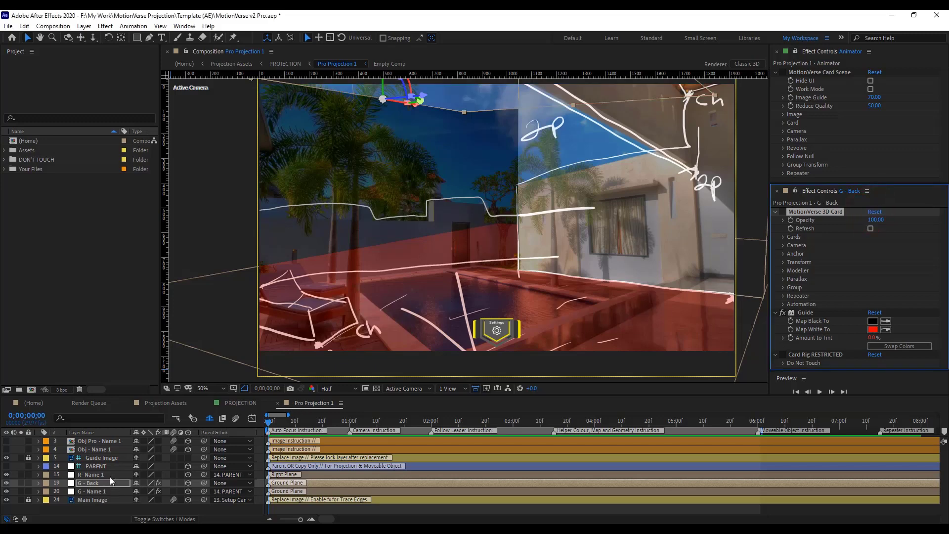
pyautogui.click(100, 491)
pyautogui.click(99, 483)
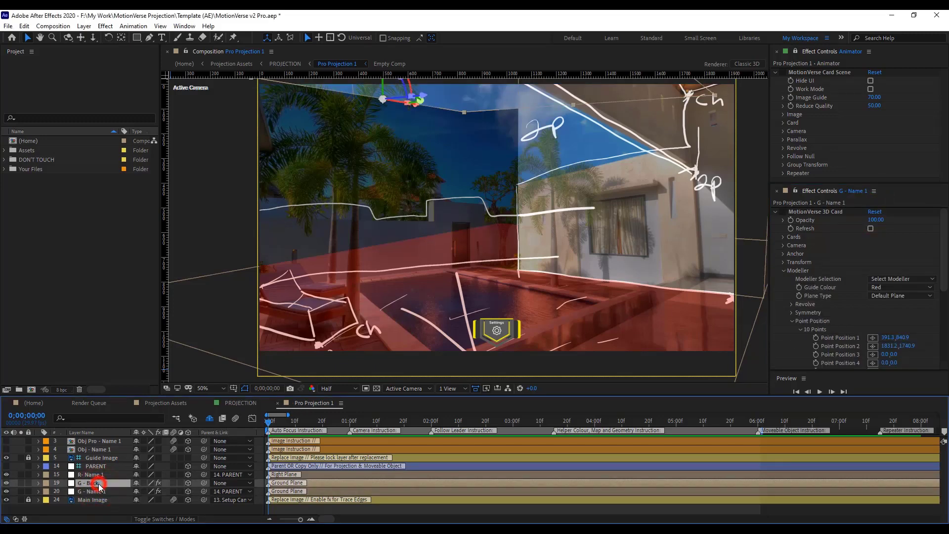
# In G - Back's Modeller, set Modeller Selection to Symmetry Point and Guide Colour to Yellow
pyautogui.click(783, 271)
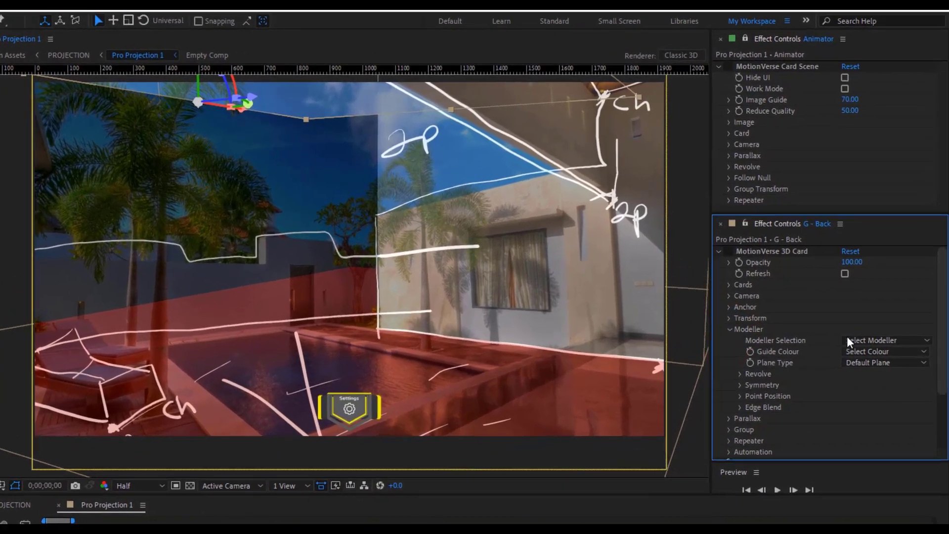
pyautogui.click(893, 278)
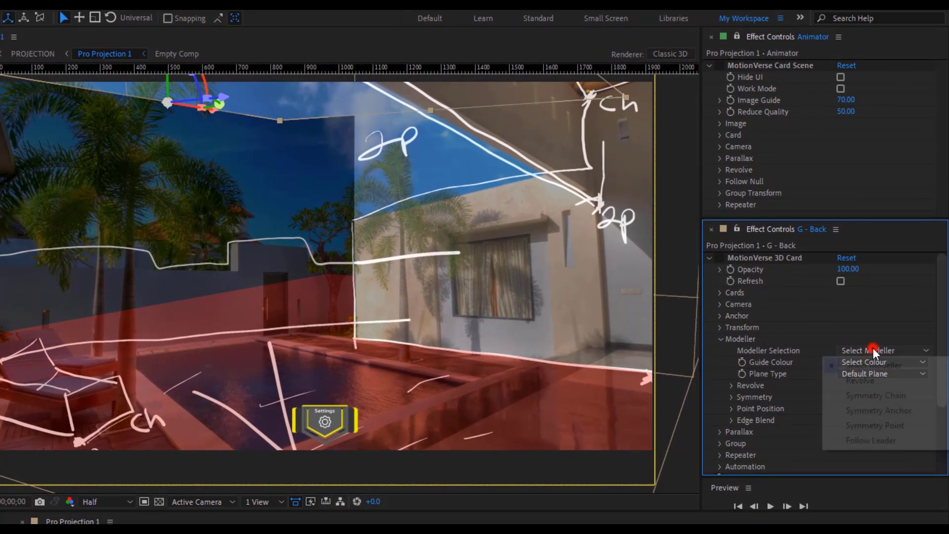
pyautogui.click(845, 426)
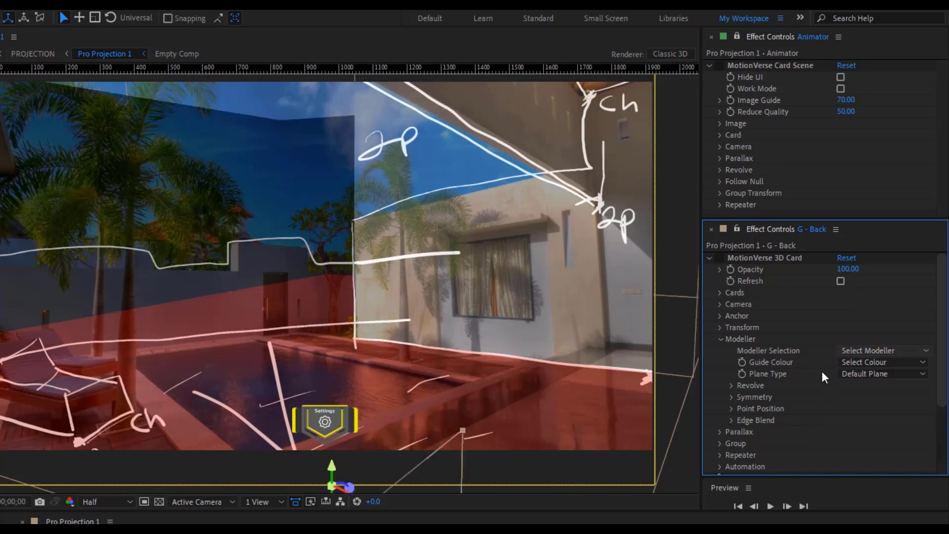
pyautogui.click(874, 331)
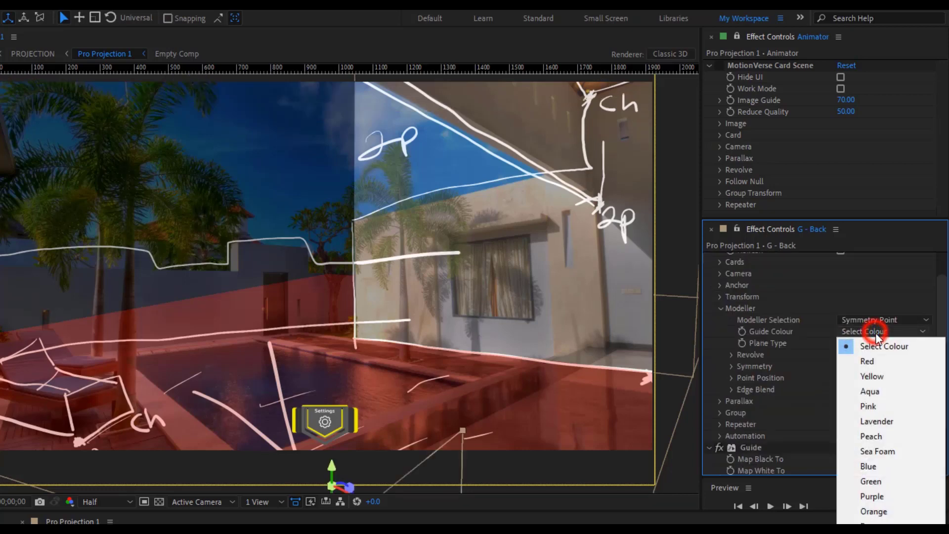
pyautogui.click(878, 375)
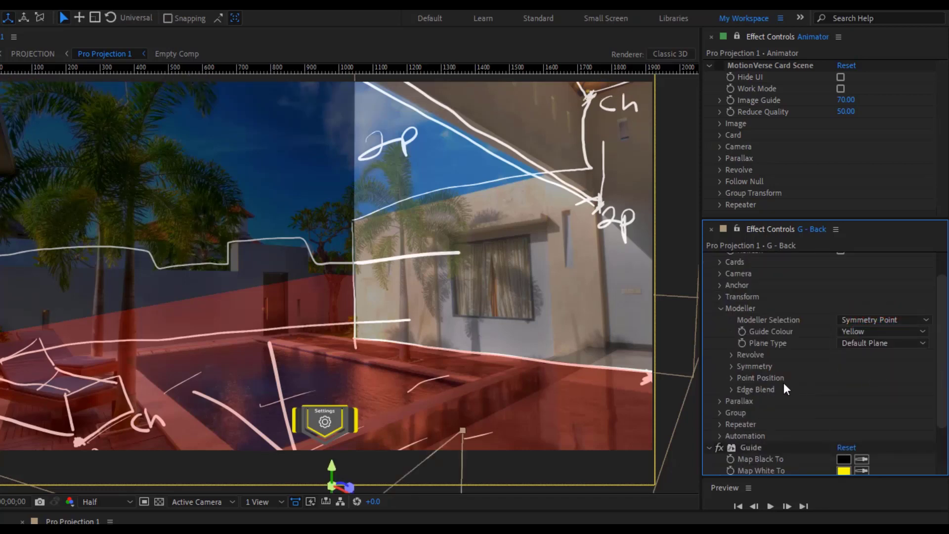
# Set G - Back's Symmetry Parent to the ground plane layer G - Name 1
pyautogui.click(732, 367)
pyautogui.scroll(-2, 773, 381)
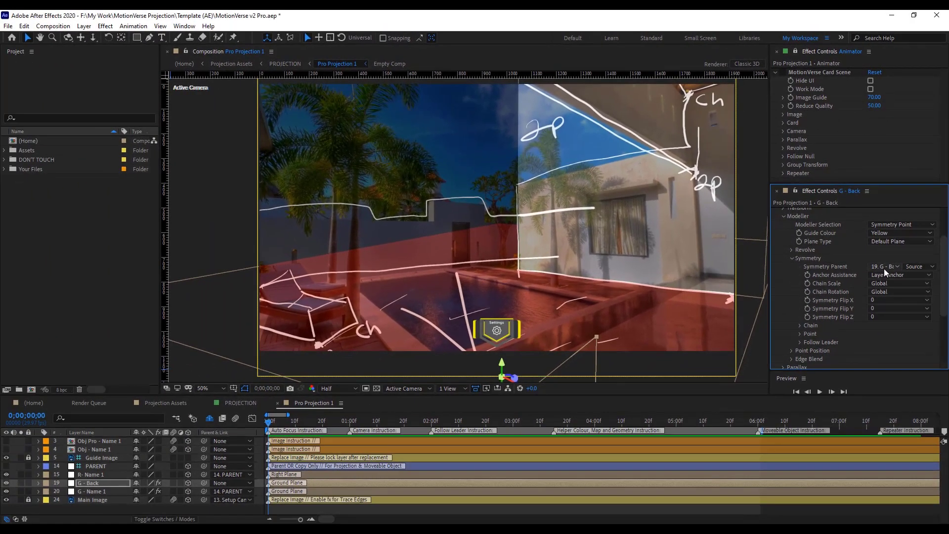
pyautogui.click(883, 267)
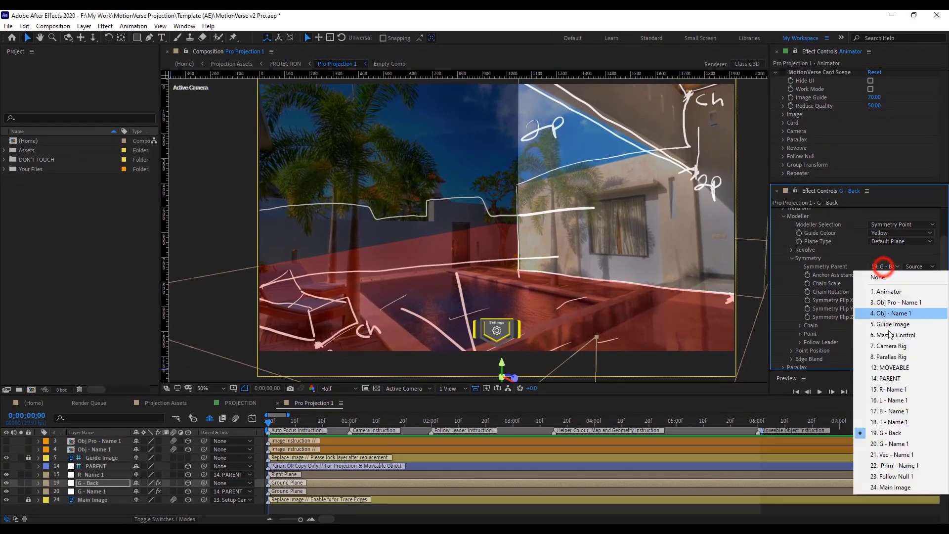
pyautogui.click(889, 444)
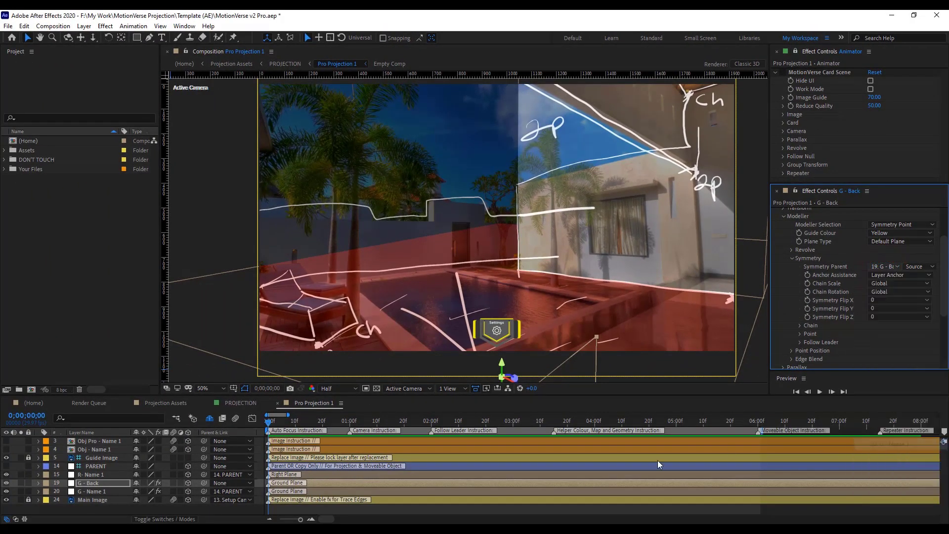
pyautogui.click(93, 491)
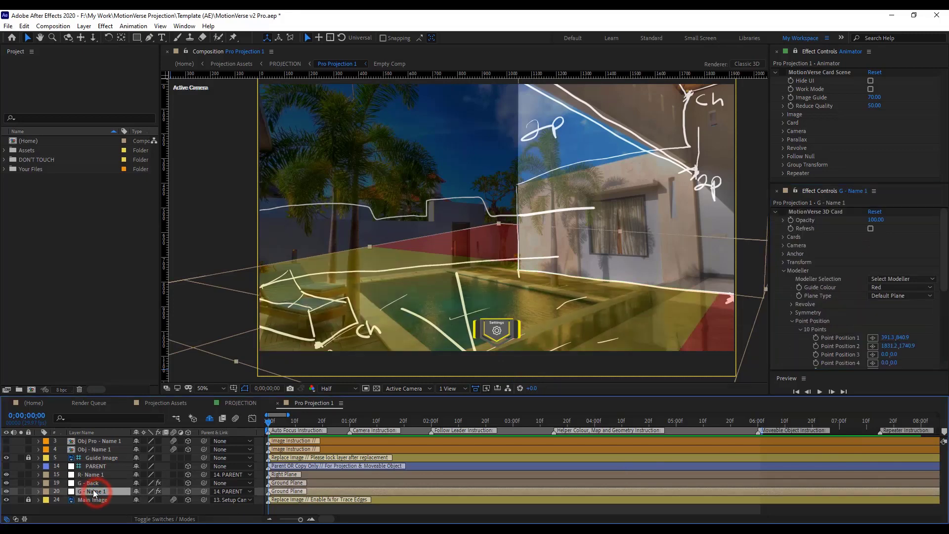
pyautogui.click(94, 484)
# In G - Back's Symmetry Point settings, set the Point Type to 2-Points
pyautogui.scroll(-3, 815, 283)
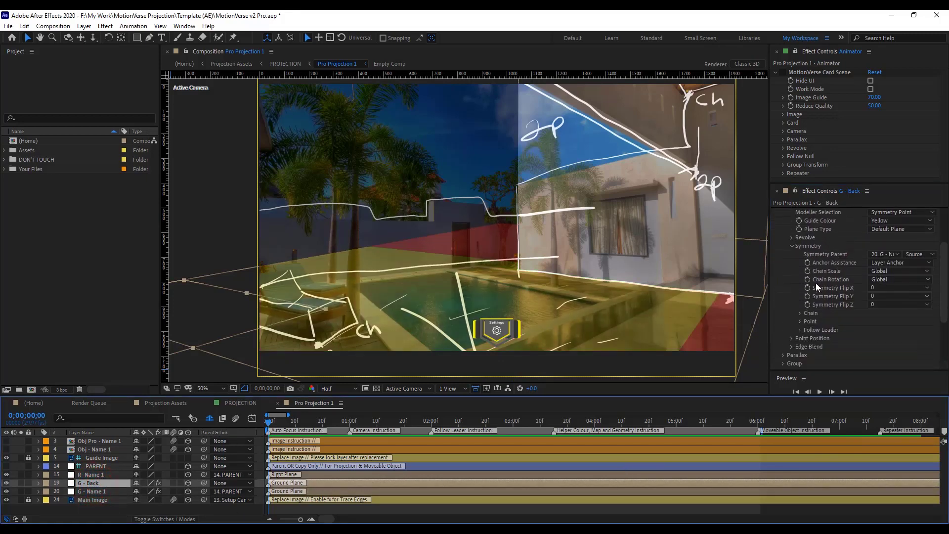
pyautogui.click(803, 276)
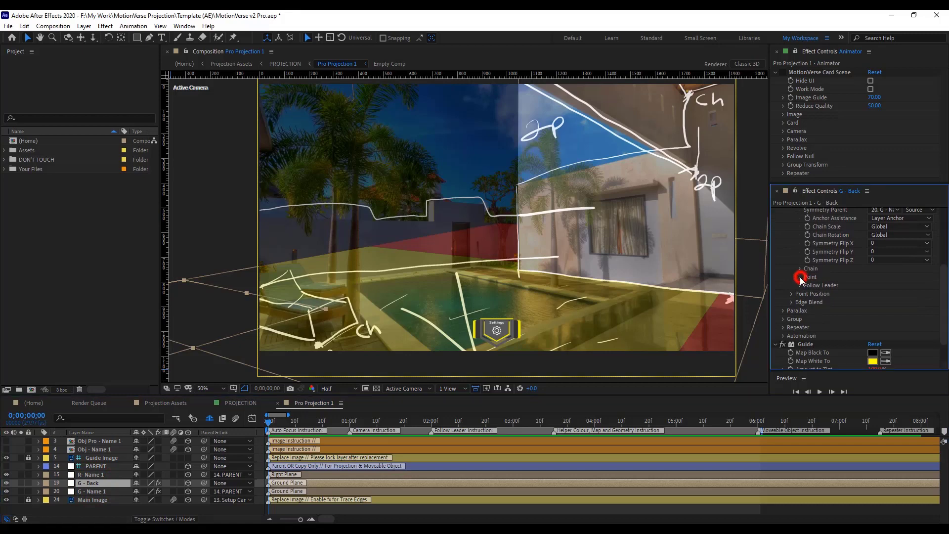
pyautogui.click(880, 279)
pyautogui.click(887, 303)
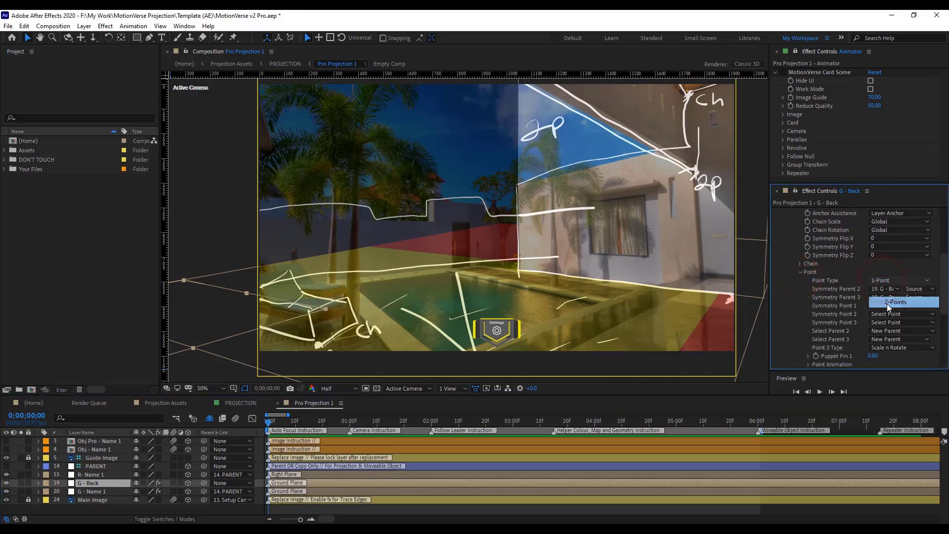
pyautogui.scroll(-1, 832, 321)
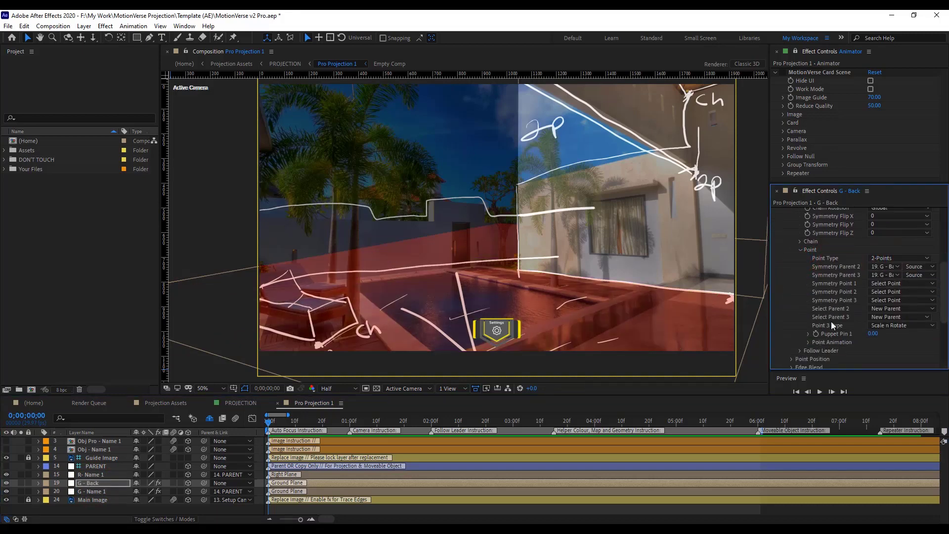
# Check the point positions on G - Name 1 and set G - Back's Symmetry Point 1 to Point Position 1
pyautogui.click(106, 492)
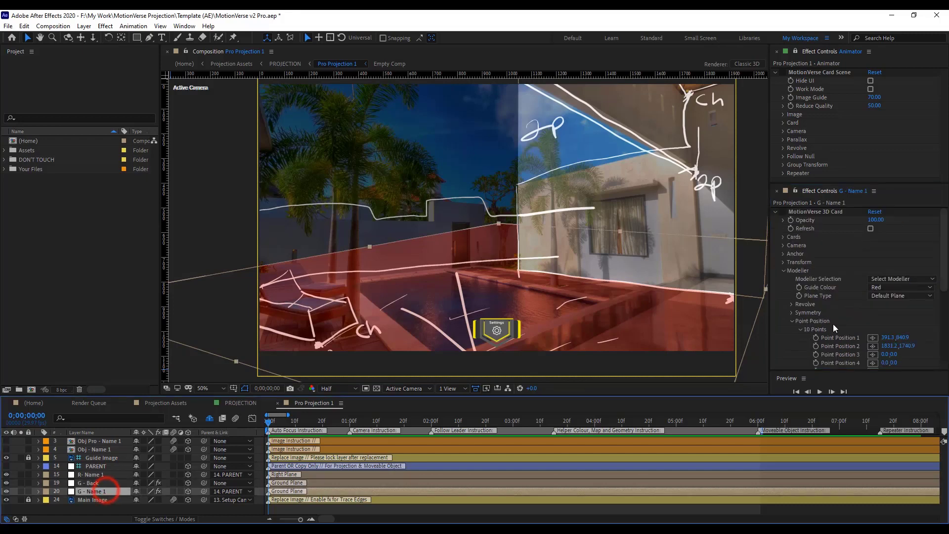
pyautogui.scroll(-2, 835, 323)
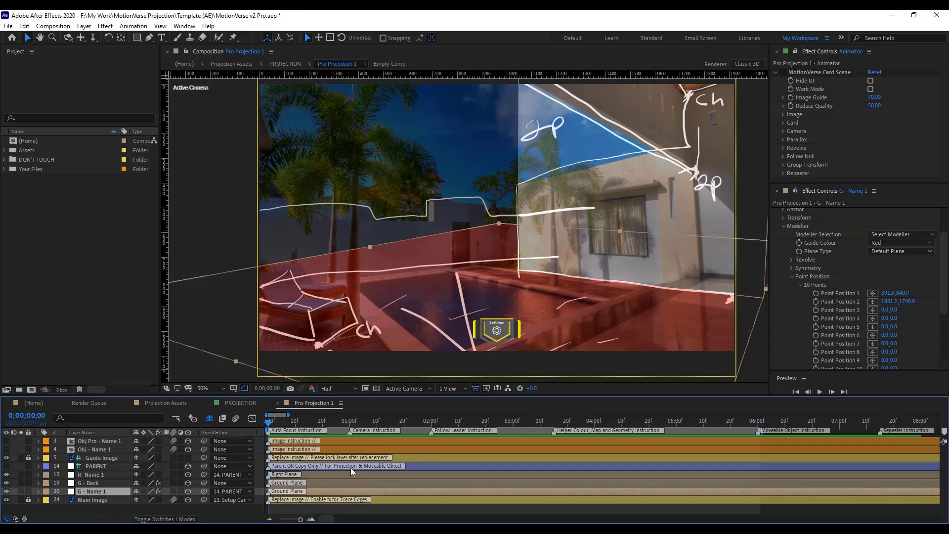
pyautogui.click(109, 483)
pyautogui.scroll(-3, 850, 318)
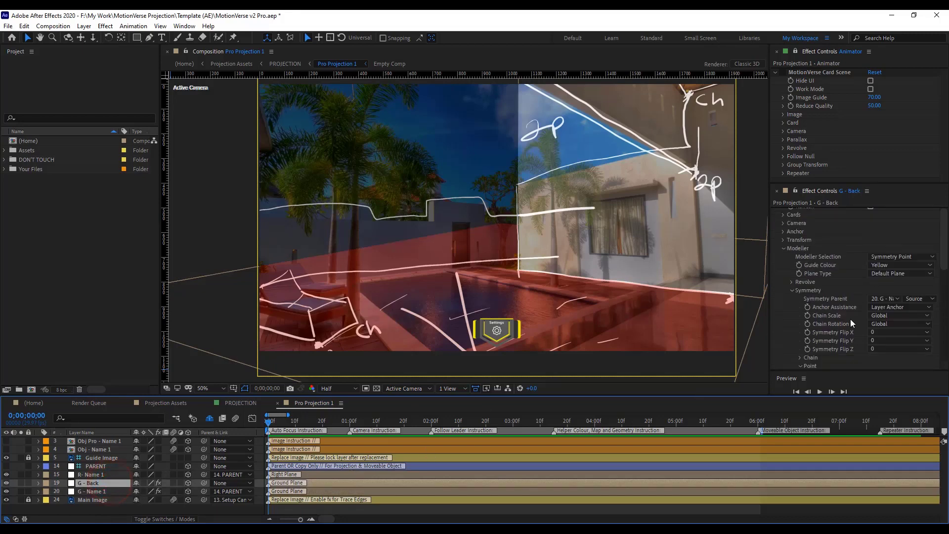
pyautogui.scroll(-2, 854, 322)
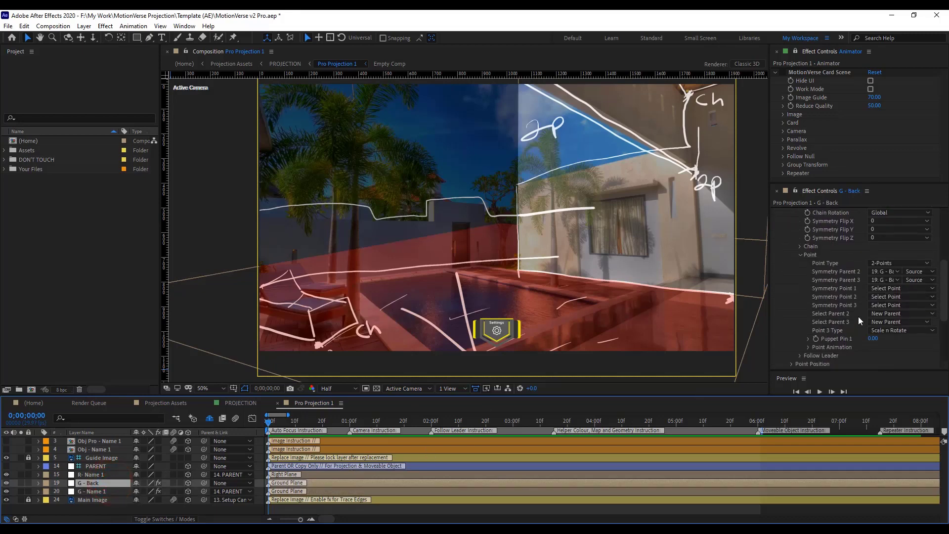
pyautogui.click(884, 288)
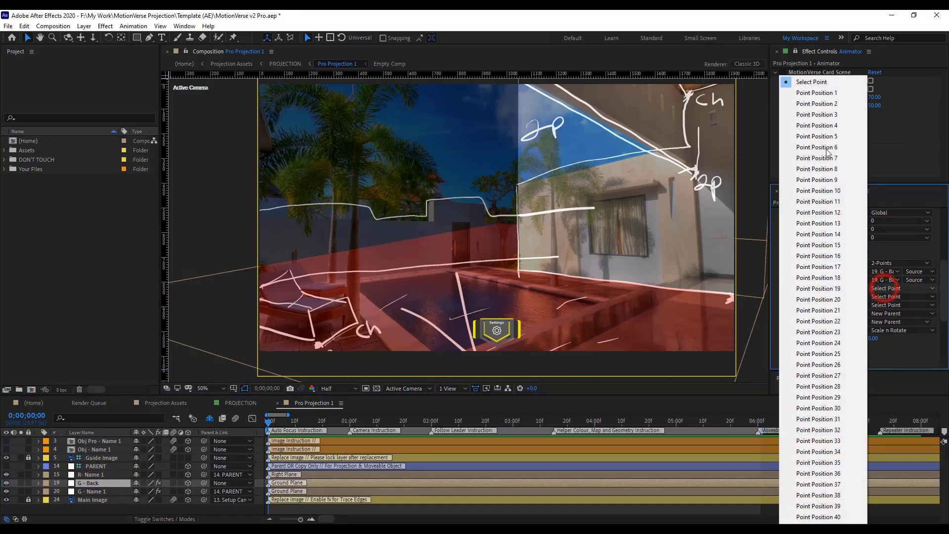
pyautogui.click(817, 93)
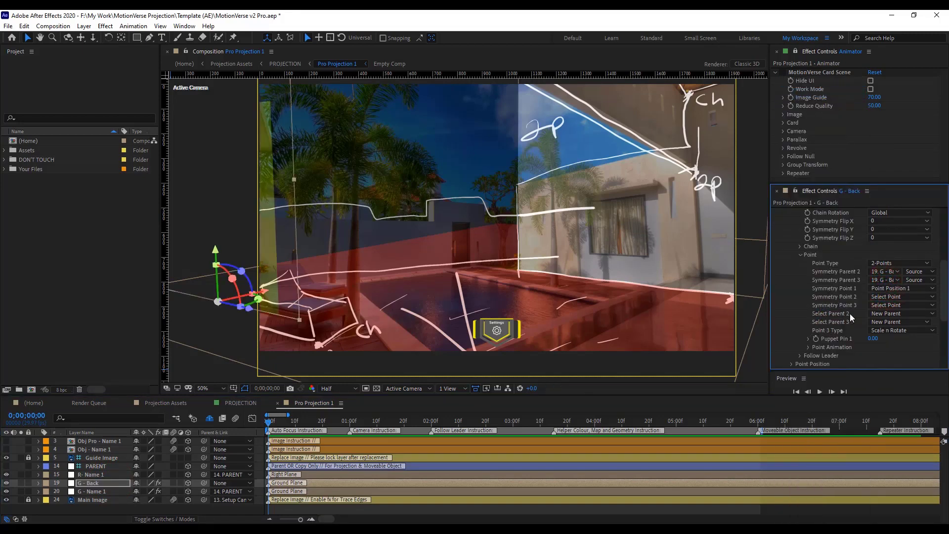
# Set G - Back's Select Parent 2 to Parent 1 and Symmetry Point 2 to Point Position 2
pyautogui.click(880, 314)
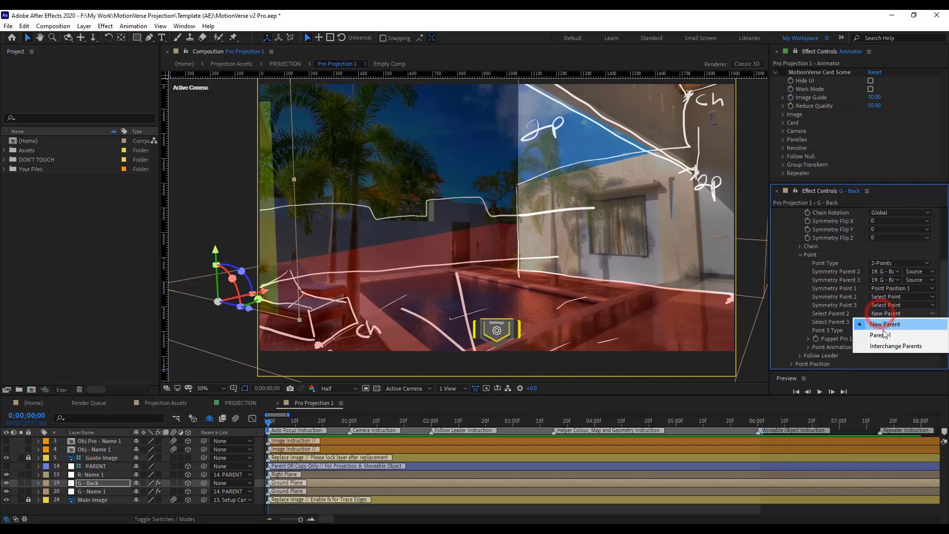
pyautogui.click(873, 335)
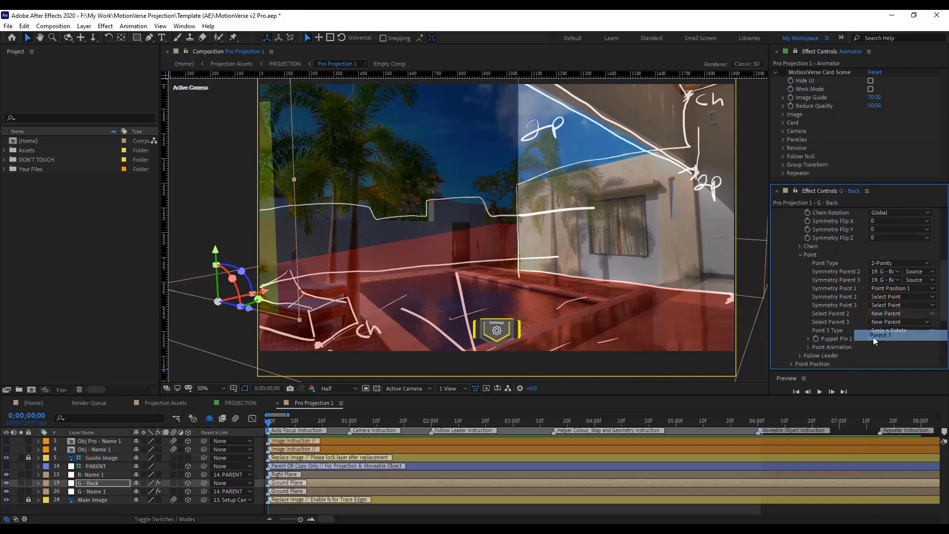
pyautogui.click(897, 296)
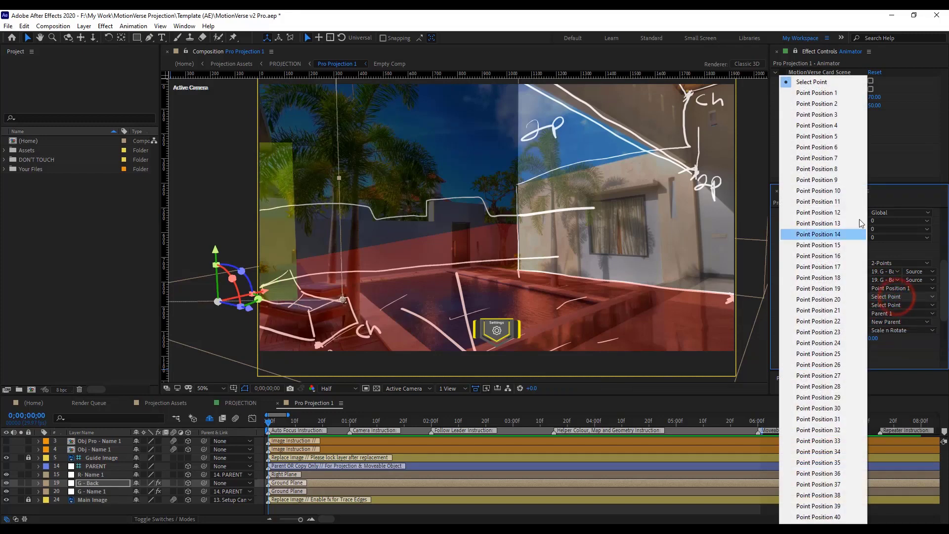
pyautogui.click(847, 105)
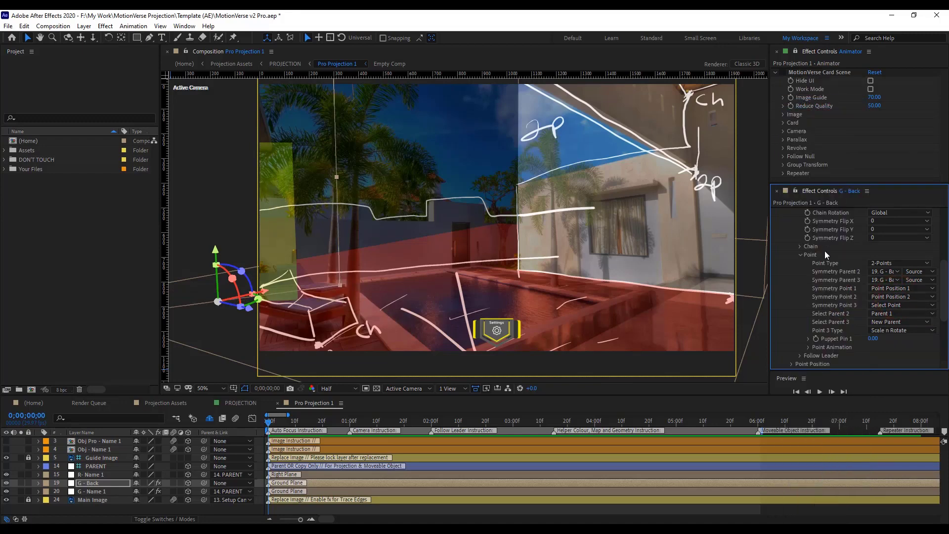
# Collapse G - Back's Modeller settings and set its Anchor Point X to AP Left
pyautogui.press(',')
pyautogui.press(',')
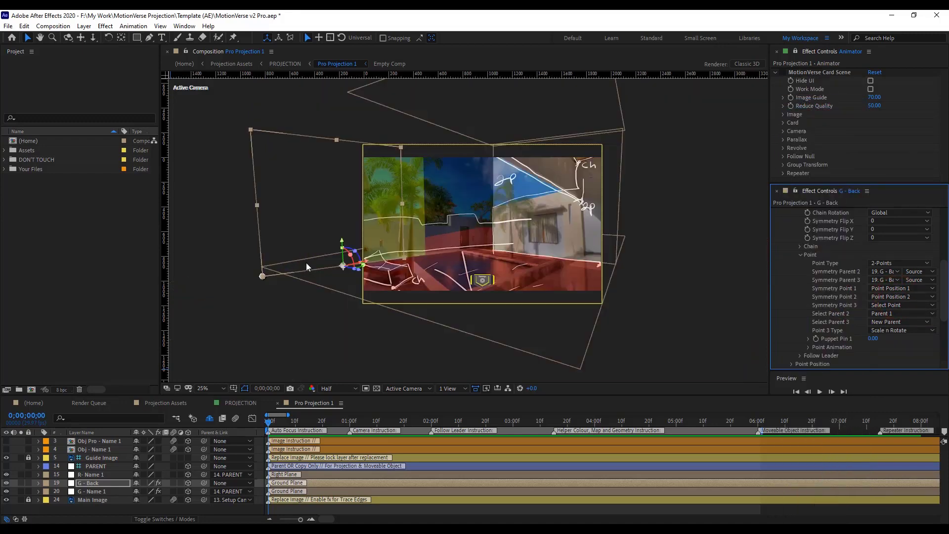
pyautogui.click(270, 423)
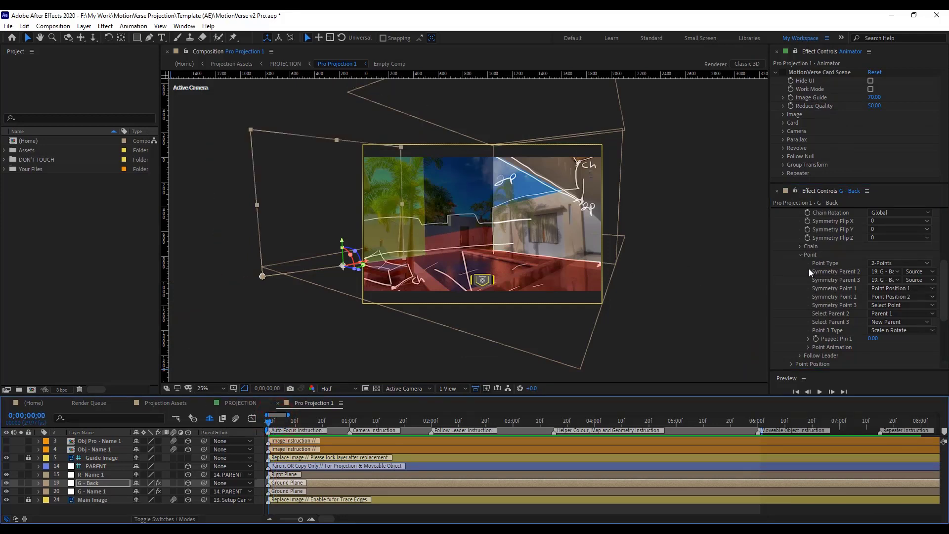
pyautogui.scroll(5, 816, 269)
pyautogui.click(785, 271)
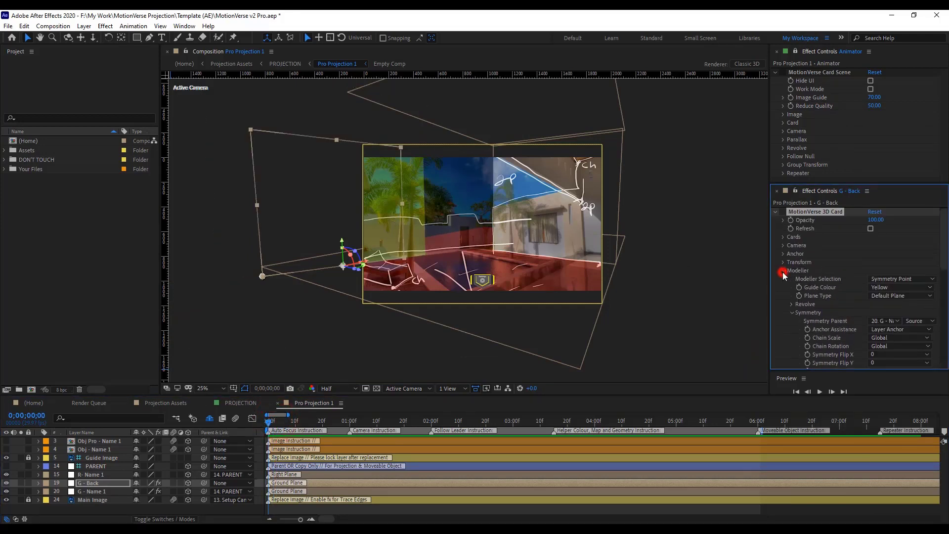
pyautogui.click(784, 253)
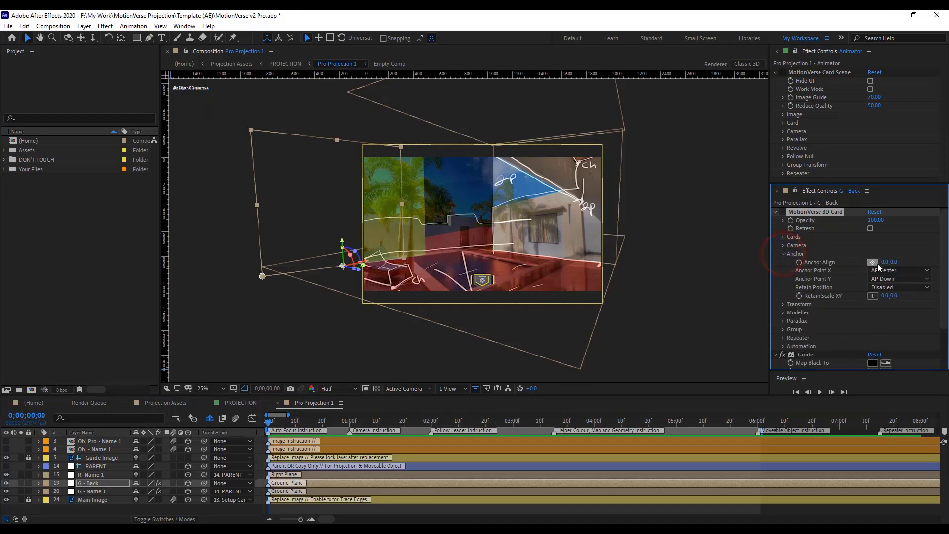
pyautogui.click(901, 271)
pyautogui.click(902, 303)
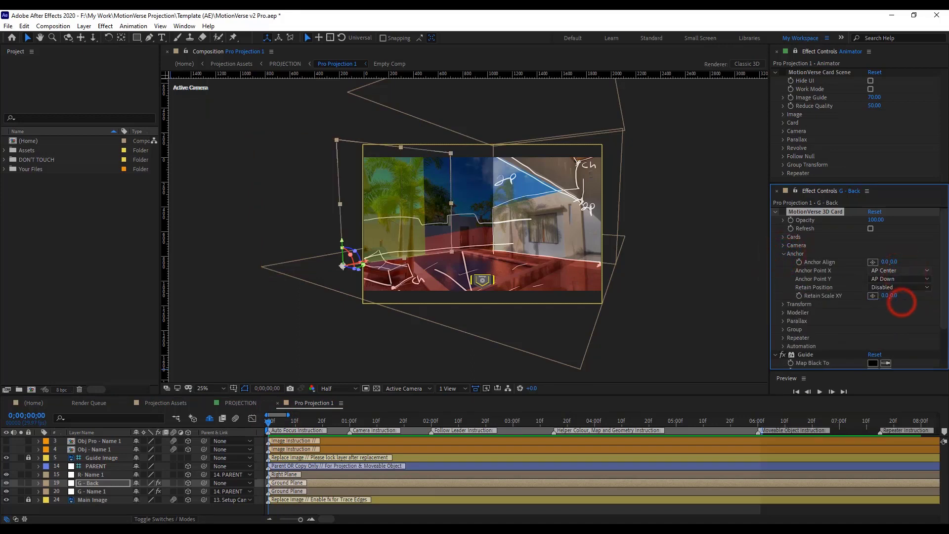
pyautogui.click(273, 418)
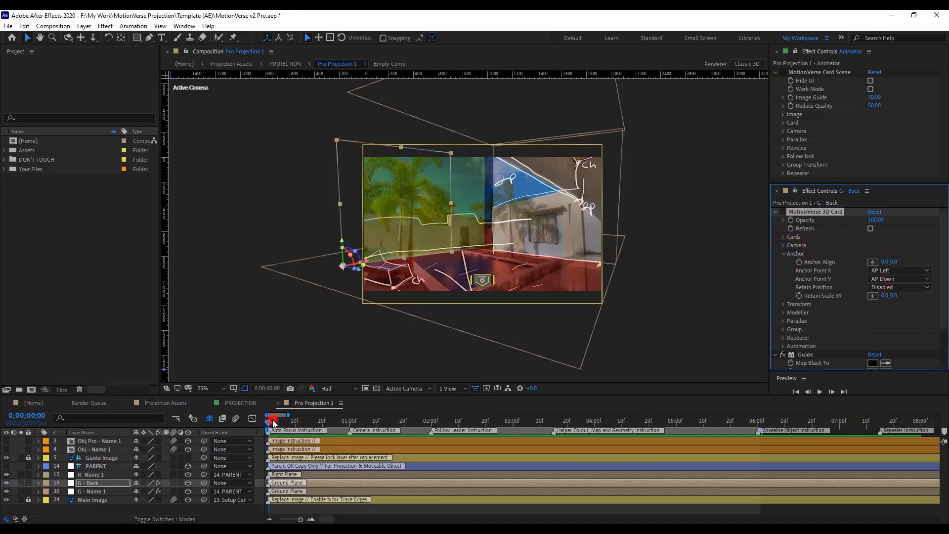
# Examine how the G - Back wall plane lines up with Point Position 2 of the G - Name 1 ground plane
pyautogui.click(202, 389)
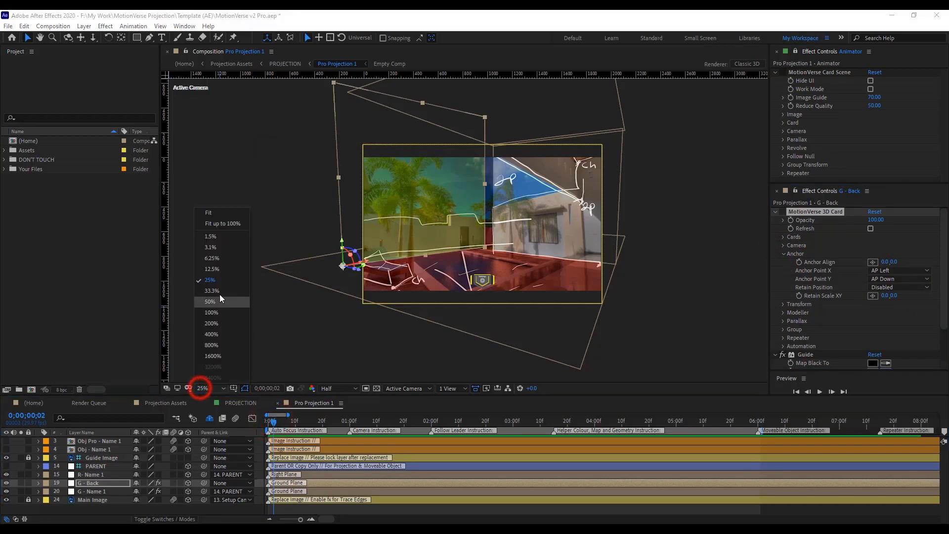
pyautogui.click(217, 228)
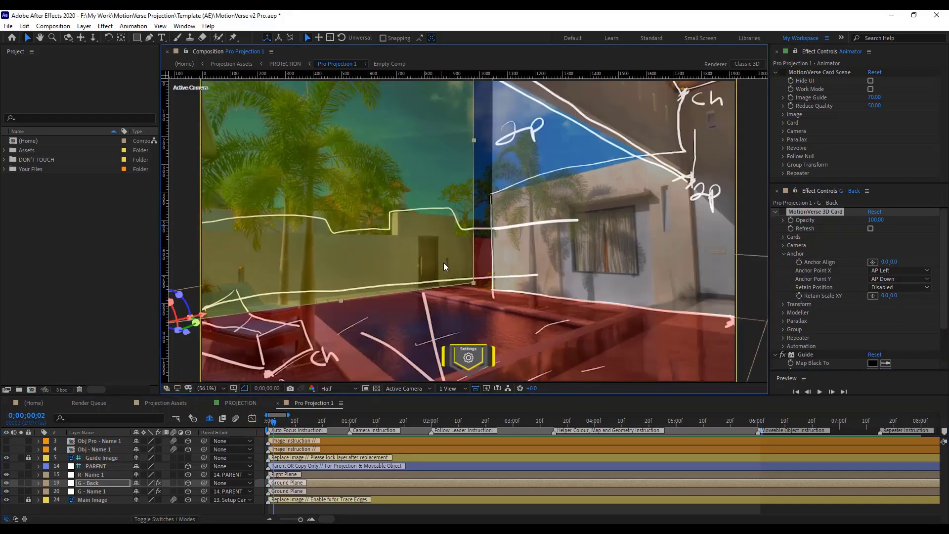
pyautogui.click(94, 491)
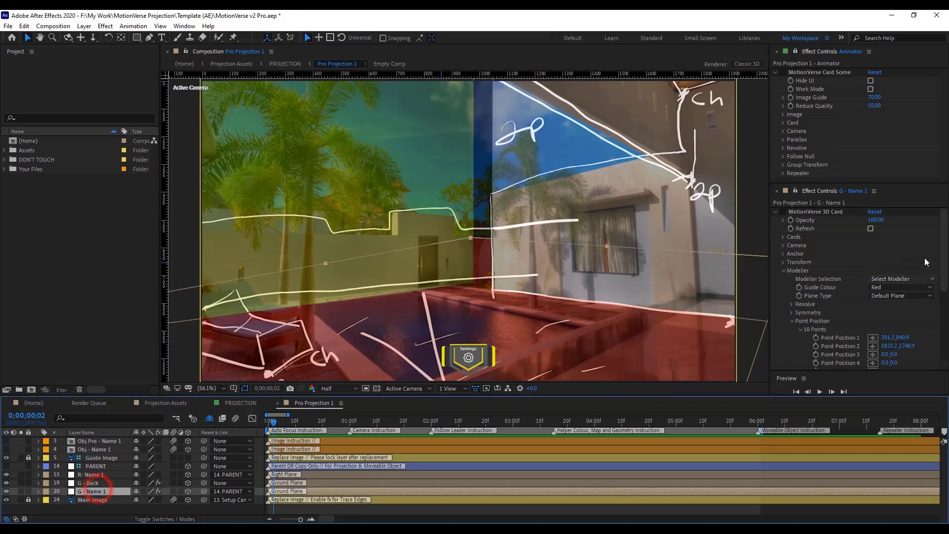
pyautogui.click(872, 346)
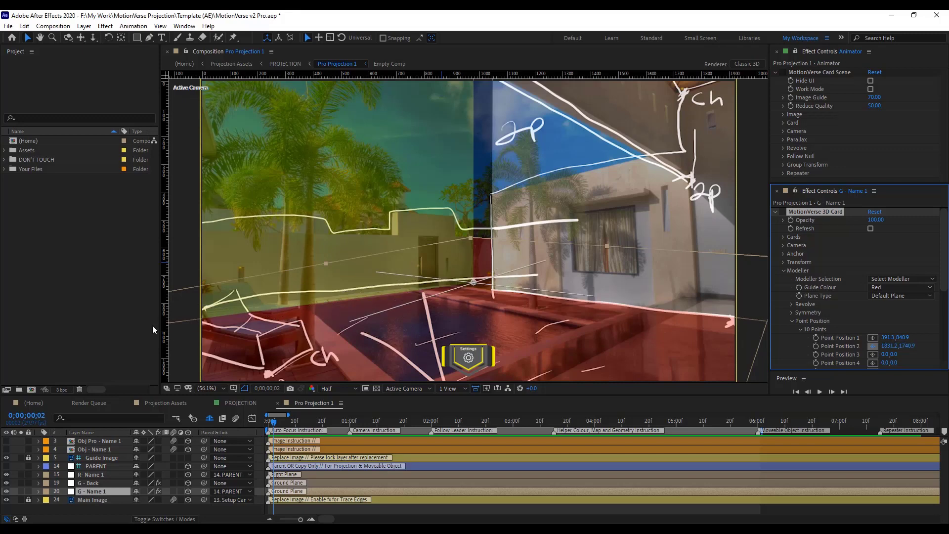
pyautogui.click(16, 462)
pyautogui.click(101, 492)
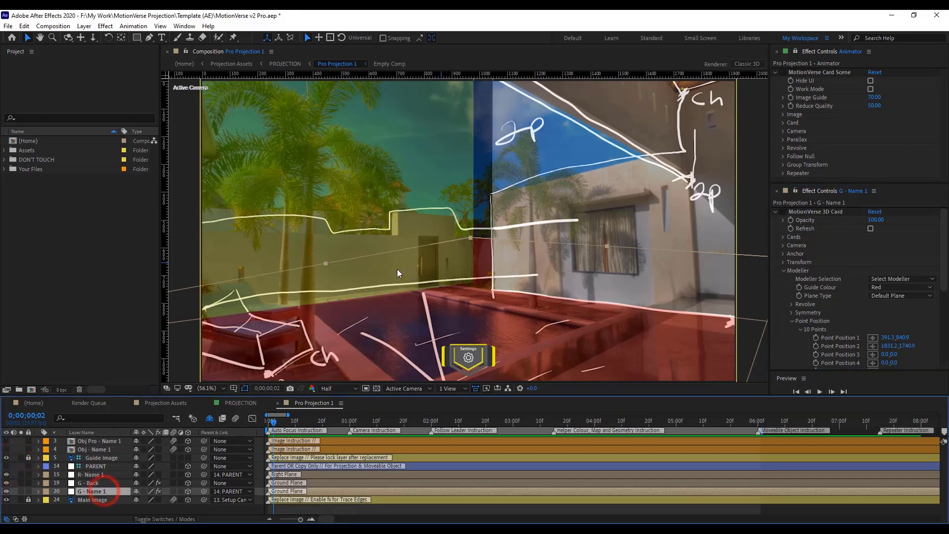
pyautogui.scroll(-3, 404, 262)
pyautogui.scroll(2, 233, 281)
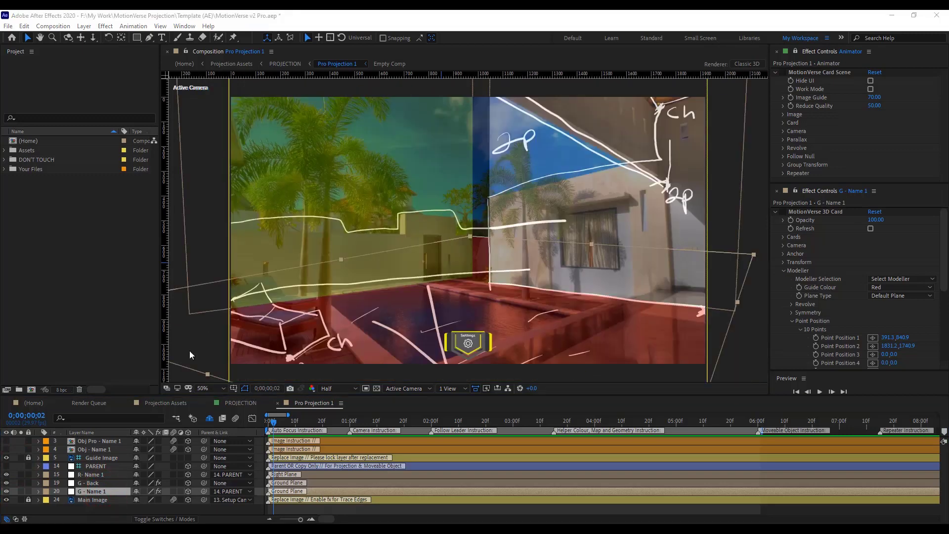
# Draw a closed Pen tool mask on G - Back around the rear garden wall, following its upper edge and the raised section above the door
pyautogui.click(91, 482)
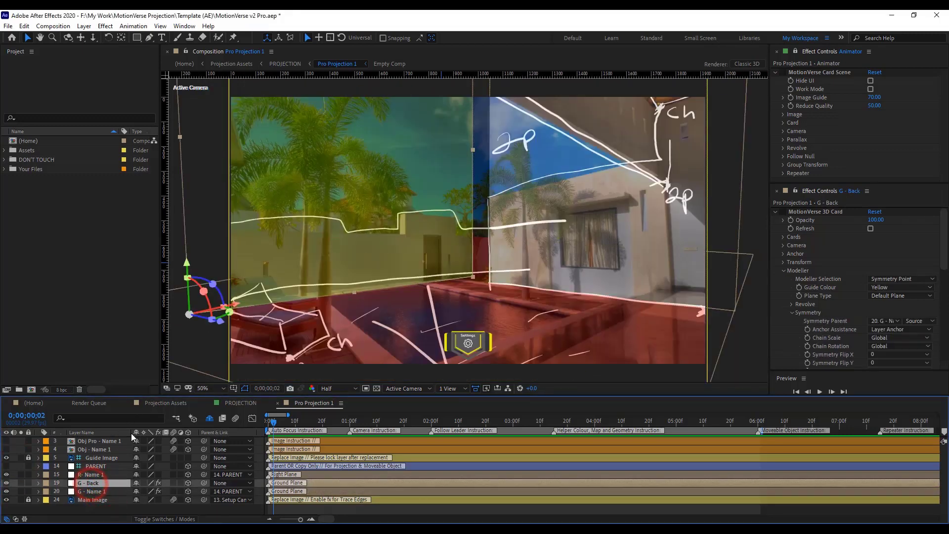
pyautogui.scroll(2, 243, 250)
pyautogui.moveTo(267, 247); pyautogui.dragTo(424, 228)
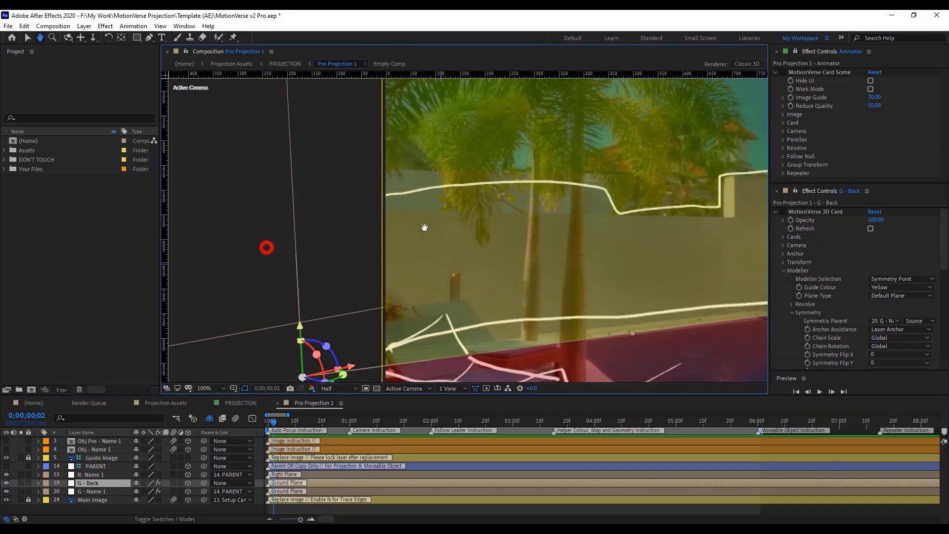
pyautogui.scroll(2, 333, 200)
pyautogui.click(149, 37)
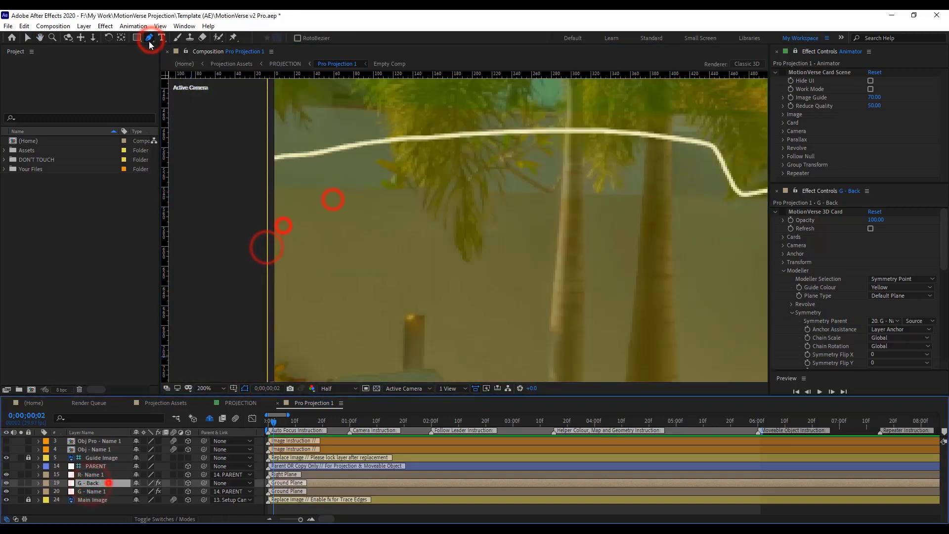
pyautogui.click(270, 192)
pyautogui.moveTo(274, 420); pyautogui.dragTo(268, 421)
pyautogui.click(616, 224)
pyautogui.click(432, 246)
pyautogui.click(435, 166)
pyautogui.click(453, 161)
pyautogui.click(487, 224)
pyautogui.click(490, 301)
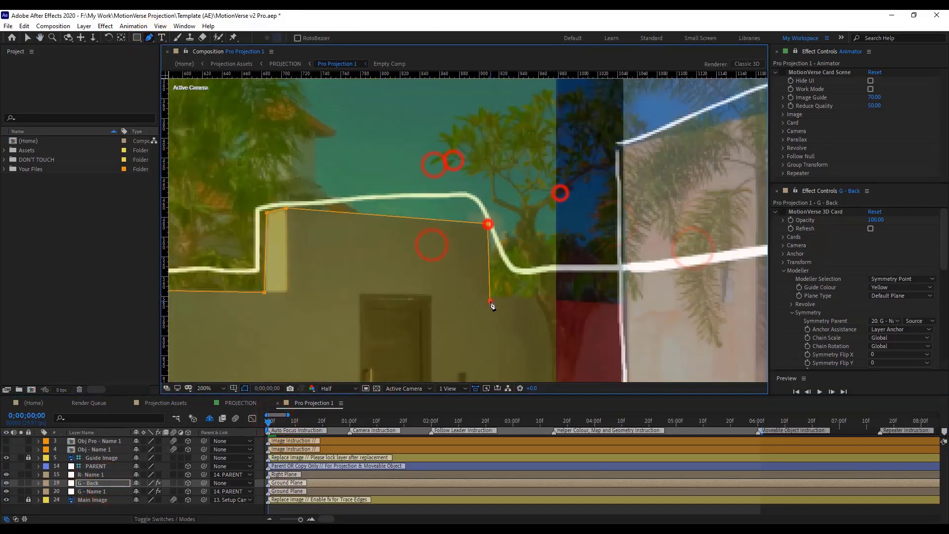
pyautogui.scroll(-4, 492, 305)
pyautogui.press('v')
pyautogui.click(279, 424)
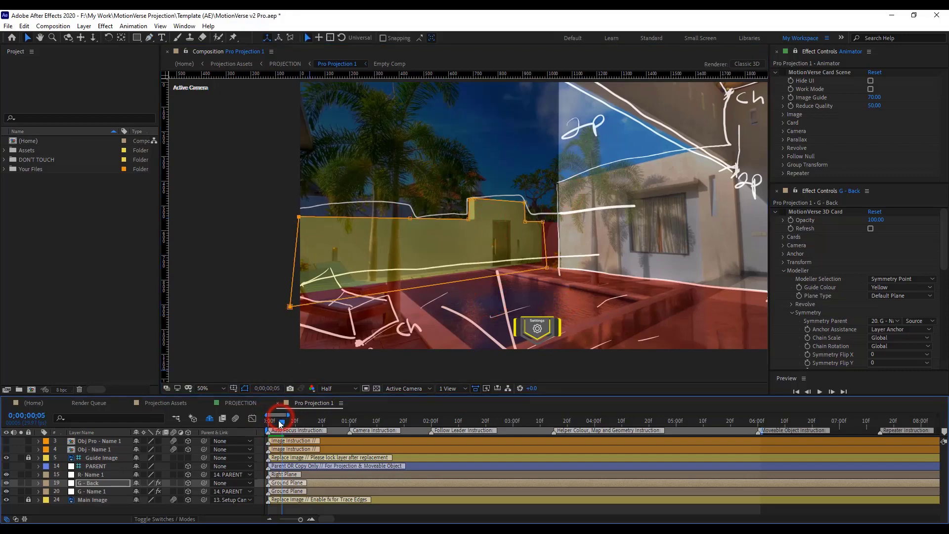
pyautogui.moveTo(280, 424); pyautogui.dragTo(268, 424)
pyautogui.scroll(2, 476, 213)
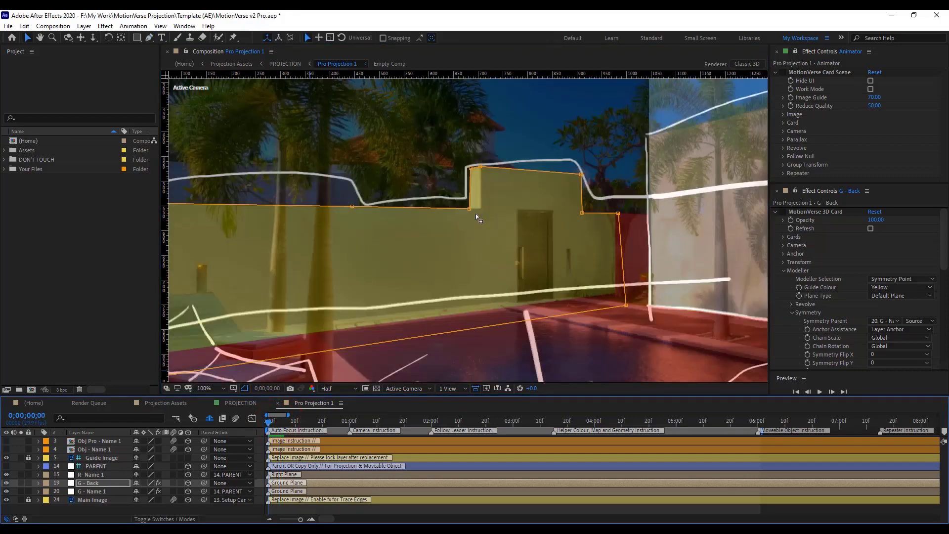
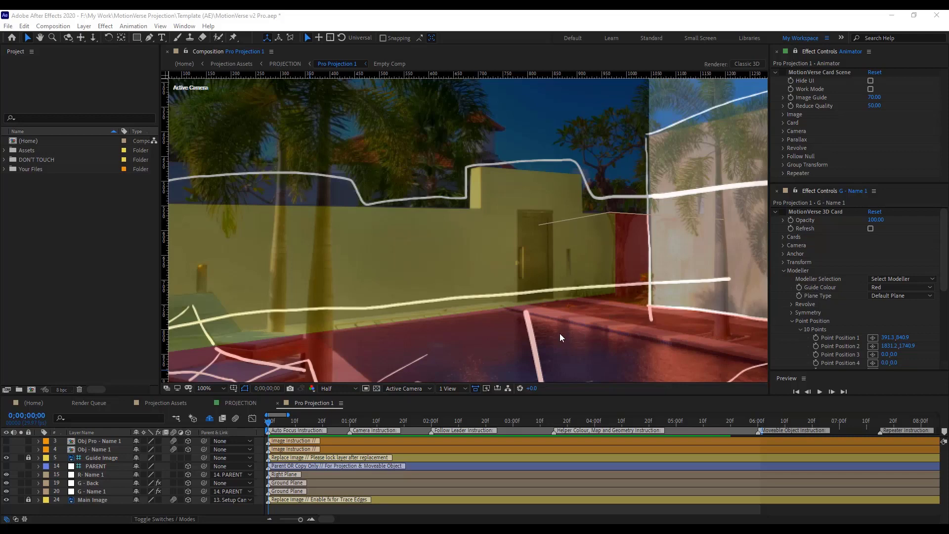
# Duplicate the G - Back layer and delete Mask 1 from the duplicate
pyautogui.click(97, 485)
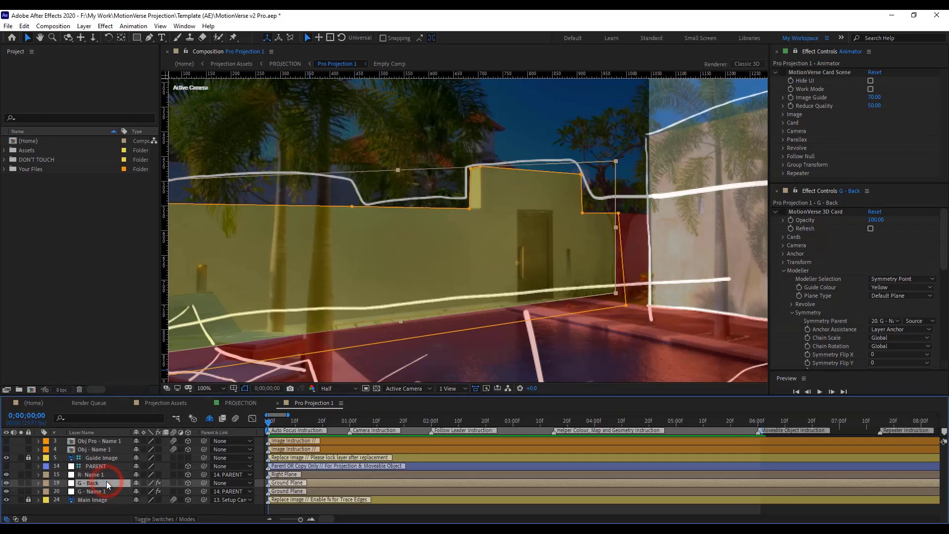
pyautogui.hotkey('ctrl', 'd')
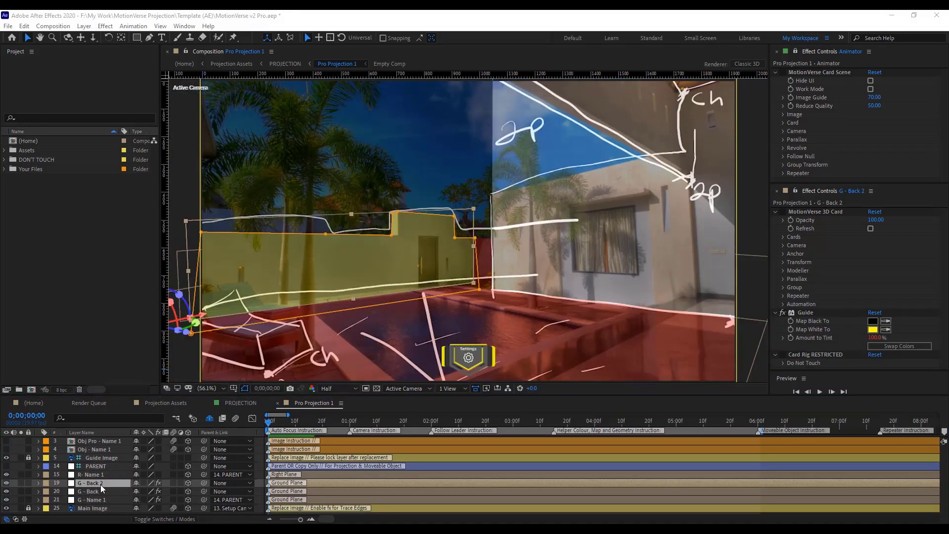
pyautogui.click(100, 485)
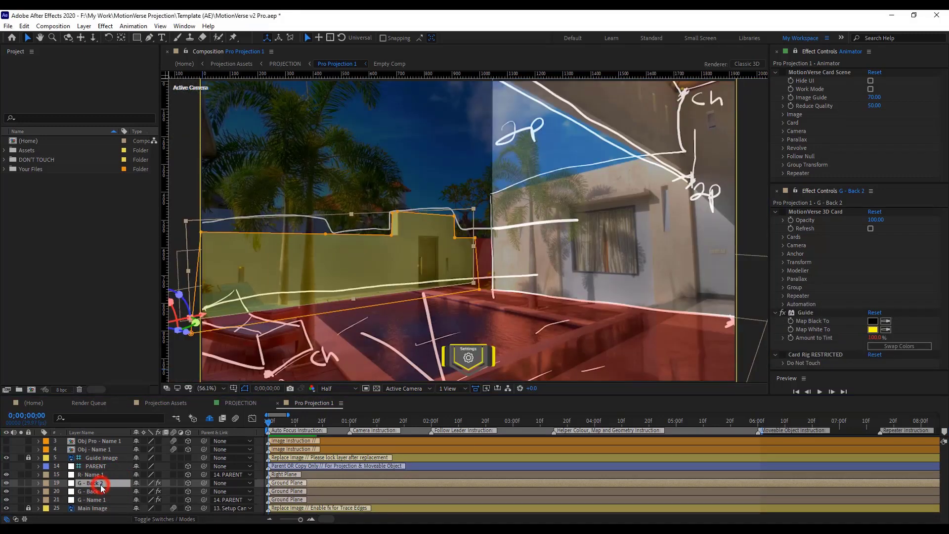
pyautogui.hotkey('ctrl', 'shift', 'n')
pyautogui.click(80, 492)
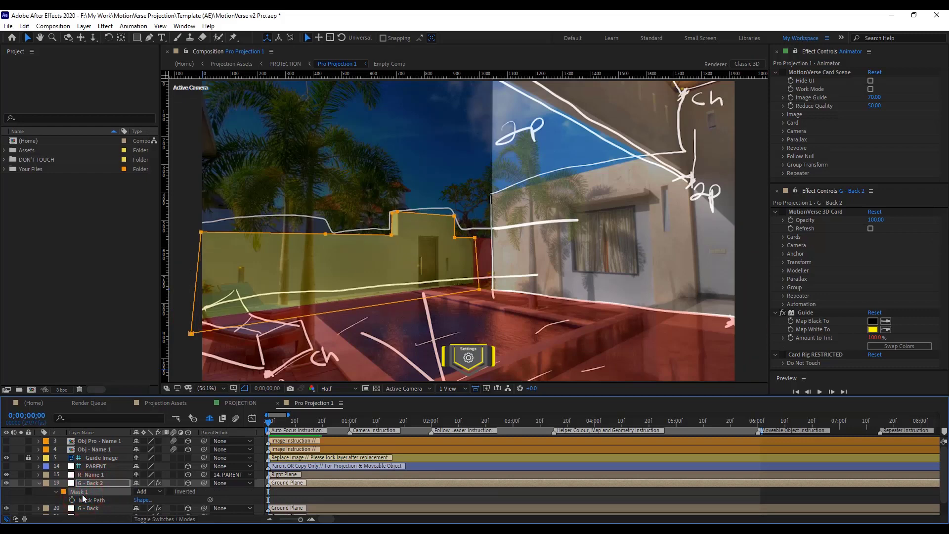
pyautogui.press('Delete')
pyautogui.click(39, 483)
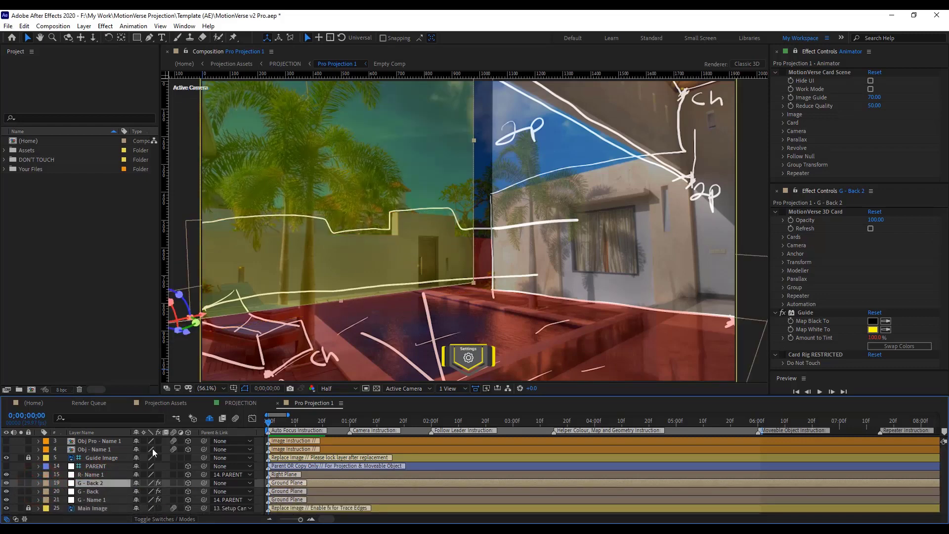
# Solo the G - Back 2 and G - Back layers together
pyautogui.keyDown('shift'); pyautogui.click(90, 492); pyautogui.keyUp('shift')
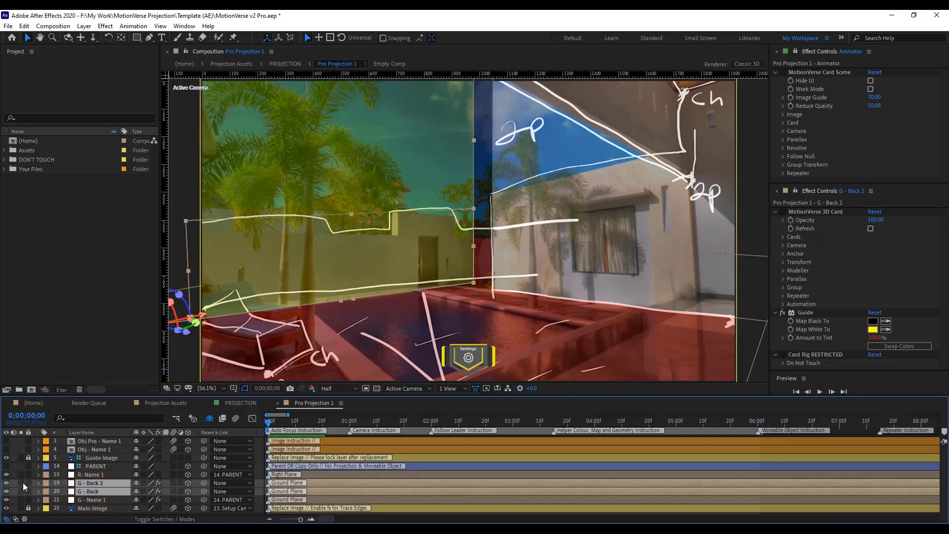
pyautogui.click(22, 483)
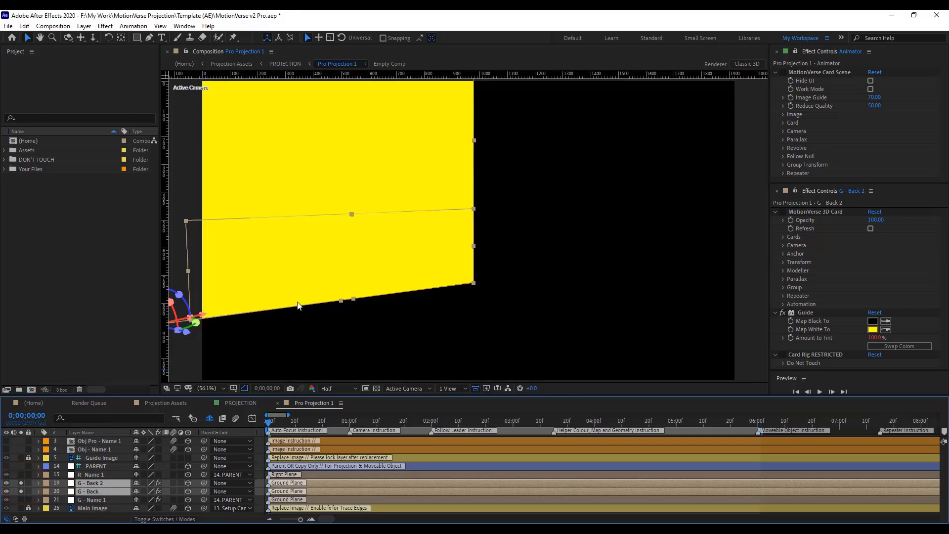
pyautogui.scroll(-3, 297, 303)
pyautogui.scroll(2, 234, 379)
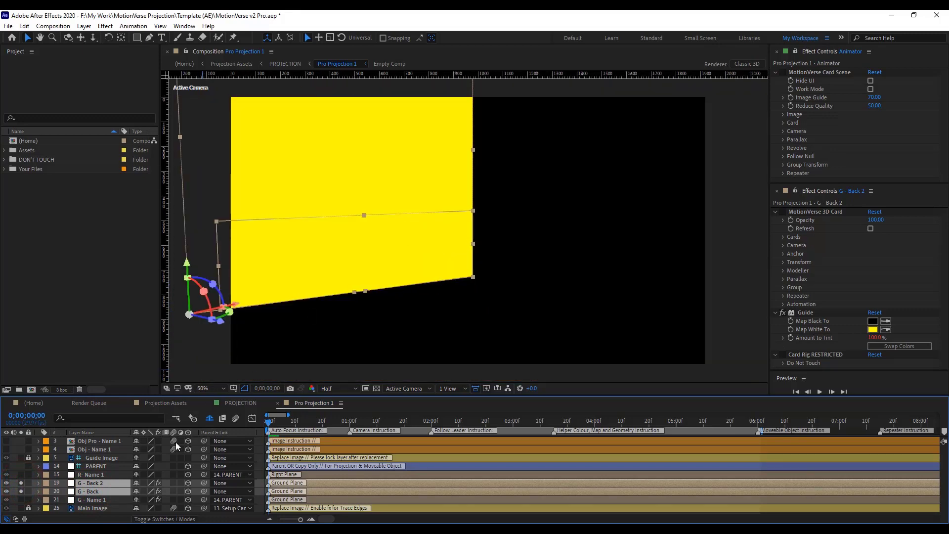
# Set the mode of Mask 1 on G - Back to None
pyautogui.click(87, 491)
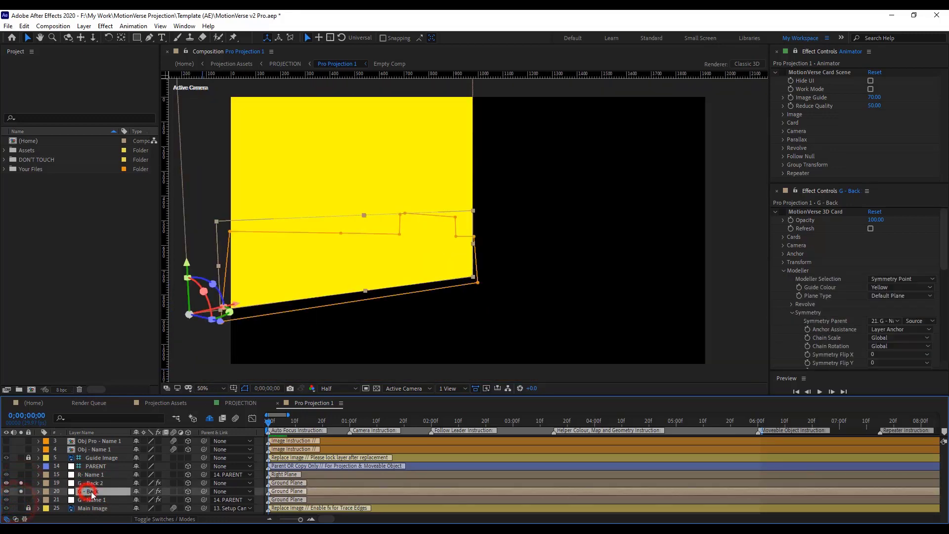
pyautogui.press('m')
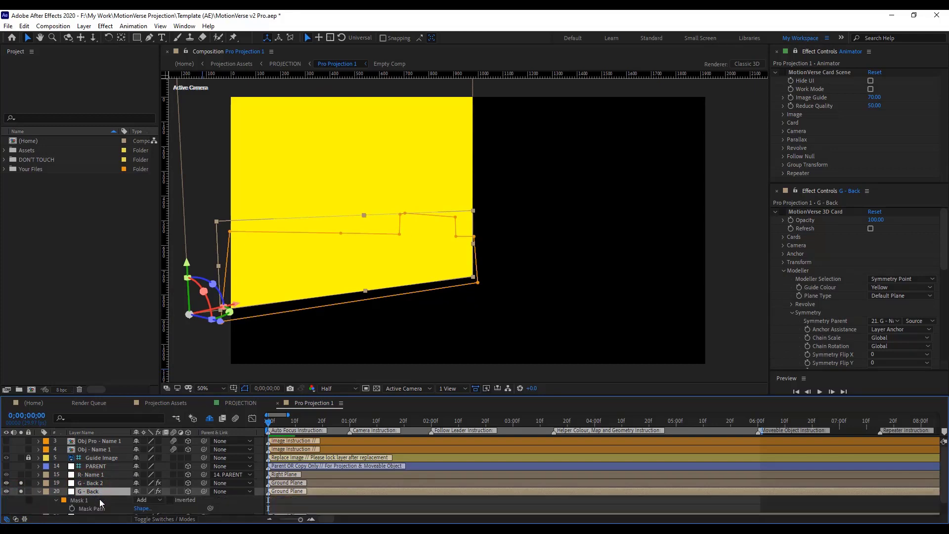
pyautogui.click(146, 503)
pyautogui.click(167, 428)
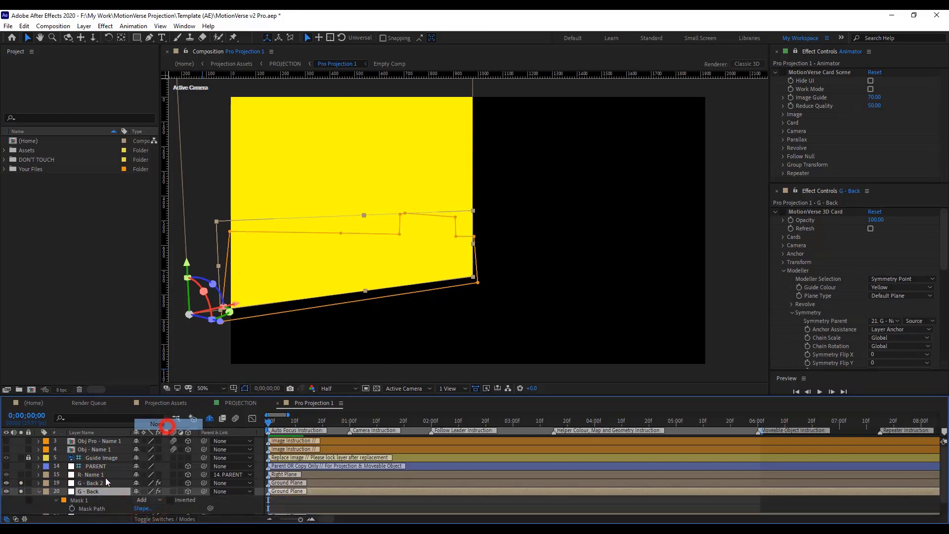
pyautogui.click(39, 492)
# Reset the MotionVerse 3D Card effect on G - Back 2 to its defaults
pyautogui.click(95, 483)
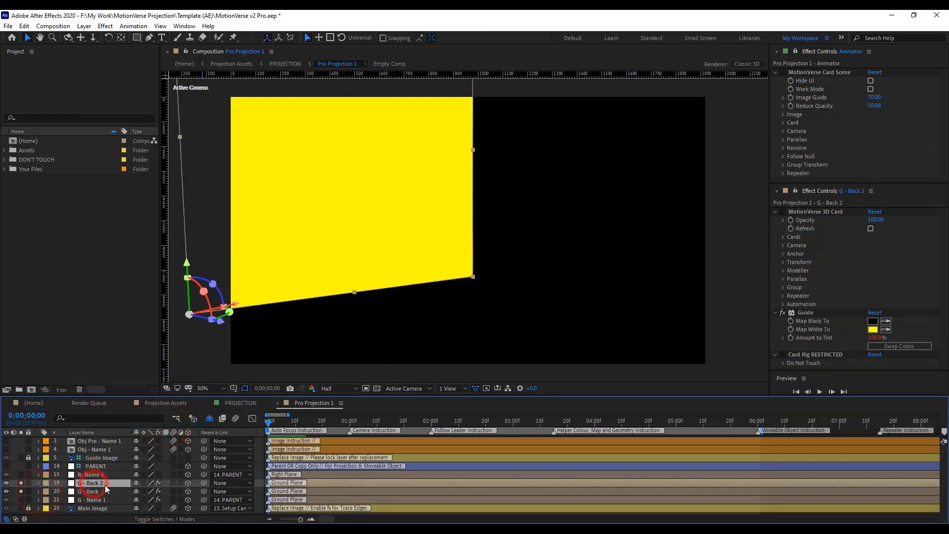
pyautogui.click(874, 212)
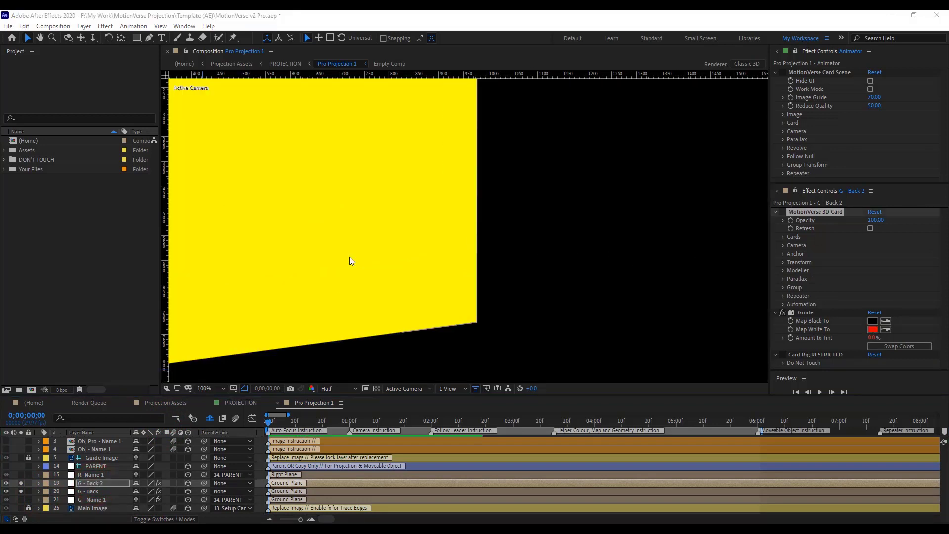
pyautogui.press(',')
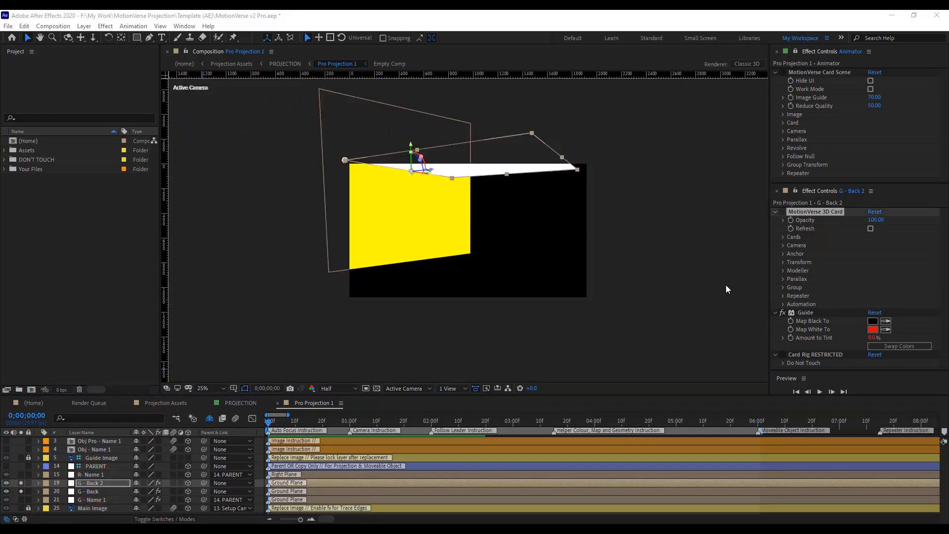
# Set G - Back 2's Modeller Selection to Symmetry Chain
pyautogui.click(784, 271)
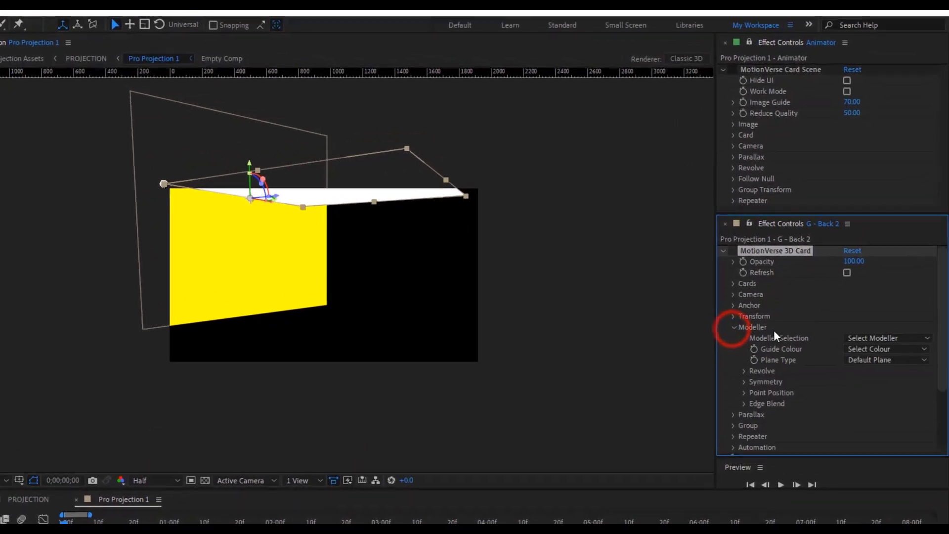
pyautogui.click(864, 360)
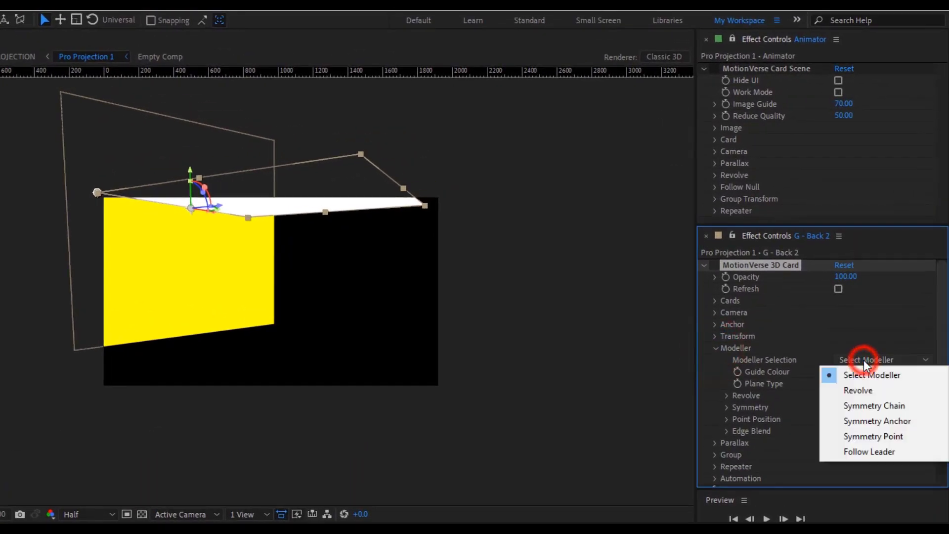
pyautogui.click(886, 404)
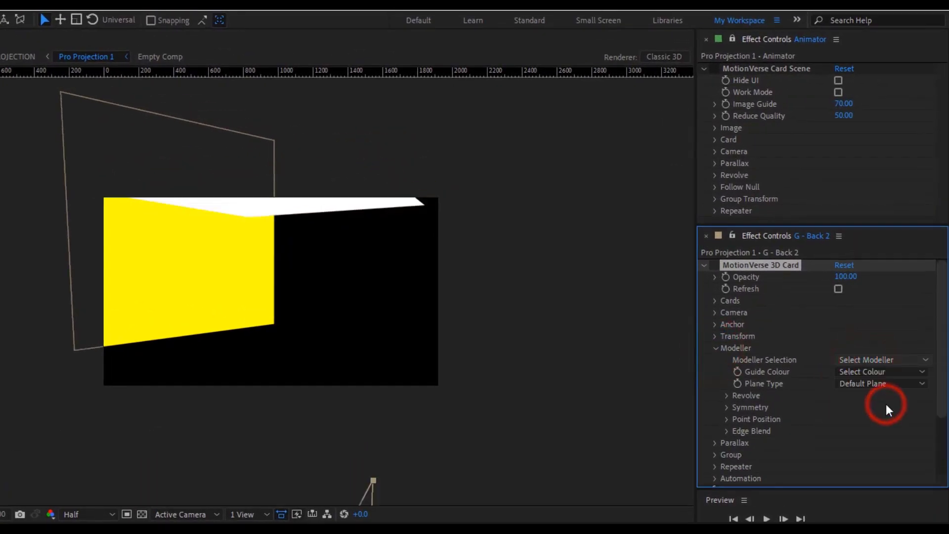
# In G - Back 2's Symmetry settings, set the Symmetry Parent to the G - Back layer
pyautogui.click(727, 408)
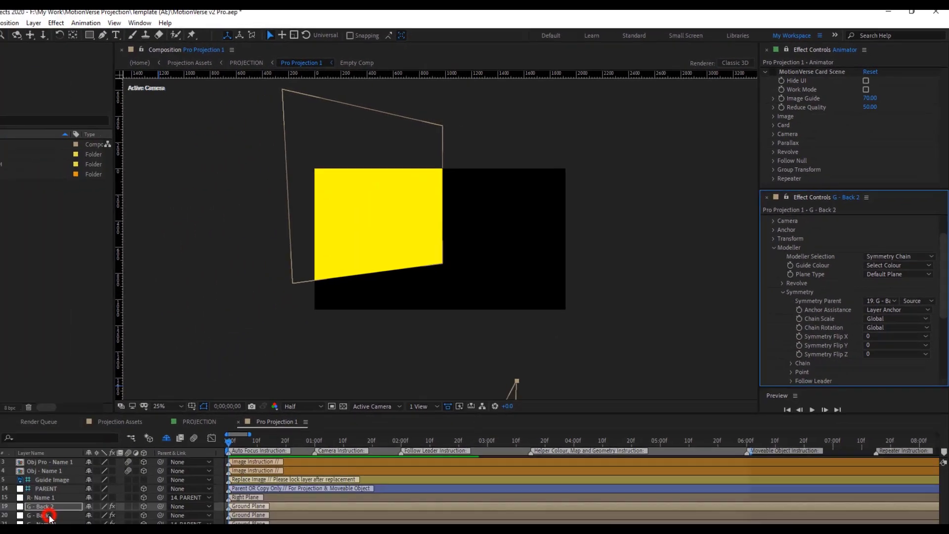
pyautogui.click(95, 506)
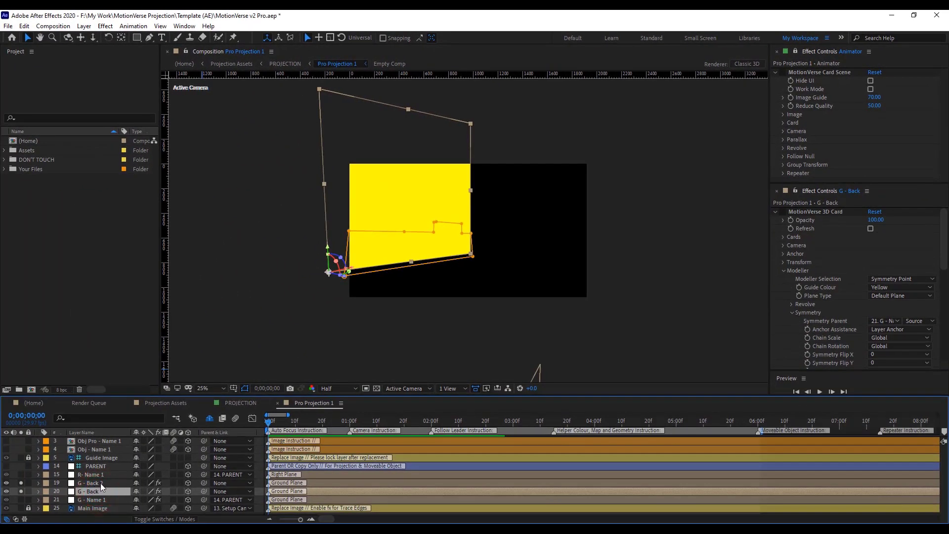
pyautogui.click(102, 483)
pyautogui.click(877, 320)
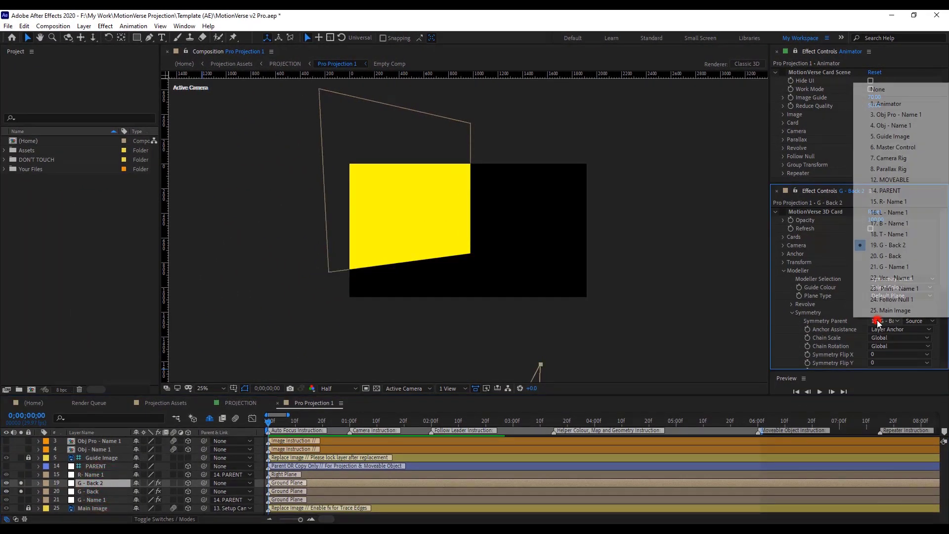
pyautogui.click(888, 255)
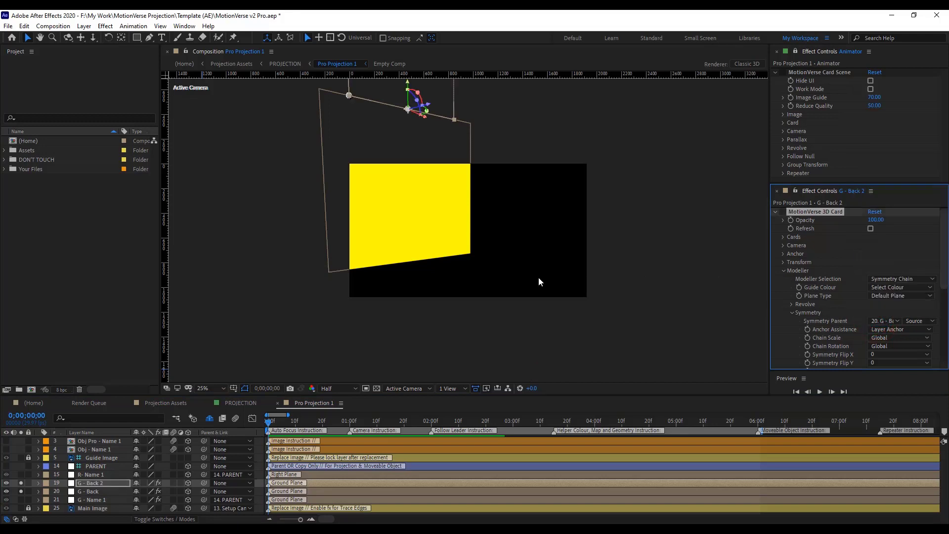
pyautogui.scroll(-2, 435, 206)
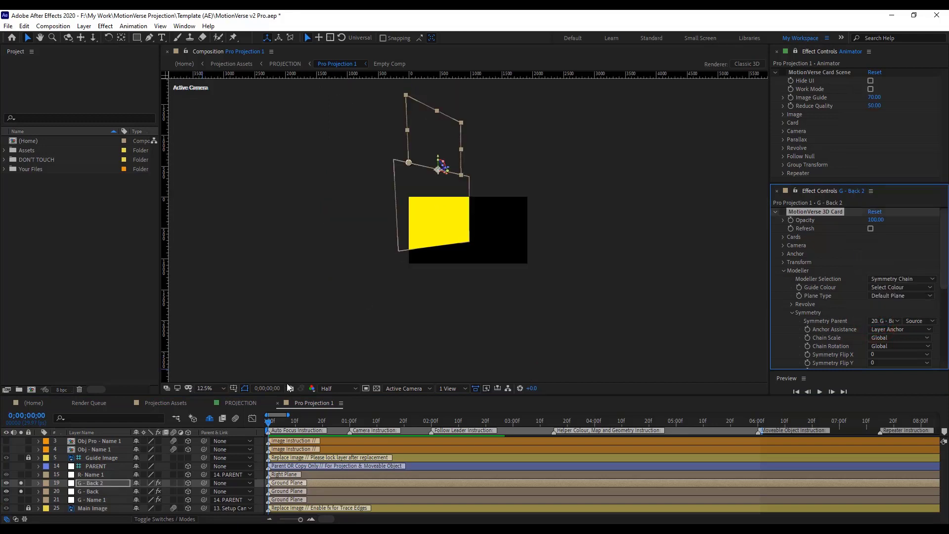
# Set G - Back 2's Anchor Point X to AP Left
pyautogui.click(277, 425)
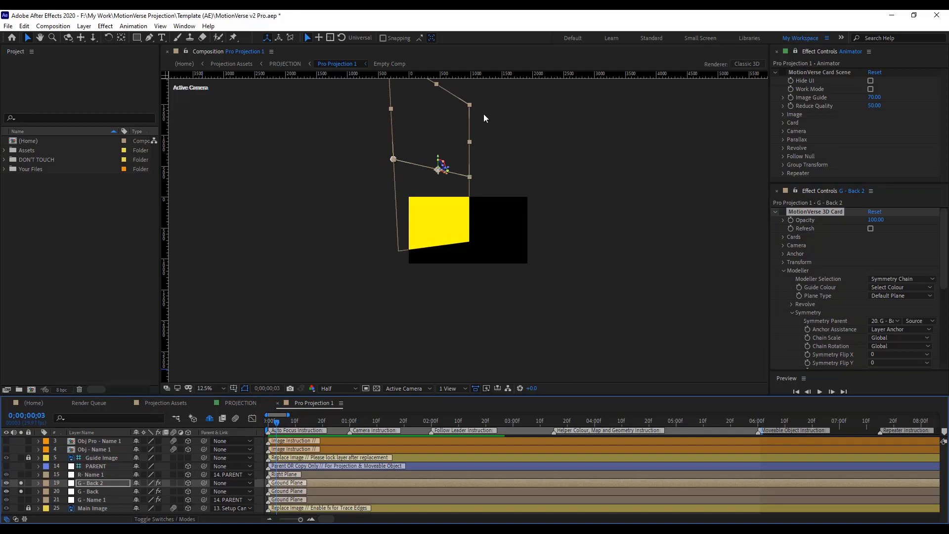
pyautogui.scroll(-4, 812, 321)
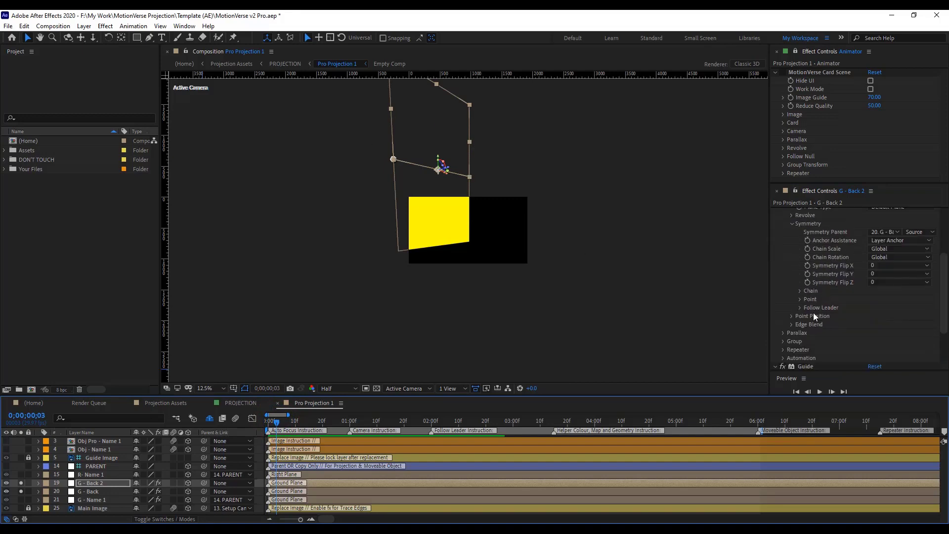
pyautogui.click(799, 290)
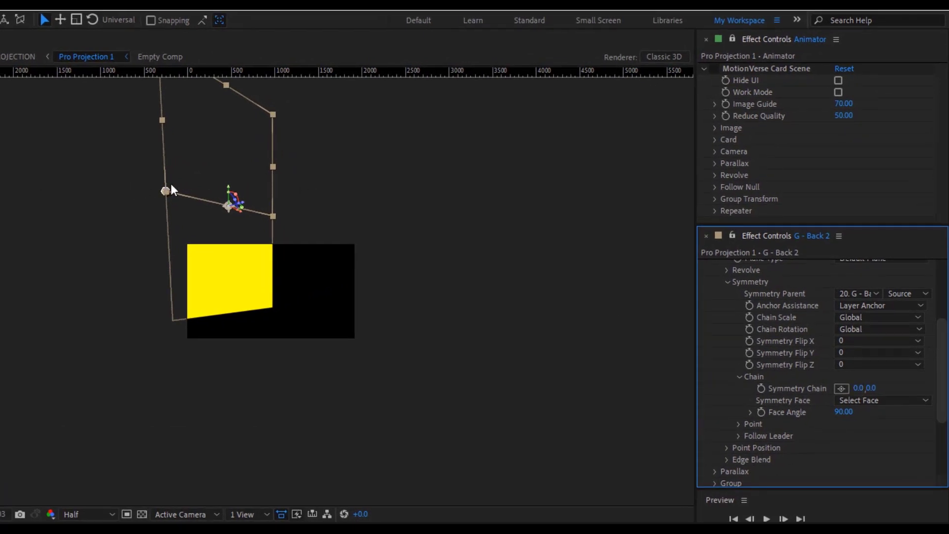
pyautogui.scroll(3, 791, 393)
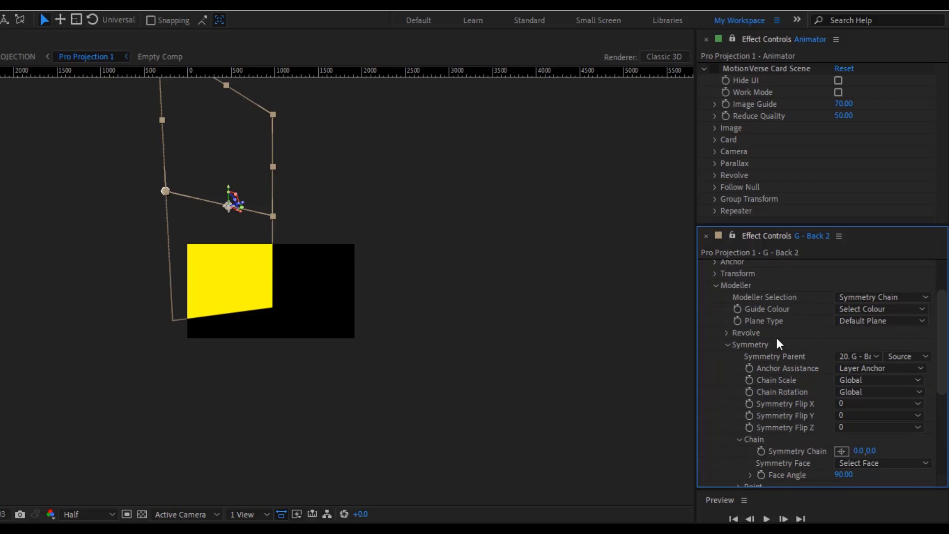
pyautogui.scroll(3, 769, 337)
pyautogui.click(714, 324)
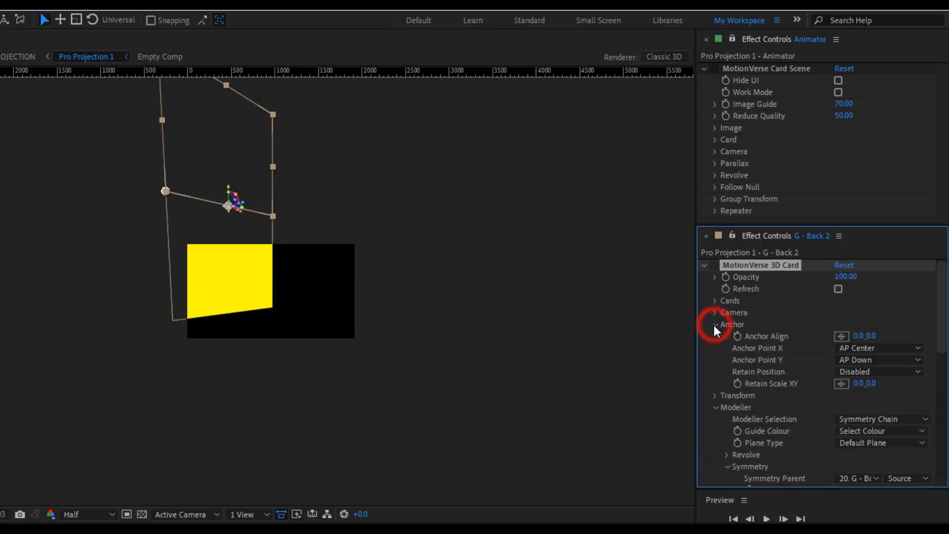
pyautogui.click(885, 349)
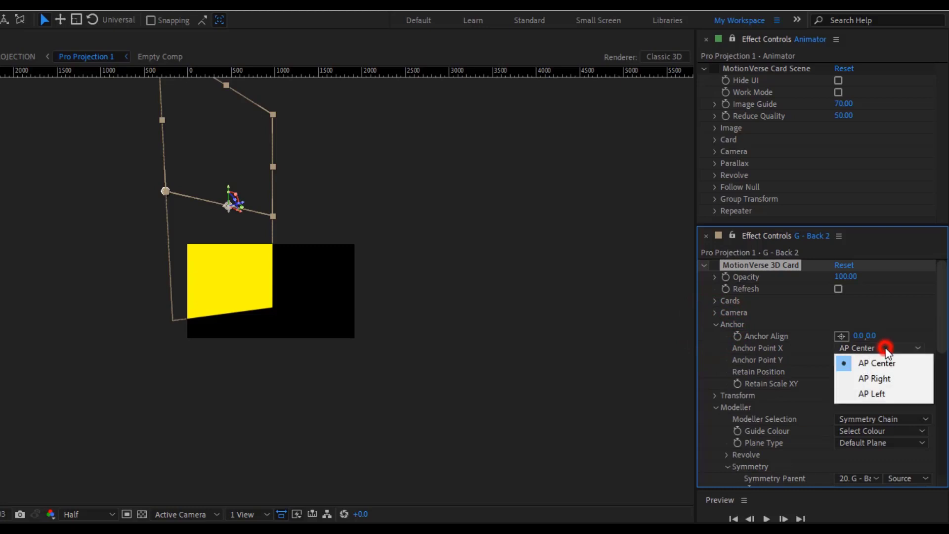
pyautogui.click(876, 393)
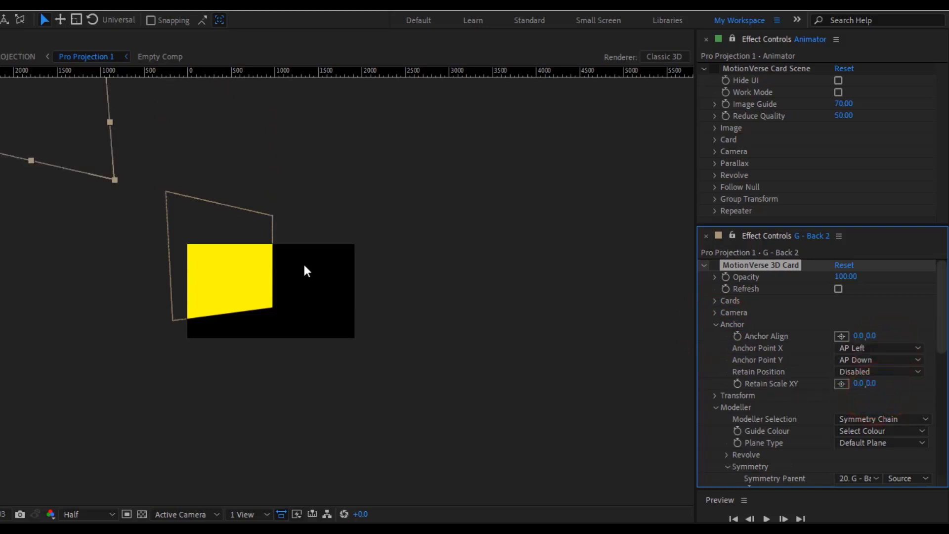
# Set G - Back 2's Symmetry Chain values to -1, -1 and shift the current frame to refresh the plane
pyautogui.scroll(-5, 820, 395)
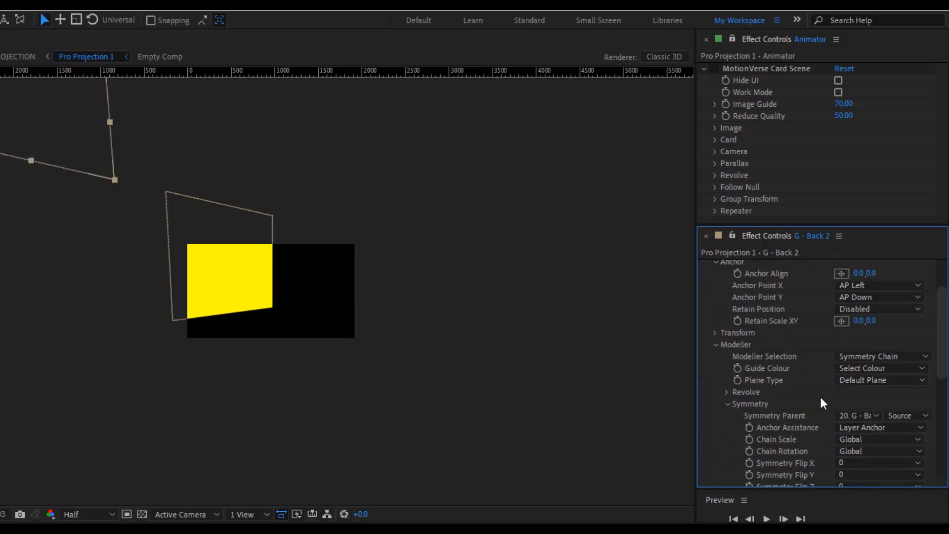
pyautogui.click(855, 447)
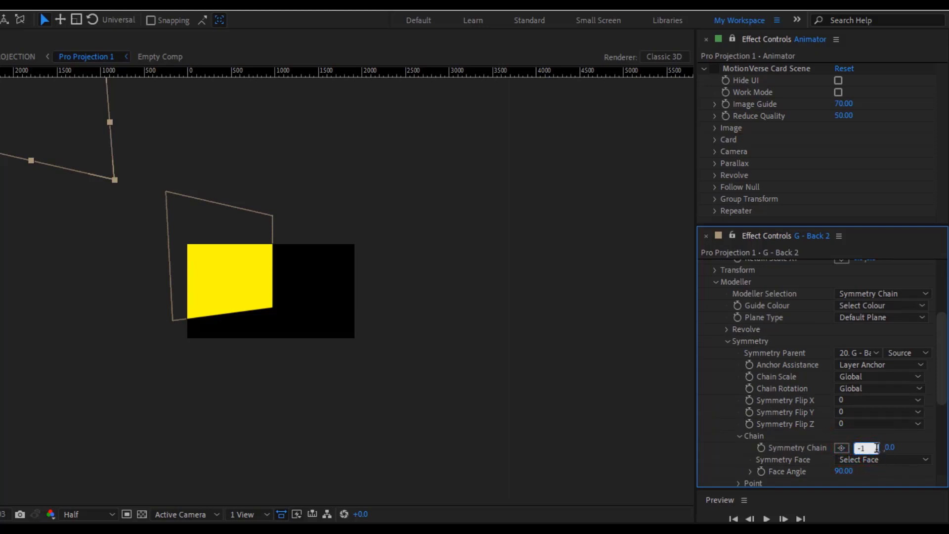
pyautogui.press('Return')
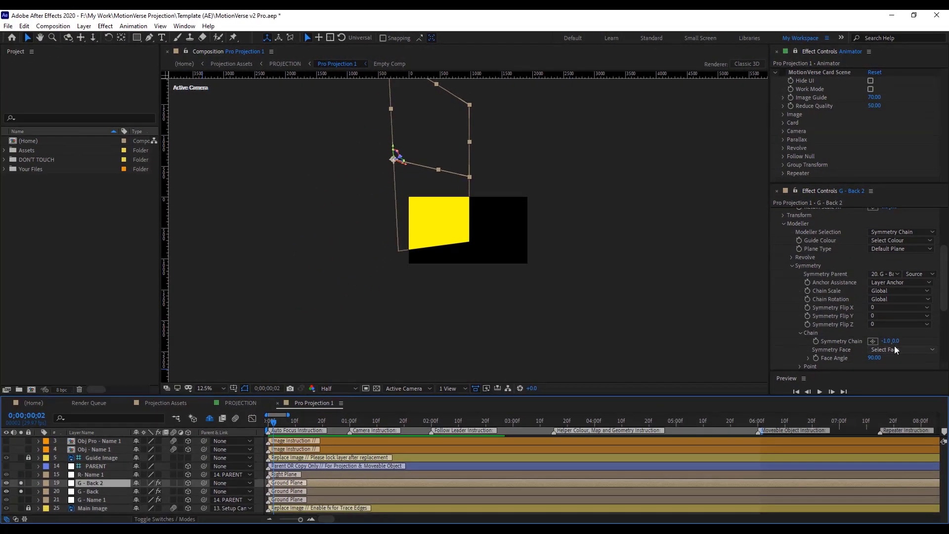
pyautogui.click(896, 341)
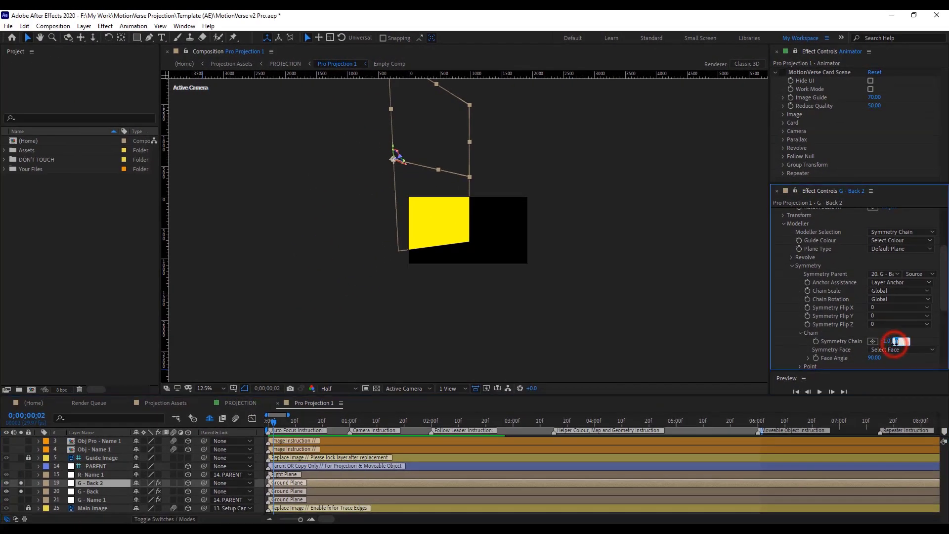
pyautogui.write('-1')
pyautogui.click(793, 352)
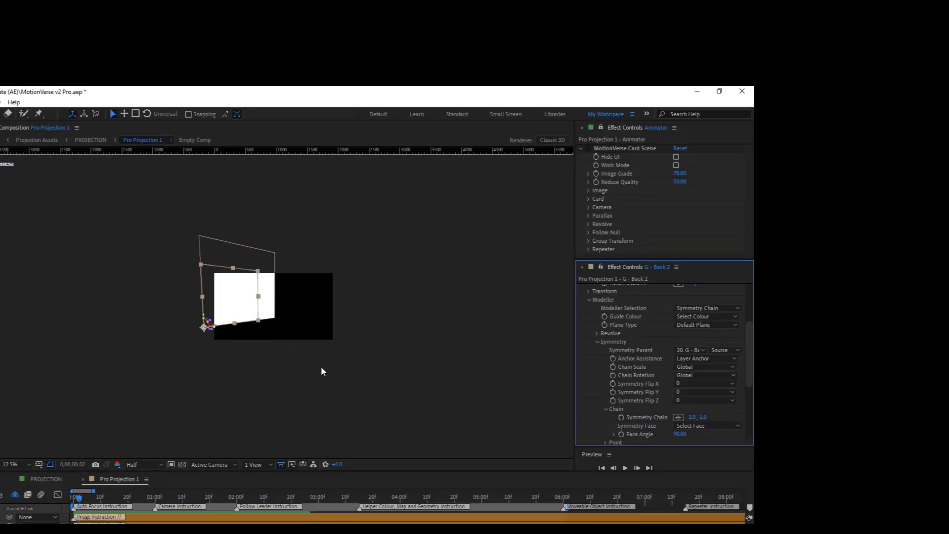
pyautogui.click(76, 498)
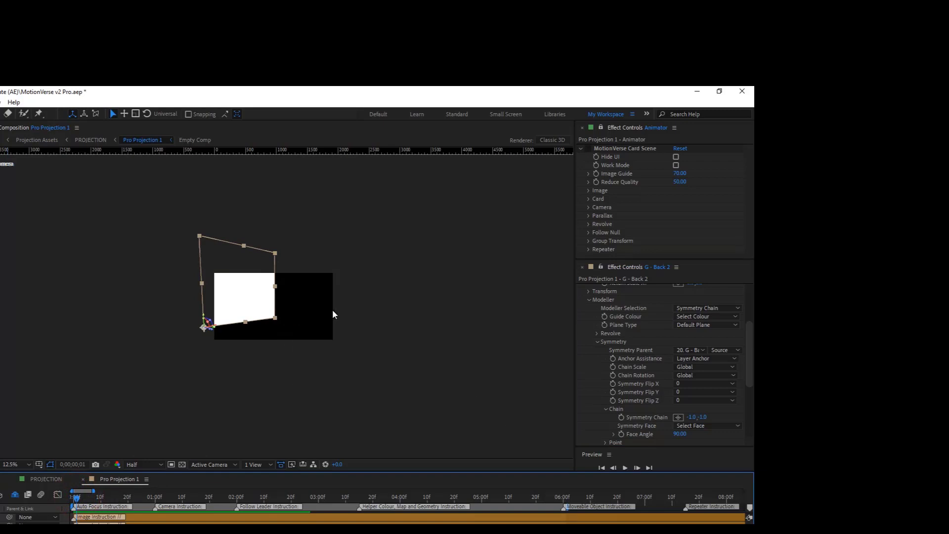
# Set the first Symmetry Chain value of G - Back 2 to -2 and change frame to refresh the plane
pyautogui.click(688, 417)
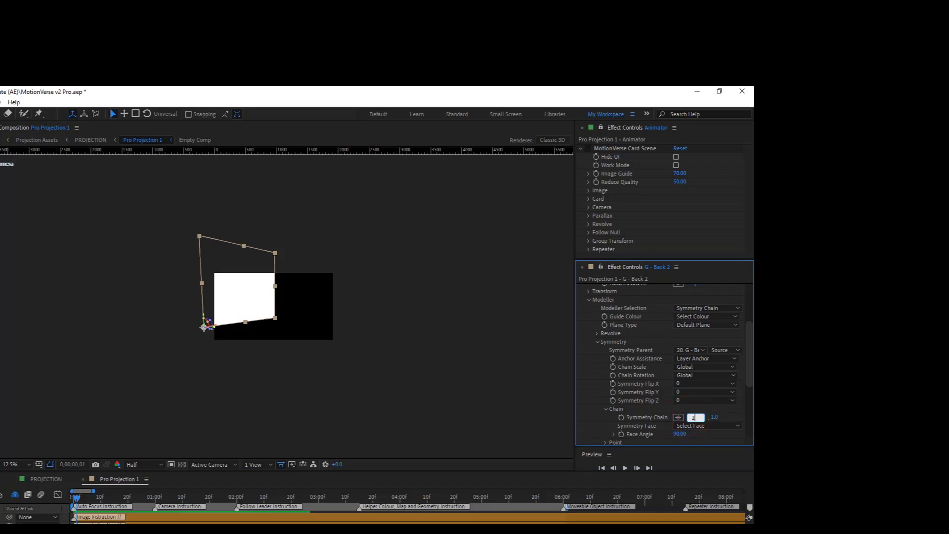
pyautogui.write('-2')
pyautogui.click(604, 426)
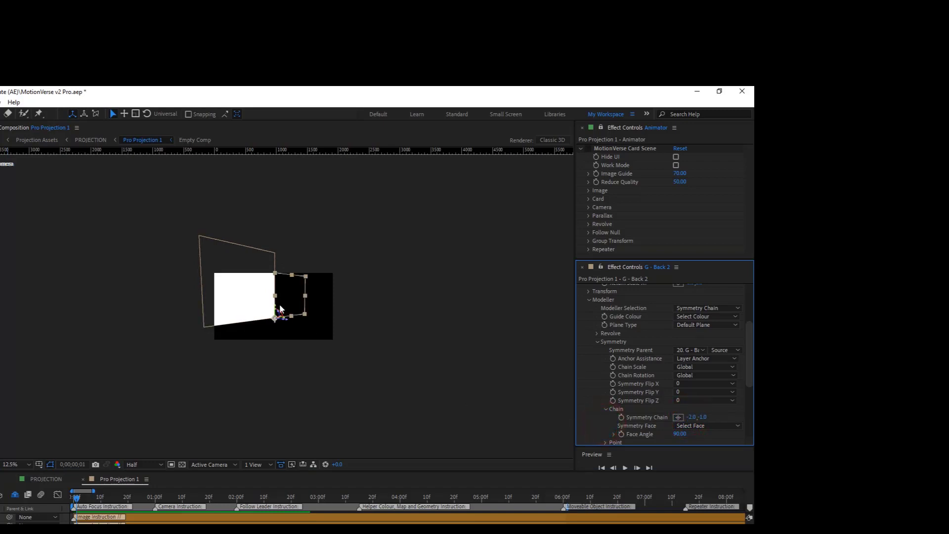
pyautogui.scroll(1, 277, 306)
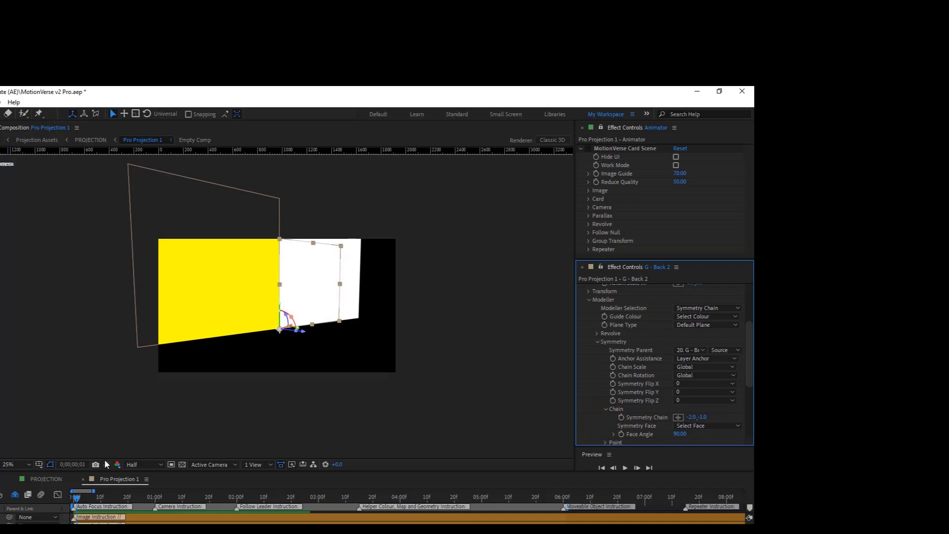
pyautogui.click(85, 500)
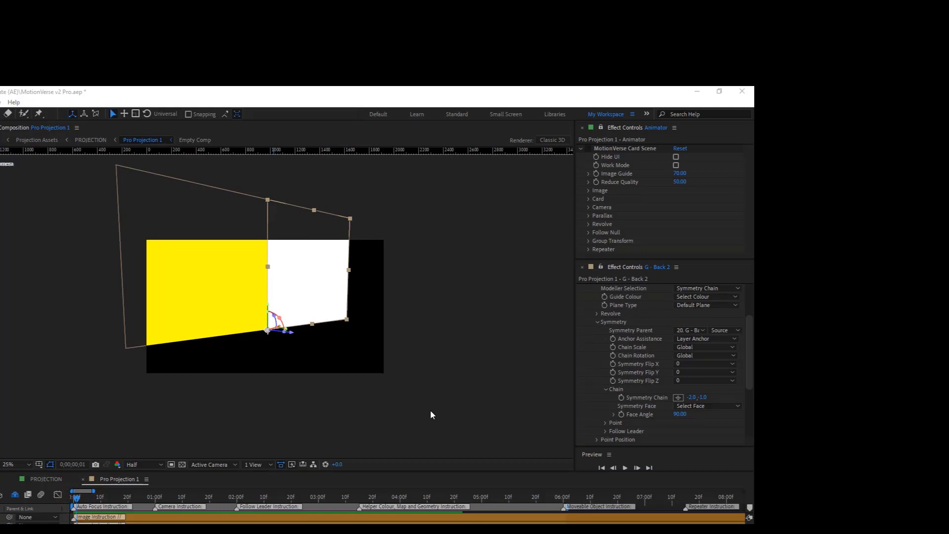
pyautogui.scroll(-1, 279, 344)
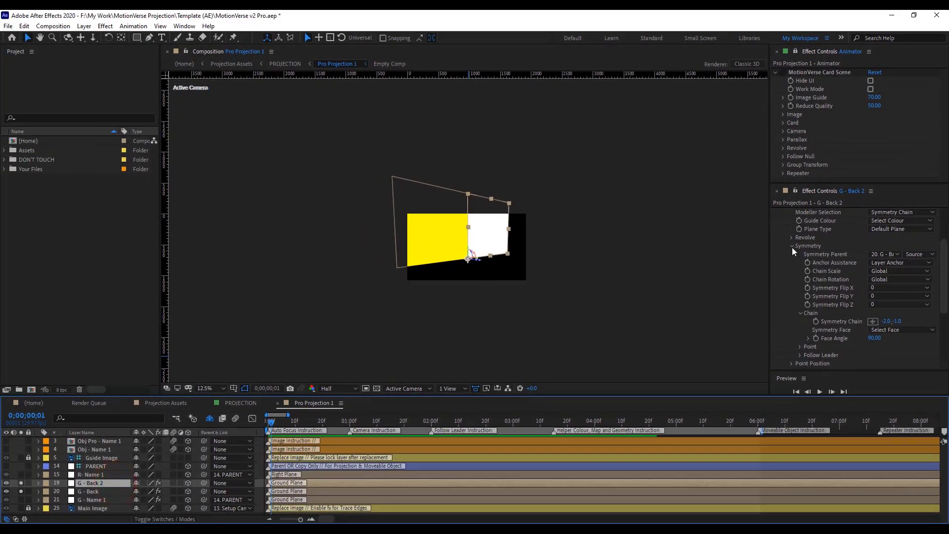
# In G - Back 2's Transform settings, set the Y value of Rotation XY to -45
pyautogui.click(790, 247)
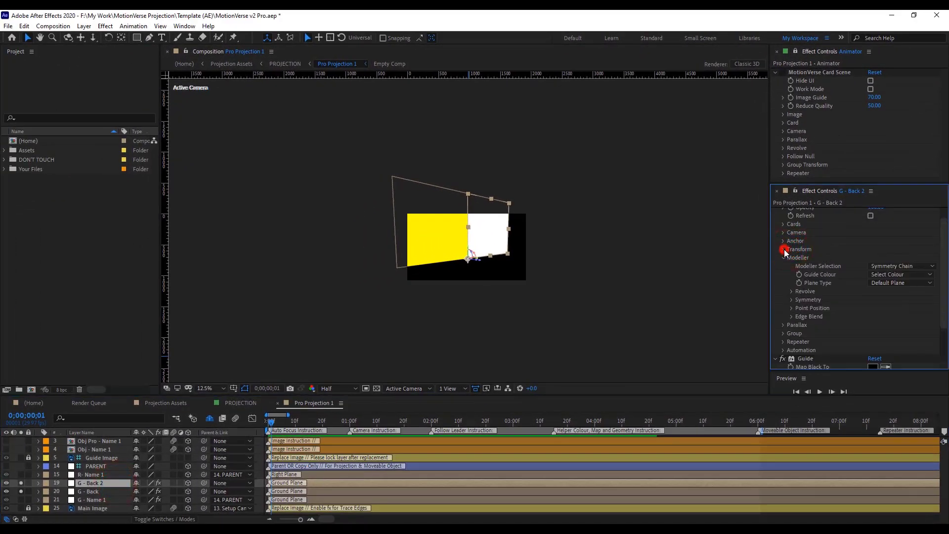
pyautogui.click(783, 249)
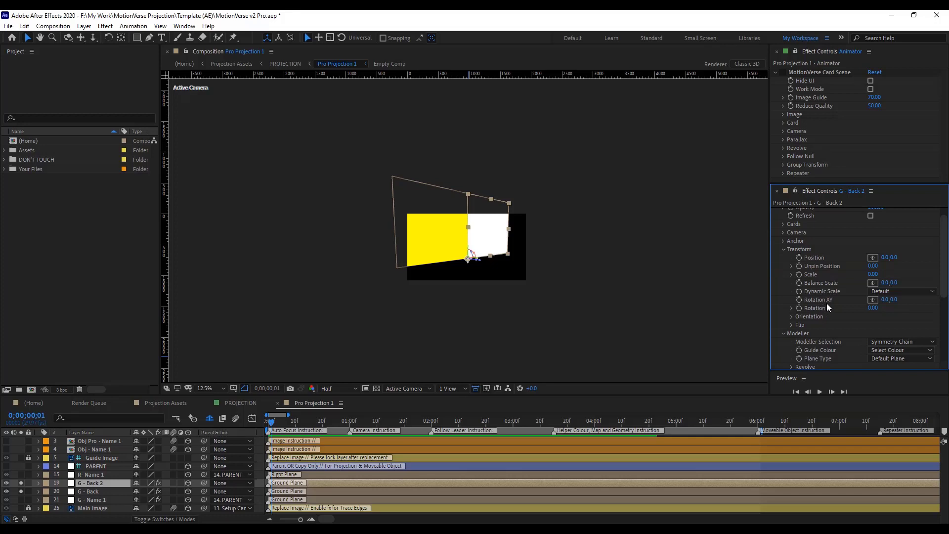
pyautogui.click(892, 300)
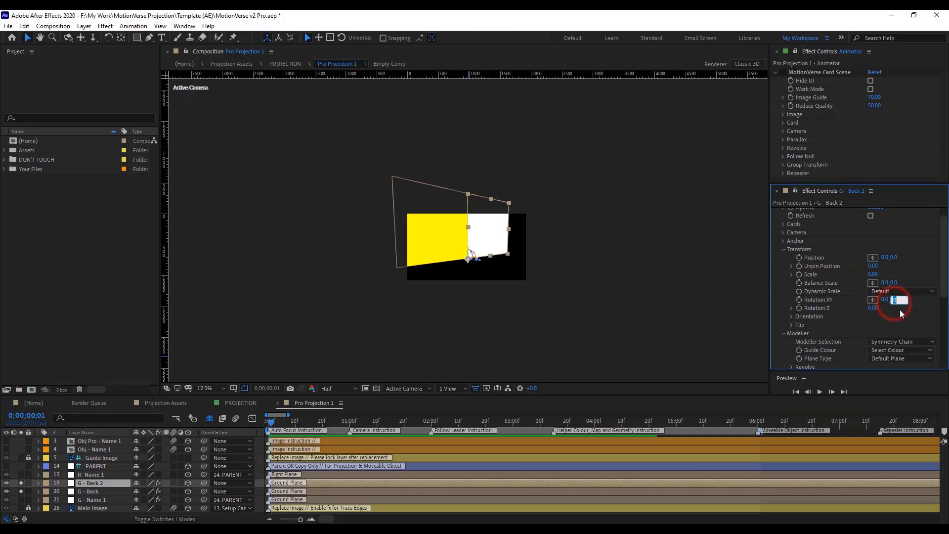
pyautogui.write('45')
pyautogui.click(900, 314)
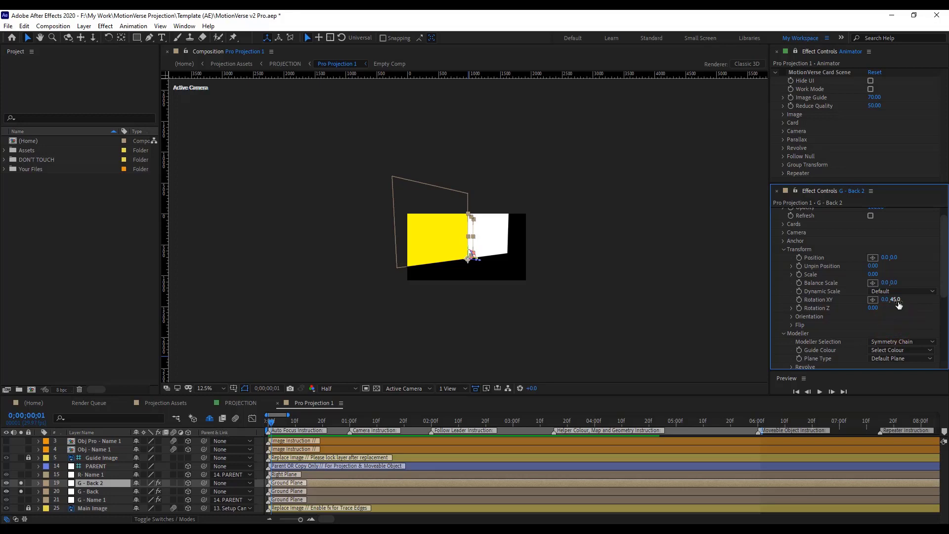
pyautogui.click(897, 300)
pyautogui.write('-45')
pyautogui.click(900, 313)
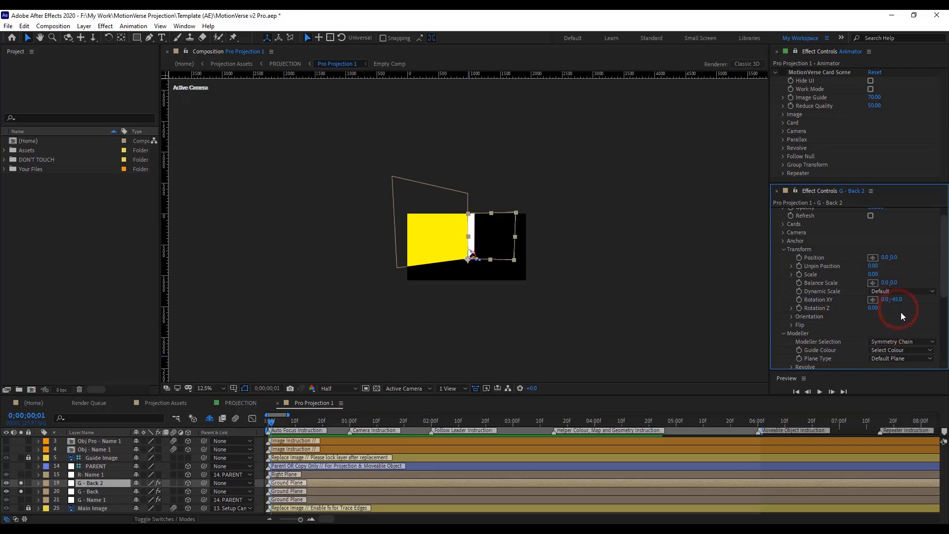
# Duplicate the G - Back 2 layer and open the Symmetry Parent choices of the duplicate
pyautogui.click(96, 483)
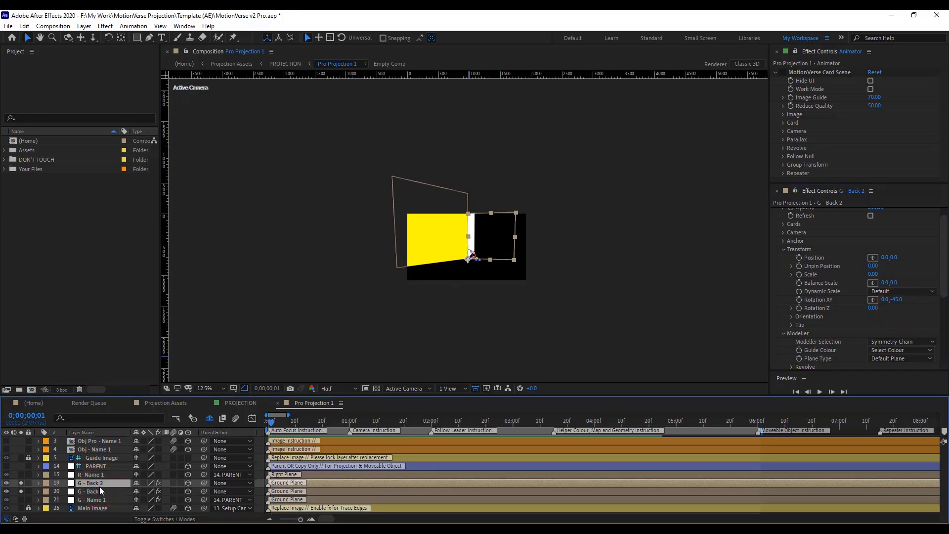
pyautogui.hotkey('ctrl', 'd')
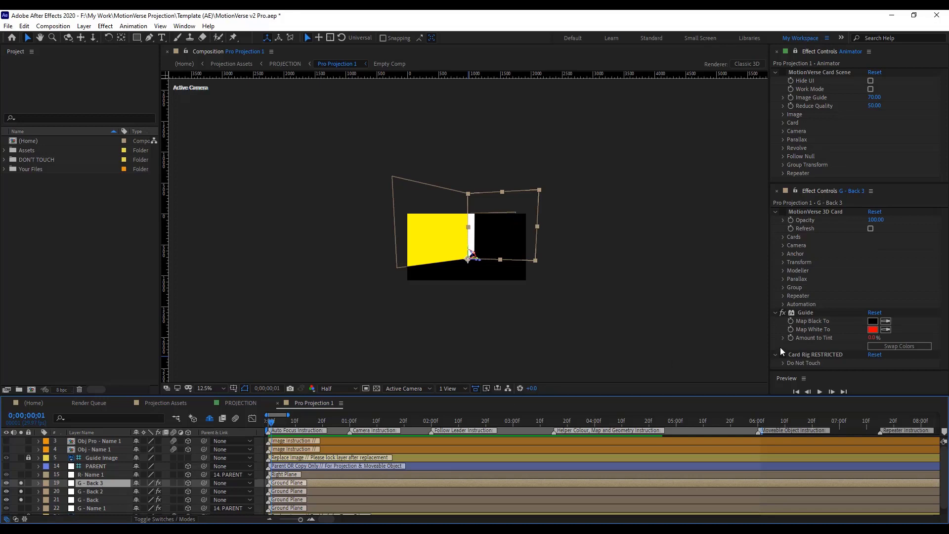
pyautogui.click(782, 271)
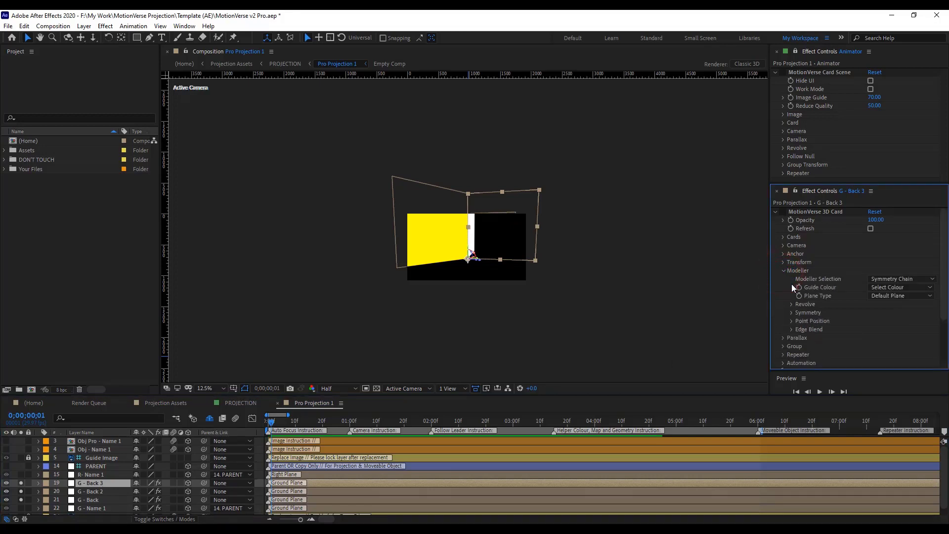
pyautogui.click(791, 312)
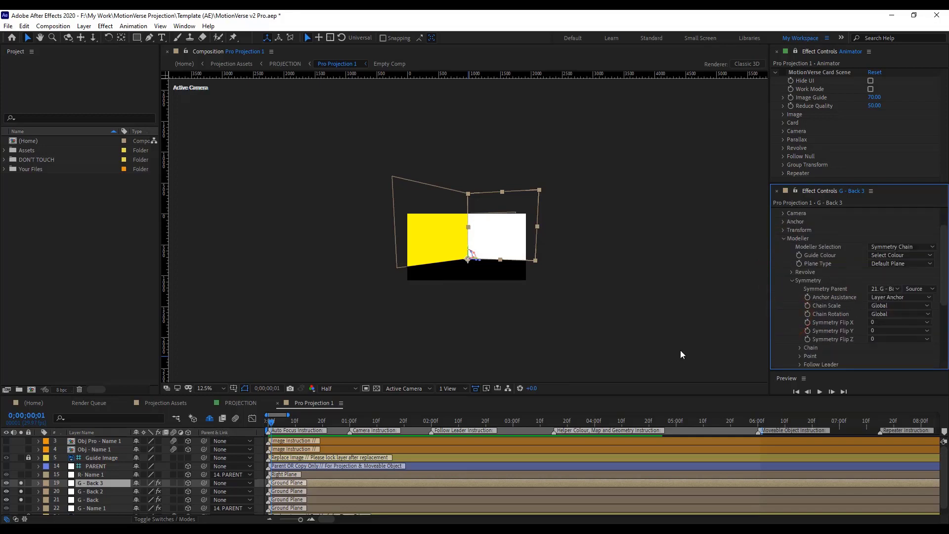
pyautogui.click(90, 492)
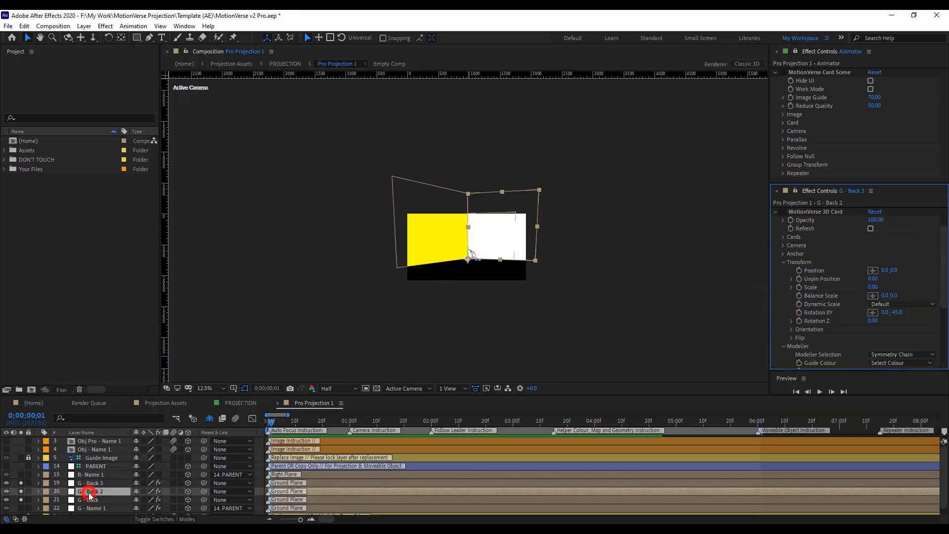
pyautogui.click(91, 483)
pyautogui.click(887, 321)
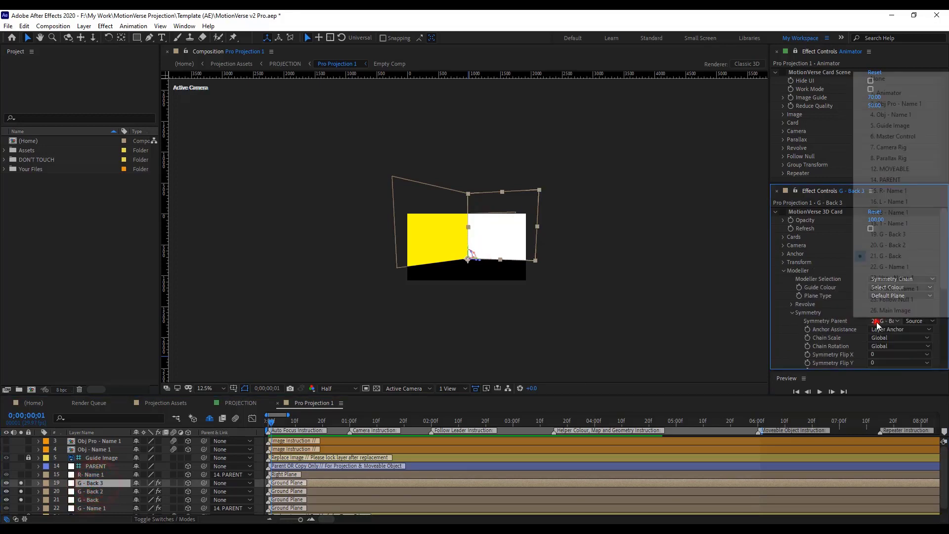
# Set the Symmetry Parent of layer G - Back 3 to G - Back 2 and duplicate G - Back 3
pyautogui.click(888, 245)
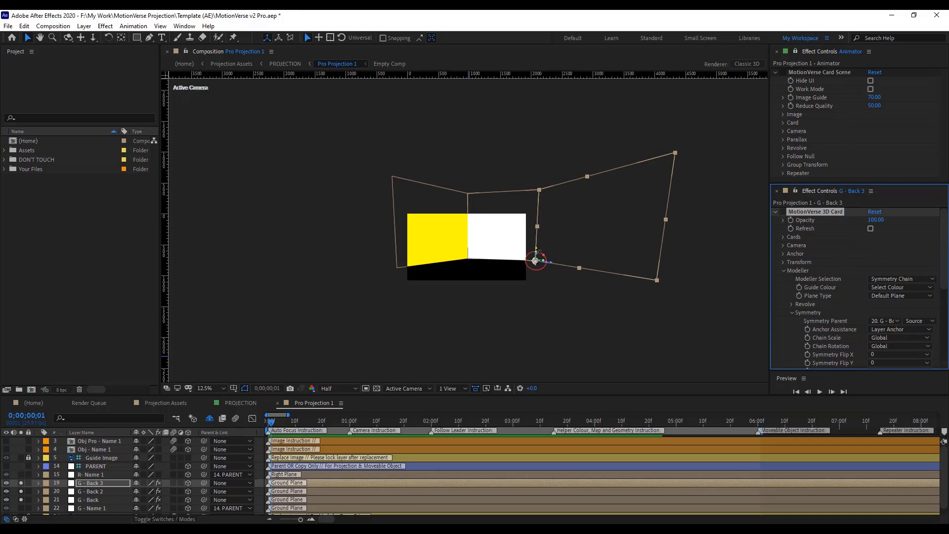
pyautogui.click(102, 484)
pyautogui.hotkey('ctrl', 'd')
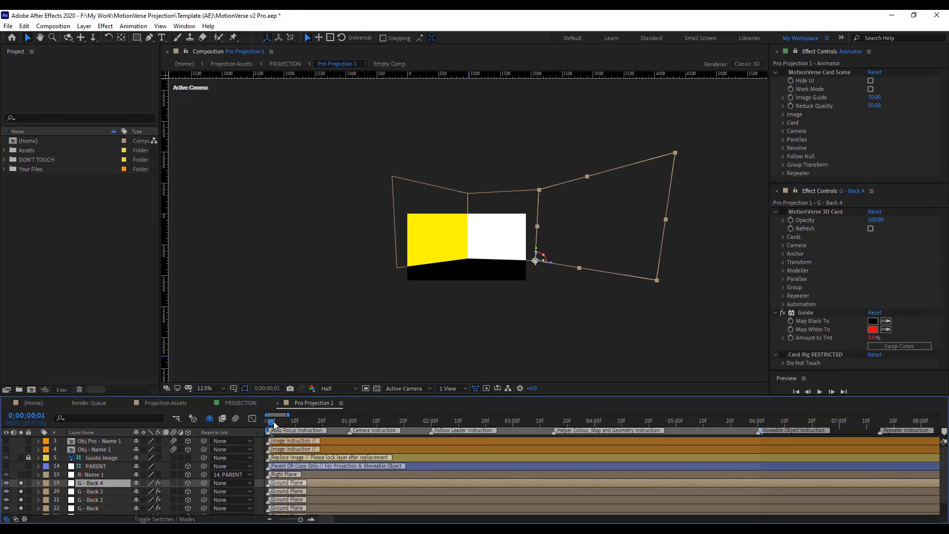
# Set the Symmetry Parent of the G - Back 4 layer to G - Back 3 in its Modeller Symmetry settings
pyautogui.click(784, 271)
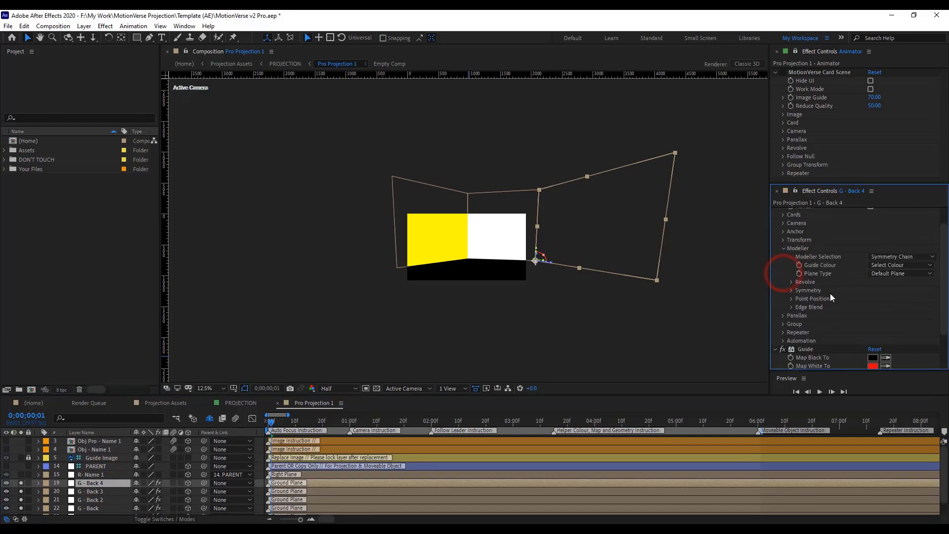
pyautogui.click(792, 291)
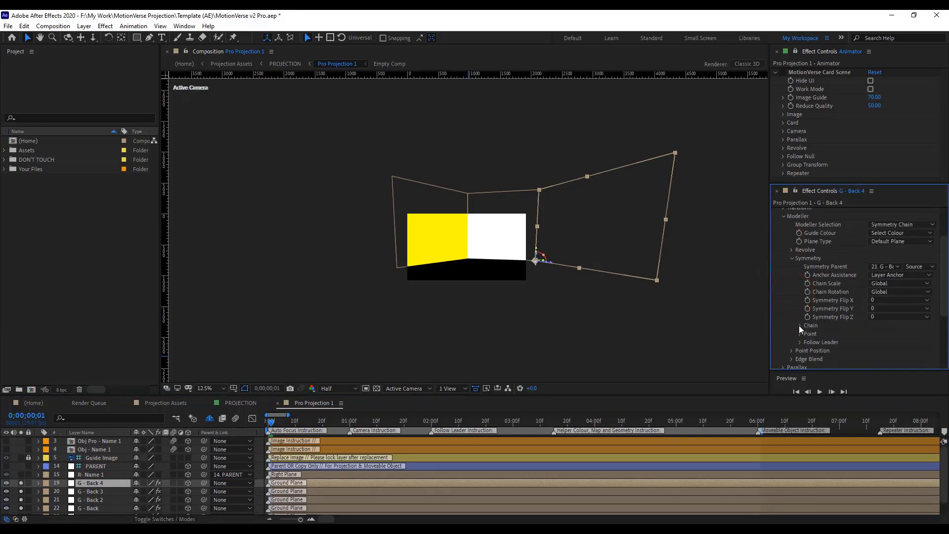
pyautogui.click(885, 266)
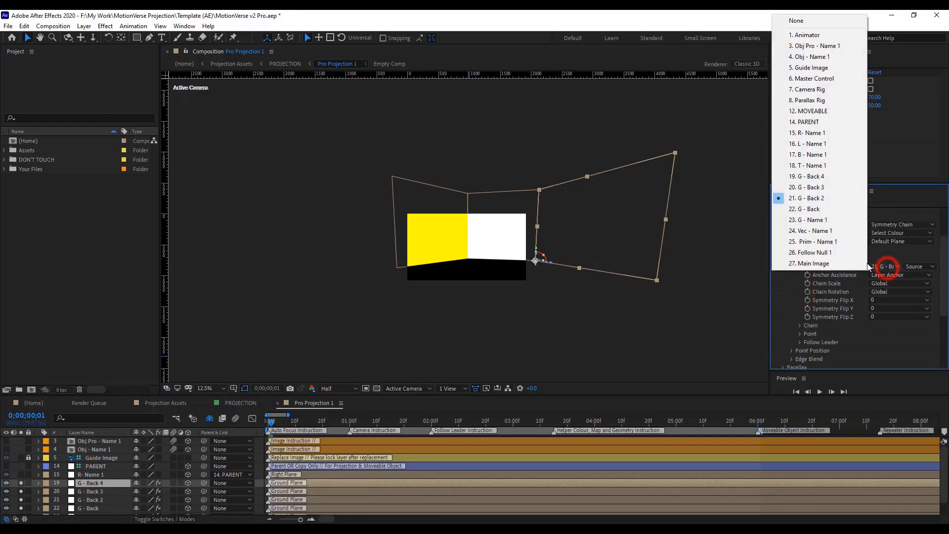
pyautogui.click(828, 188)
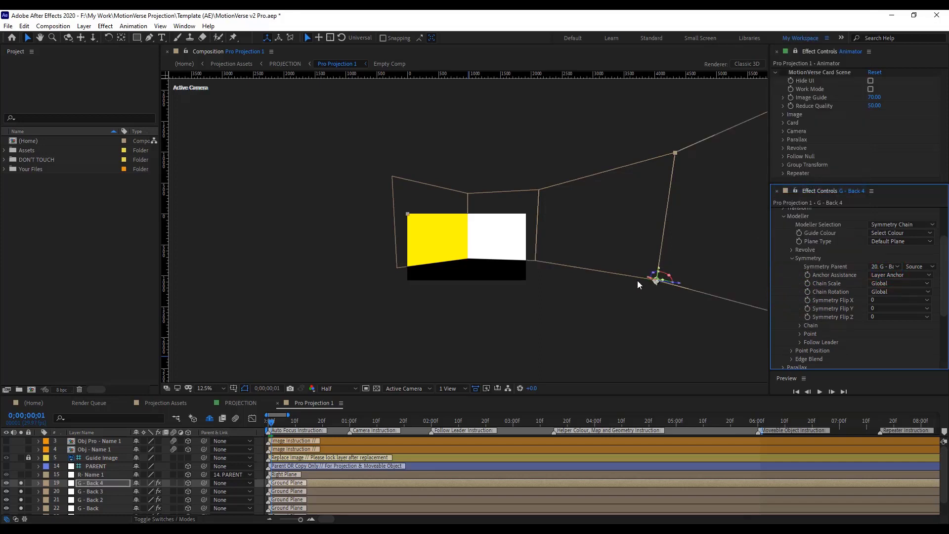
pyautogui.press(',')
pyautogui.press(',')
pyautogui.press('.')
pyautogui.press('.')
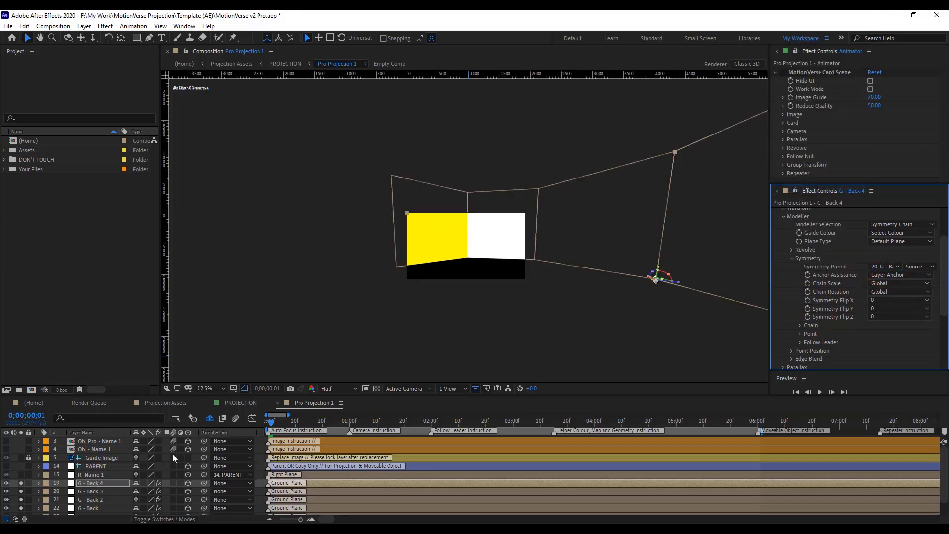
# Set the Y rotation of the G - Back 3 layer to 45 in its 3D Card transform settings
pyautogui.click(94, 492)
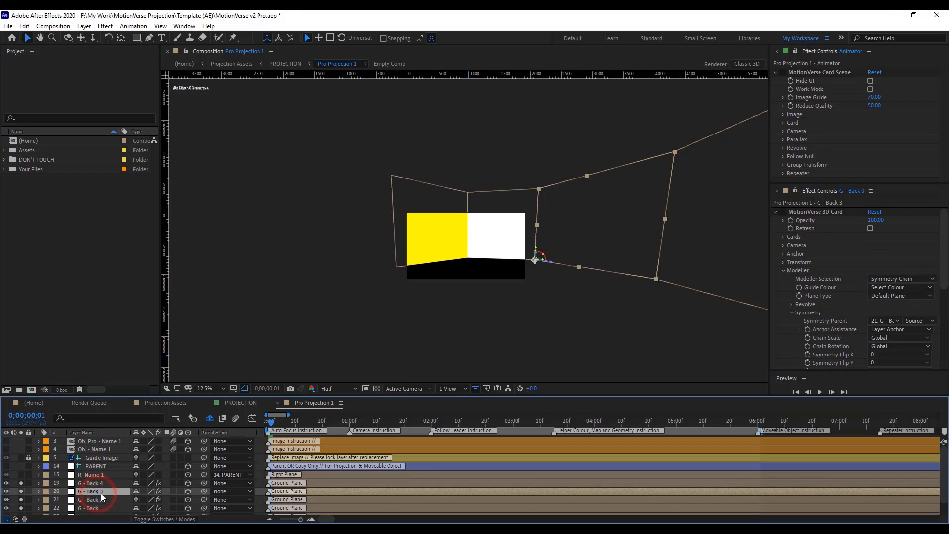
pyautogui.click(784, 263)
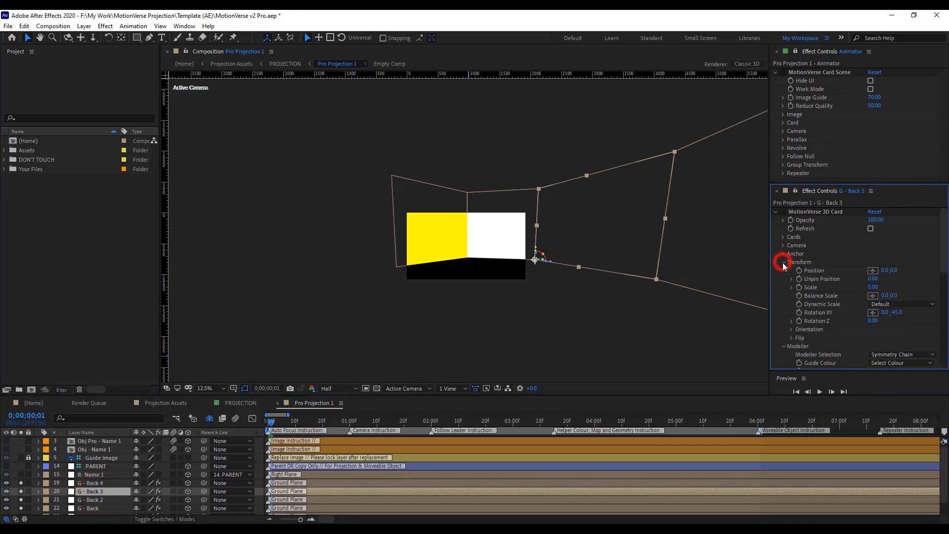
pyautogui.click(898, 312)
pyautogui.write('45')
pyautogui.click(928, 327)
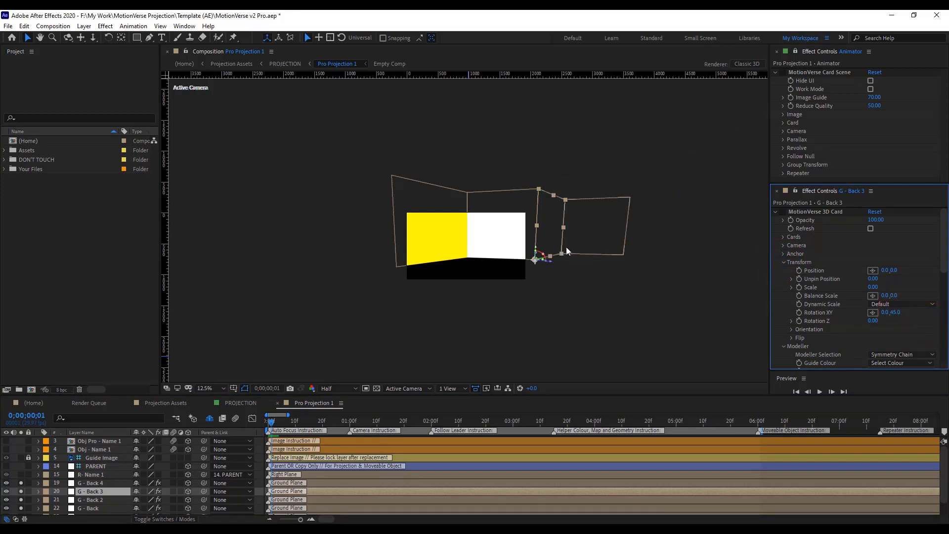
# Set the Y rotation of the G - Back 2 layer to 25
pyautogui.click(95, 500)
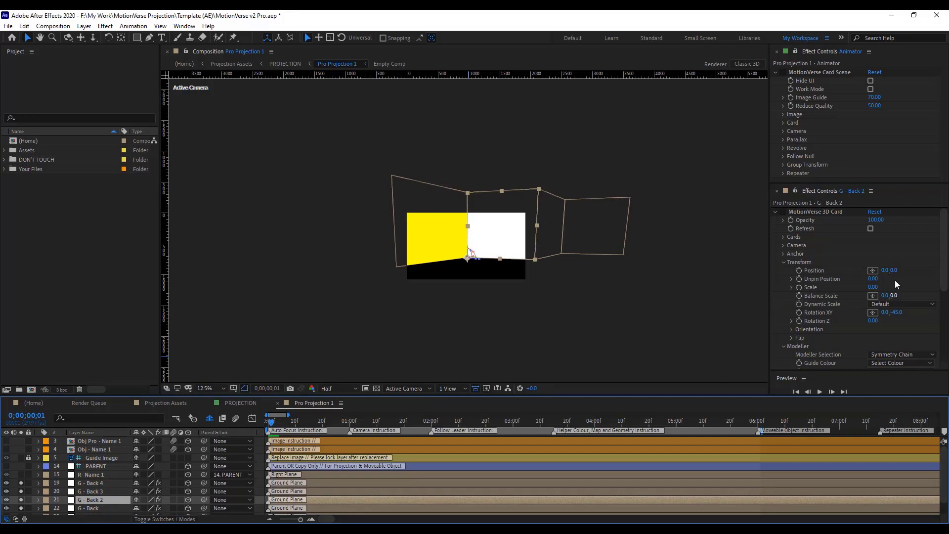
pyautogui.click(897, 312)
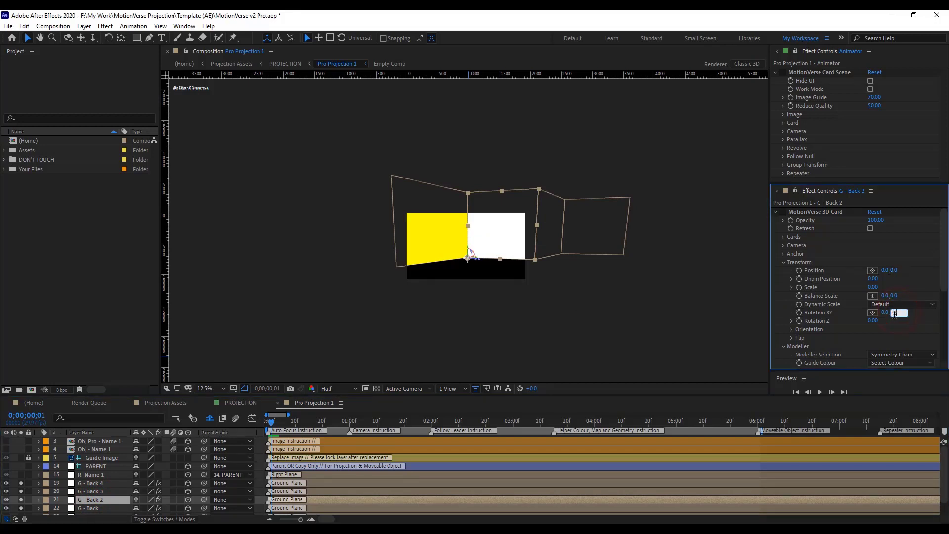
pyautogui.write('25')
pyautogui.click(883, 331)
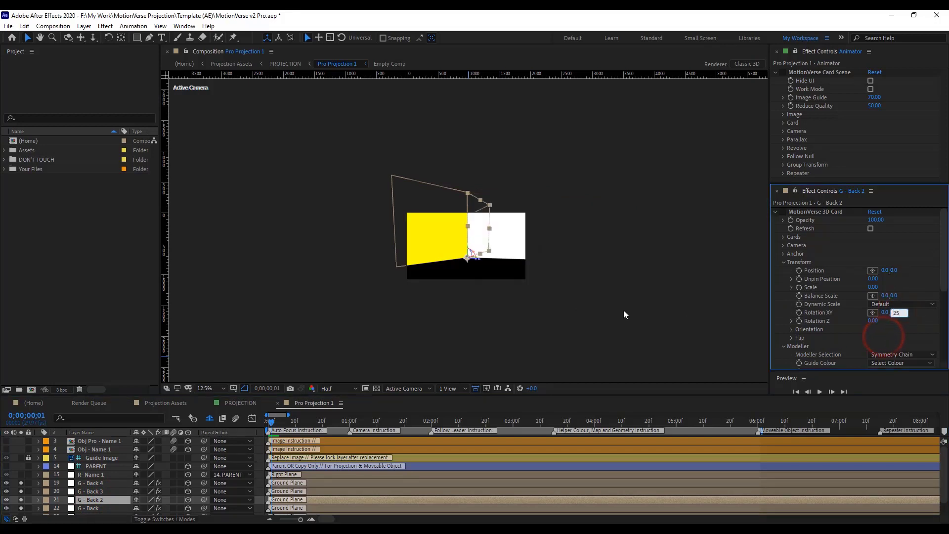
pyautogui.press('Return')
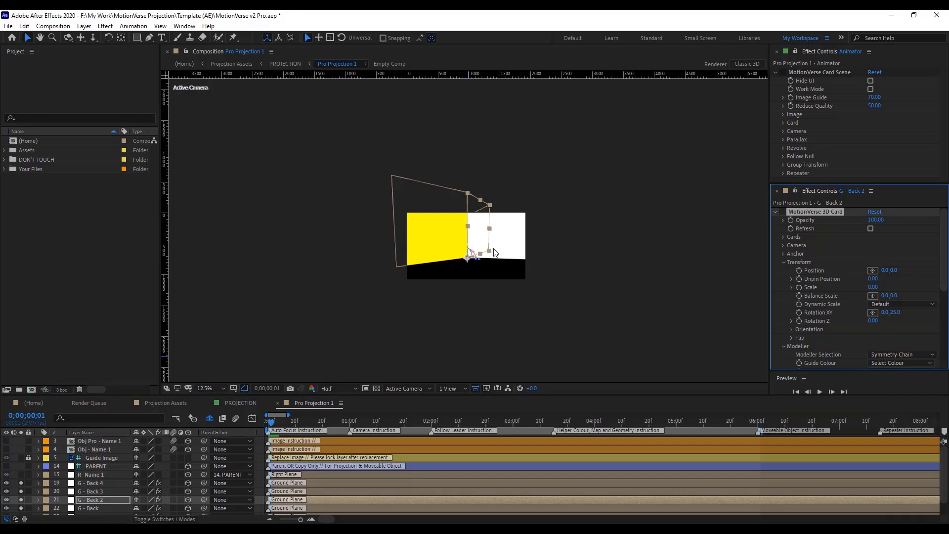
# Increase the Y rotation of the G - Back 2 layer to 29 and deselect the layer
pyautogui.moveTo(896, 314); pyautogui.dragTo(898, 315)
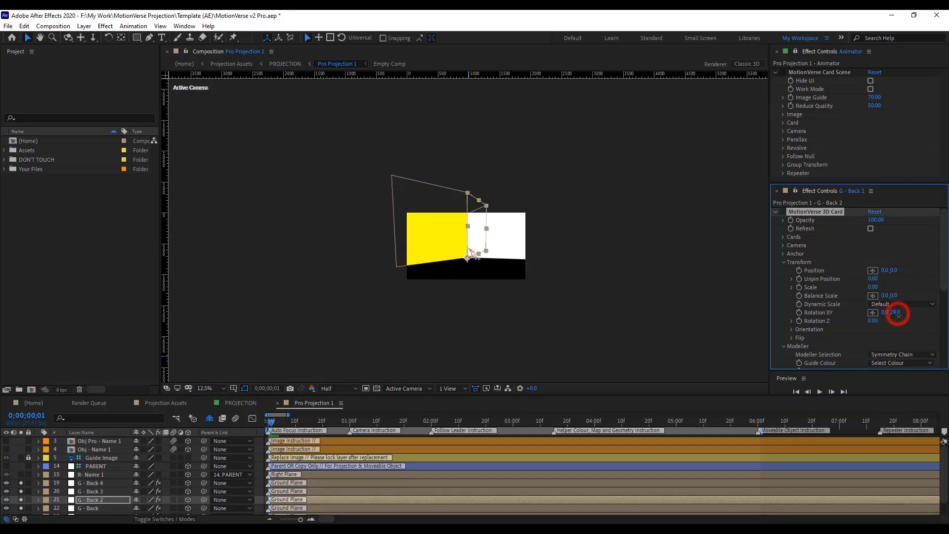
pyautogui.press('-')
pyautogui.press('v')
pyautogui.press('v')
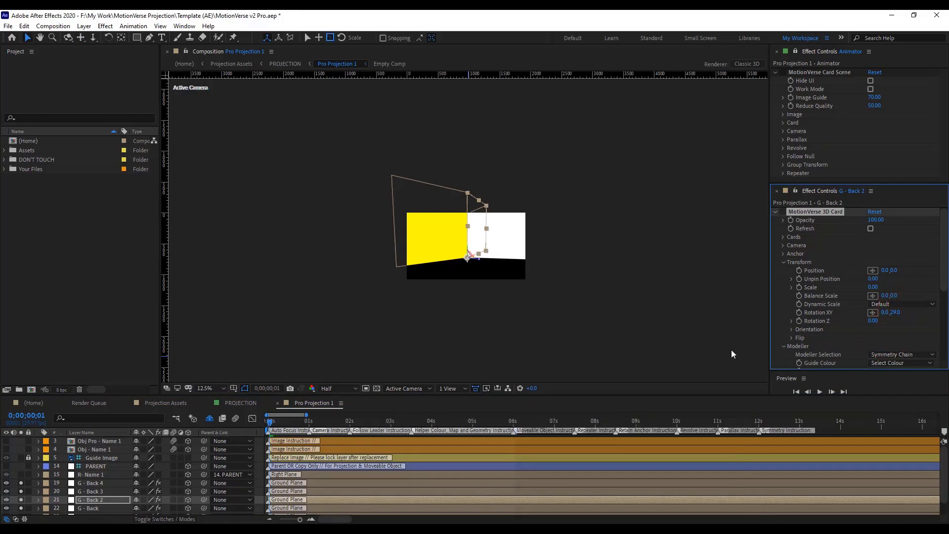
pyautogui.click(731, 352)
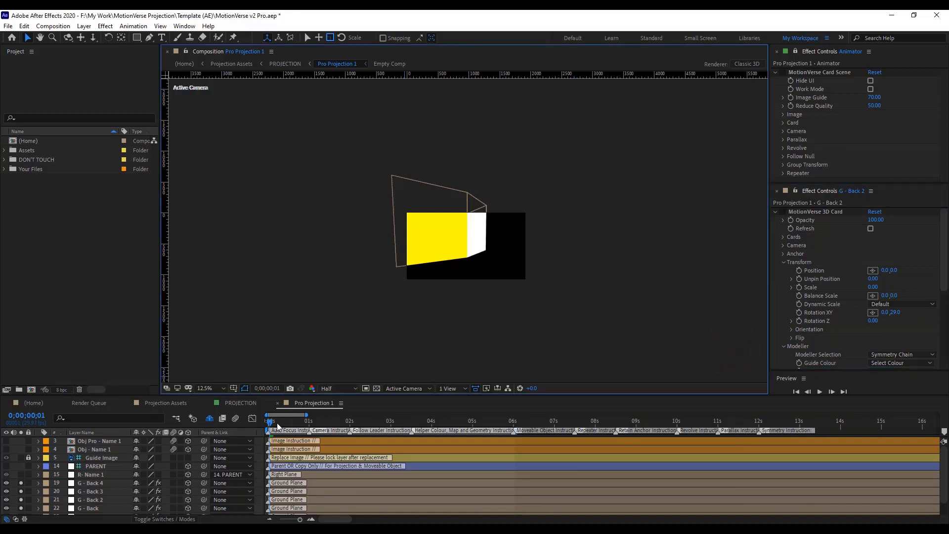
# Set the Y rotation of the G - Back 2 layer to -25
pyautogui.click(895, 312)
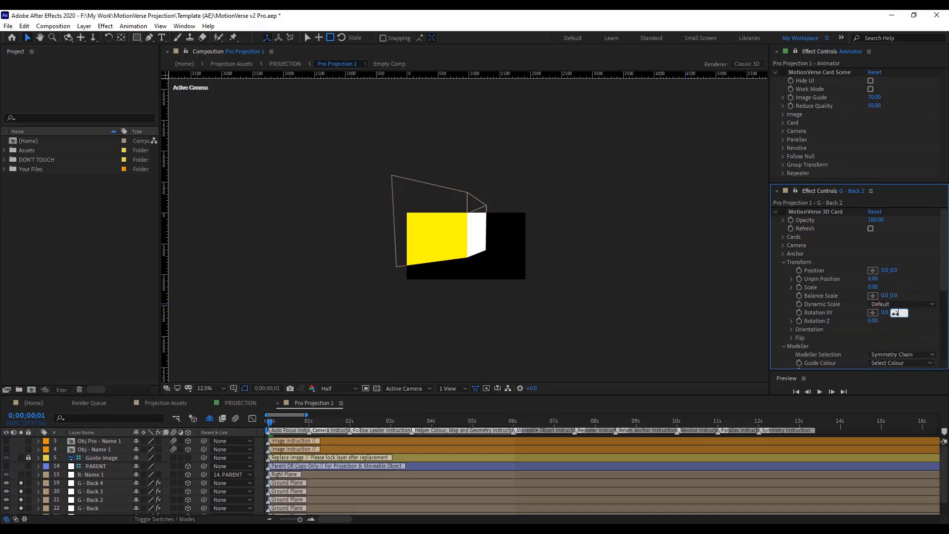
pyautogui.write('-25')
pyautogui.click(722, 334)
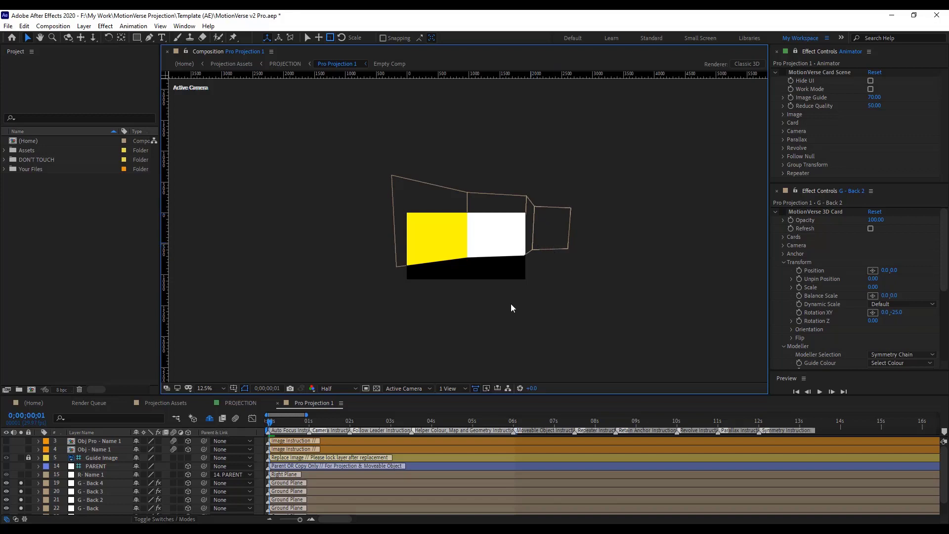
# Delete the G - Back 4 and G - Back 3 layers
pyautogui.click(99, 485)
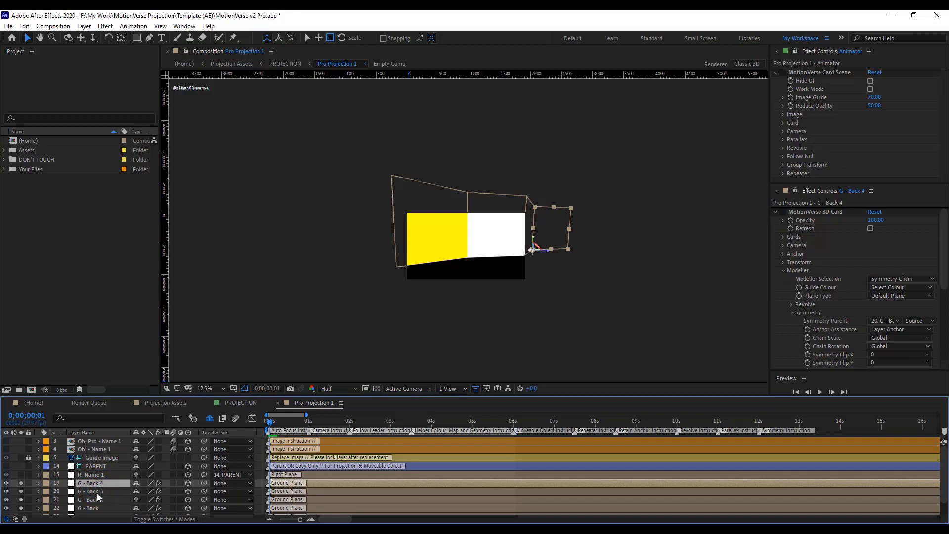
pyautogui.keyDown('shift'); pyautogui.click(97, 493); pyautogui.keyUp('shift')
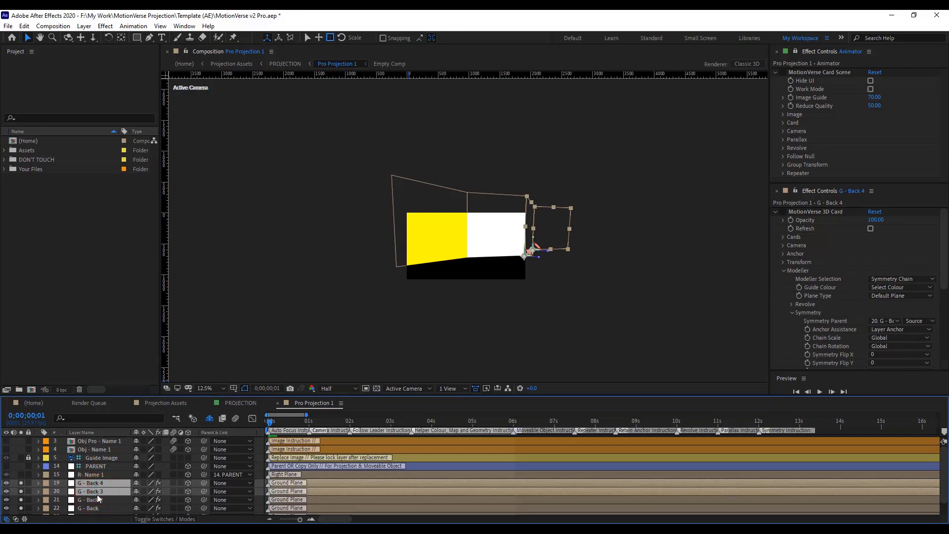
pyautogui.press('Delete')
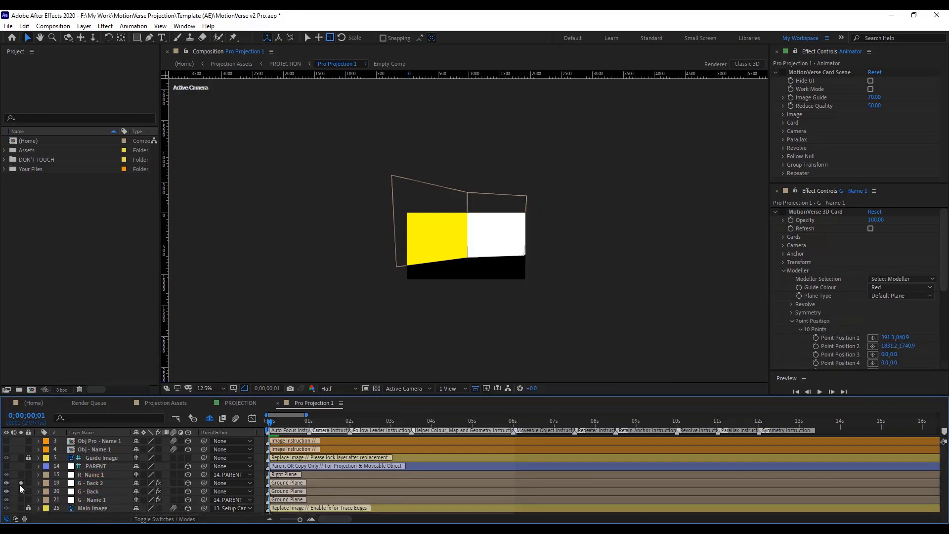
# Turn off solo for the remaining G - Back layers, select G - Back 2 and fit the composition in the viewer
pyautogui.click(21, 483)
pyautogui.click(20, 483)
pyautogui.click(92, 483)
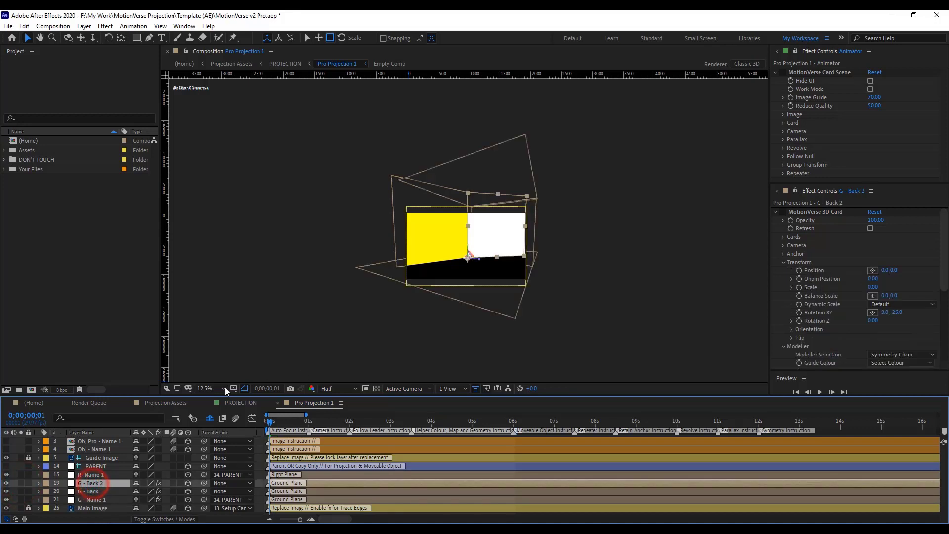
pyautogui.click(203, 388)
pyautogui.click(221, 224)
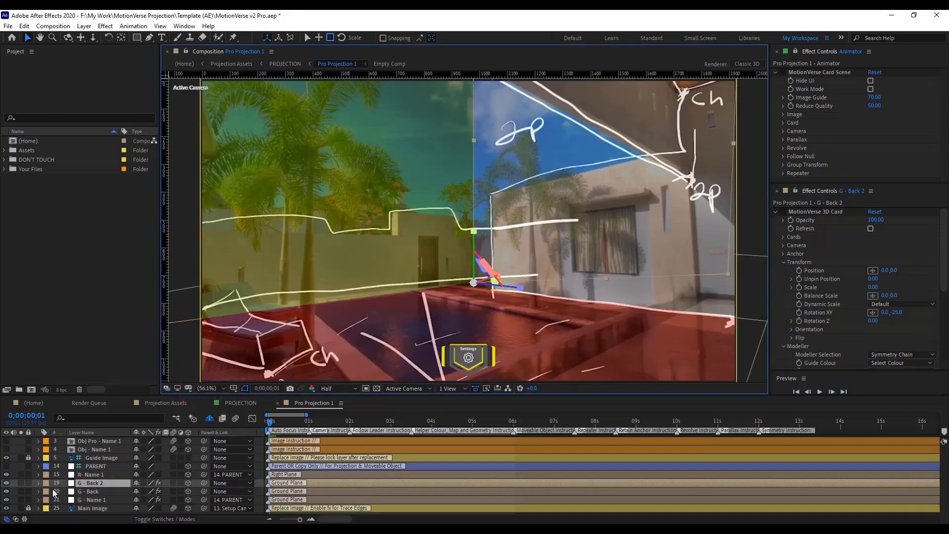
# Set the Guide Colour of the G - Back 2 layer to Cyan and check the layer briefly in solo
pyautogui.click(96, 491)
pyautogui.click(89, 483)
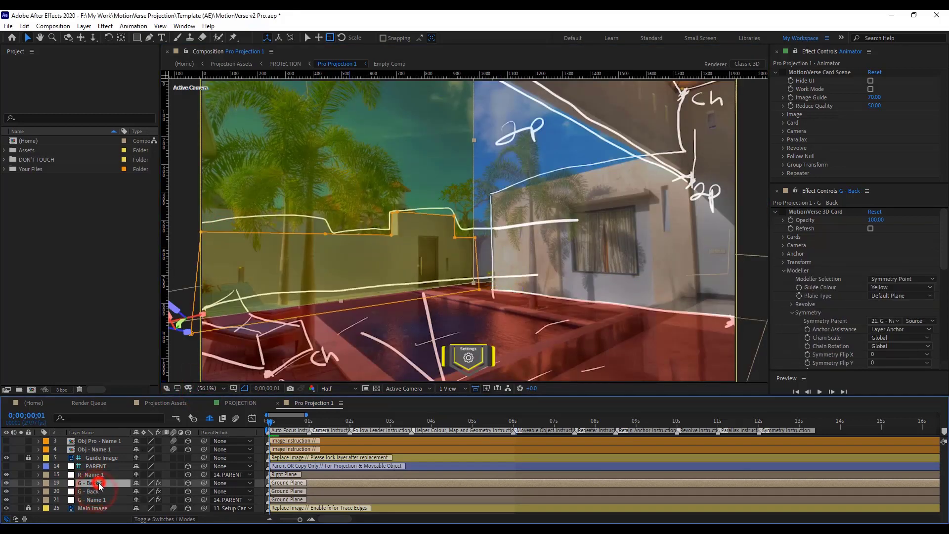
pyautogui.click(784, 262)
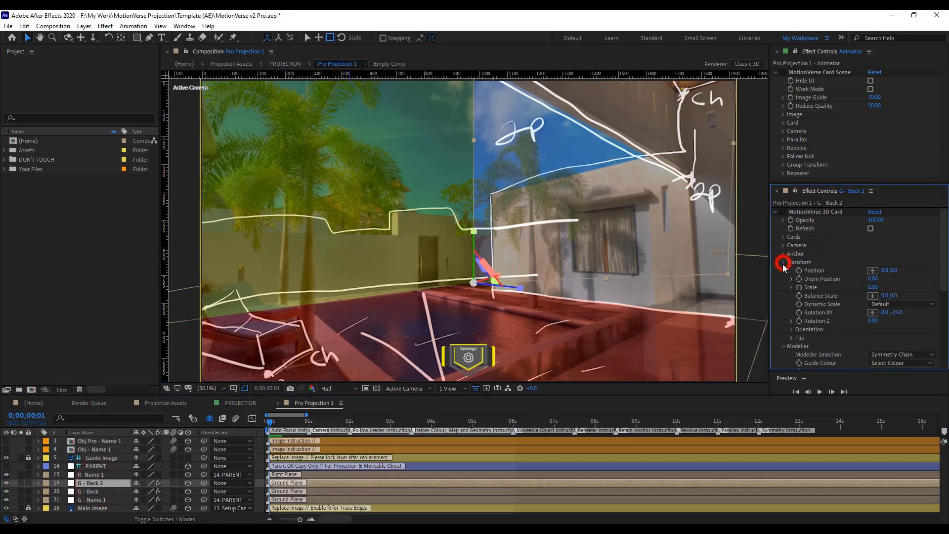
pyautogui.scroll(-2, 786, 262)
pyautogui.click(890, 268)
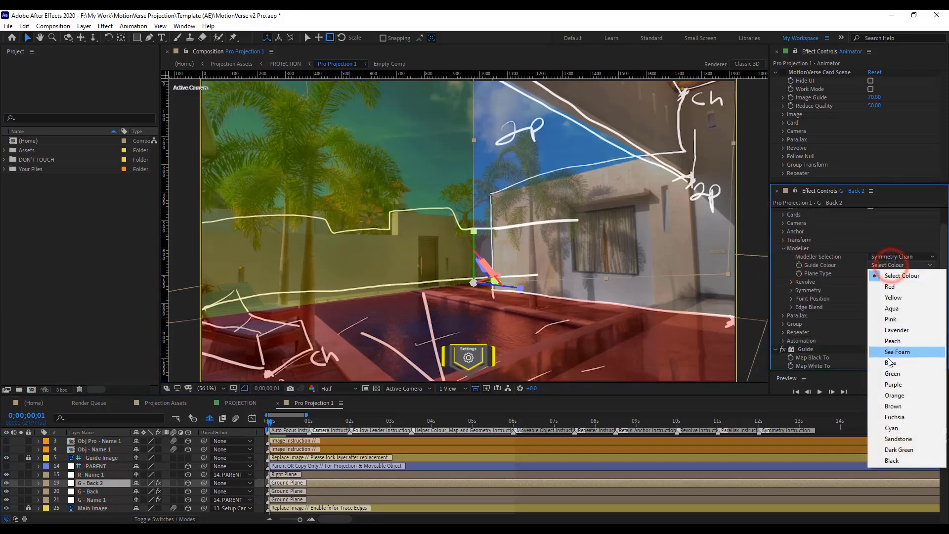
pyautogui.click(899, 428)
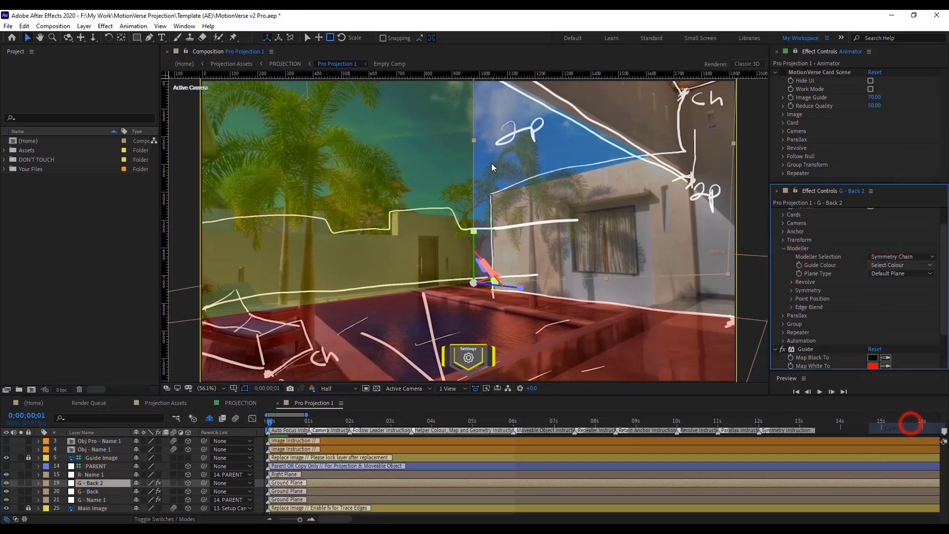
pyautogui.click(20, 483)
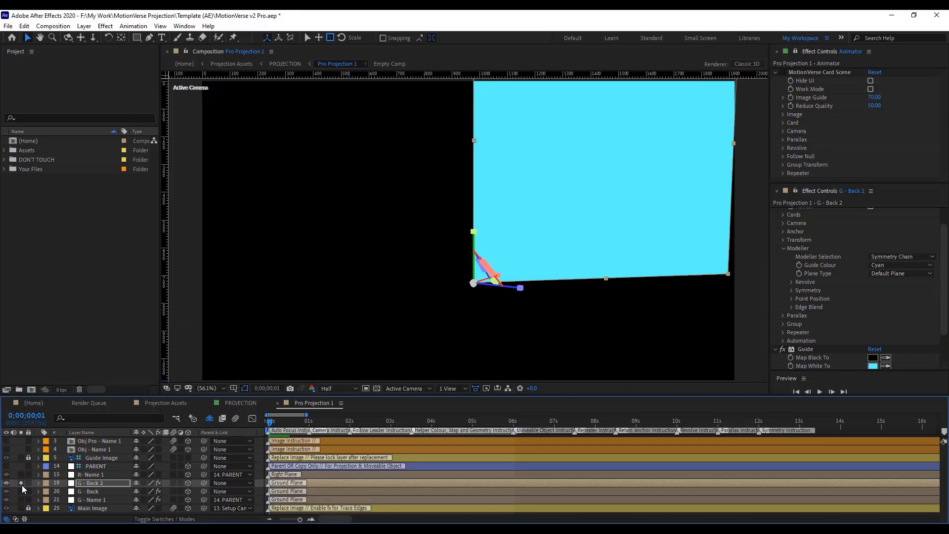
pyautogui.click(21, 484)
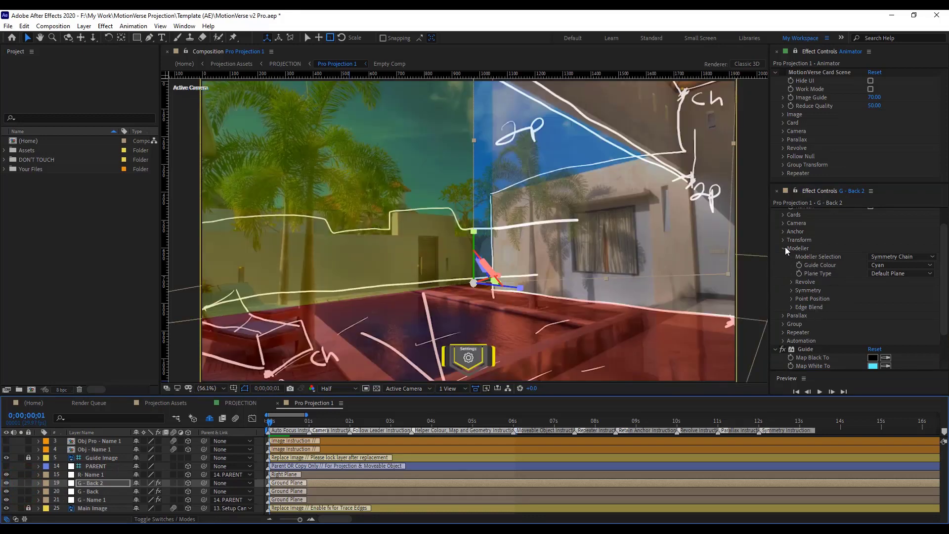
# Set Symmetry Flip Y of the G - Back 2 layer to -45 and solo the layer
pyautogui.click(791, 291)
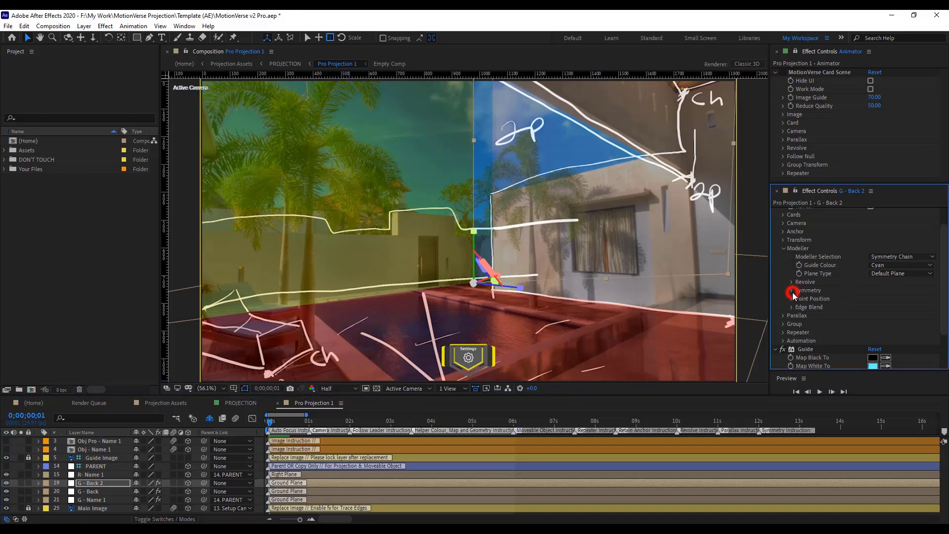
pyautogui.scroll(-3, 796, 296)
pyautogui.click(799, 299)
pyautogui.click(798, 301)
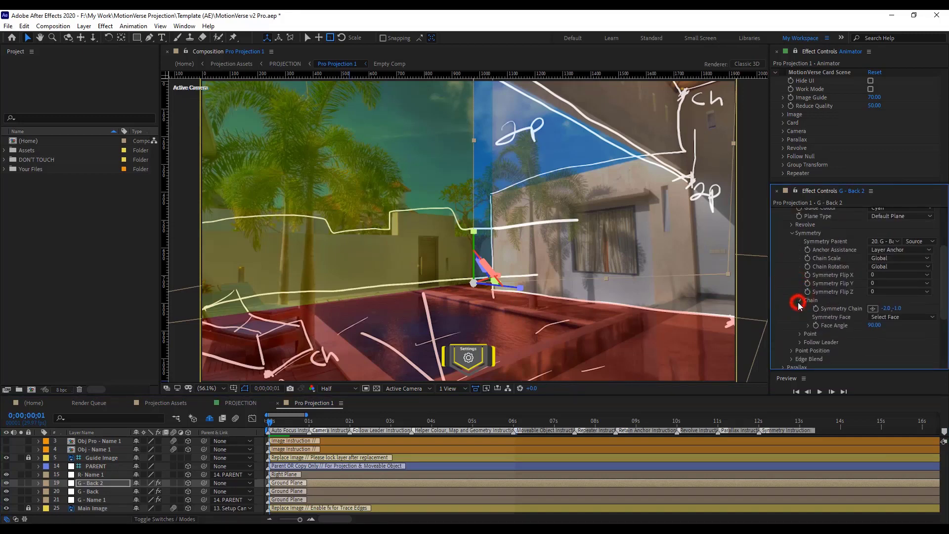
pyautogui.click(883, 291)
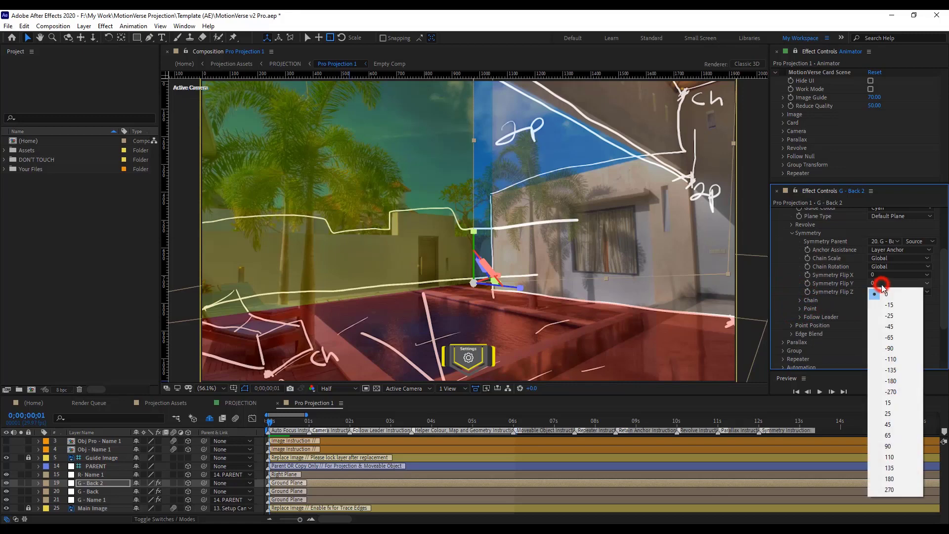
pyautogui.click(902, 322)
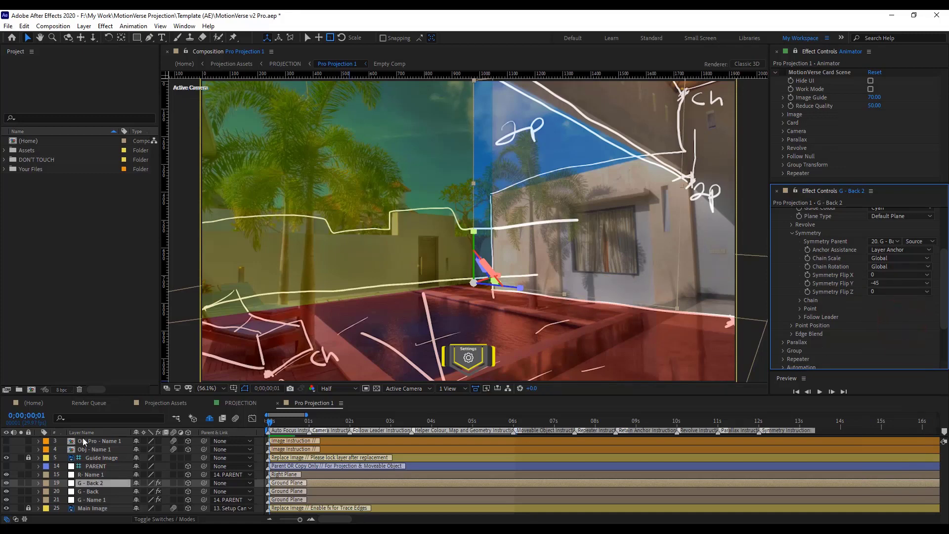
pyautogui.moveTo(21, 488); pyautogui.dragTo(21, 483)
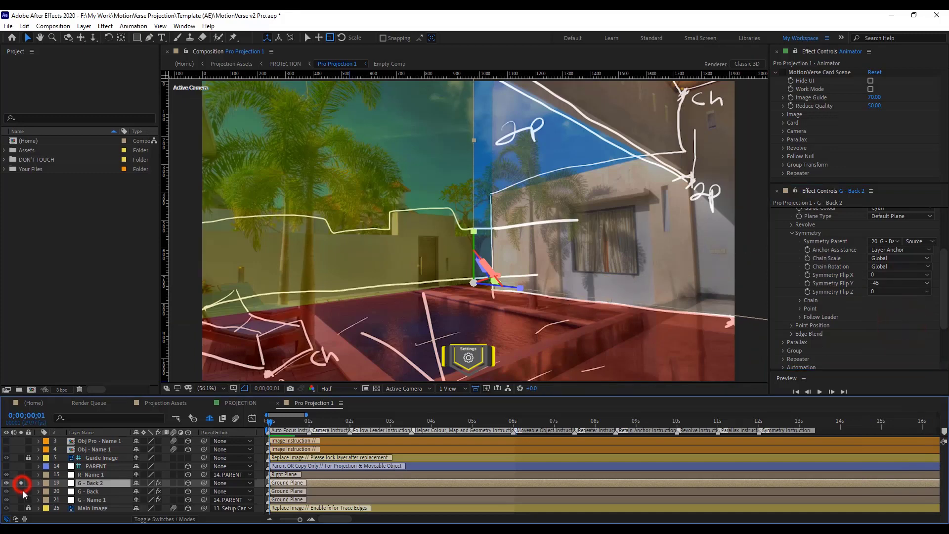
# Solo the G - Back, R- Name 1 and G - Name 1 layers together with G - Back 2 to examine how the planes meet
pyautogui.press(',')
pyautogui.press(',')
pyautogui.press(',')
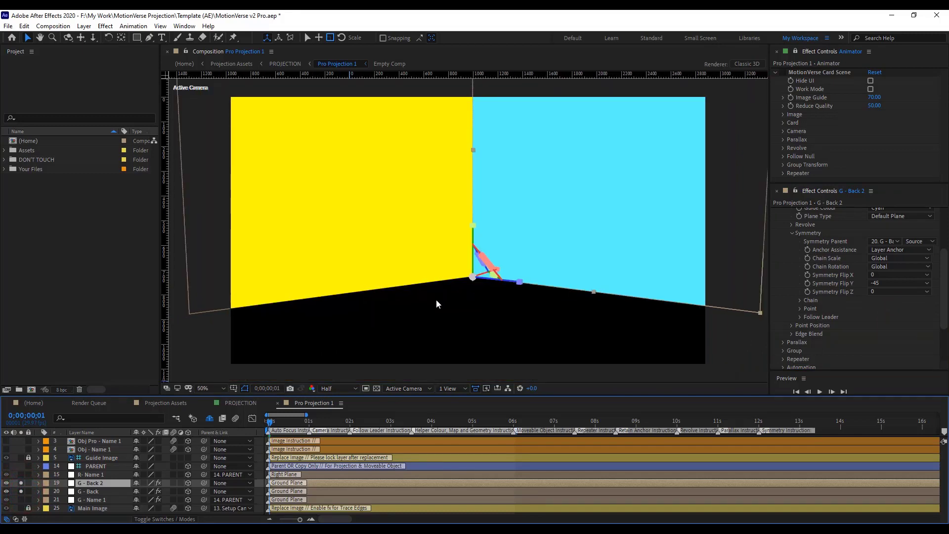
pyautogui.click(91, 491)
pyautogui.click(92, 483)
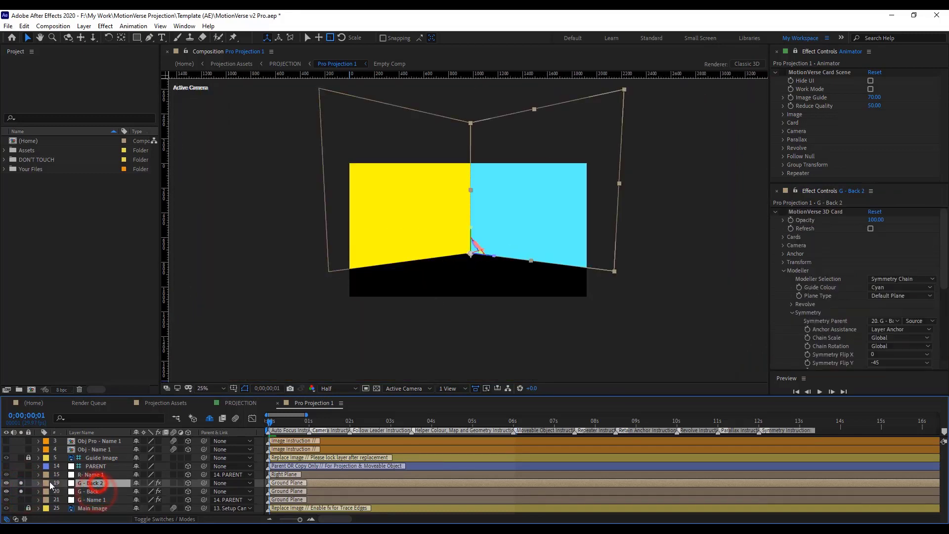
pyautogui.click(21, 475)
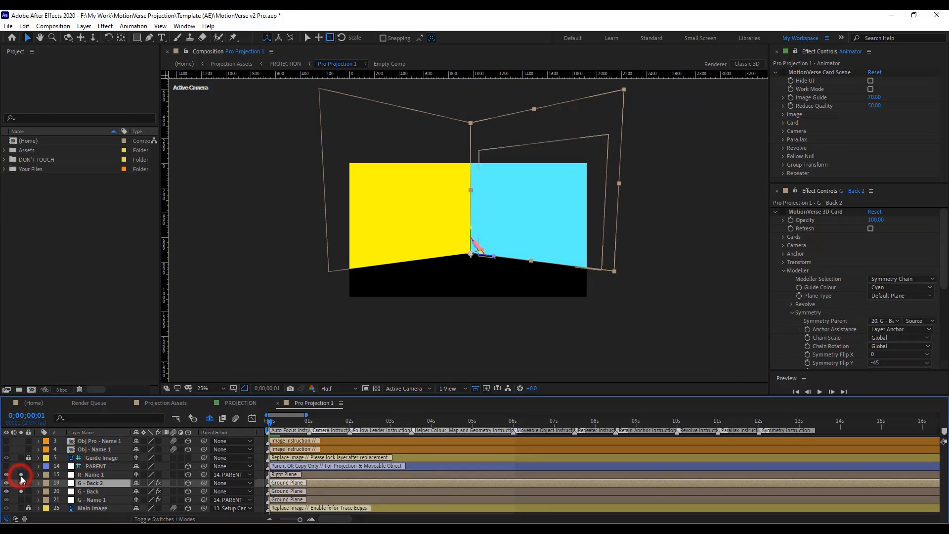
pyautogui.click(99, 475)
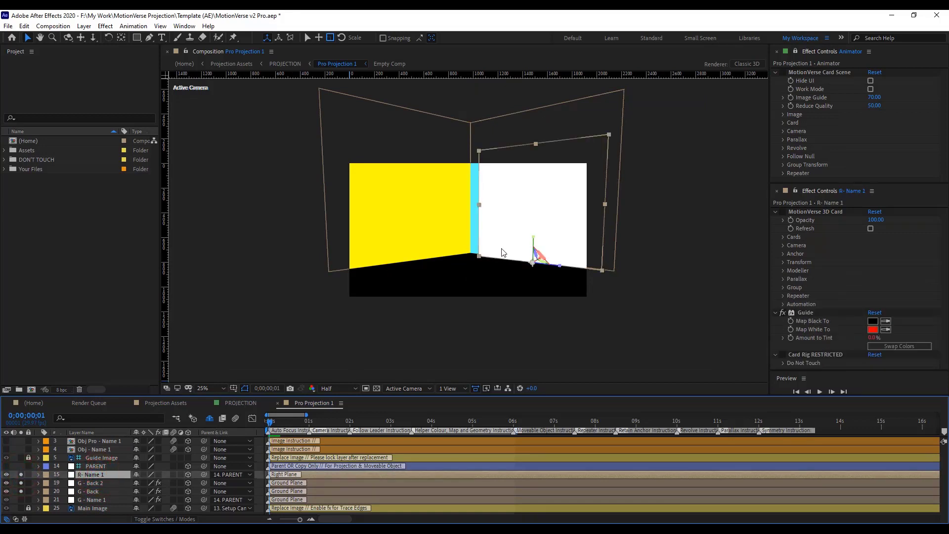
pyautogui.click(21, 499)
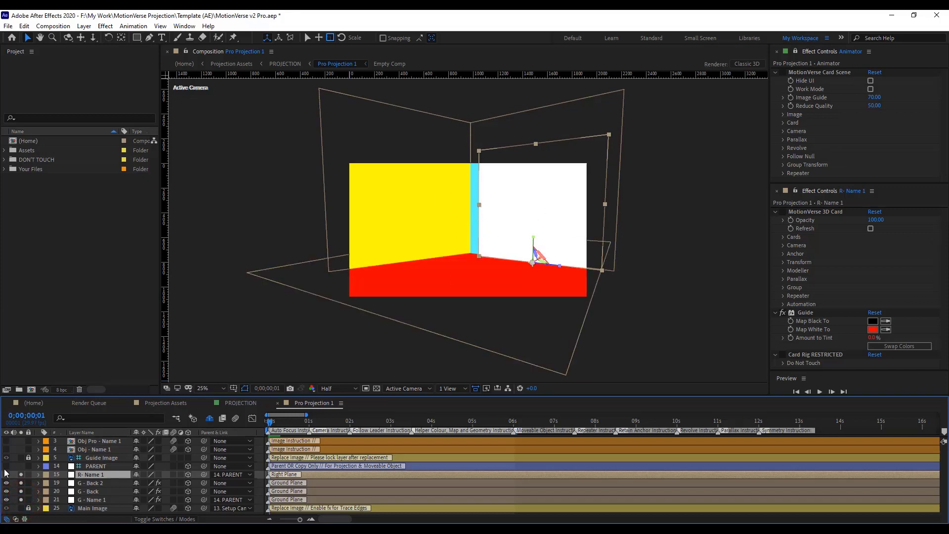
# Turn off solo for the R- Name 1, G - Back 2, G - Back and G - Name 1 layers and fit the composition up to 100%
pyautogui.moveTo(21, 474); pyautogui.dragTo(21, 500)
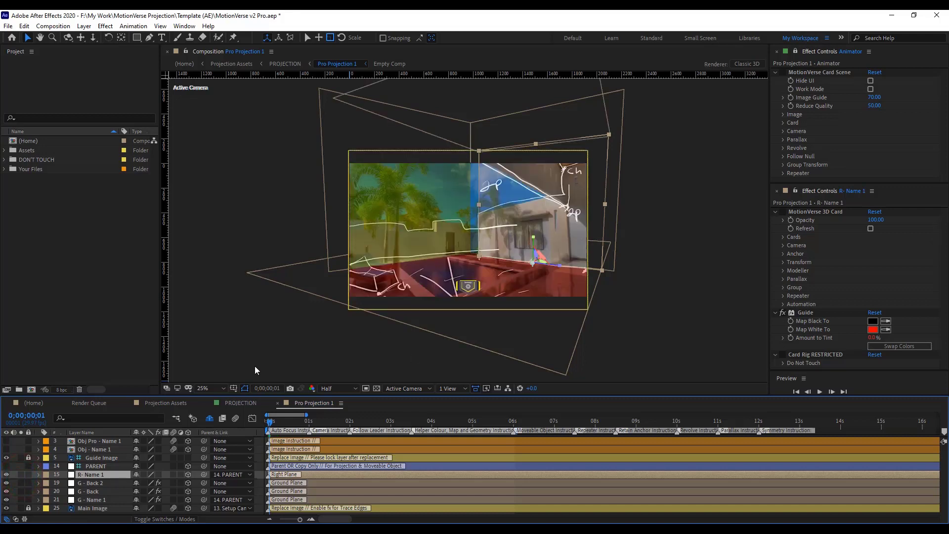
pyautogui.click(212, 387)
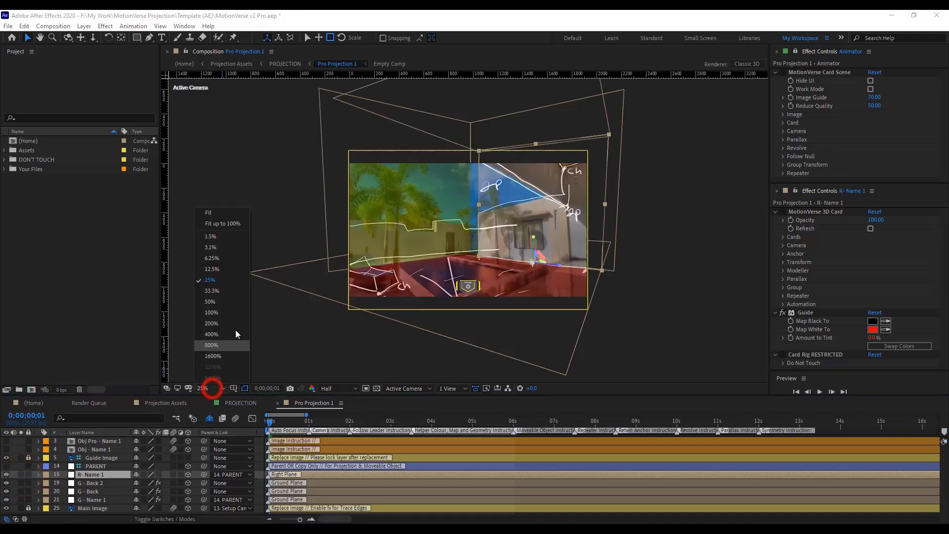
pyautogui.click(227, 224)
# Set the mode of Mask 1 on the G - Back layer to Add
pyautogui.click(102, 492)
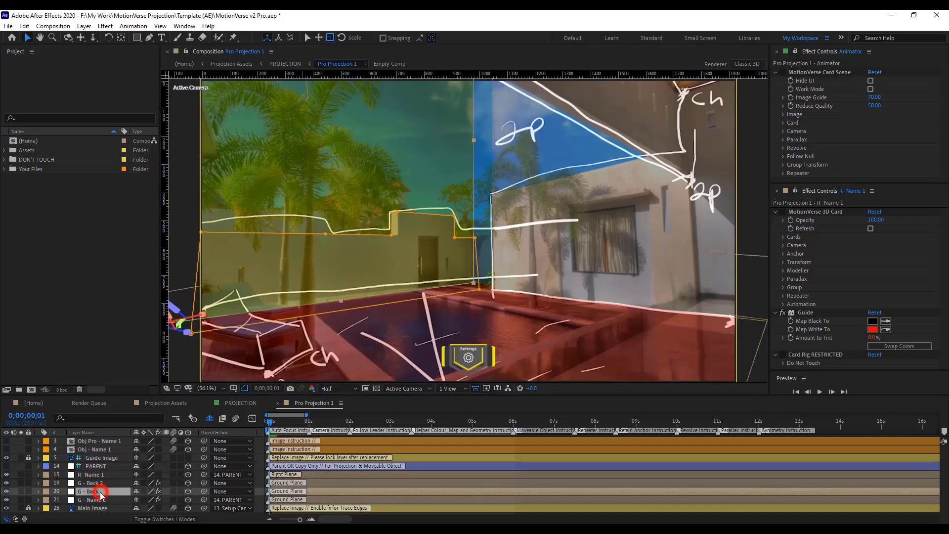
pyautogui.press('m')
pyautogui.click(148, 500)
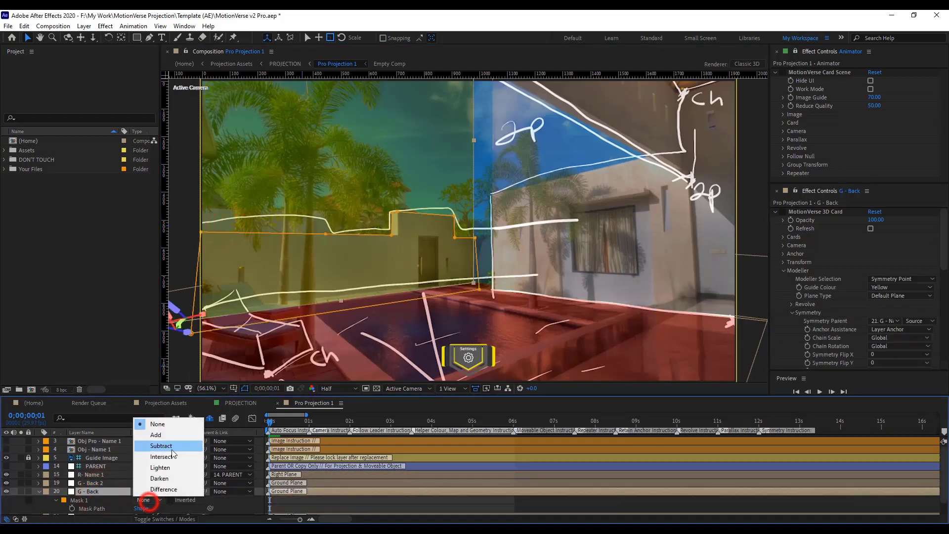
pyautogui.click(163, 438)
pyautogui.click(38, 493)
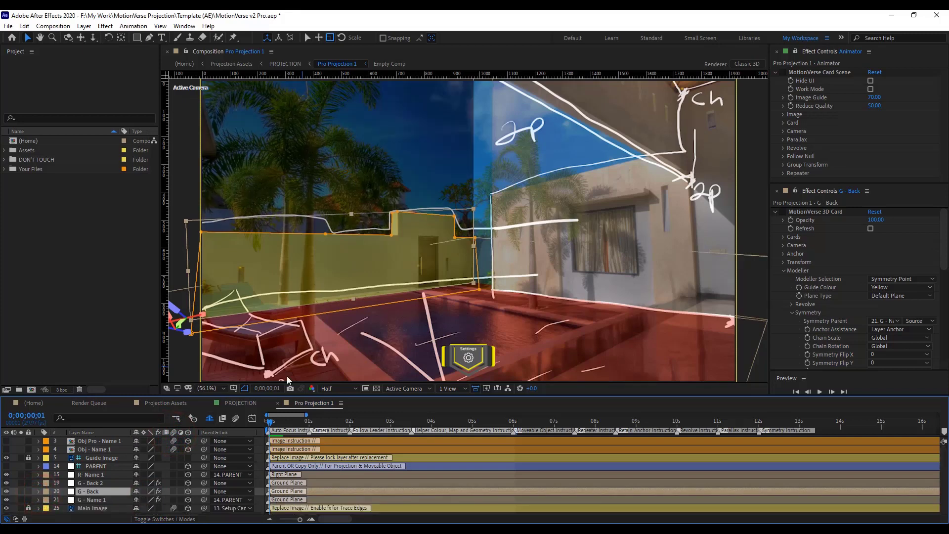
# Start a Pen mask on the G - Back 2 layer at the upper corner of the yellow wall, beside the cyan strip
pyautogui.click(94, 484)
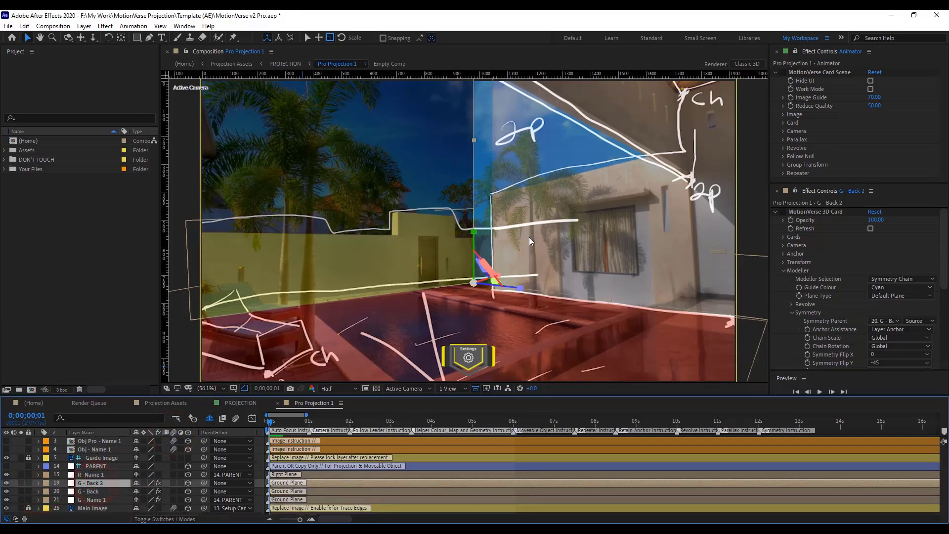
pyautogui.scroll(4, 535, 252)
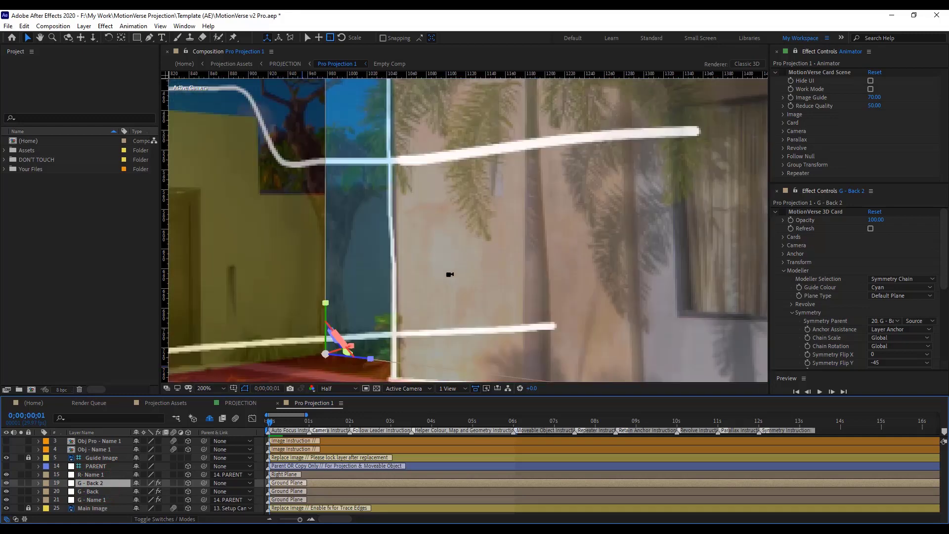
pyautogui.scroll(2, 360, 245)
pyautogui.scroll(-2, 360, 245)
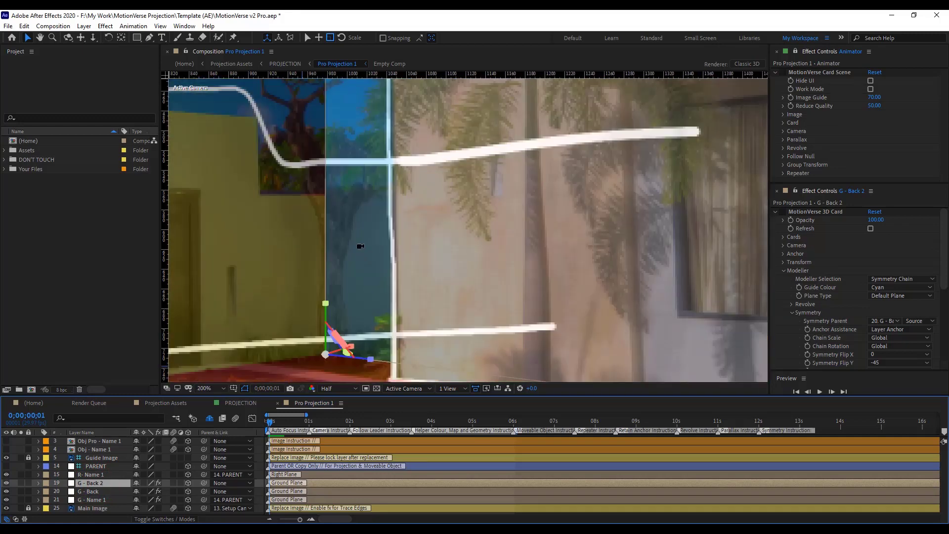
pyautogui.moveTo(395, 221); pyautogui.dragTo(377, 238)
pyautogui.scroll(-2, 468, 230)
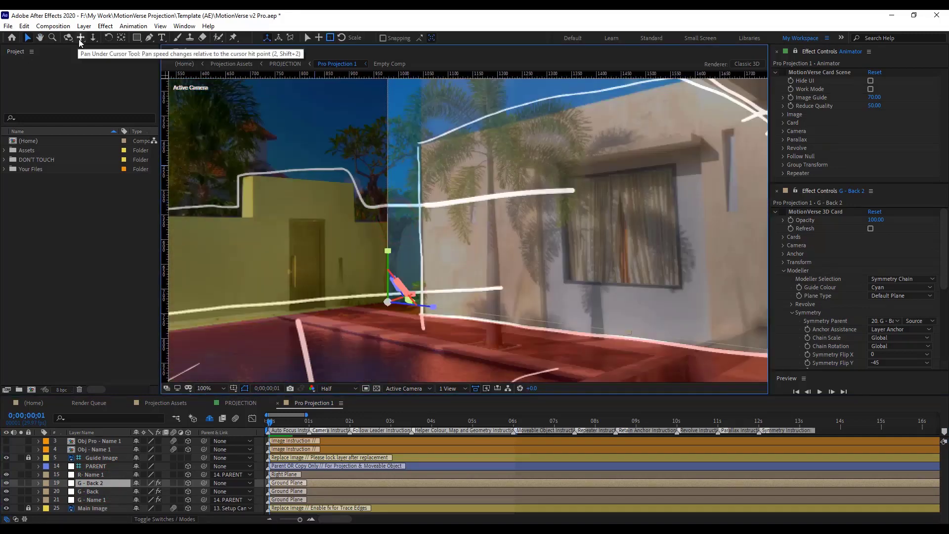
pyautogui.click(149, 37)
pyautogui.scroll(2, 428, 210)
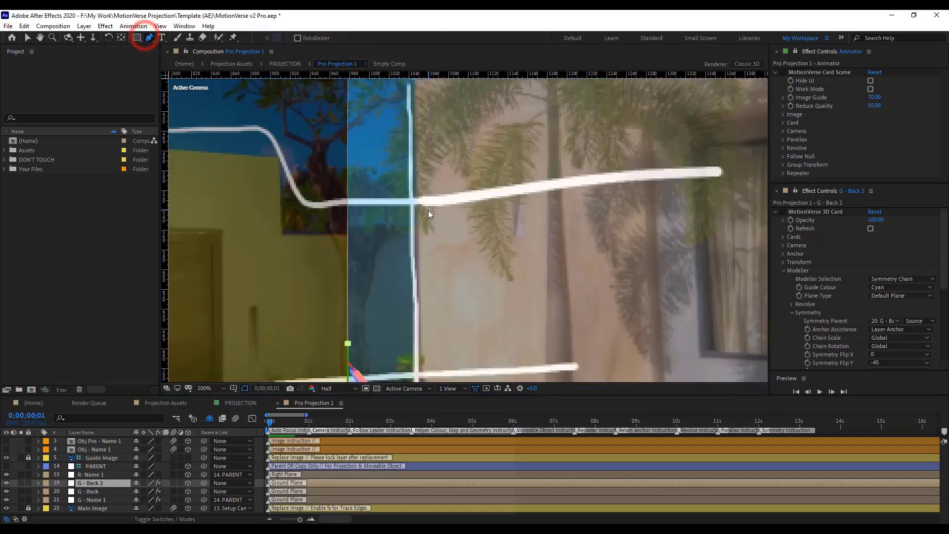
pyautogui.click(338, 234)
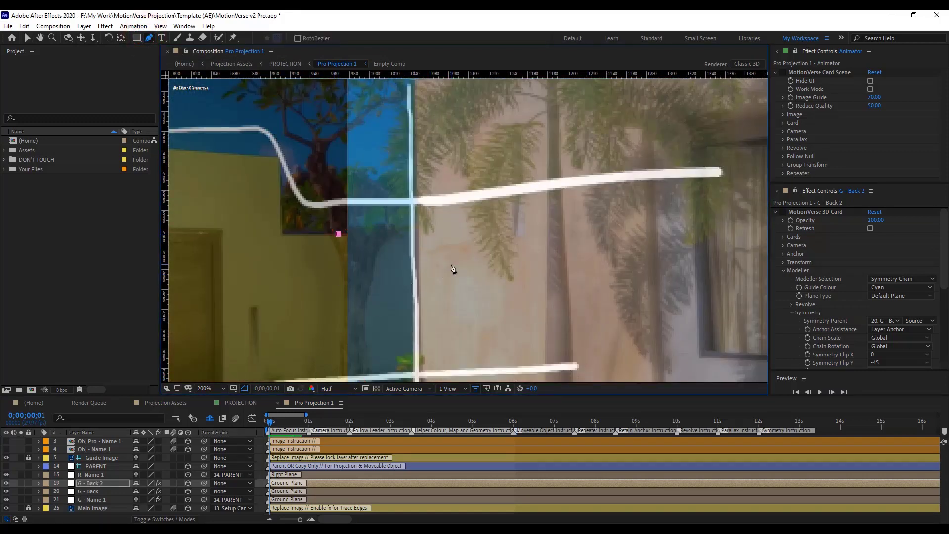
pyautogui.scroll(-2, 453, 269)
pyautogui.scroll(1, 560, 231)
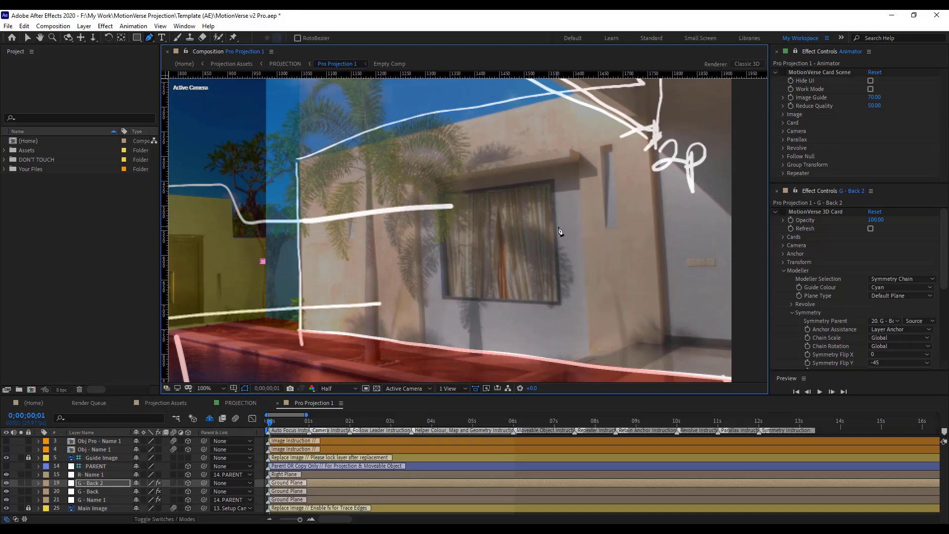
pyautogui.click(560, 229)
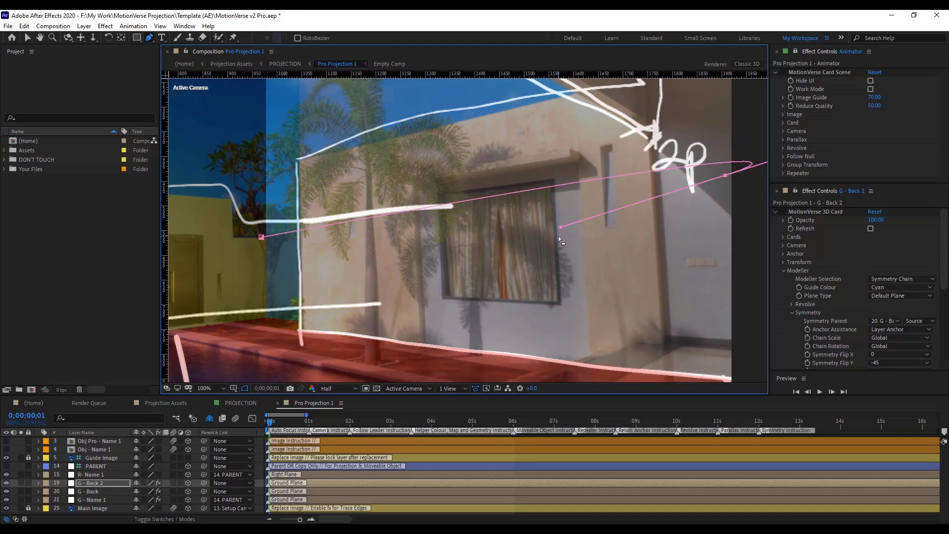
pyautogui.hotkey('ctrl', 'z')
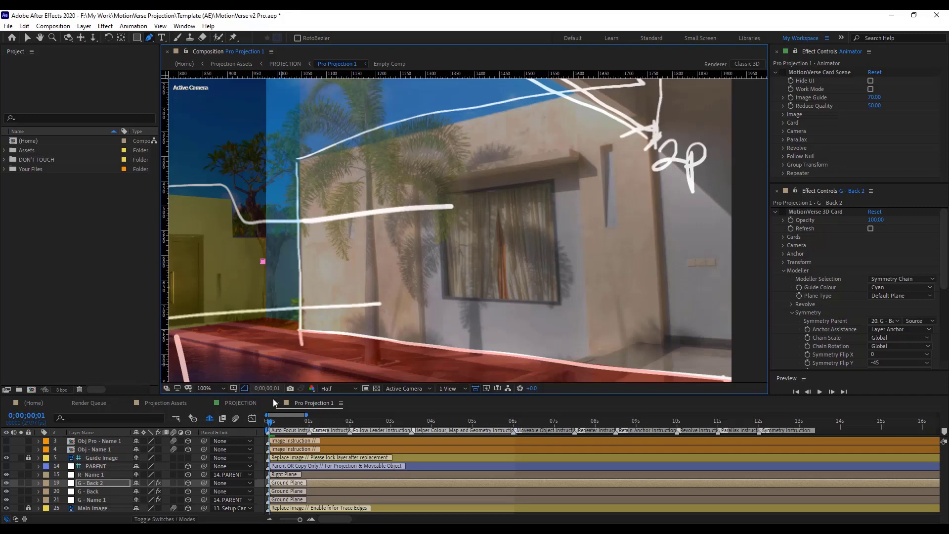
# Move to frame 0;00;00;03 and complete the four-point G - Back 2 mask across the house window and down over the pool
pyautogui.moveTo(269, 423); pyautogui.dragTo(271, 424)
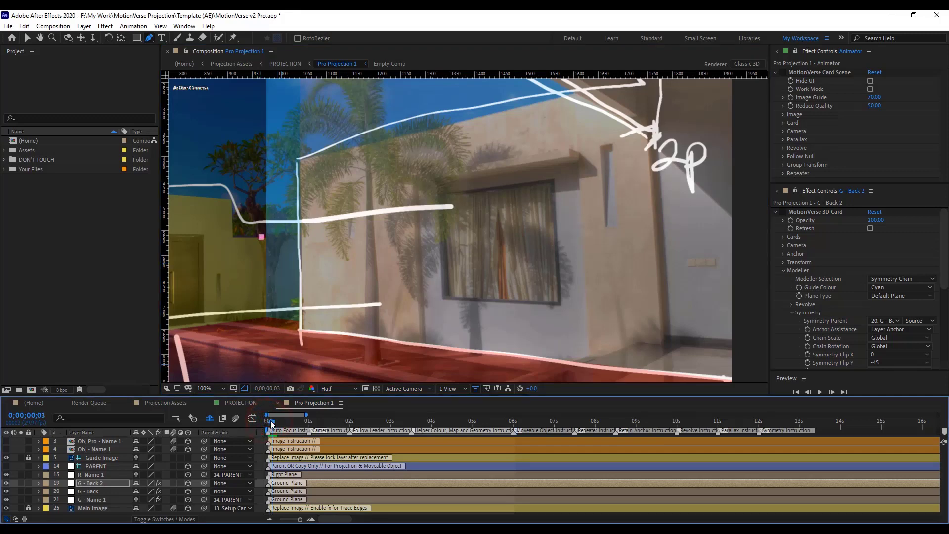
pyautogui.click(505, 229)
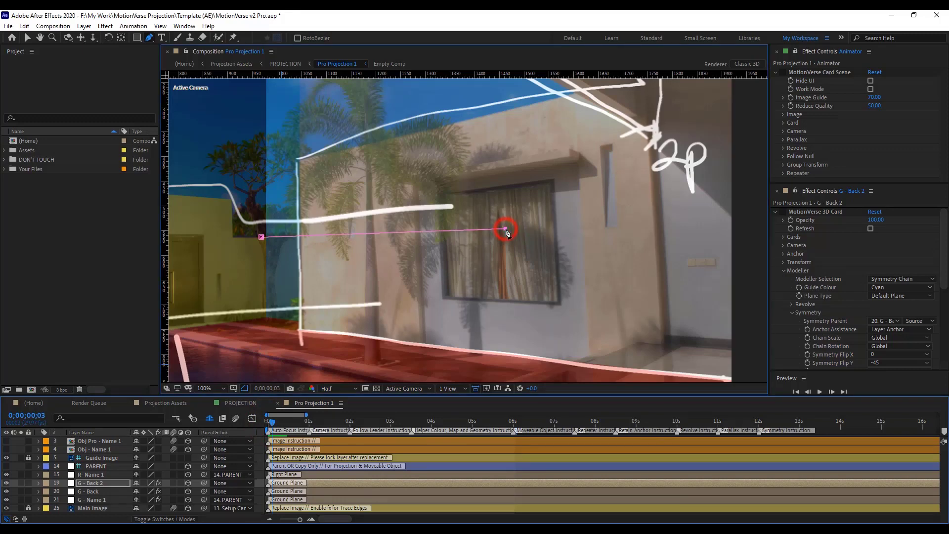
pyautogui.moveTo(473, 282); pyautogui.dragTo(552, 230)
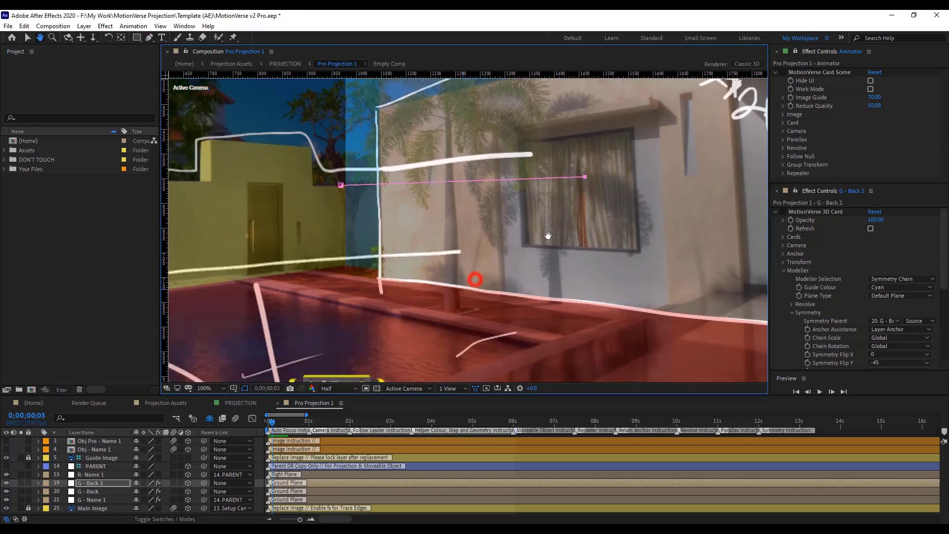
pyautogui.click(591, 331)
pyautogui.click(284, 325)
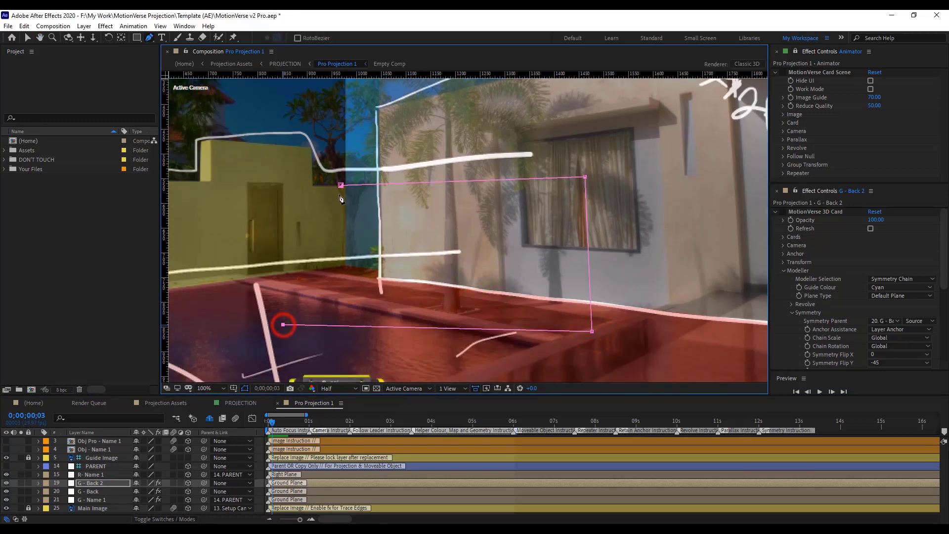
pyautogui.click(341, 186)
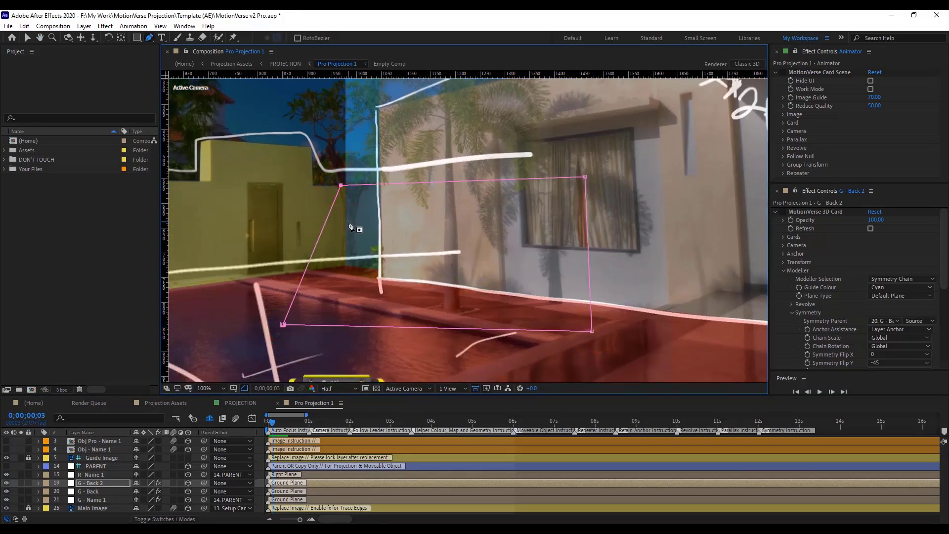
pyautogui.press('v')
pyautogui.press(',')
pyautogui.press(',')
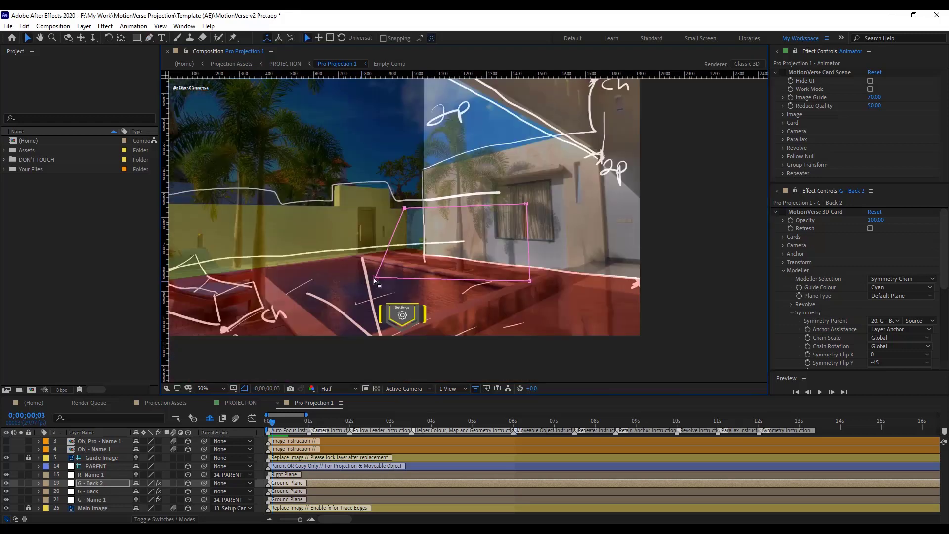
# Start a Pen mask on the R- Name 1 layer at the house wall's upper corner and follow its top edge towards the roof overhang
pyautogui.moveTo(514, 227); pyautogui.dragTo(453, 250)
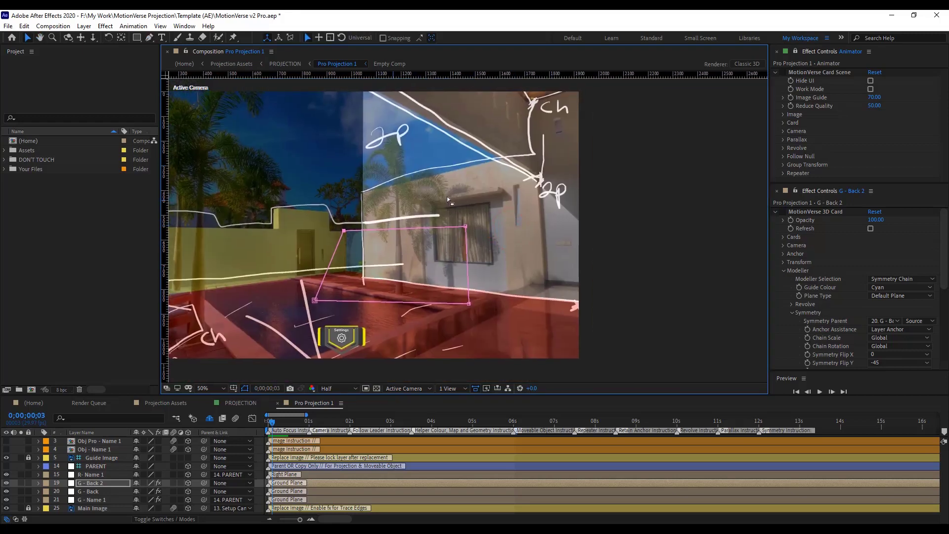
pyautogui.press('.')
pyautogui.moveTo(315, 167); pyautogui.dragTo(312, 194)
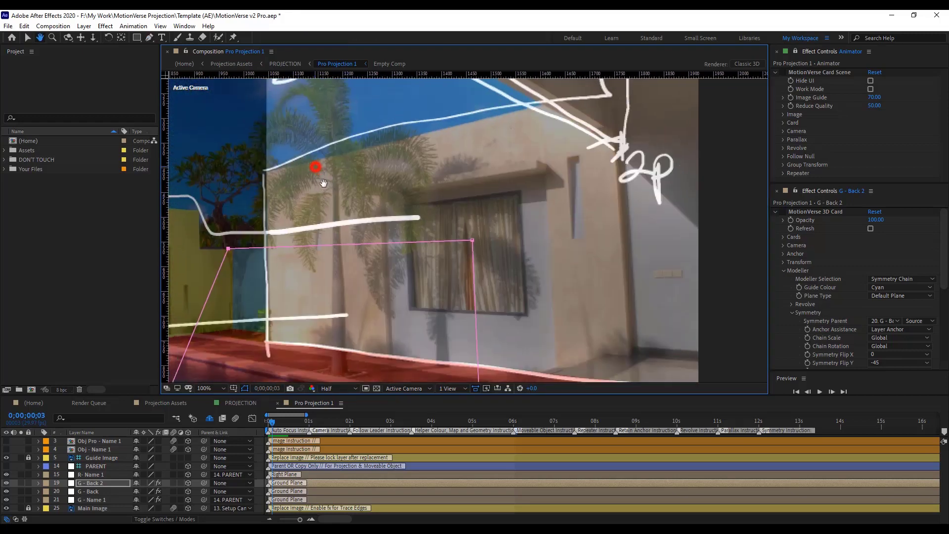
pyautogui.press('.')
pyautogui.press(',')
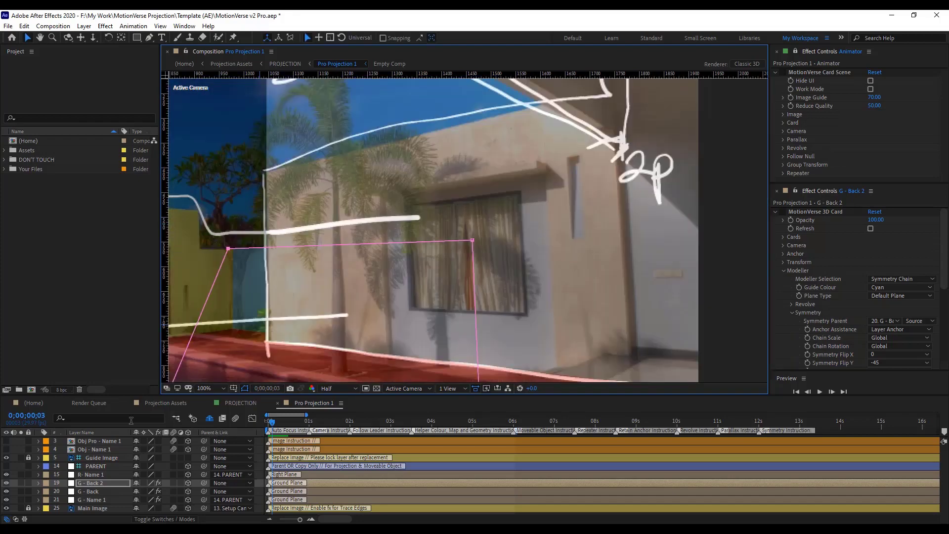
pyautogui.click(96, 477)
pyautogui.moveTo(337, 191); pyautogui.dragTo(336, 224)
pyautogui.click(149, 37)
pyautogui.click(260, 207)
pyautogui.scroll(1, 261, 207)
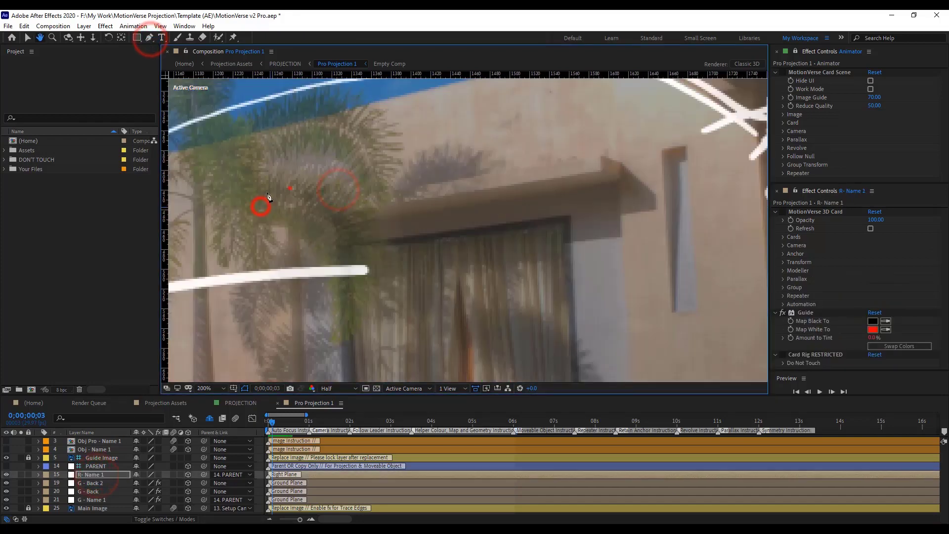
pyautogui.moveTo(290, 189); pyautogui.dragTo(461, 224)
pyautogui.moveTo(524, 160); pyautogui.dragTo(518, 185)
pyautogui.scroll(-1, 517, 185)
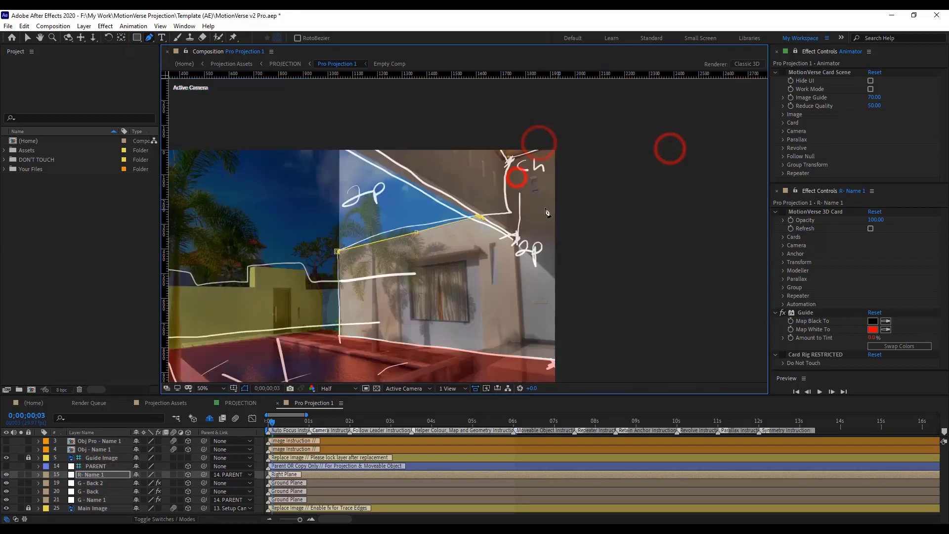
# Complete the R- Name 1 mask up the corner under the roof, around outside the frame edge and back below the house wall
pyautogui.click(443, 248)
pyautogui.click(437, 109)
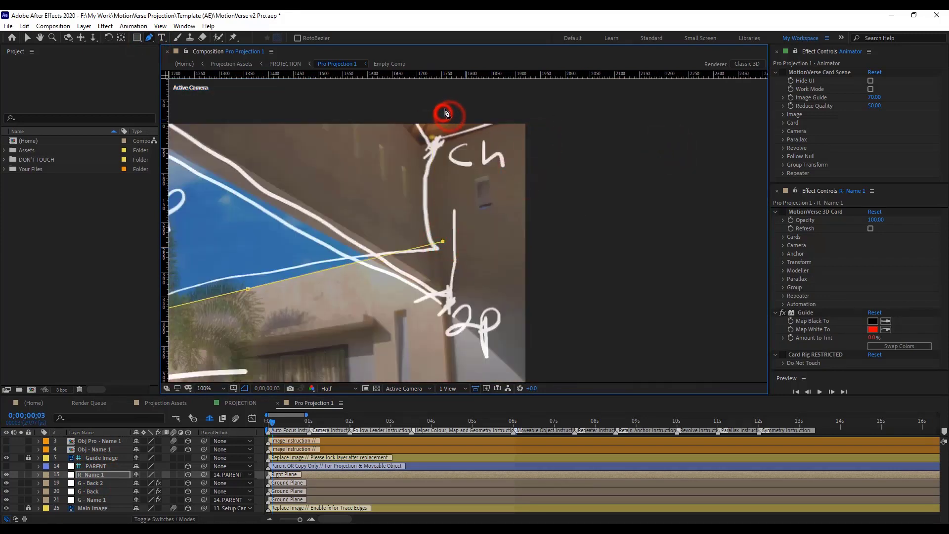
pyautogui.click(551, 103)
pyautogui.scroll(-1, 476, 267)
pyautogui.click(507, 345)
pyautogui.click(259, 318)
pyautogui.click(273, 214)
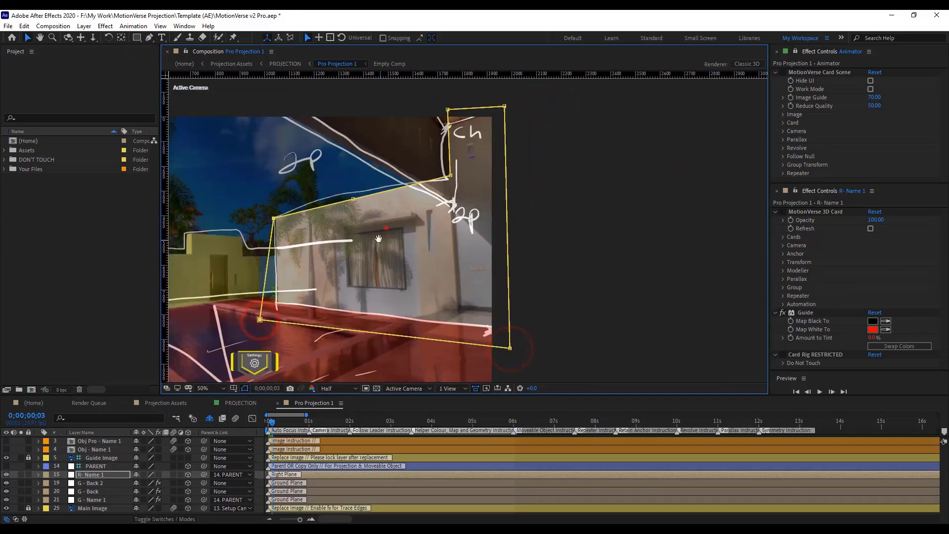
# Place R- Name 1's Point Position 1 at the wall's upper corner under the roof and Point Position 2 at the 2p mark
pyautogui.press('h')
pyautogui.moveTo(386, 228); pyautogui.dragTo(614, 221)
pyautogui.press('v')
pyautogui.scroll(1, 699, 116)
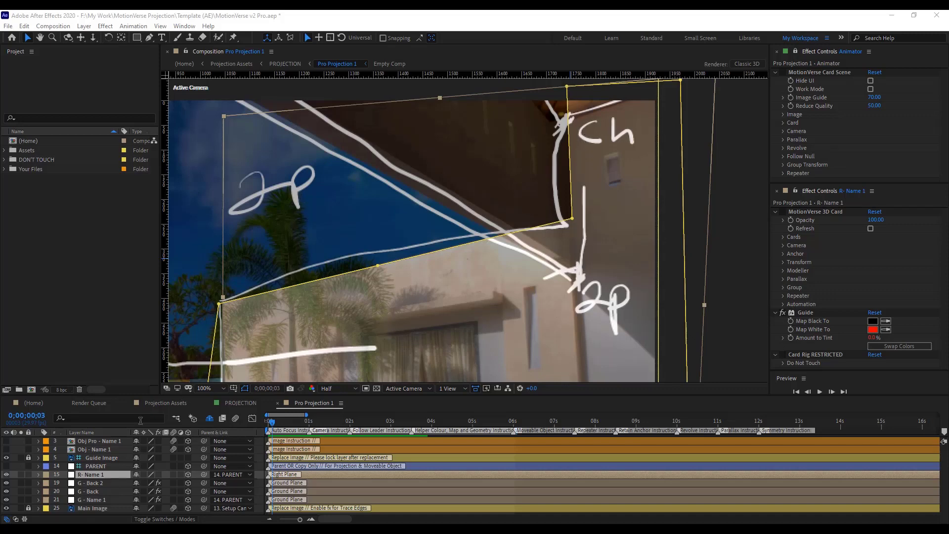
pyautogui.click(100, 475)
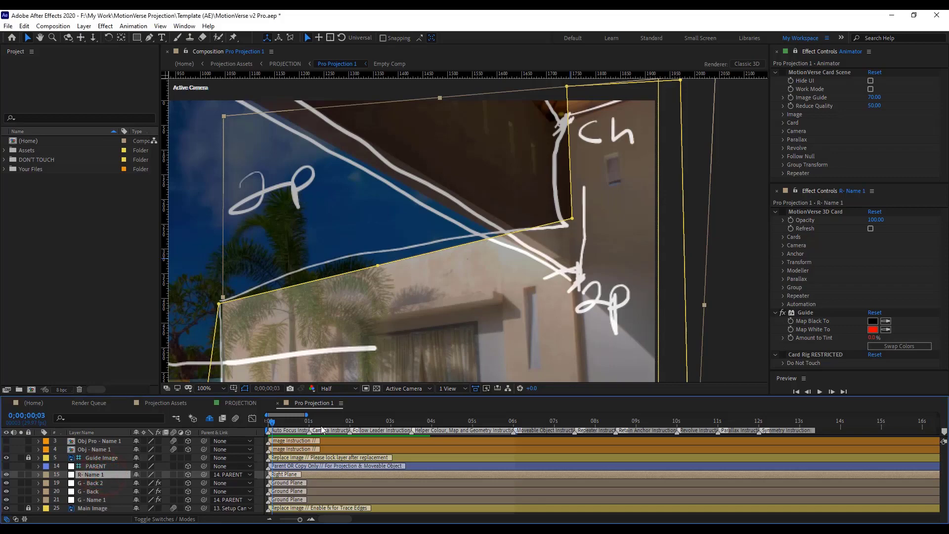
pyautogui.click(783, 270)
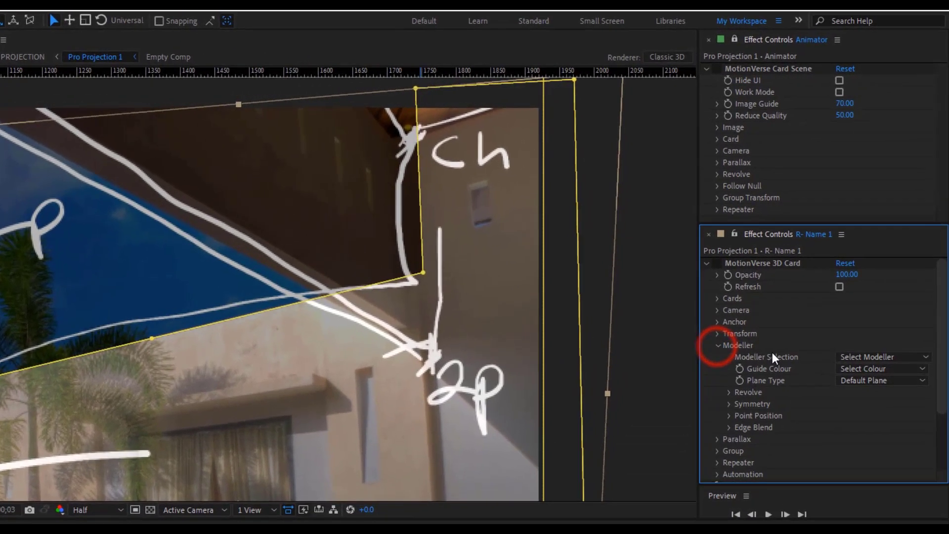
pyautogui.click(727, 388)
pyautogui.scroll(-3, 780, 390)
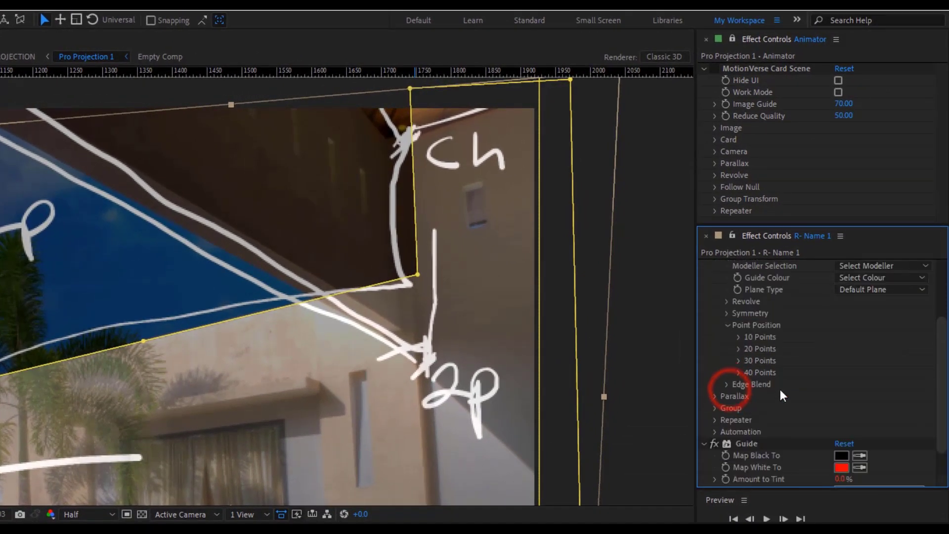
pyautogui.click(738, 338)
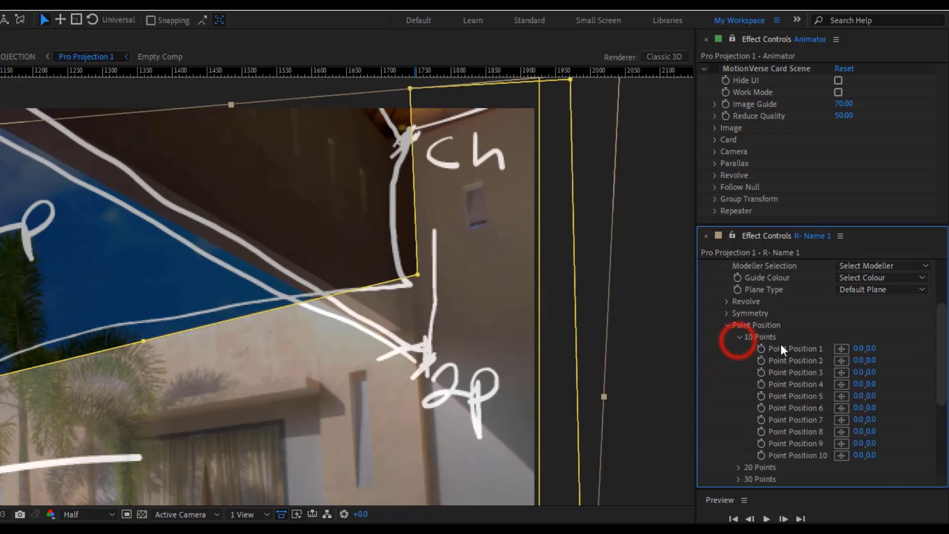
pyautogui.click(841, 349)
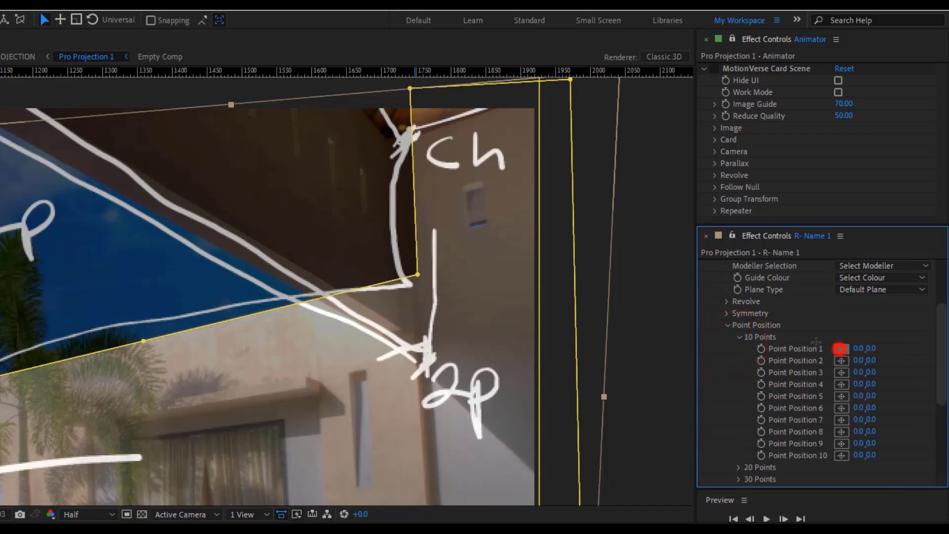
pyautogui.click(413, 101)
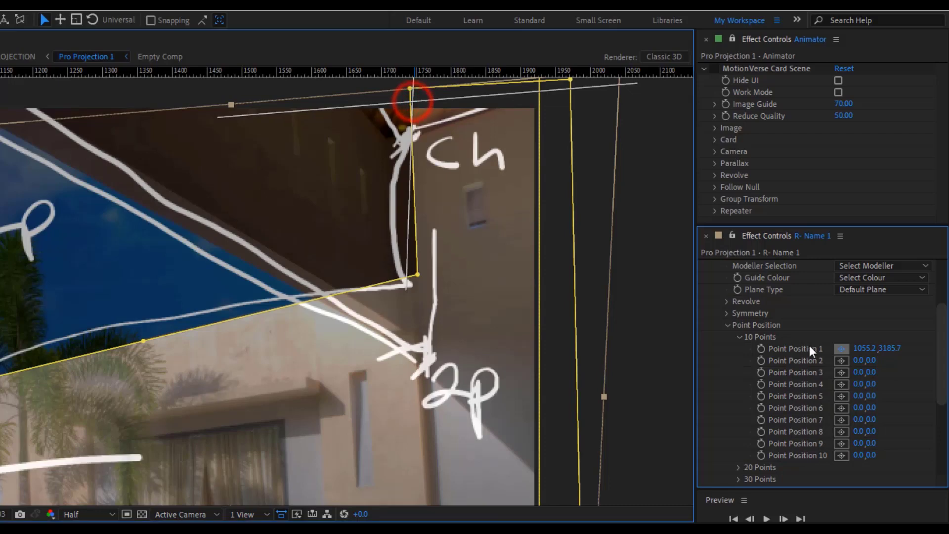
pyautogui.click(841, 360)
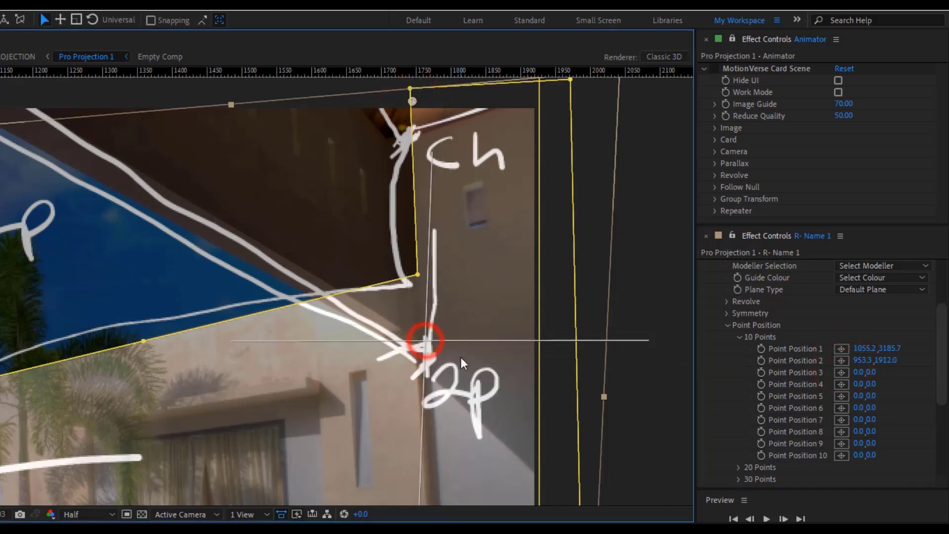
pyautogui.click(425, 340)
# Duplicate the G - Back 2 layer and move the copy above R- Name 1 in the layer stack
pyautogui.click(90, 483)
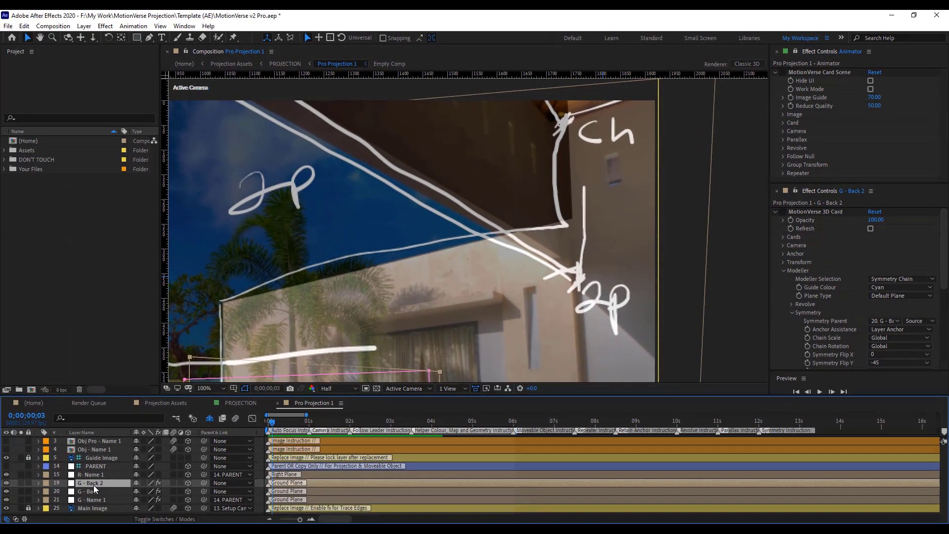
pyautogui.hotkey('ctrl', 'd')
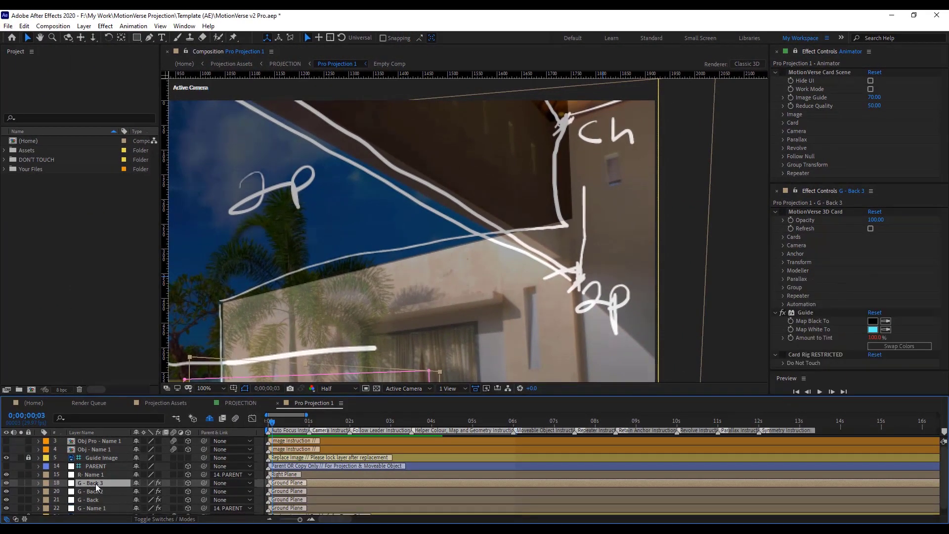
pyautogui.hotkey('ctrl', ']')
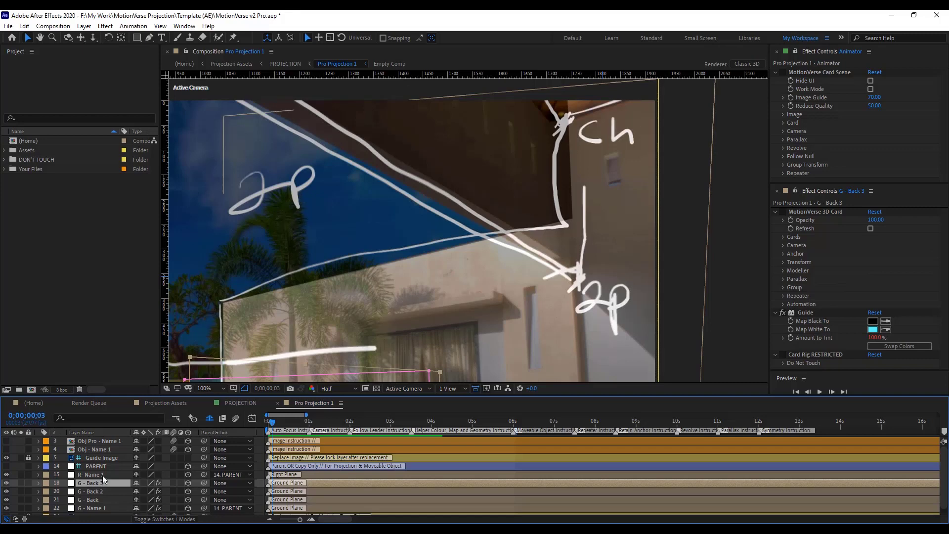
pyautogui.click(99, 474)
pyautogui.click(105, 483)
pyautogui.hotkey('ctrl', ']')
pyautogui.hotkey('ctrl', ']')
pyautogui.hotkey('ctrl', ']')
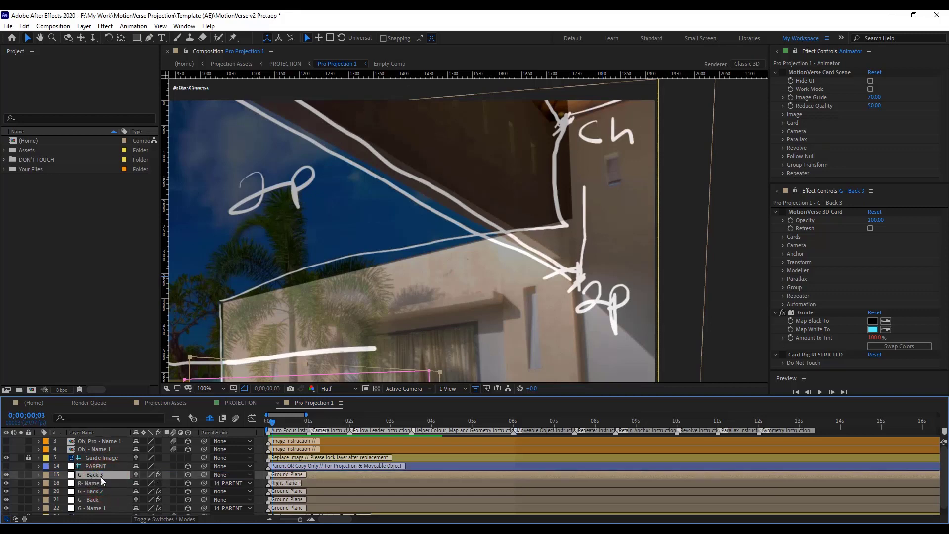
# Rename the duplicated layer as G - Roof 1_1
pyautogui.press('Return')
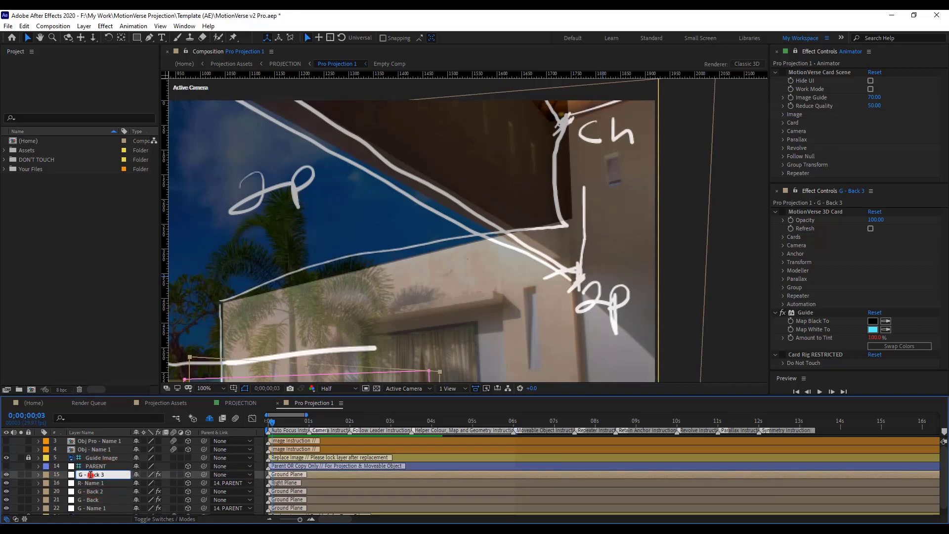
pyautogui.moveTo(90, 474); pyautogui.dragTo(137, 476)
pyautogui.write('Roof 1_1')
pyautogui.click(105, 475)
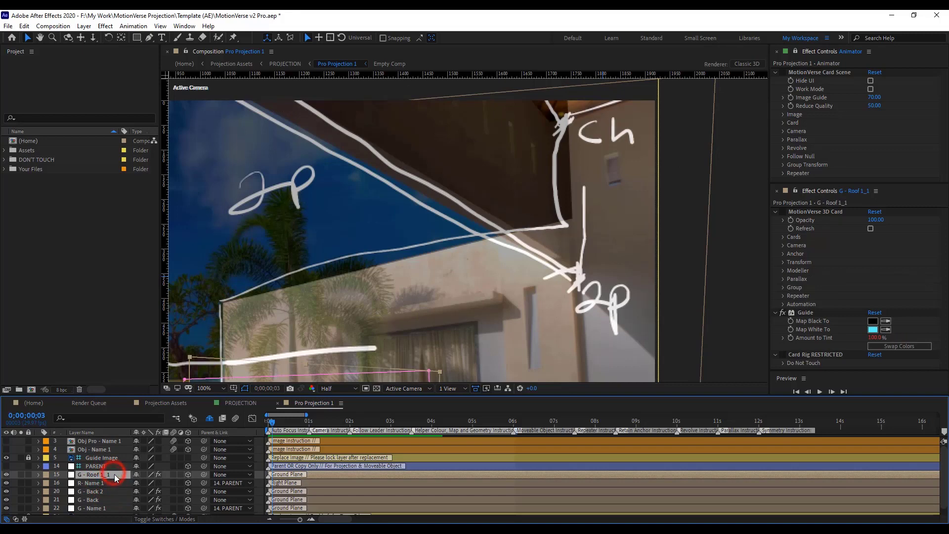
# Delete the mask carried over on the G - Roof 1_1 layer
pyautogui.press('m')
pyautogui.press(',')
pyautogui.press(',')
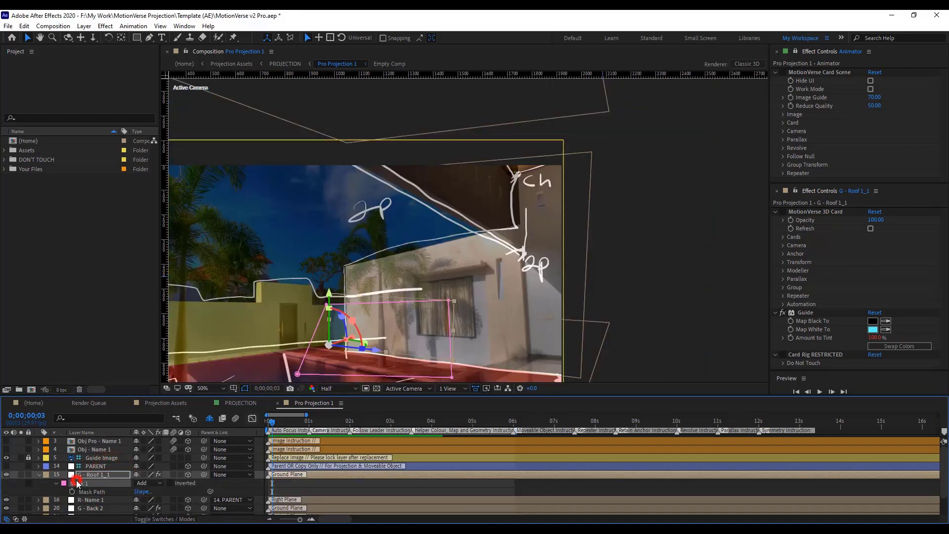
pyautogui.click(39, 474)
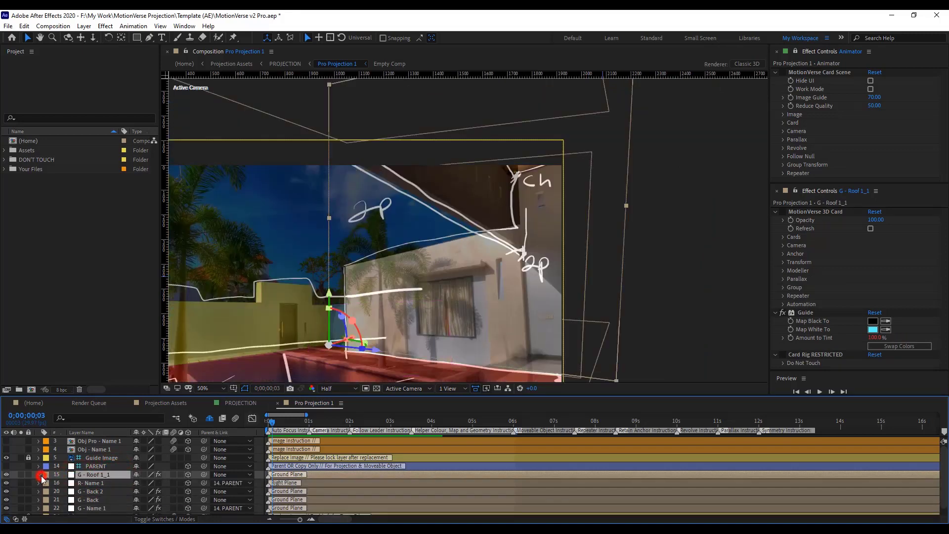
# Reset the MotionVerse 3D Card effect on G - Roof 1_1 to its defaults
pyautogui.click(210, 388)
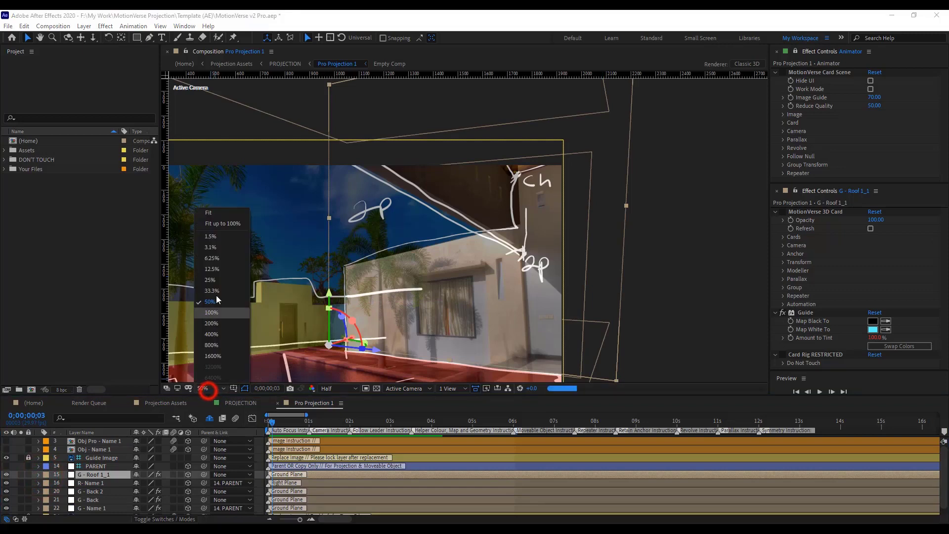
pyautogui.click(223, 224)
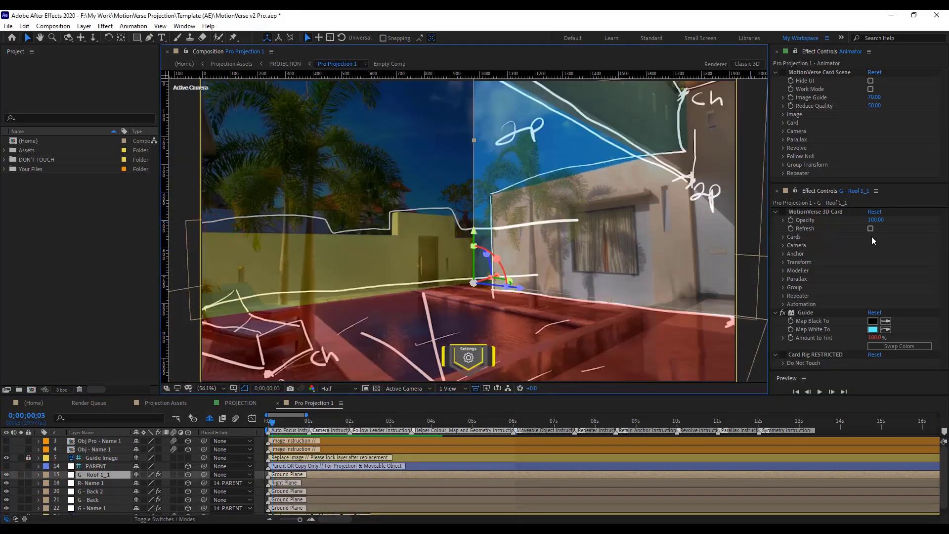
pyautogui.click(824, 212)
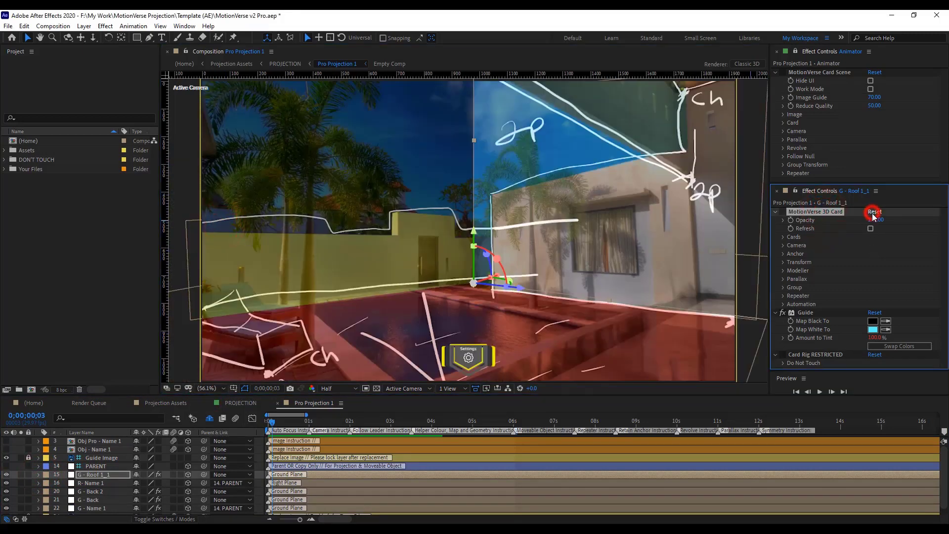
pyautogui.click(874, 212)
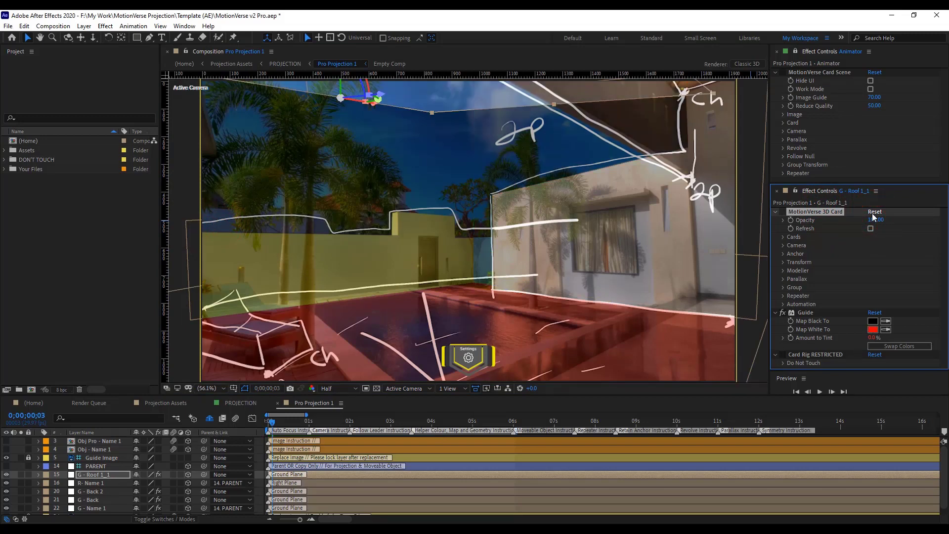
# Set G - Roof 1_1's Modeller Selection to Symmetry Point and its Guide Colour to Purple
pyautogui.click(783, 272)
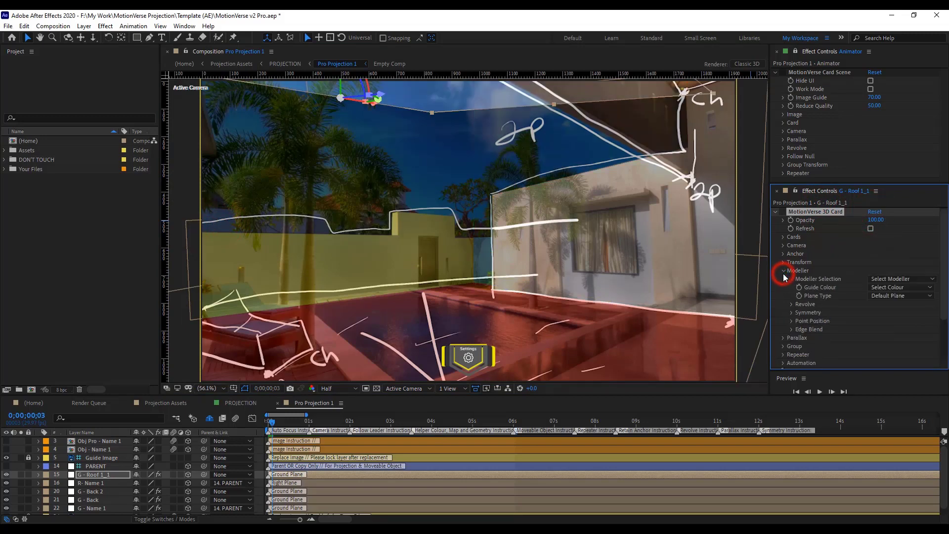
pyautogui.click(895, 280)
pyautogui.click(895, 334)
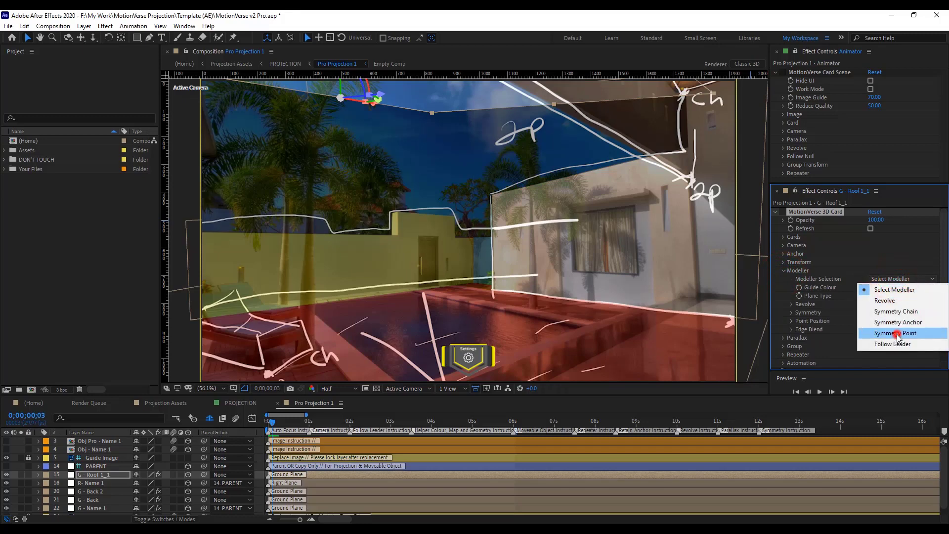
pyautogui.click(900, 288)
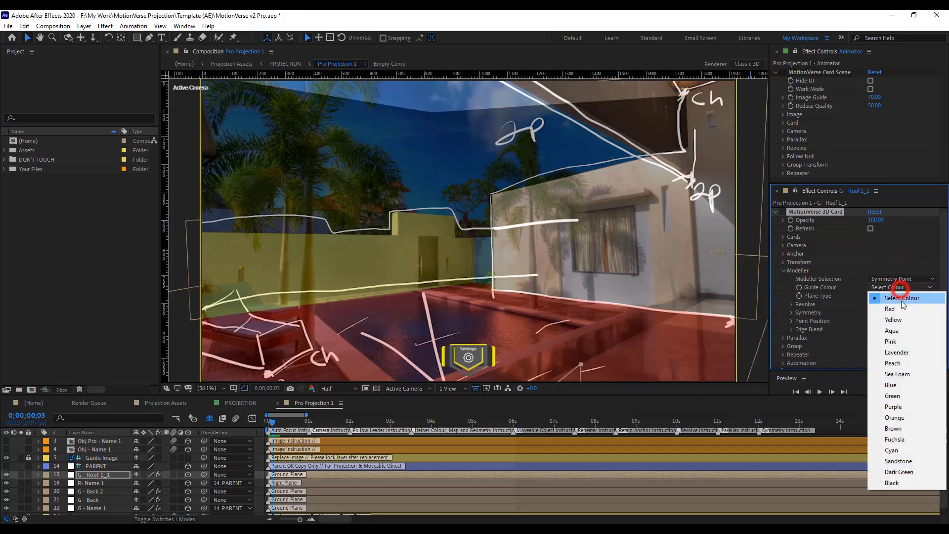
pyautogui.click(906, 363)
pyautogui.click(900, 288)
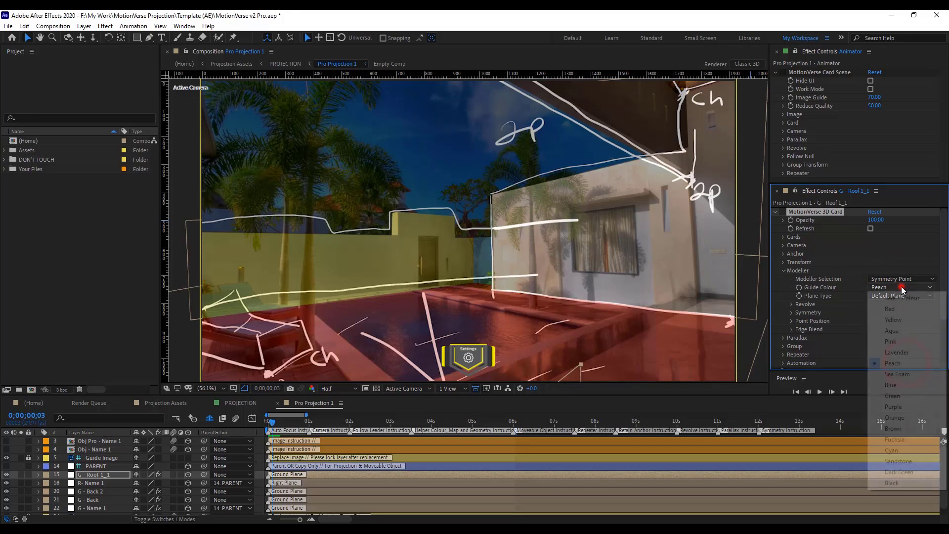
pyautogui.click(908, 406)
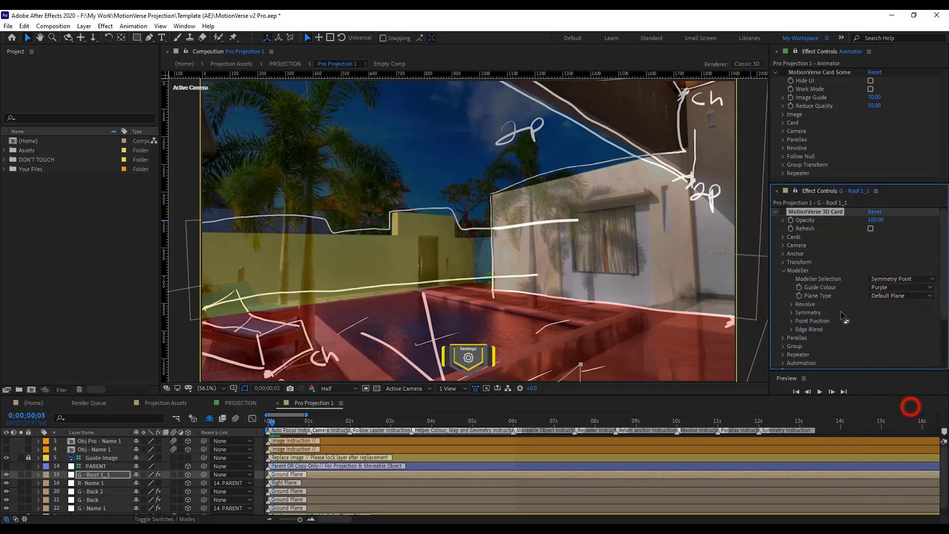
# Set G - Roof 1_1's Symmetry Parent to the R- Name 1 layer and Symmetry Flip X to 90
pyautogui.click(791, 313)
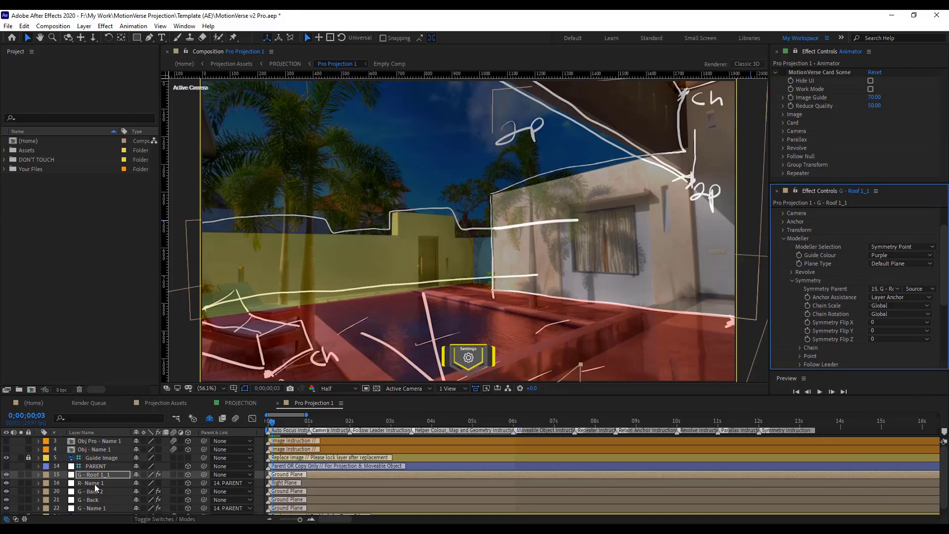
pyautogui.click(885, 288)
pyautogui.click(899, 170)
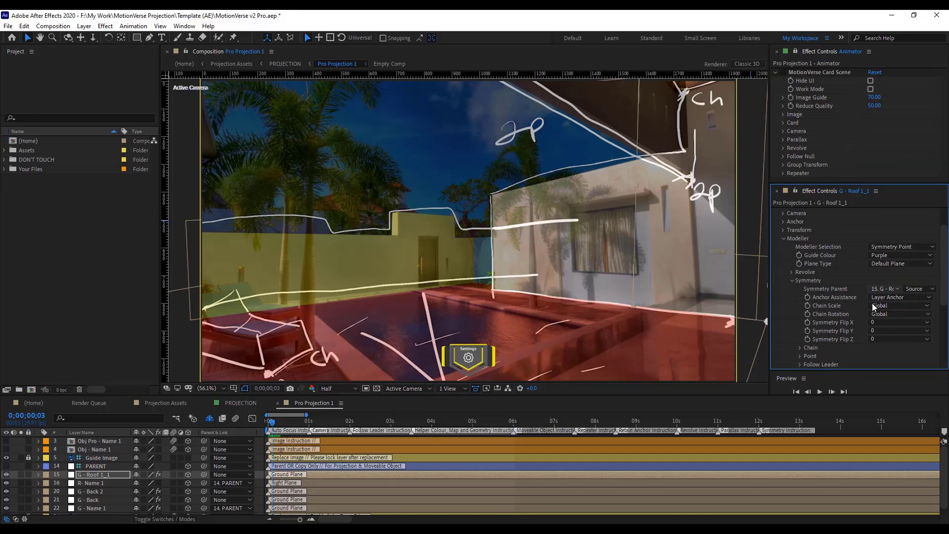
pyautogui.scroll(-3, 790, 326)
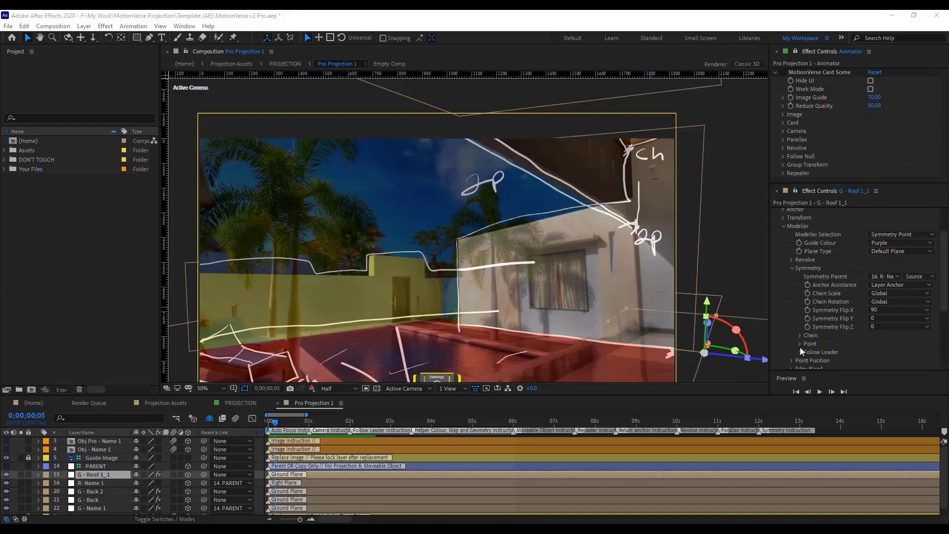
# Set the roof's Point Type to 2-Points and assign Point Position 1 to Symmetry Point 1
pyautogui.click(800, 344)
pyautogui.scroll(-3, 801, 346)
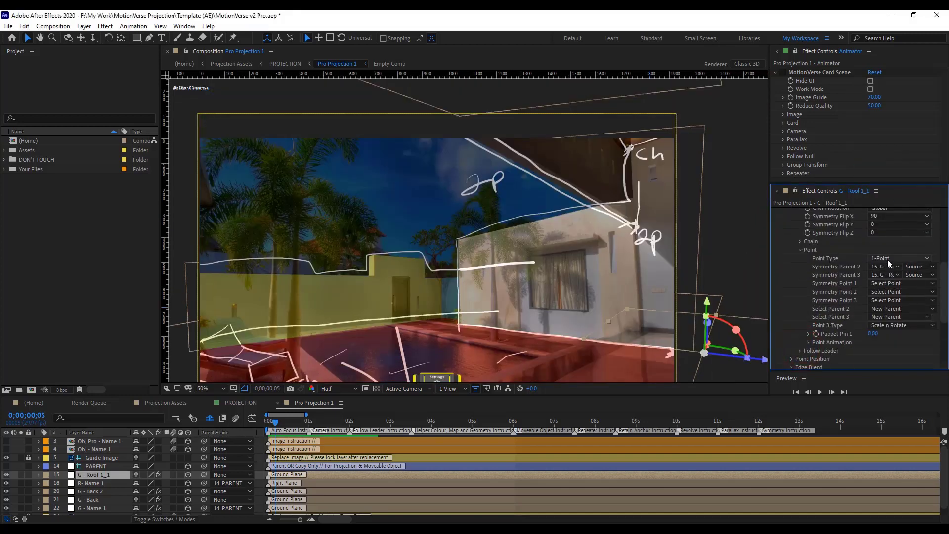
pyautogui.click(888, 259)
pyautogui.click(886, 270)
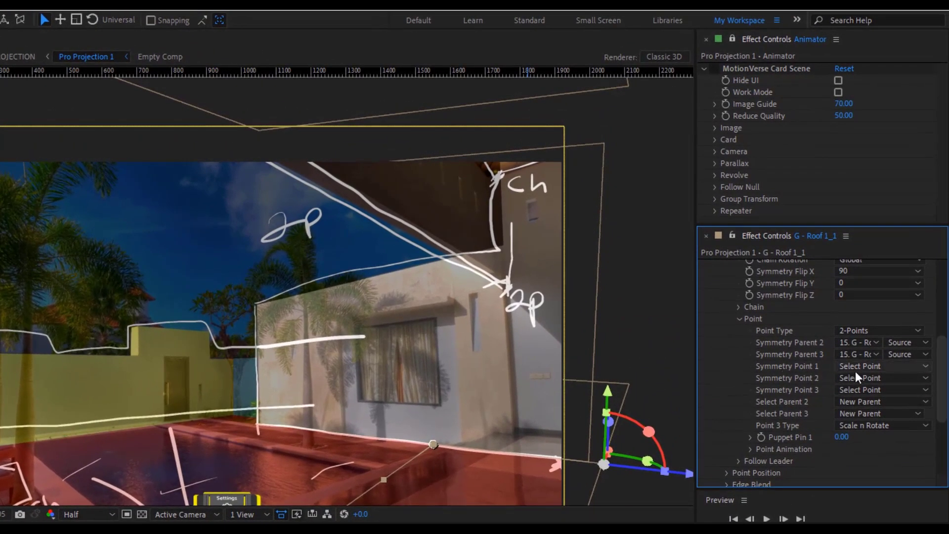
pyautogui.click(880, 302)
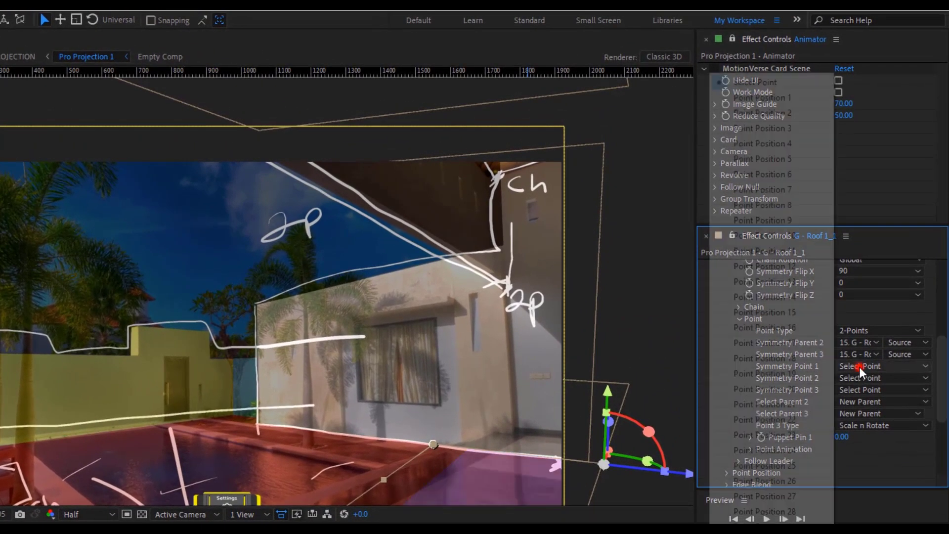
pyautogui.click(776, 99)
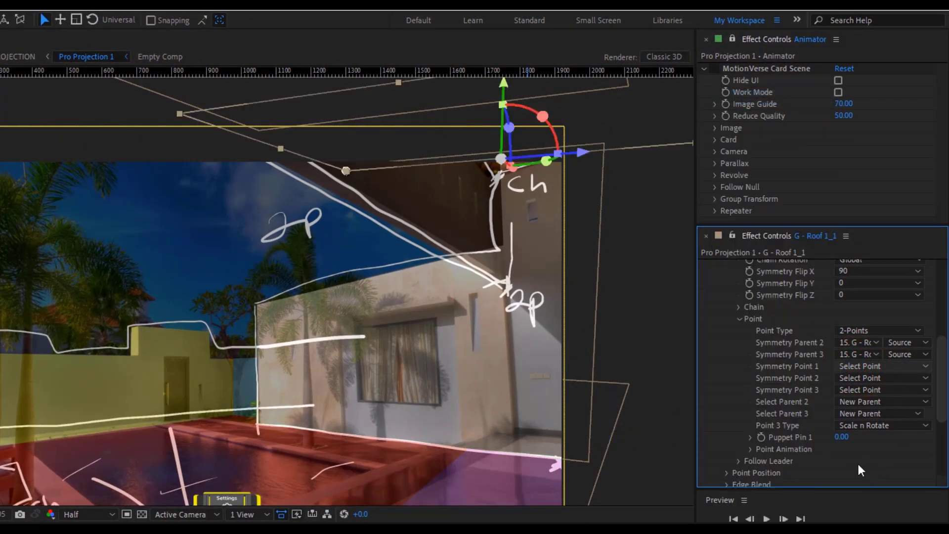
# Set Select Parent 2 to Parent 1 and assign Point Position 2 to Symmetry Point 2
pyautogui.click(861, 402)
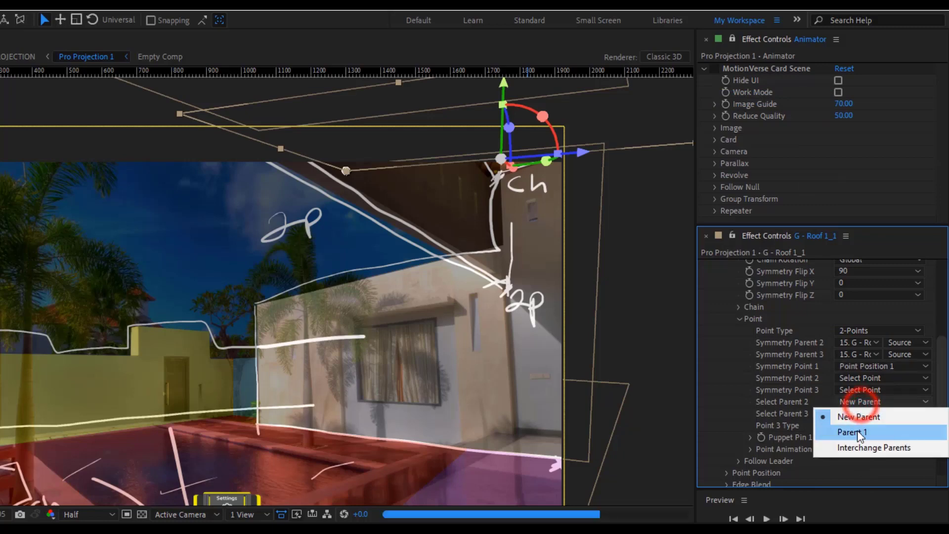
pyautogui.click(856, 432)
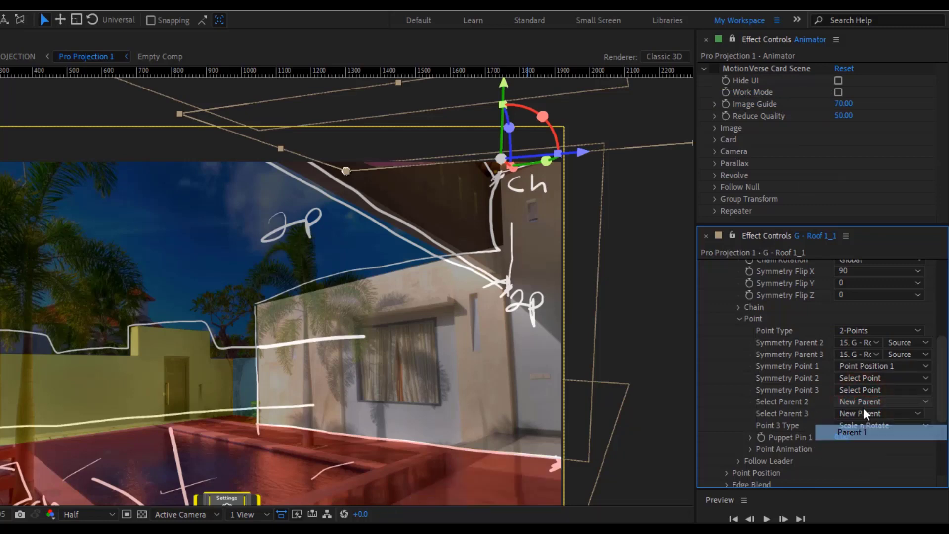
pyautogui.click(865, 379)
pyautogui.click(779, 113)
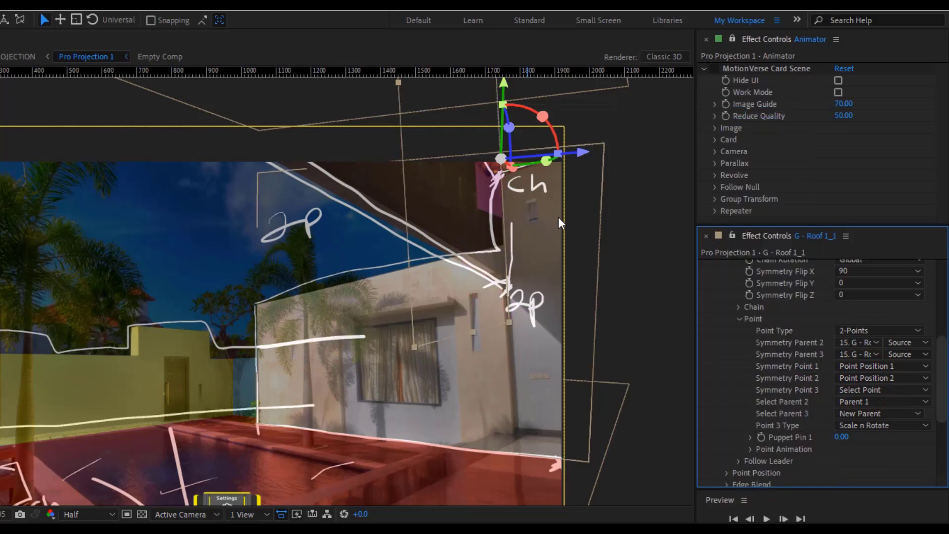
# Set G - Roof 1_1's Anchor Point X to AP Left and its Anchor Point Y to AP Down
pyautogui.scroll(5, 771, 371)
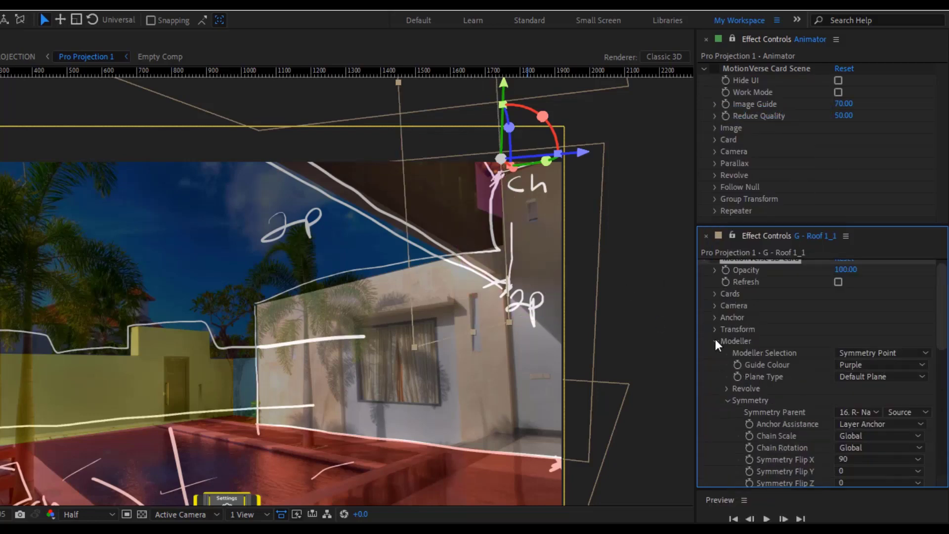
pyautogui.click(715, 318)
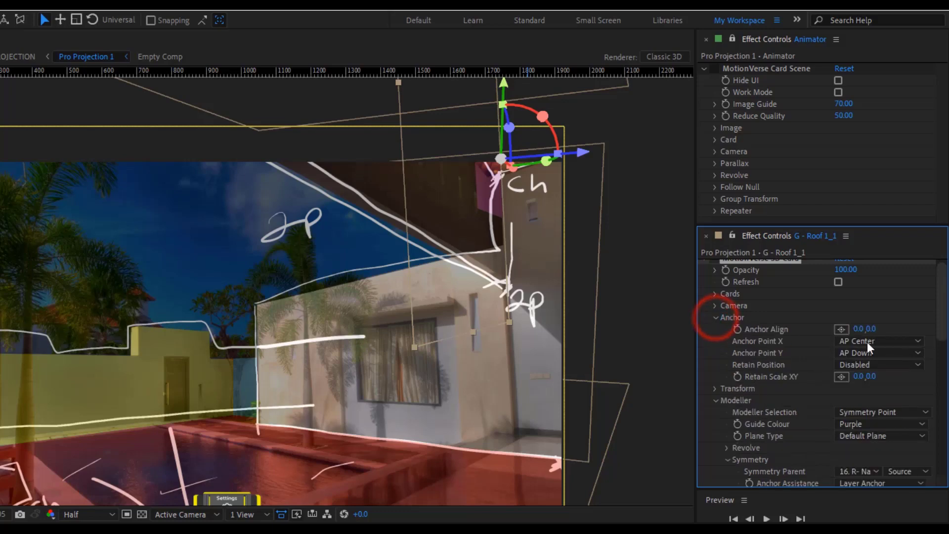
pyautogui.click(894, 341)
pyautogui.click(892, 355)
pyautogui.click(895, 352)
pyautogui.click(894, 387)
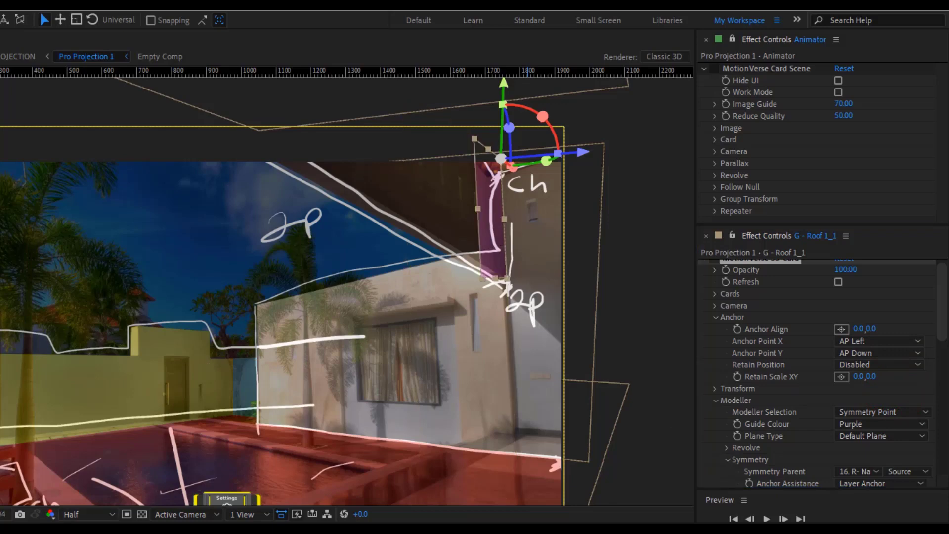
# Set the second Balance Scale value of the G - Roof 1_1 plane to 150 in its Transform properties
pyautogui.click(715, 399)
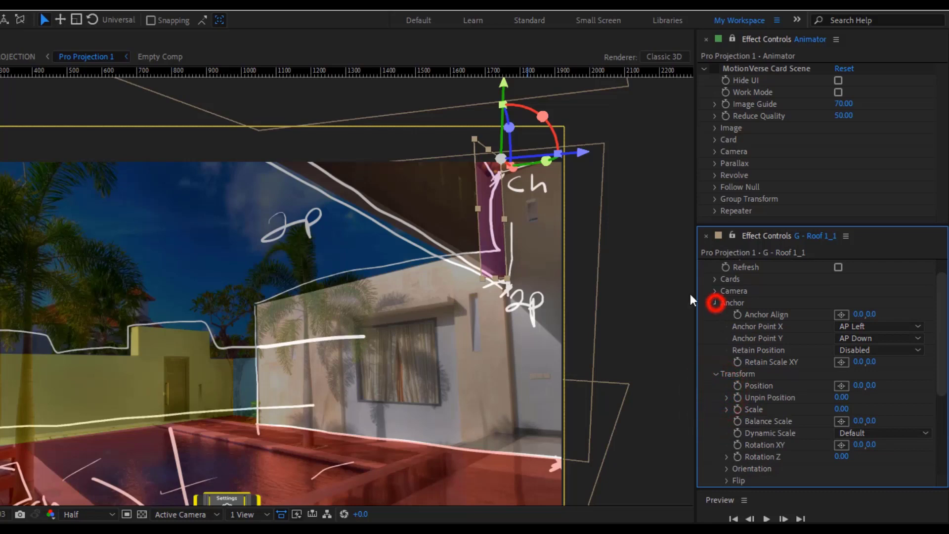
pyautogui.click(715, 302)
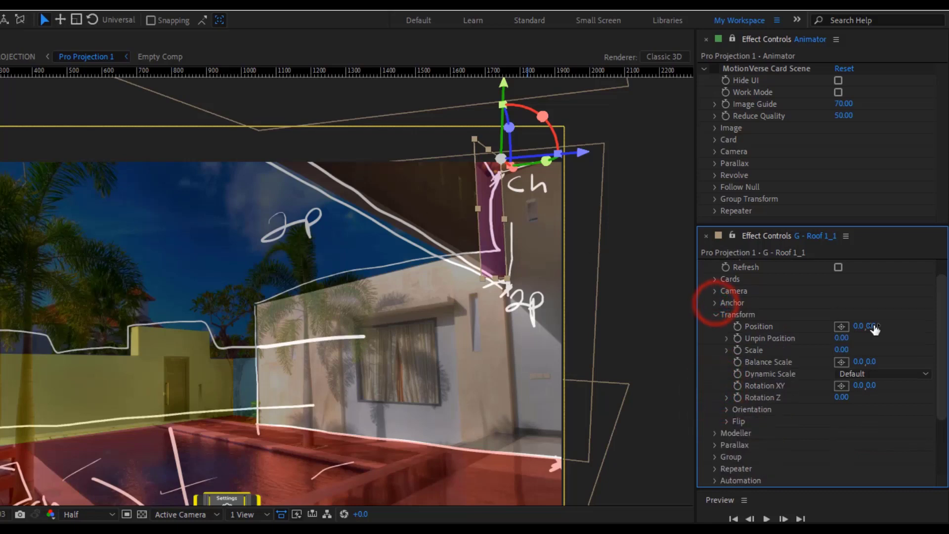
pyautogui.click(860, 362)
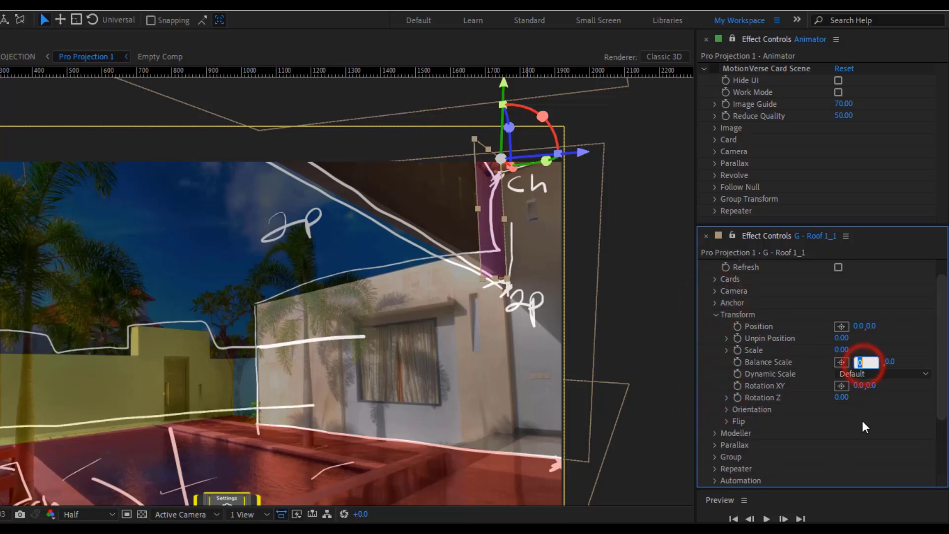
pyautogui.press('Tab')
pyautogui.write('150')
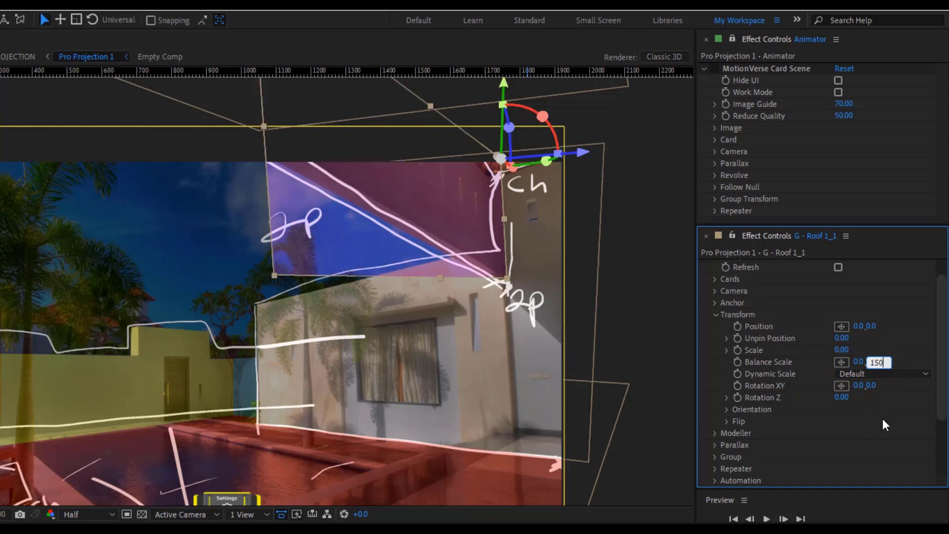
pyautogui.click(879, 420)
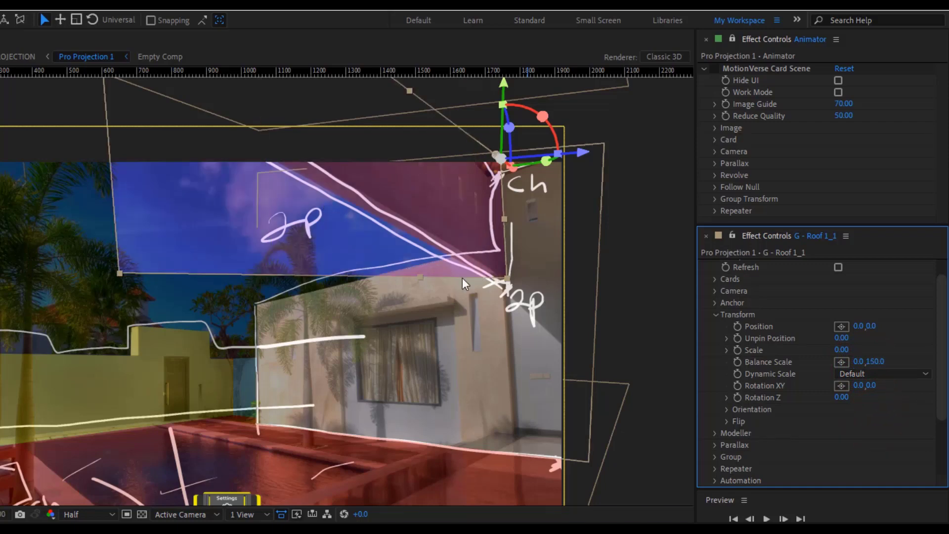
# Mask G - Roof 1_1 with a closed Pen tool triangle that follows the roof's sloping edge from the wall corner and extends above the image
pyautogui.scroll(1, 481, 218)
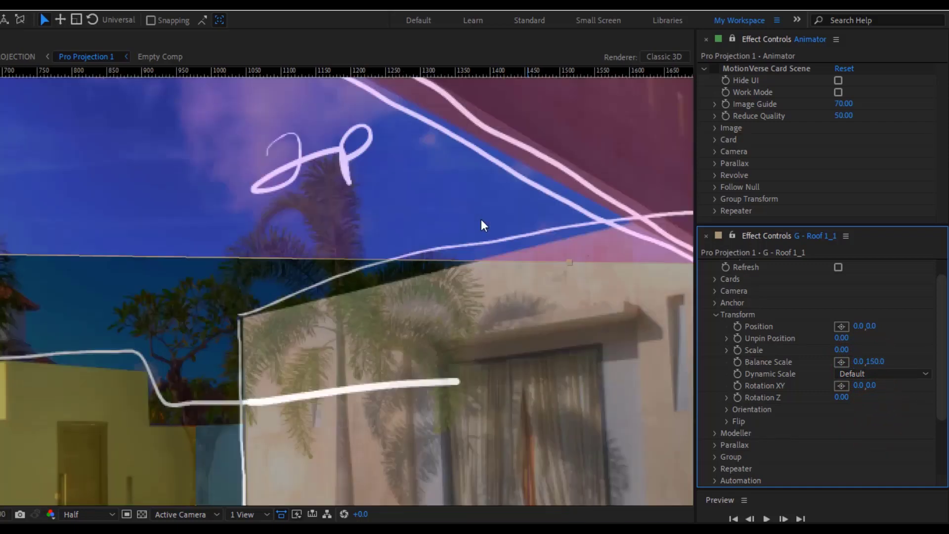
pyautogui.scroll(-1, 481, 219)
pyautogui.moveTo(473, 210); pyautogui.dragTo(459, 230)
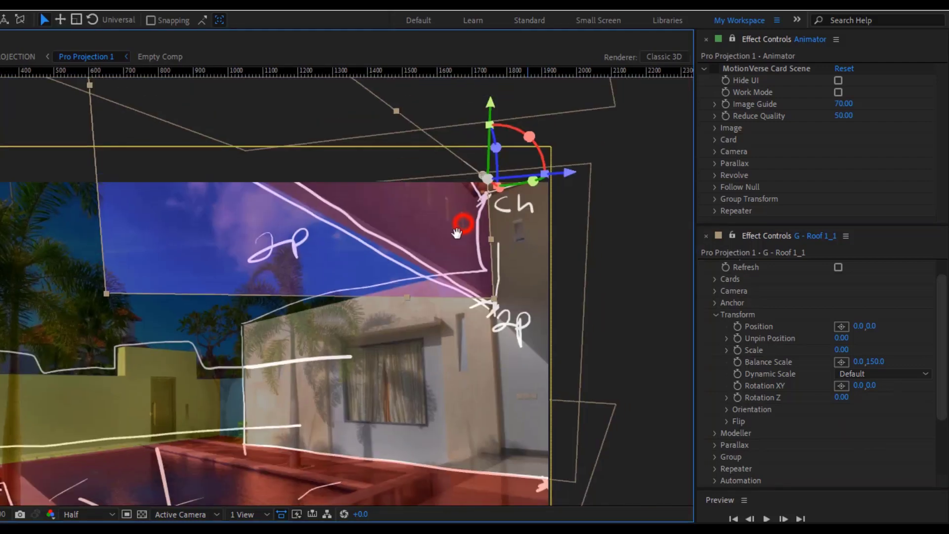
pyautogui.scroll(1, 459, 242)
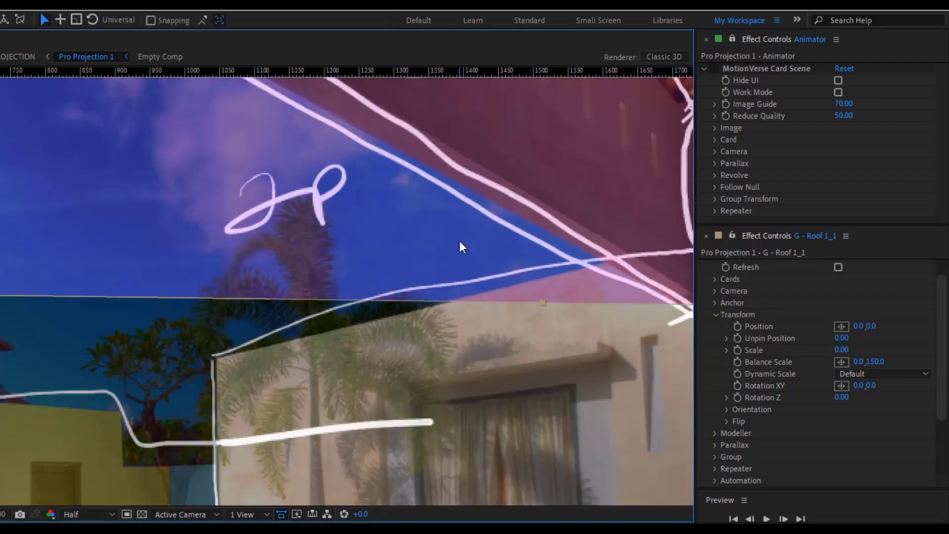
pyautogui.moveTo(497, 234); pyautogui.dragTo(331, 323)
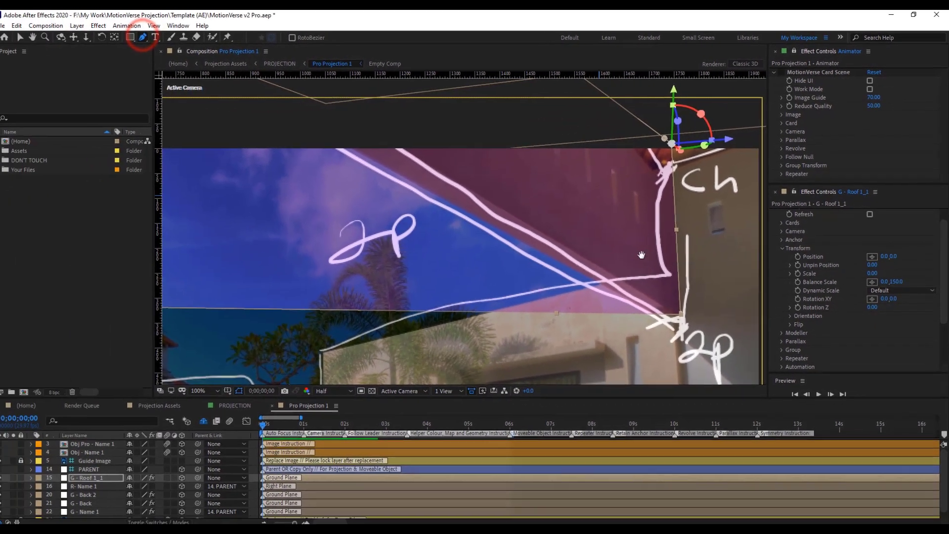
pyautogui.moveTo(519, 326); pyautogui.dragTo(432, 408)
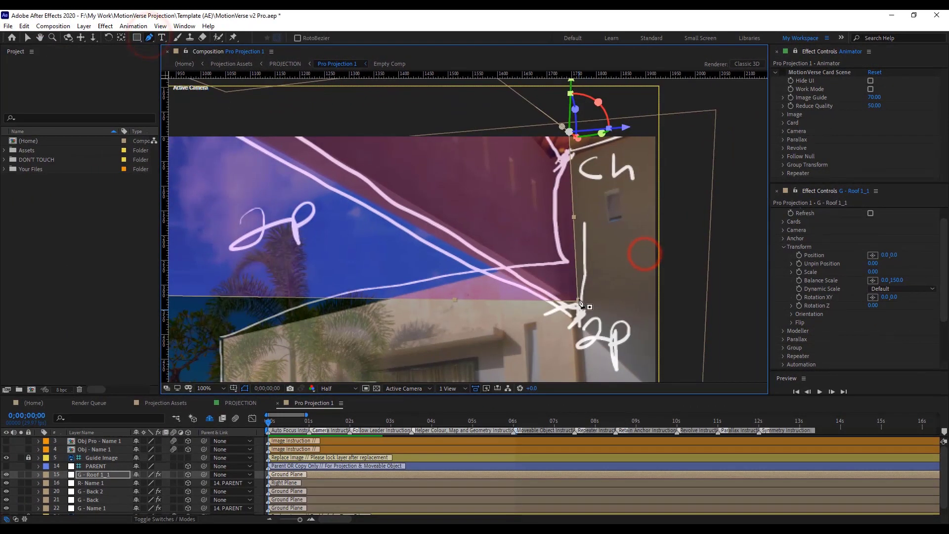
pyautogui.scroll(1, 582, 312)
pyautogui.press('g')
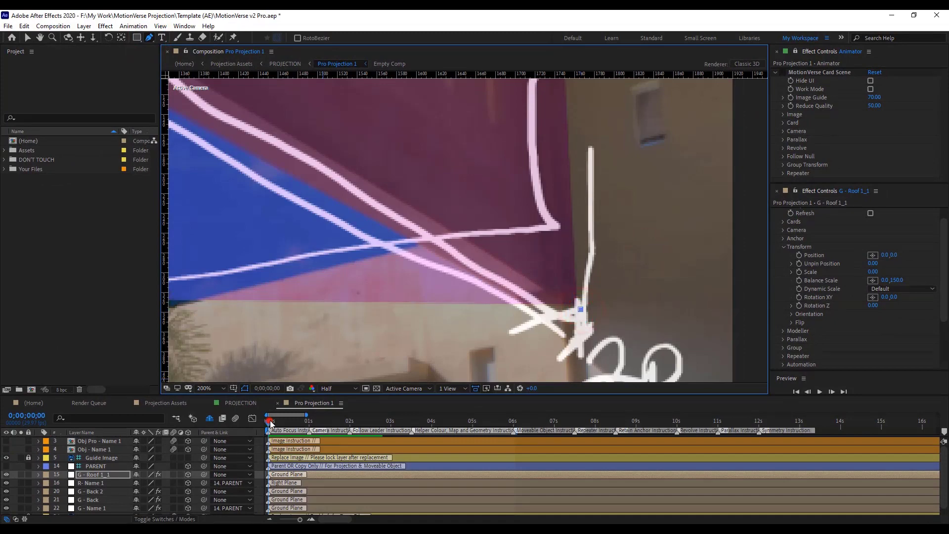
pyautogui.click(270, 420)
pyautogui.scroll(-1, 462, 271)
pyautogui.click(279, 127)
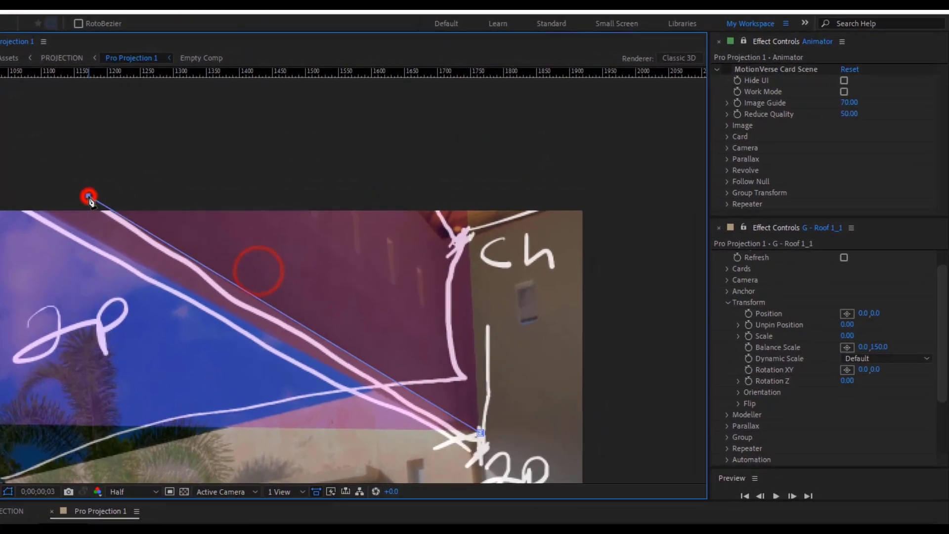
pyautogui.click(598, 76)
pyautogui.click(455, 452)
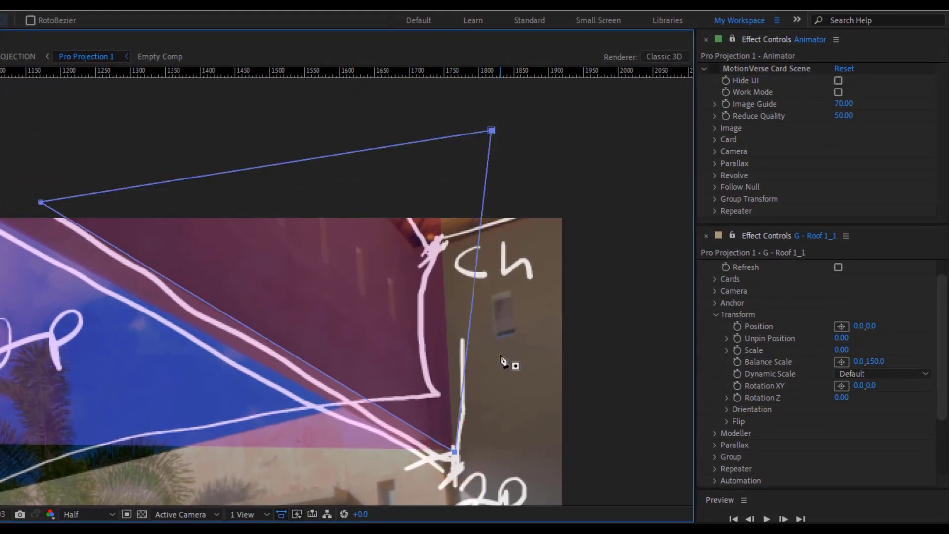
pyautogui.press('v')
pyautogui.scroll(-2, 395, 335)
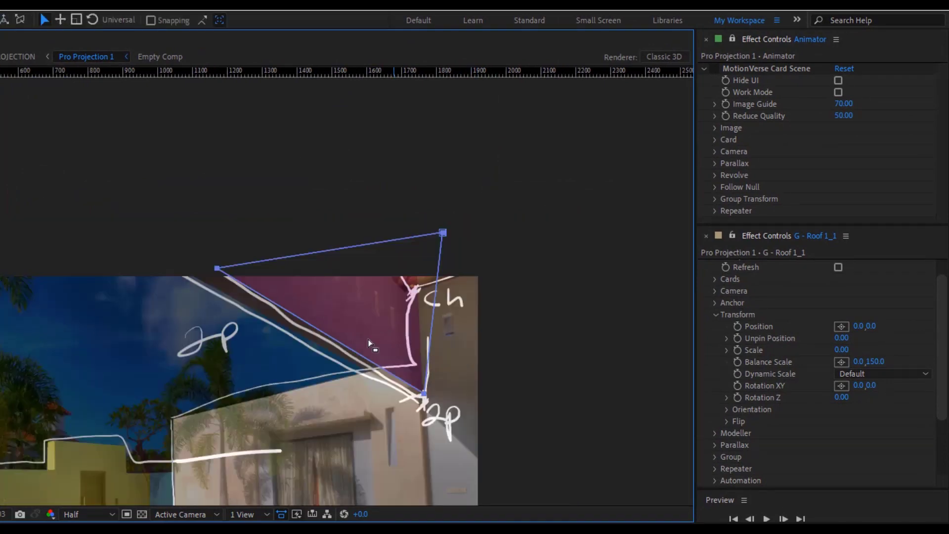
# Place G - Roof 1_1's Point Position 1 on the mask's lower wall corner (about 3806.5, 22) and Point Position 2 on its upper-left corner (about 2109.9, 2984)
pyautogui.click(297, 310)
pyautogui.scroll(2, 316, 324)
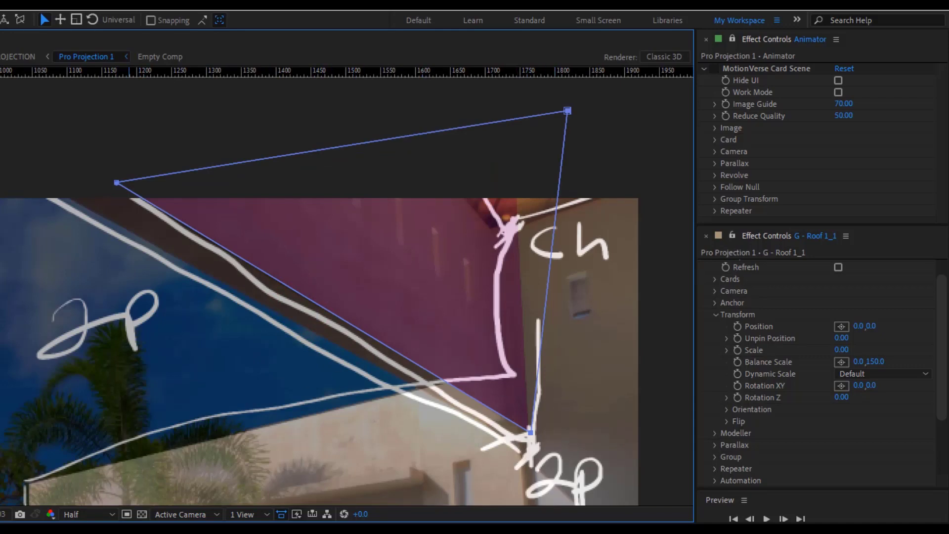
pyautogui.click(460, 408)
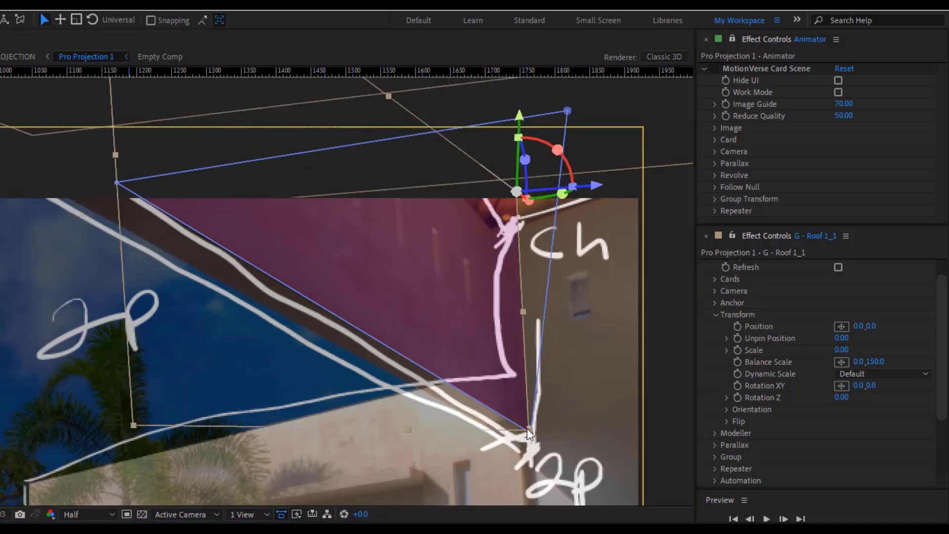
pyautogui.click(714, 321)
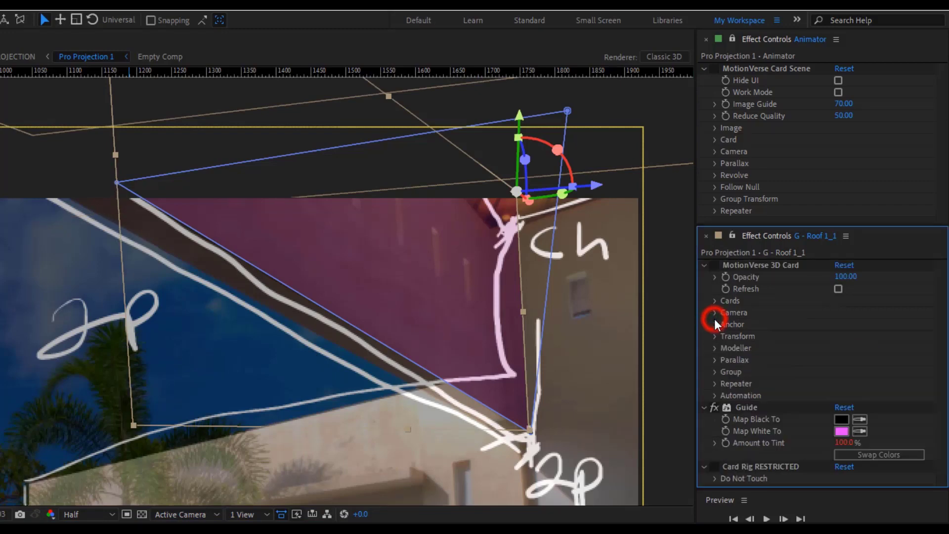
pyautogui.click(716, 352)
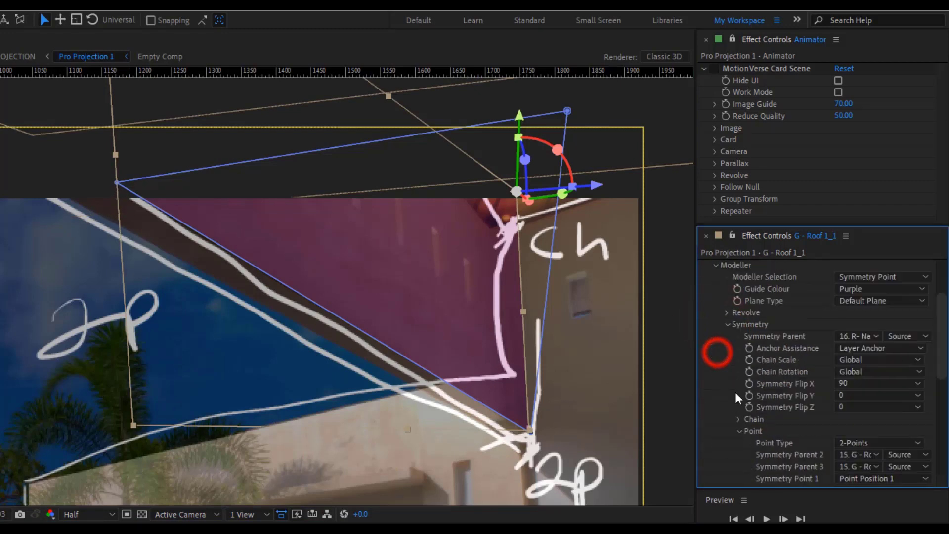
pyautogui.click(726, 325)
pyautogui.click(728, 326)
pyautogui.click(727, 326)
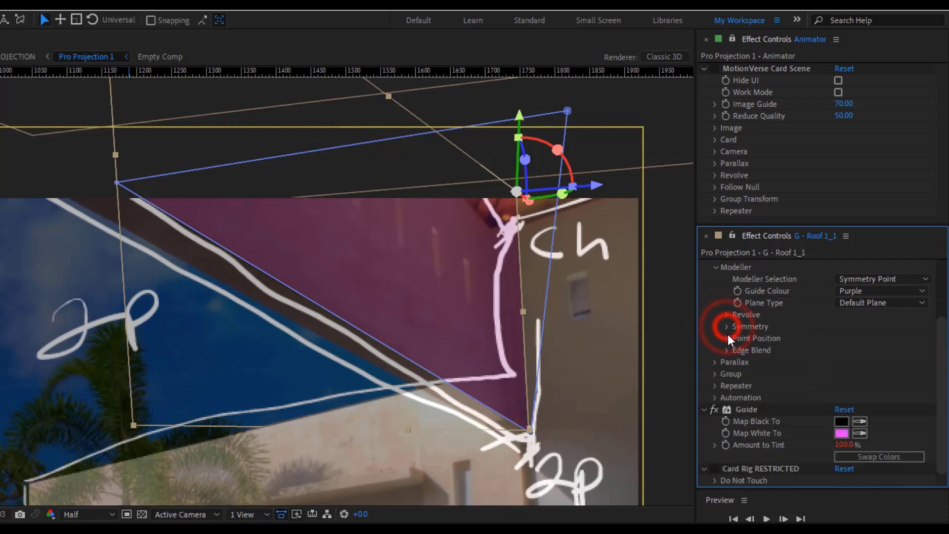
pyautogui.click(730, 341)
pyautogui.click(740, 351)
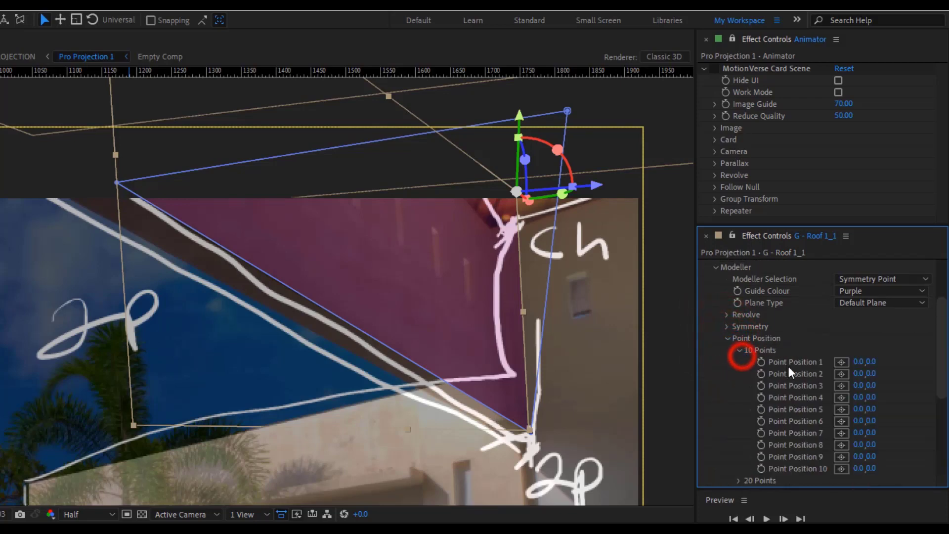
pyautogui.scroll(-2, 857, 354)
pyautogui.click(841, 331)
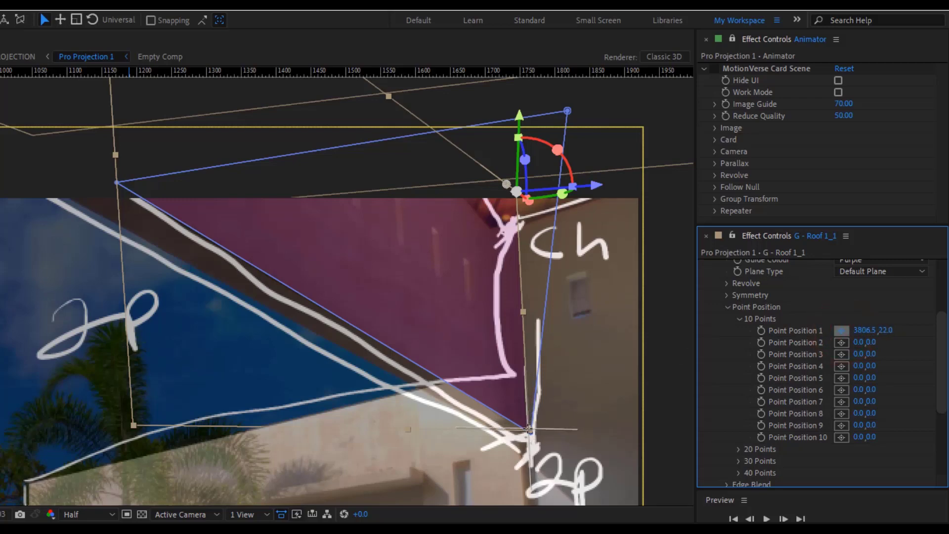
pyautogui.click(527, 428)
pyautogui.click(842, 342)
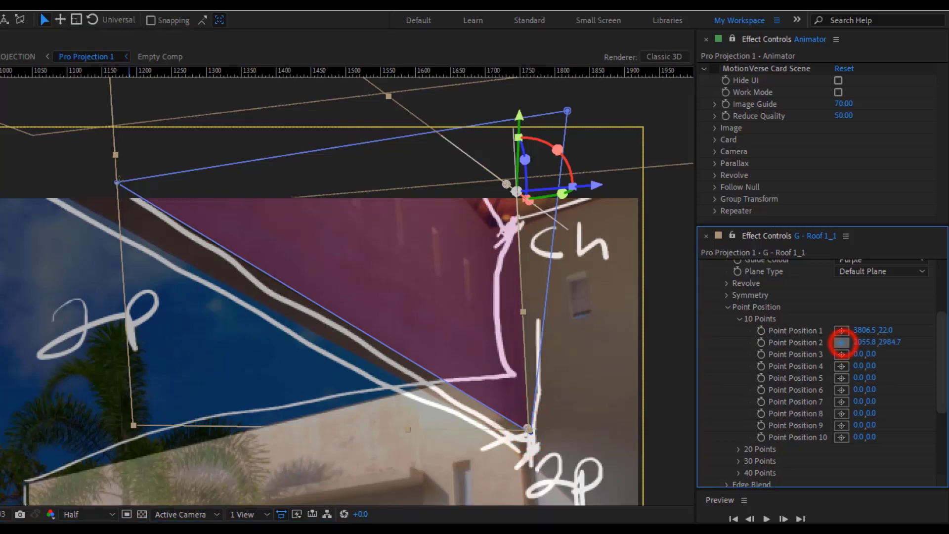
pyautogui.click(121, 183)
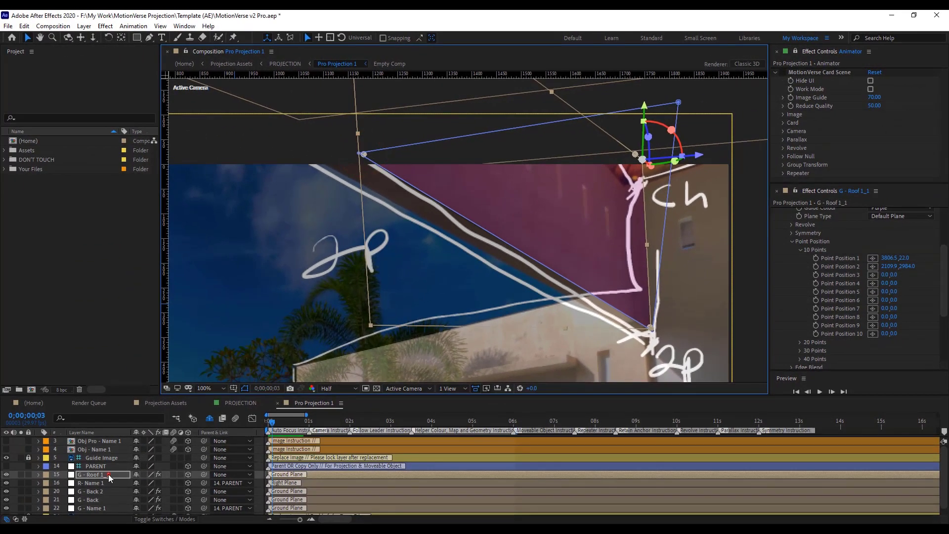
# Duplicate the G - Roof 1_1 layer and set the copy's Symmetry Parent to G - Roof 1_1
pyautogui.click(109, 474)
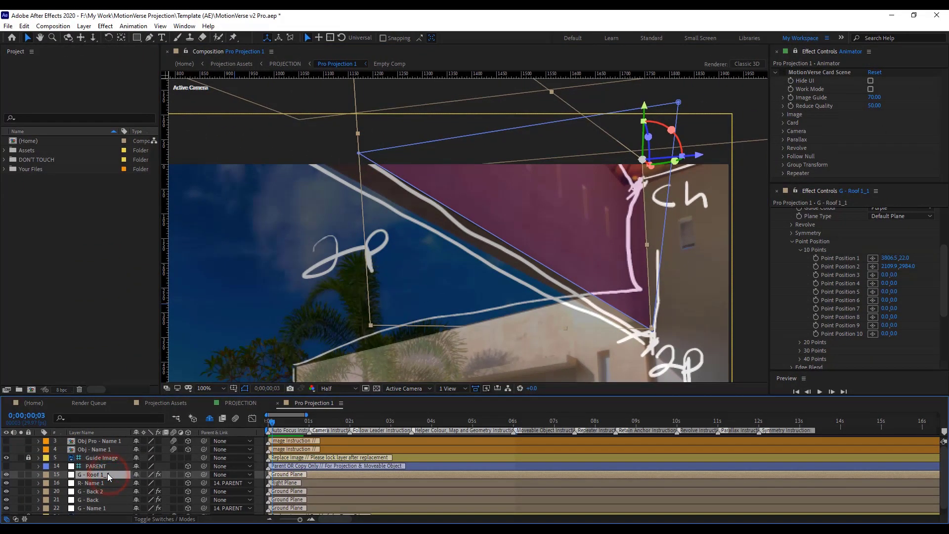
pyautogui.hotkey('ctrl', 'd')
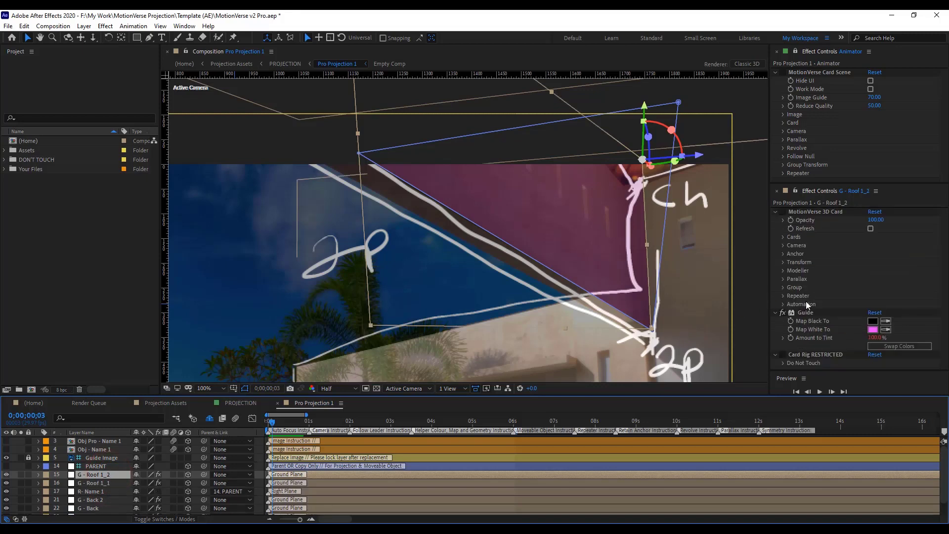
pyautogui.click(781, 314)
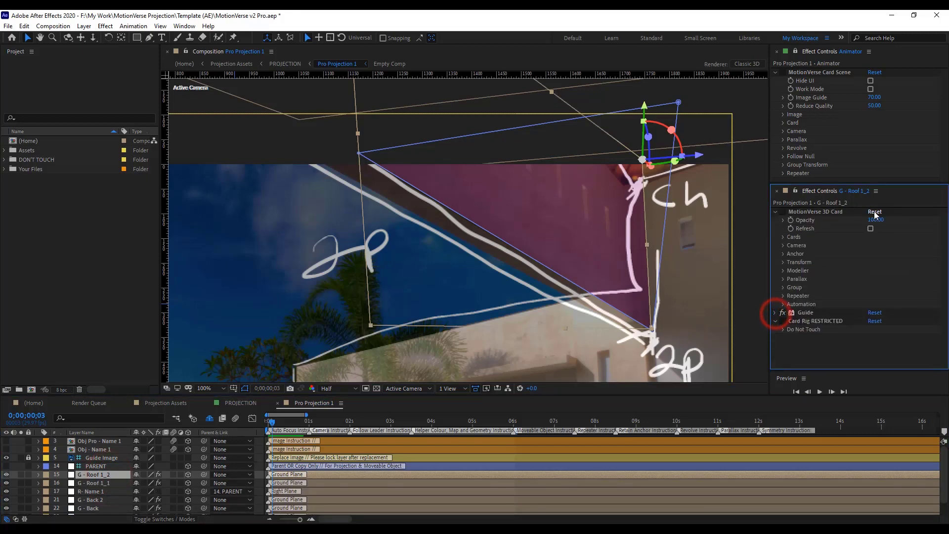
pyautogui.click(783, 271)
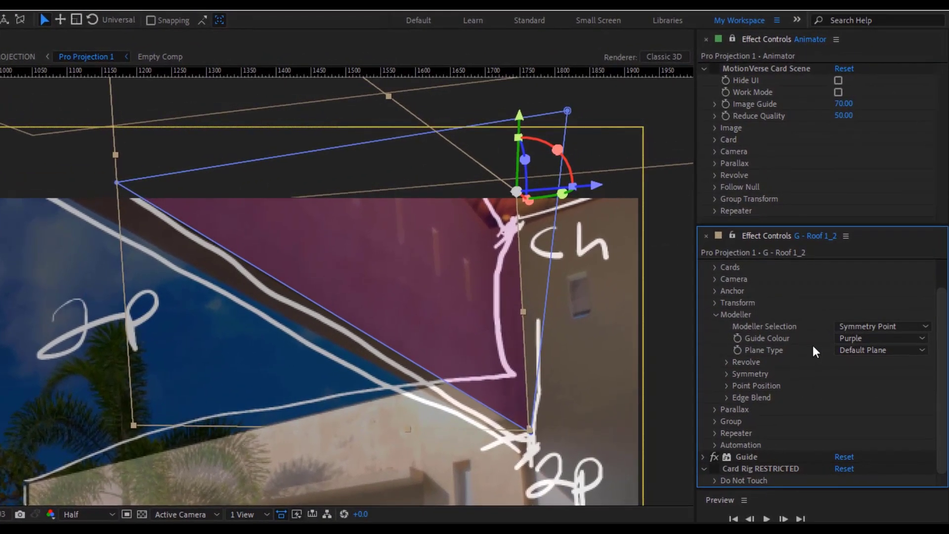
pyautogui.click(726, 374)
pyautogui.scroll(-1, 791, 377)
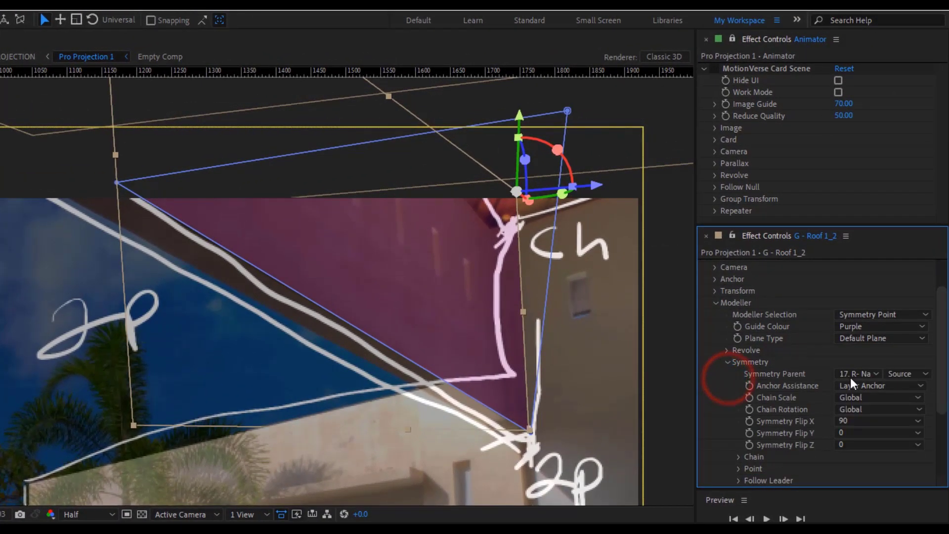
pyautogui.click(859, 373)
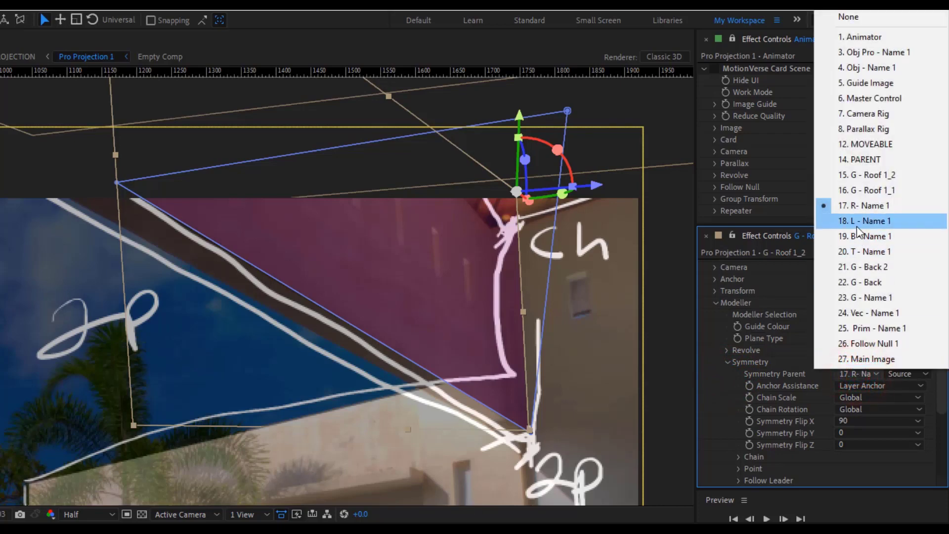
pyautogui.click(865, 192)
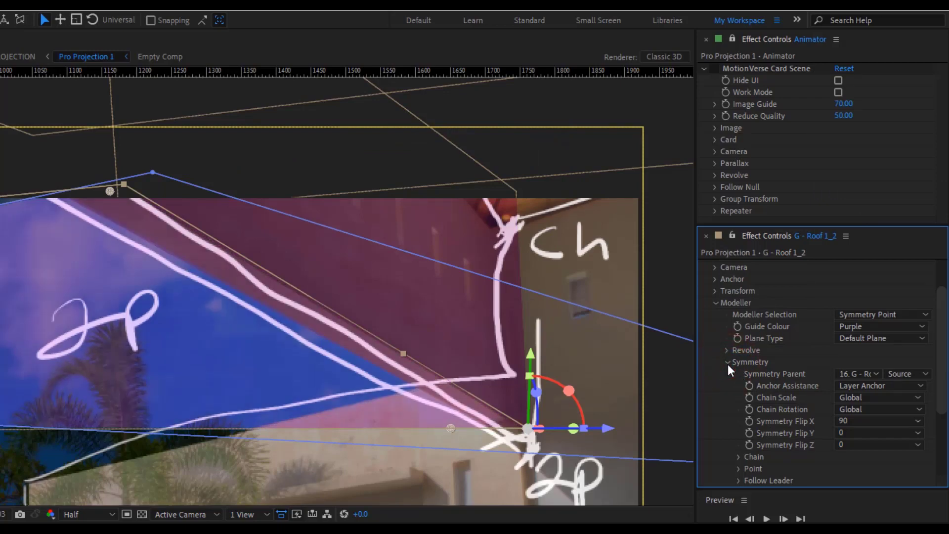
pyautogui.click(882, 421)
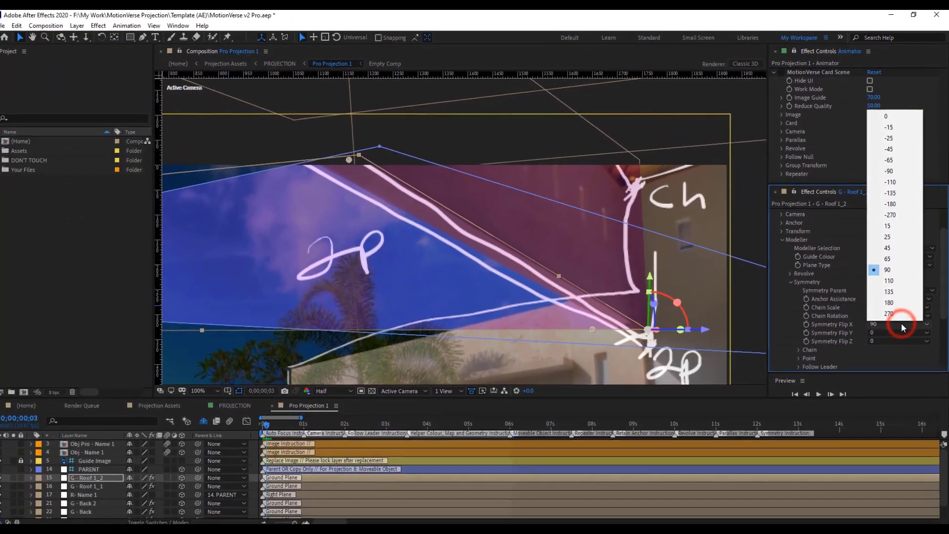
# Delete the copied mask from the G - Roof 1_2 layer
pyautogui.click(112, 474)
pyautogui.press('m')
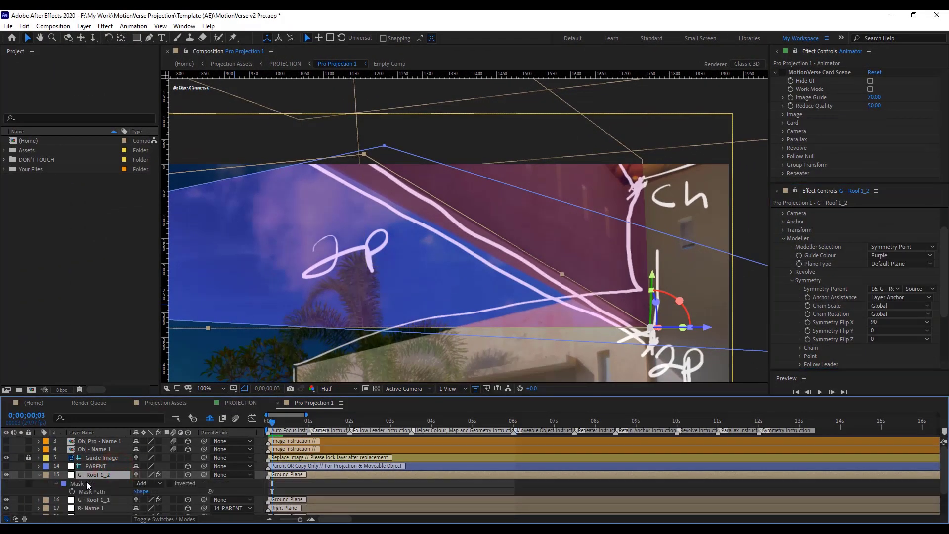
pyautogui.press('m')
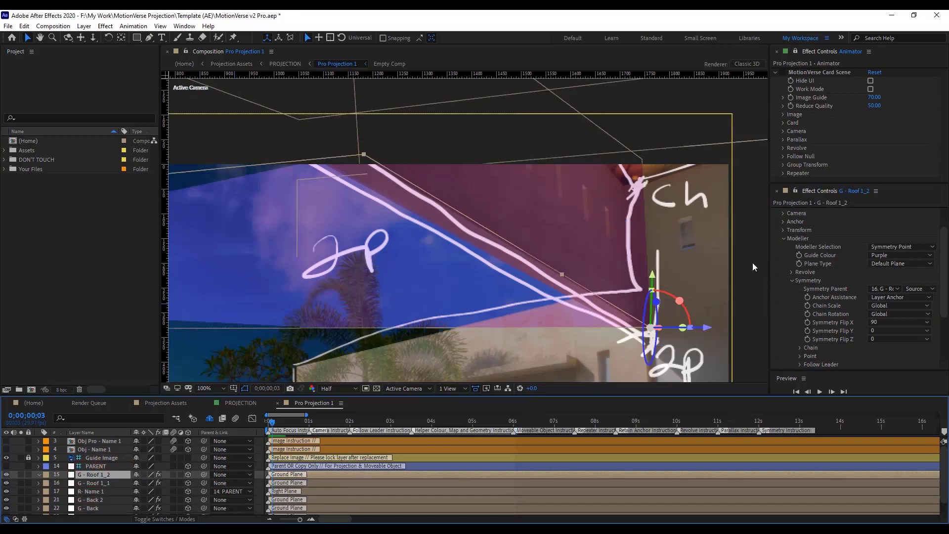
pyautogui.scroll(-1, 558, 271)
pyautogui.scroll(1, 479, 272)
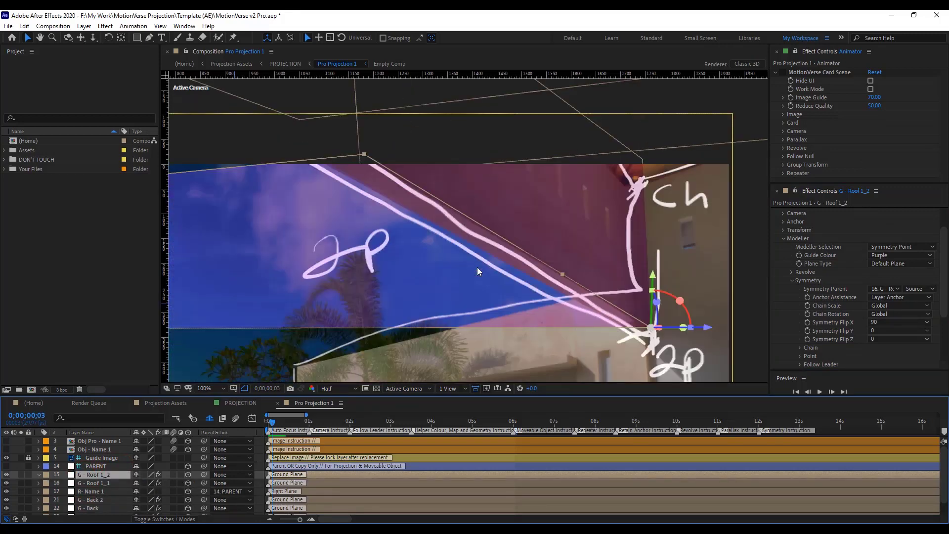
# Set the second Balance Scale value of G - Roof 1_2 to -80 in its Transform properties
pyautogui.click(787, 240)
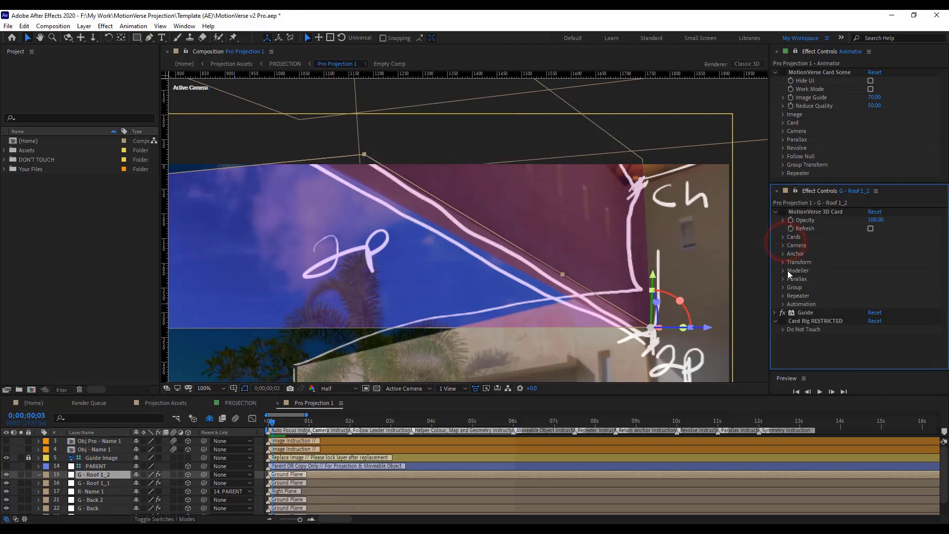
pyautogui.click(786, 266)
pyautogui.click(897, 296)
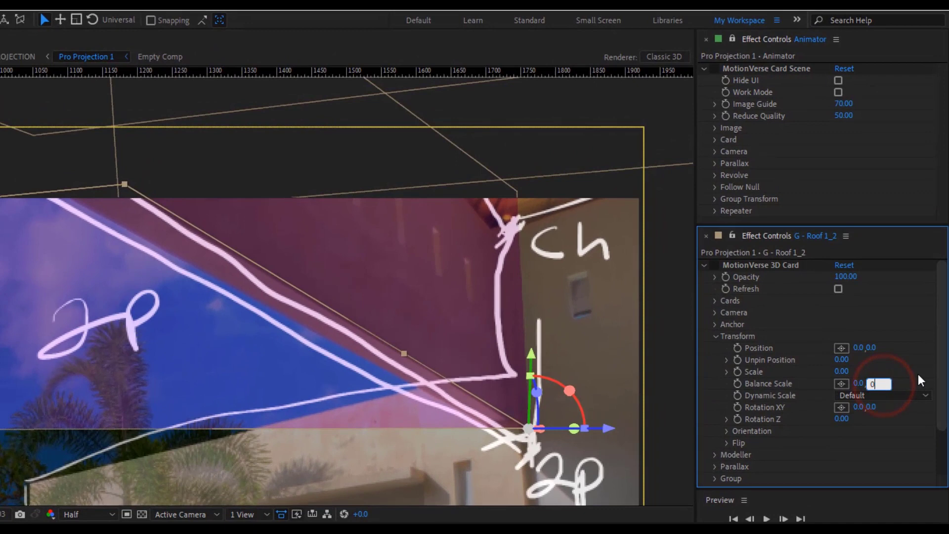
pyautogui.write('0')
pyautogui.click(917, 373)
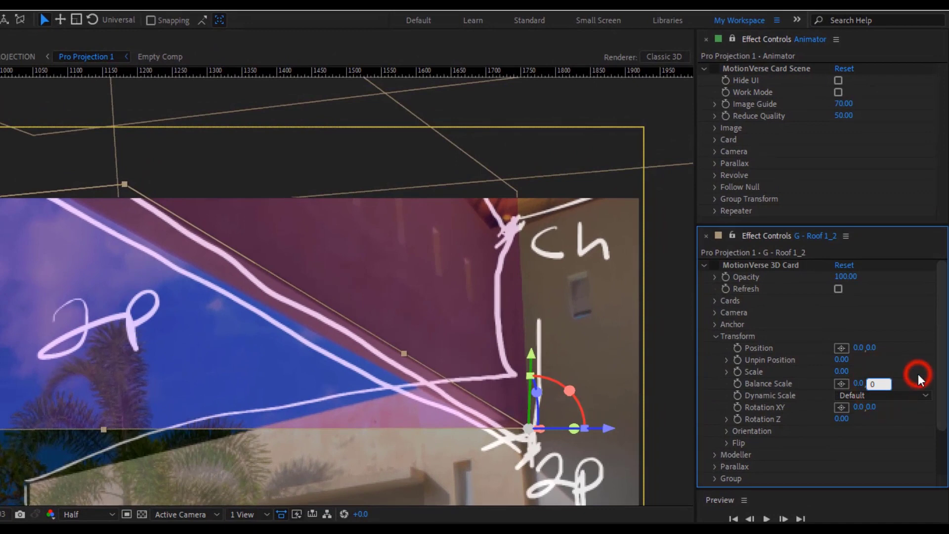
pyautogui.scroll(-3, 254, 348)
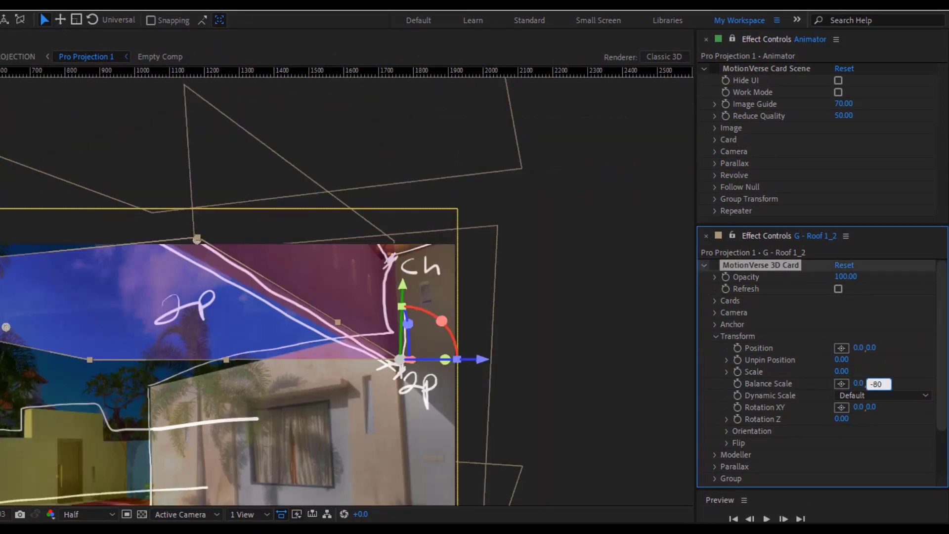
pyautogui.click(886, 449)
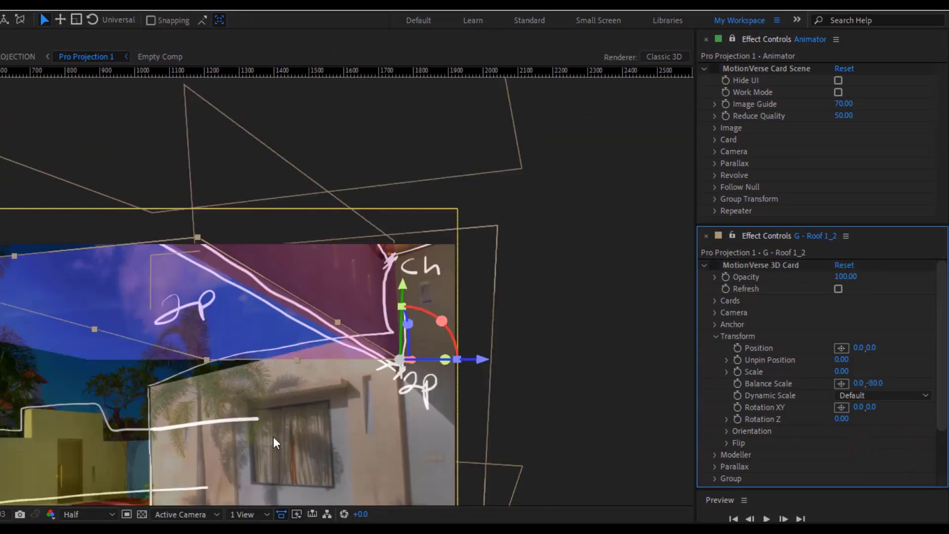
# Set the Image Guide value of Pro Projection 1's Animator to 0
pyautogui.scroll(2, 315, 313)
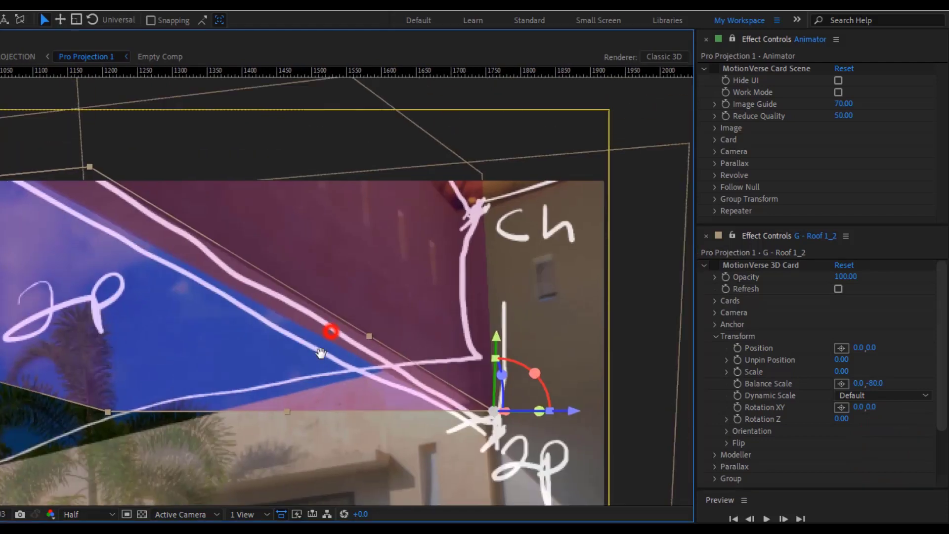
pyautogui.click(330, 331)
pyautogui.scroll(2, 363, 324)
pyautogui.scroll(-2, 363, 324)
pyautogui.scroll(2, 482, 430)
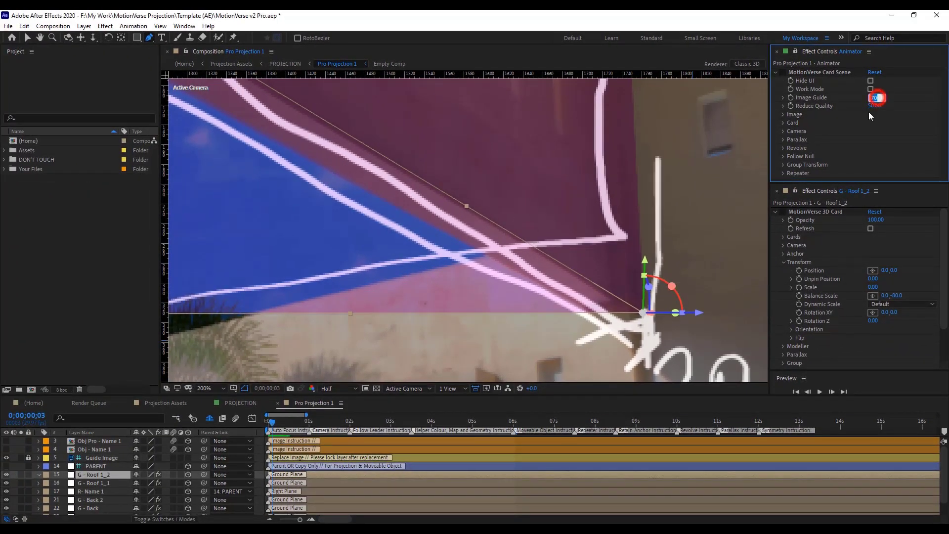
pyautogui.moveTo(873, 98); pyautogui.dragTo(866, 144)
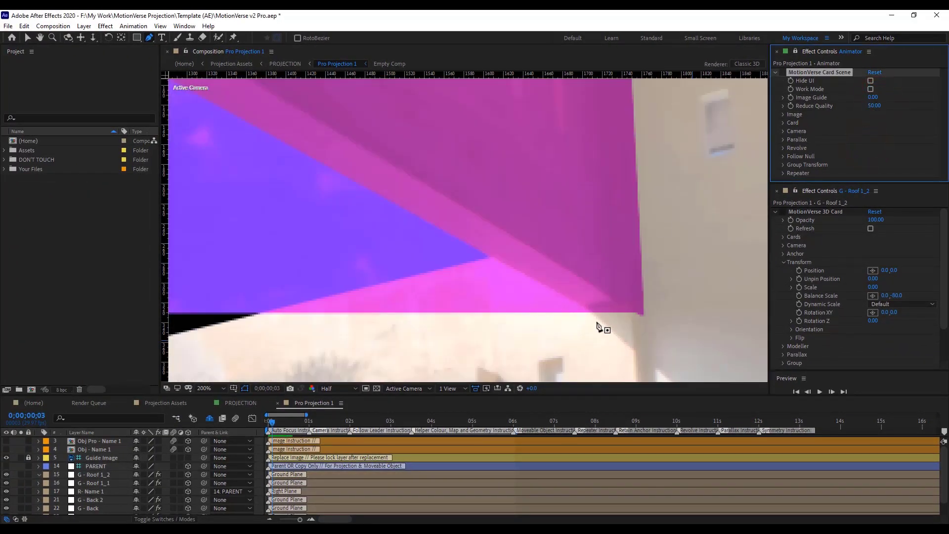
# Mask G - Roof 1_2 with a closed Pen tool shape around the roof's sloping fascia, from the wall corner to just above the image
pyautogui.click(150, 38)
pyautogui.moveTo(499, 148); pyautogui.dragTo(552, 178)
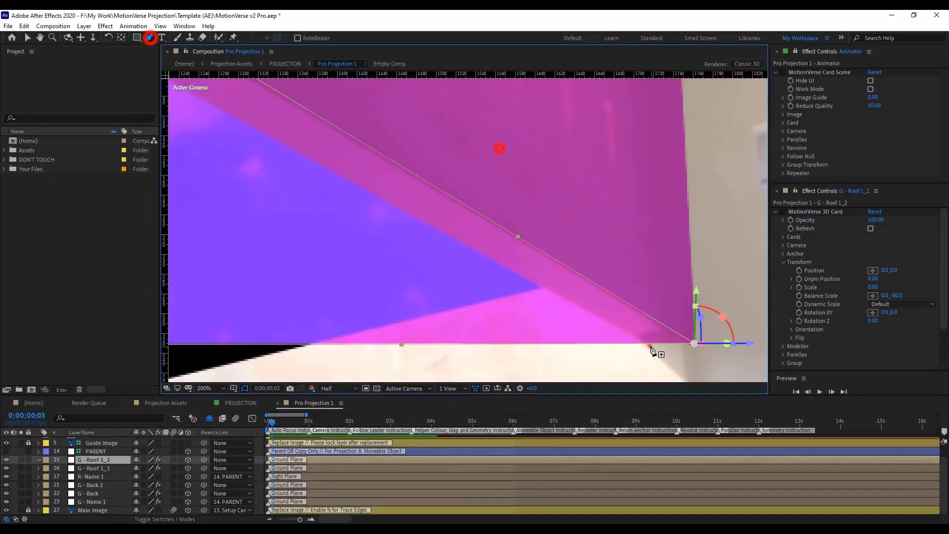
pyautogui.click(647, 345)
pyautogui.click(557, 294)
pyautogui.click(372, 211)
pyautogui.click(377, 194)
pyautogui.click(524, 186)
pyautogui.scroll(-1, 552, 223)
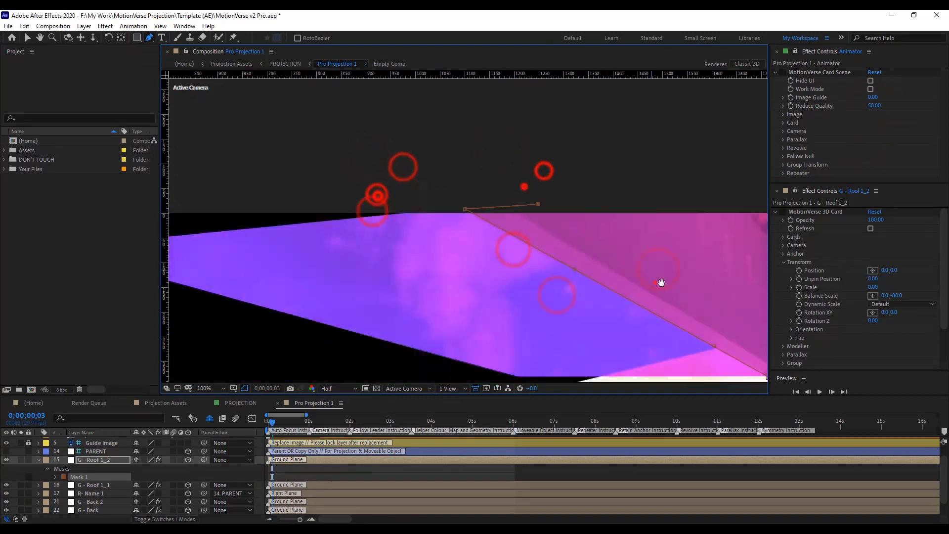
pyautogui.moveTo(661, 282); pyautogui.dragTo(436, 220)
pyautogui.click(580, 298)
pyautogui.moveTo(493, 224); pyautogui.dragTo(548, 226)
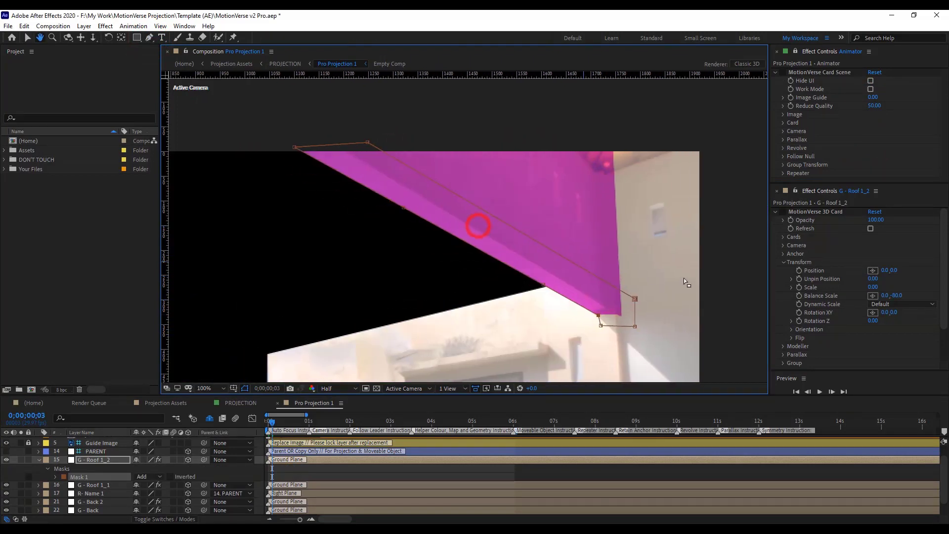
pyautogui.press('v')
# Set the Guide Colour of G - Roof 1_2 to Orange in its Modeller properties
pyautogui.click(781, 265)
pyautogui.click(785, 271)
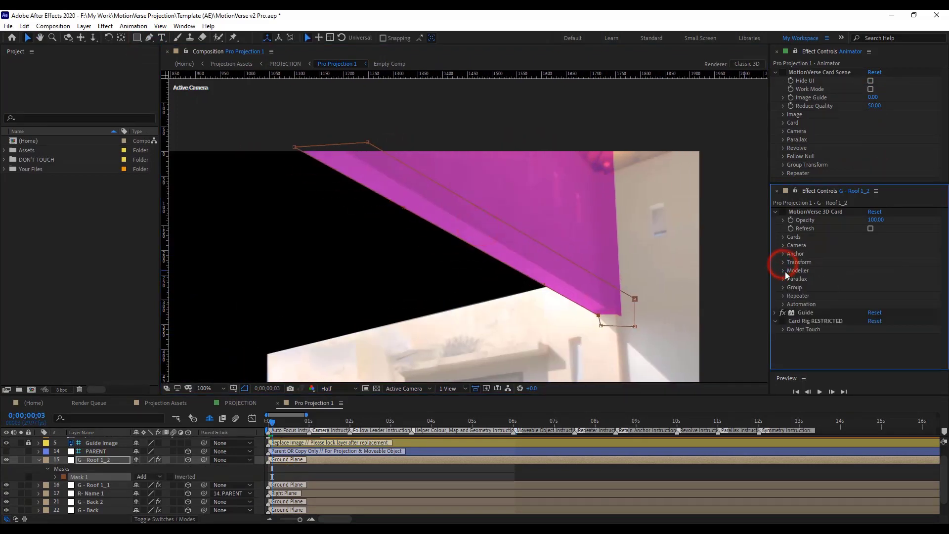
pyautogui.click(786, 271)
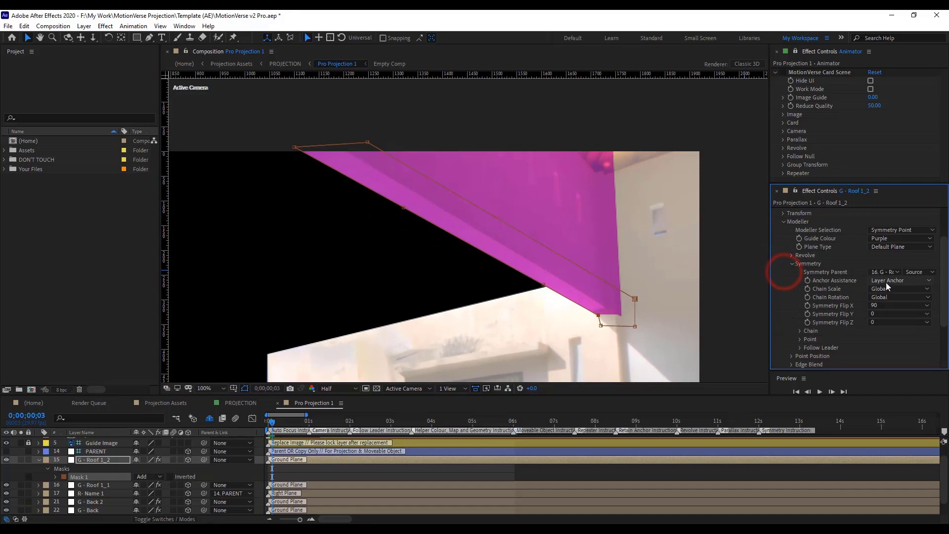
pyautogui.click(793, 264)
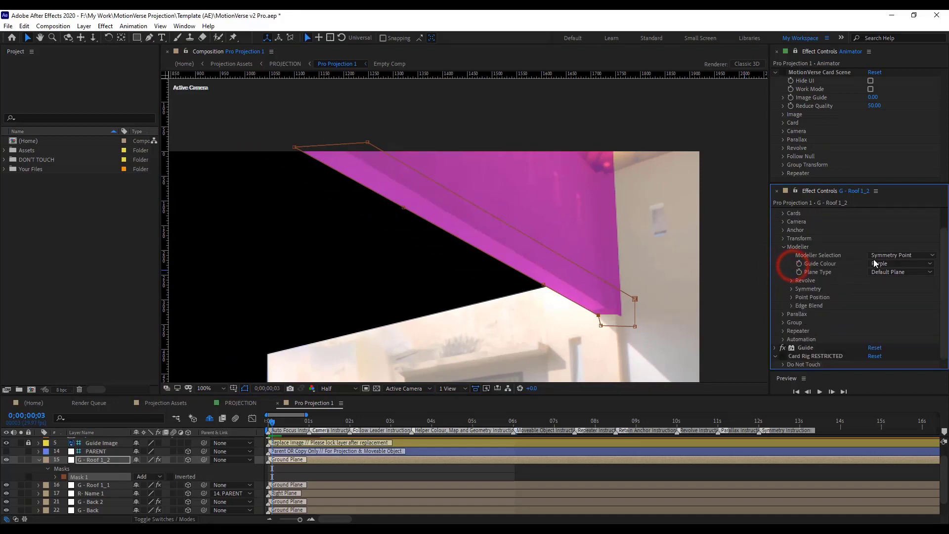
pyautogui.click(883, 263)
pyautogui.click(895, 393)
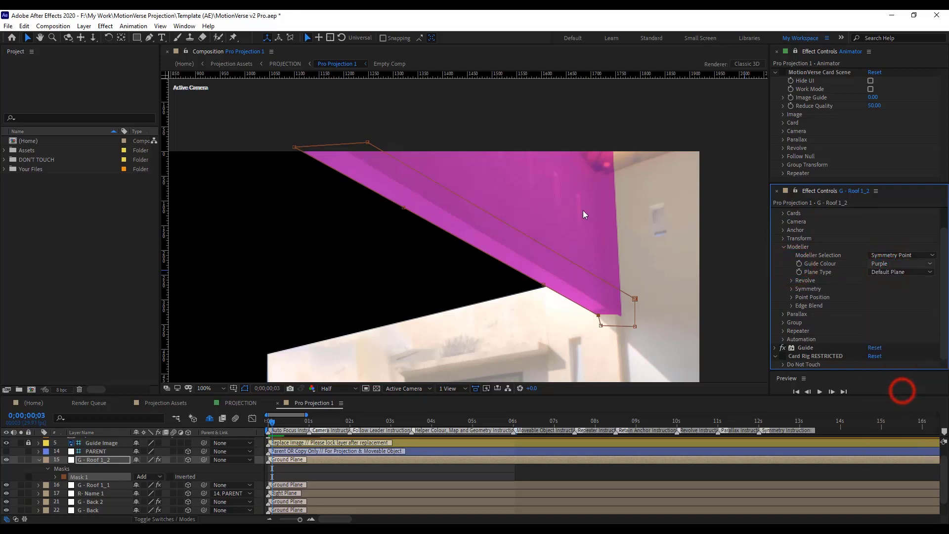
pyautogui.press(',')
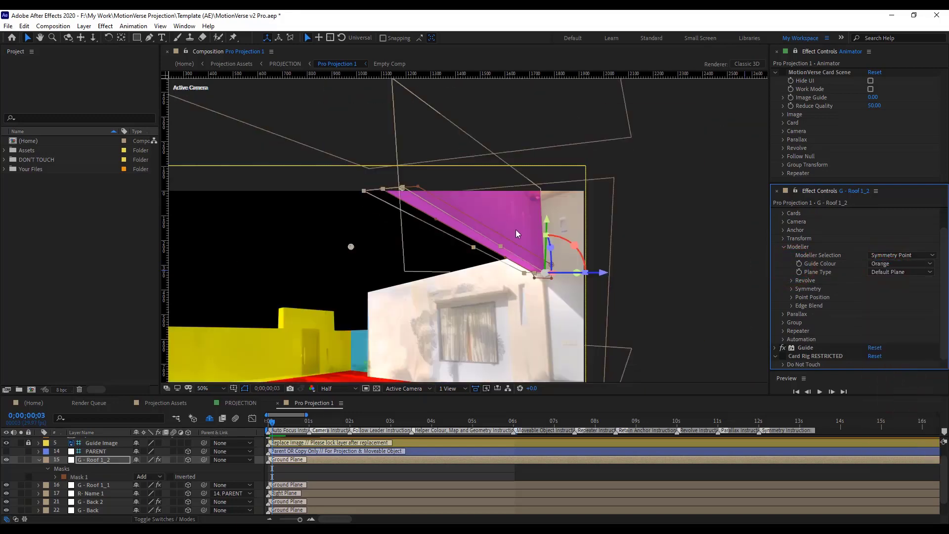
pyautogui.moveTo(470, 242); pyautogui.dragTo(540, 189)
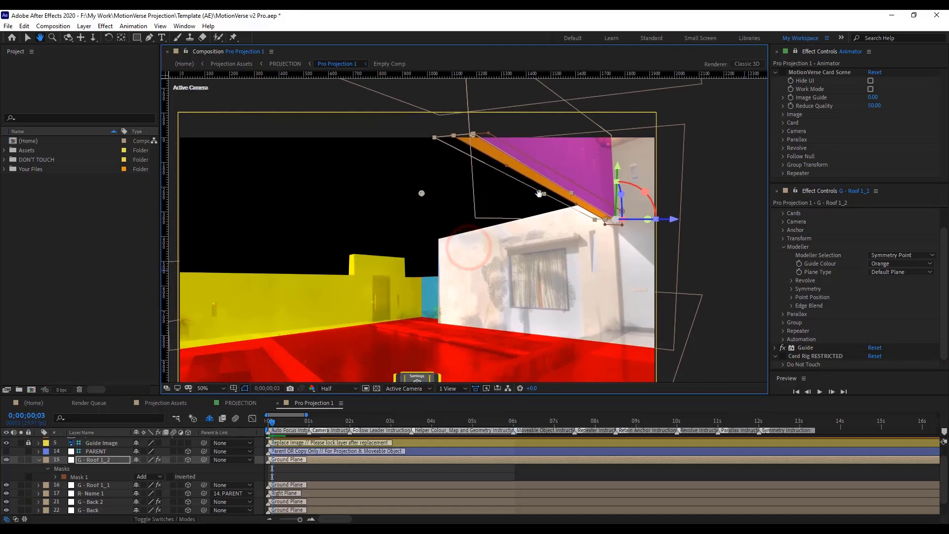
# Switch off the layer effects of the plane layers from G - Roof 1_2 down to G - Name 1 to remove their guide colours
pyautogui.click(39, 460)
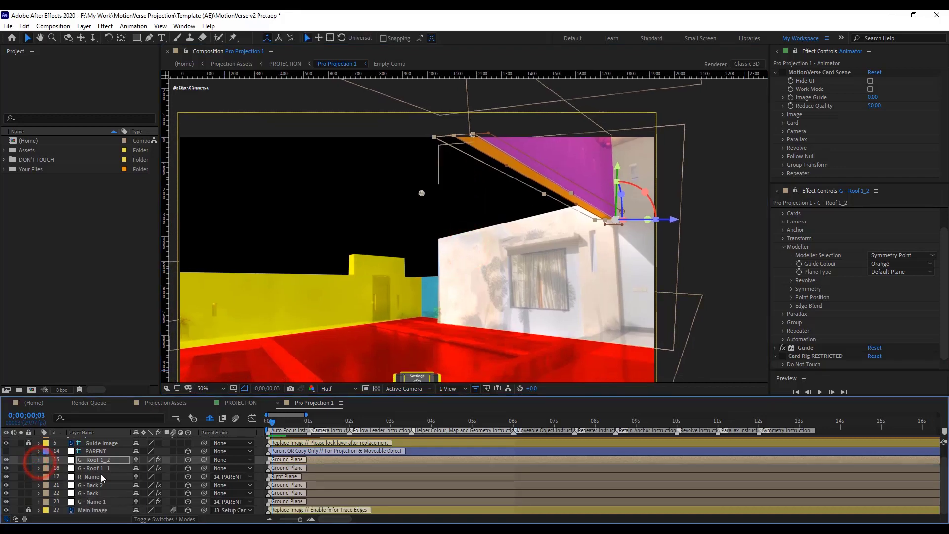
pyautogui.click(158, 460)
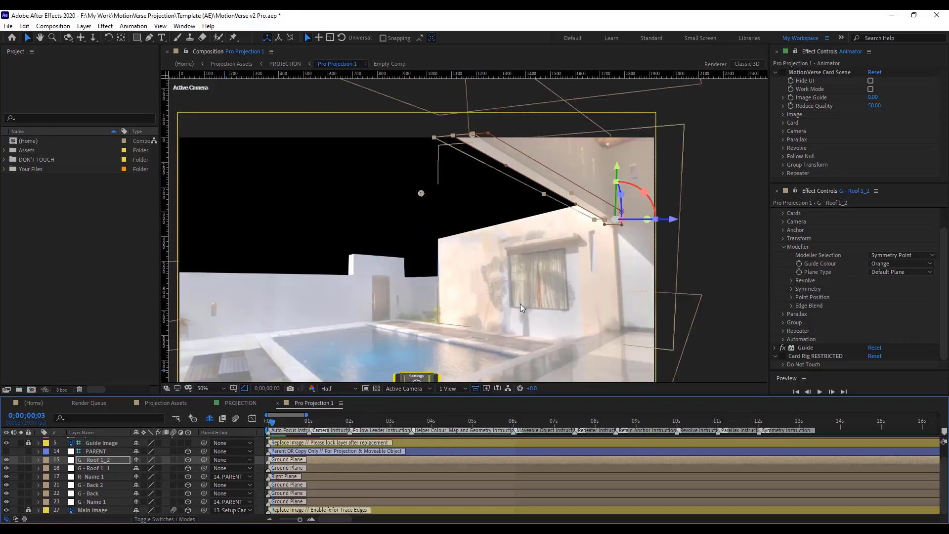
pyautogui.moveTo(460, 302); pyautogui.dragTo(526, 275)
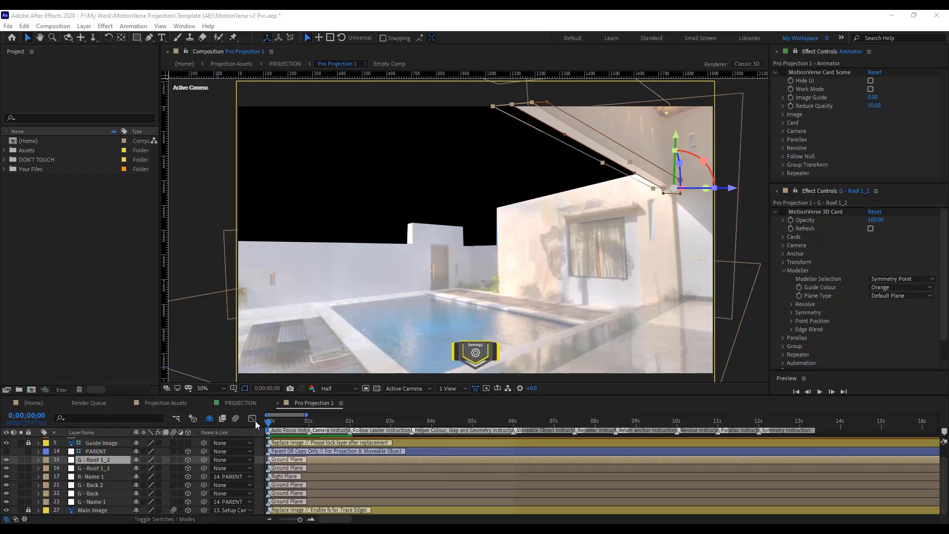
# Switch to the PROJECTION composition and hide its Setup Camera layer
pyautogui.click(231, 403)
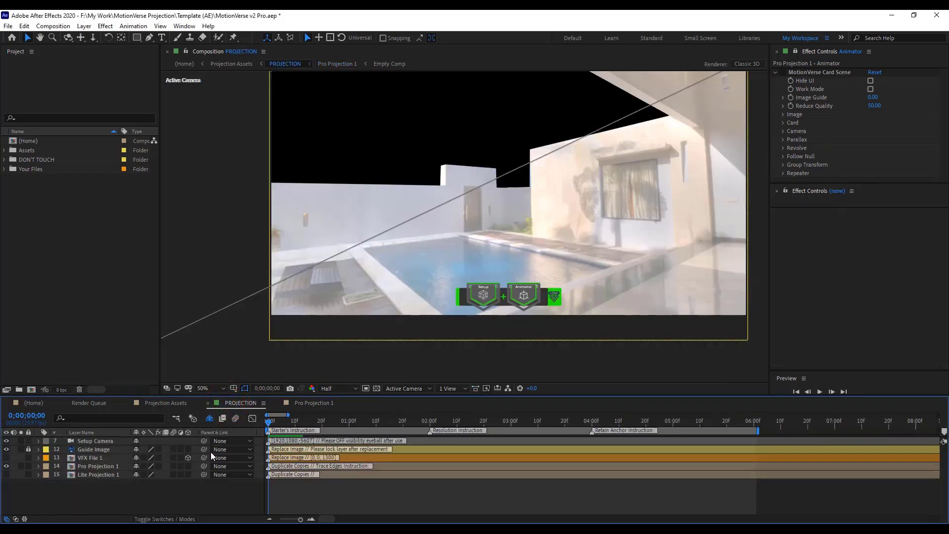
pyautogui.click(174, 497)
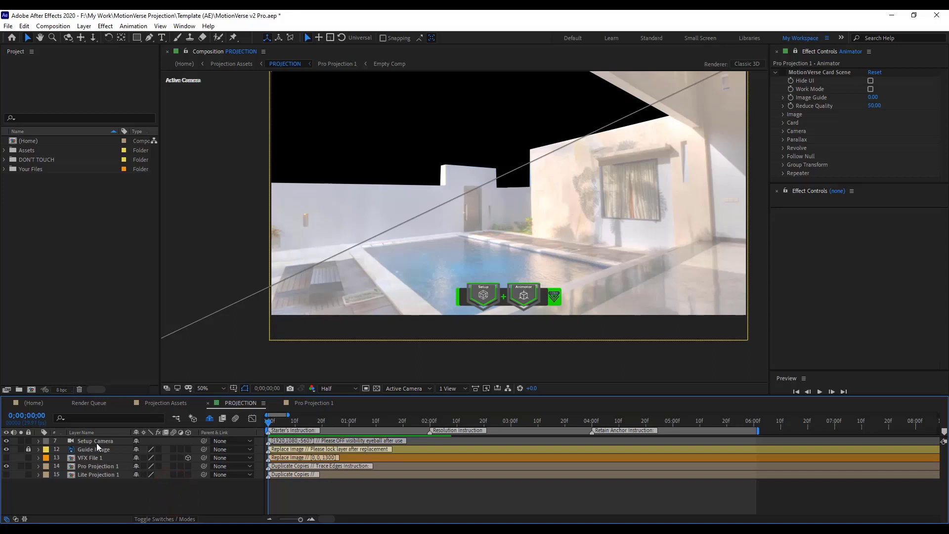
pyautogui.click(6, 441)
pyautogui.click(6, 441)
pyautogui.click(6, 442)
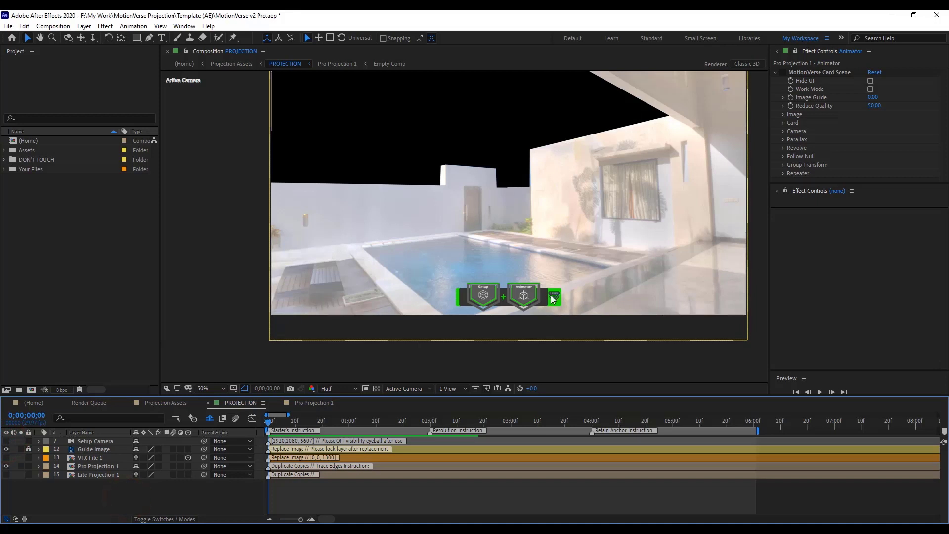
# Set the second Zoom Lens value to 100 in the Camera Motion settings of the PROJECTION Animator
pyautogui.click(524, 297)
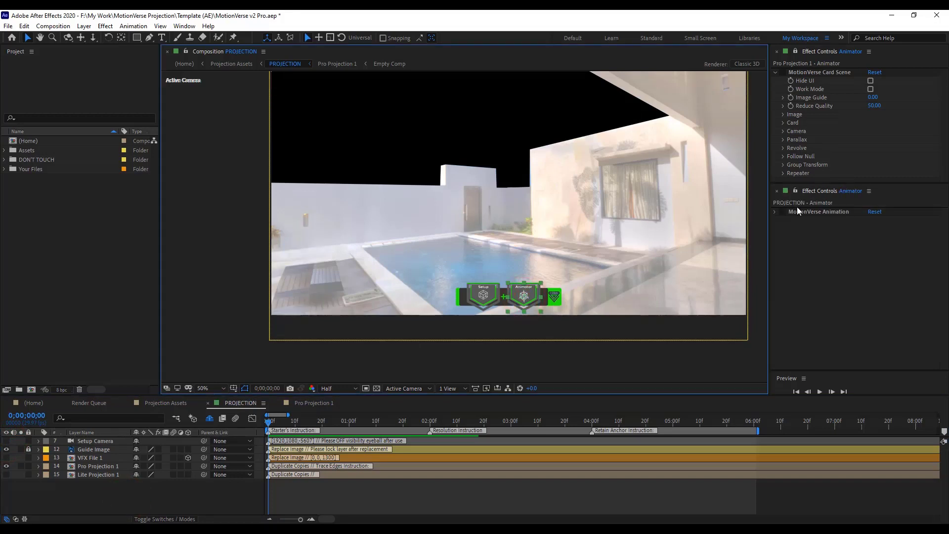
pyautogui.click(775, 212)
pyautogui.click(783, 245)
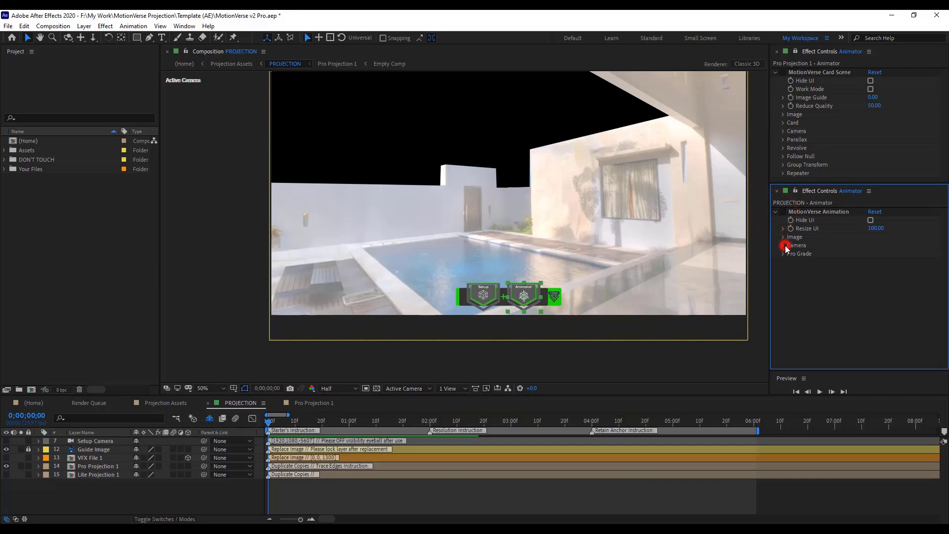
pyautogui.click(791, 263)
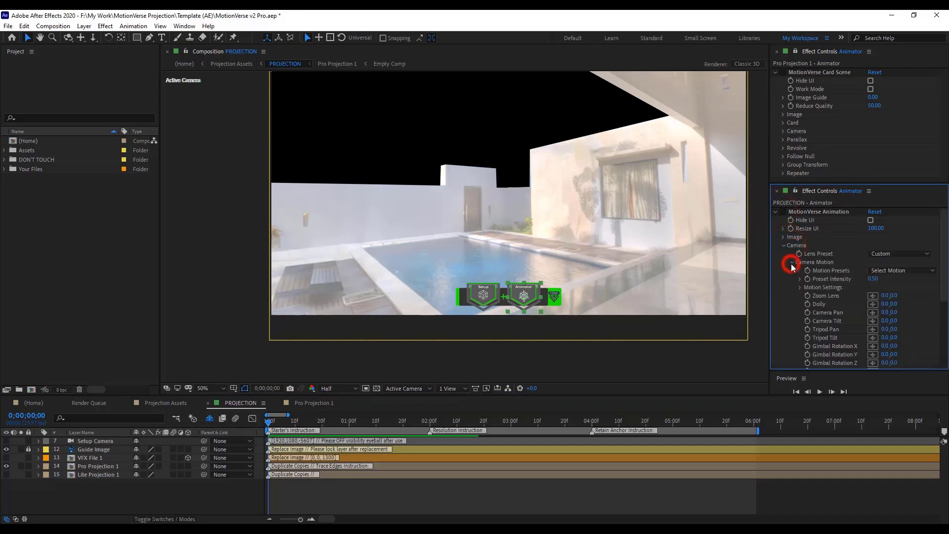
pyautogui.scroll(-3, 791, 265)
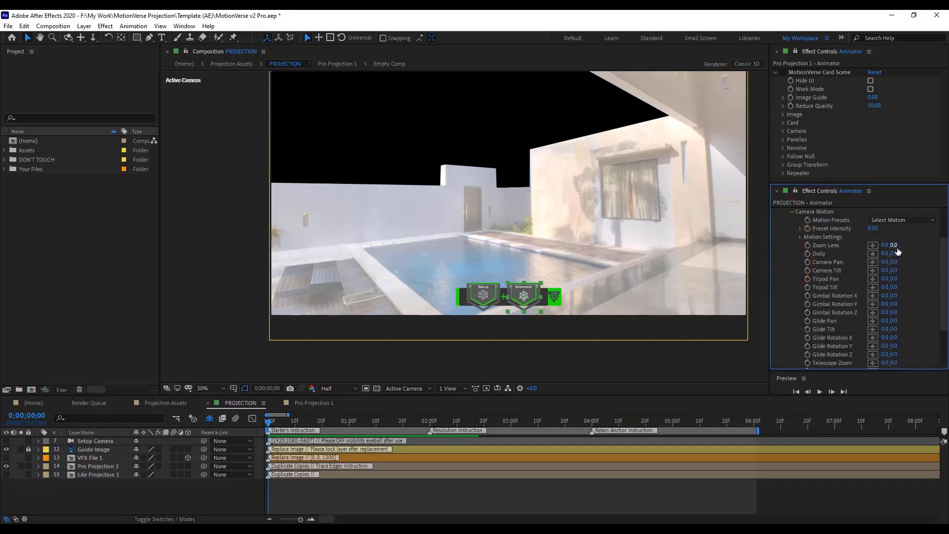
pyautogui.click(897, 248)
pyautogui.click(924, 273)
# Fit the composition view up to 100% and check the camera move at about the 6-second mark
pyautogui.click(212, 388)
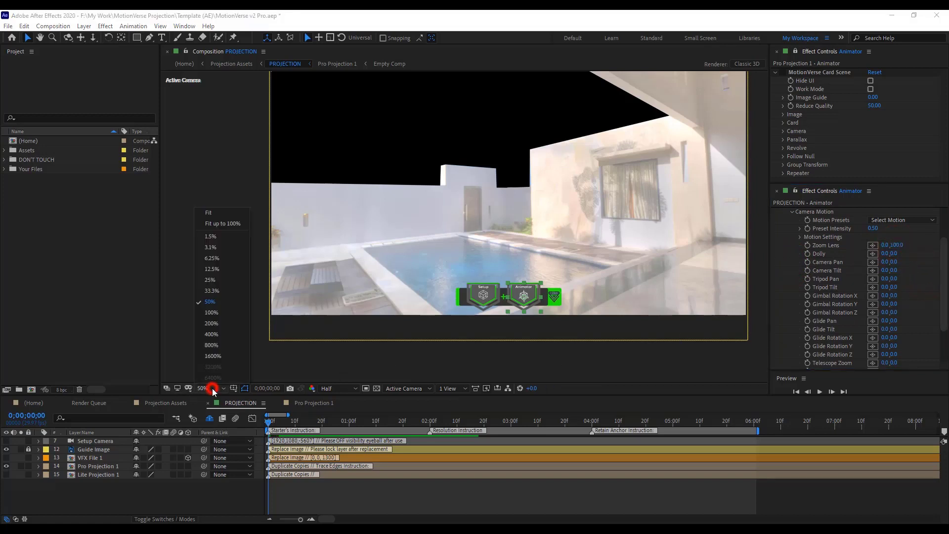
pyautogui.click(231, 224)
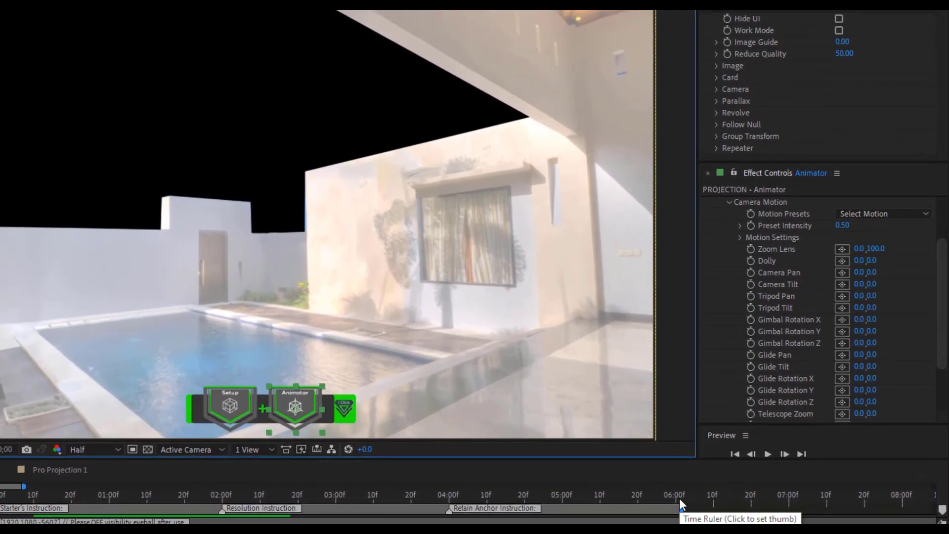
pyautogui.click(679, 498)
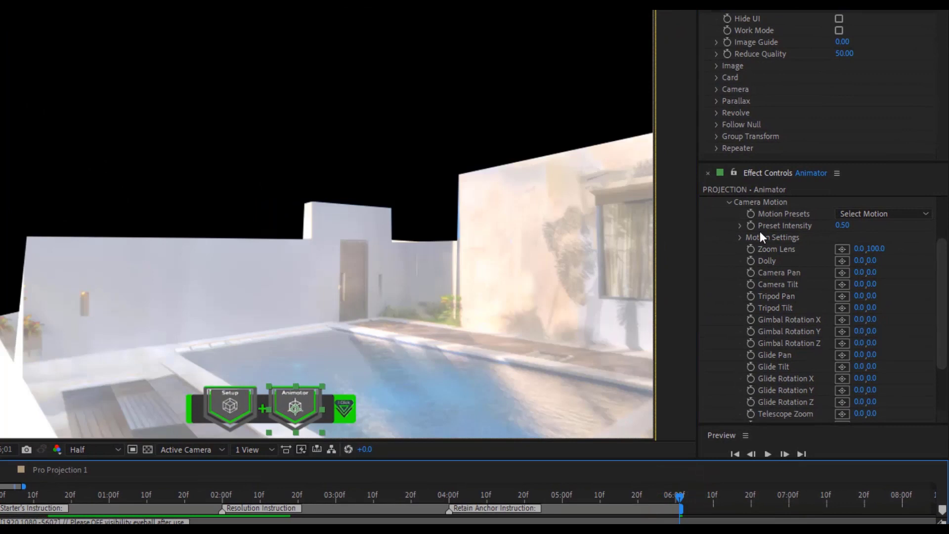
# Examine the Motion Settings of the PROJECTION Animator: Motion Stop, the Interpolation options and the Ease Speed options
pyautogui.click(738, 238)
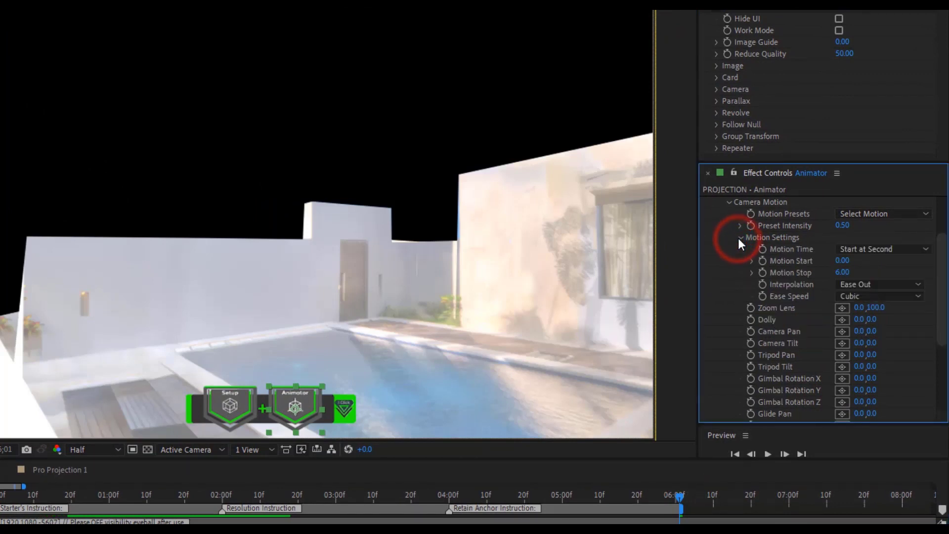
pyautogui.click(844, 272)
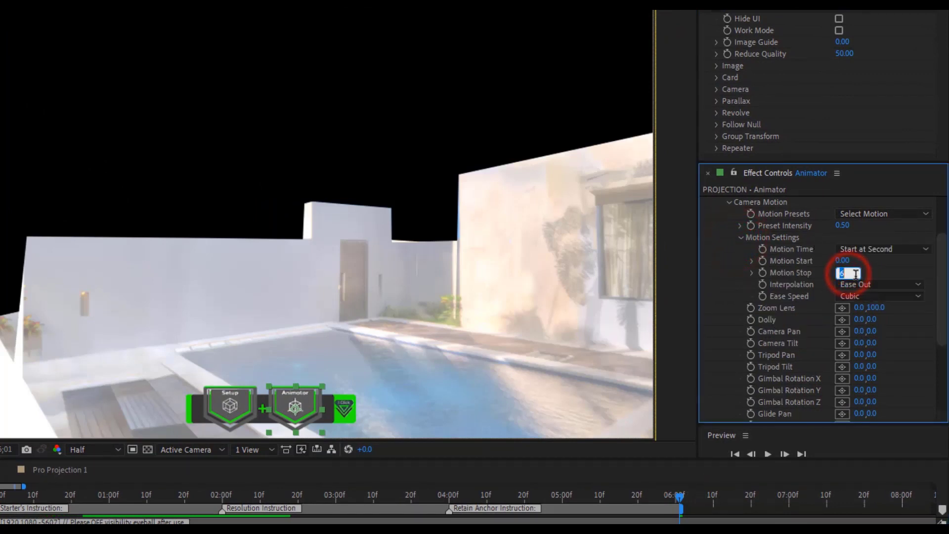
pyautogui.click(889, 268)
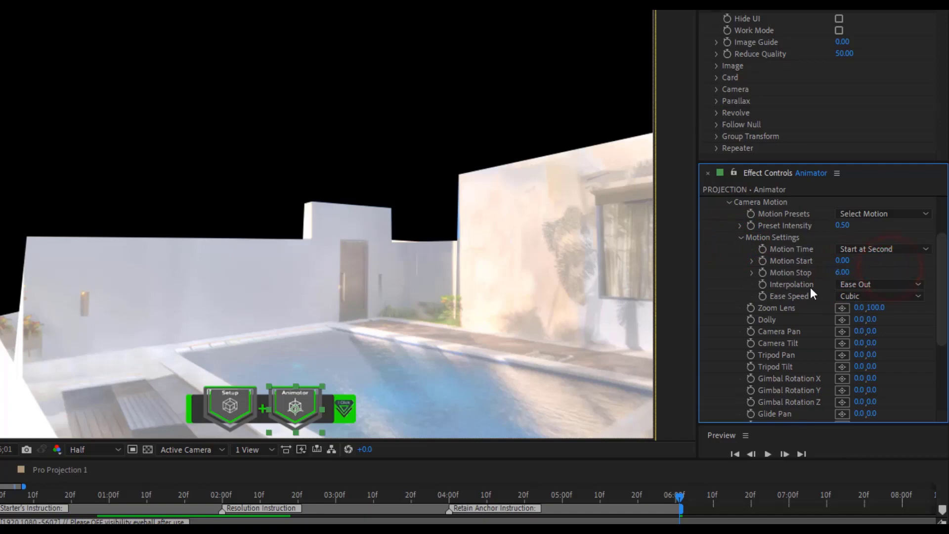
pyautogui.click(856, 284)
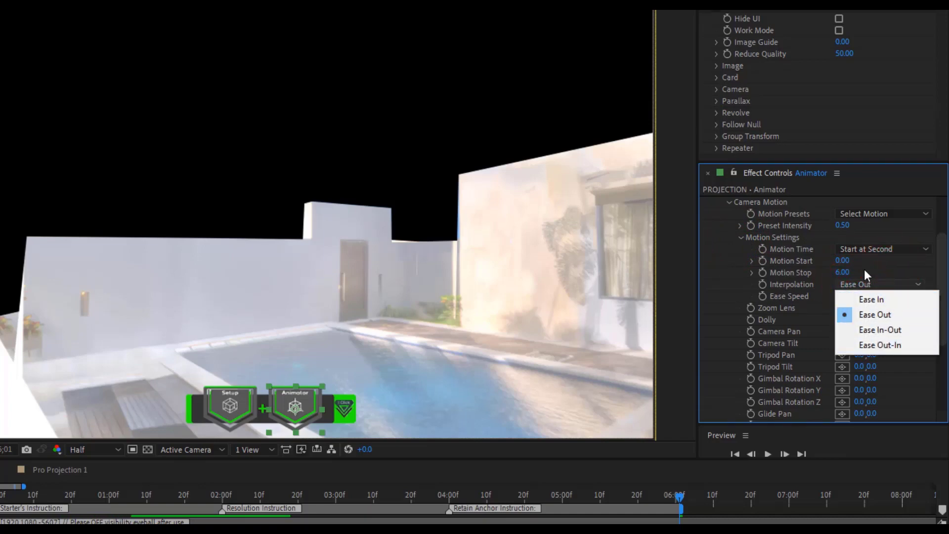
pyautogui.click(823, 284)
pyautogui.click(863, 295)
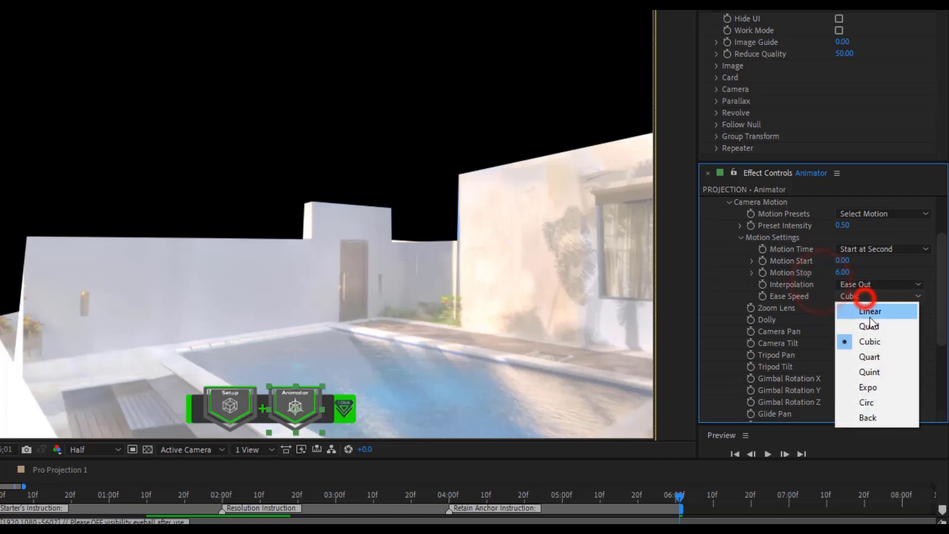
pyautogui.click(811, 296)
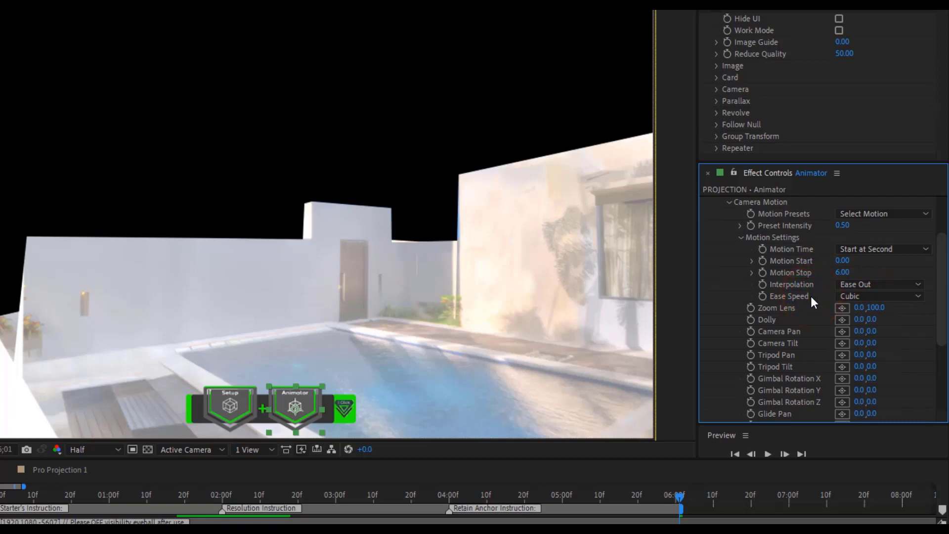
pyautogui.click(740, 237)
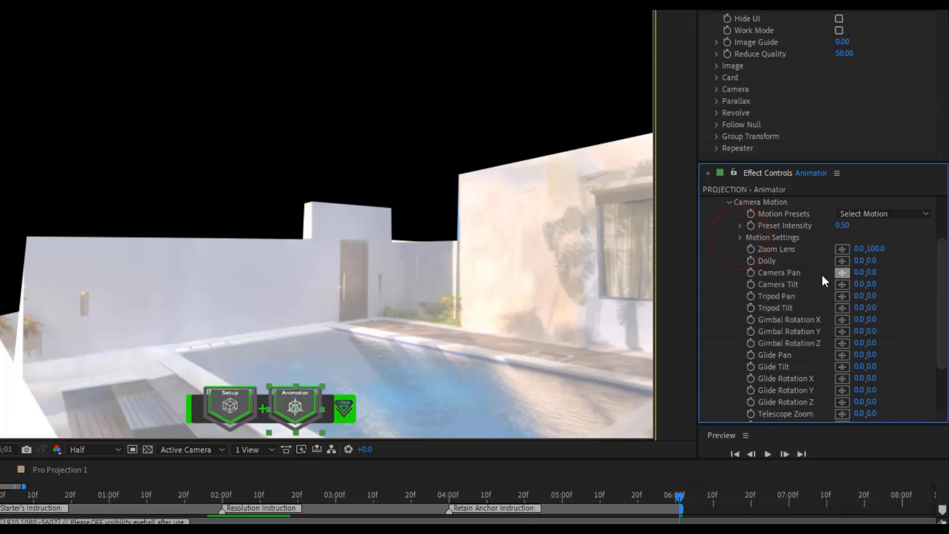
# Set the second Tripod Pan value to 1500 and the second Tripod Tilt value to -500, and scrub the timeline to check the move
pyautogui.click(870, 297)
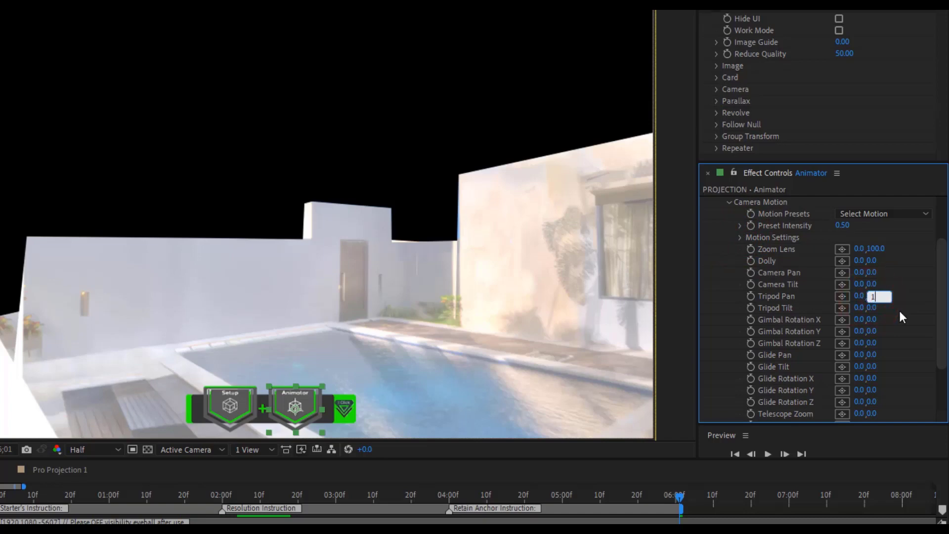
pyautogui.write('500')
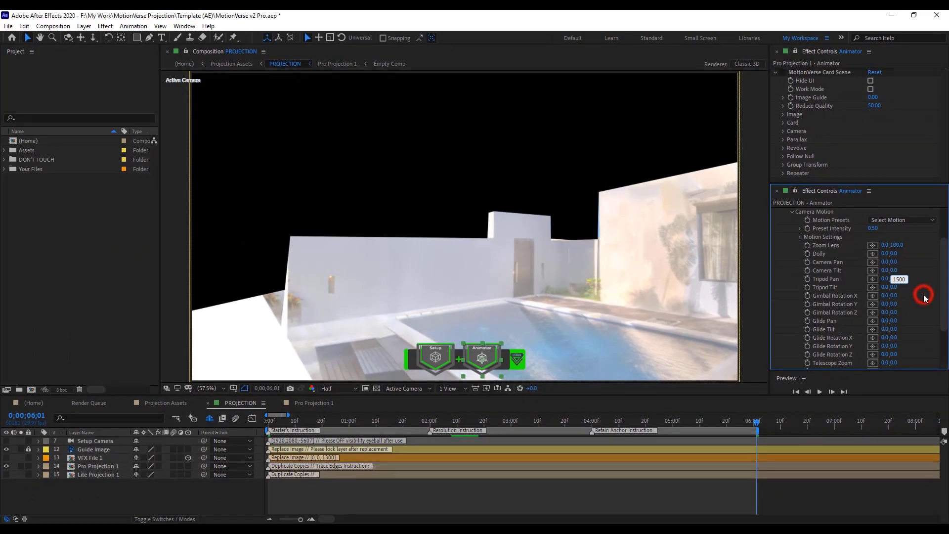
pyautogui.click(924, 296)
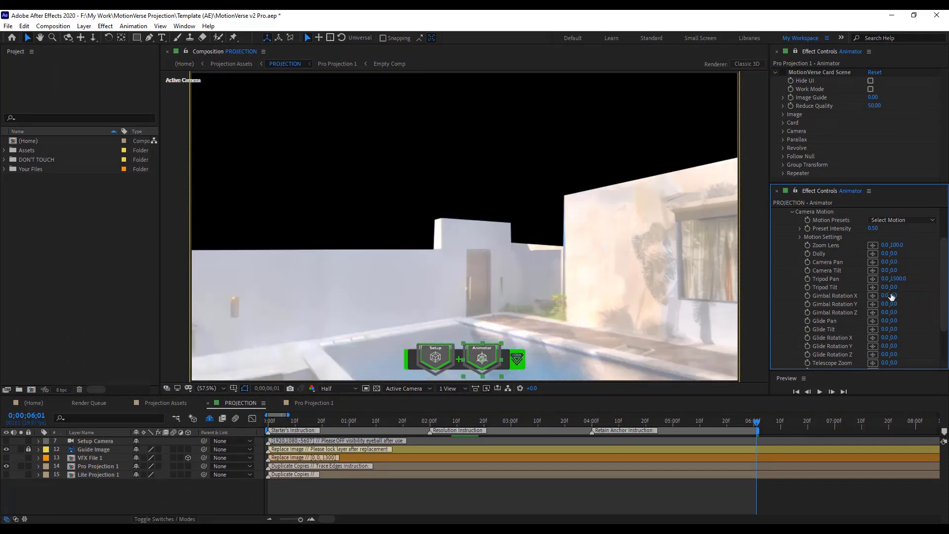
pyautogui.click(895, 287)
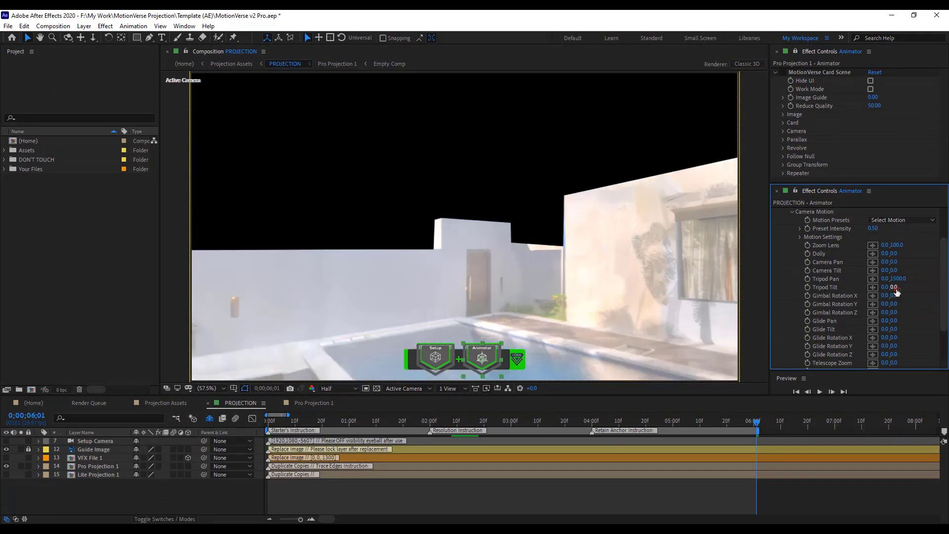
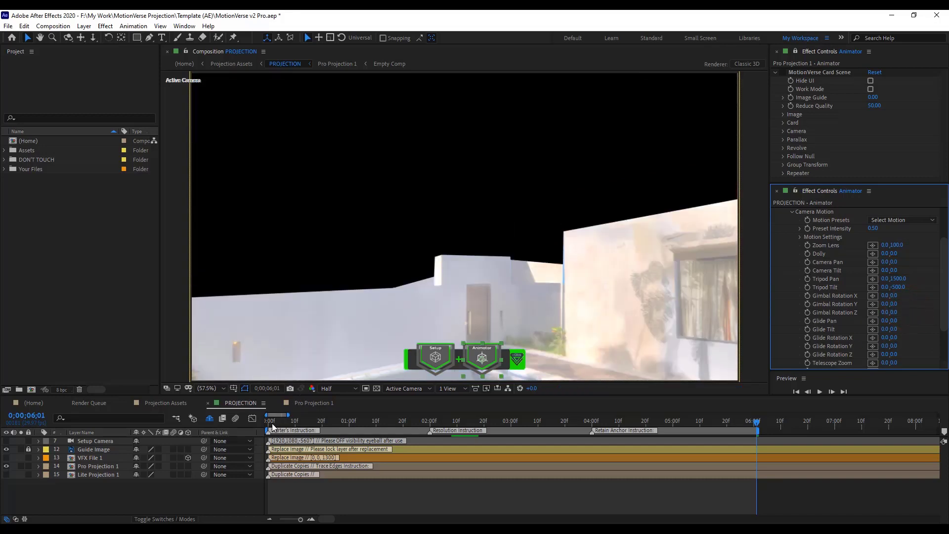
pyautogui.moveTo(271, 424); pyautogui.dragTo(649, 423)
pyautogui.moveTo(306, 425); pyautogui.dragTo(221, 425)
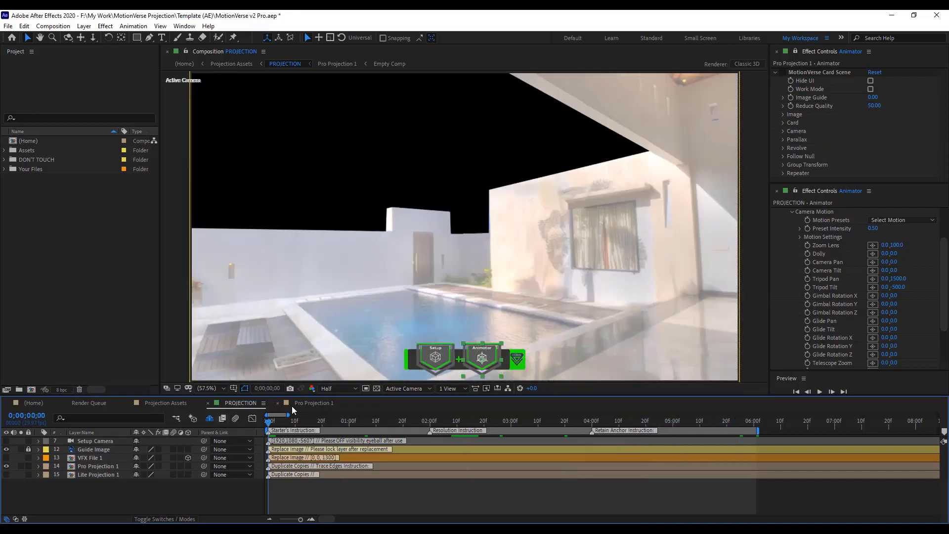
# Switch to the Pro Projection 1 composition and set the Animator's Image Guide to 70
pyautogui.click(307, 401)
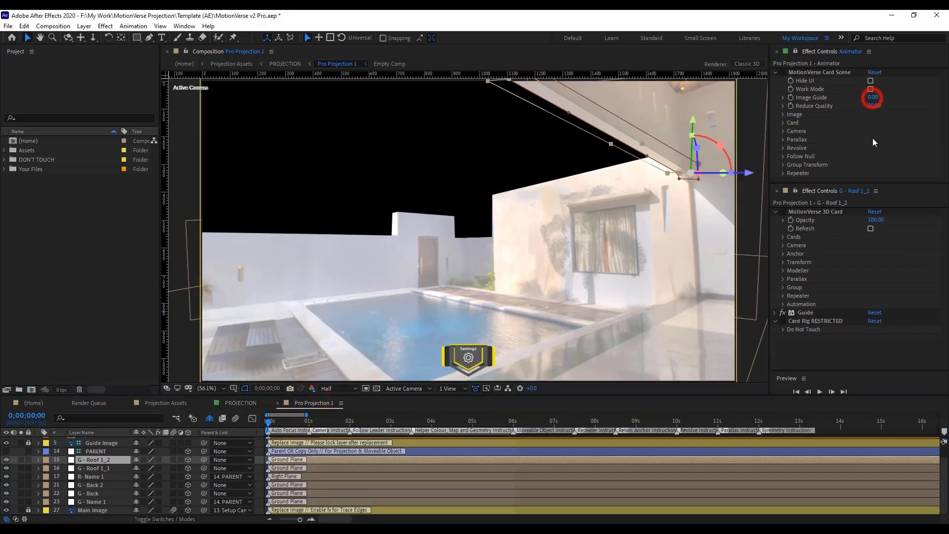
pyautogui.click(870, 138)
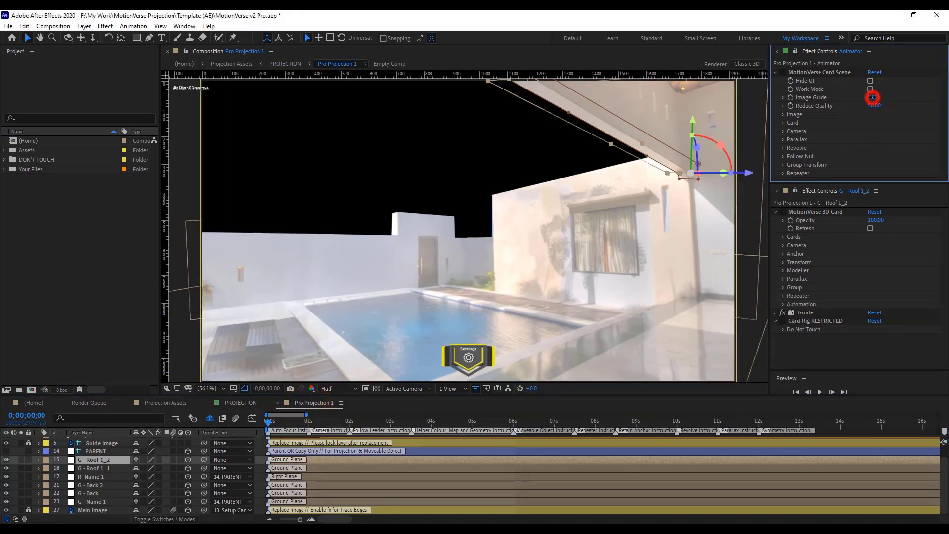
pyautogui.click(873, 97)
pyautogui.press('BackSpace')
pyautogui.write('70')
pyautogui.click(893, 130)
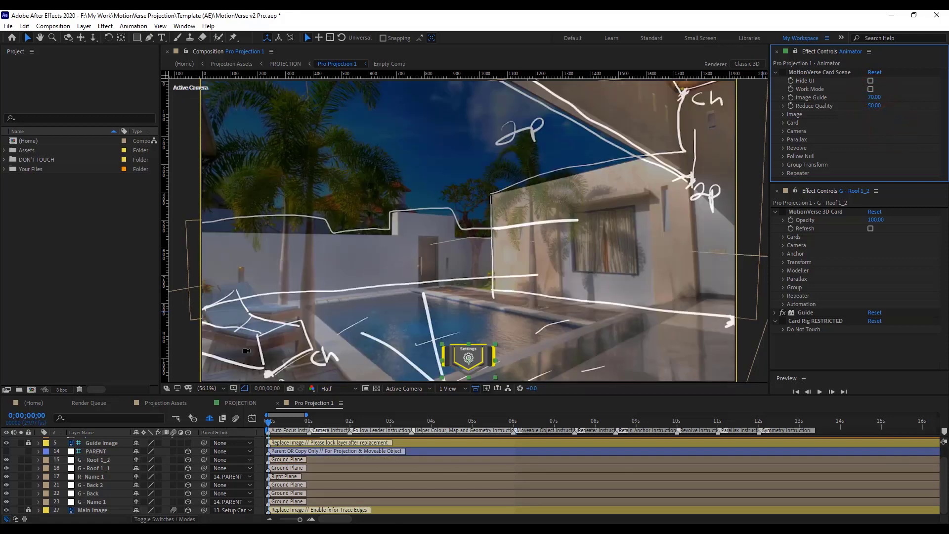
# Place Point Position 3 of G - Name 1 at the foot of the front lounge chair's leg in the sketched guide
pyautogui.scroll(2, 246, 350)
pyautogui.moveTo(242, 328); pyautogui.dragTo(372, 271)
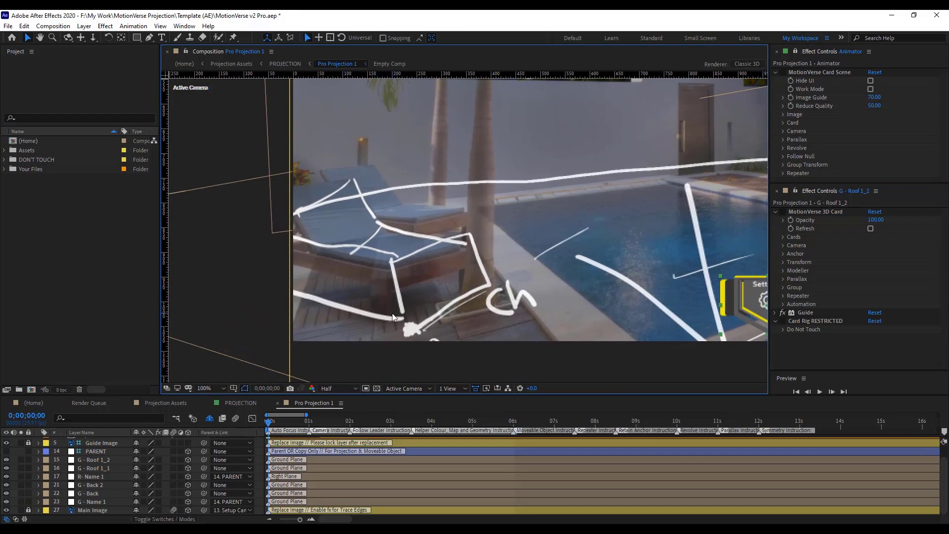
pyautogui.click(98, 502)
pyautogui.scroll(-3, 842, 310)
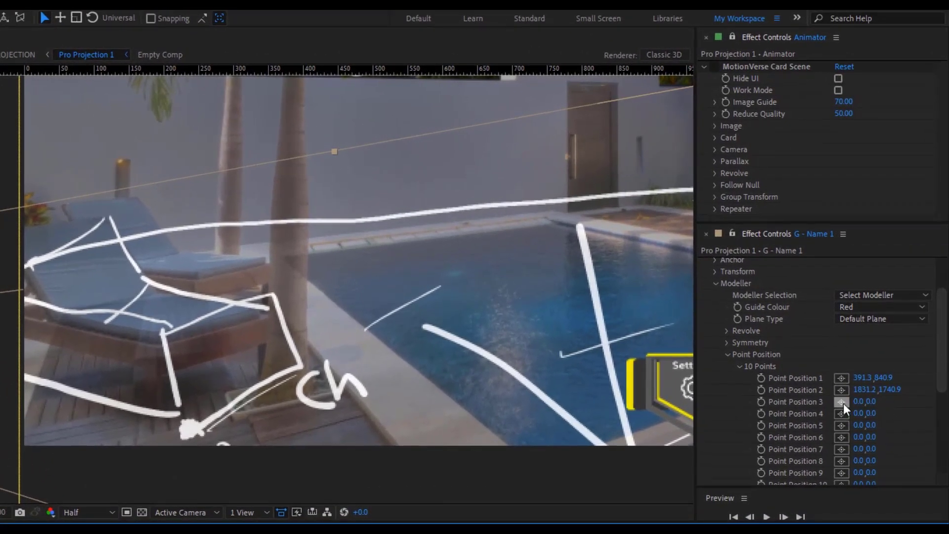
pyautogui.click(845, 388)
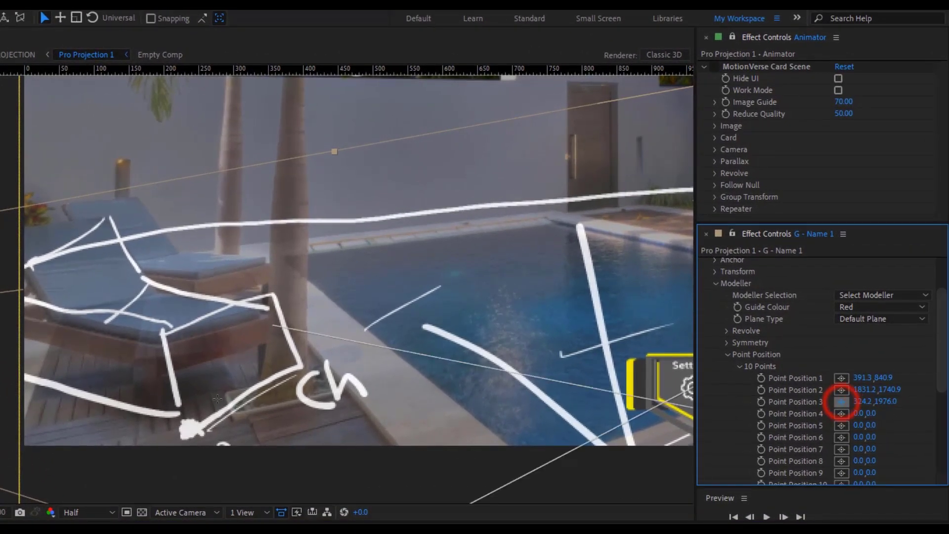
pyautogui.moveTo(178, 402); pyautogui.dragTo(170, 417)
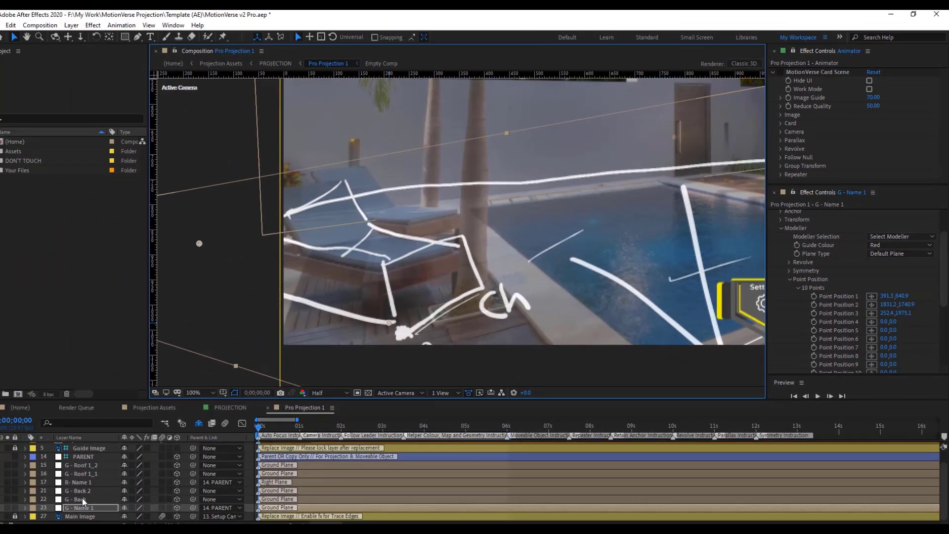
# Duplicate the G - Back layer, move the copy directly below G - Back and rename it G - Chair 1_1
pyautogui.click(93, 493)
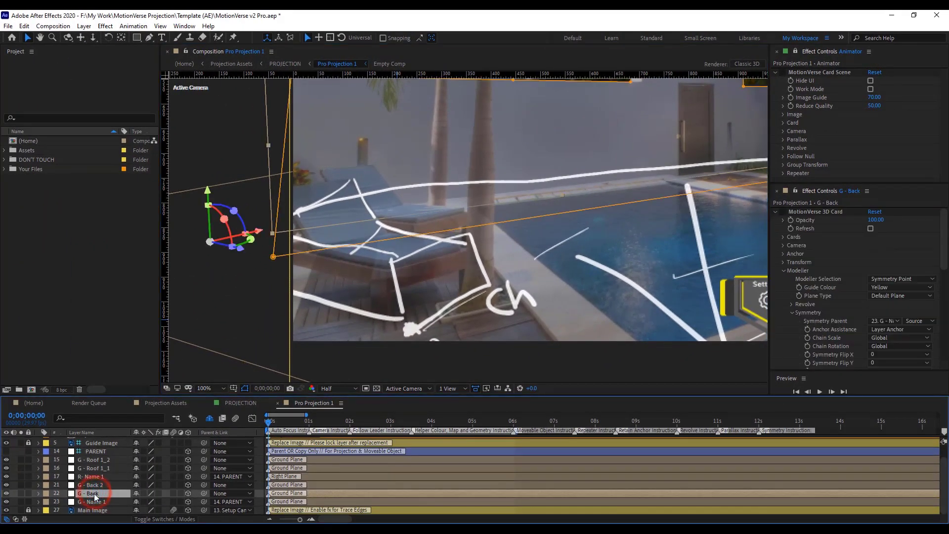
pyautogui.hotkey('ctrl', 'd')
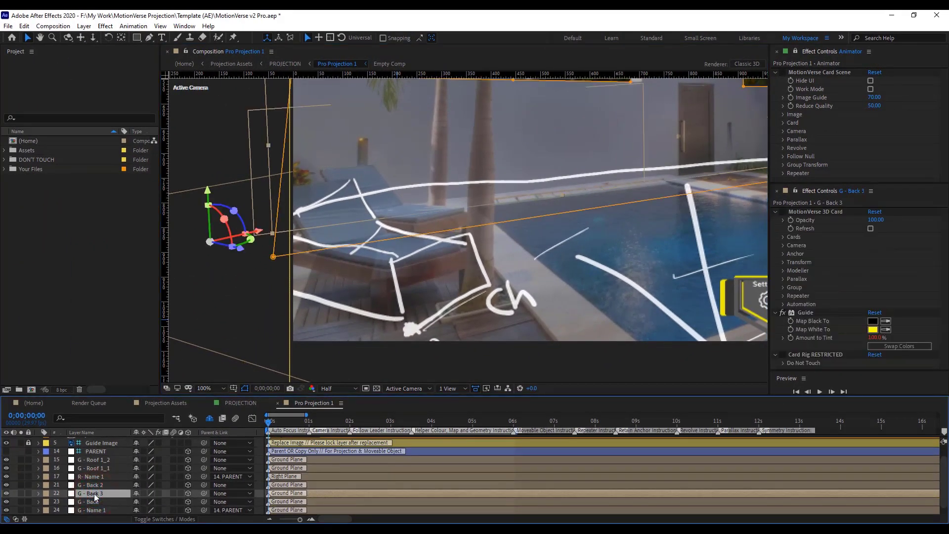
pyautogui.hotkey('ctrl', 'alt', 'Down')
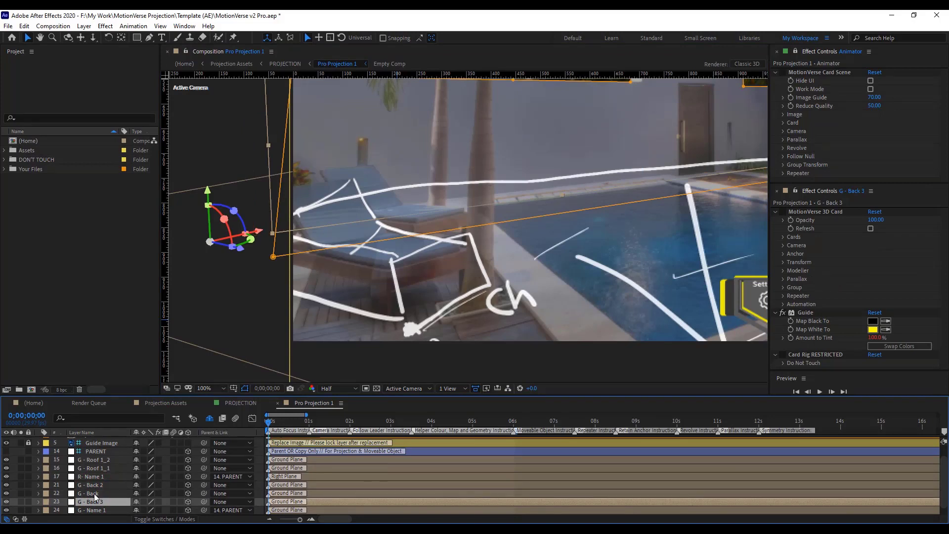
pyautogui.click(92, 502)
pyautogui.press('Return')
pyautogui.moveTo(88, 502); pyautogui.dragTo(143, 502)
pyautogui.write('Chair 1_1')
pyautogui.click(23, 505)
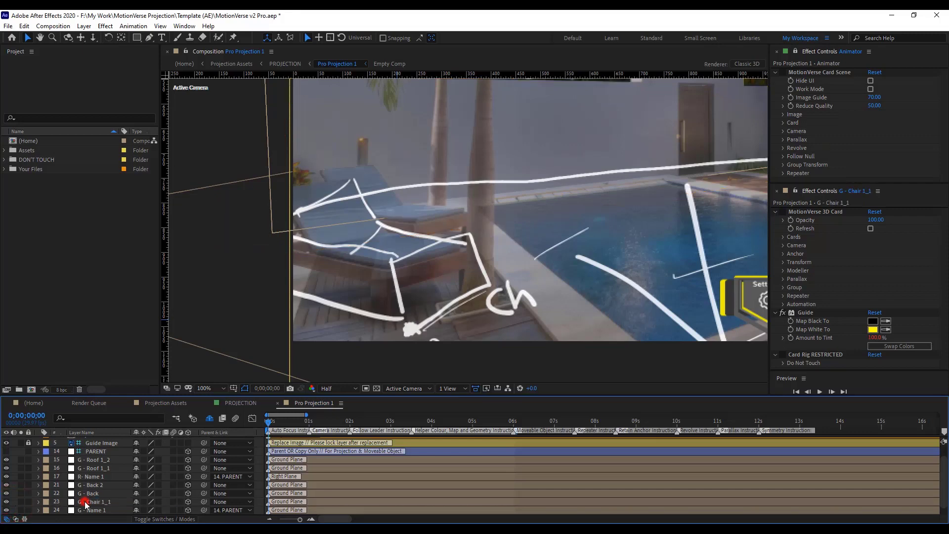
# Delete the mask of G - Chair 1_1 and reset its MotionVerse 3D Card effect
pyautogui.click(85, 503)
pyautogui.press('m')
pyautogui.click(87, 502)
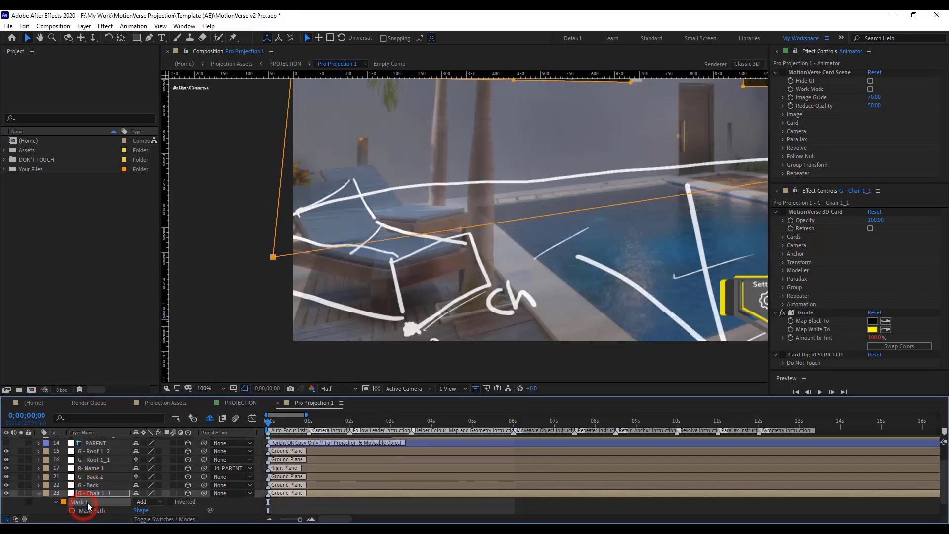
pyautogui.click(45, 495)
pyautogui.click(39, 493)
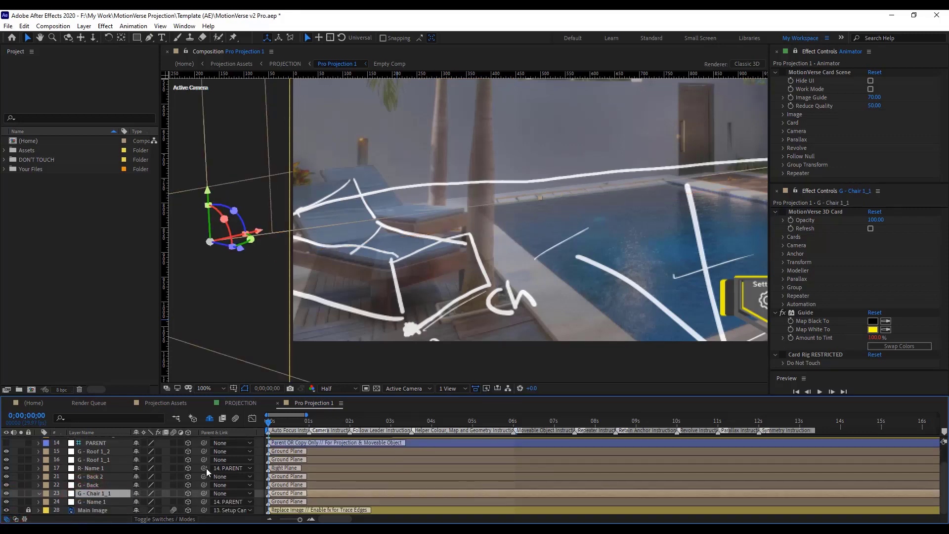
pyautogui.click(874, 212)
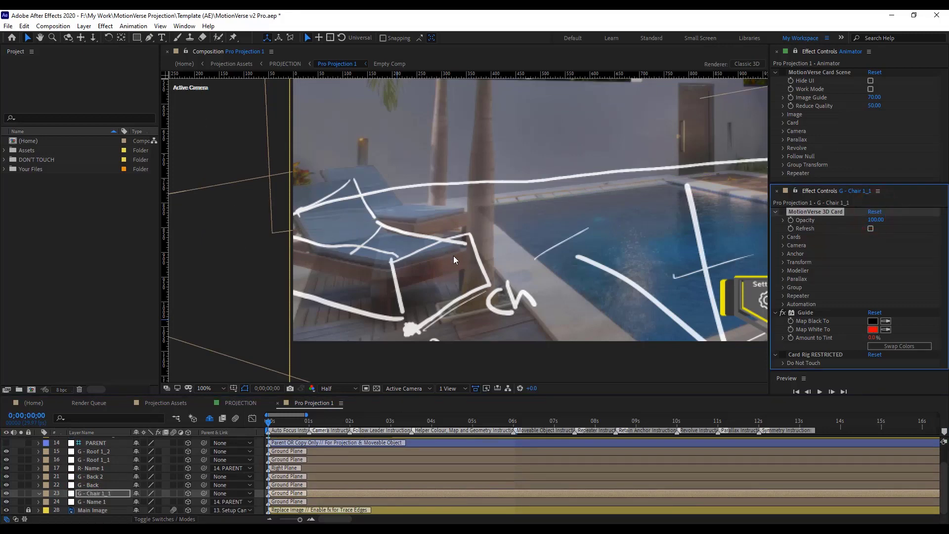
# Set the Modeller Selection of G - Chair 1_1 to Symmetry Point and choose 23. G - Chair 1_1 as its Symmetry Parent
pyautogui.click(779, 271)
pyautogui.click(895, 278)
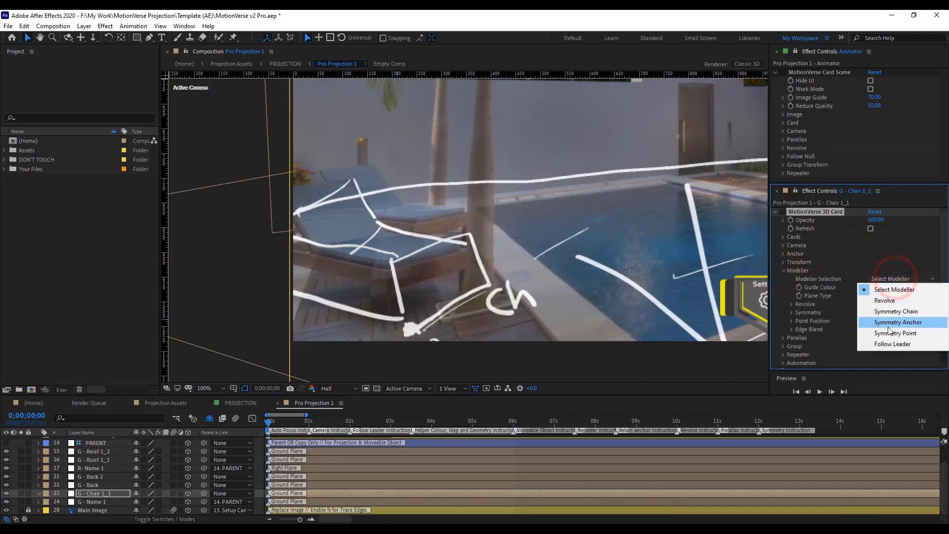
pyautogui.click(910, 333)
pyautogui.scroll(-2, 843, 311)
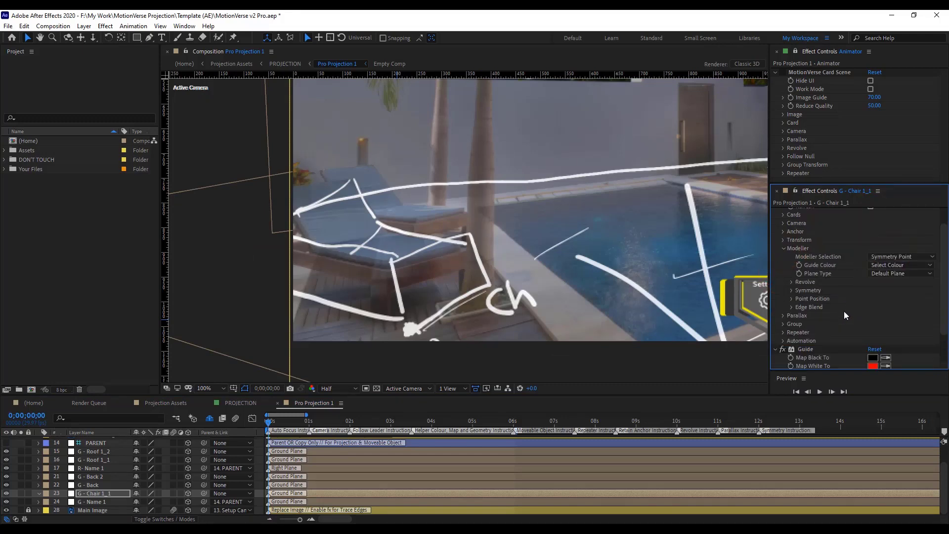
pyautogui.click(791, 291)
pyautogui.scroll(-1, 843, 292)
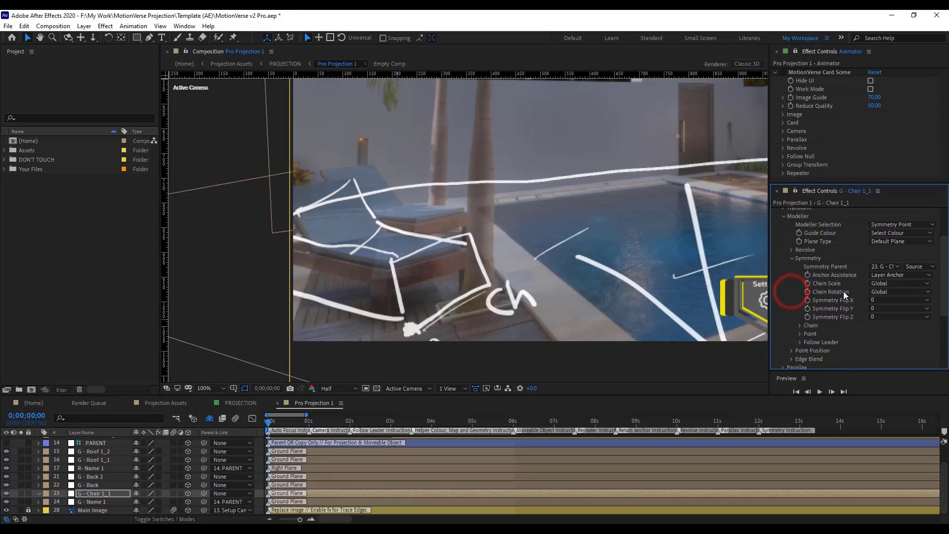
pyautogui.click(880, 266)
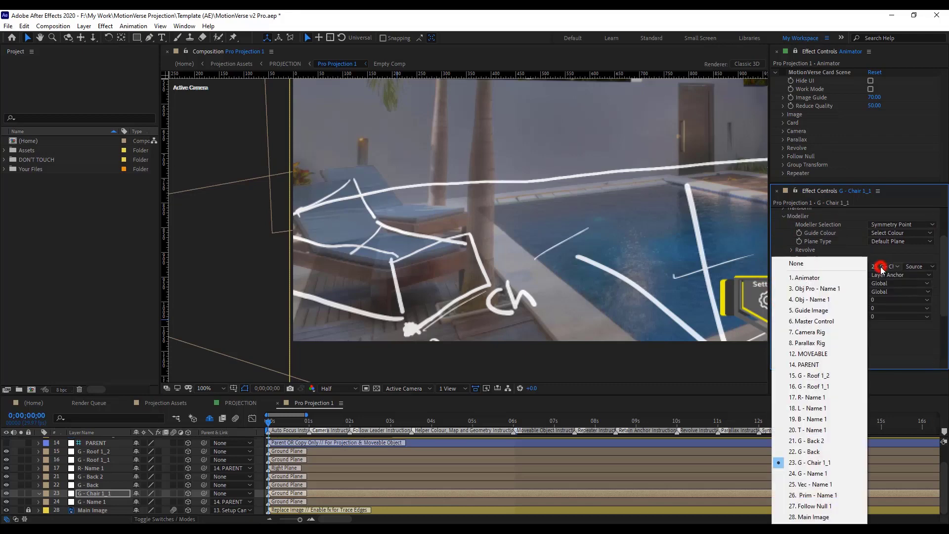
pyautogui.click(821, 463)
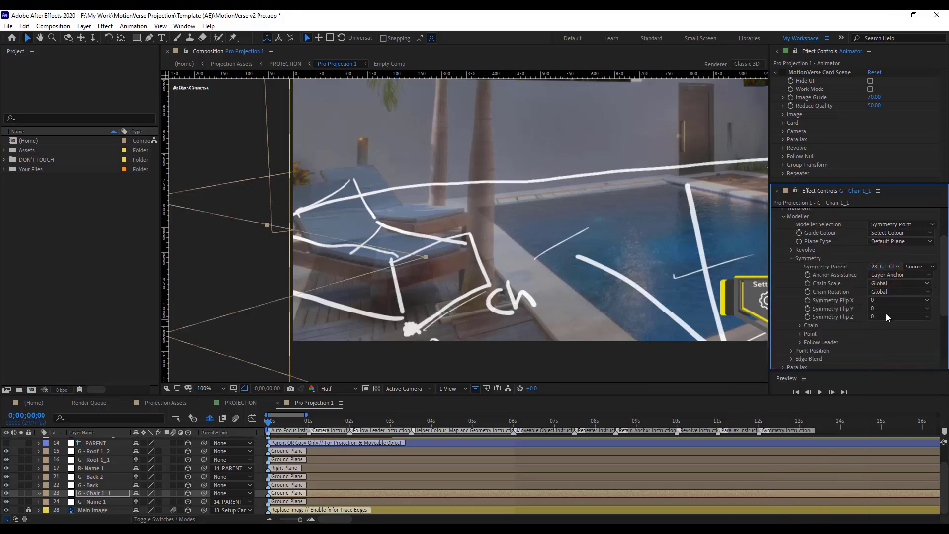
# Choose Point Position 3 as Symmetry Point 1 in the Point settings of G - Chair 1_1
pyautogui.click(800, 334)
pyautogui.scroll(-3, 840, 297)
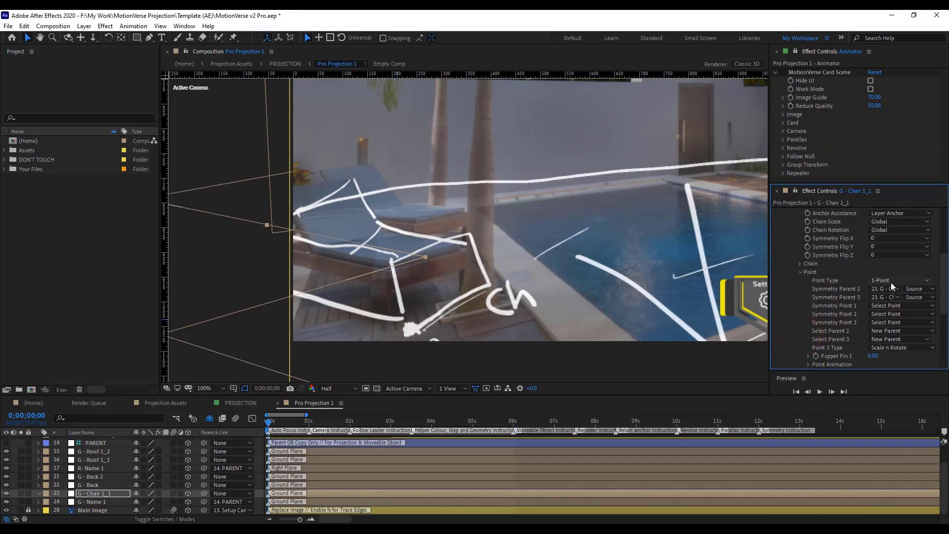
pyautogui.click(885, 305)
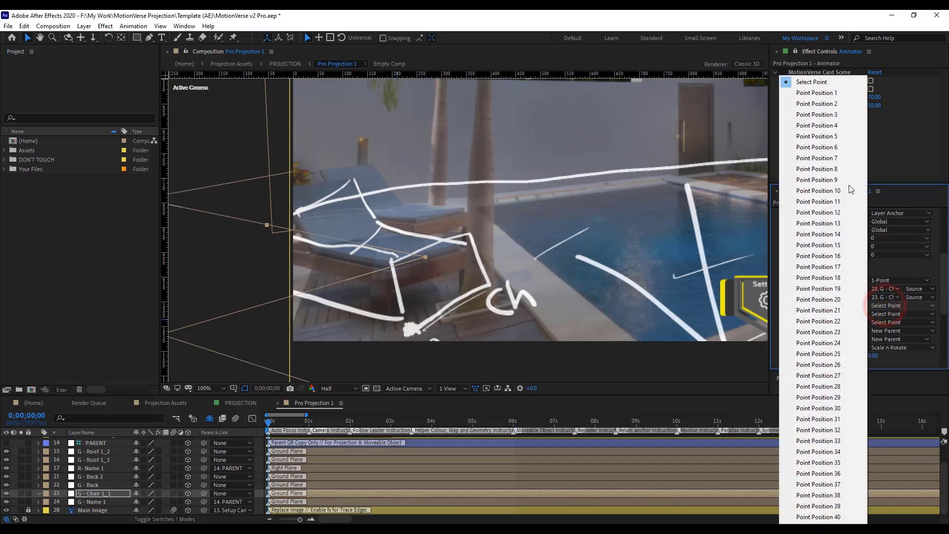
pyautogui.click(842, 119)
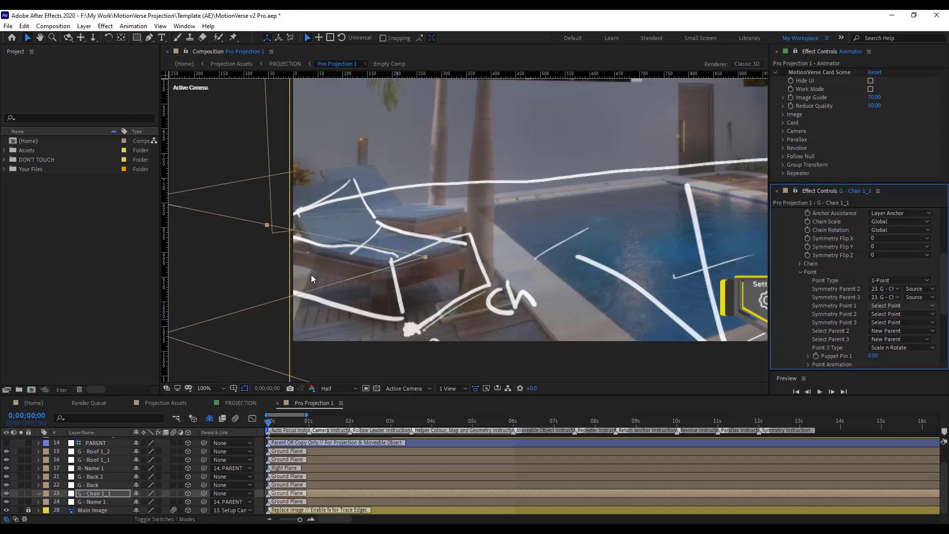
# Set the Guide Colour of G - Chair 1_1 to Green and enable the layer's effects
pyautogui.scroll(-2, 328, 274)
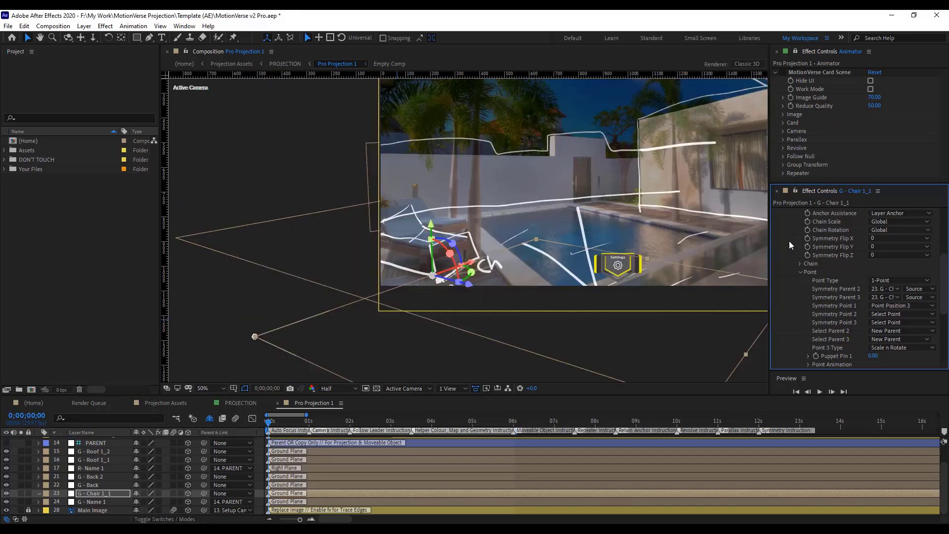
pyautogui.click(801, 273)
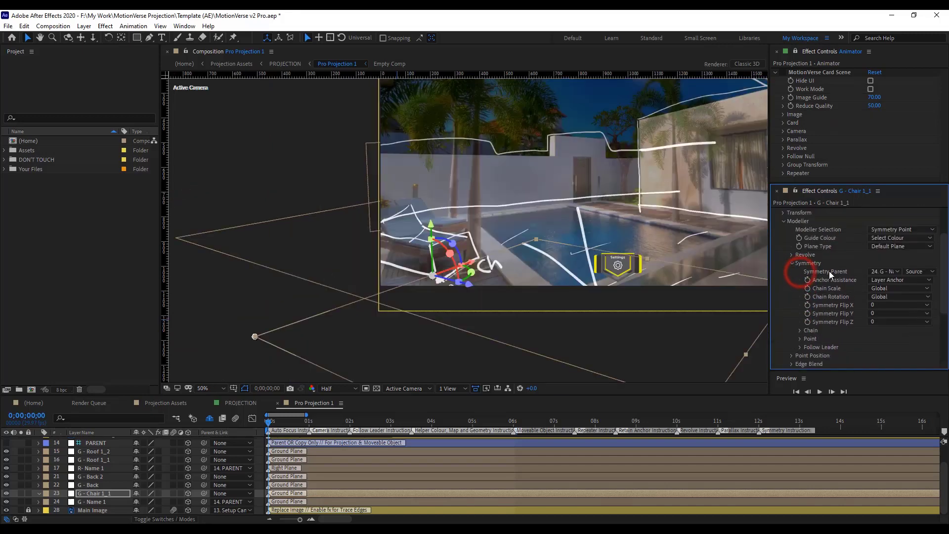
pyautogui.click(889, 260)
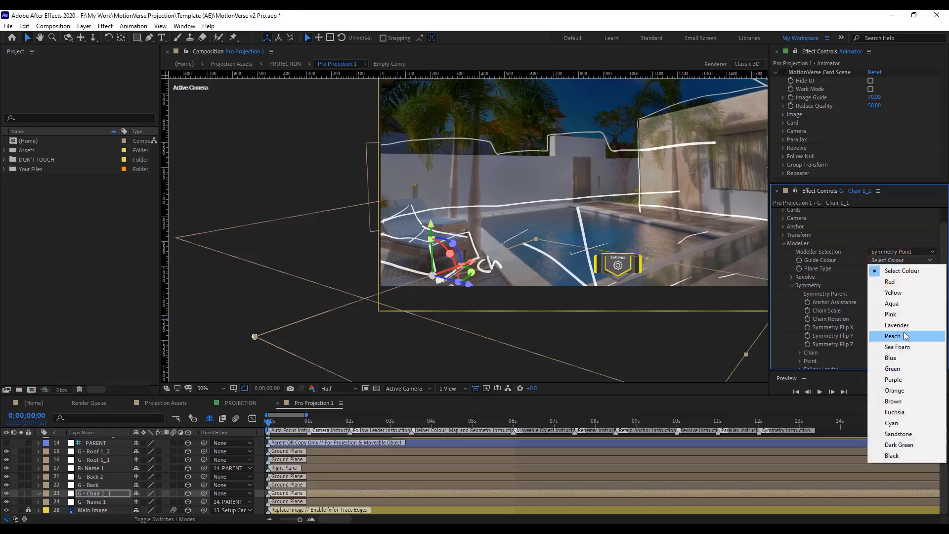
pyautogui.click(904, 368)
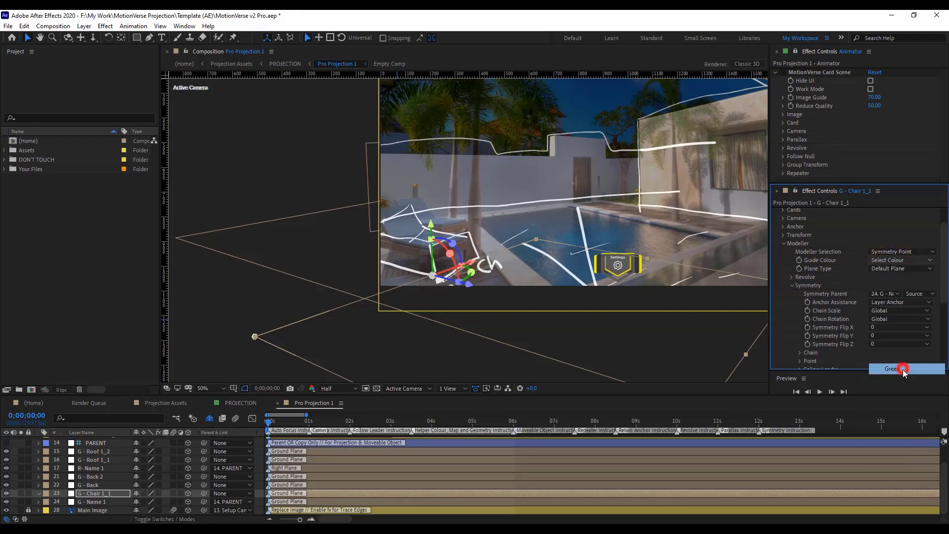
pyautogui.click(158, 493)
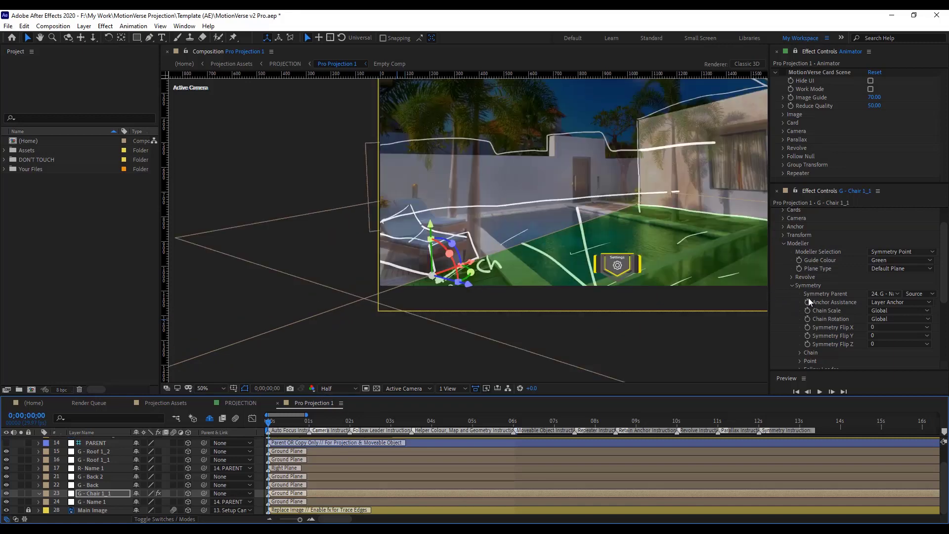
# Set Symmetry Flip X of G - Chair 1_1 to -90 and check the plane briefly at another frame before returning to the start
pyautogui.scroll(-3, 794, 290)
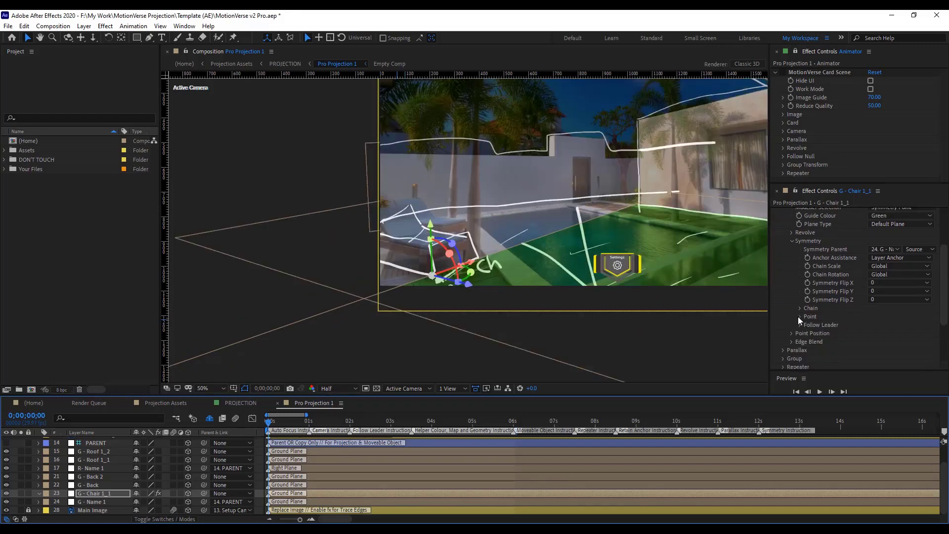
pyautogui.click(799, 316)
pyautogui.scroll(-6, 798, 316)
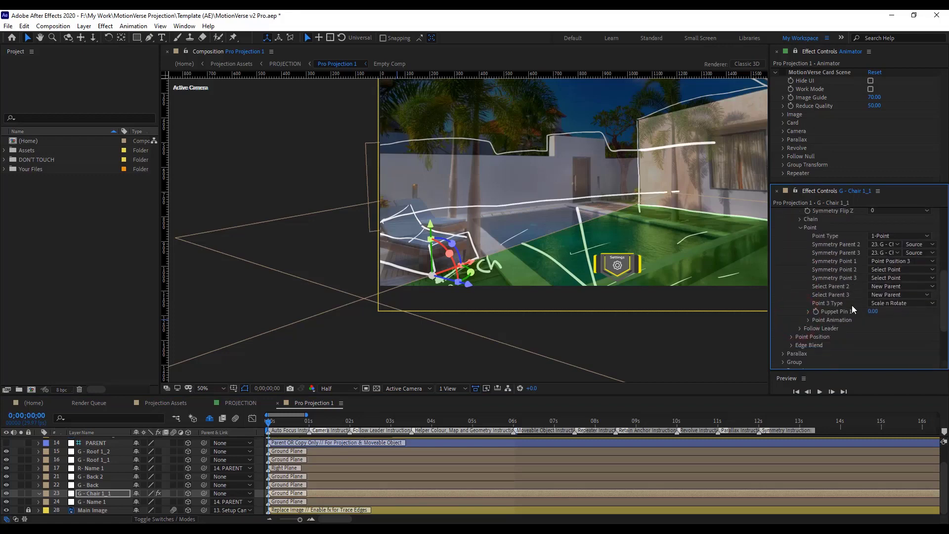
pyautogui.scroll(3, 853, 281)
pyautogui.click(800, 272)
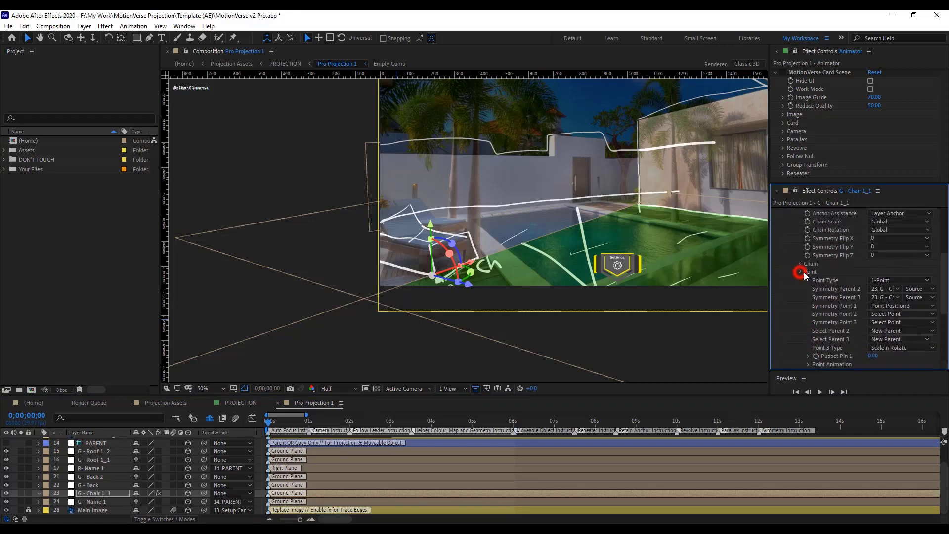
pyautogui.scroll(2, 841, 247)
pyautogui.click(892, 262)
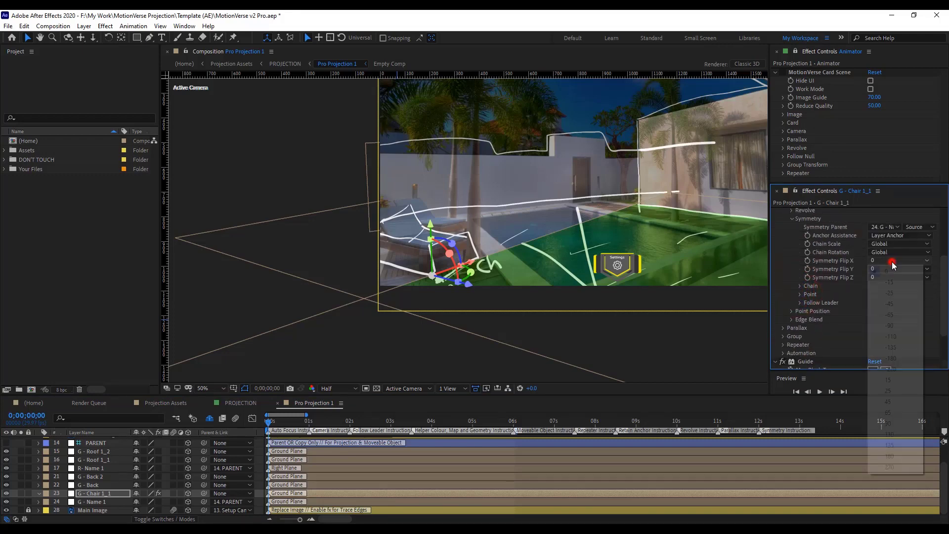
pyautogui.click(890, 325)
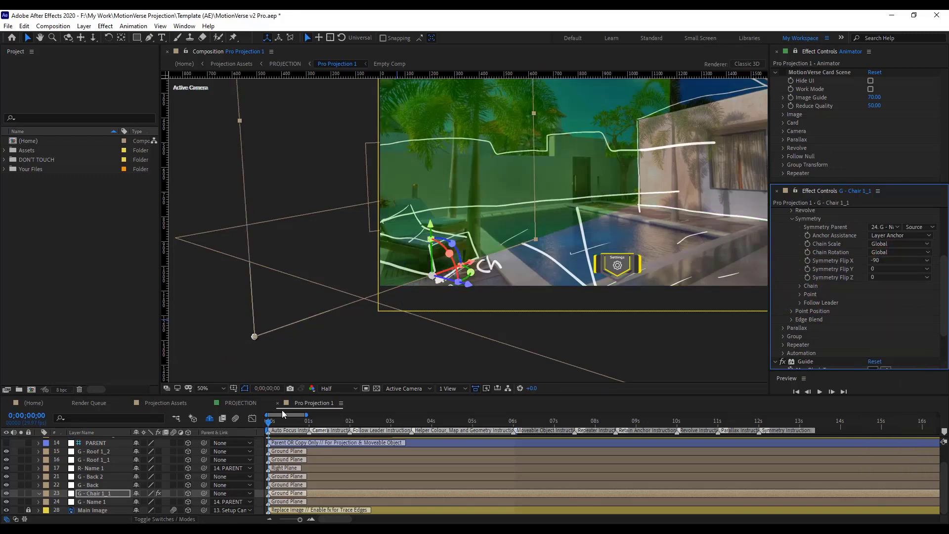
pyautogui.click(275, 421)
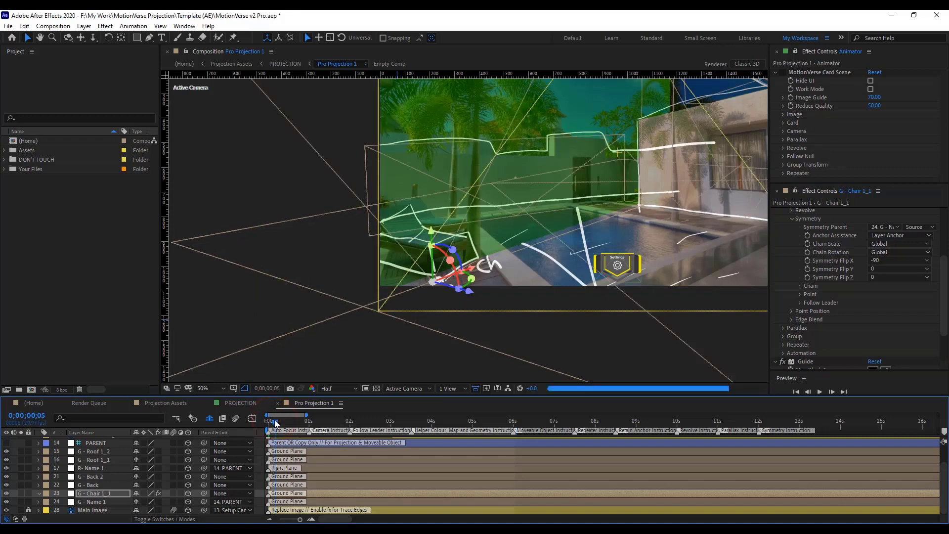
pyautogui.press('Home')
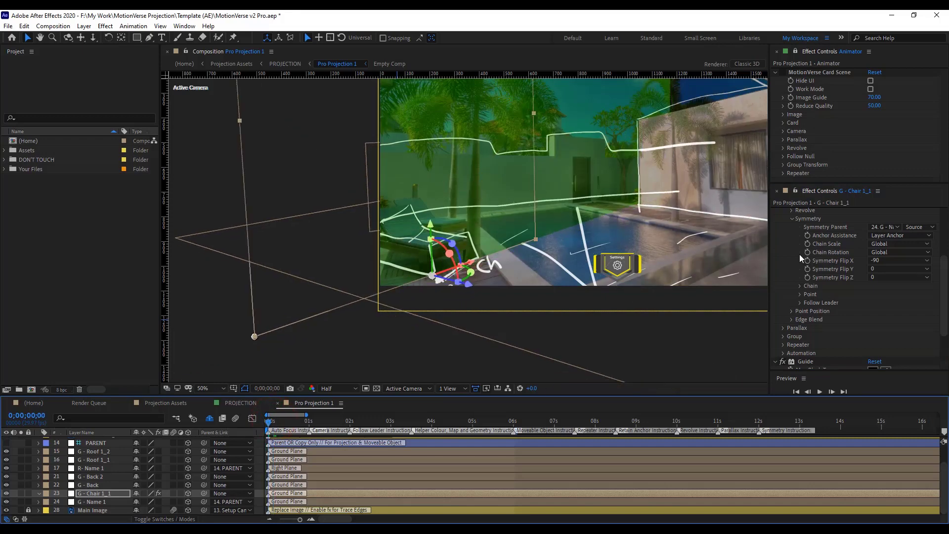
# Set Anchor Point X of G - Chair 1_1 to AP Right in the Anchor settings
pyautogui.scroll(4, 811, 257)
pyautogui.click(783, 254)
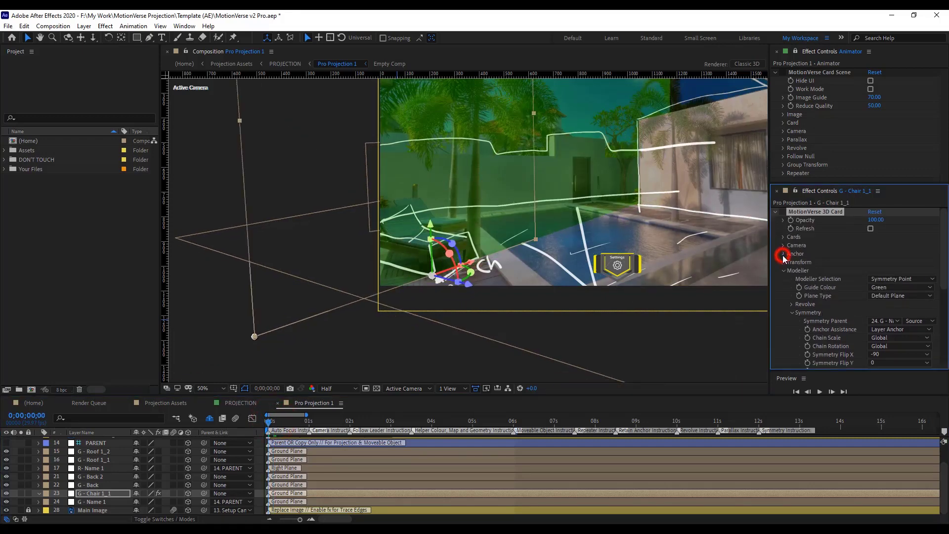
pyautogui.click(896, 278)
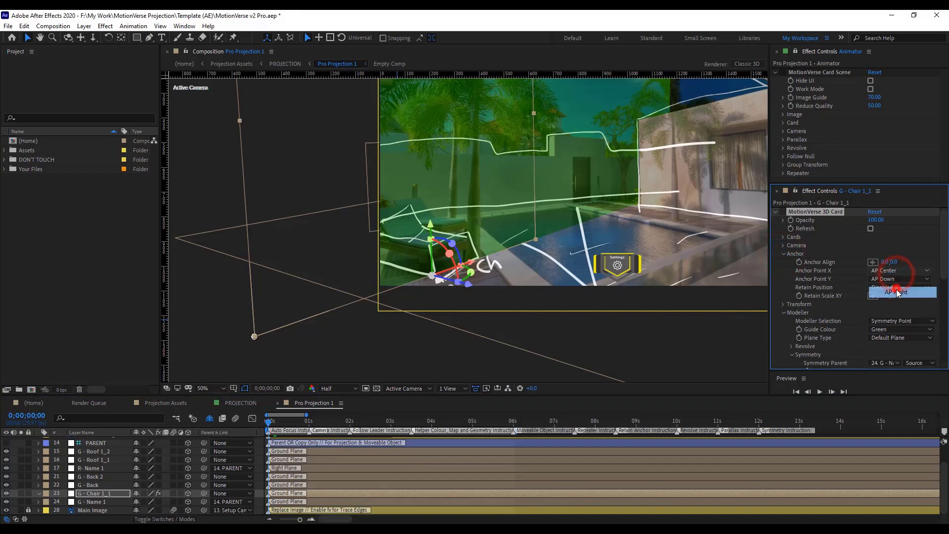
pyautogui.click(898, 290)
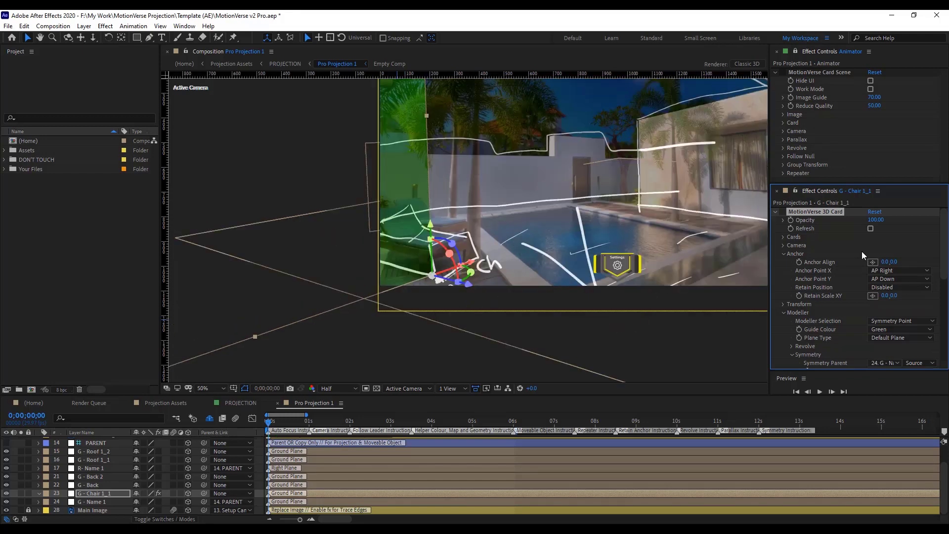
# Try -65 for Symmetry Flip Y of G - Chair 1_1, settle on -90 and check the plane's lower edge against the chair sketch
pyautogui.scroll(-5, 855, 284)
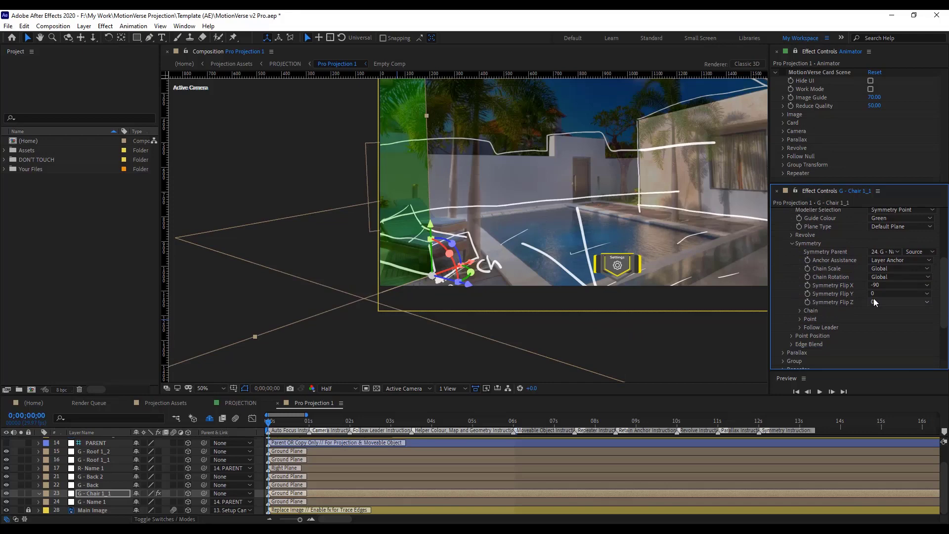
pyautogui.moveTo(884, 299); pyautogui.dragTo(892, 348)
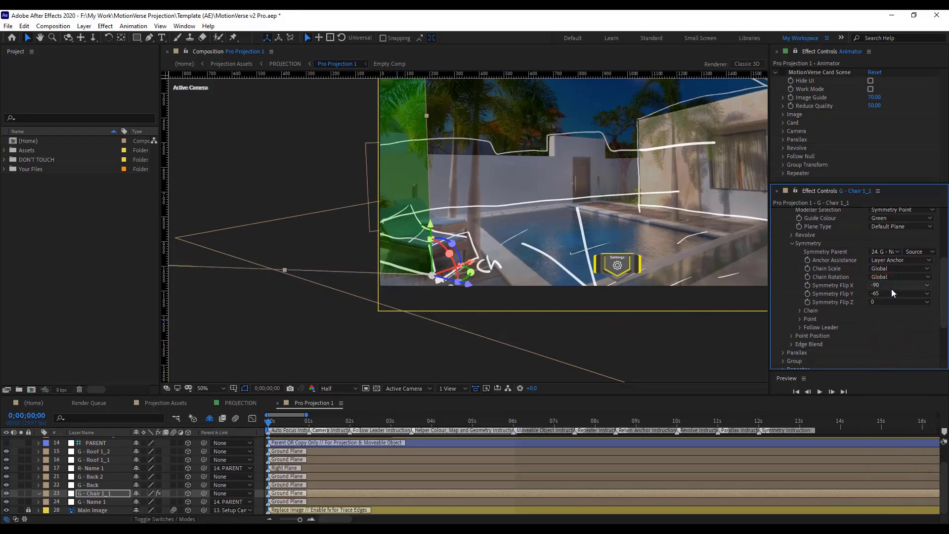
pyautogui.moveTo(891, 291); pyautogui.dragTo(895, 358)
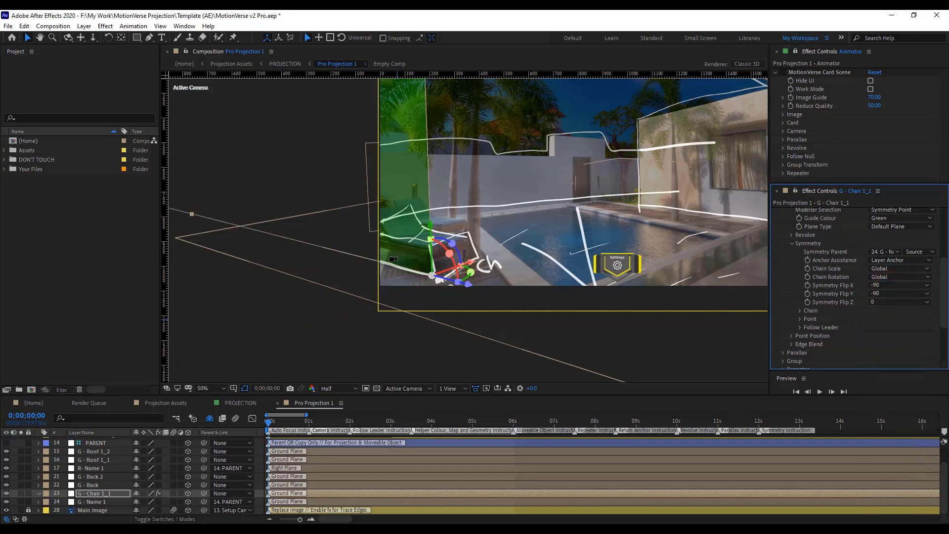
pyautogui.scroll(4, 392, 261)
pyautogui.scroll(2, 392, 261)
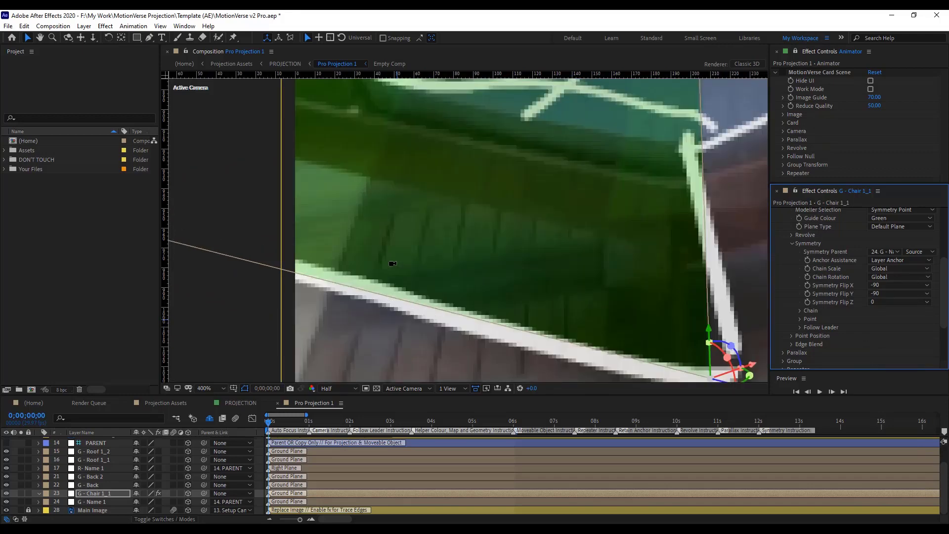
pyautogui.scroll(-6, 392, 263)
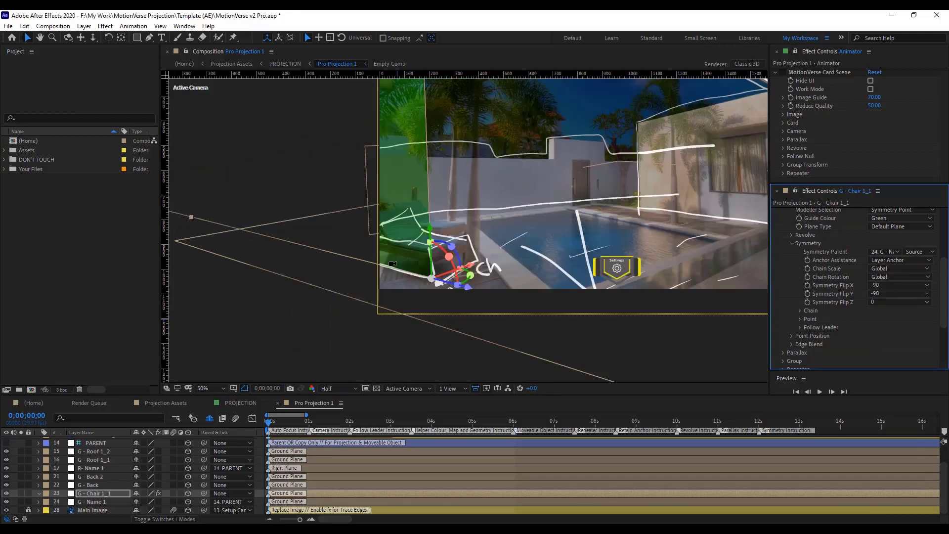
pyautogui.scroll(-1, 392, 263)
pyautogui.scroll(1, 392, 263)
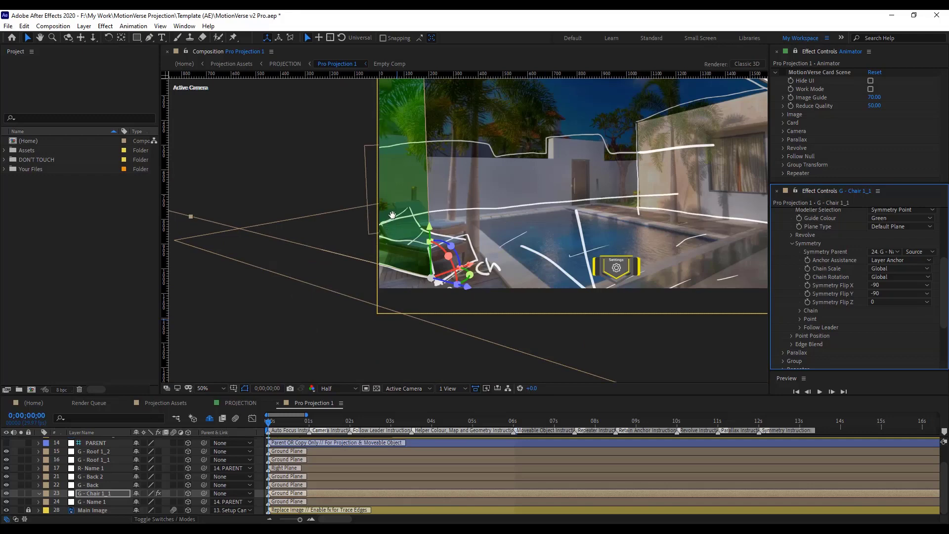
pyautogui.moveTo(392, 215); pyautogui.dragTo(395, 217)
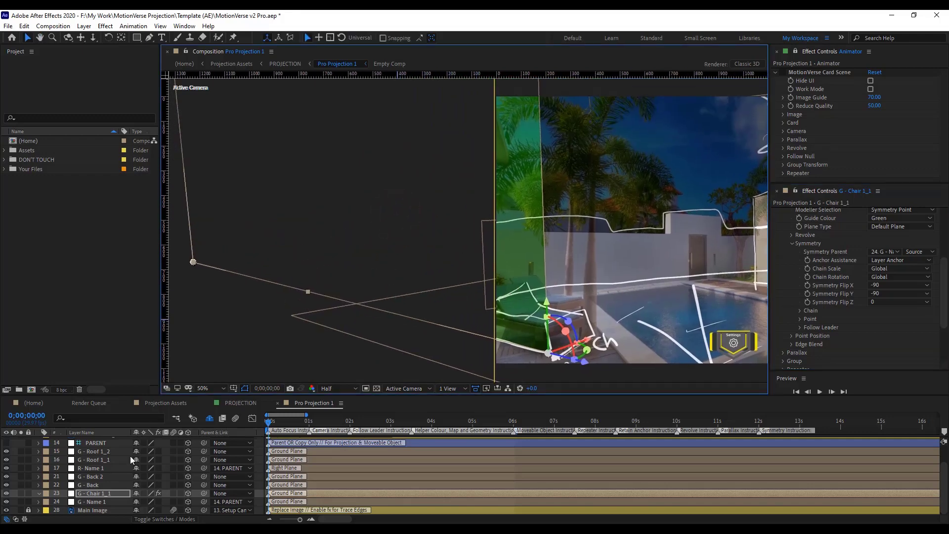
# Open the effect's Transform settings for G - Chair 1_1 and reveal the layer's Scale property
pyautogui.click(104, 499)
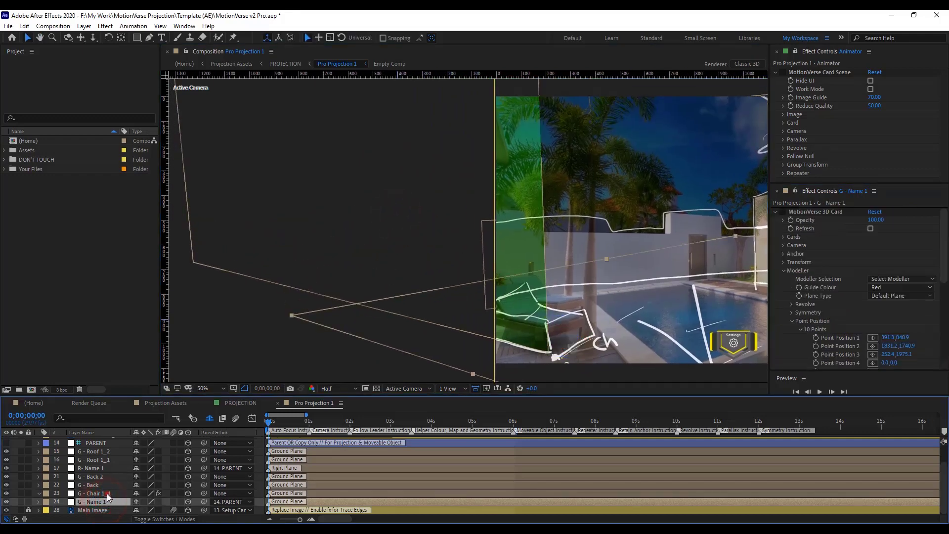
pyautogui.click(106, 493)
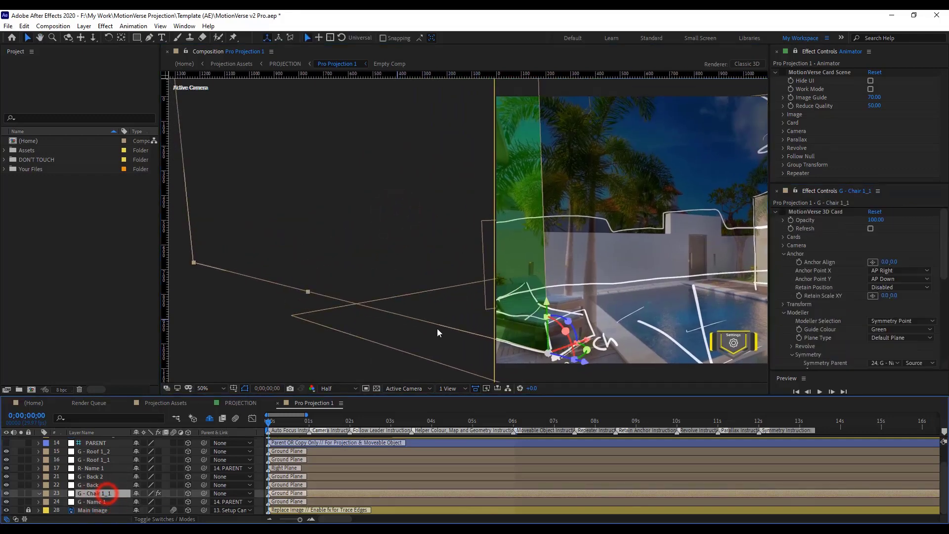
pyautogui.click(784, 254)
pyautogui.click(783, 271)
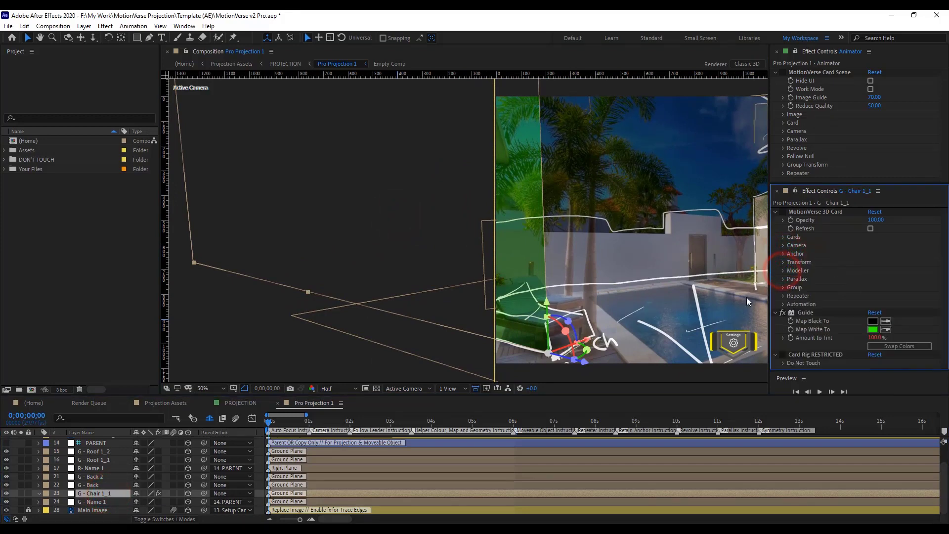
pyautogui.click(783, 262)
pyautogui.scroll(-1, 829, 264)
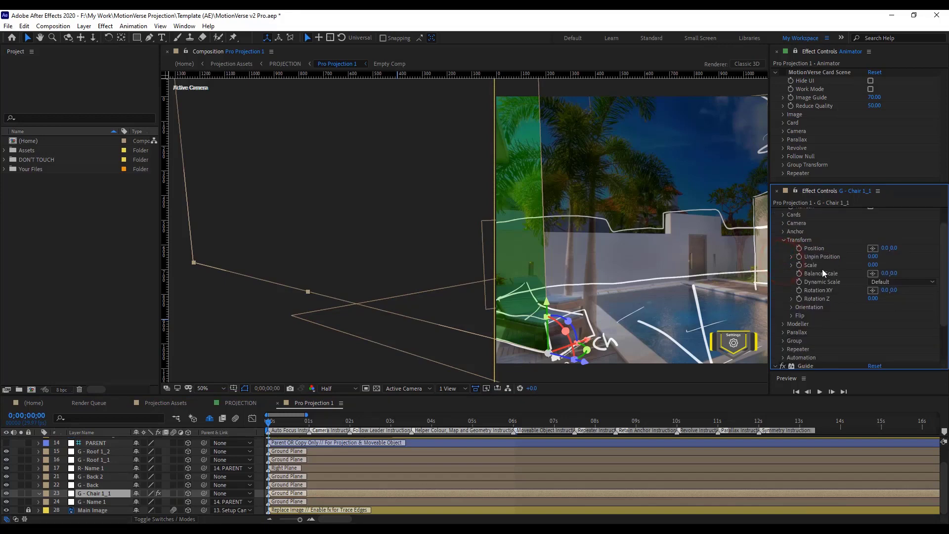
pyautogui.click(109, 493)
pyautogui.press('s')
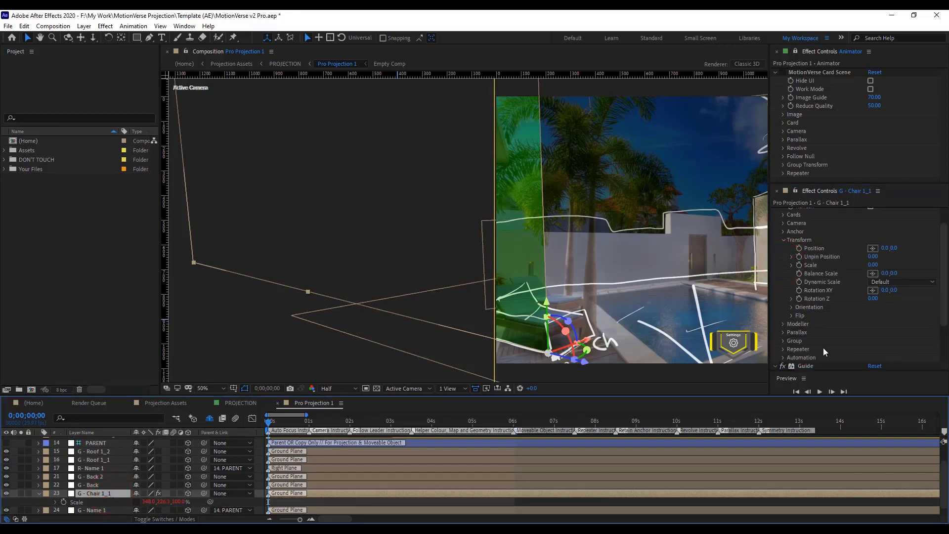
# Try a horizontal Balance Scale of -120 on G - Chair 1_1
pyautogui.click(885, 273)
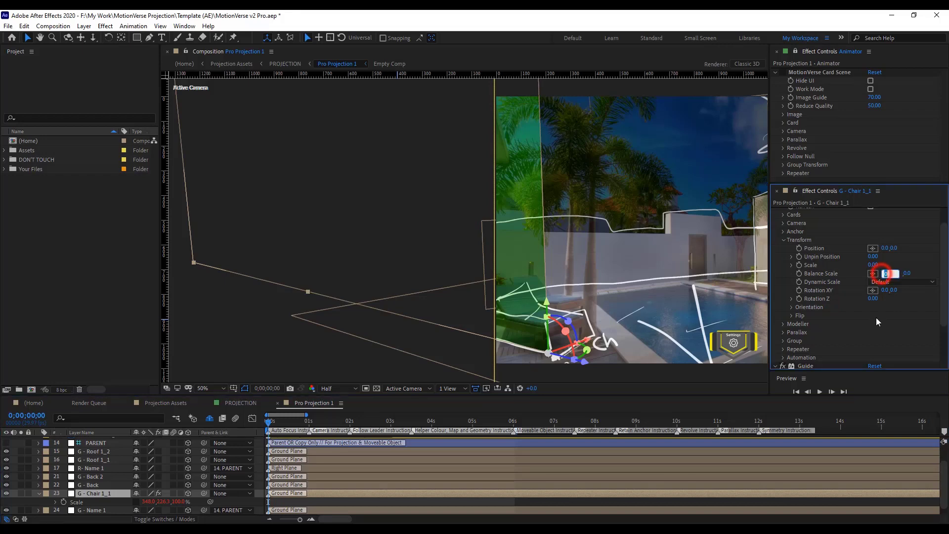
pyautogui.write('-12')
pyautogui.click(891, 348)
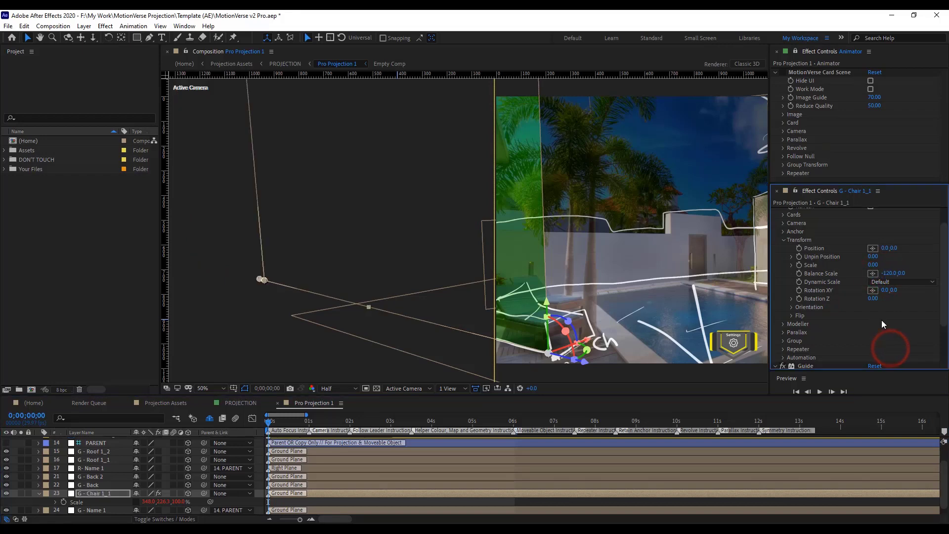
# Set the Balance Scale of G - Chair 1_1 to -260 horizontally and -200 vertically
pyautogui.click(873, 288)
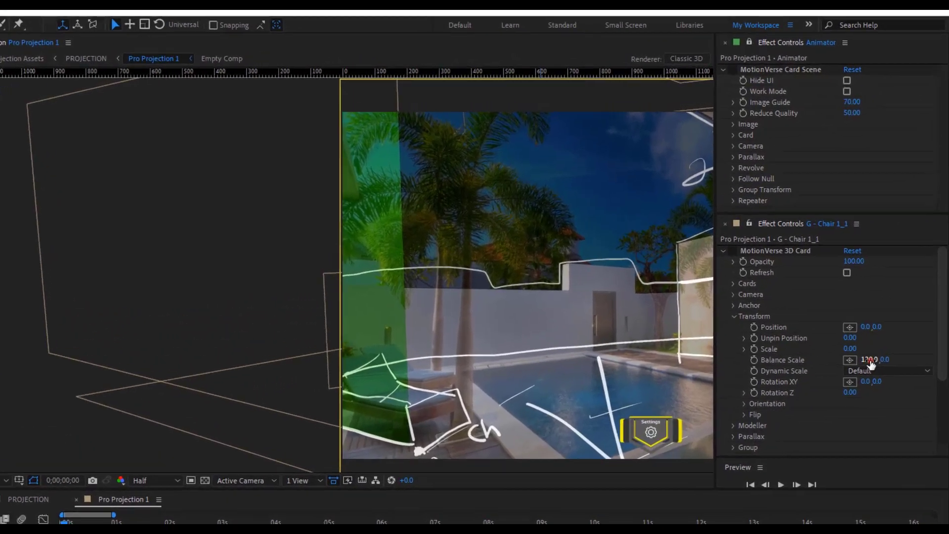
pyautogui.click(888, 295)
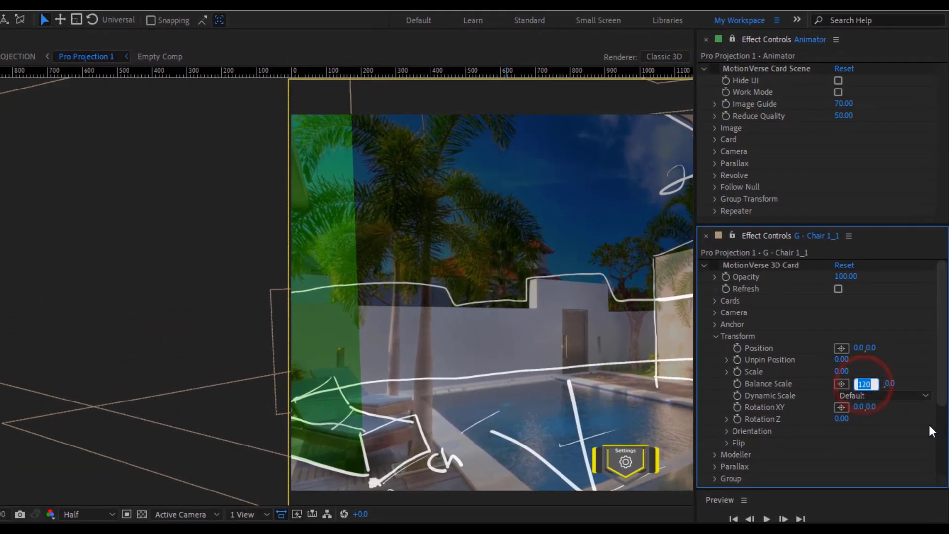
pyautogui.write('-260')
pyautogui.click(905, 428)
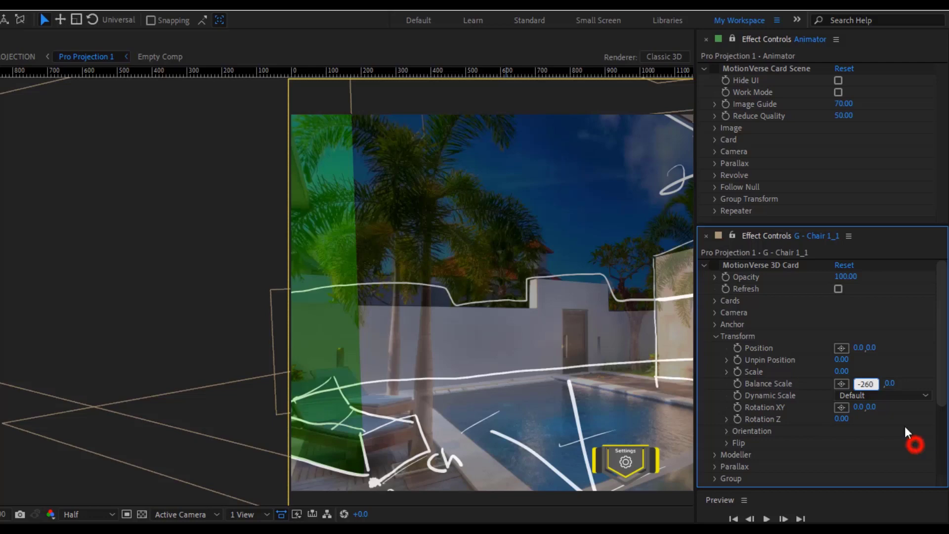
pyautogui.click(885, 384)
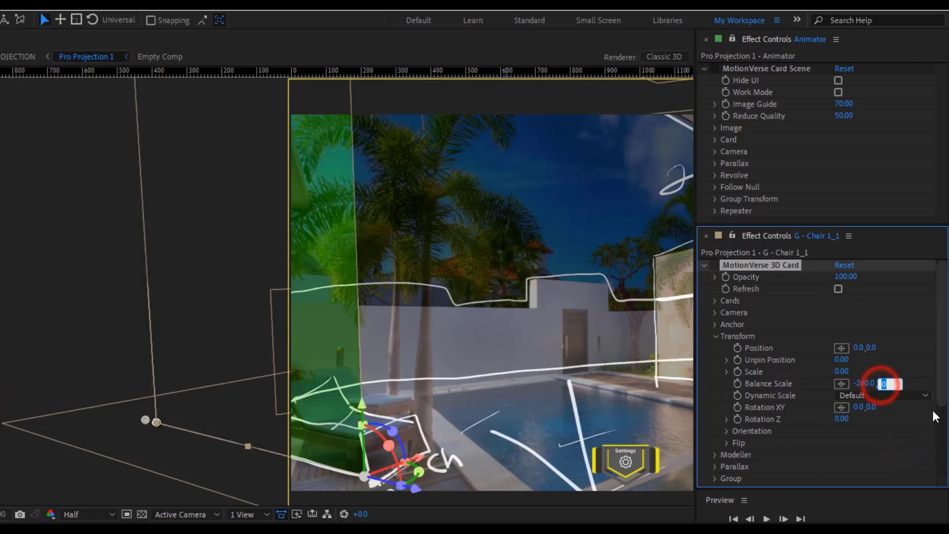
pyautogui.write('-200')
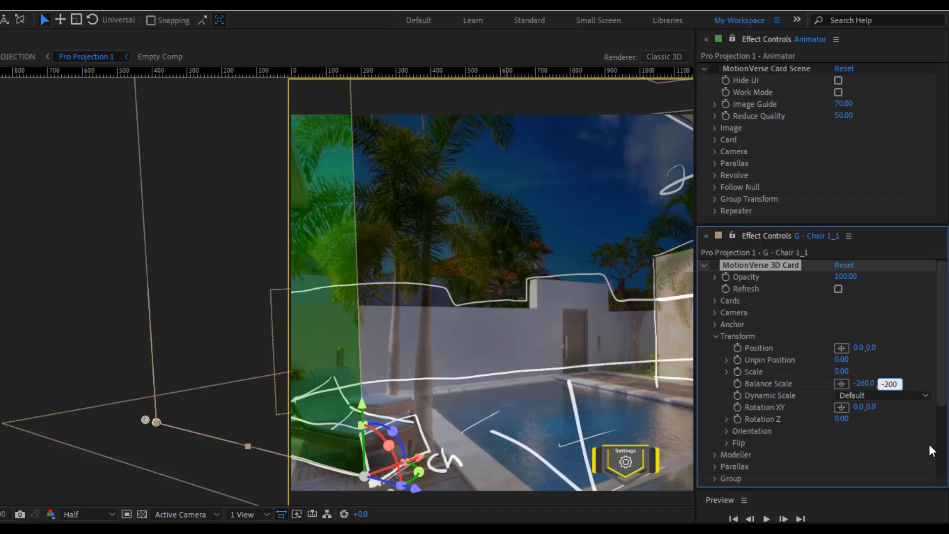
pyautogui.click(903, 448)
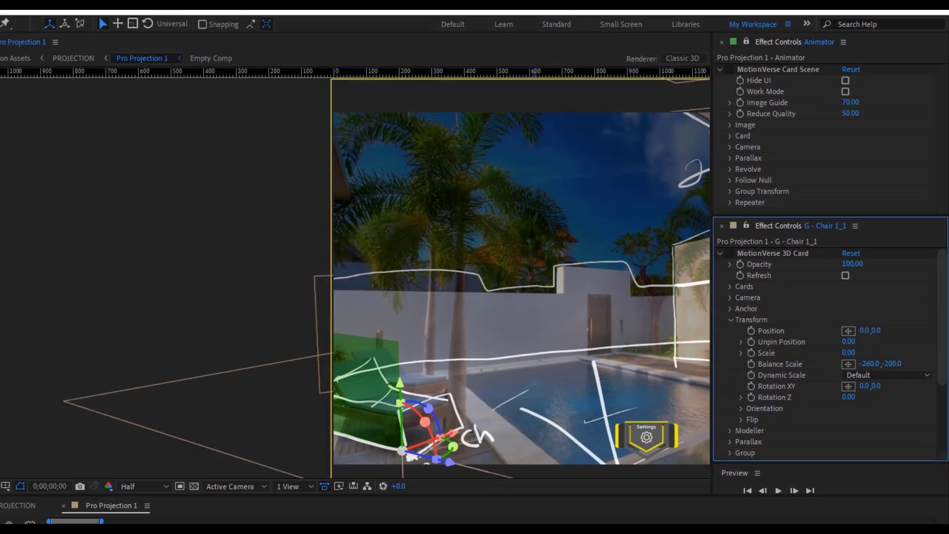
# Go to frame 5, duplicate the G - Chair 1_1 layer and reset the copy's MotionVerse 3D Card effect
pyautogui.click(273, 424)
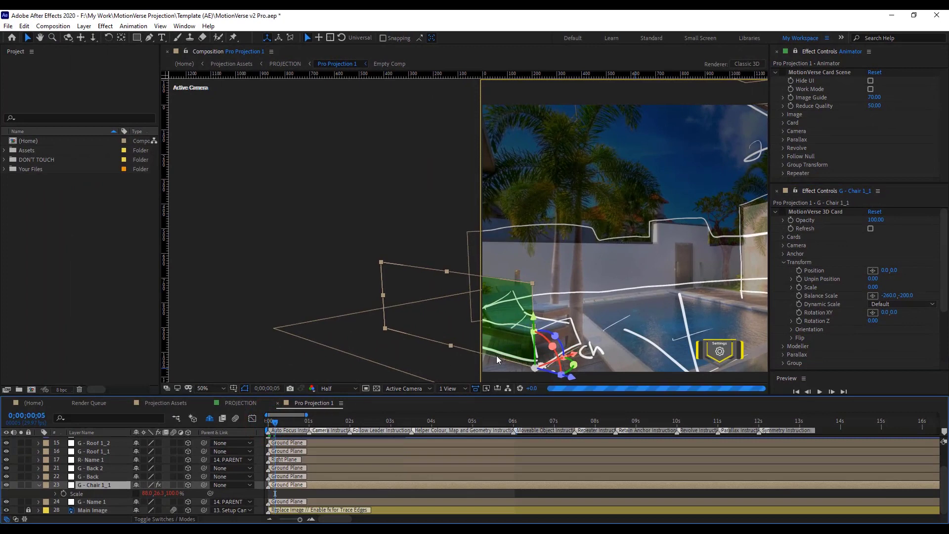
pyautogui.scroll(2, 496, 355)
pyautogui.moveTo(532, 313); pyautogui.dragTo(439, 304)
pyautogui.press('v')
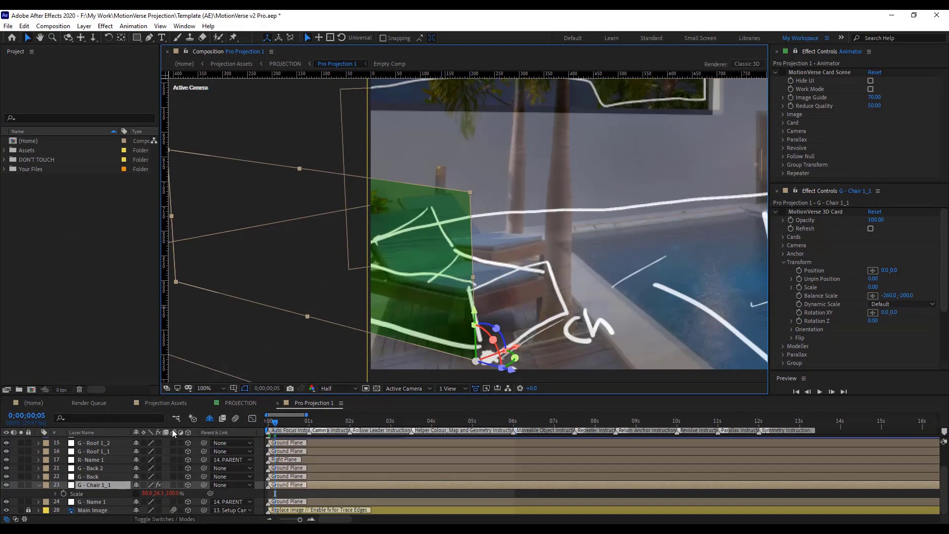
pyautogui.click(110, 485)
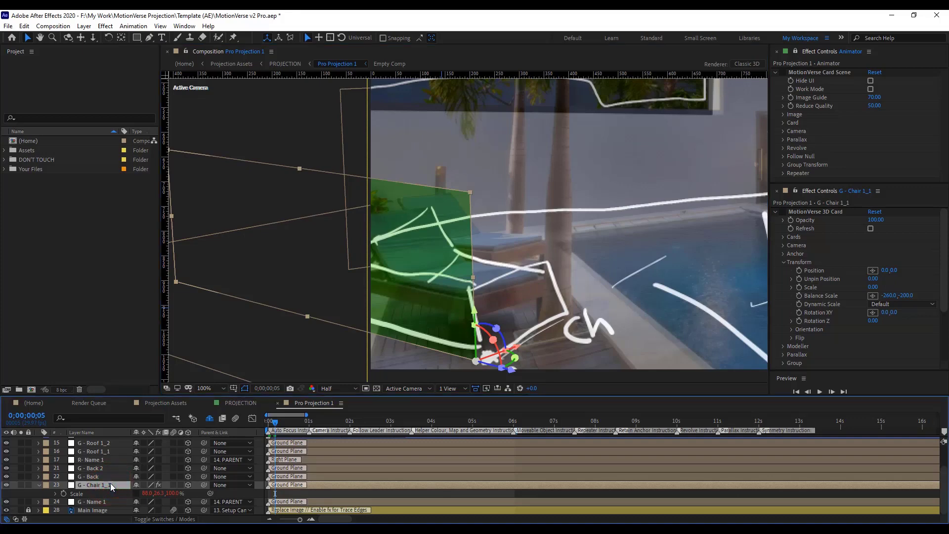
pyautogui.hotkey('ctrl', 'd')
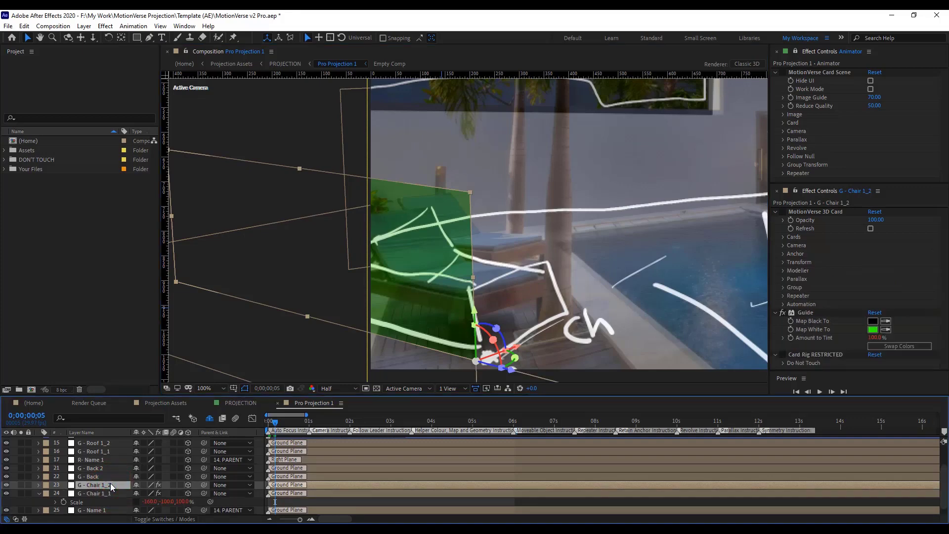
pyautogui.click(875, 212)
# Set the modeller of G - Chair 1_2 to Symmetry Chain with G - Chair 1_1 as its Symmetry Parent
pyautogui.click(782, 274)
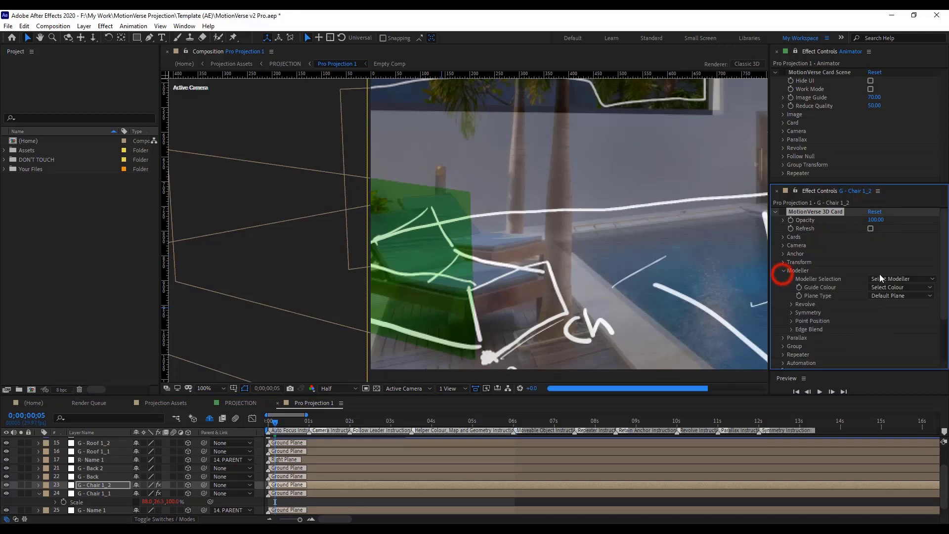
pyautogui.click(885, 276)
pyautogui.click(901, 310)
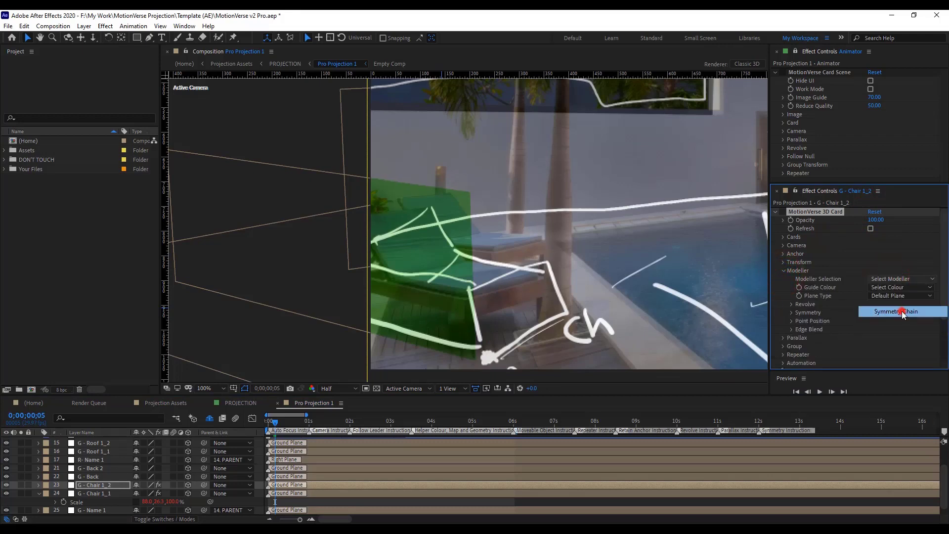
pyautogui.click(791, 314)
pyautogui.scroll(-3, 791, 313)
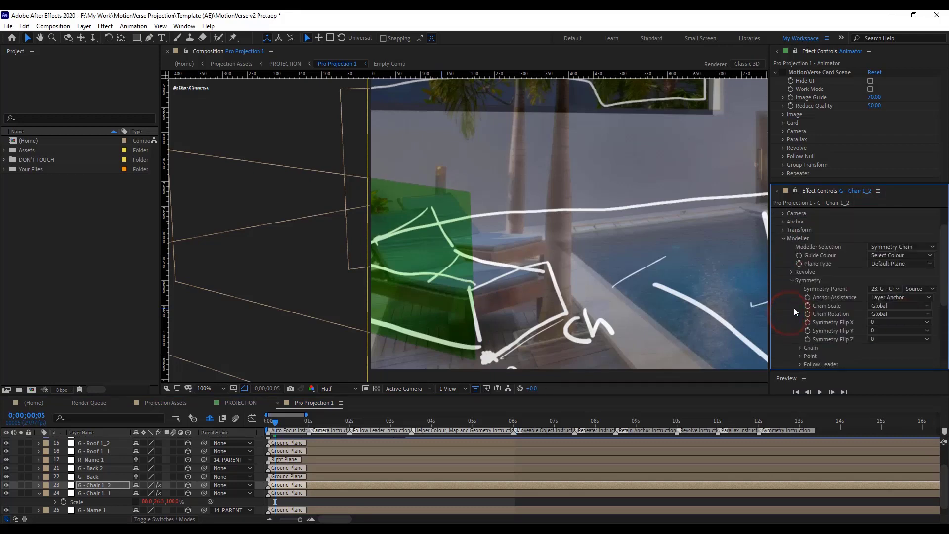
pyautogui.click(883, 267)
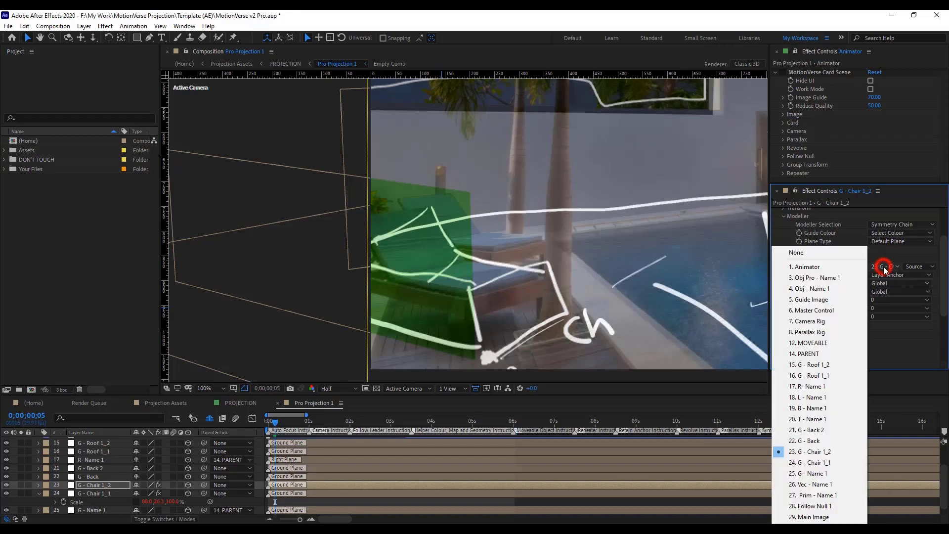
pyautogui.click(838, 462)
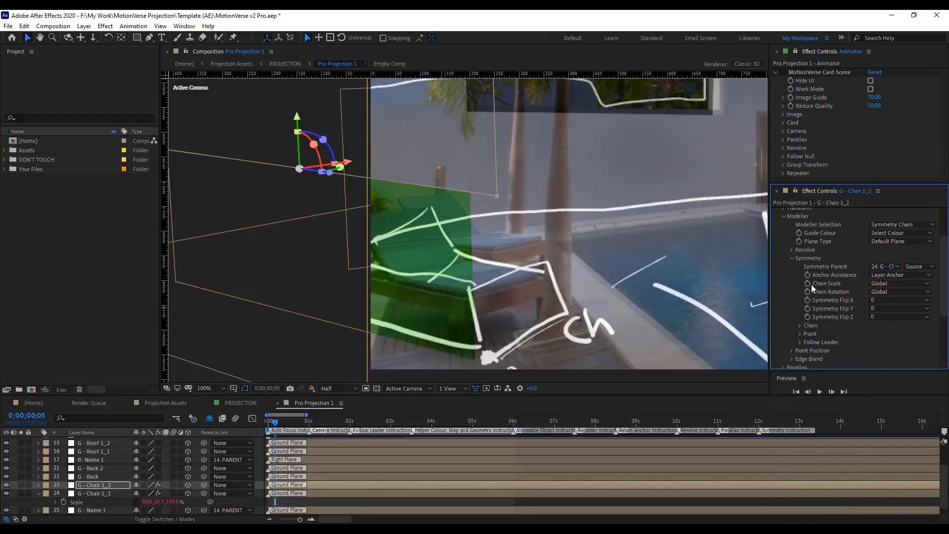
# Reveal the Chain settings of G - Chair 1_2 and solo both G - Chair layers
pyautogui.scroll(-1, 830, 312)
pyautogui.click(800, 303)
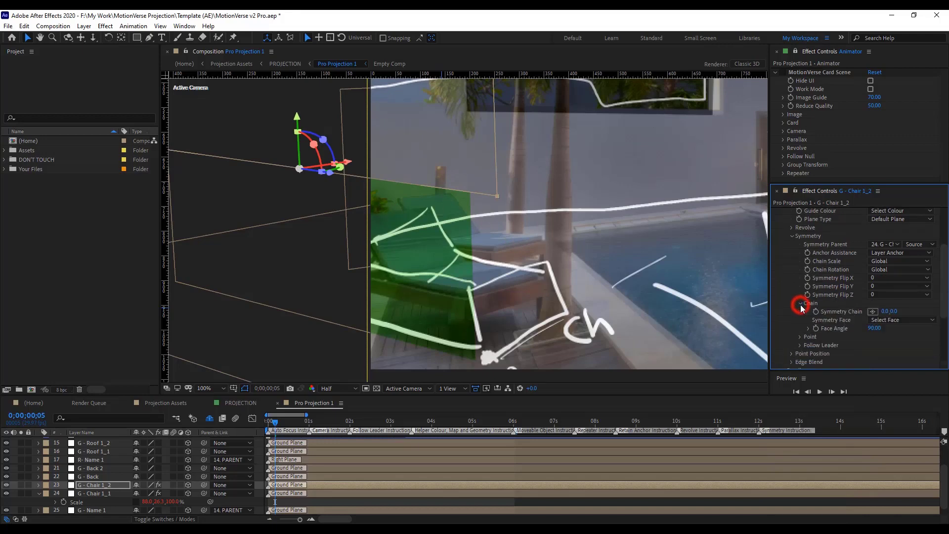
pyautogui.scroll(-1, 807, 312)
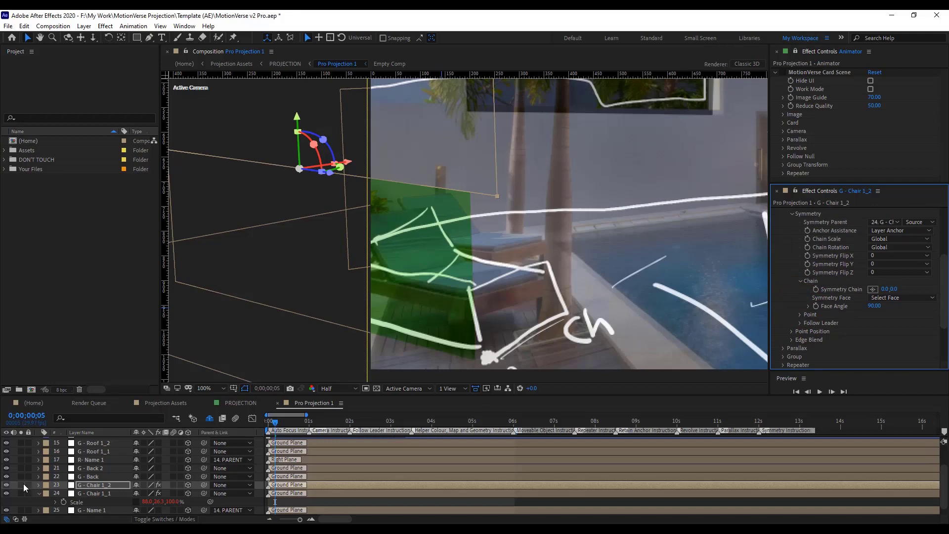
pyautogui.moveTo(22, 485); pyautogui.dragTo(21, 492)
pyautogui.scroll(-2, 414, 230)
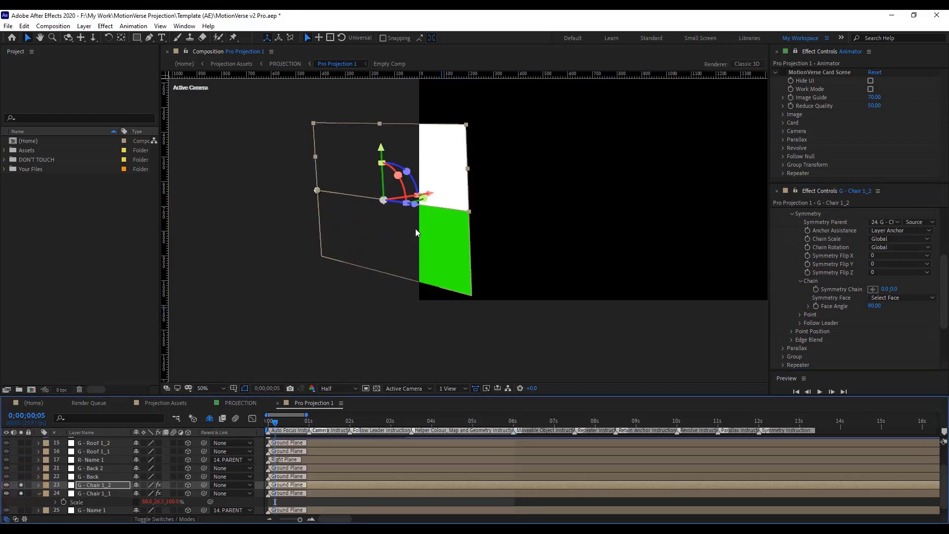
# Set Anchor Point X of G - Chair 1_2 to AP Left and return the time to 0;00;00;00
pyautogui.scroll(4, 836, 281)
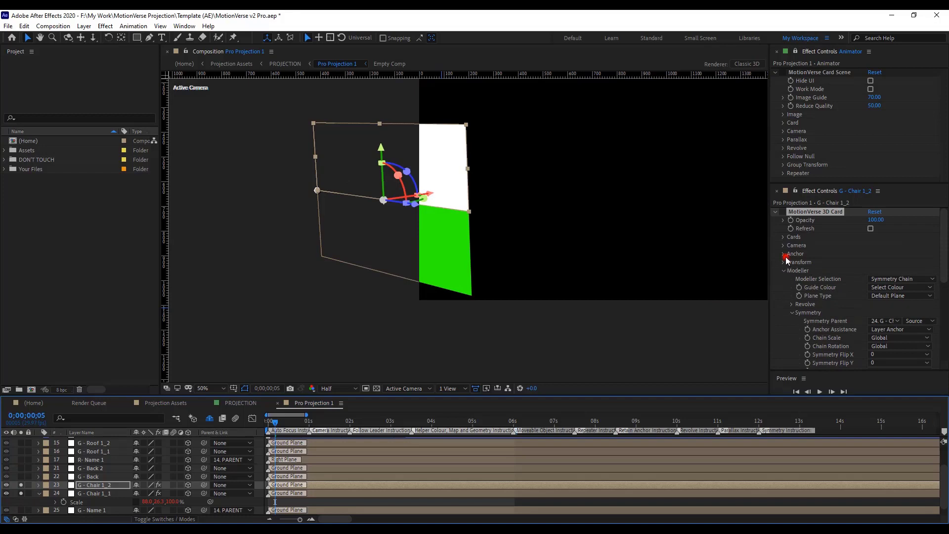
pyautogui.click(786, 254)
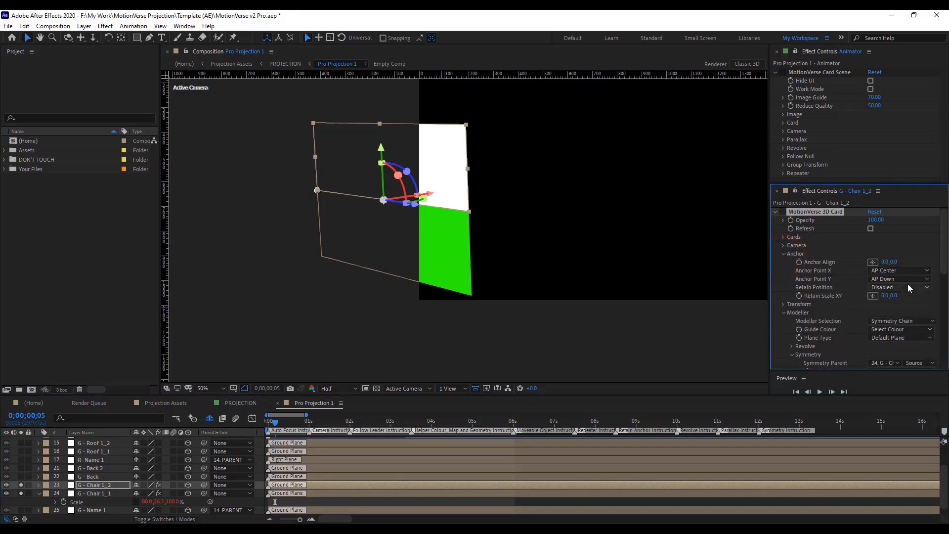
pyautogui.moveTo(898, 271); pyautogui.dragTo(898, 303)
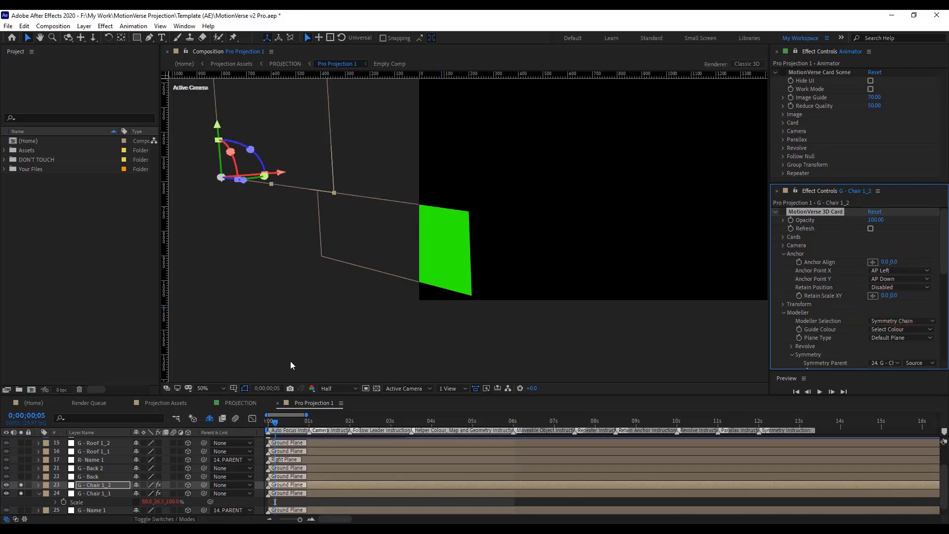
pyautogui.moveTo(275, 421); pyautogui.dragTo(268, 422)
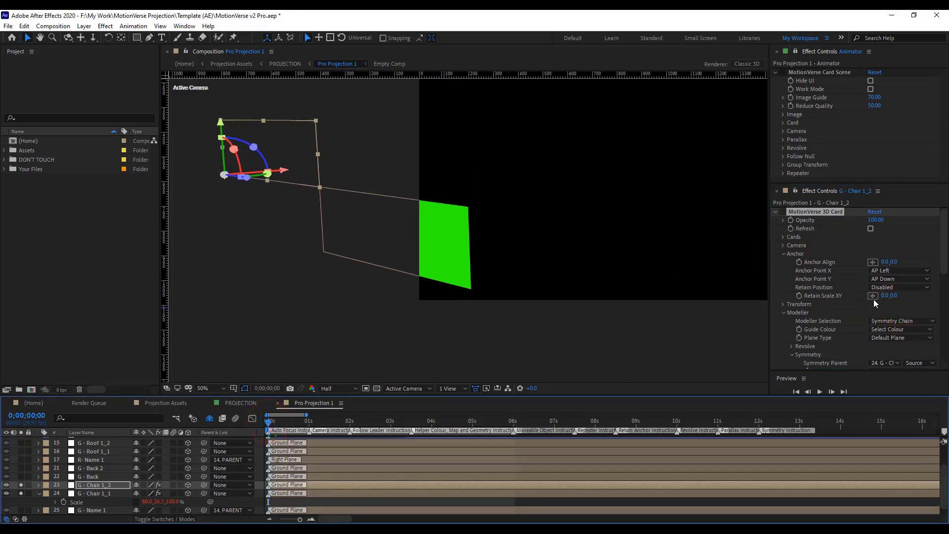
# Set the Symmetry Face of G - Chair 1_2 to Right and its vertical Symmetry Chain value to -1
pyautogui.scroll(-5, 877, 307)
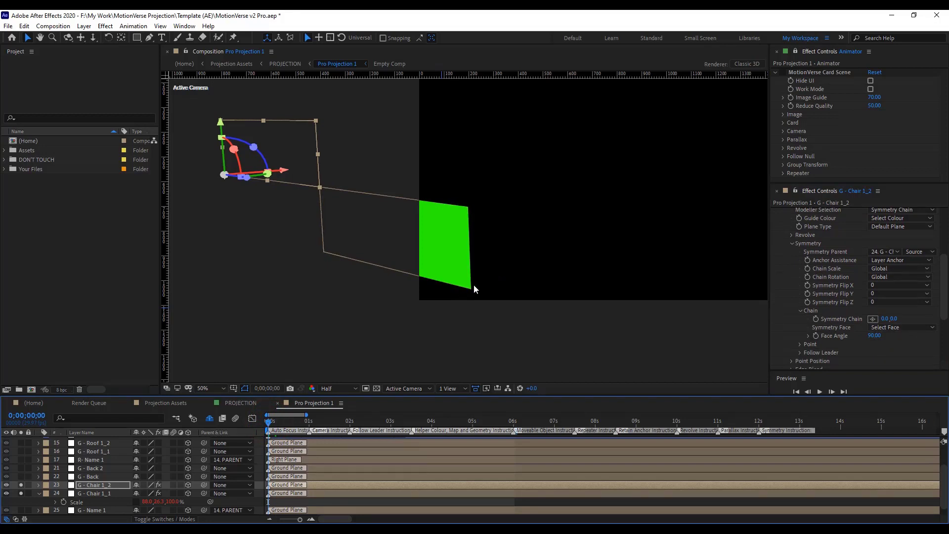
pyautogui.click(905, 327)
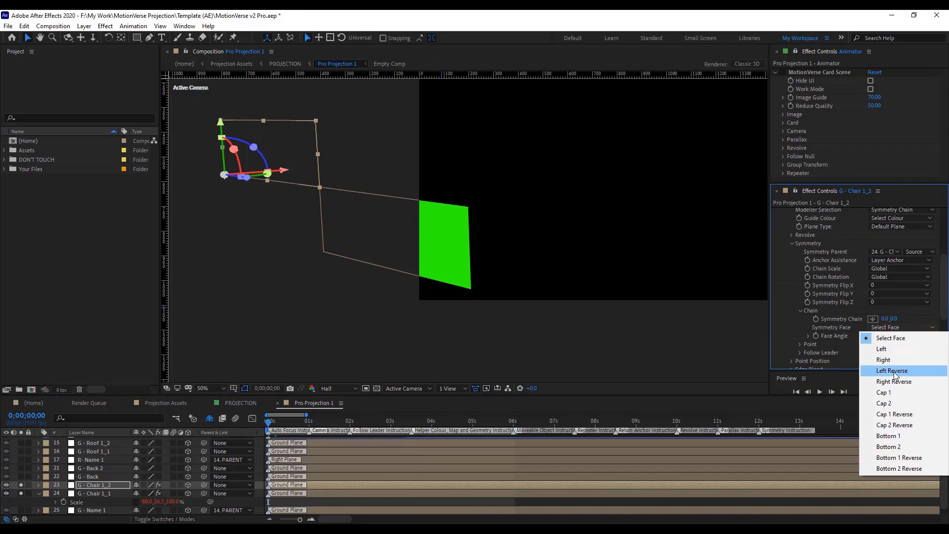
pyautogui.click(897, 362)
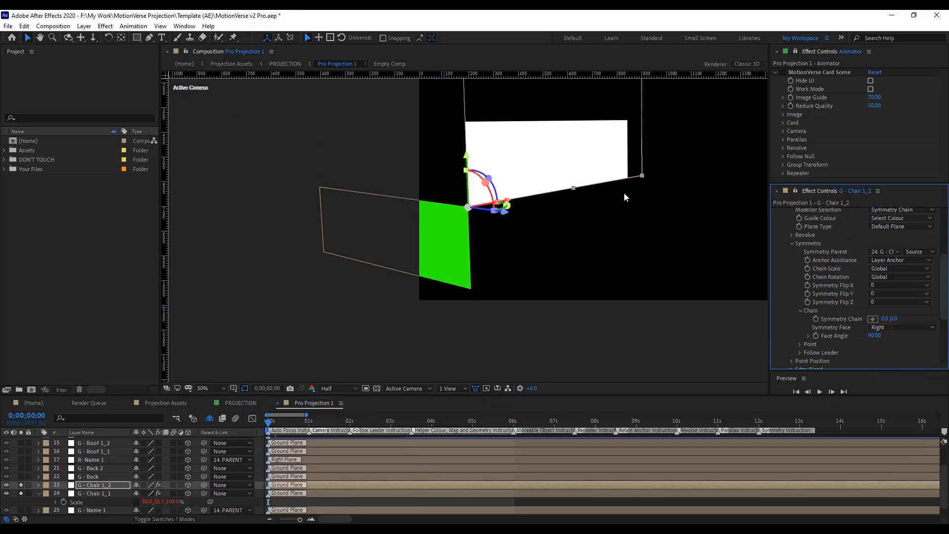
pyautogui.click(894, 319)
pyautogui.click(905, 343)
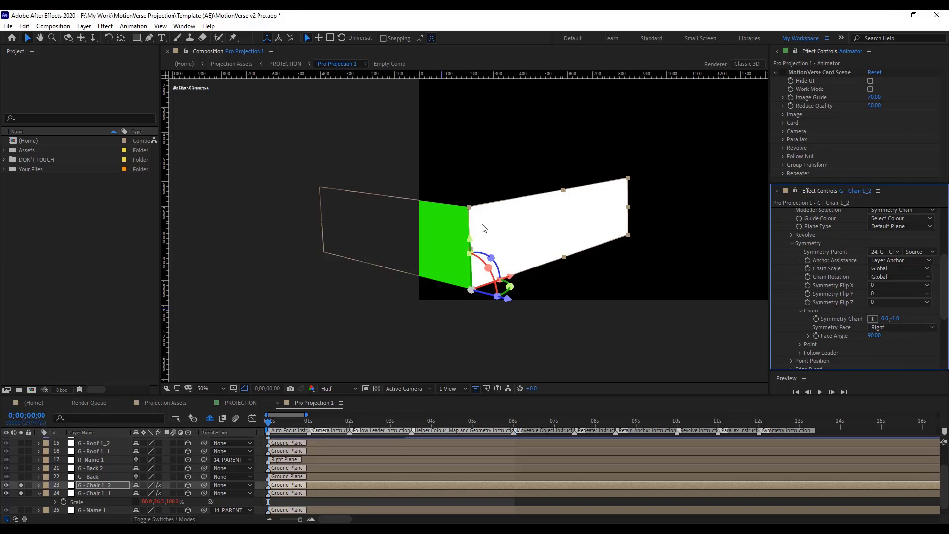
# Unsolo both chair layers, compare the planes with the chair sketch and set the Guide Colour of G - Chair 1_2 to Red
pyautogui.click(21, 487)
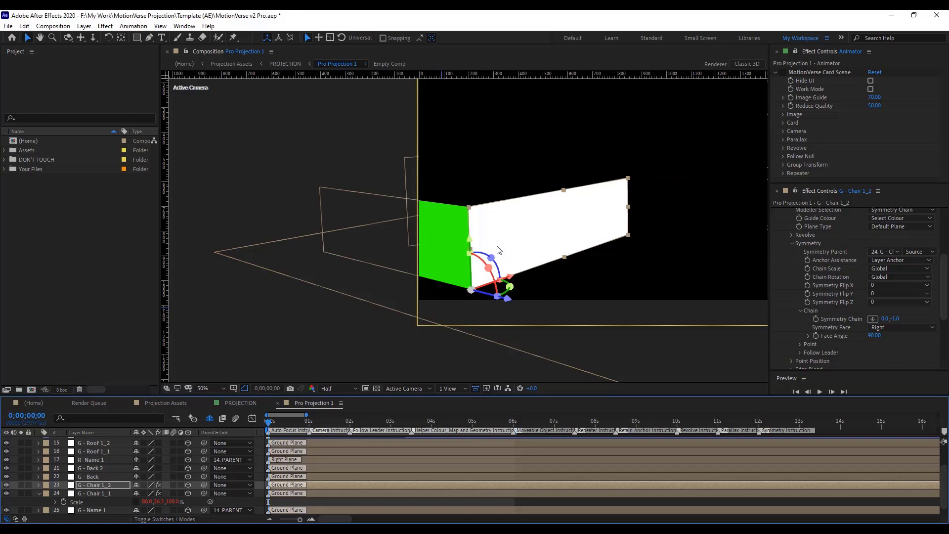
pyautogui.scroll(2, 474, 255)
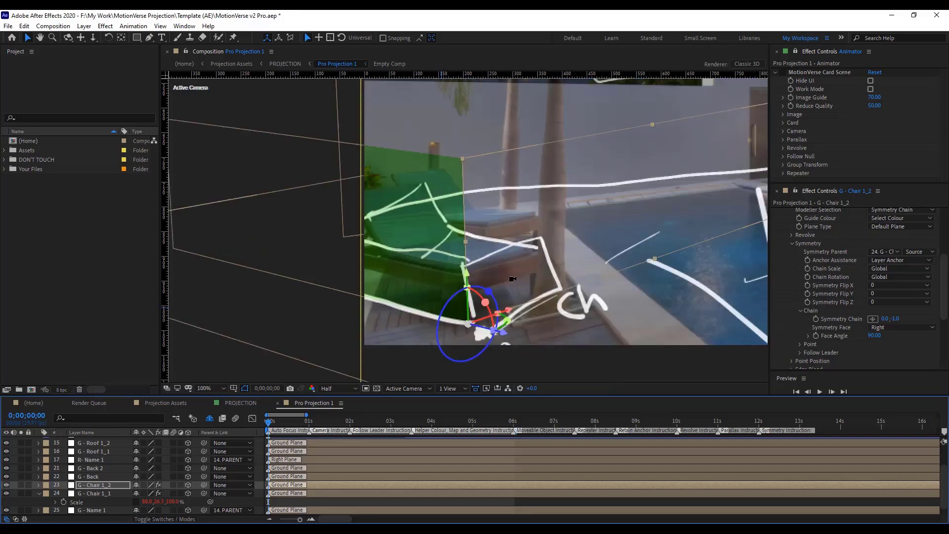
pyautogui.scroll(4, 517, 292)
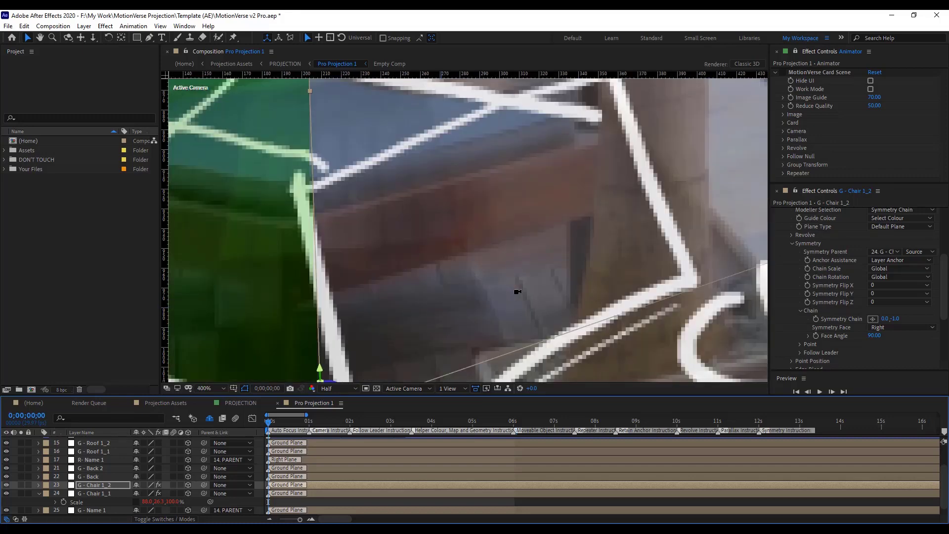
pyautogui.scroll(-2, 518, 292)
pyautogui.scroll(-2, 517, 292)
pyautogui.scroll(2, 517, 291)
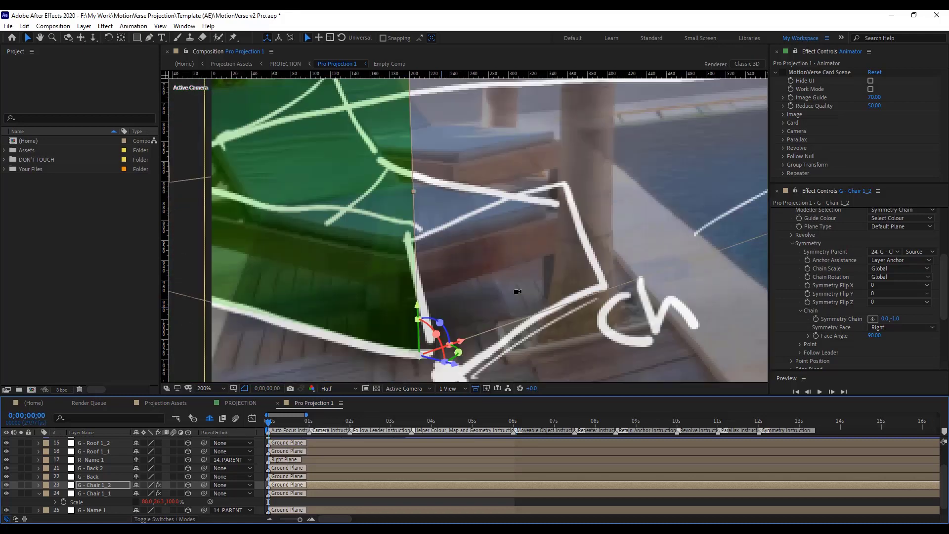
pyautogui.scroll(-2, 517, 291)
pyautogui.scroll(3, 864, 277)
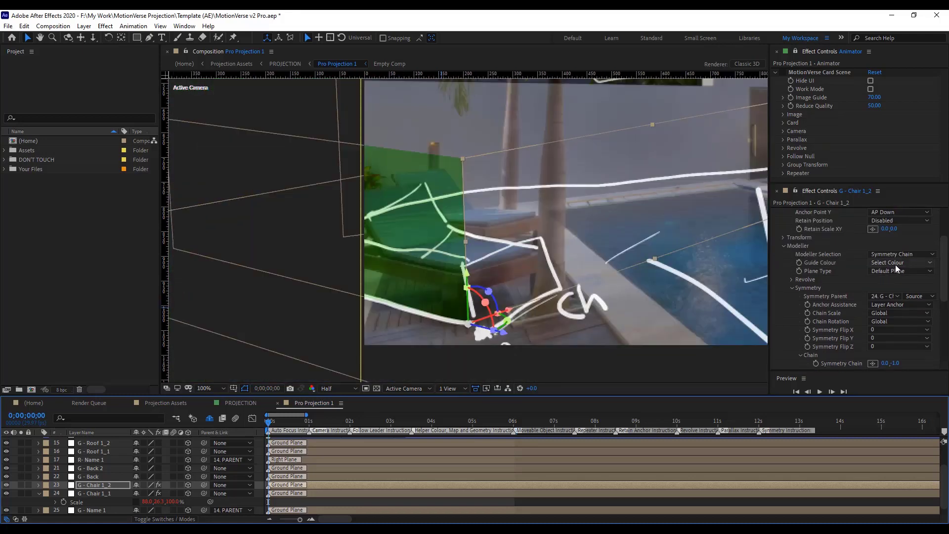
pyautogui.click(895, 265)
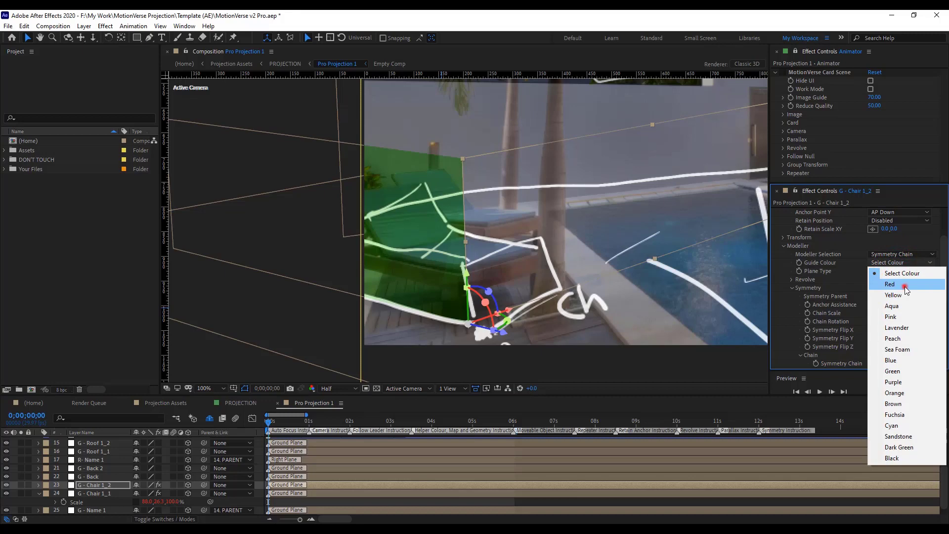
pyautogui.click(905, 286)
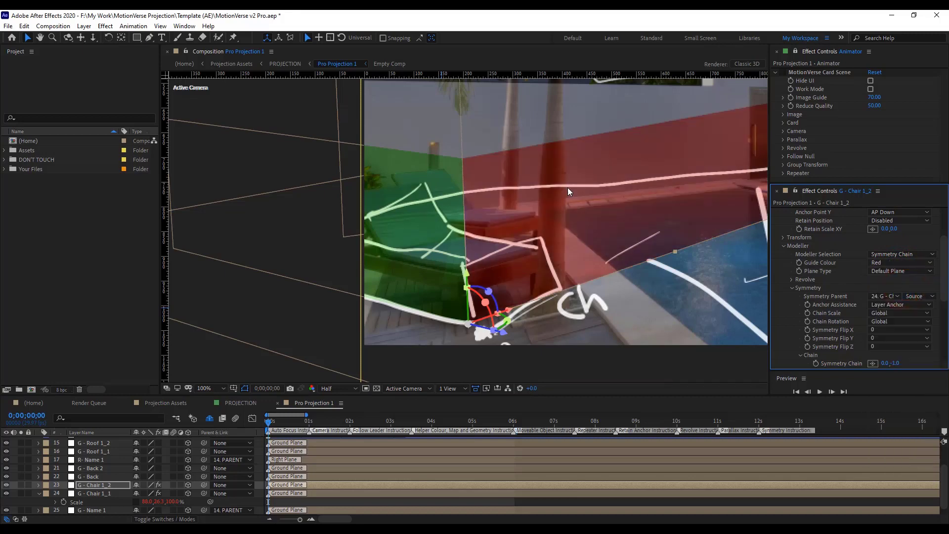
# Move Point Position 3 of G - Name 1 to 250.2, 1969.8 to fit the chair planes' shared lower corner to the sketch
pyautogui.scroll(4, 428, 323)
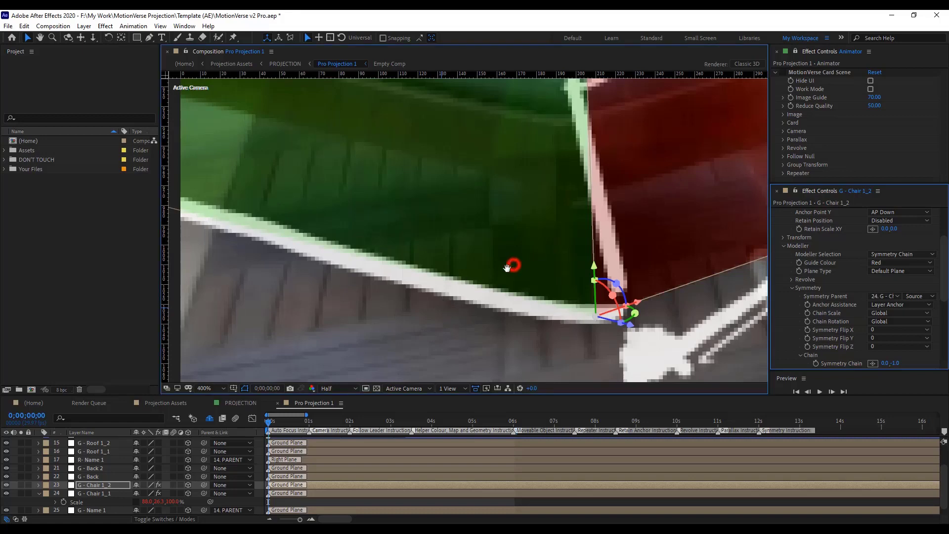
pyautogui.moveTo(511, 265); pyautogui.dragTo(422, 319)
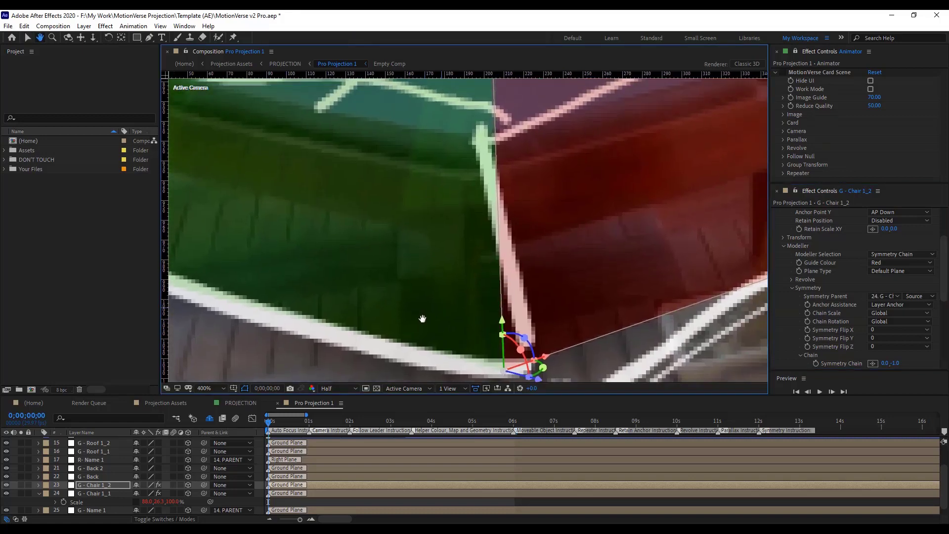
pyautogui.press('v')
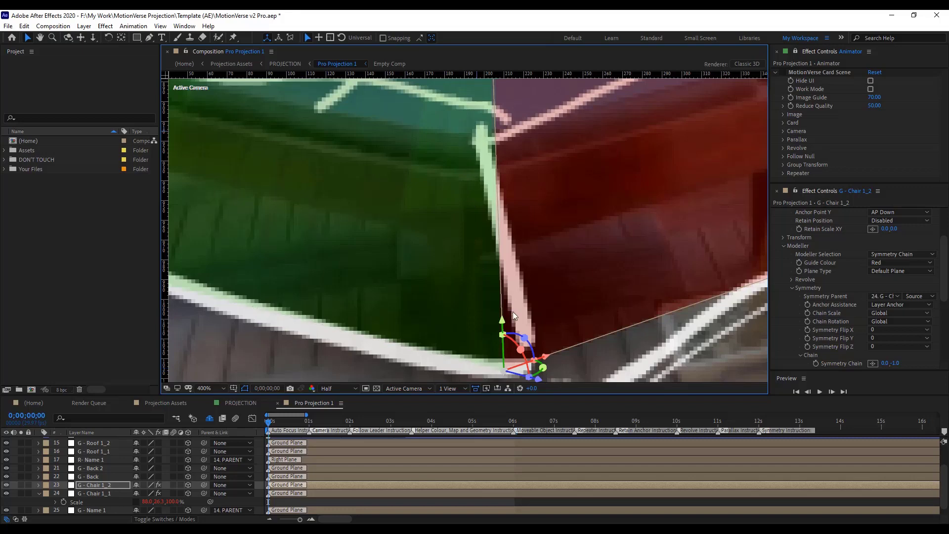
pyautogui.scroll(-2, 509, 327)
pyautogui.click(96, 510)
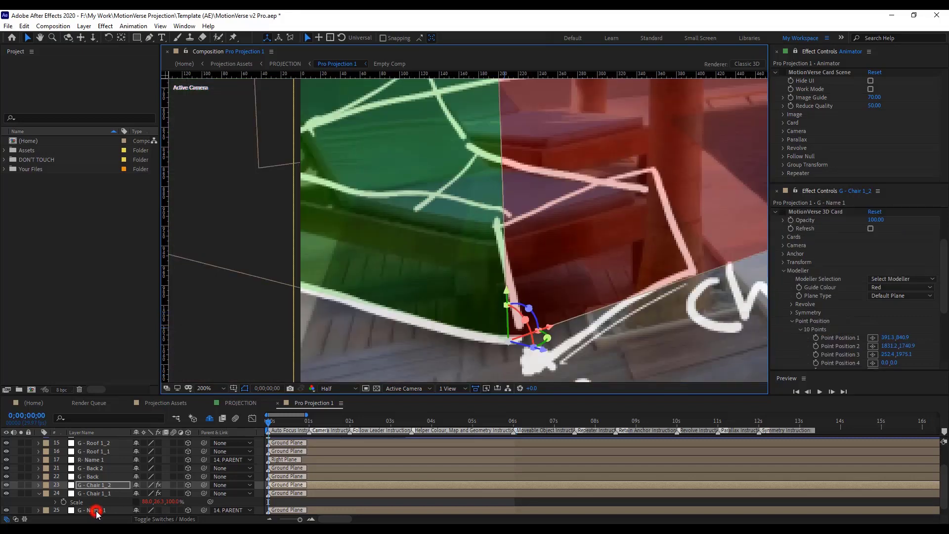
pyautogui.scroll(-2, 571, 243)
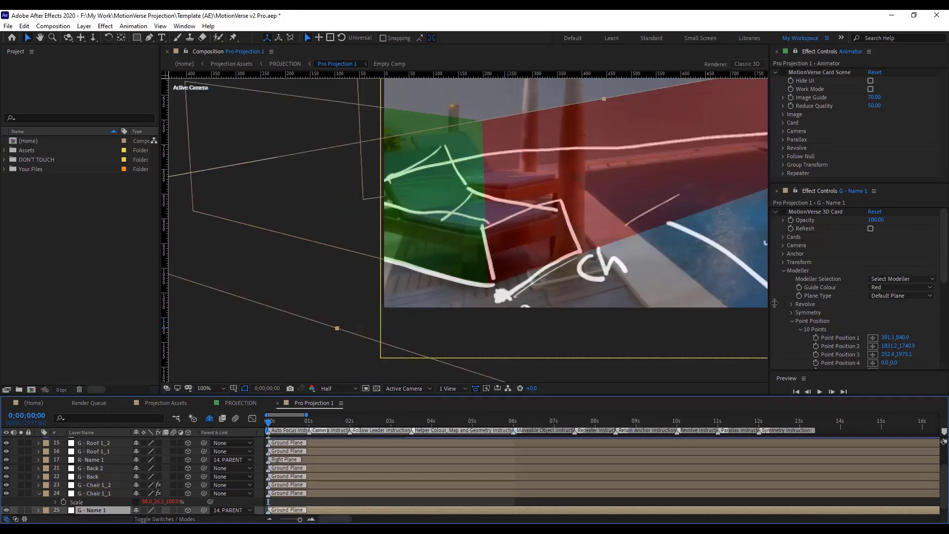
pyautogui.click(872, 355)
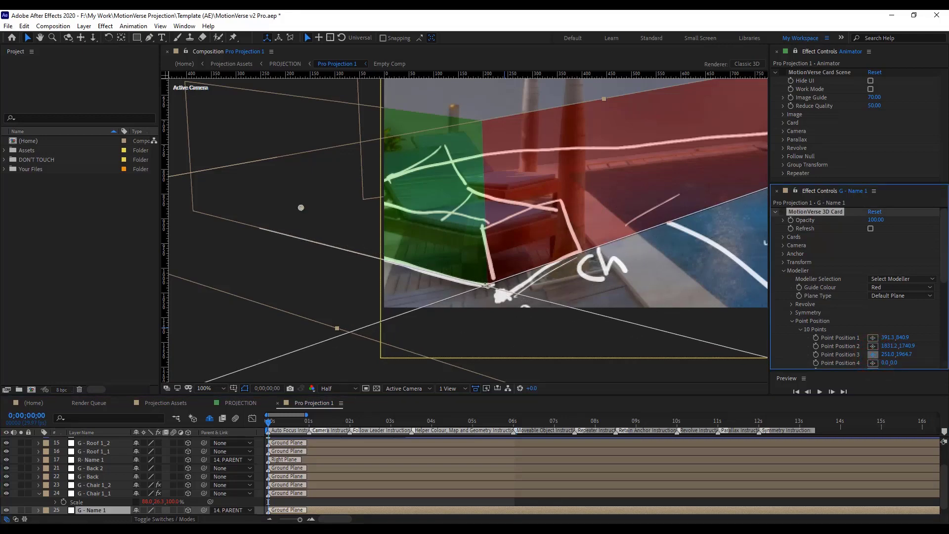
pyautogui.click(487, 293)
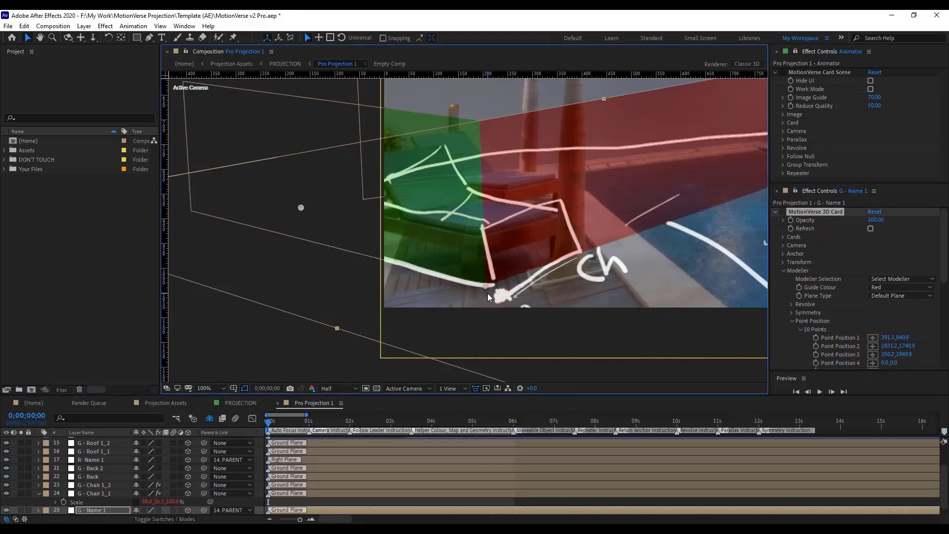
pyautogui.press('g')
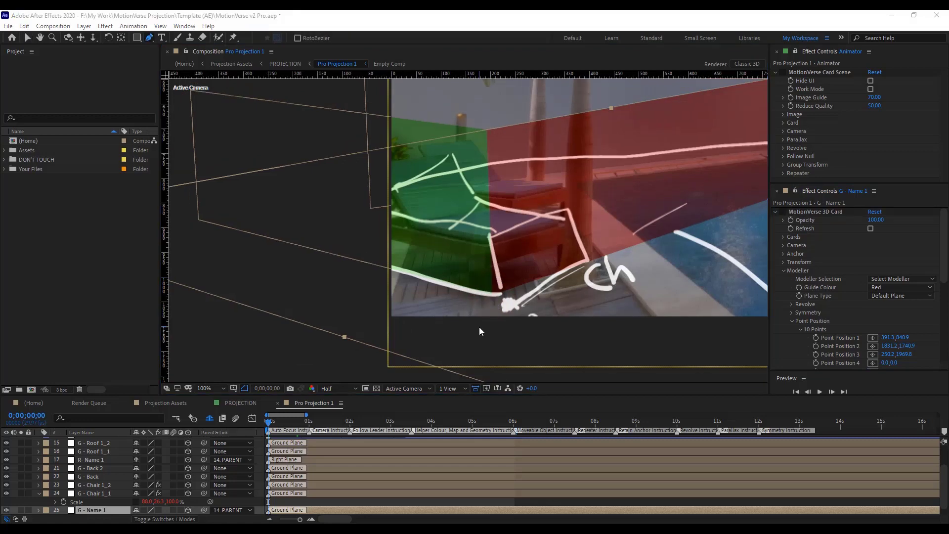
# Draw a four-point mask on G - Chair 1_1 with the Pen tool, keeping only the strip below the lounge chair's seat
pyautogui.click(85, 493)
pyautogui.press('s')
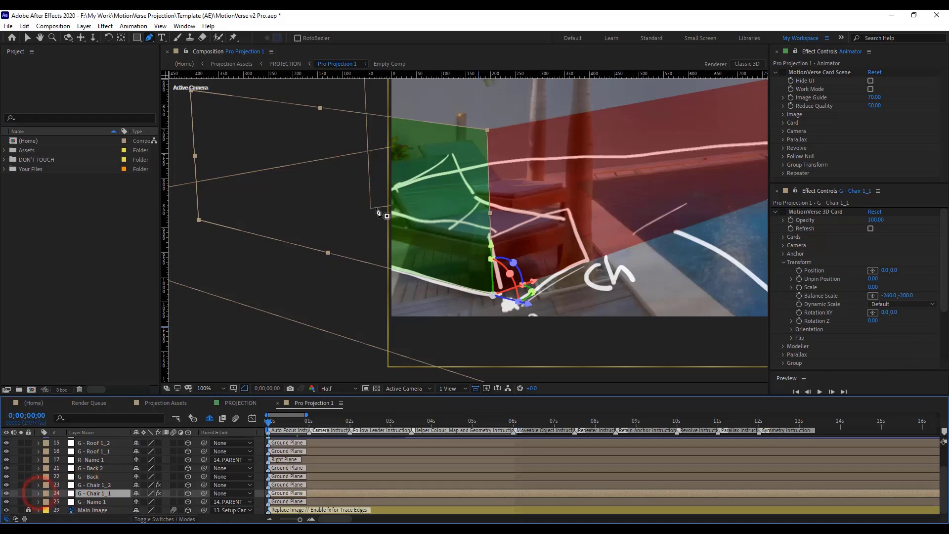
pyautogui.press('.')
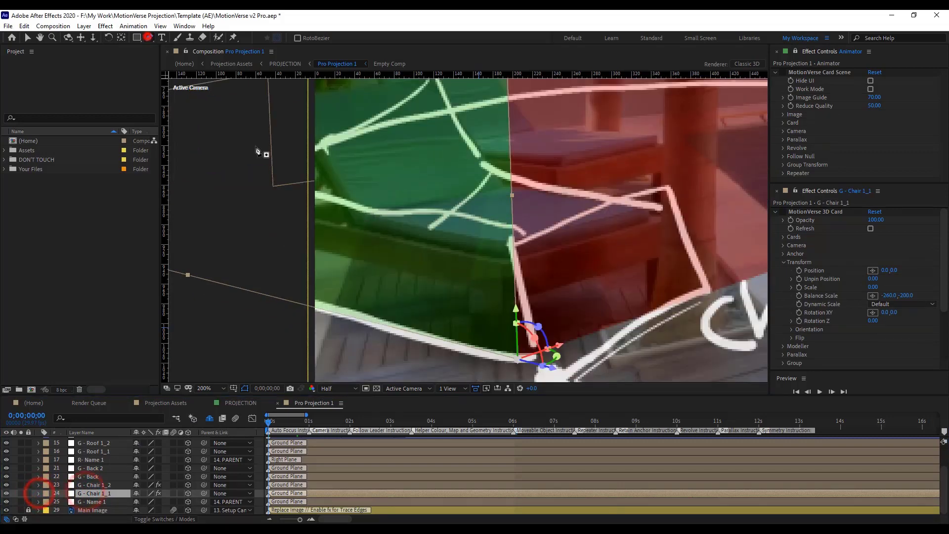
pyautogui.click(148, 37)
pyautogui.click(301, 218)
pyautogui.click(518, 262)
pyautogui.click(515, 295)
pyautogui.moveTo(493, 293); pyautogui.dragTo(485, 239)
pyautogui.click(229, 258)
pyautogui.click(288, 132)
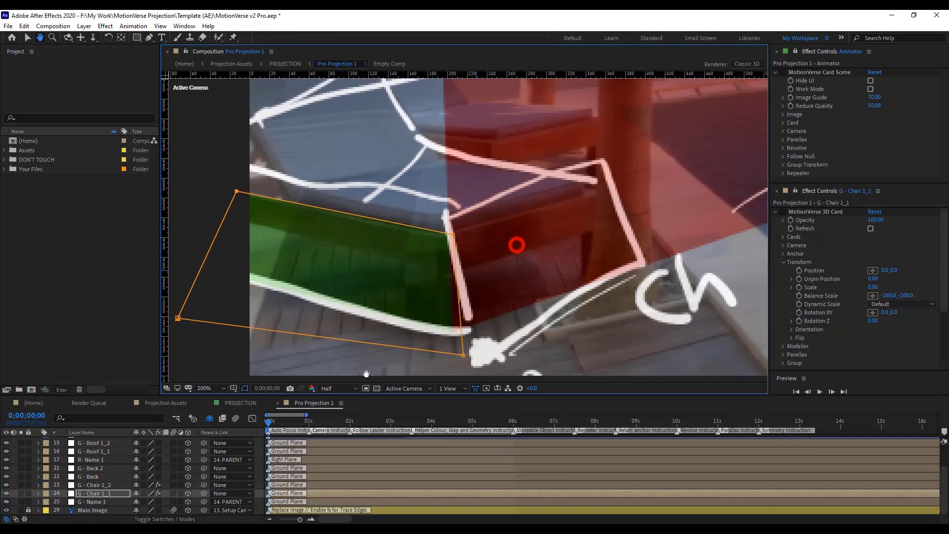
pyautogui.click(97, 484)
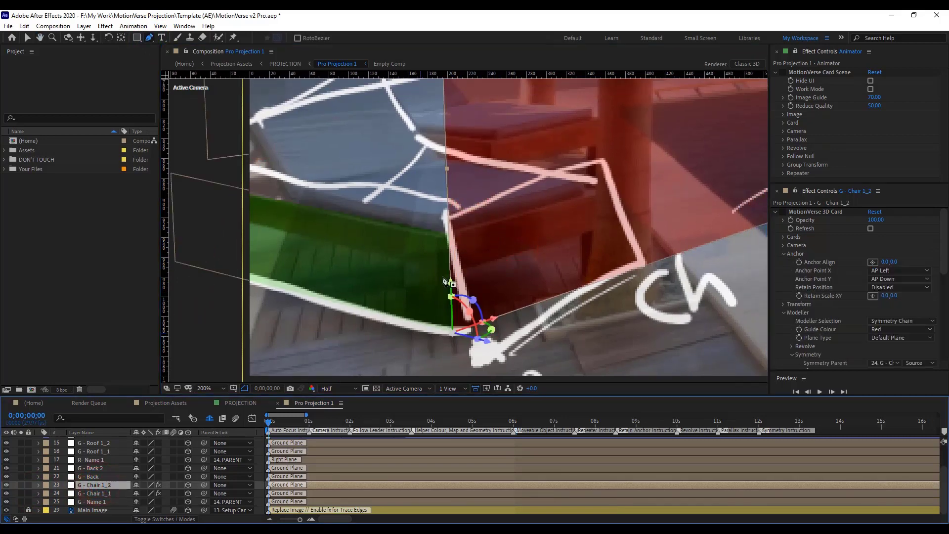
pyautogui.press('pagedown')
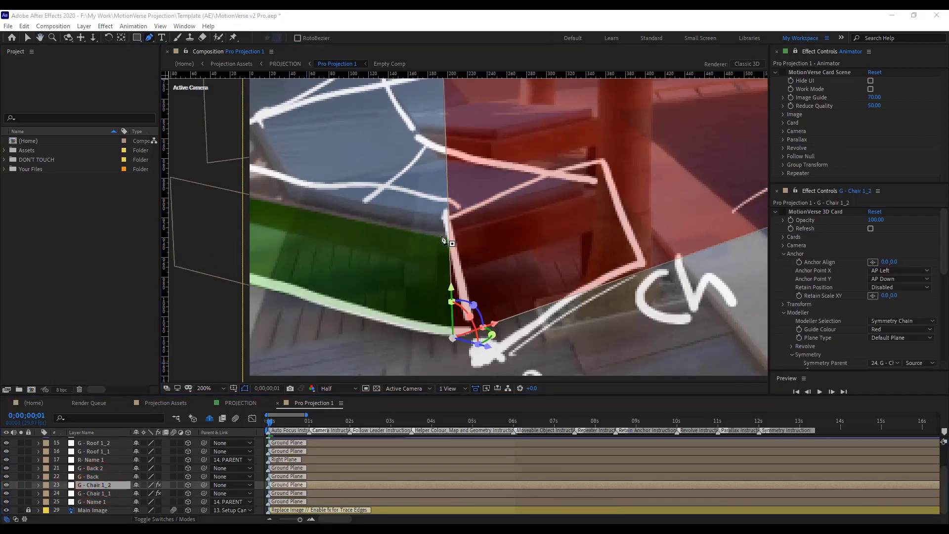
pyautogui.click(524, 234)
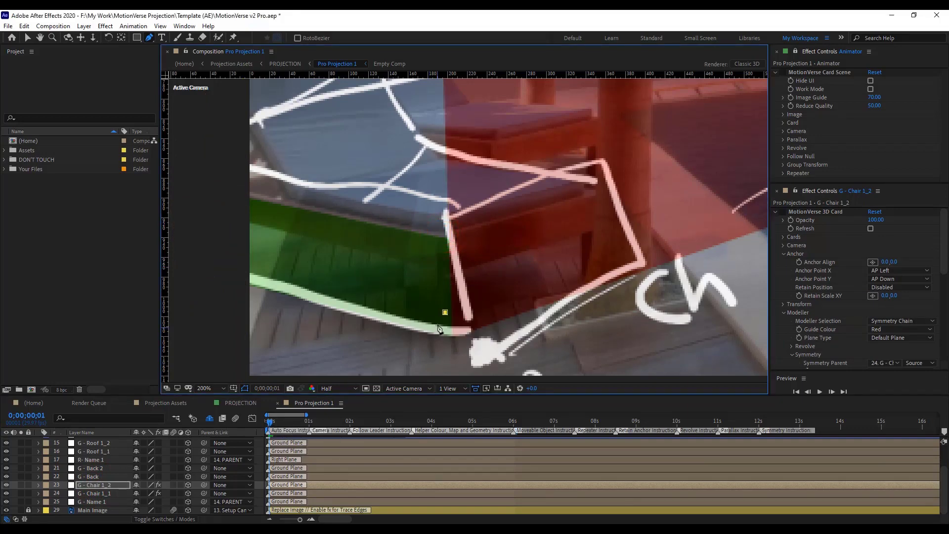
pyautogui.moveTo(272, 423); pyautogui.dragTo(262, 430)
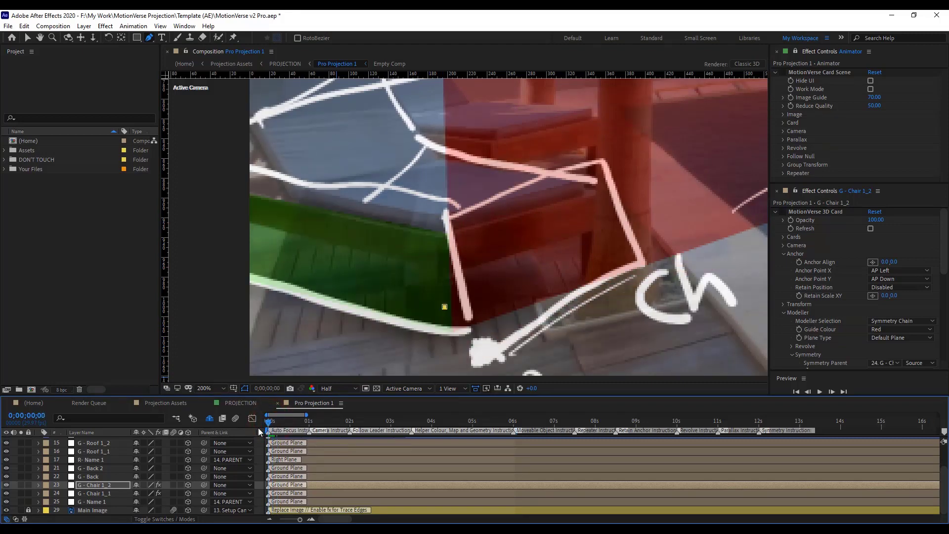
pyautogui.click(96, 485)
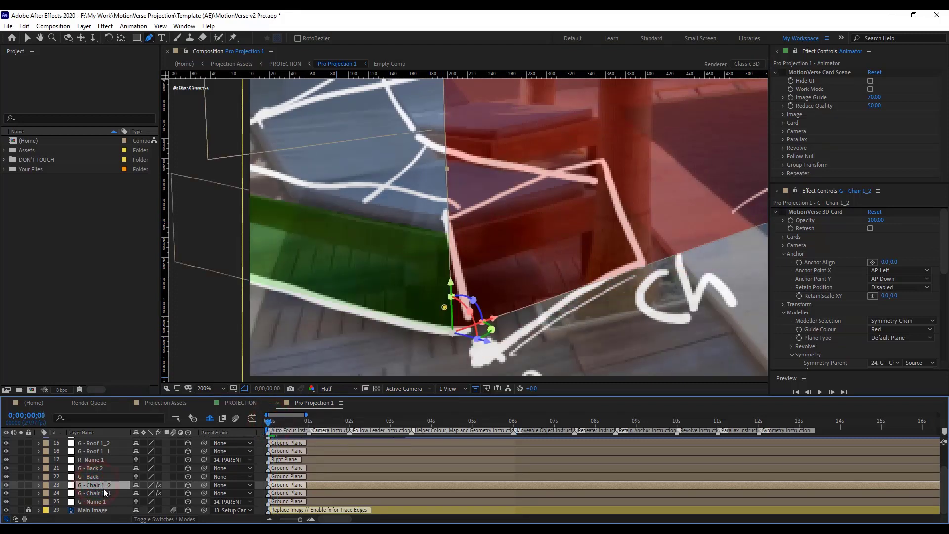
pyautogui.press('m')
pyautogui.click(87, 494)
pyautogui.press('m')
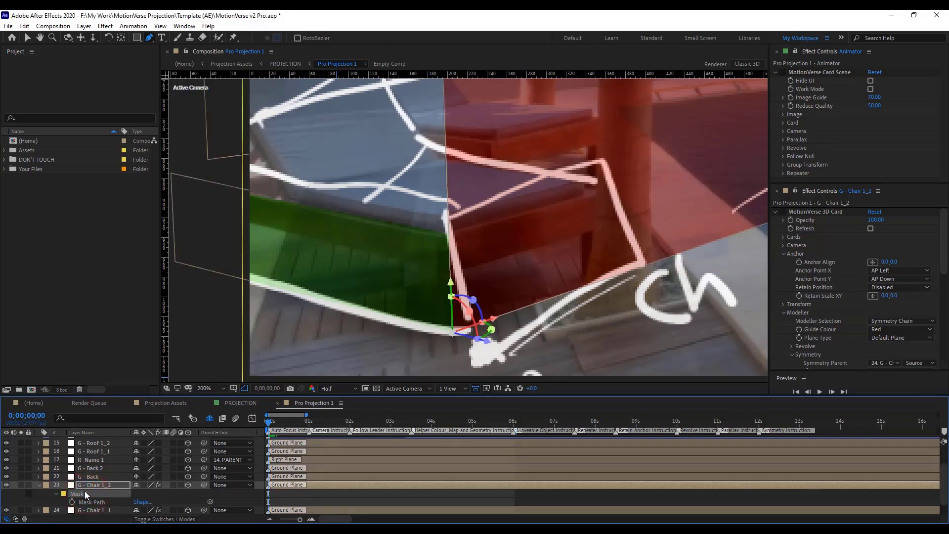
# Draw a closed four-point mask on G - Chair 1_2 around the lounge chair's end face below the cushion
pyautogui.click(89, 487)
pyautogui.click(19, 484)
pyautogui.click(443, 234)
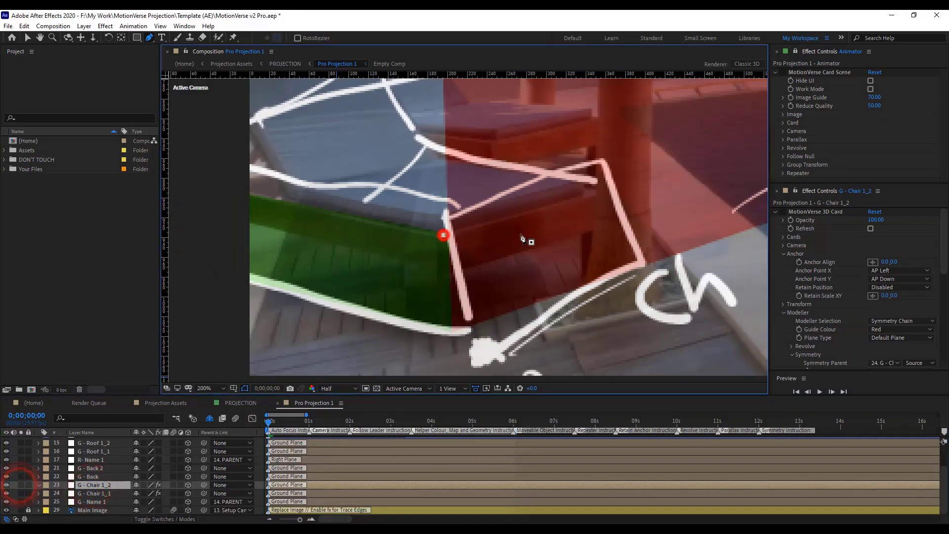
pyautogui.click(662, 178)
pyautogui.click(677, 276)
pyautogui.click(435, 353)
pyautogui.click(442, 235)
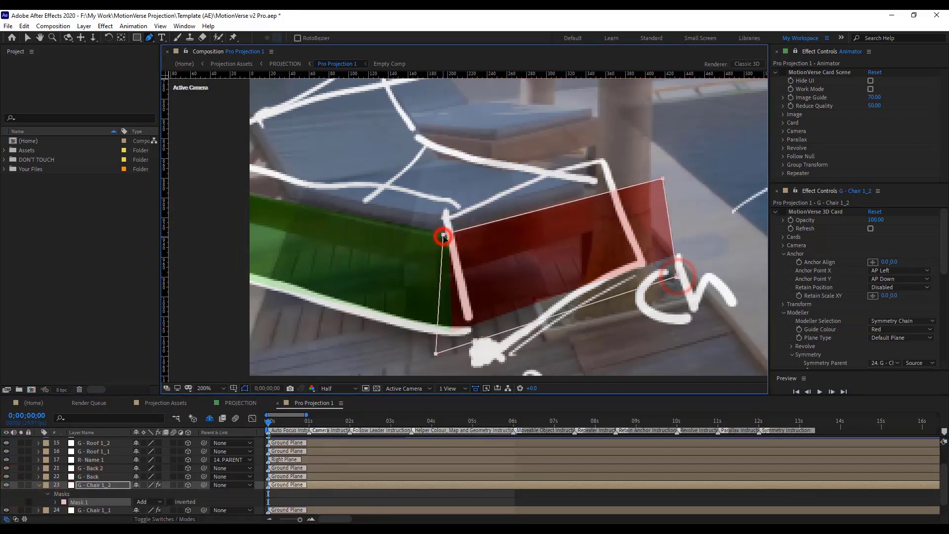
# Raise the upper outer vertex of G - Chair 1_2's mask along the cushion edge, switching the mask mode to None and back to Add
pyautogui.press('v')
pyautogui.press('.')
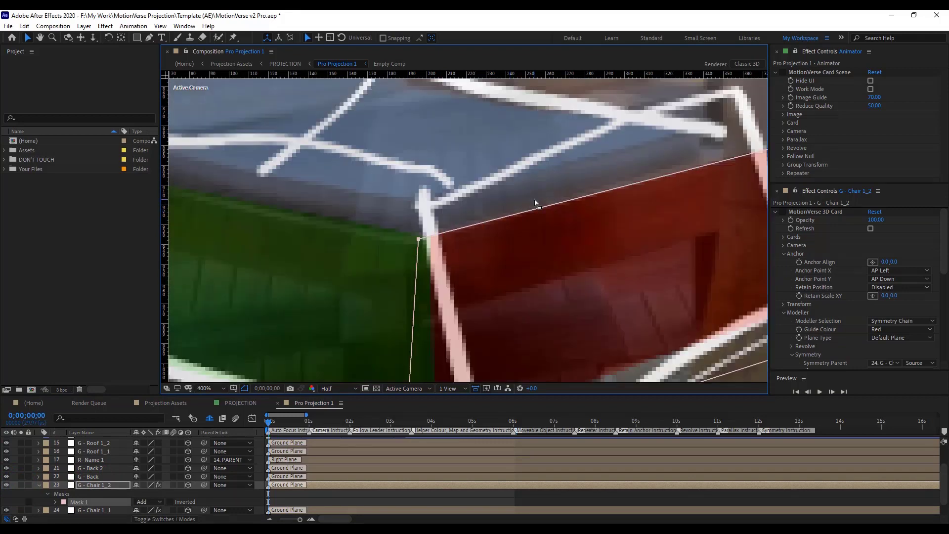
pyautogui.moveTo(547, 244); pyautogui.dragTo(468, 260)
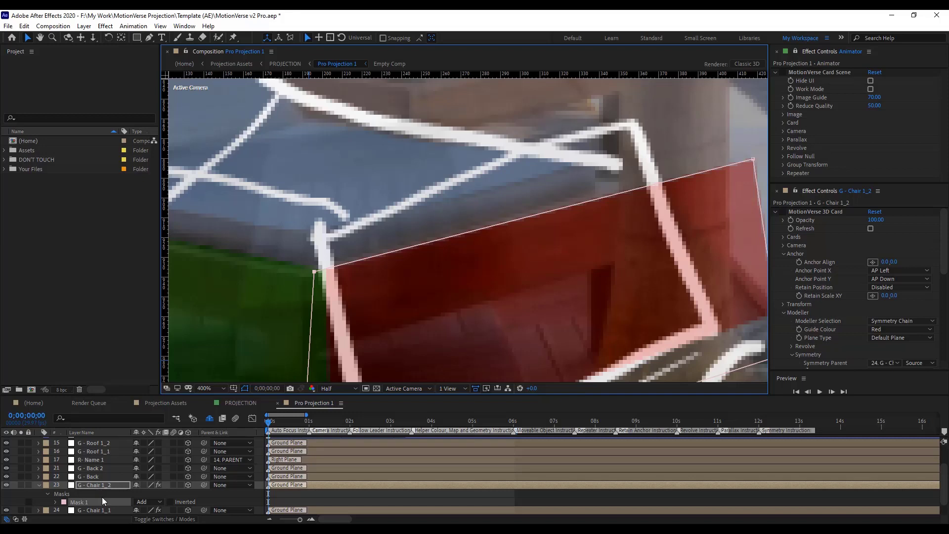
pyautogui.scroll(-1, 102, 497)
pyautogui.click(144, 485)
pyautogui.click(163, 409)
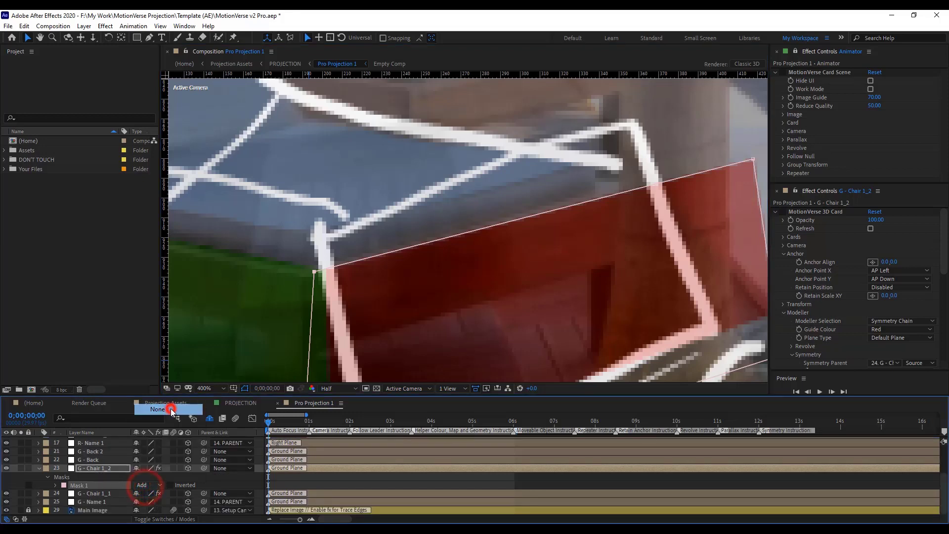
pyautogui.click(84, 486)
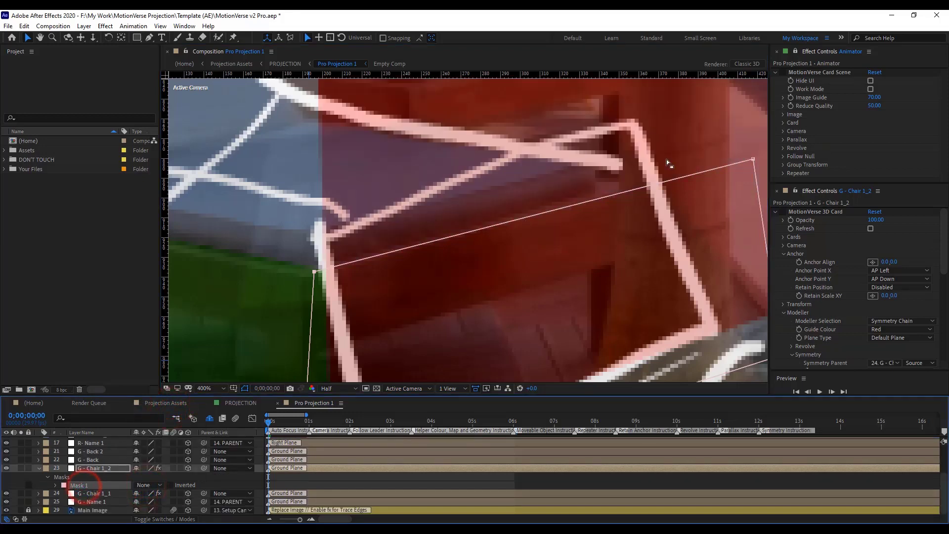
pyautogui.moveTo(754, 162); pyautogui.dragTo(742, 144)
pyautogui.click(157, 485)
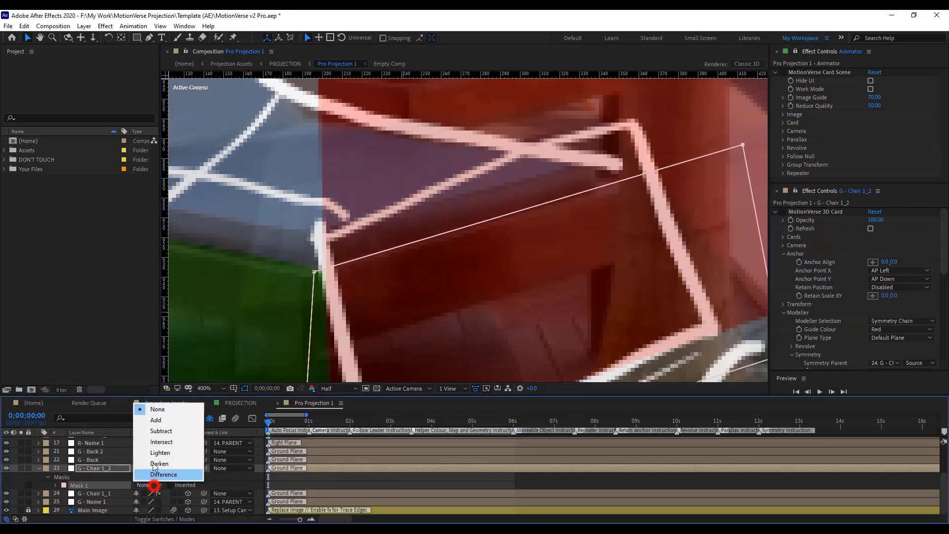
pyautogui.click(149, 419)
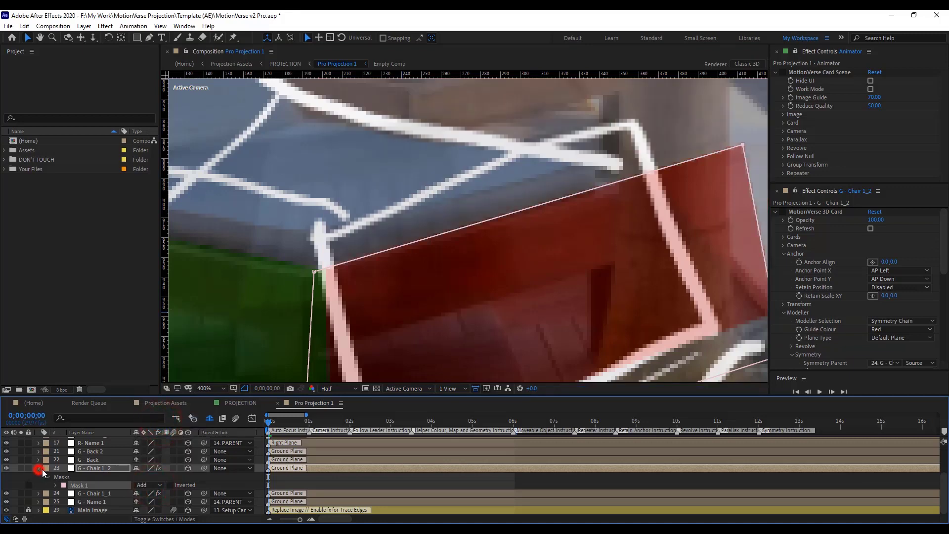
pyautogui.click(38, 468)
# Examine how the two masked chair planes meet at their shared upper corner and follow the chair sketch
pyautogui.scroll(-2, 414, 199)
pyautogui.moveTo(339, 205); pyautogui.dragTo(466, 240)
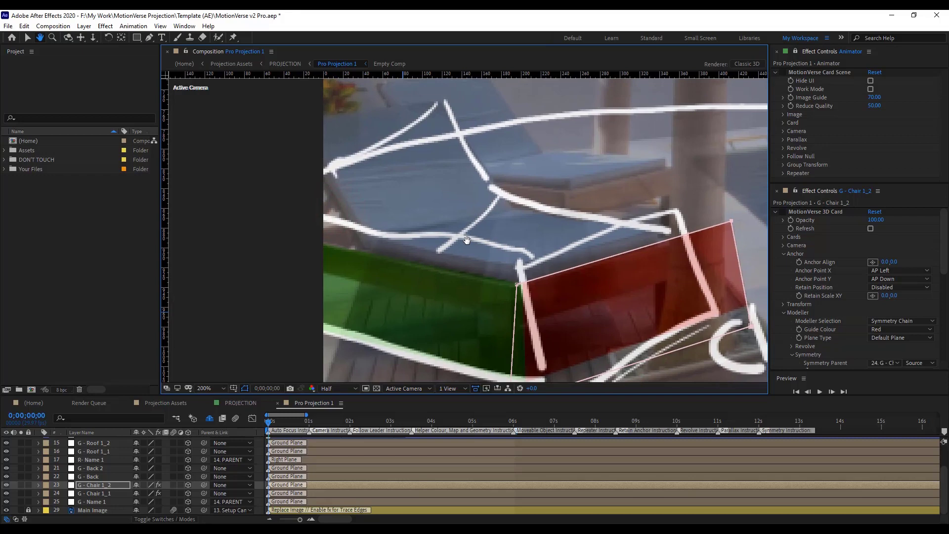
pyautogui.press('v')
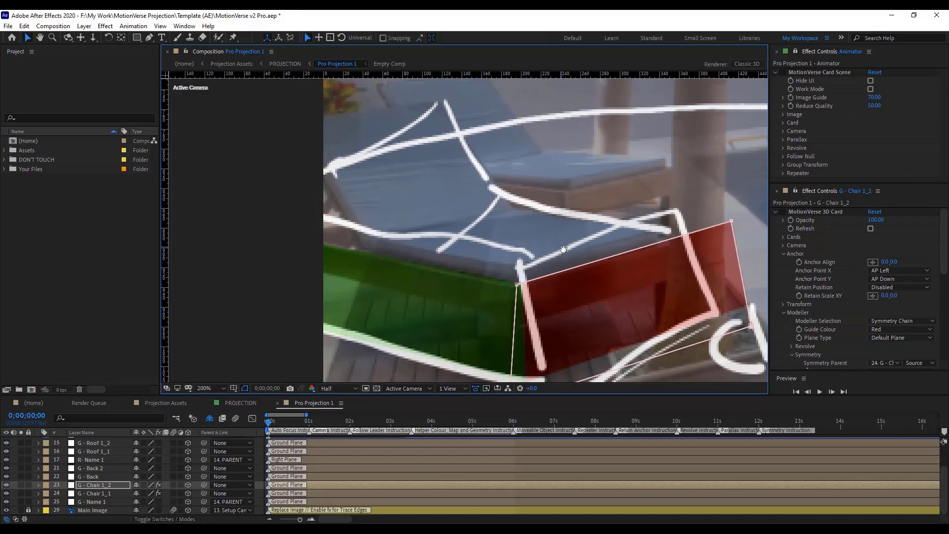
pyautogui.moveTo(563, 249); pyautogui.dragTo(518, 234)
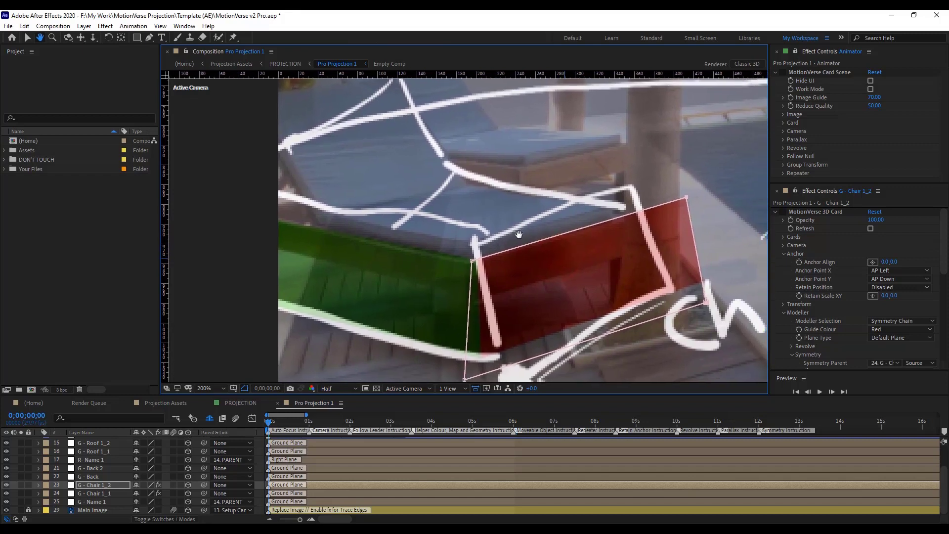
pyautogui.press('v')
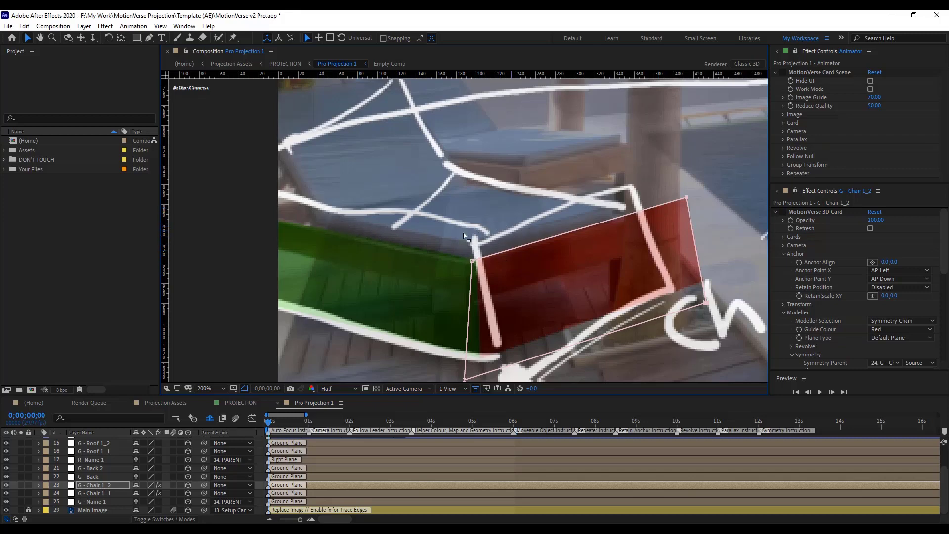
pyautogui.moveTo(463, 232); pyautogui.dragTo(447, 214)
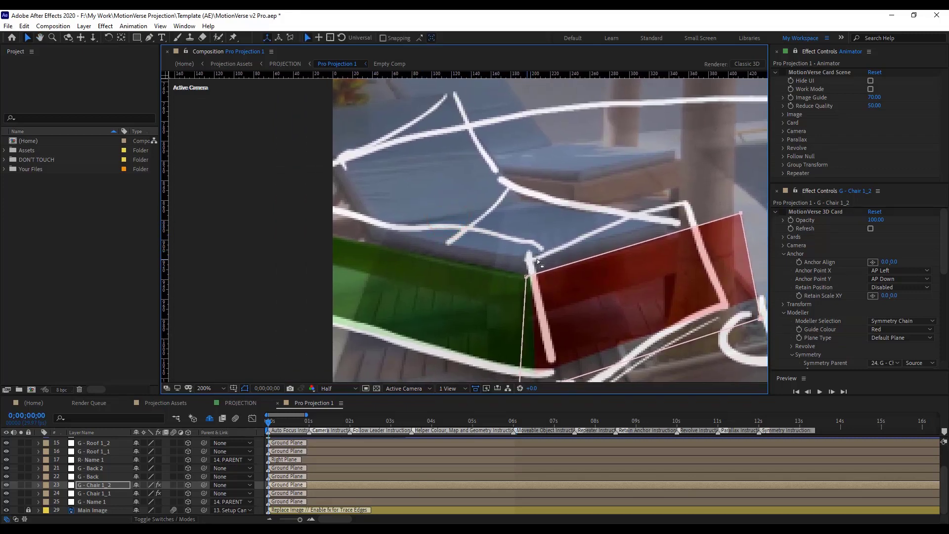
pyautogui.moveTo(550, 259); pyautogui.dragTo(503, 227)
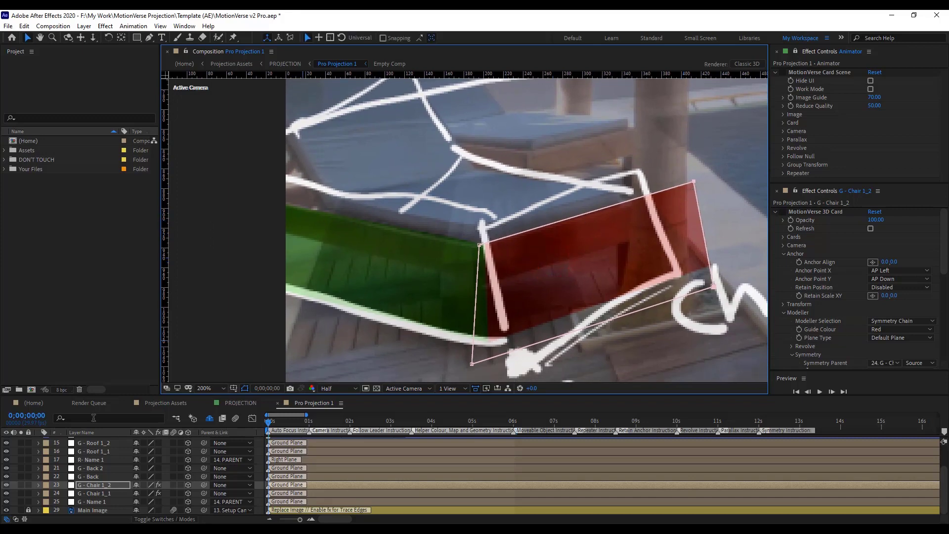
pyautogui.click(114, 485)
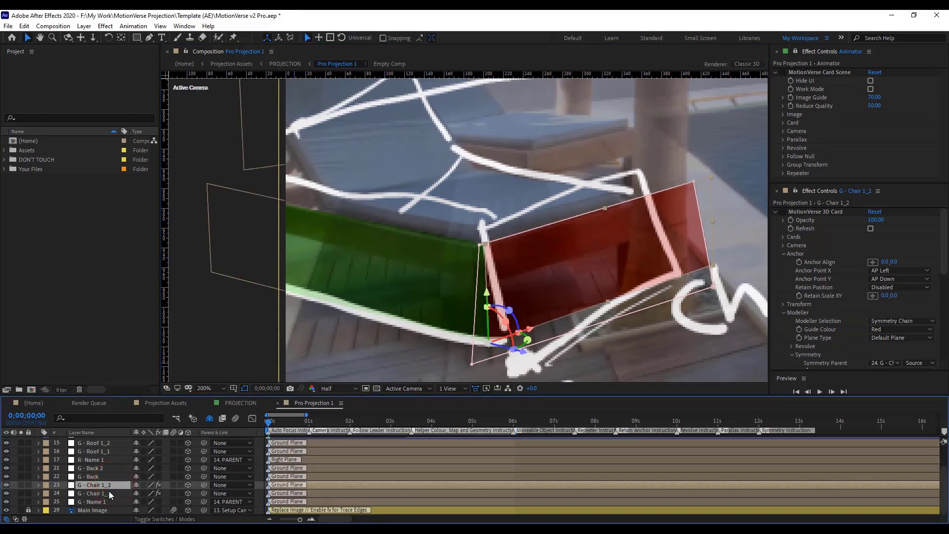
pyautogui.click(109, 494)
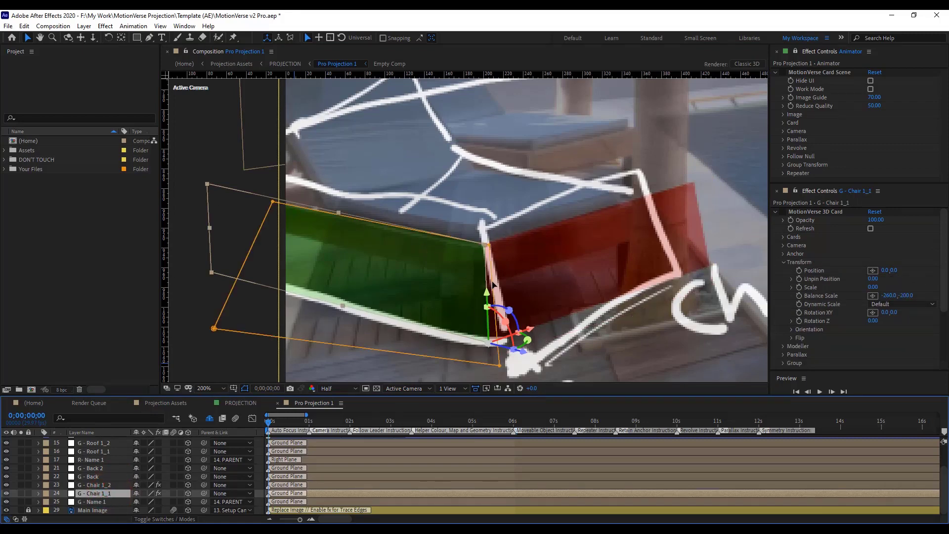
pyautogui.click(509, 250)
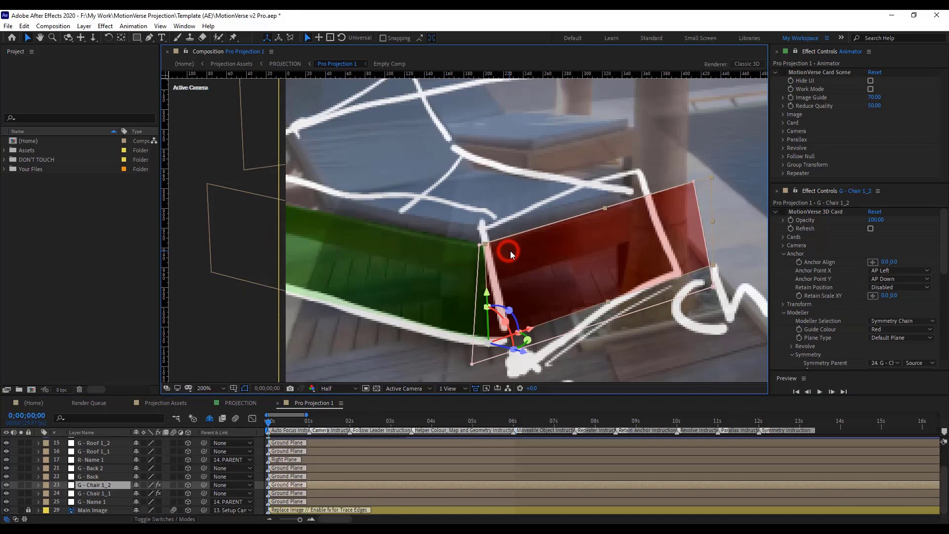
# Place Point Position 1 of G - Chair 1_2 at 14.8, 26.4, near the plane's upper inner corner
pyautogui.click(120, 485)
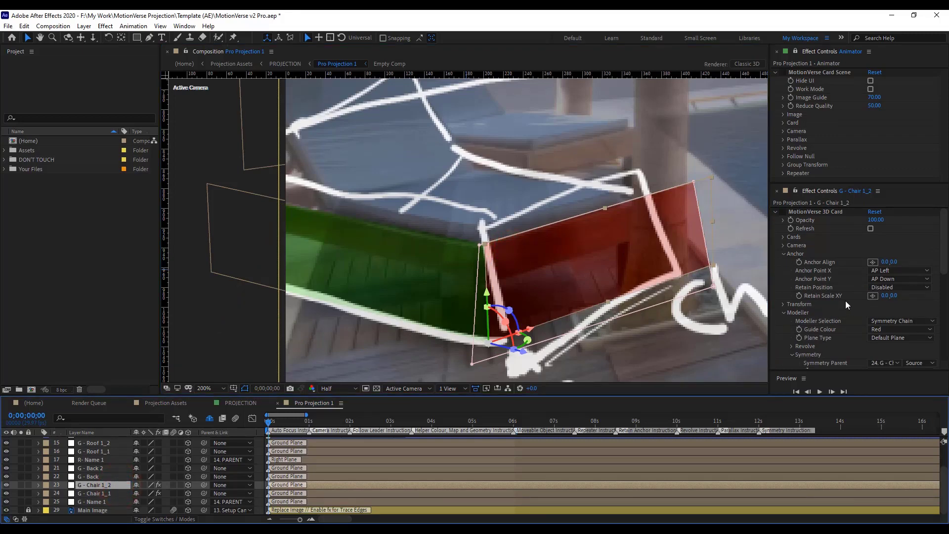
pyautogui.click(783, 253)
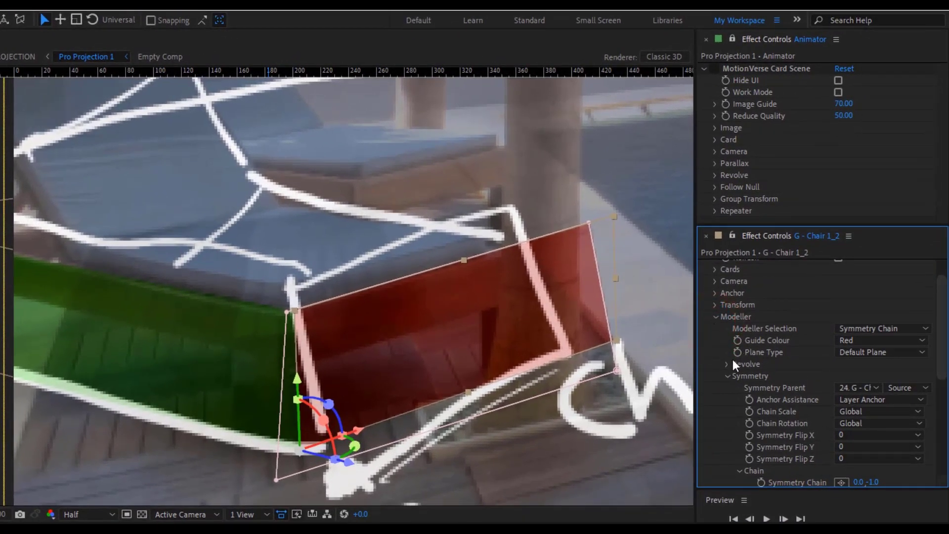
pyautogui.click(727, 376)
pyautogui.click(729, 388)
pyautogui.scroll(-2, 749, 363)
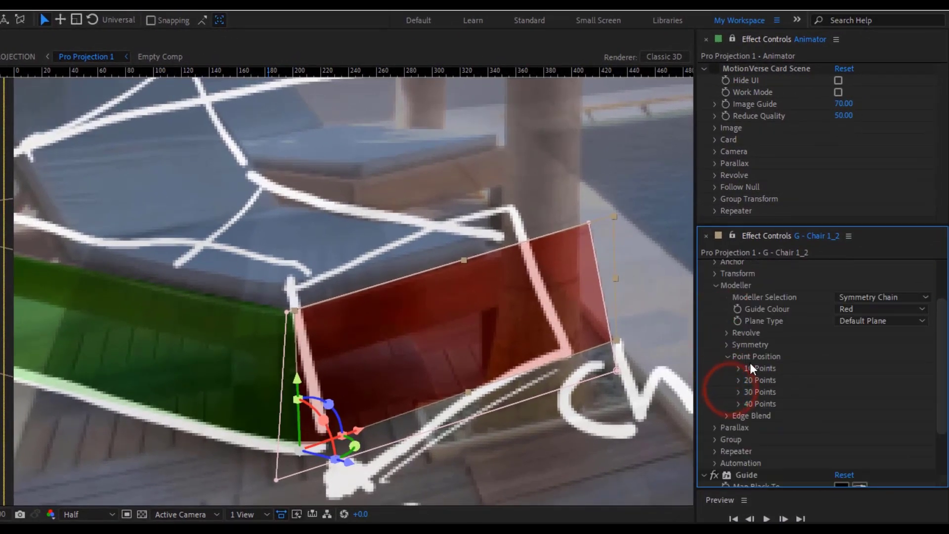
pyautogui.click(737, 369)
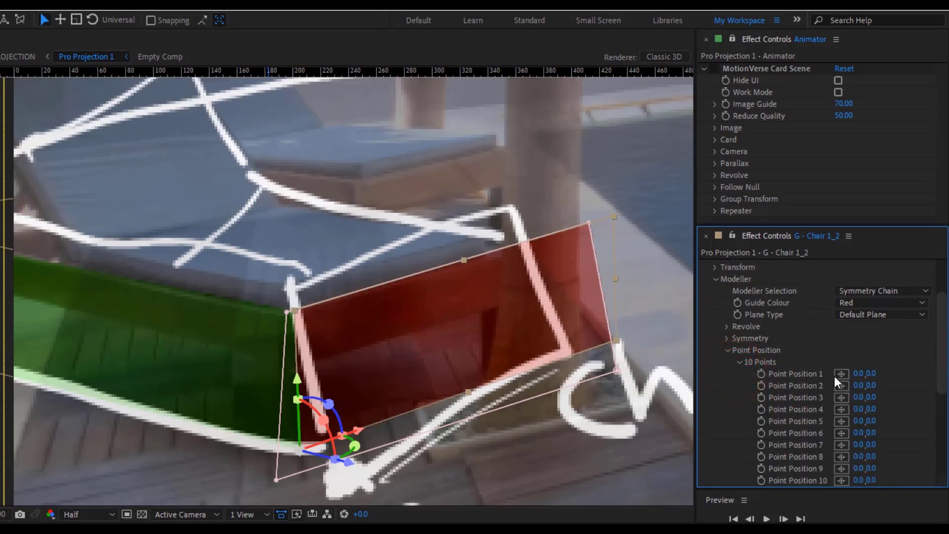
pyautogui.click(839, 374)
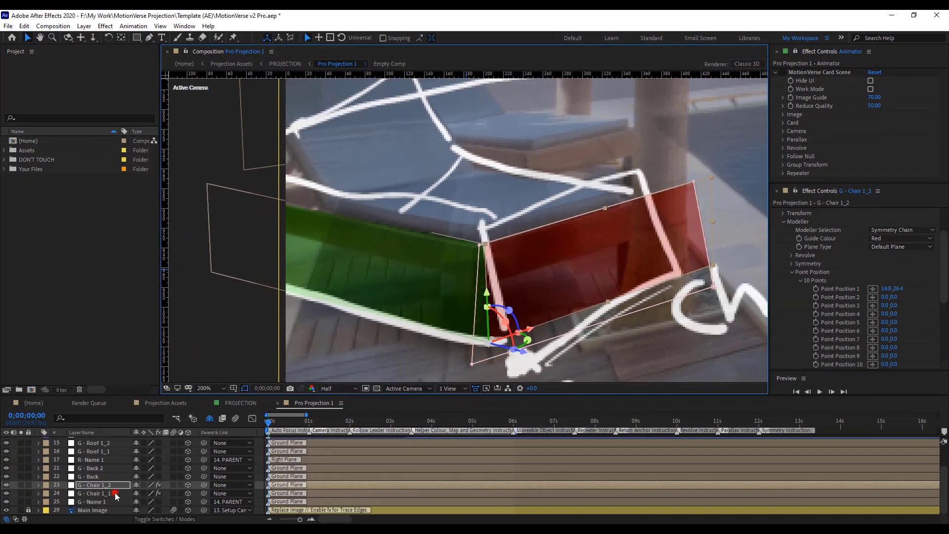
# Place Point Position 1 of G - Chair 1_1 at 2938.5, 1093.0, on the green plane's upper edge near its outer end
pyautogui.click(115, 494)
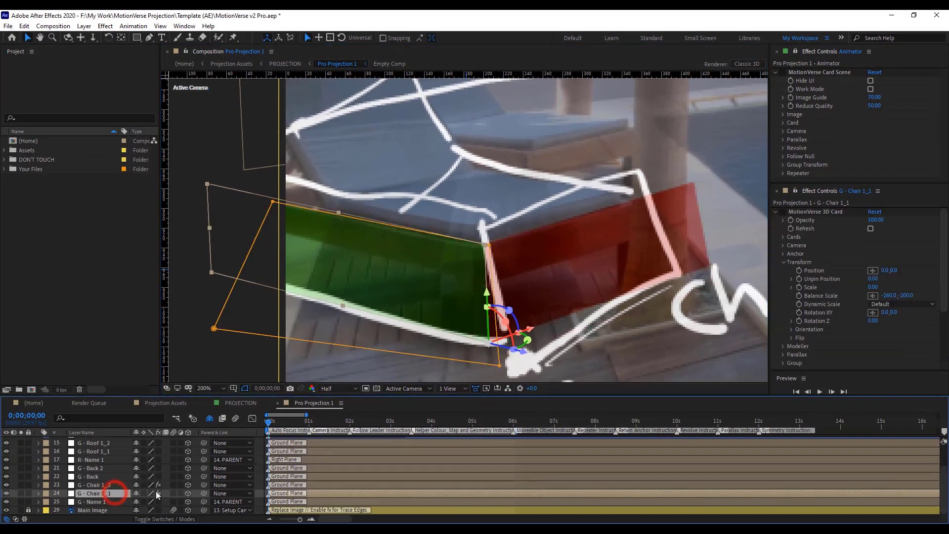
pyautogui.click(782, 262)
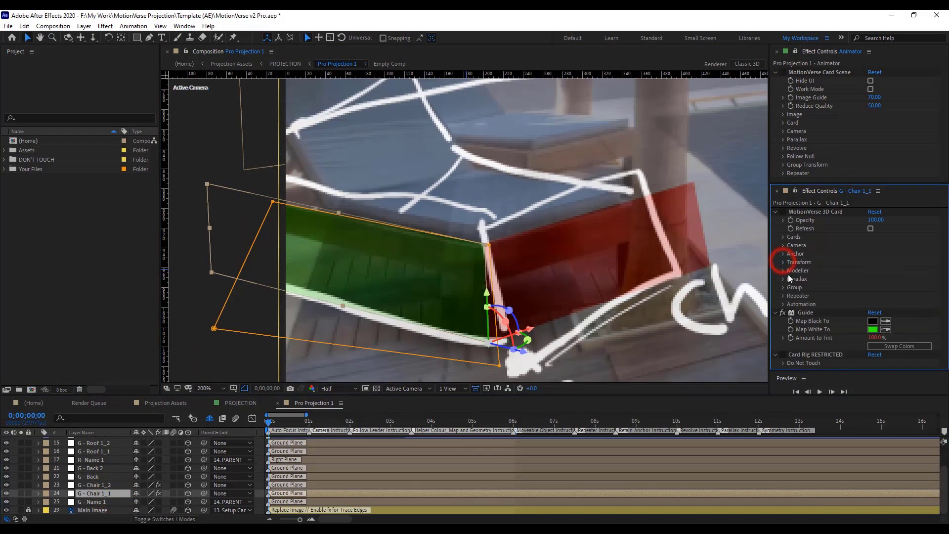
pyautogui.click(783, 270)
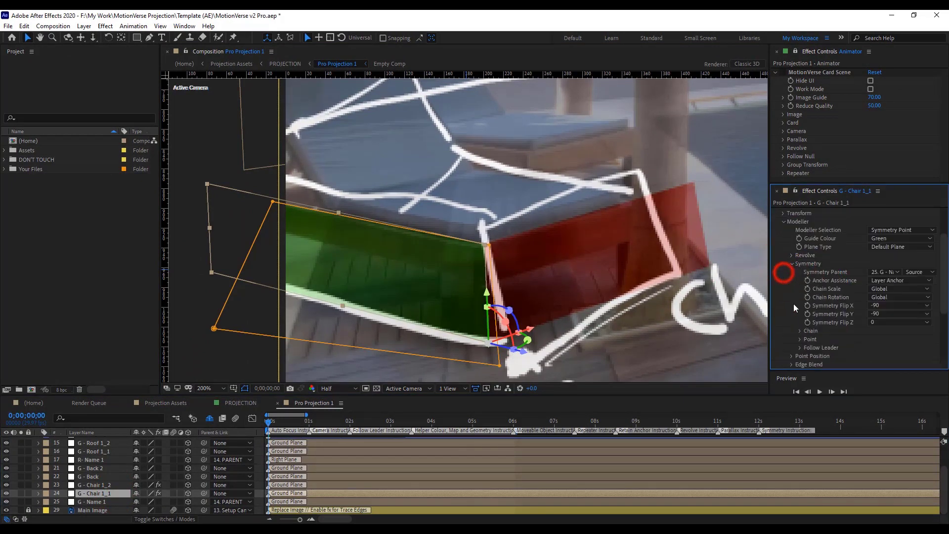
pyautogui.click(800, 340)
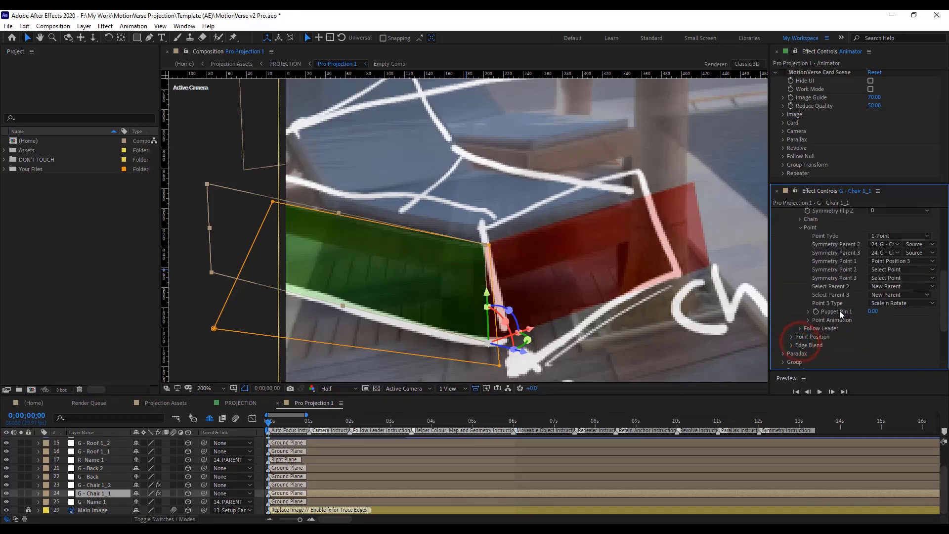
pyautogui.click(800, 228)
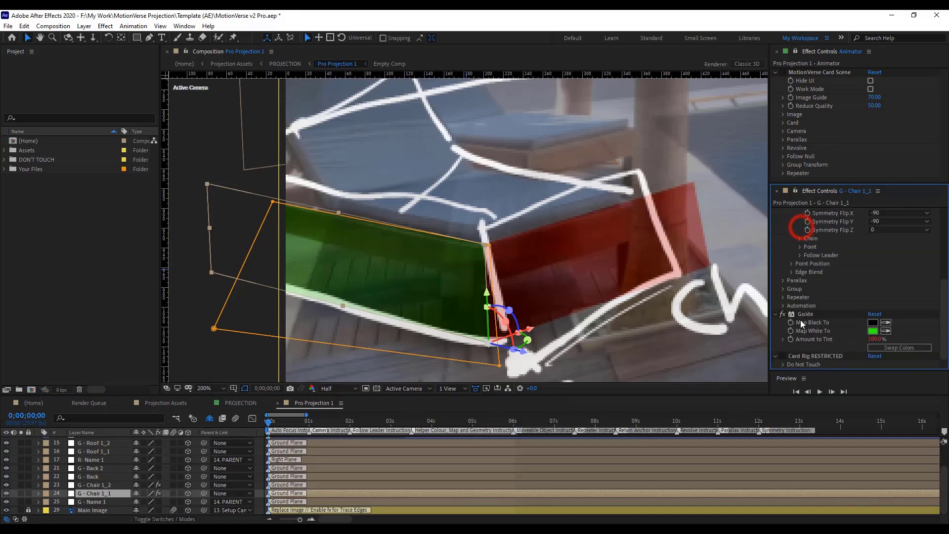
pyautogui.click(793, 268)
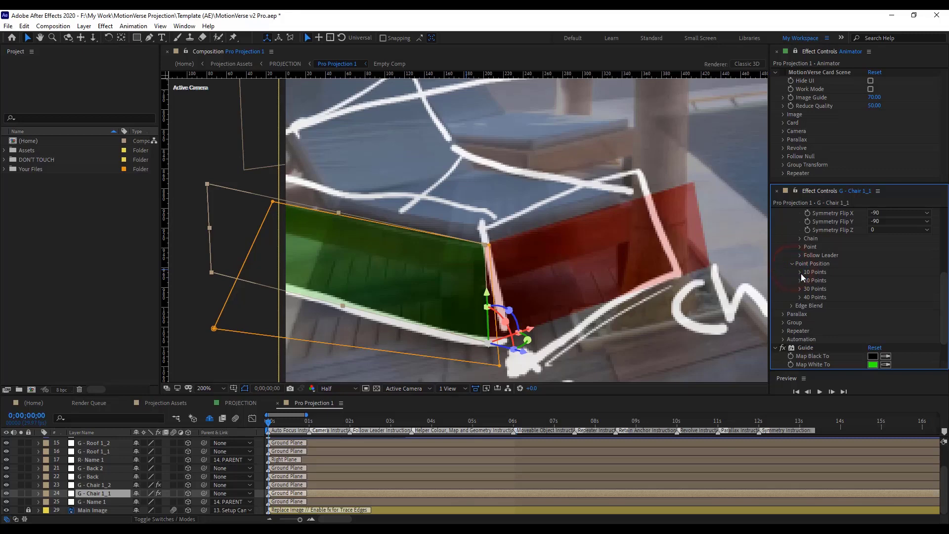
pyautogui.click(801, 272)
pyautogui.click(872, 280)
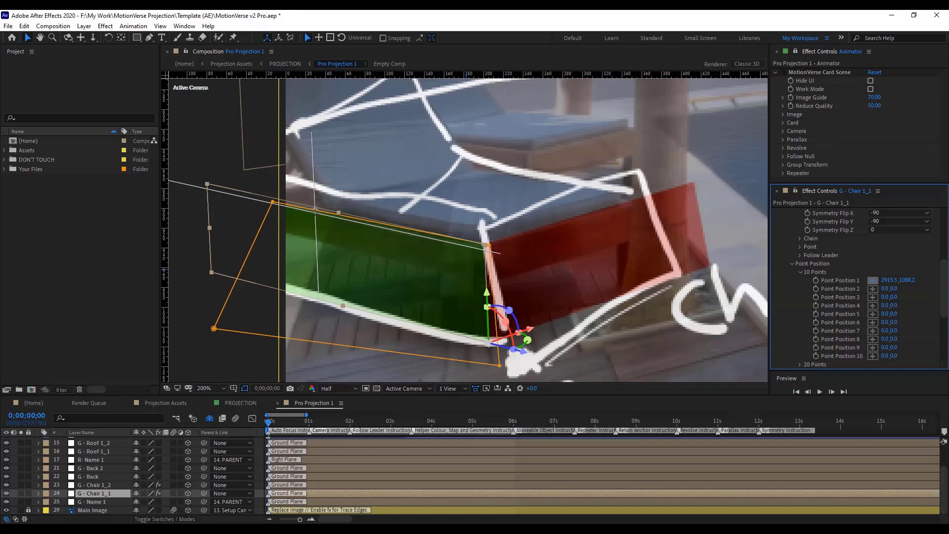
pyautogui.moveTo(315, 213); pyautogui.dragTo(318, 212)
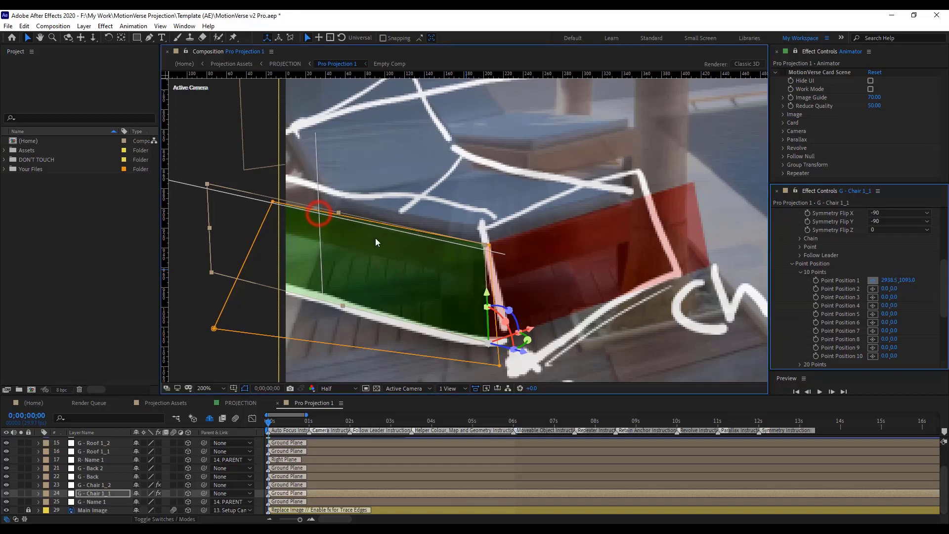
# Duplicate the G - Chair 1_2 layer and delete the copied mask from the duplicate
pyautogui.click(121, 487)
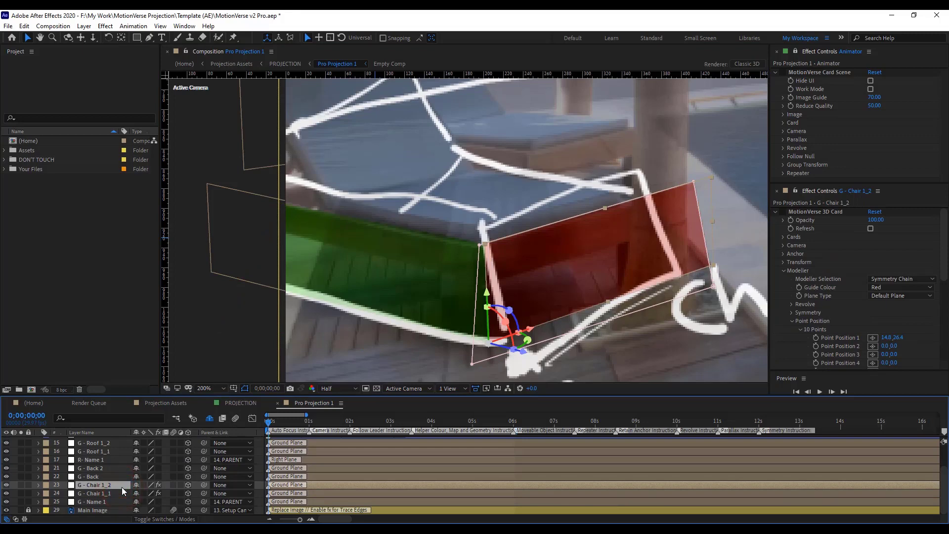
pyautogui.hotkey('ctrl', 'd')
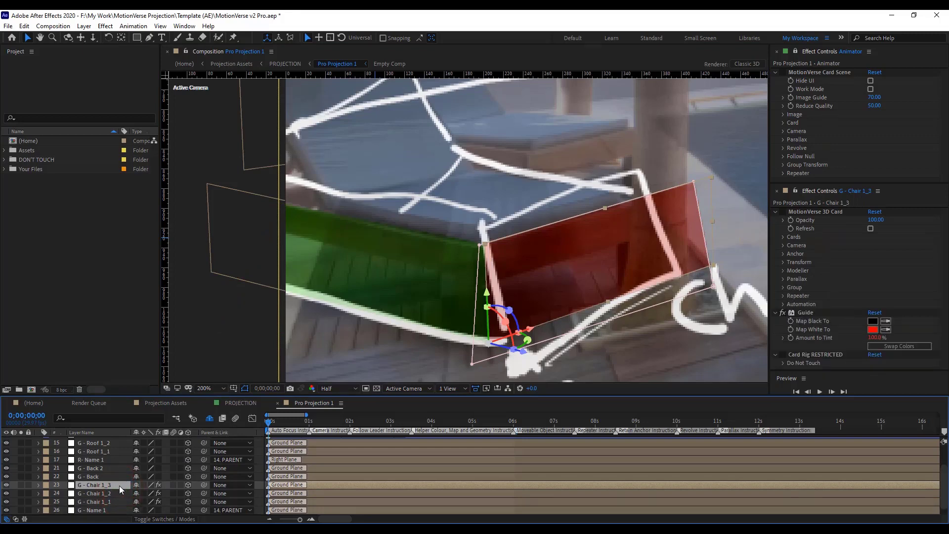
pyautogui.press('m')
pyautogui.click(85, 493)
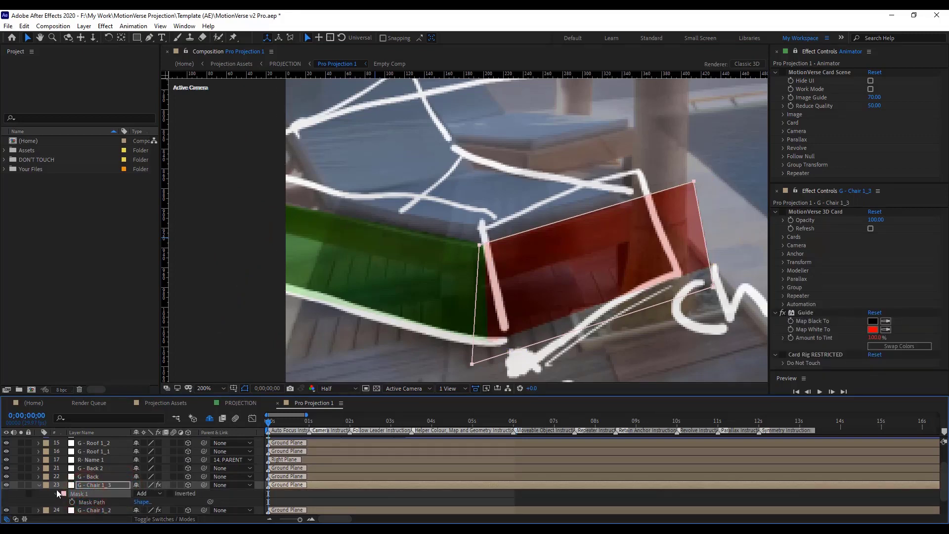
pyautogui.click(38, 486)
pyautogui.click(37, 486)
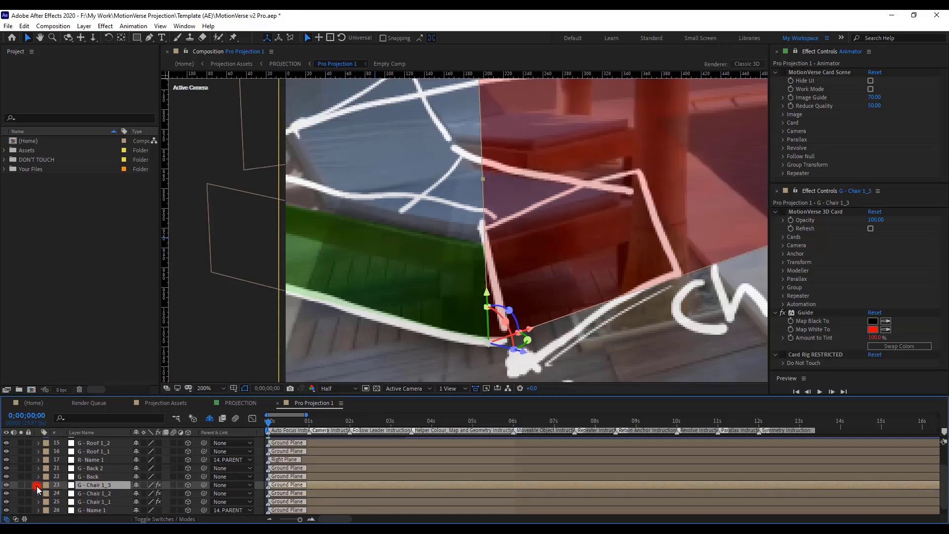
# Reset the MotionVerse 3D Card effect on G - Chair 1_3 and set its Modeller Selection to Symmetry Point
pyautogui.click(874, 211)
pyautogui.click(783, 270)
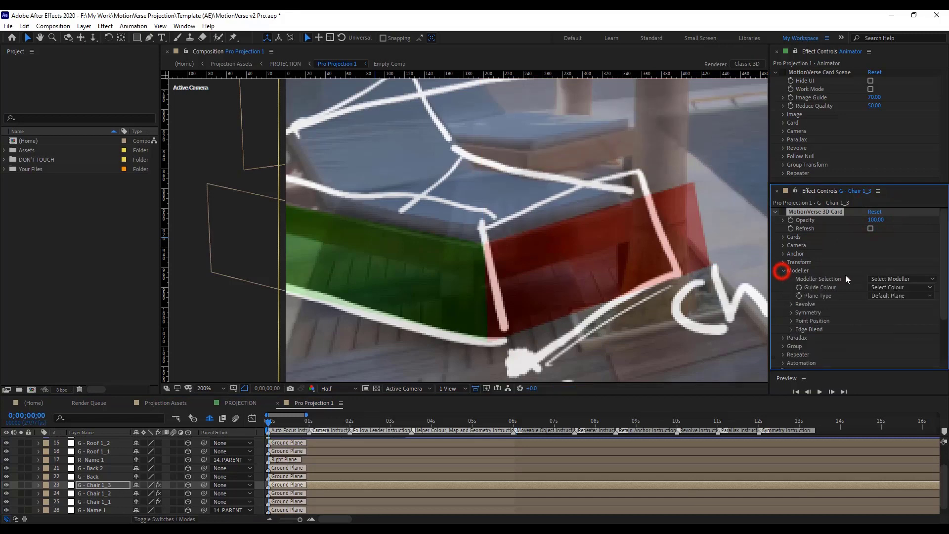
pyautogui.click(886, 278)
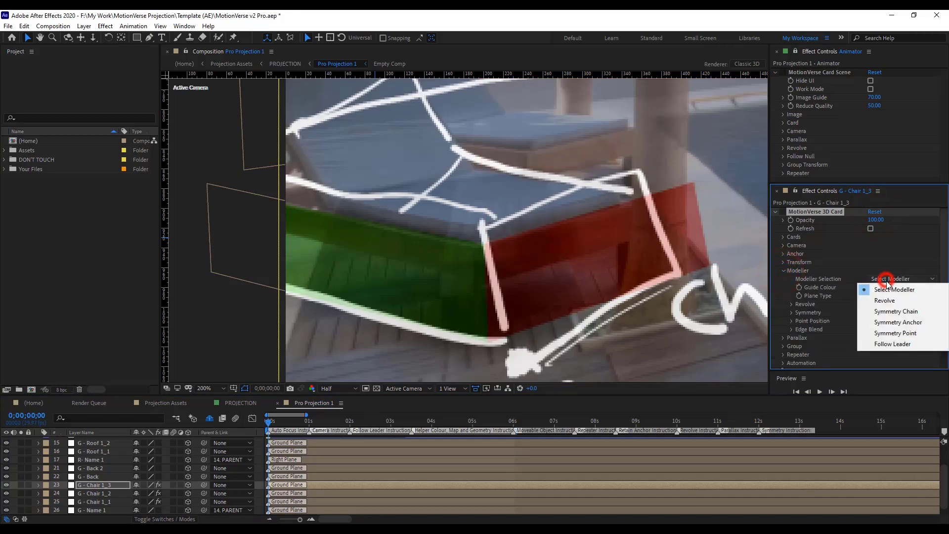
pyautogui.click(886, 331)
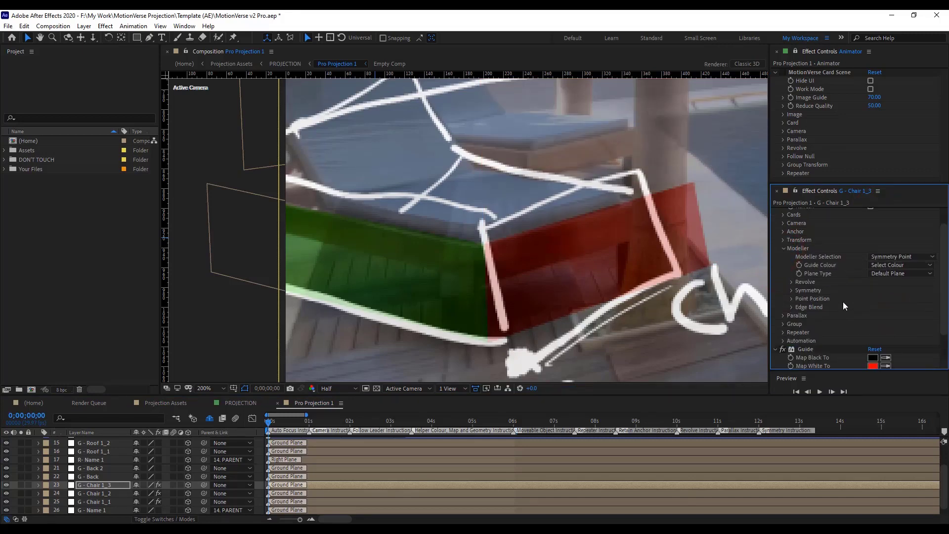
# Set the Symmetry Parent of G - Chair 1_3 to 24. G - Chair 1_2
pyautogui.click(792, 291)
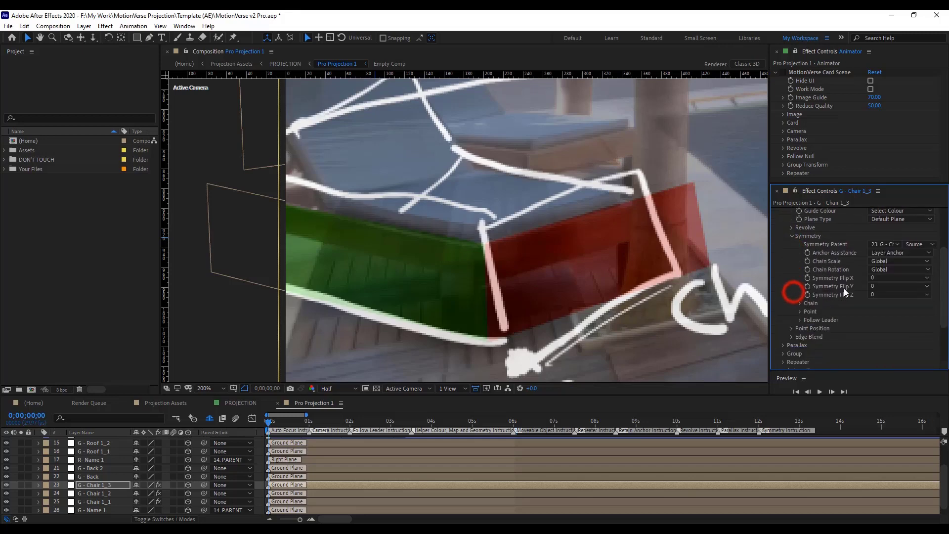
pyautogui.click(884, 245)
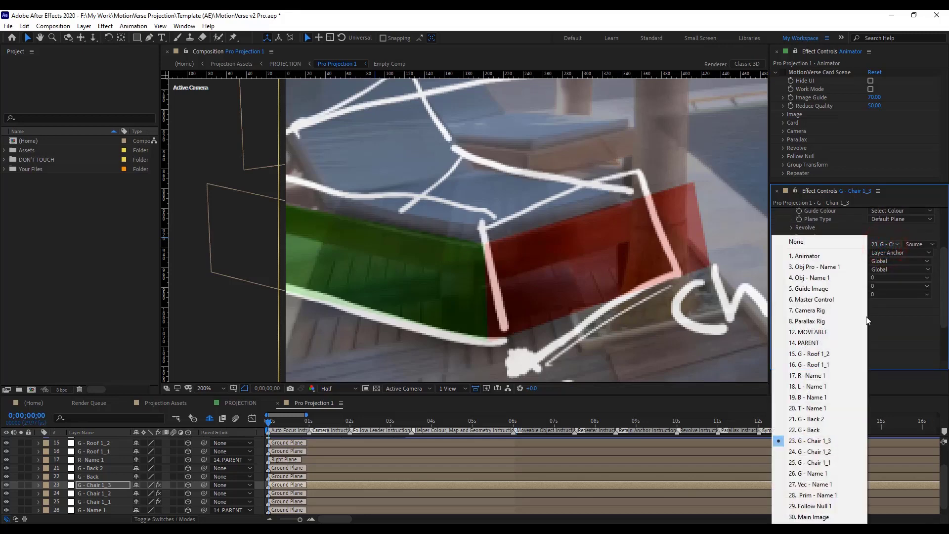
pyautogui.click(835, 441)
pyautogui.click(106, 493)
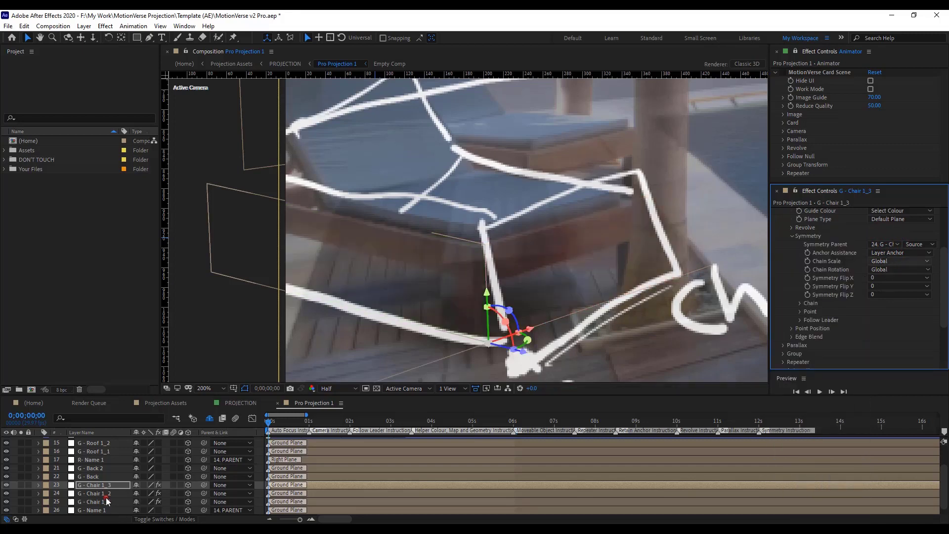
pyautogui.click(108, 485)
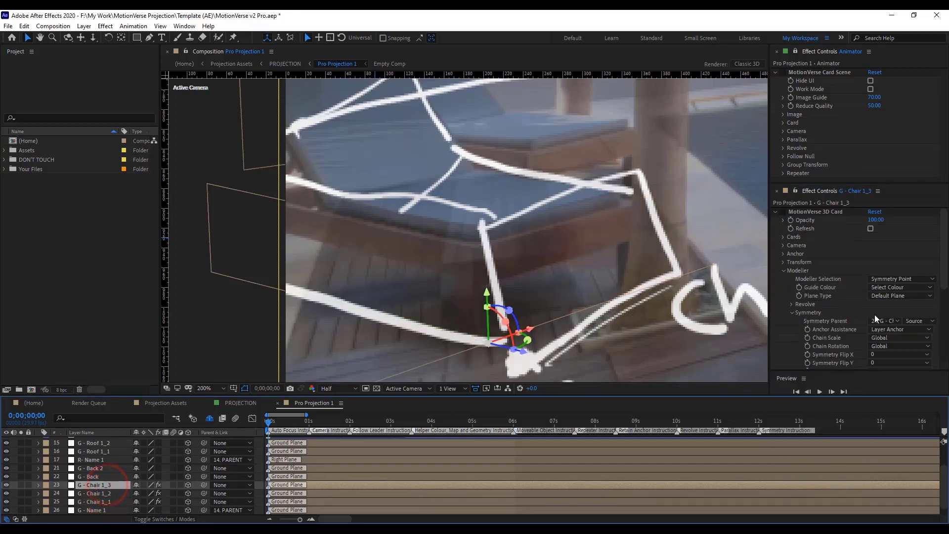
# Set the symmetry Point Type of G - Chair 1_3 to 2-Points
pyautogui.scroll(-3, 858, 319)
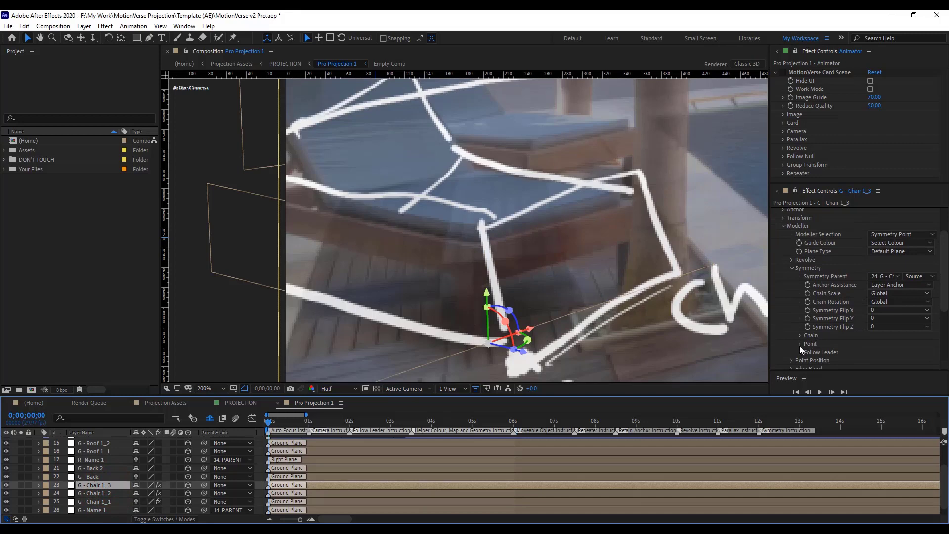
pyautogui.click(799, 344)
pyautogui.scroll(-6, 833, 310)
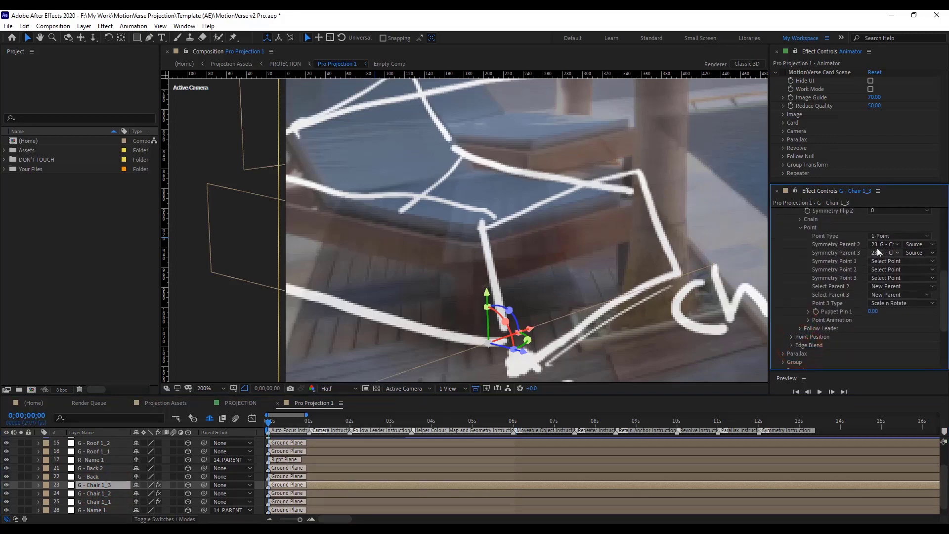
pyautogui.click(885, 236)
pyautogui.click(890, 256)
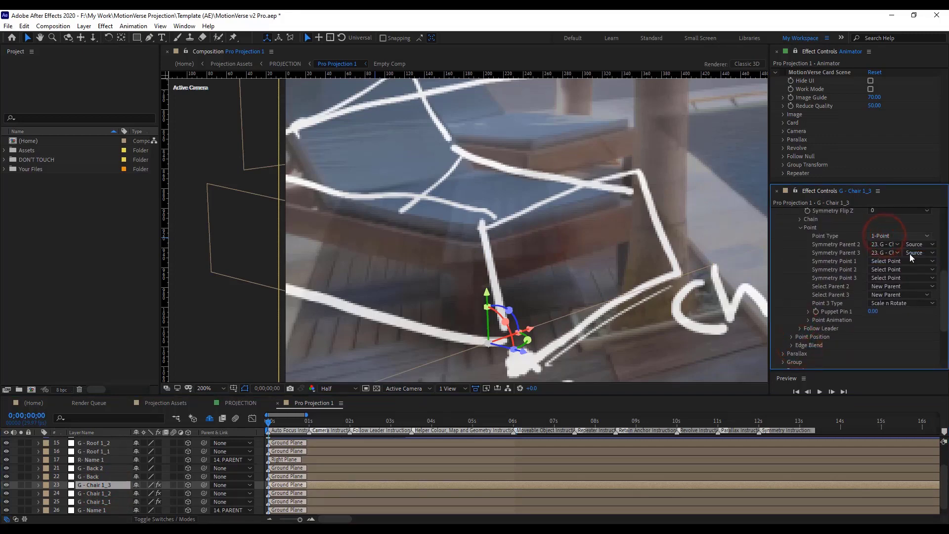
# Set Symmetry Parent 2 of G - Chair 1_3 to 25. G - Chair 1_1
pyautogui.click(884, 244)
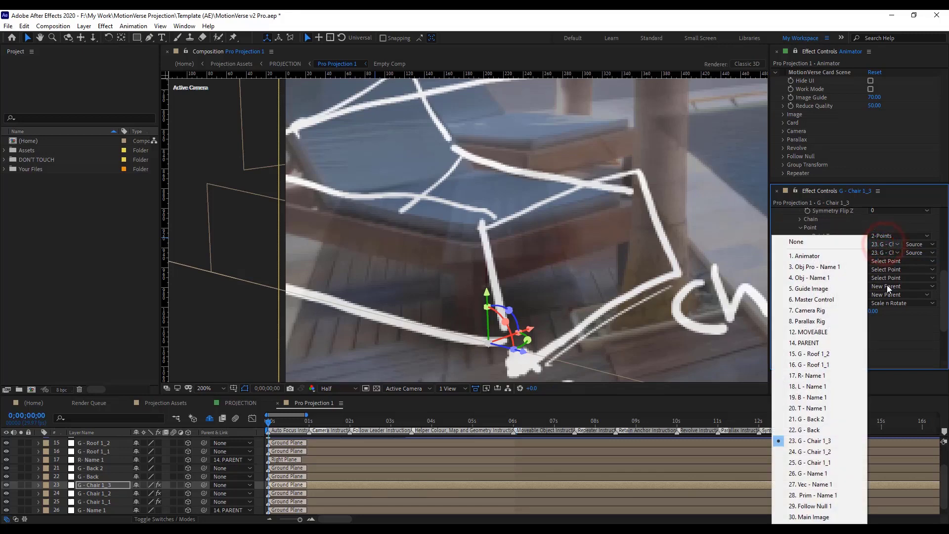
pyautogui.click(831, 457)
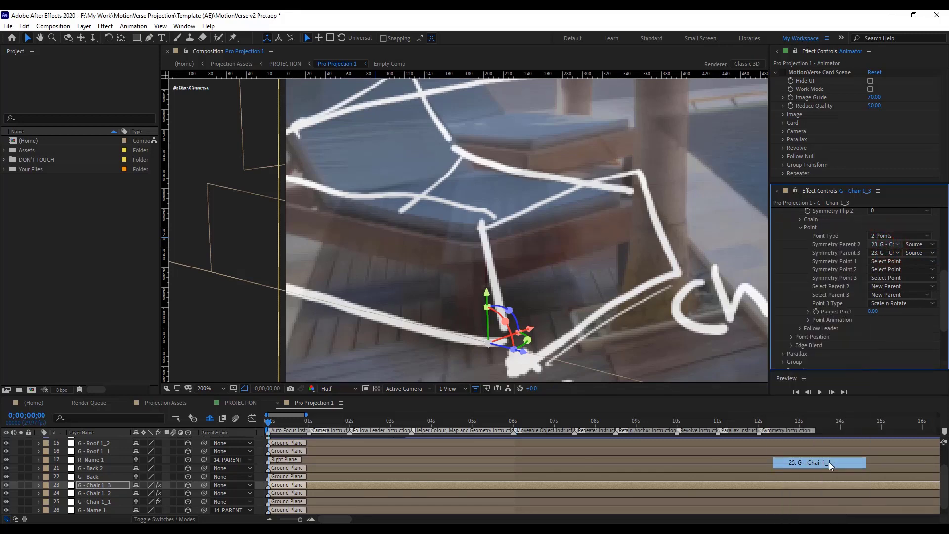
pyautogui.click(95, 501)
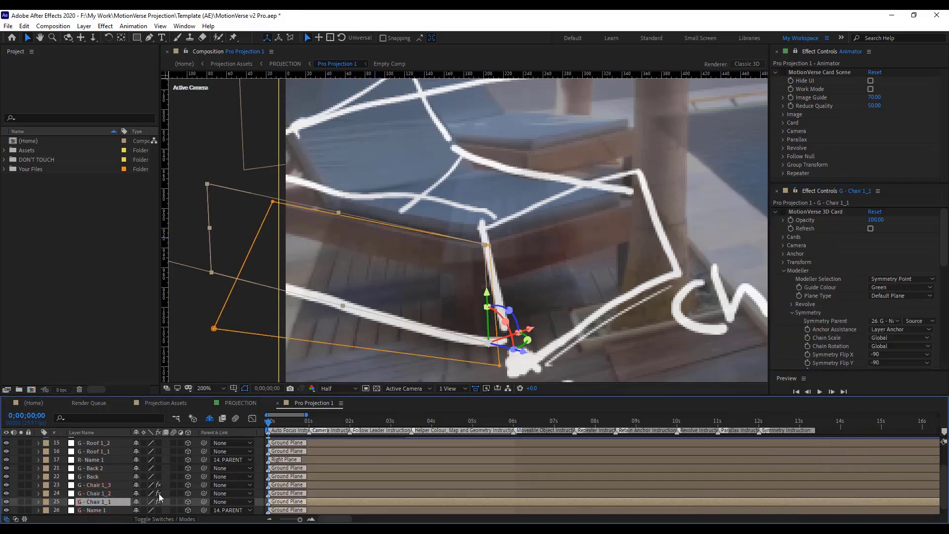
pyautogui.click(119, 488)
pyautogui.scroll(-5, 853, 308)
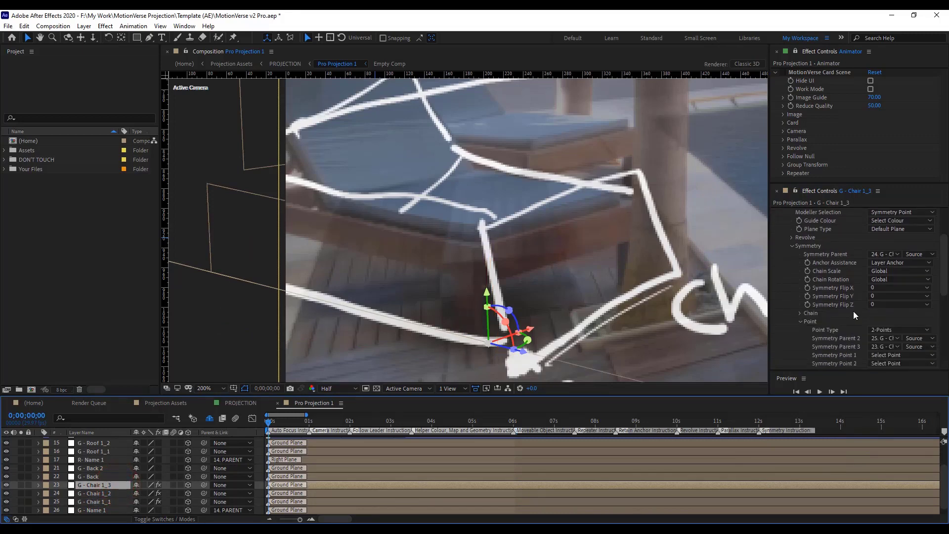
# Set Symmetry Point 1 and Symmetry Point 2 of the G - Chair 1_3 card to Point Position 1
pyautogui.scroll(-2, 853, 310)
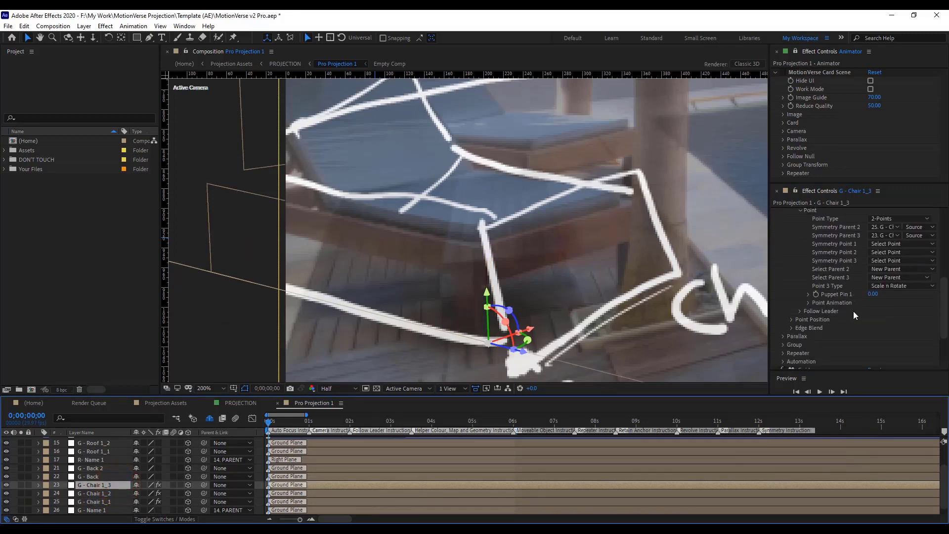
pyautogui.click(888, 245)
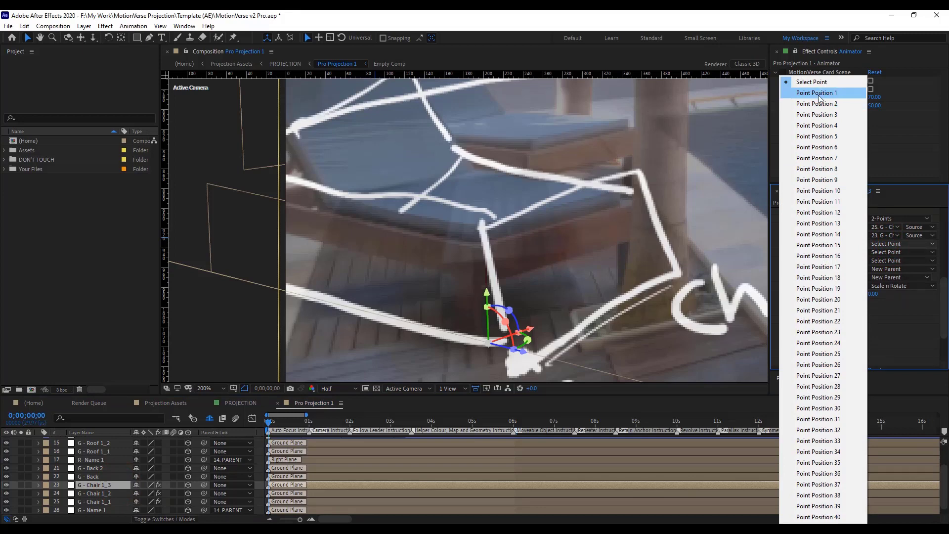
pyautogui.click(816, 93)
pyautogui.click(892, 253)
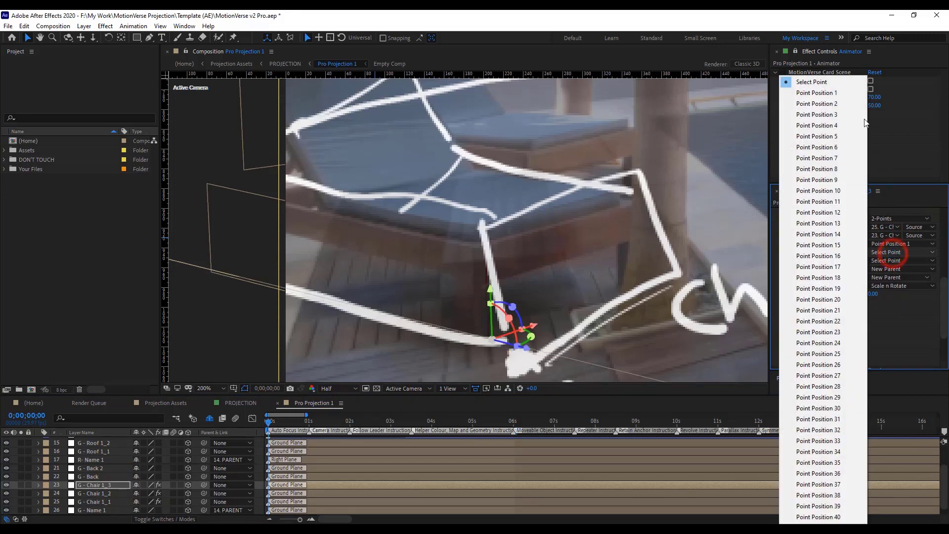
pyautogui.click(845, 97)
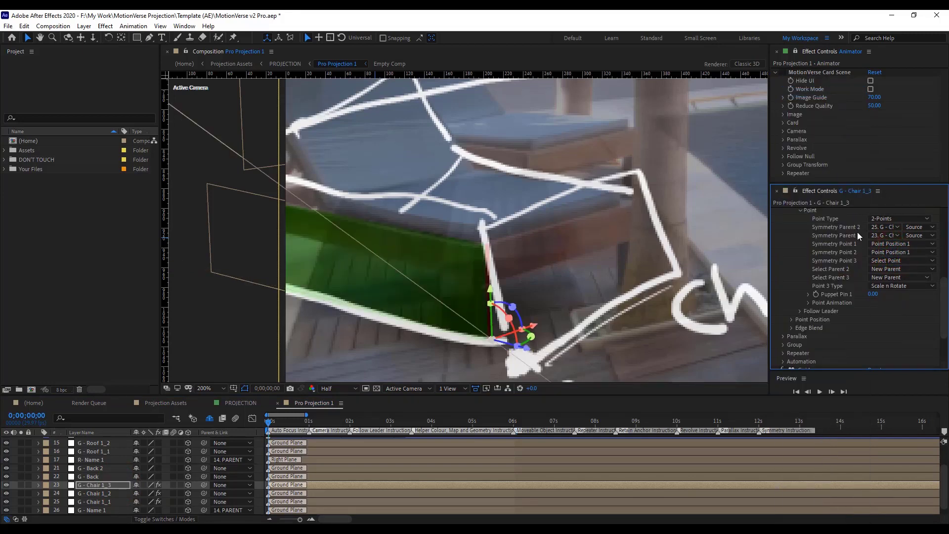
# Set the guide colour of the G - Chair 1_3 card to Orange and check it at another frame before returning to the start
pyautogui.scroll(5, 863, 247)
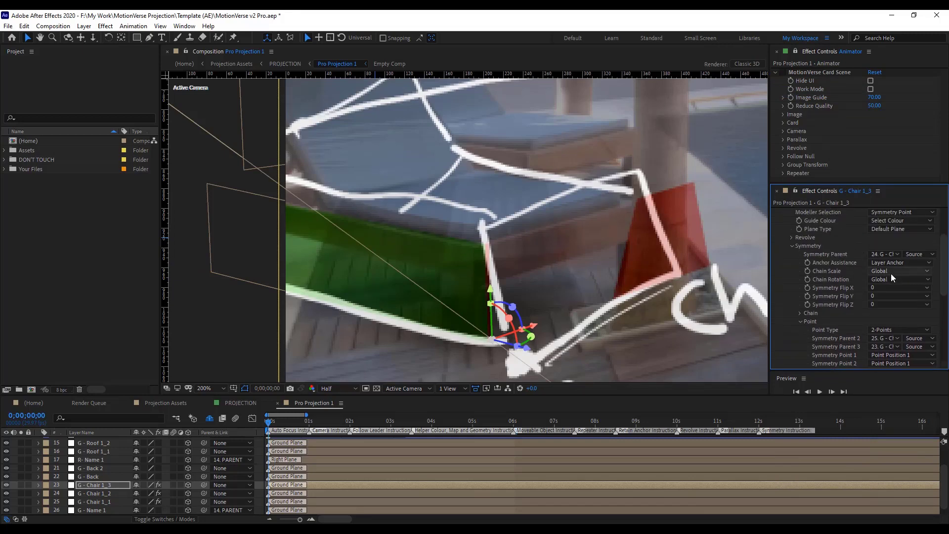
pyautogui.click(800, 322)
pyautogui.click(888, 220)
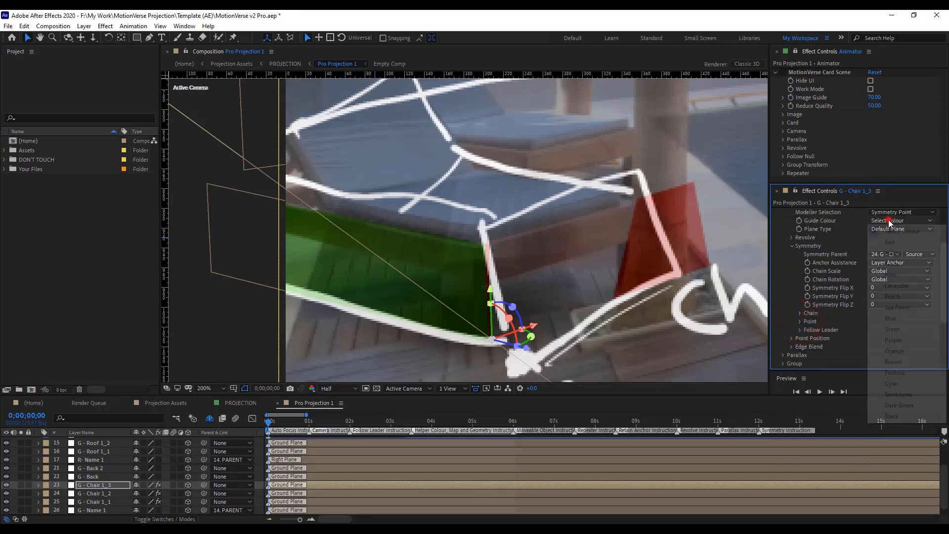
pyautogui.click(909, 351)
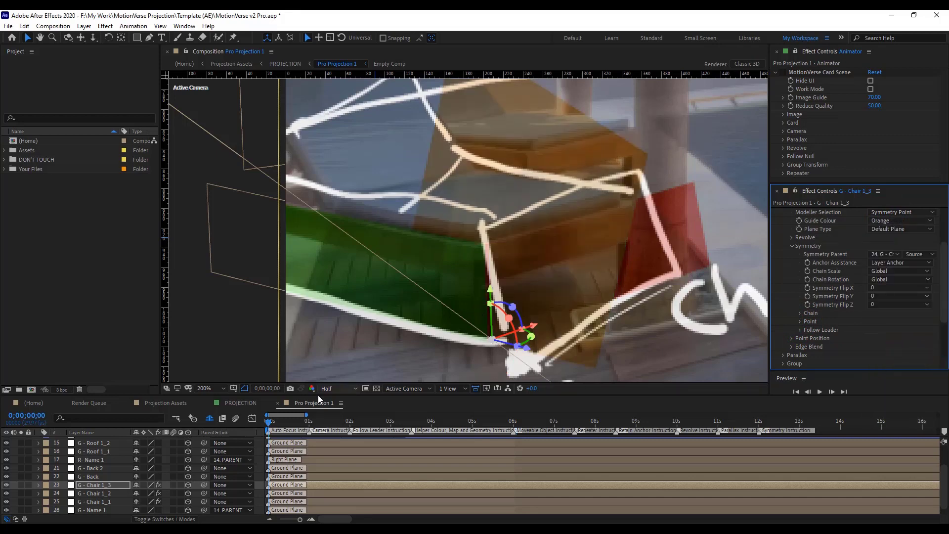
pyautogui.click(281, 423)
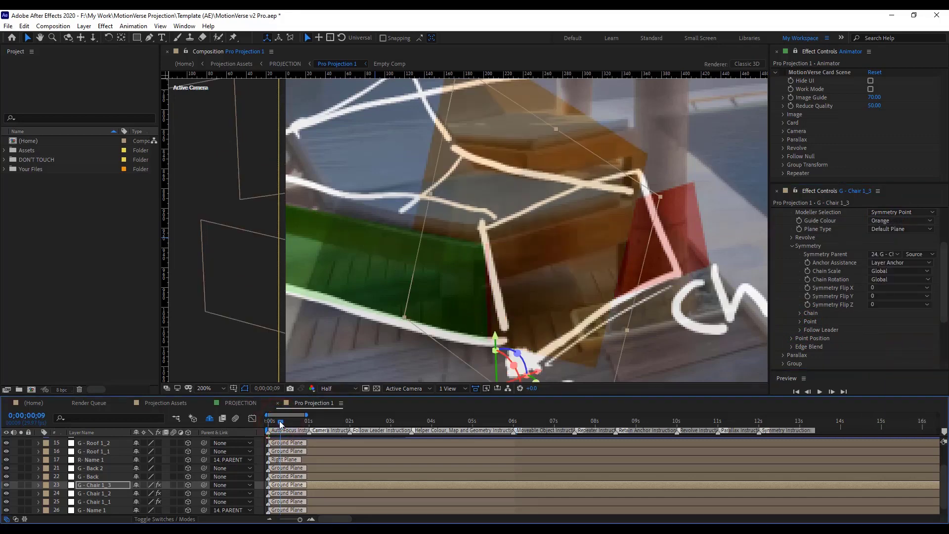
pyautogui.moveTo(283, 424); pyautogui.dragTo(260, 428)
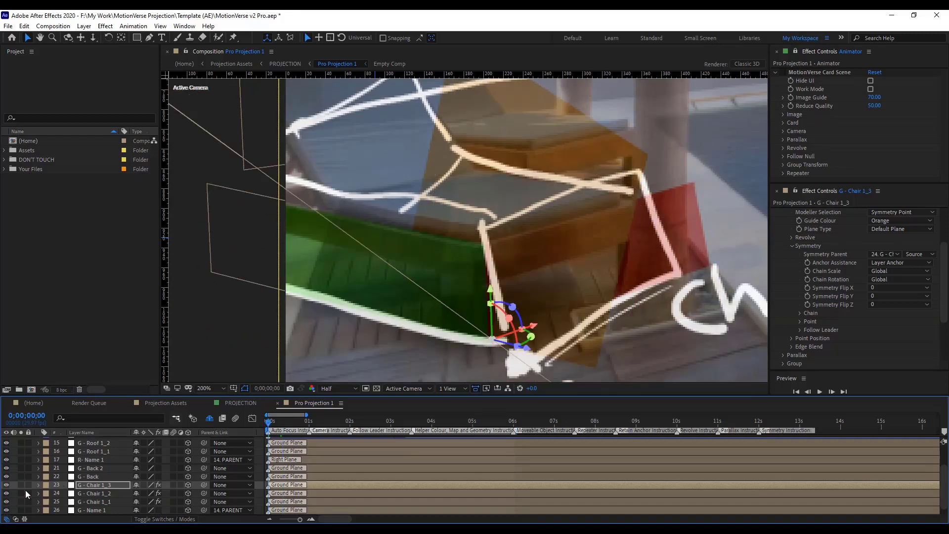
# Solo the three G - Chair layers and place Point Position 1 of G - Chair 1_2 on the upper corner where it meets the green card
pyautogui.moveTo(21, 486); pyautogui.dragTo(23, 500)
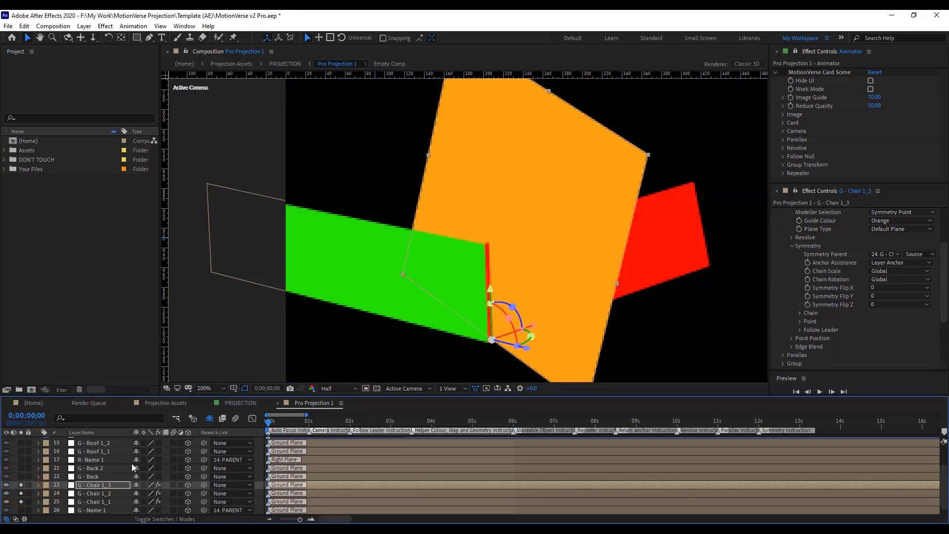
pyautogui.click(98, 493)
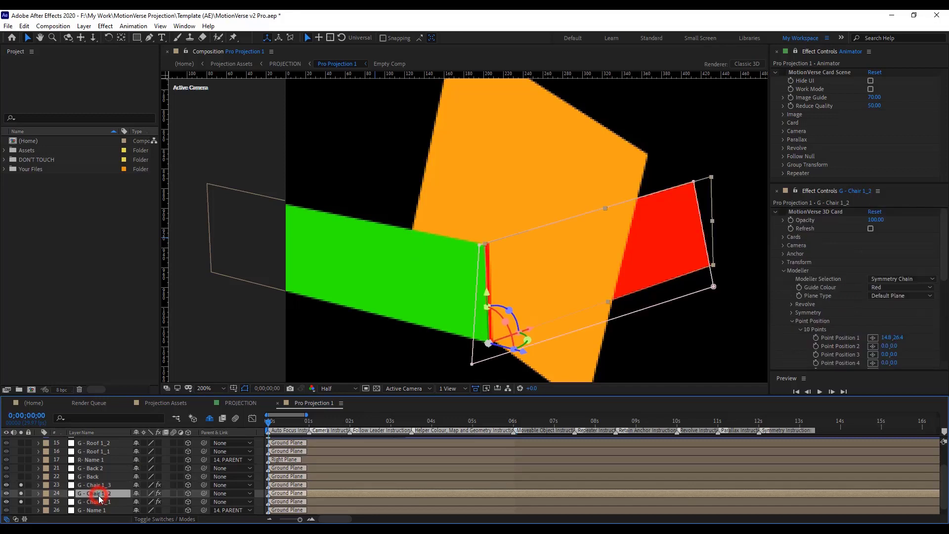
pyautogui.click(872, 338)
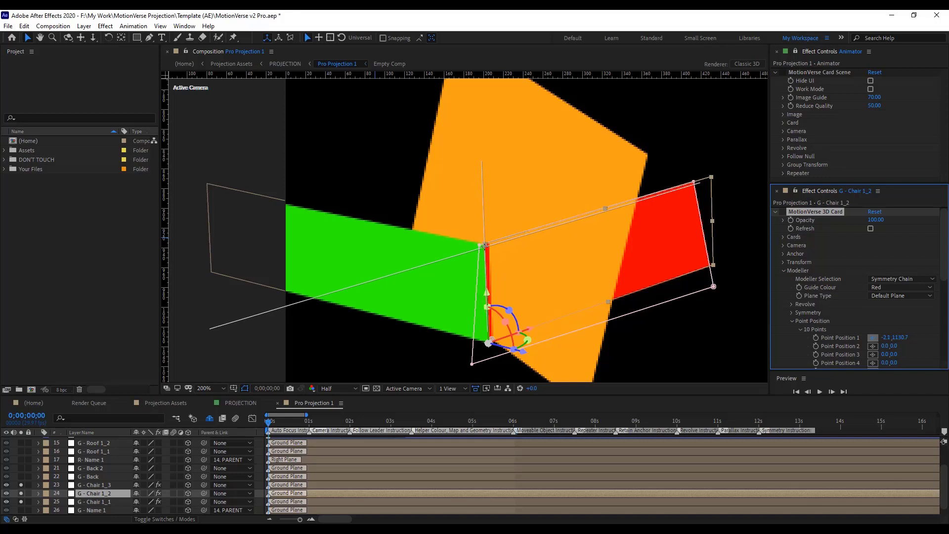
pyautogui.click(485, 245)
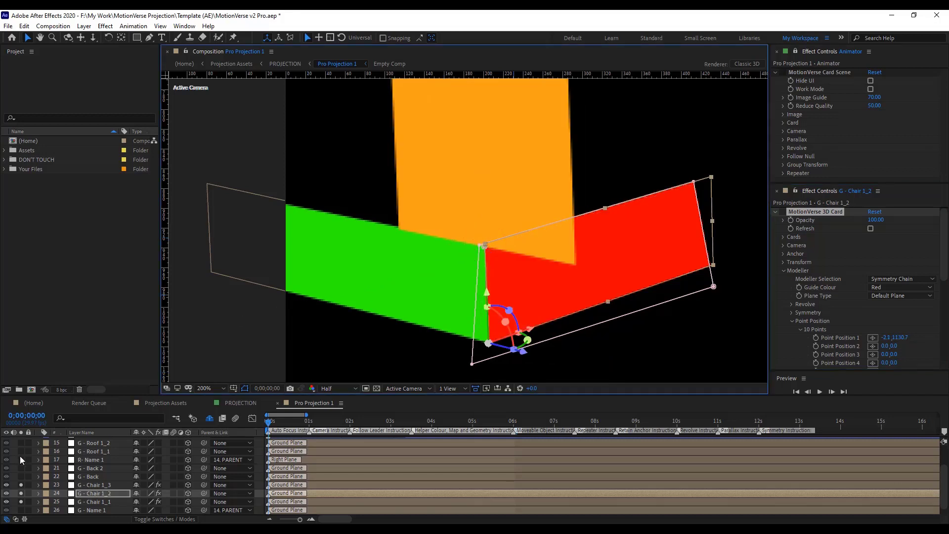
# Try AP Right as the Anchor Point X of G - Chair 1_3, and settle on AP Left
pyautogui.click(117, 487)
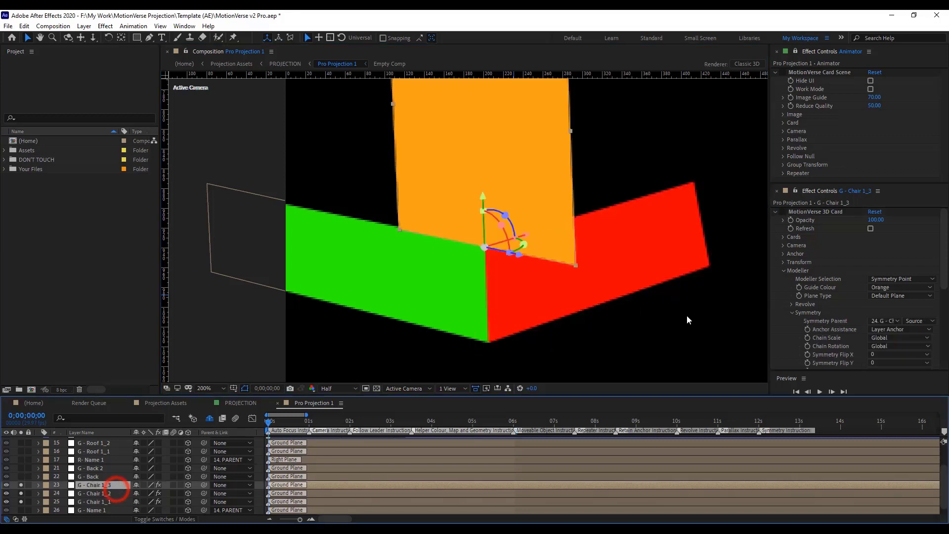
pyautogui.click(783, 255)
pyautogui.click(900, 270)
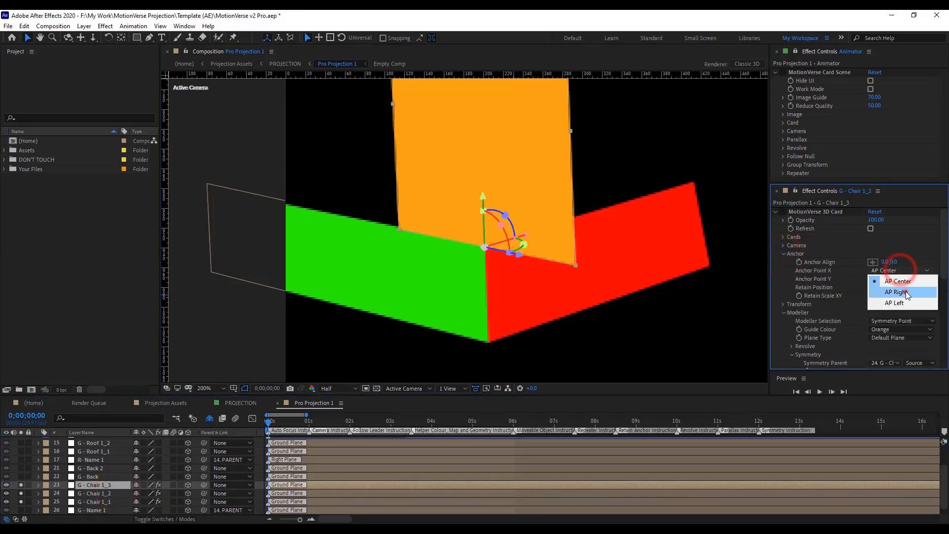
pyautogui.click(905, 291)
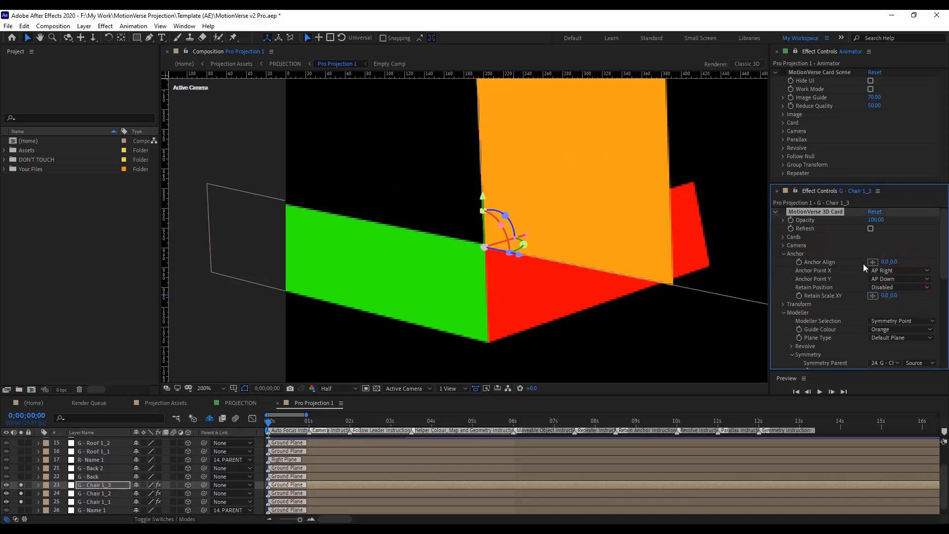
pyautogui.click(890, 270)
pyautogui.click(898, 302)
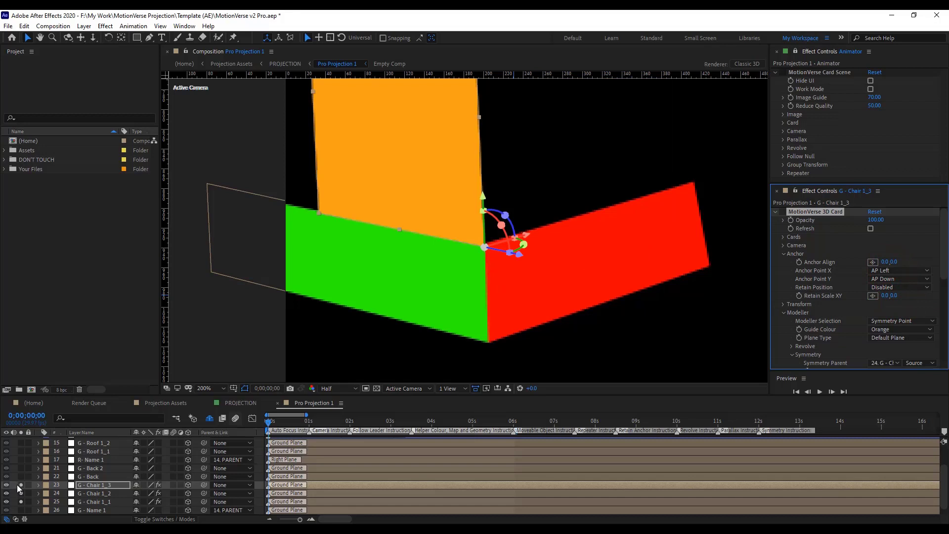
# Try a Symmetry Flip X of -90 on G - Chair 1_3, set it to 90, and unsolo the three chair layers
pyautogui.scroll(-5, 835, 288)
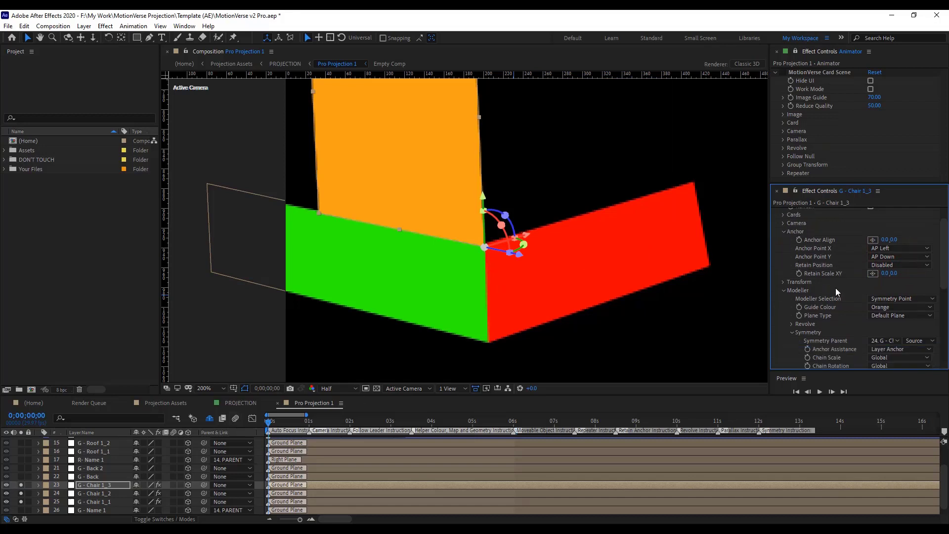
pyautogui.click(876, 286)
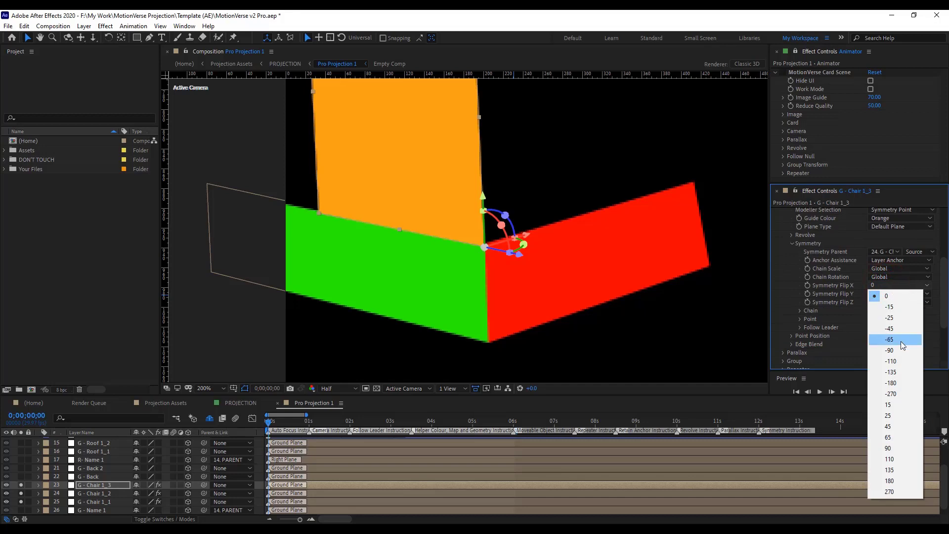
pyautogui.click(889, 349)
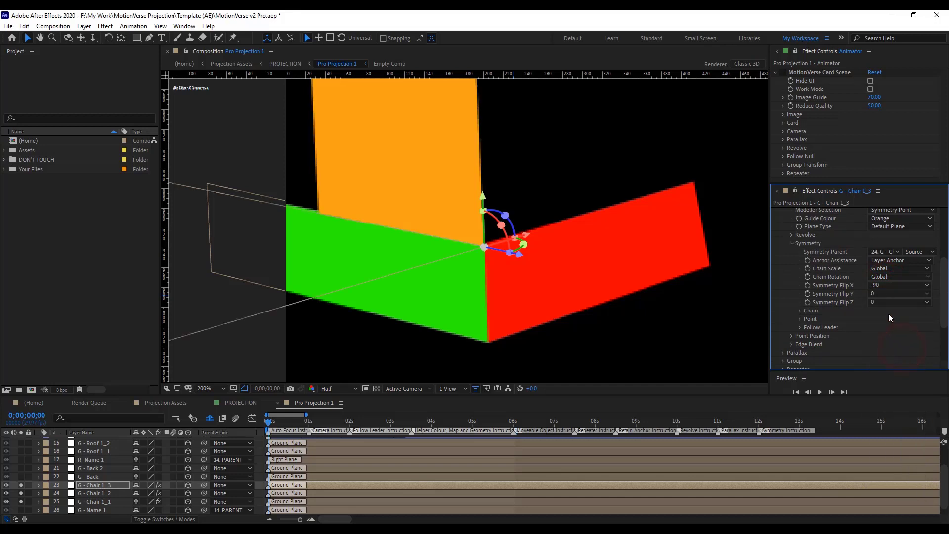
pyautogui.click(885, 285)
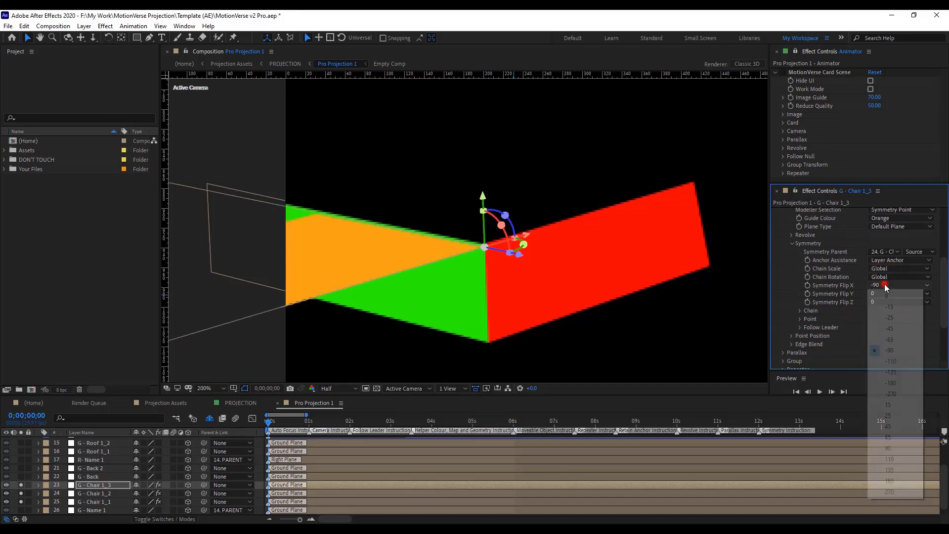
pyautogui.click(898, 448)
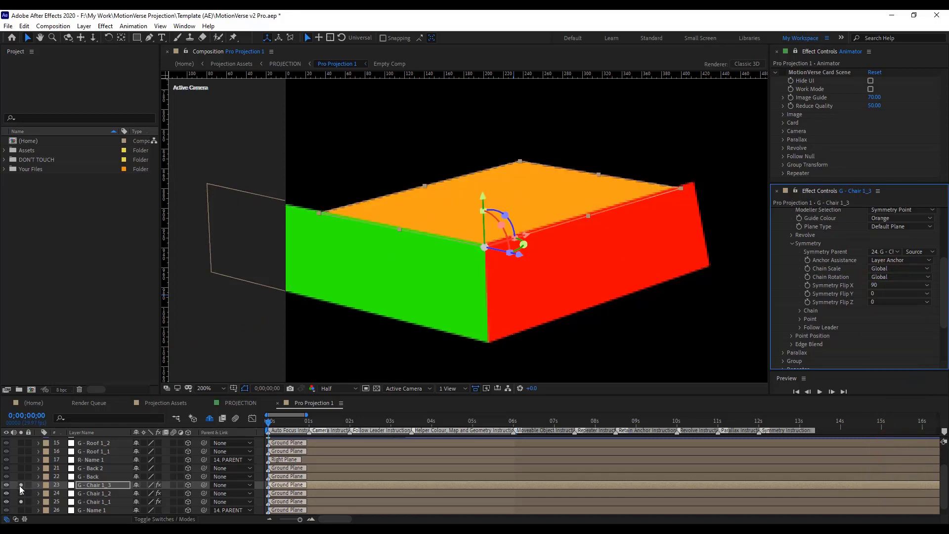
pyautogui.moveTo(20, 486); pyautogui.dragTo(21, 502)
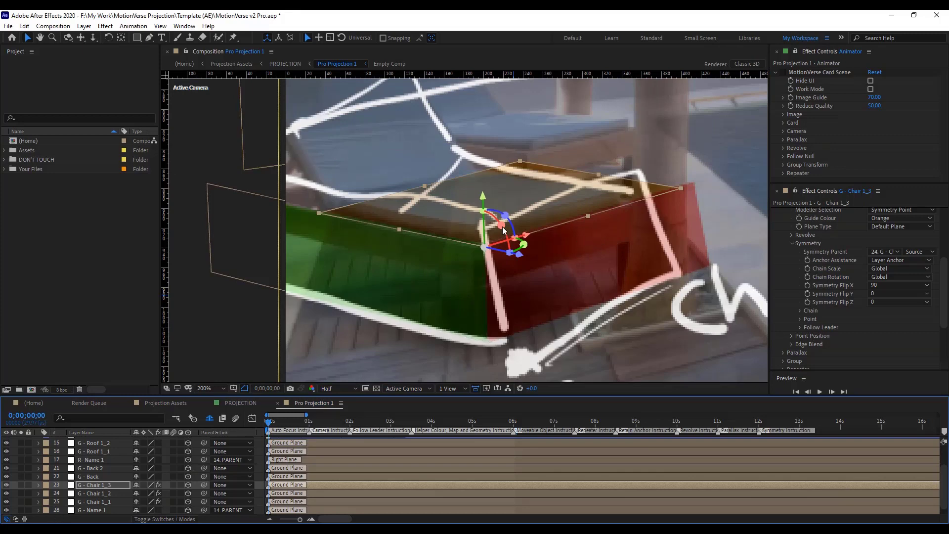
# Collapse the Modeller settings of G - Chair 1_3 and expand its Transform settings
pyautogui.click(121, 485)
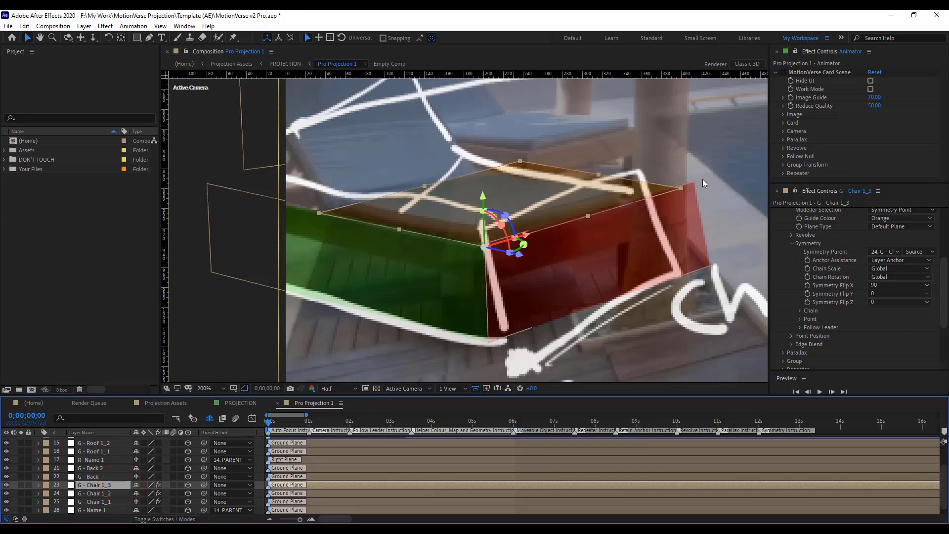
pyautogui.click(793, 244)
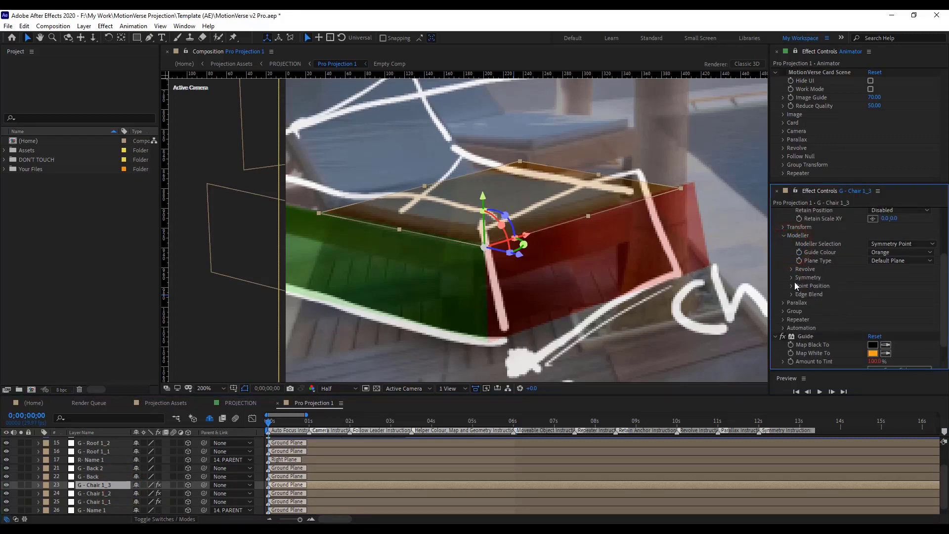
pyautogui.click(783, 236)
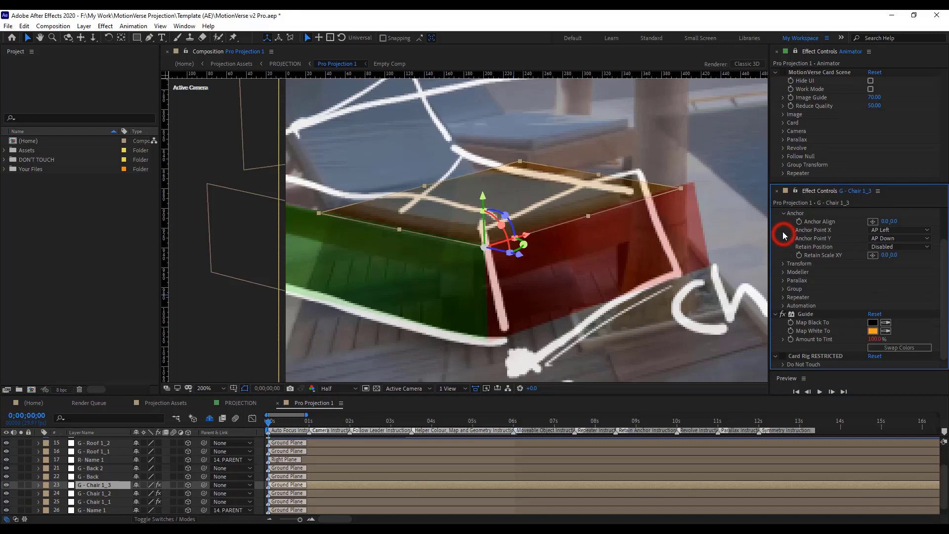
pyautogui.click(783, 264)
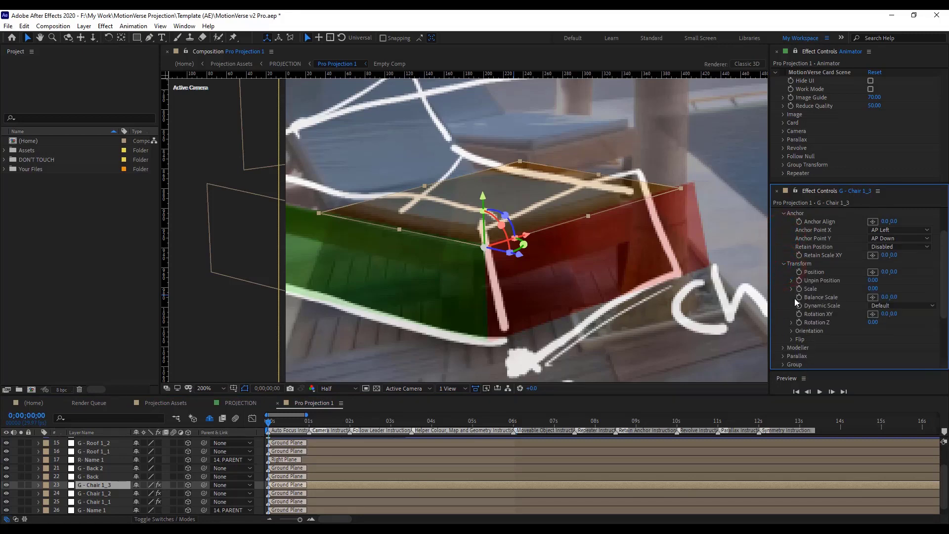
# Try a Balance Scale X of 10 on the orange chair card, and undo it
pyautogui.click(885, 297)
pyautogui.click(885, 340)
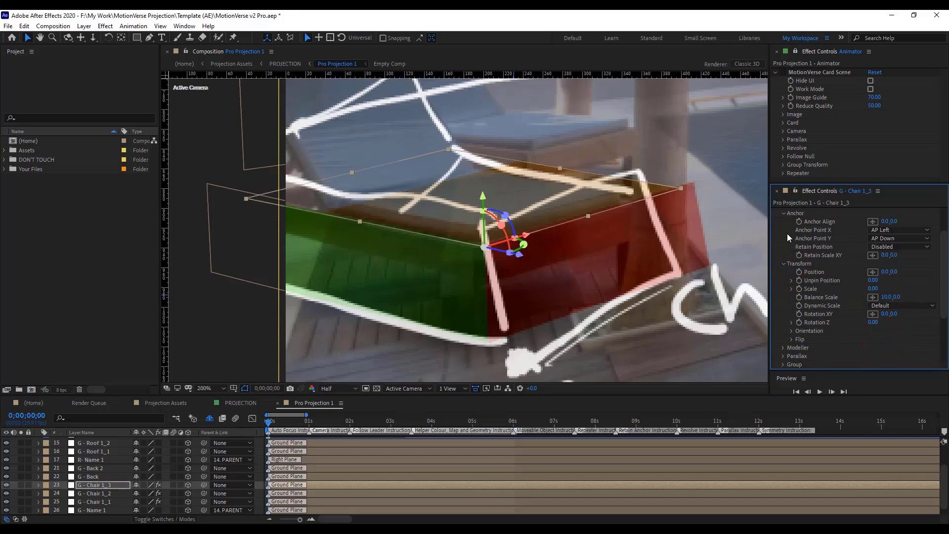
pyautogui.hotkey('ctrl', 'z')
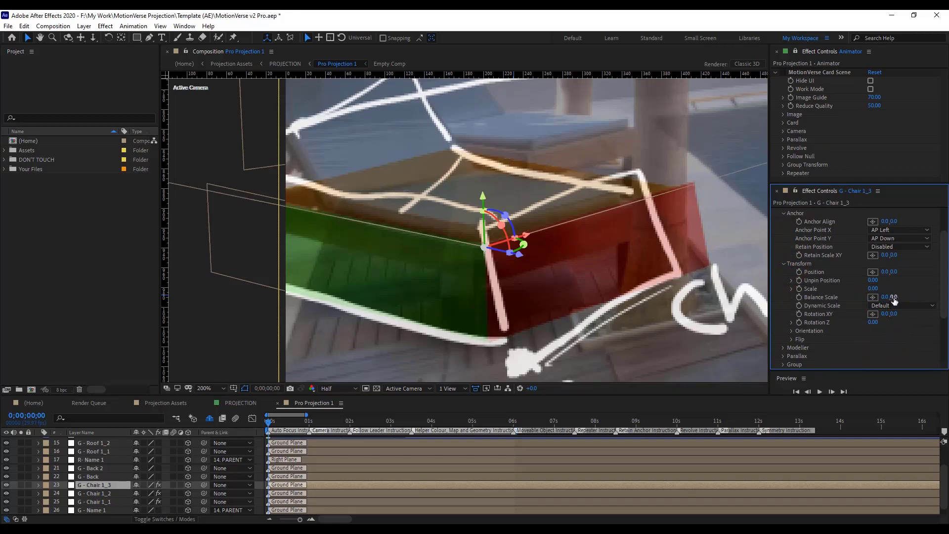
# Set the Balance Scale Y of the orange chair card to 10
pyautogui.write('10')
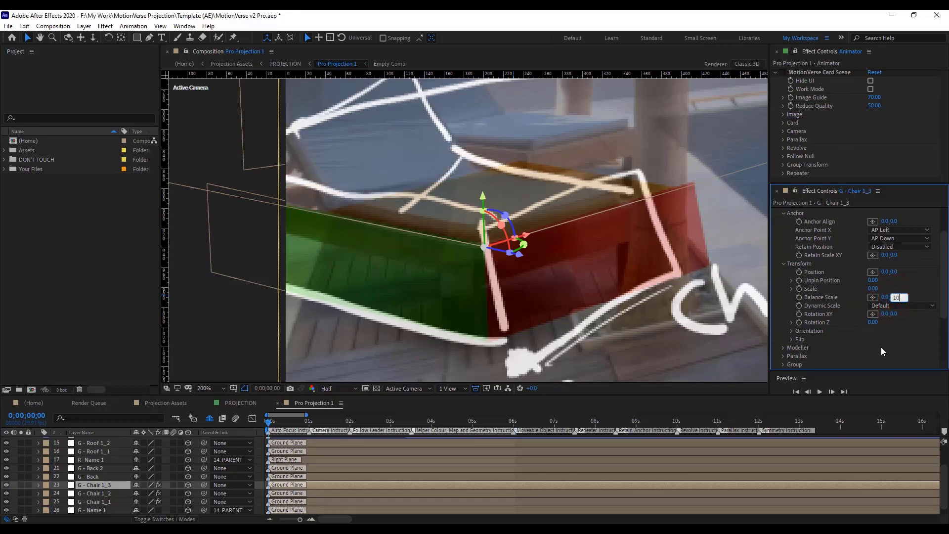
pyautogui.click(881, 347)
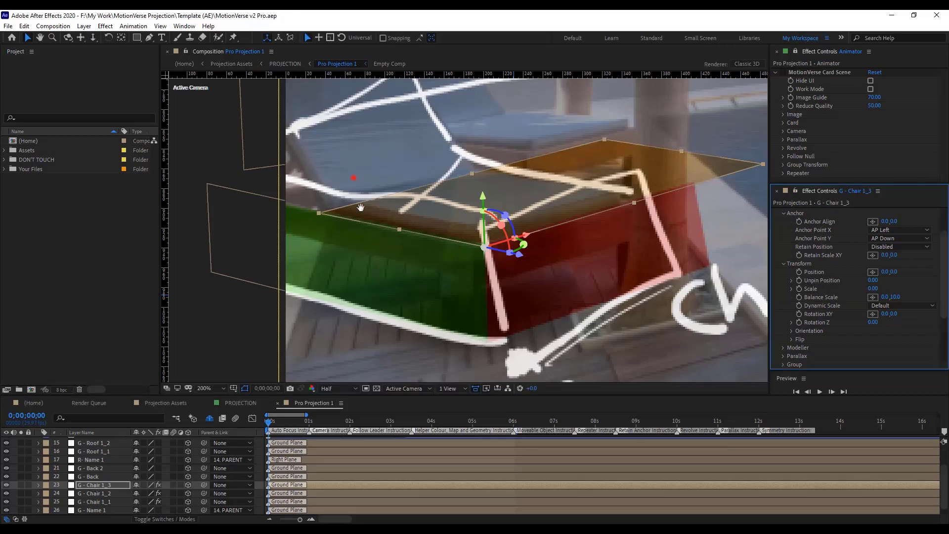
# Expand the Modeller's Point Position settings of G - Chair 1_3 down to the 10 Points group
pyautogui.press('h')
pyautogui.moveTo(354, 178); pyautogui.dragTo(372, 249)
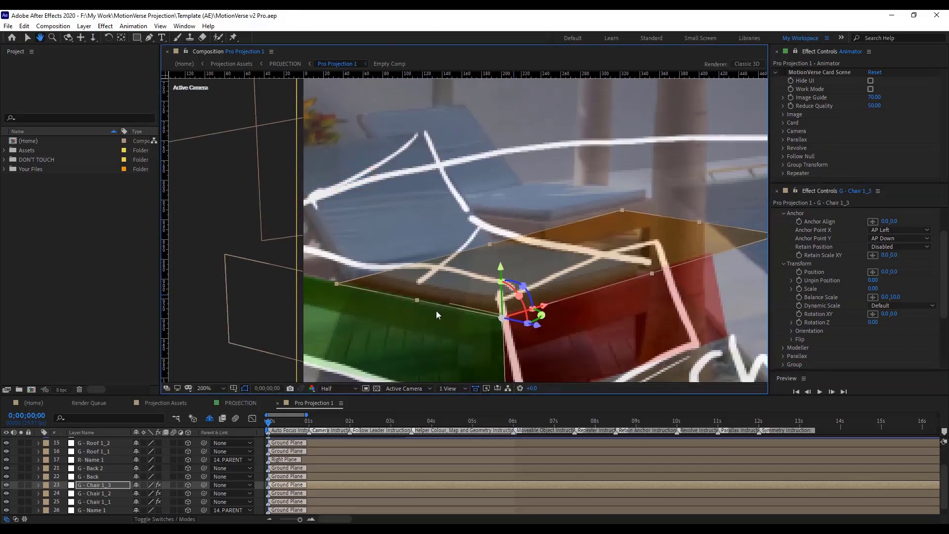
pyautogui.press('v')
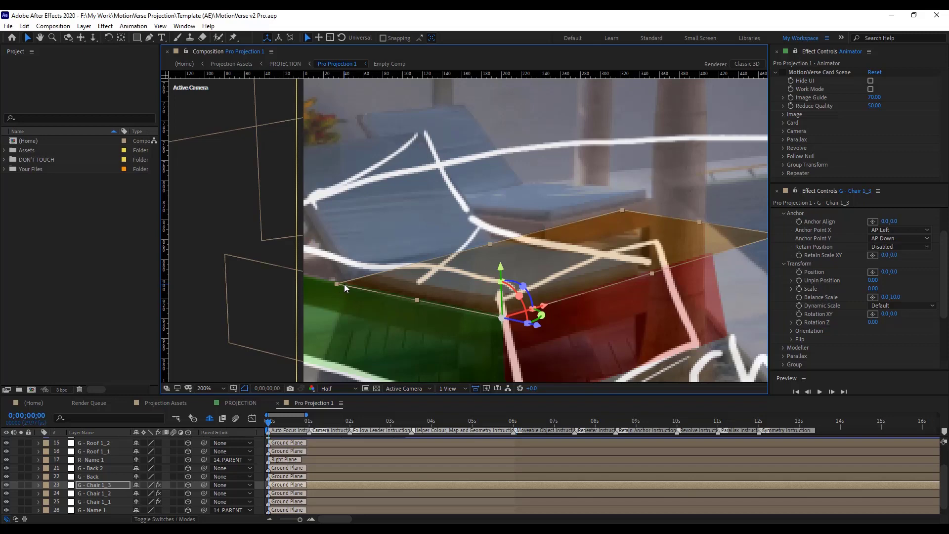
pyautogui.click(544, 252)
pyautogui.scroll(-3, 836, 328)
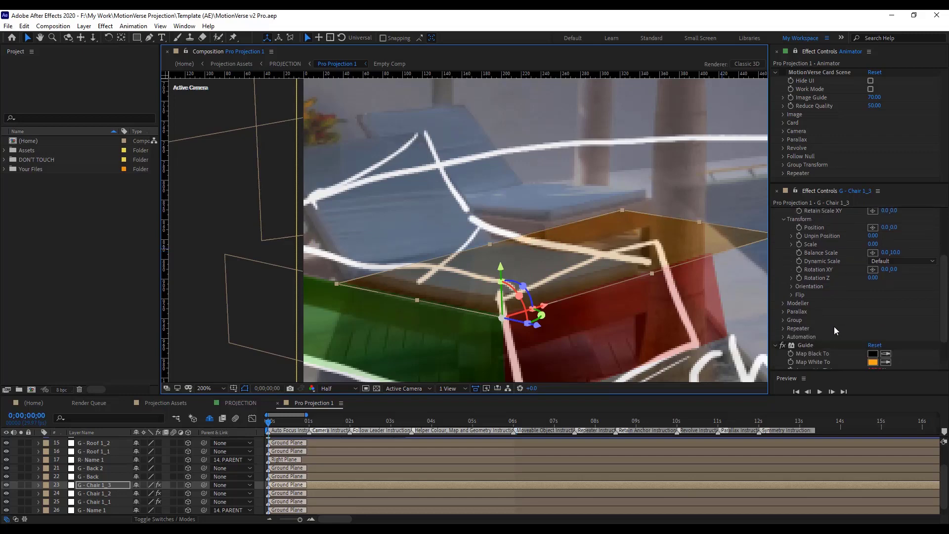
pyautogui.click(785, 282)
pyautogui.scroll(-3, 796, 304)
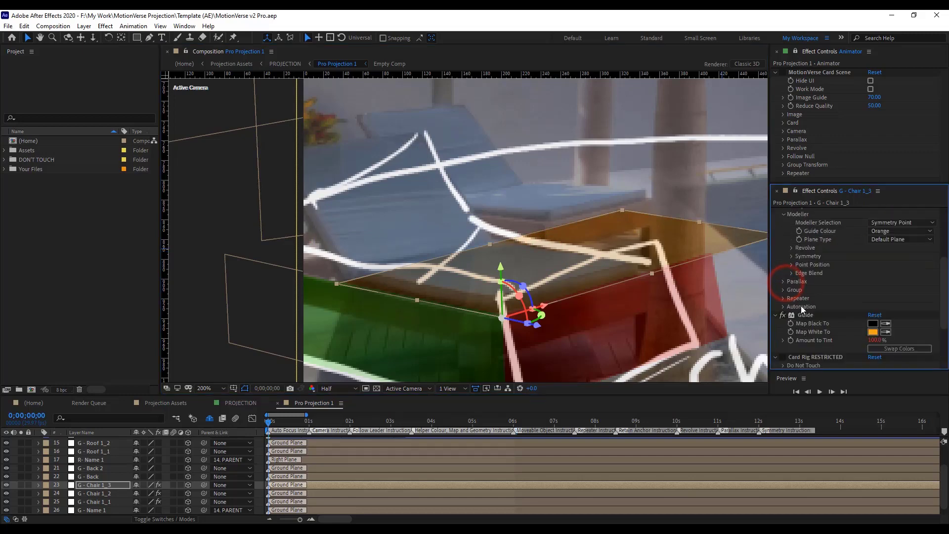
pyautogui.click(792, 267)
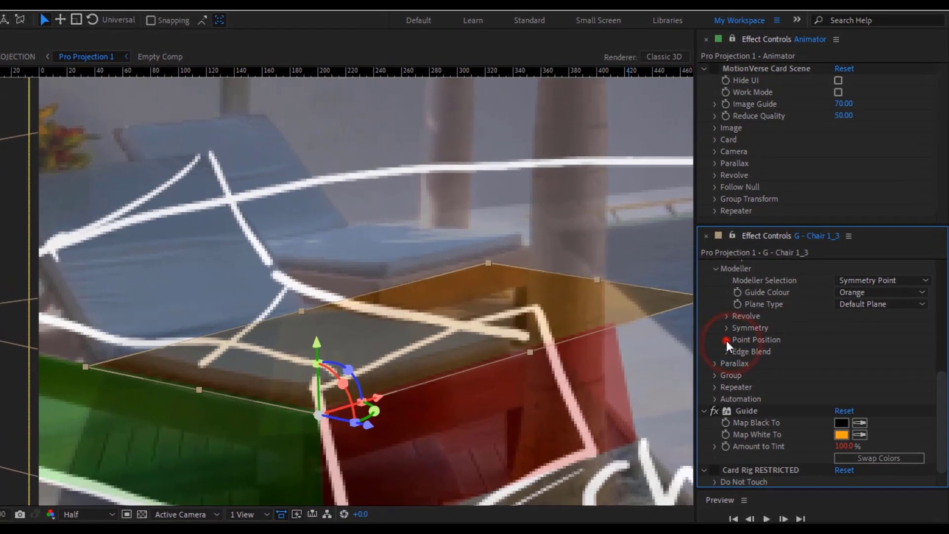
pyautogui.click(769, 312)
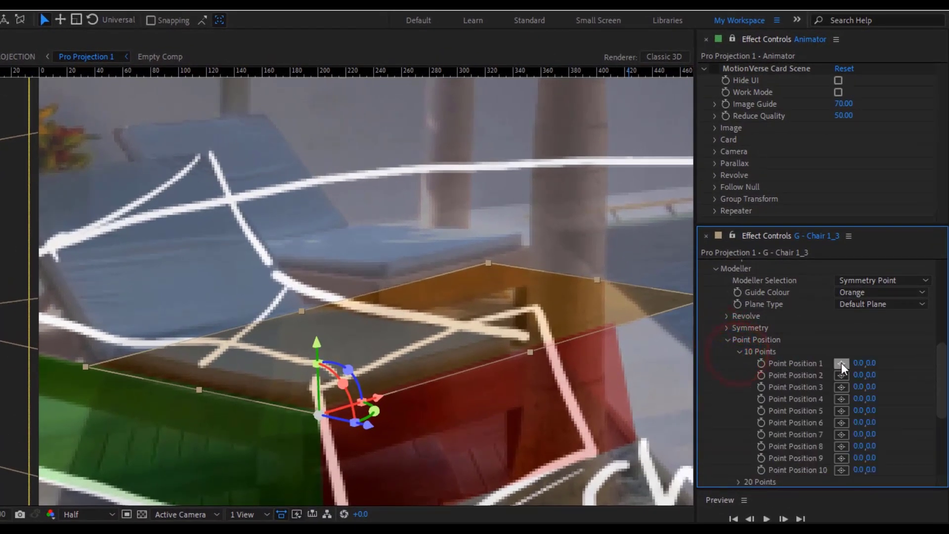
# Place Point Position 1 at about 3805, 2115 and Point Position 2 at about 3805, 35 along the orange card's backrest hinge line
pyautogui.click(842, 363)
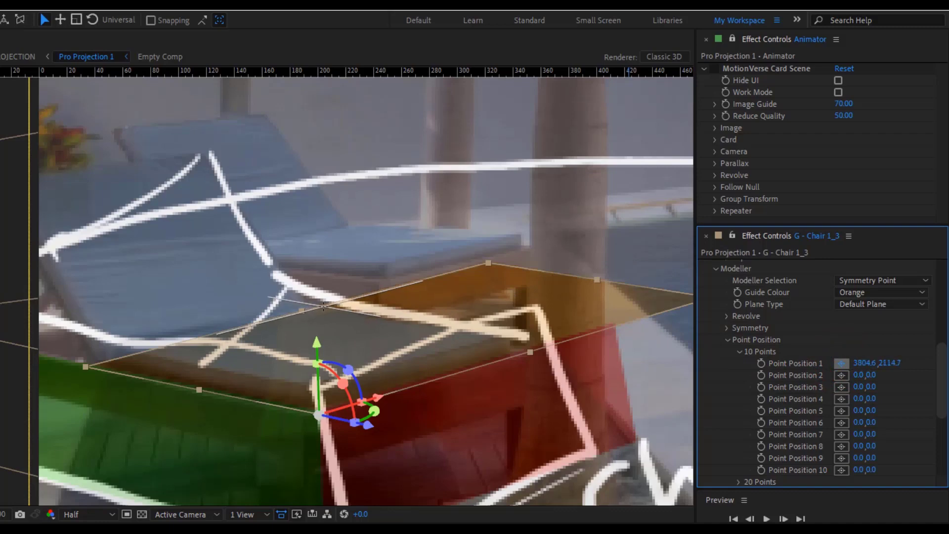
pyautogui.click(323, 306)
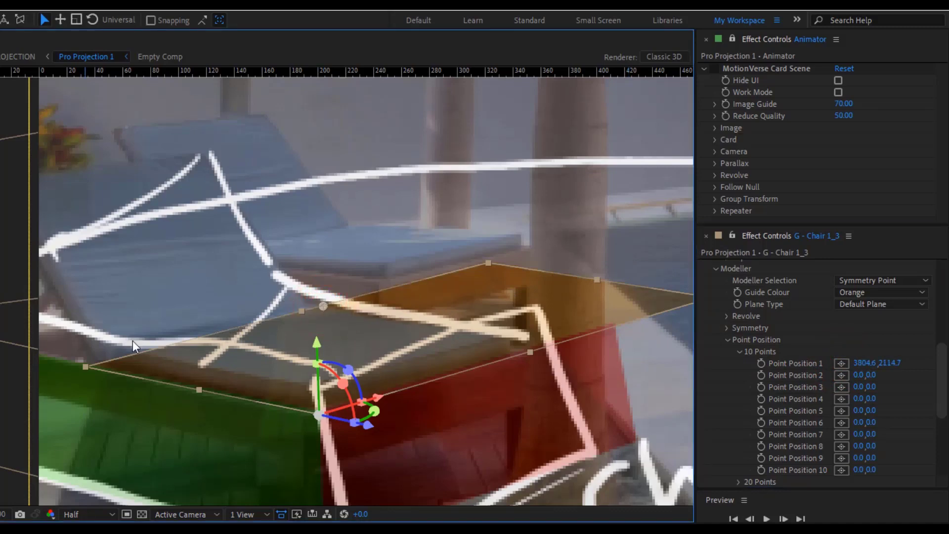
pyautogui.click(841, 375)
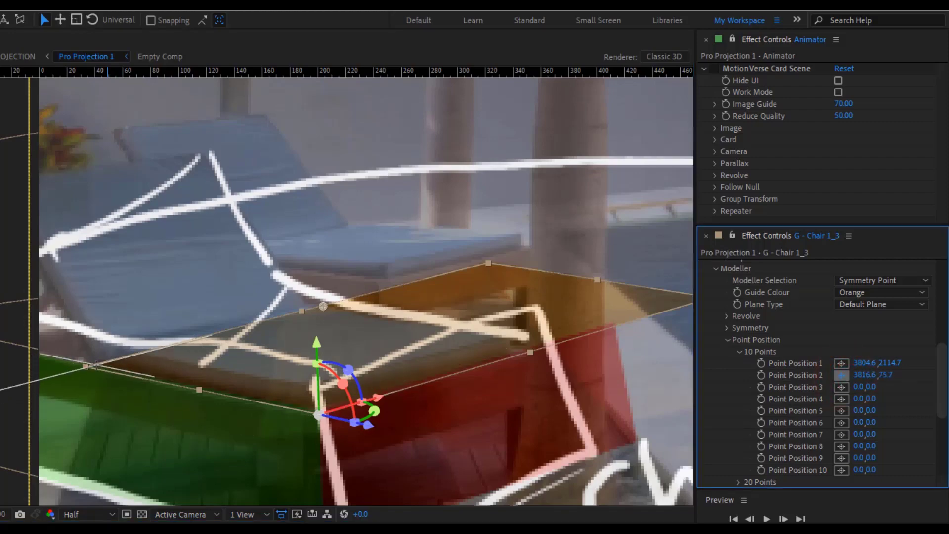
pyautogui.click(94, 366)
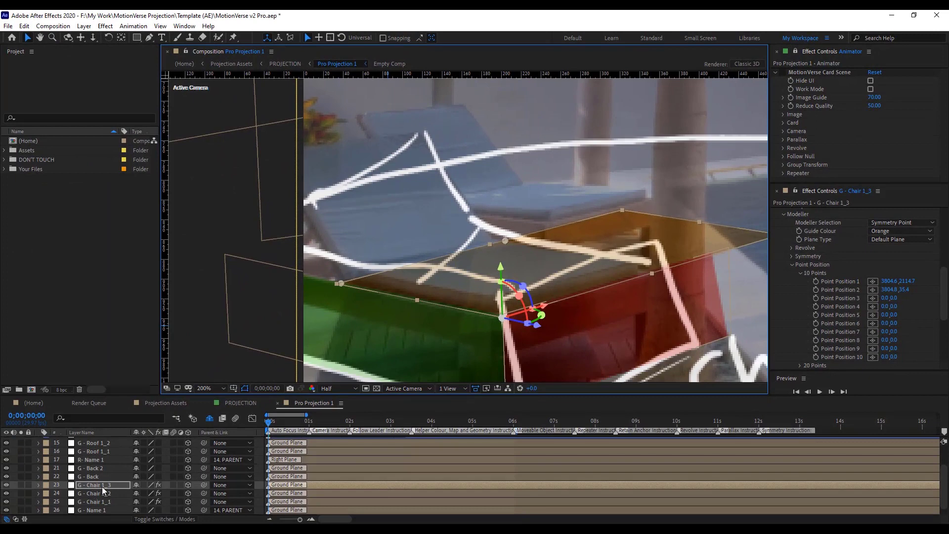
# Duplicate the G - Chair 1_3 layer and reset the copy's MotionVerse 3D Card effect
pyautogui.click(48, 512)
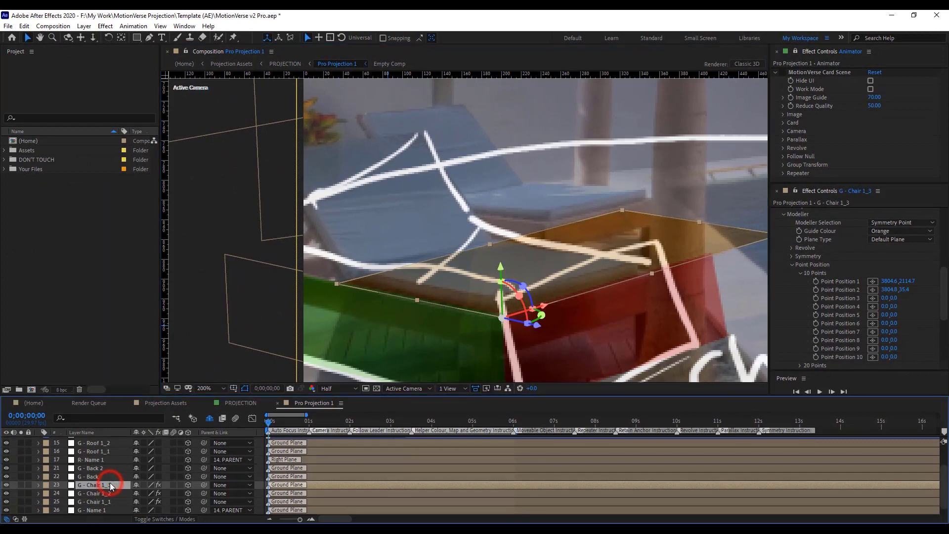
pyautogui.hotkey('ctrl', 'd')
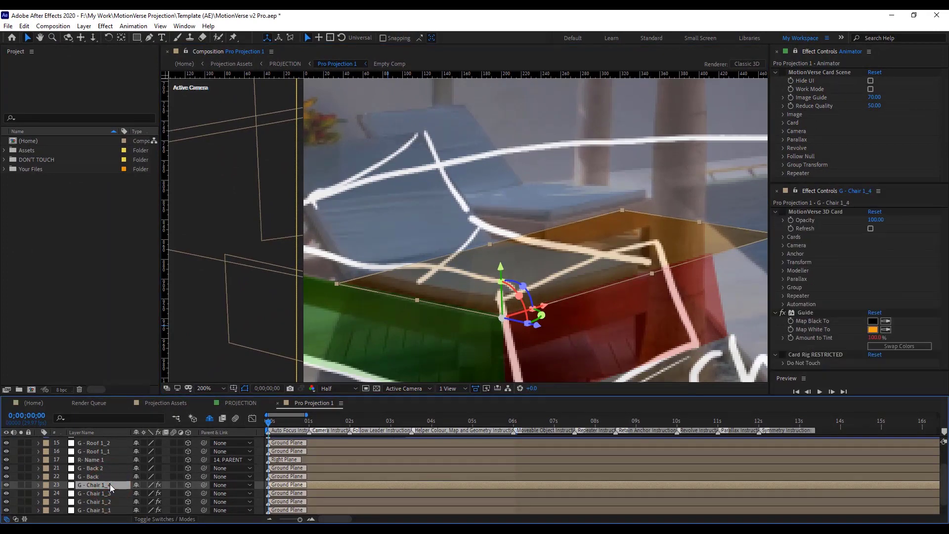
pyautogui.click(778, 309)
pyautogui.click(877, 212)
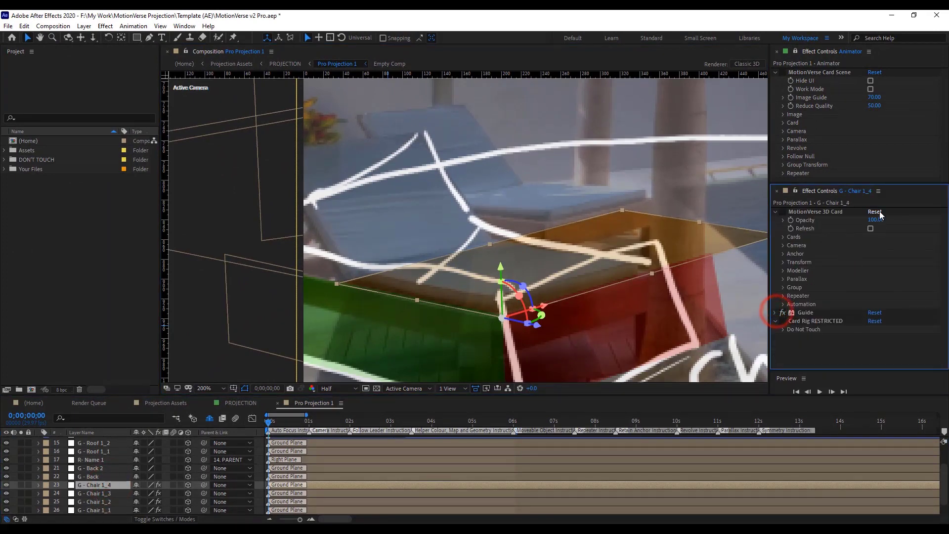
# Set the Modeller Selection of G - Chair 1_4 to Symmetry Point with G - Chair 1_3 as its Symmetry Parent
pyautogui.click(784, 270)
pyautogui.click(887, 279)
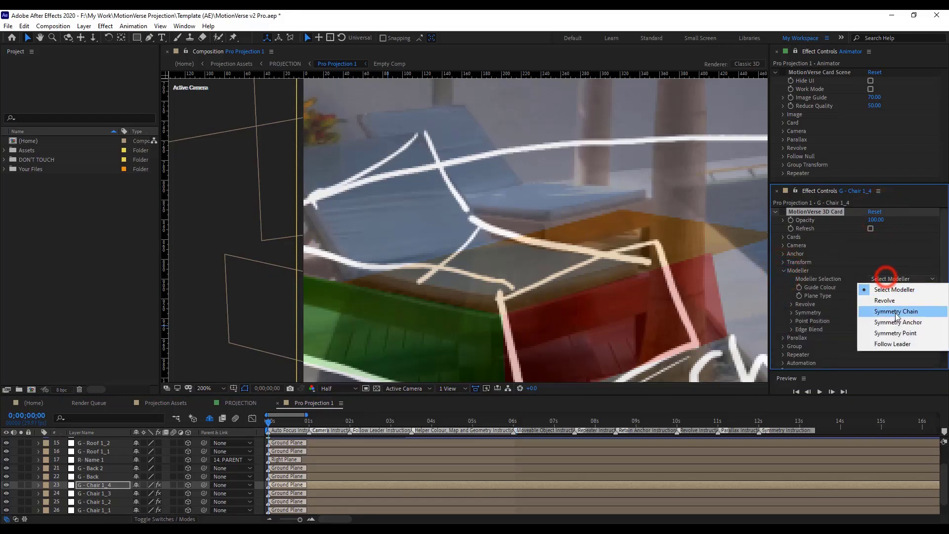
pyautogui.click(898, 333)
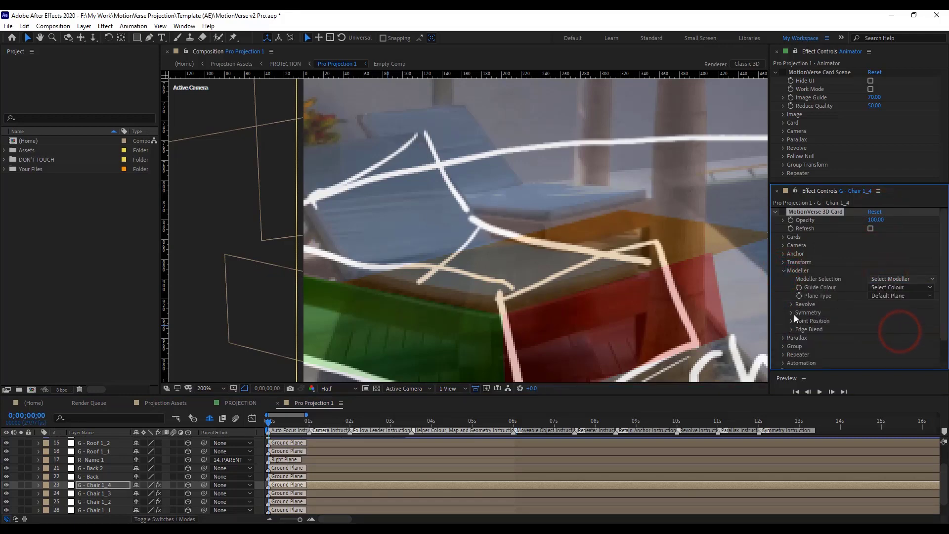
pyautogui.click(791, 312)
pyautogui.scroll(-2, 849, 259)
pyautogui.scroll(-3, 849, 259)
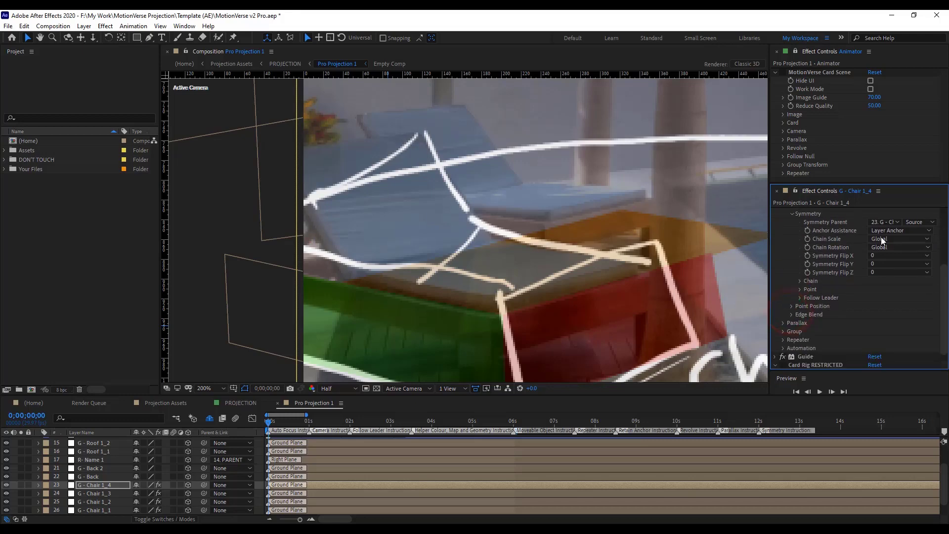
pyautogui.click(881, 223)
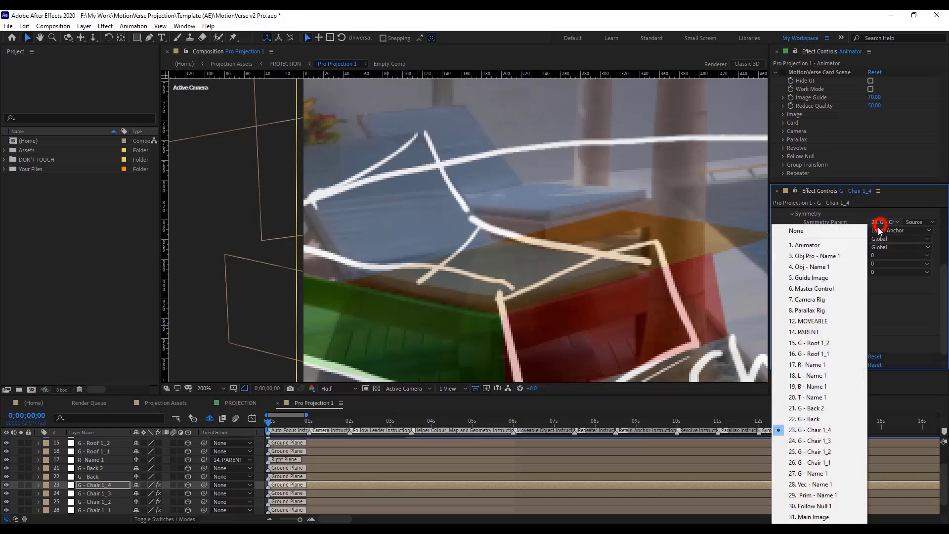
pyautogui.click(821, 439)
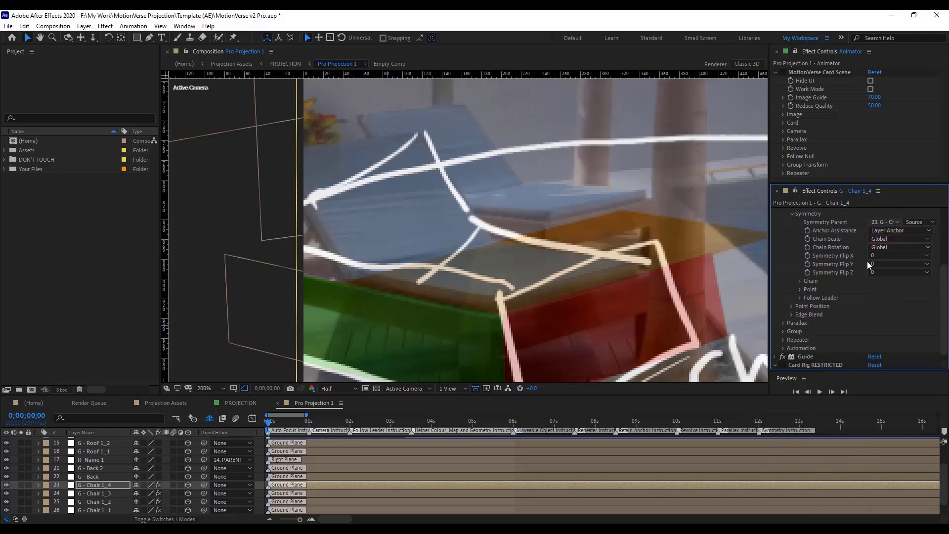
# Expand the symmetry Point settings of G - Chair 1_4 and set the Point Type to 2-Points
pyautogui.click(800, 290)
pyautogui.scroll(-1, 840, 287)
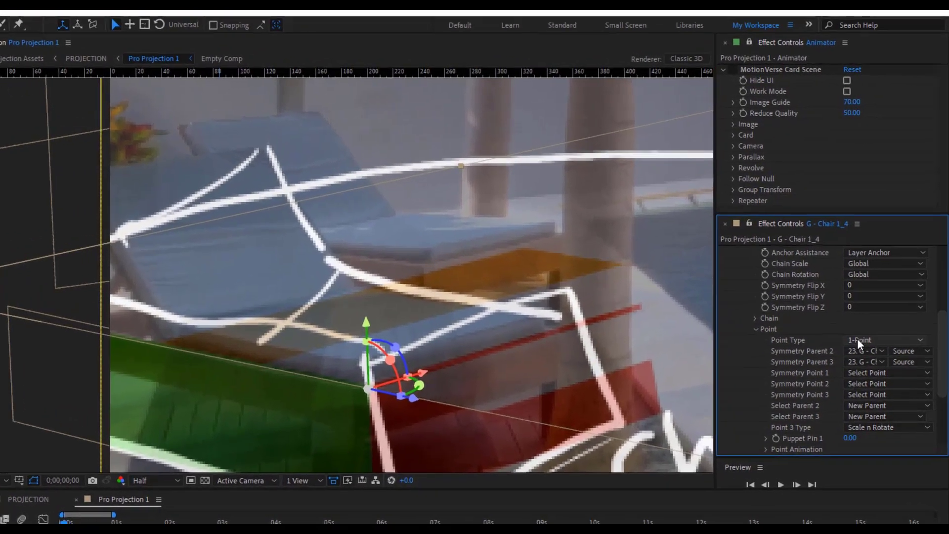
pyautogui.click(857, 340)
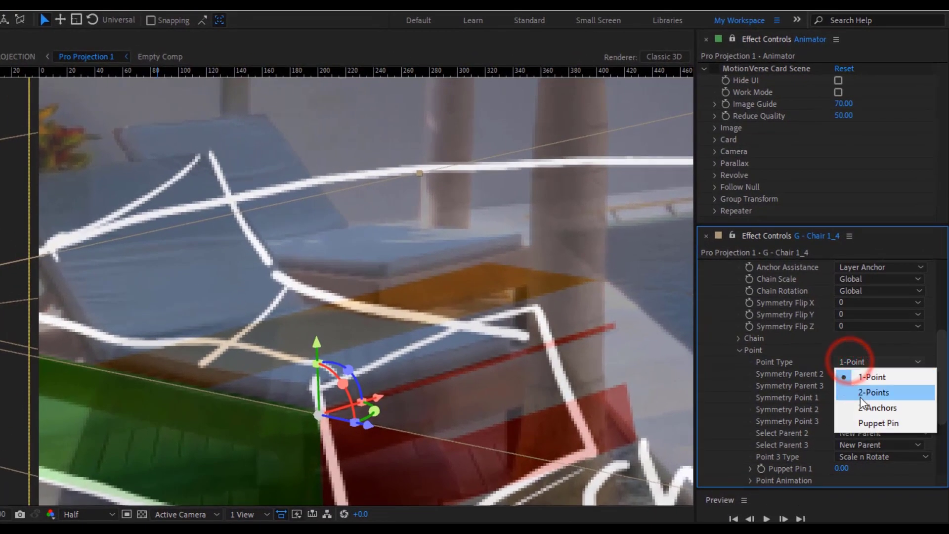
pyautogui.click(866, 370)
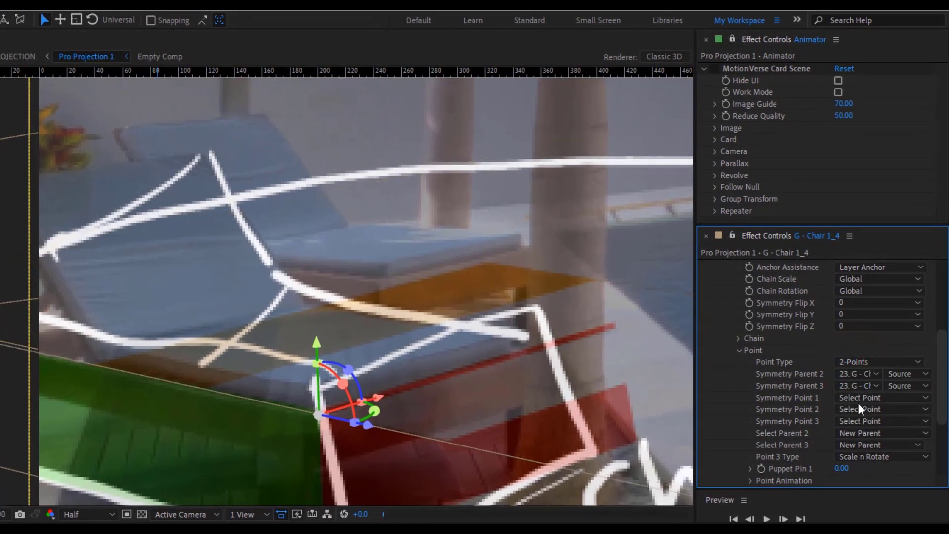
# Set Symmetry Point 1 to Point Position 1, Symmetry Point 2 to Point Position 2, and Select Parent 2 to Parent 1
pyautogui.click(863, 398)
pyautogui.click(781, 98)
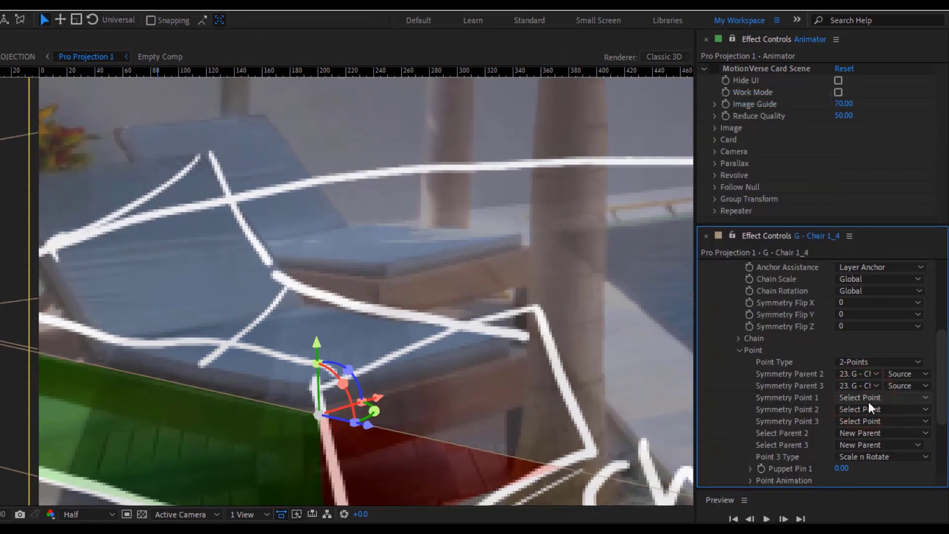
pyautogui.click(871, 409)
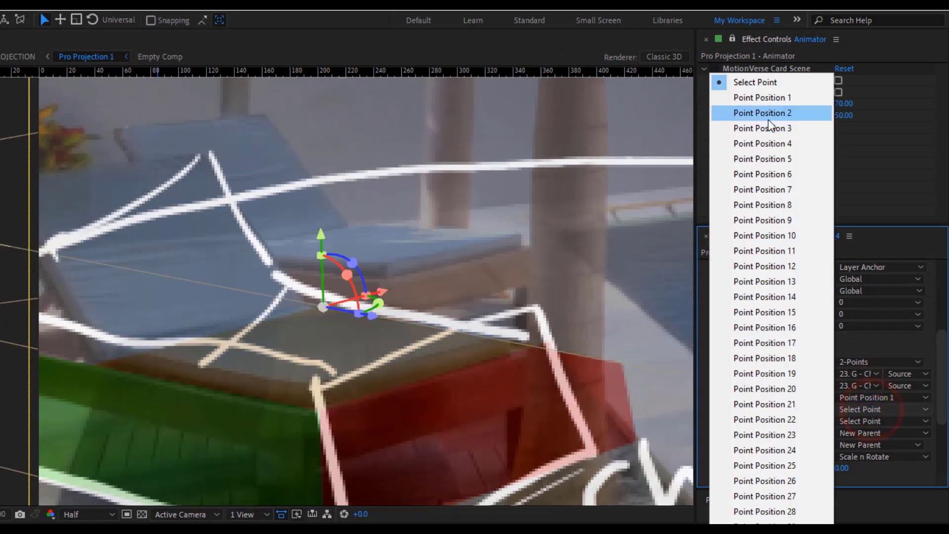
pyautogui.click(767, 115)
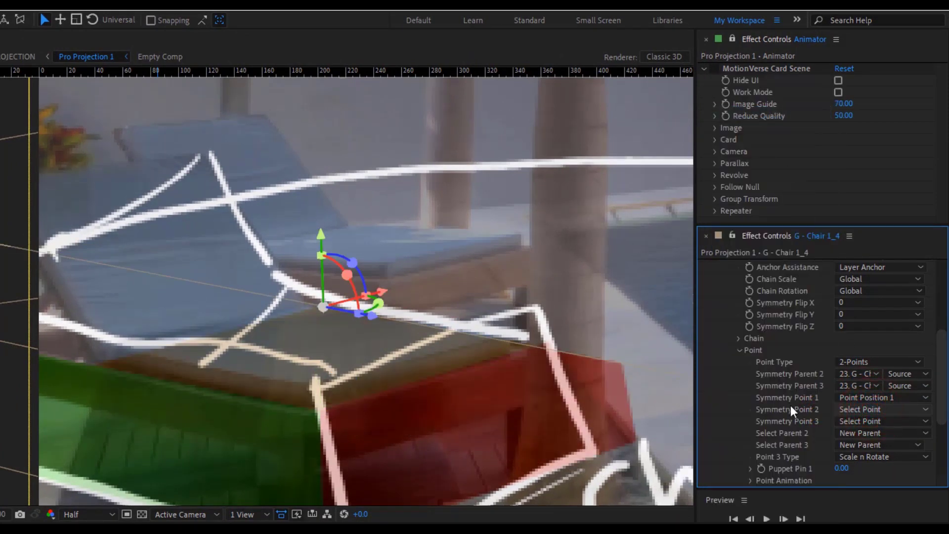
pyautogui.click(873, 433)
pyautogui.click(873, 461)
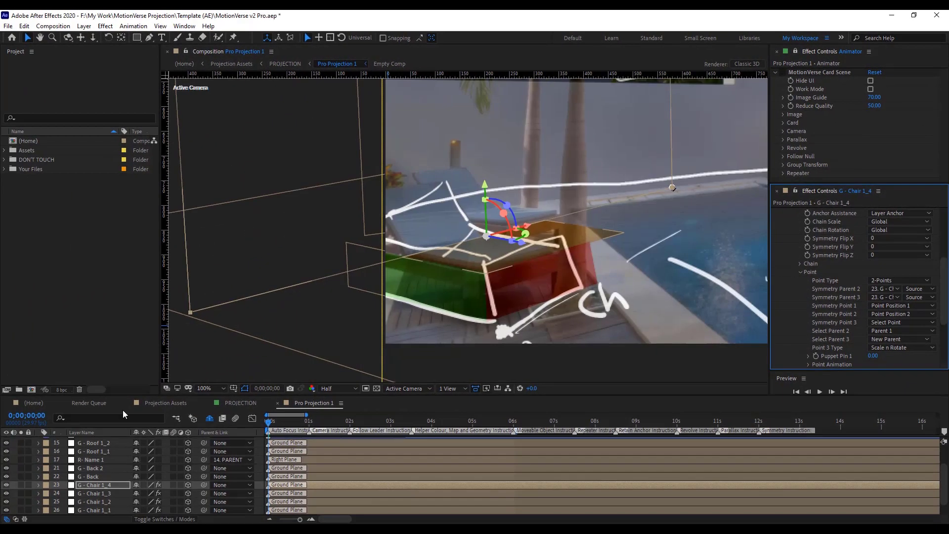
# Solo layers G - Chair 1_4, 1_3 and 1_2, and set the Anchor Point X of G - Chair 1_4 to AP Left
pyautogui.moveTo(21, 484); pyautogui.dragTo(22, 501)
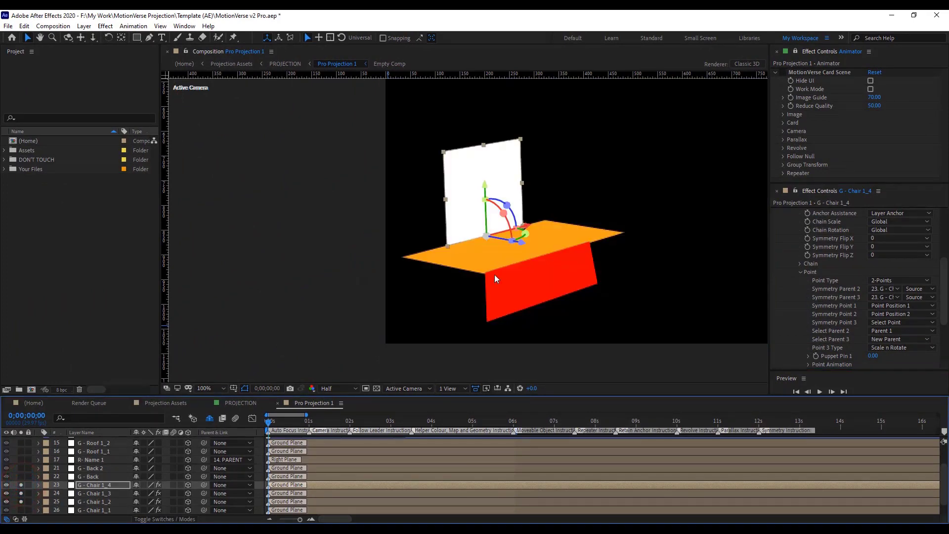
pyautogui.click(100, 479)
pyautogui.click(103, 485)
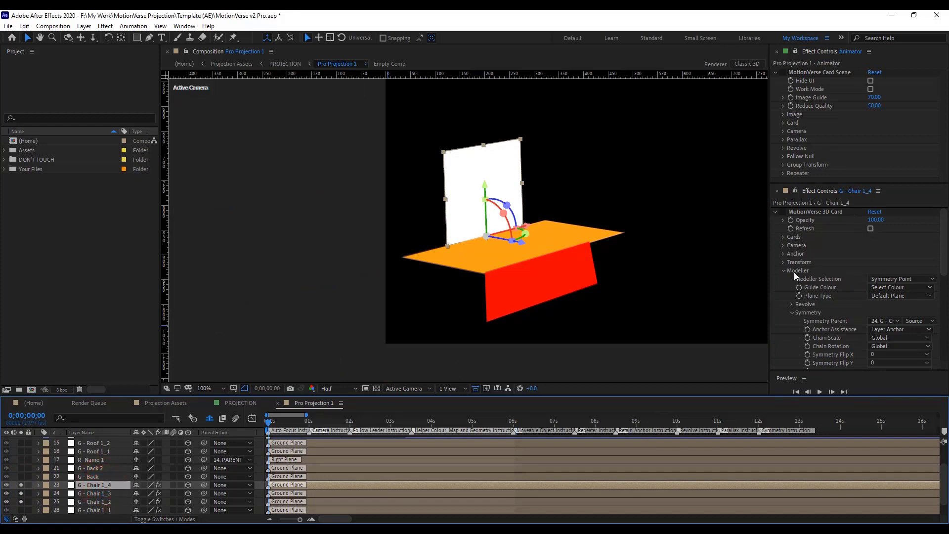
pyautogui.click(783, 254)
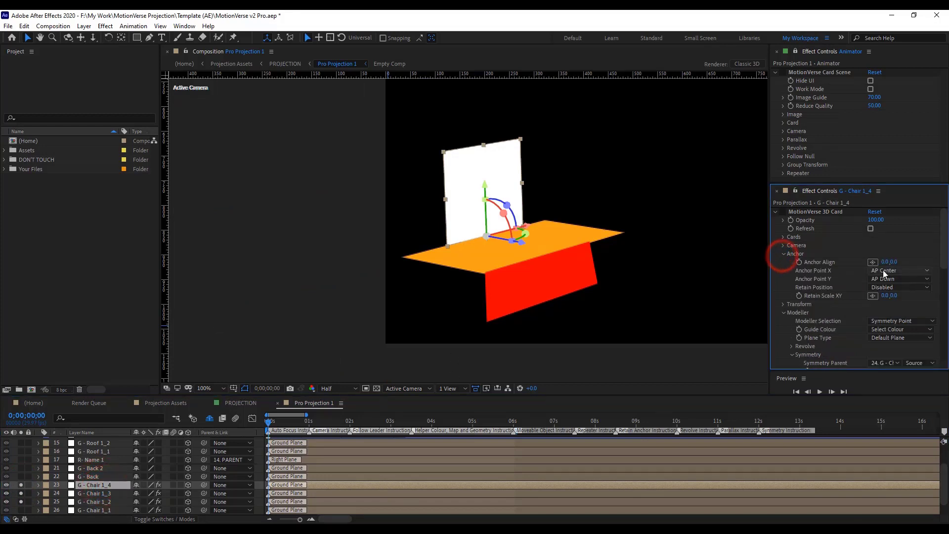
pyautogui.click(889, 270)
pyautogui.click(894, 302)
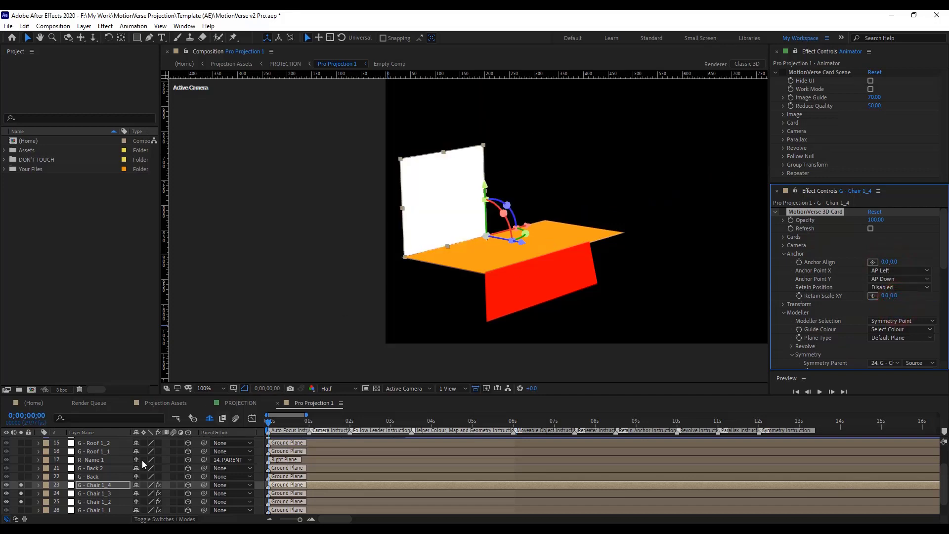
# Try a Symmetry Flip X of -65 on the white backrest card, and set it to 65
pyautogui.scroll(-6, 849, 307)
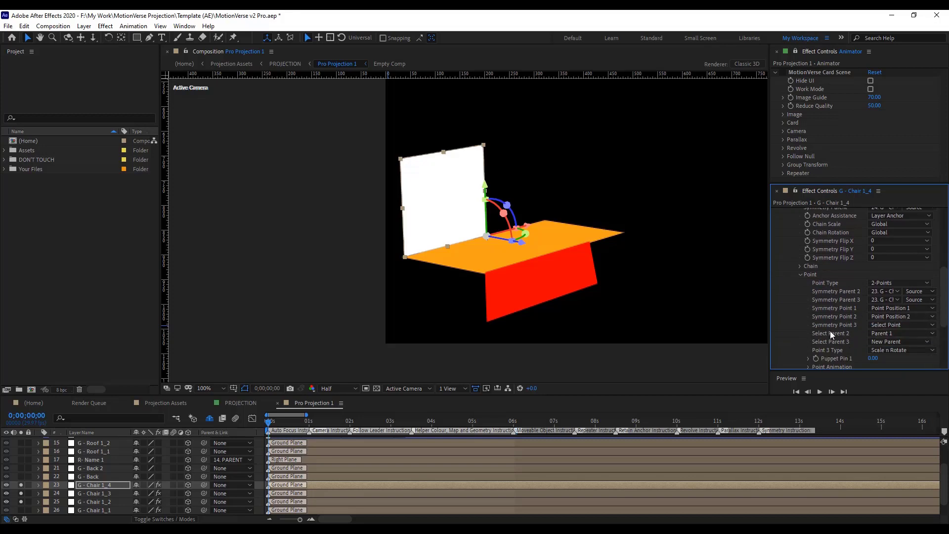
pyautogui.scroll(-2, 839, 330)
pyautogui.scroll(2, 839, 330)
pyautogui.scroll(2, 839, 330)
pyautogui.click(890, 285)
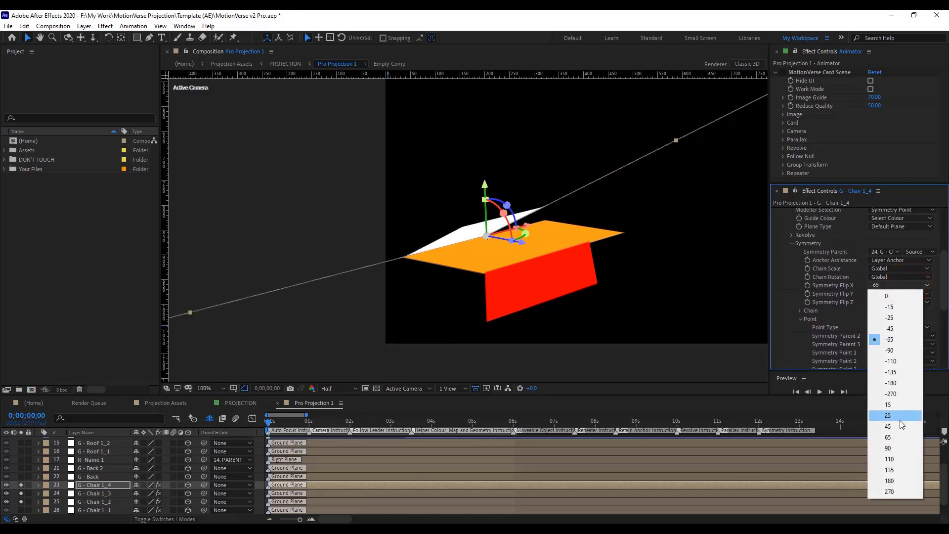
pyautogui.click(903, 435)
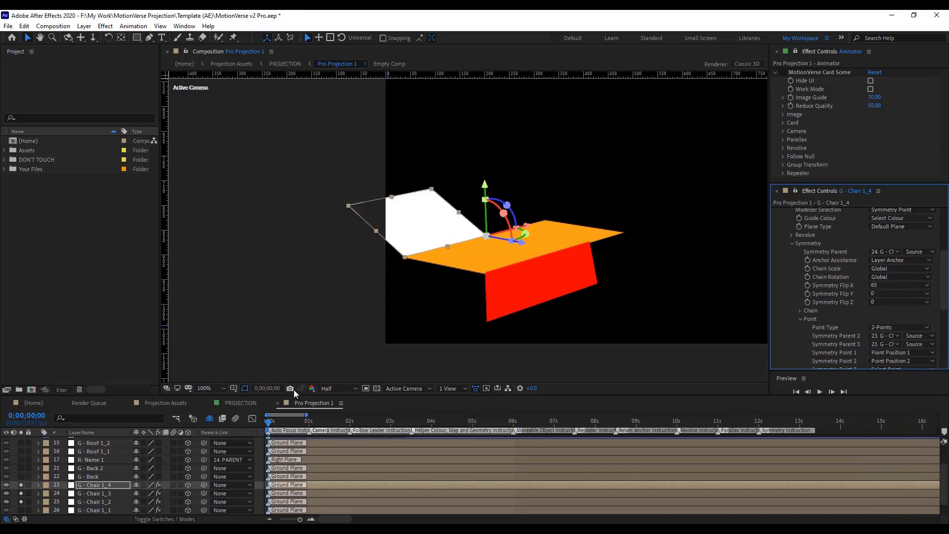
# Unsolo the three chair layers and compare the backrest card with the guide image
pyautogui.moveTo(21, 485); pyautogui.dragTo(23, 501)
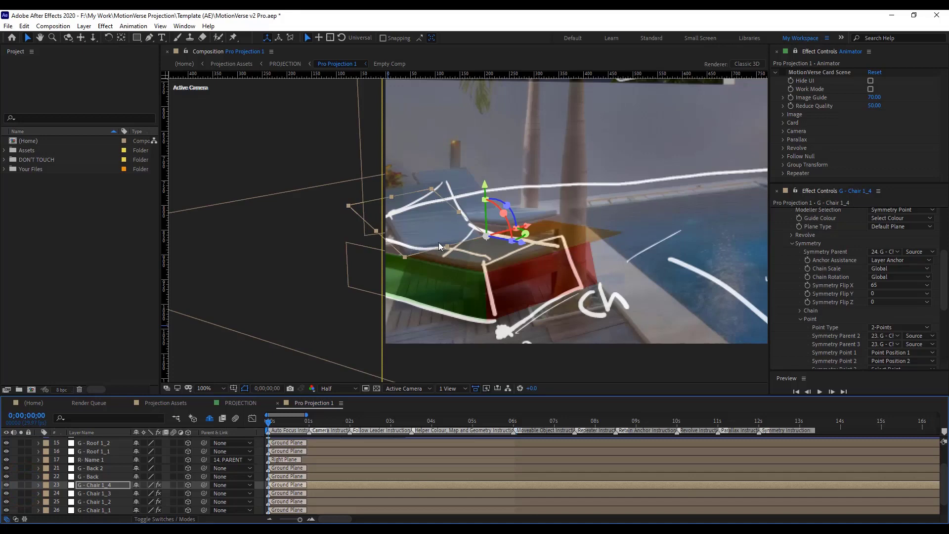
pyautogui.scroll(2, 450, 233)
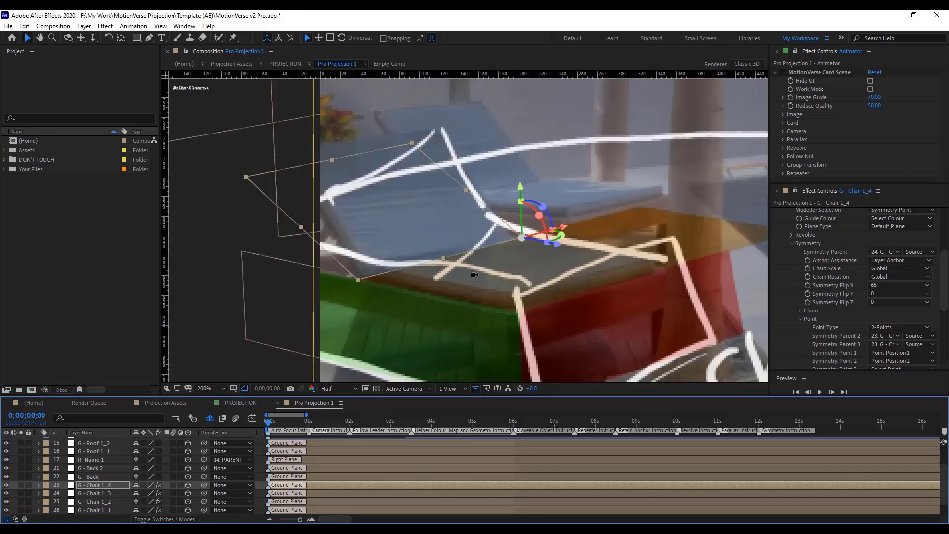
pyautogui.scroll(-3, 861, 319)
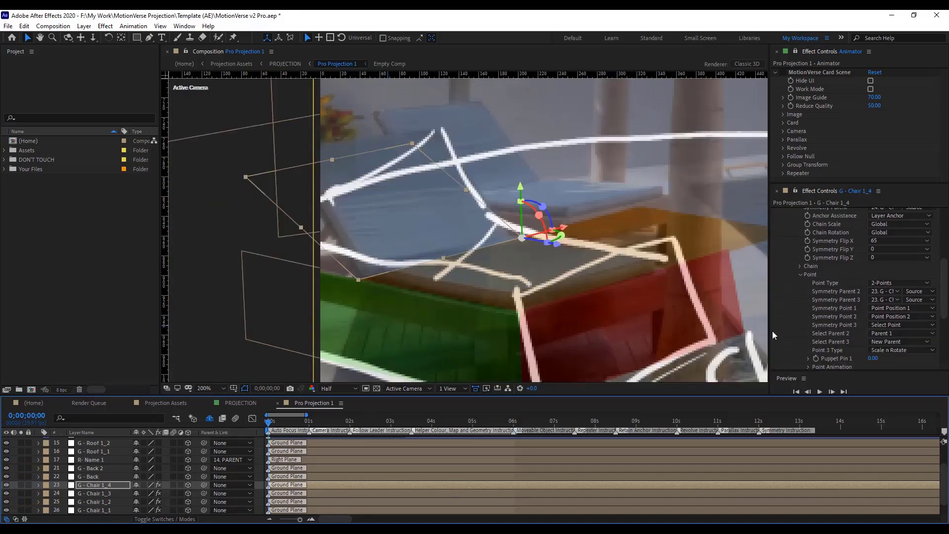
# Set the Symmetry Flip X of the G - Chair 1_4 backrest card to 45
pyautogui.scroll(3, 866, 330)
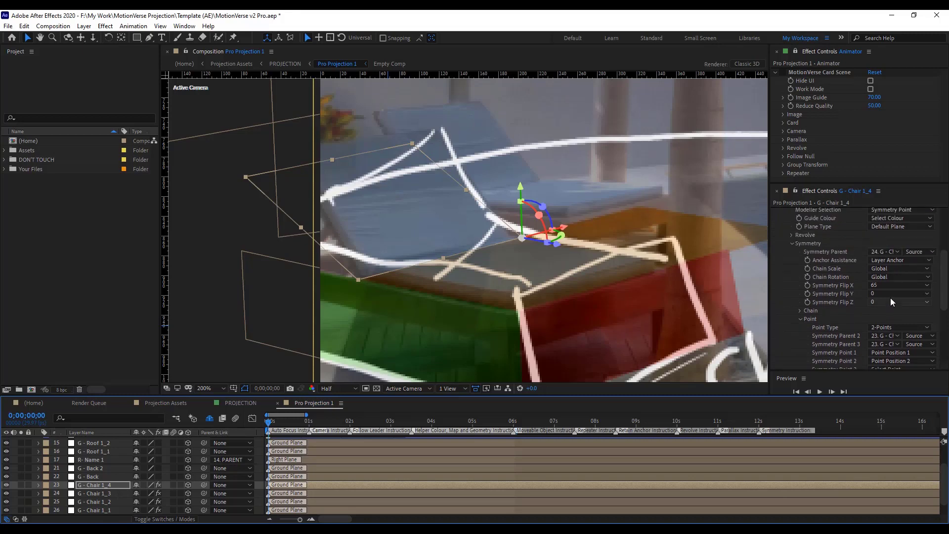
pyautogui.click(885, 286)
pyautogui.click(888, 426)
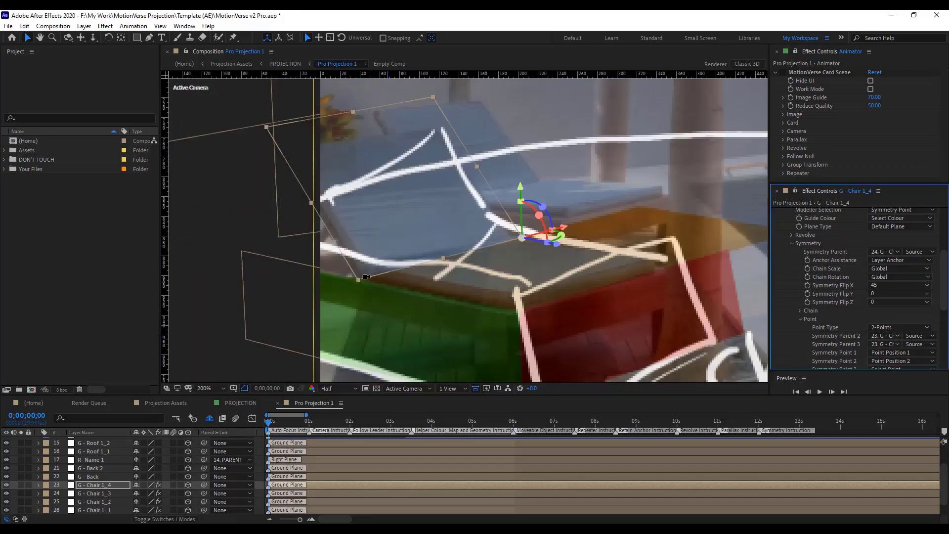
pyautogui.scroll(-2, 366, 277)
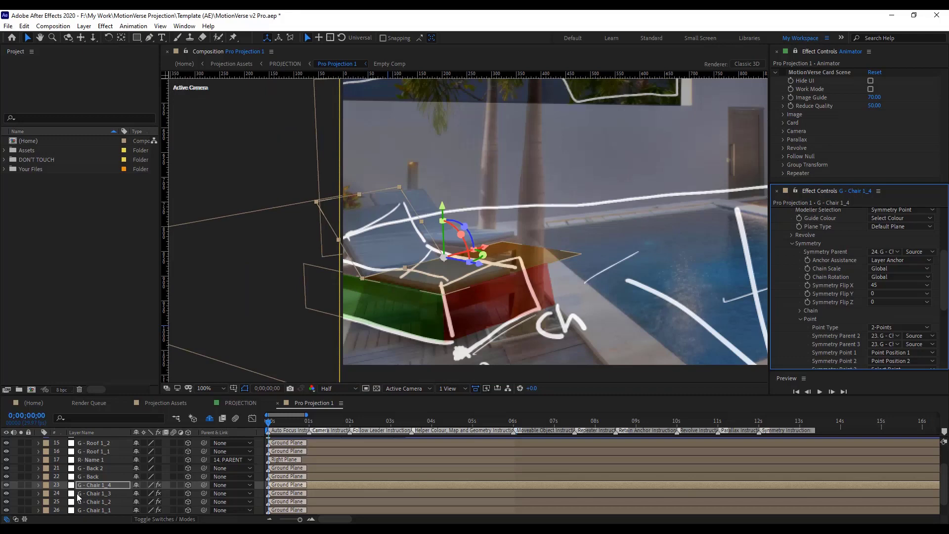
# Solo the four G - Chair 1 layers to inspect the chair model, unsolo them, and compare the backrest with the guide image
pyautogui.scroll(-1, 84, 496)
pyautogui.keyDown('shift'); pyautogui.click(94, 497); pyautogui.keyUp('shift')
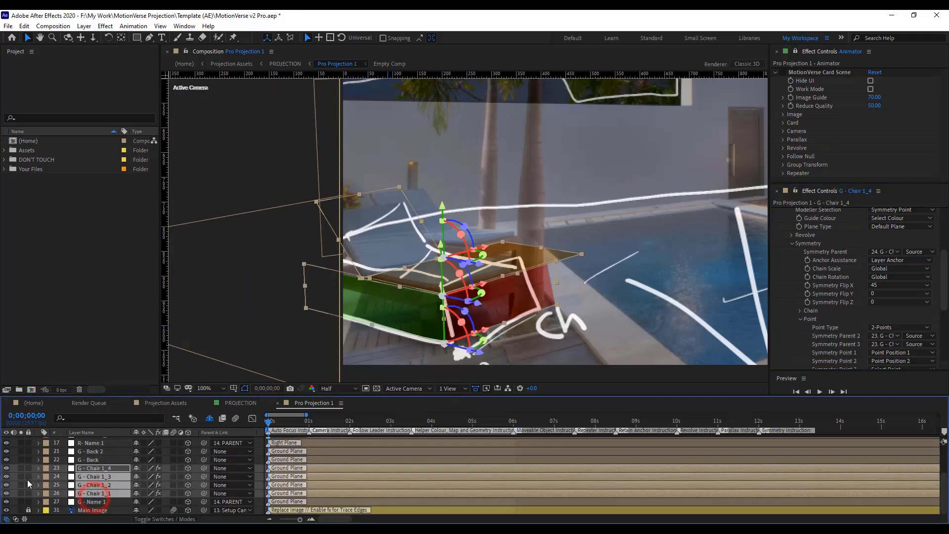
pyautogui.click(21, 468)
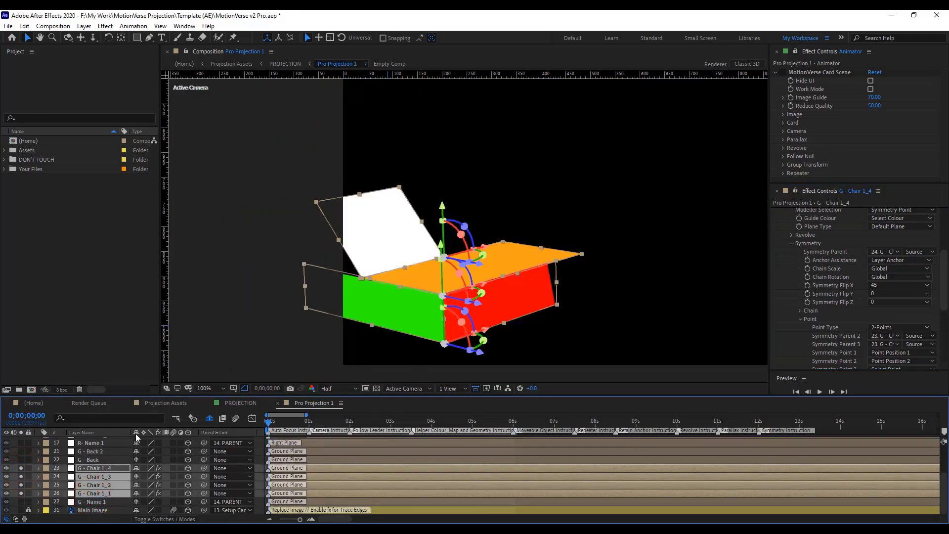
pyautogui.click(16, 455)
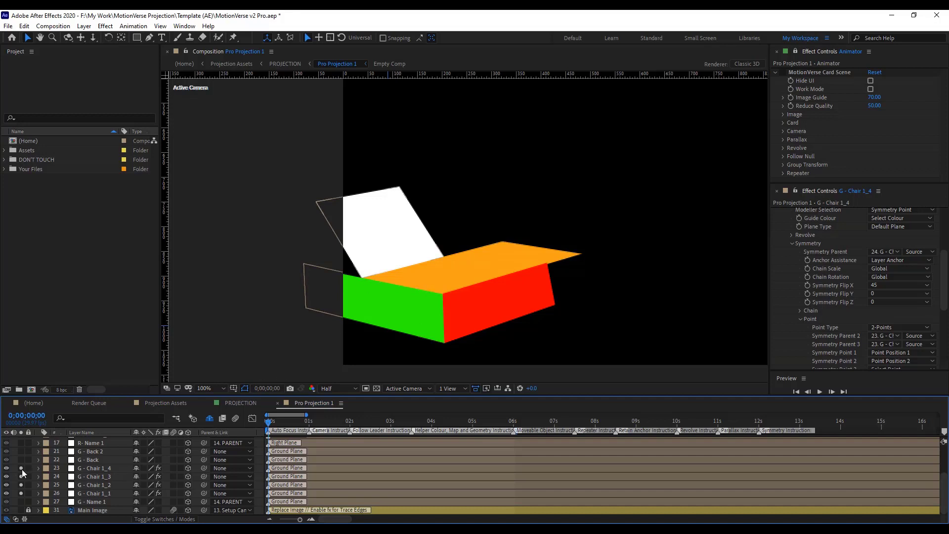
pyautogui.moveTo(21, 468); pyautogui.dragTo(20, 493)
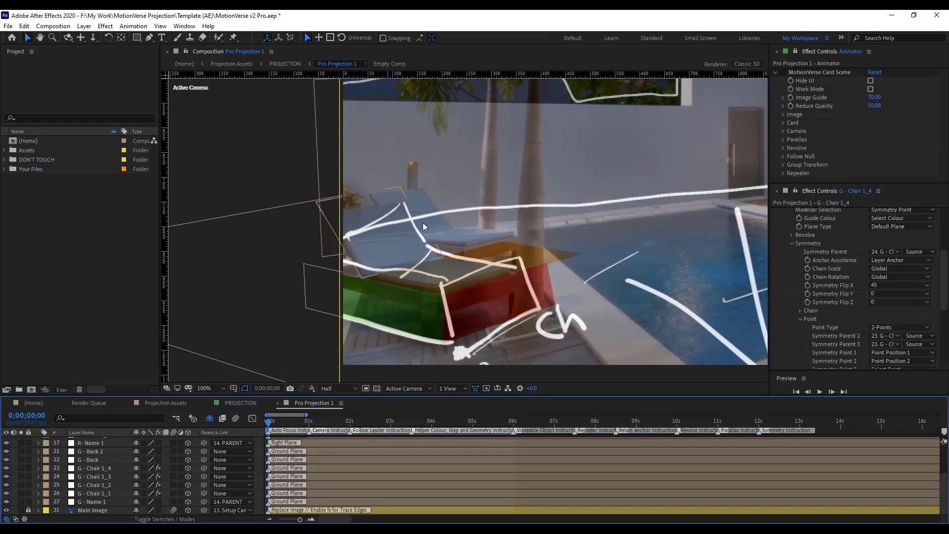
pyautogui.scroll(4, 377, 204)
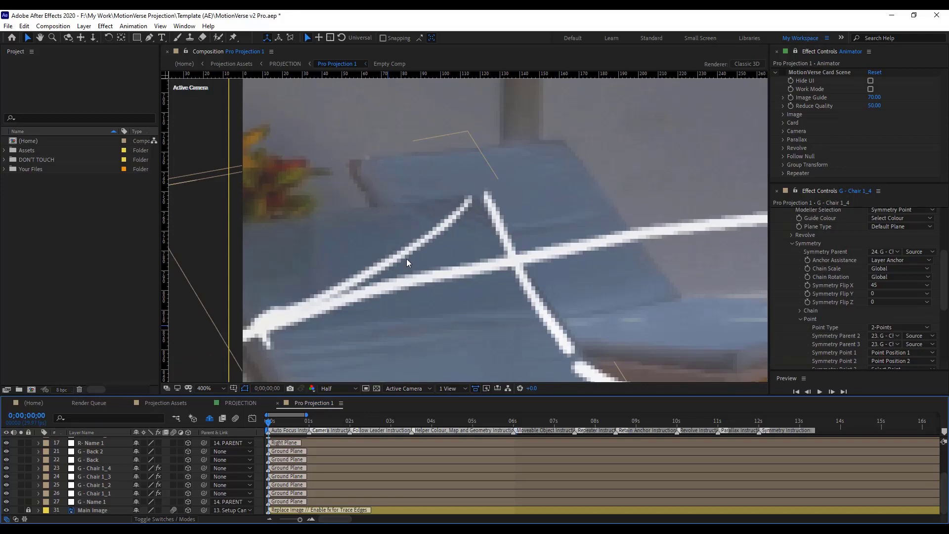
pyautogui.scroll(-2, 406, 259)
# Turn off the effects of layers G - Chair 1_1 to 1_4 and give them the Purple label
pyautogui.click(105, 468)
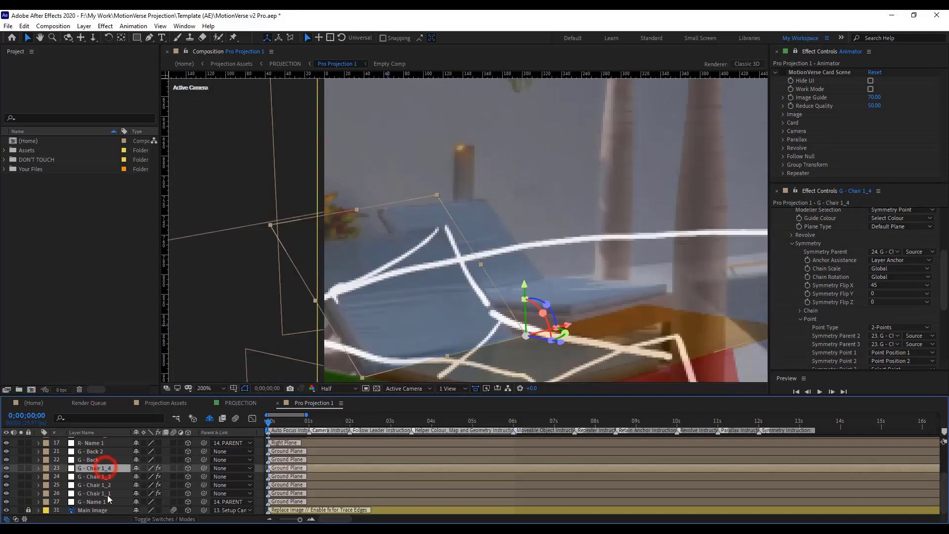
pyautogui.keyDown('shift'); pyautogui.click(108, 493); pyautogui.keyUp('shift')
pyautogui.click(158, 468)
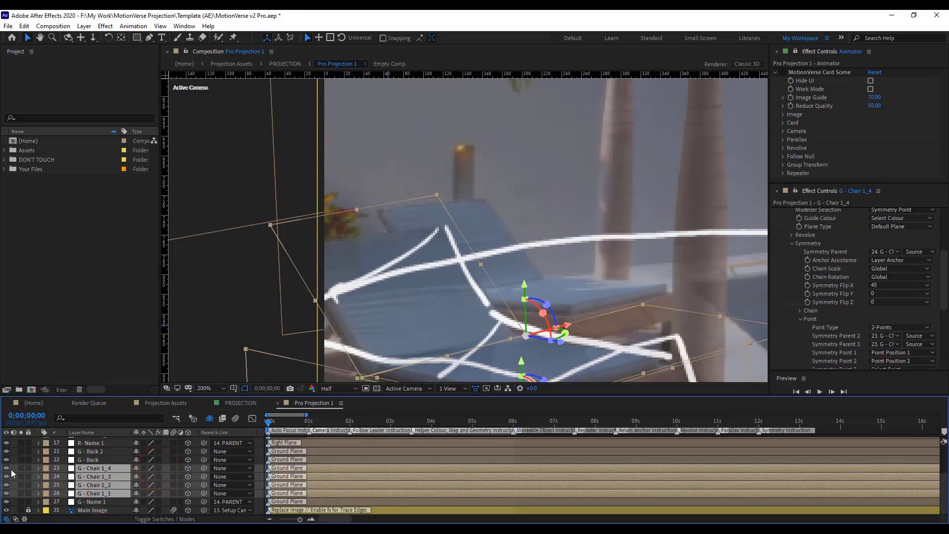
pyautogui.click(48, 470)
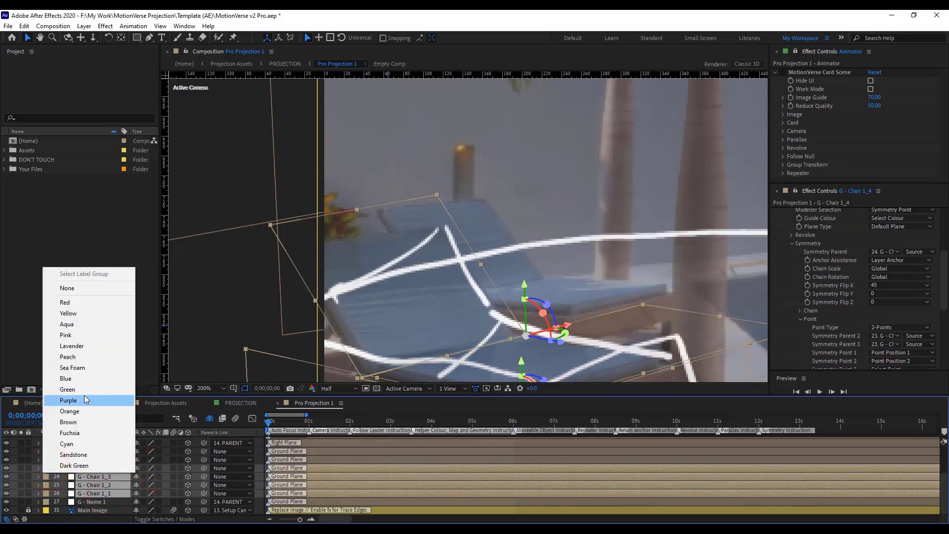
pyautogui.click(79, 400)
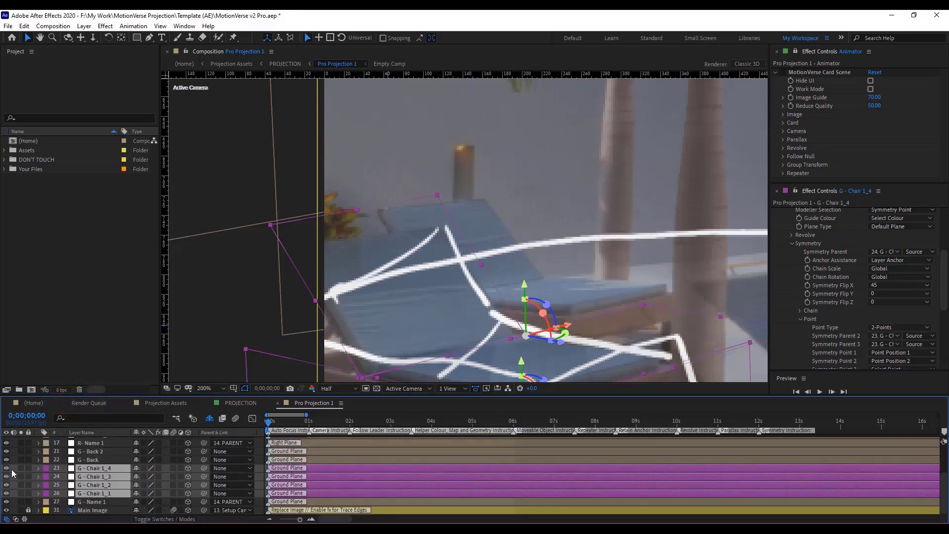
# Hide the four purple G - Chair 1 layers to uncover the guide image
pyautogui.moveTo(5, 468); pyautogui.dragTo(6, 493)
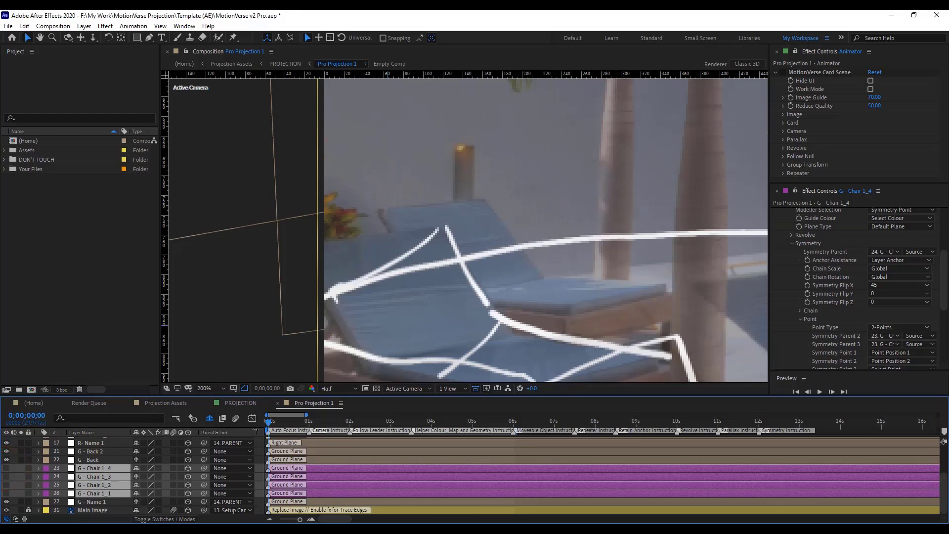
pyautogui.scroll(-2, 451, 313)
pyautogui.moveTo(536, 299); pyautogui.dragTo(411, 299)
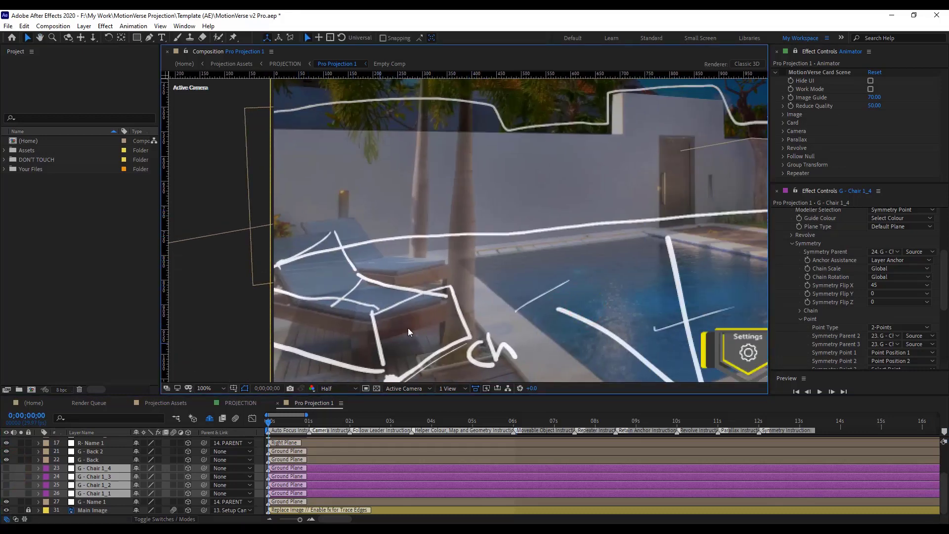
# Unlock the Main Image layer, replace its source with Chair 2/Edited.psd, and lock it again
pyautogui.click(29, 510)
pyautogui.click(81, 510)
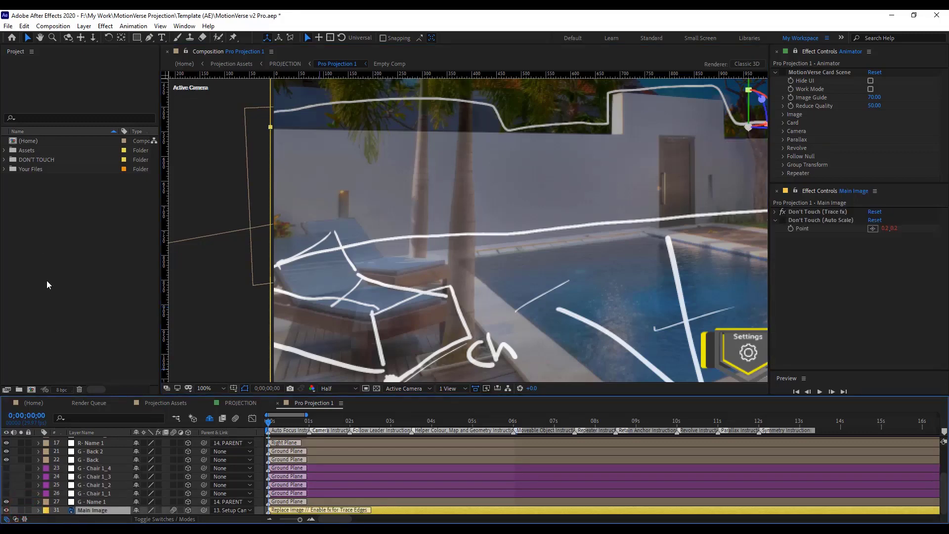
pyautogui.click(5, 168)
pyautogui.click(5, 169)
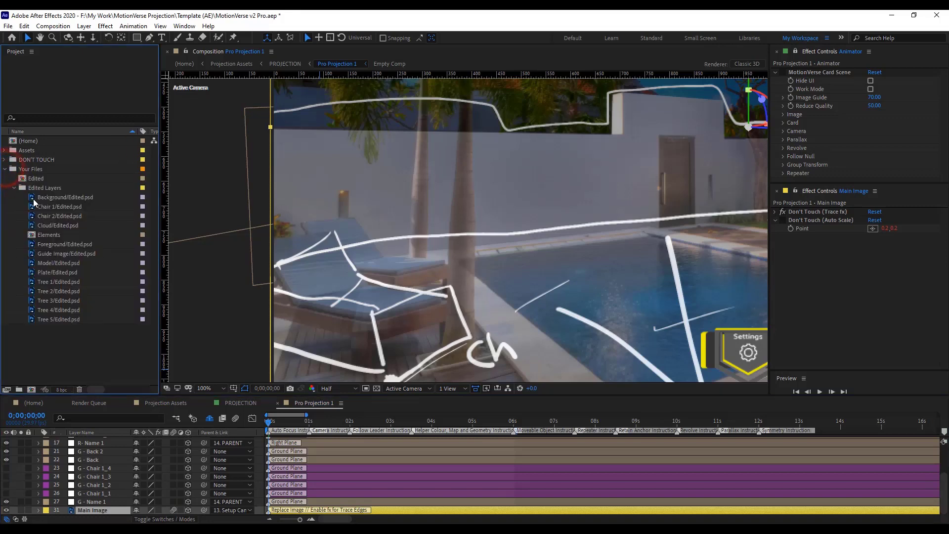
pyautogui.click(62, 215)
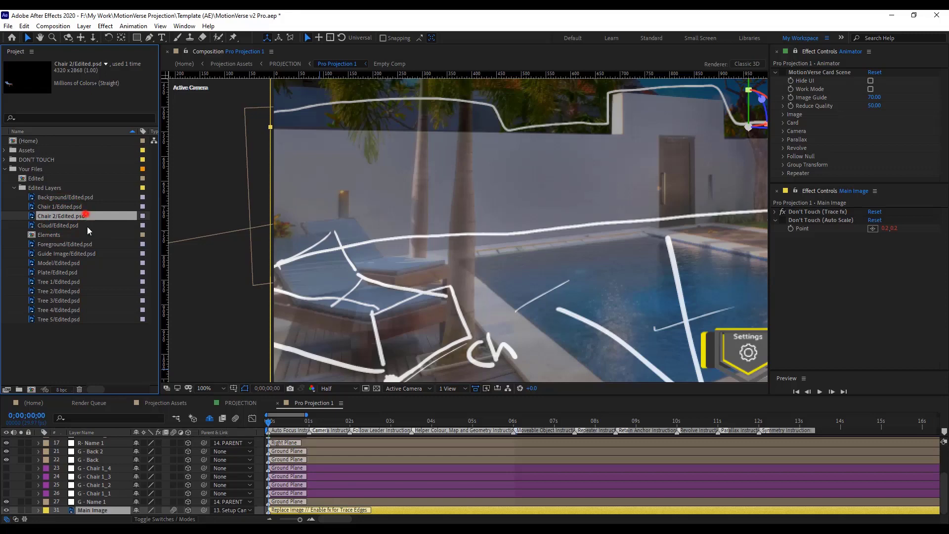
pyautogui.moveTo(87, 217); pyautogui.dragTo(99, 510)
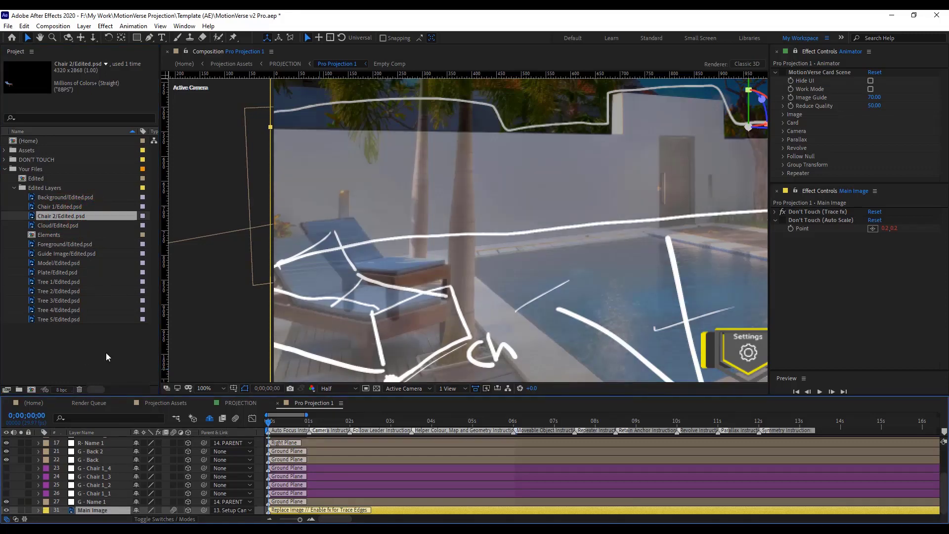
pyautogui.click(28, 510)
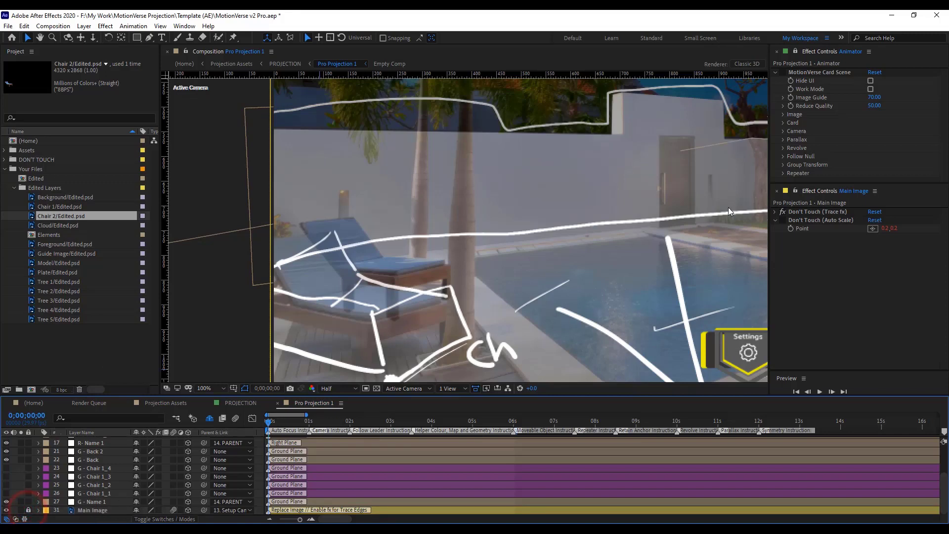
# Set the Image Guide of the MotionVerse Card Scene to 0 and look at the second chair
pyautogui.click(875, 98)
pyautogui.write('0')
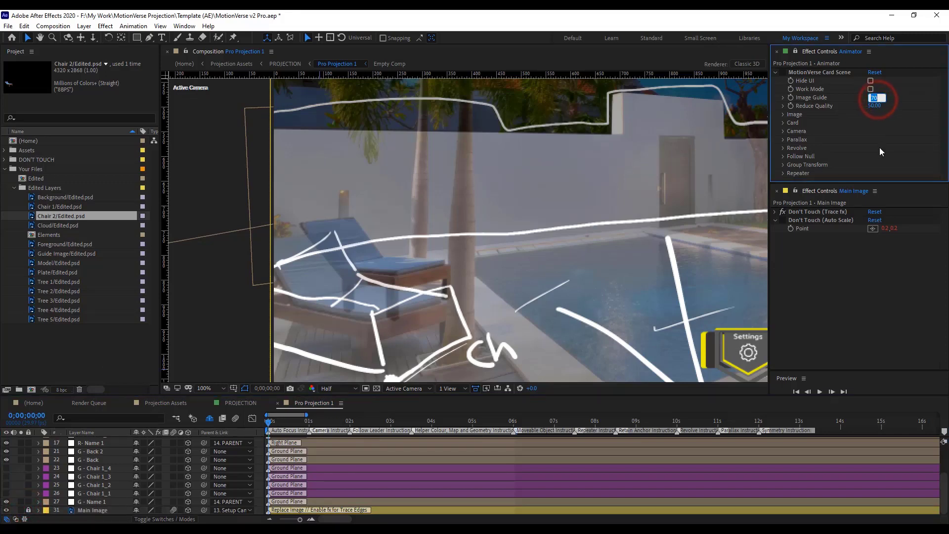
pyautogui.click(880, 151)
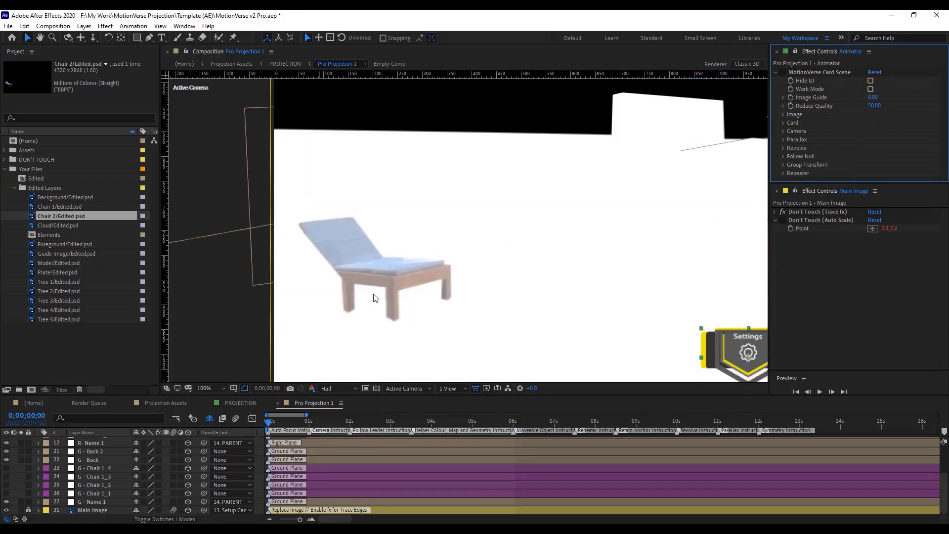
pyautogui.scroll(1, 373, 293)
pyautogui.scroll(-1, 374, 294)
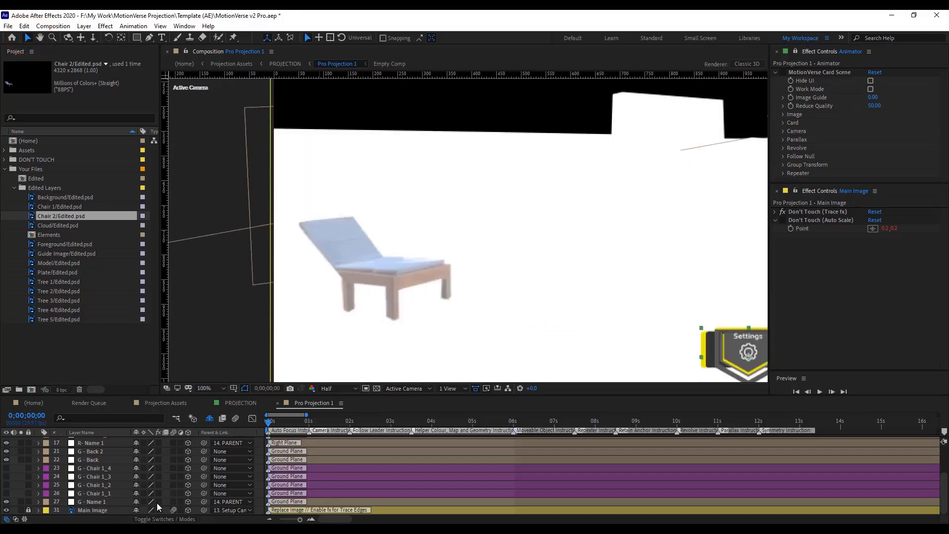
# Turn on the effects of the G - Name 1 ground layer
pyautogui.click(157, 502)
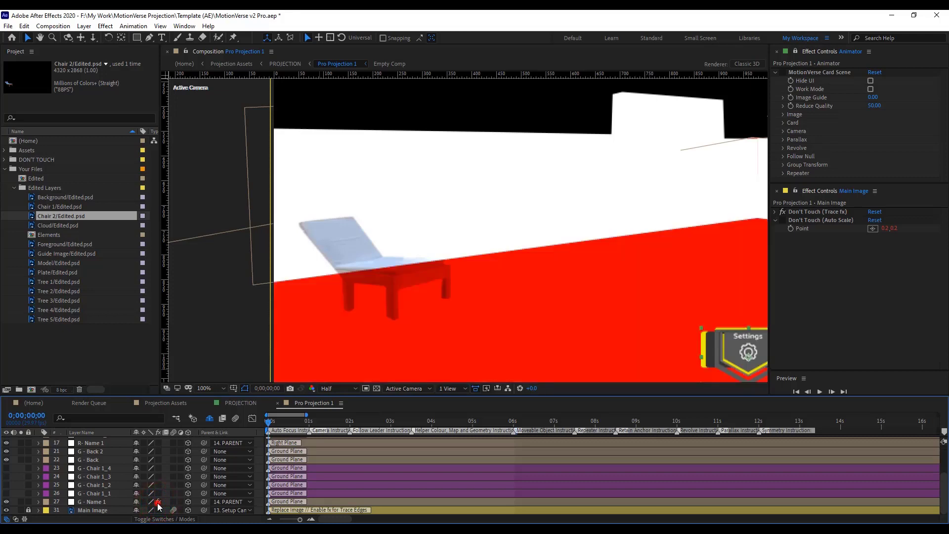
pyautogui.click(157, 502)
pyautogui.click(158, 502)
pyautogui.scroll(2, 401, 300)
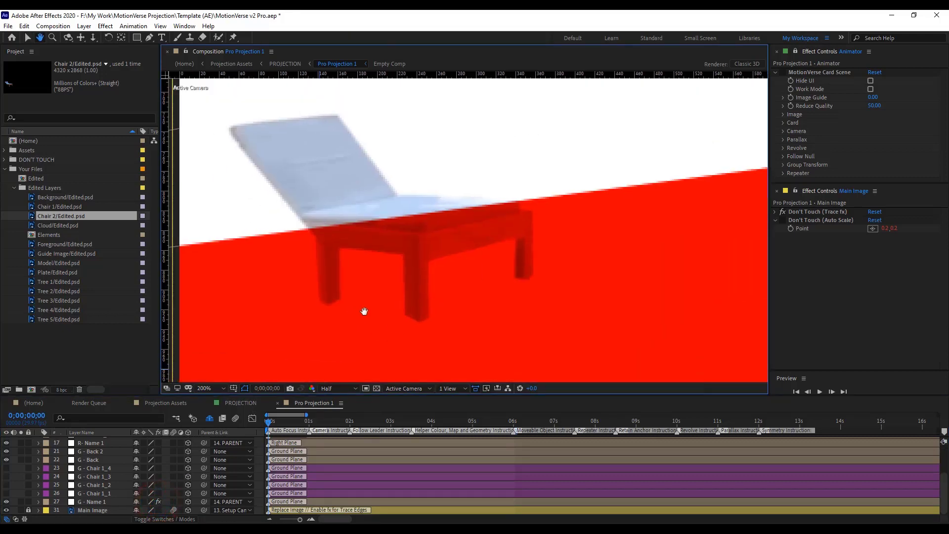
# Place Point Position 4 of G - Name 1 at the base of the second chair's nearest leg
pyautogui.click(27, 38)
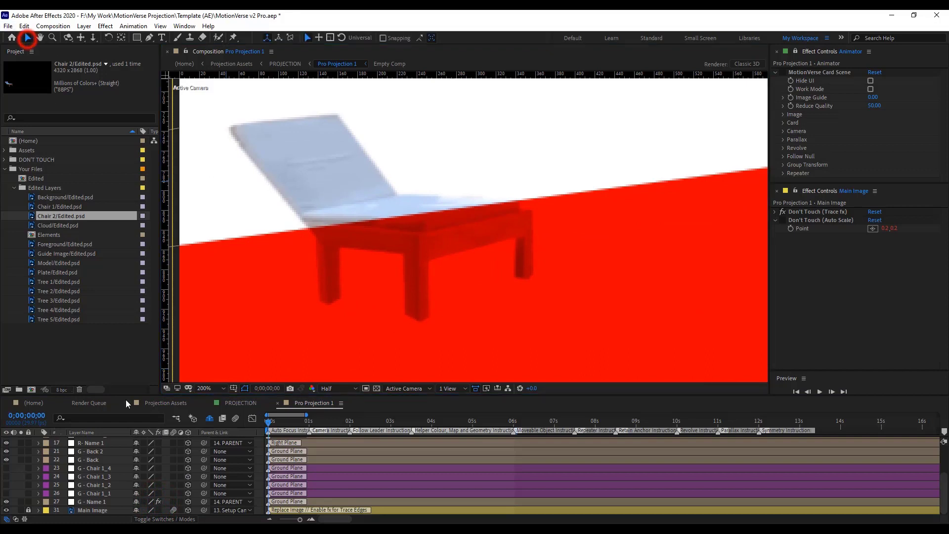
pyautogui.click(89, 502)
pyautogui.scroll(-3, 882, 319)
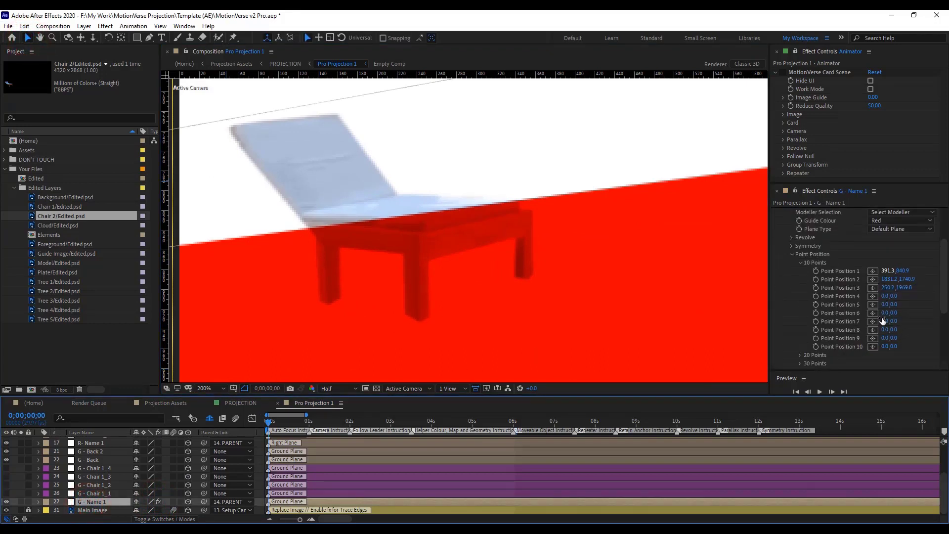
pyautogui.click(873, 296)
pyautogui.click(419, 321)
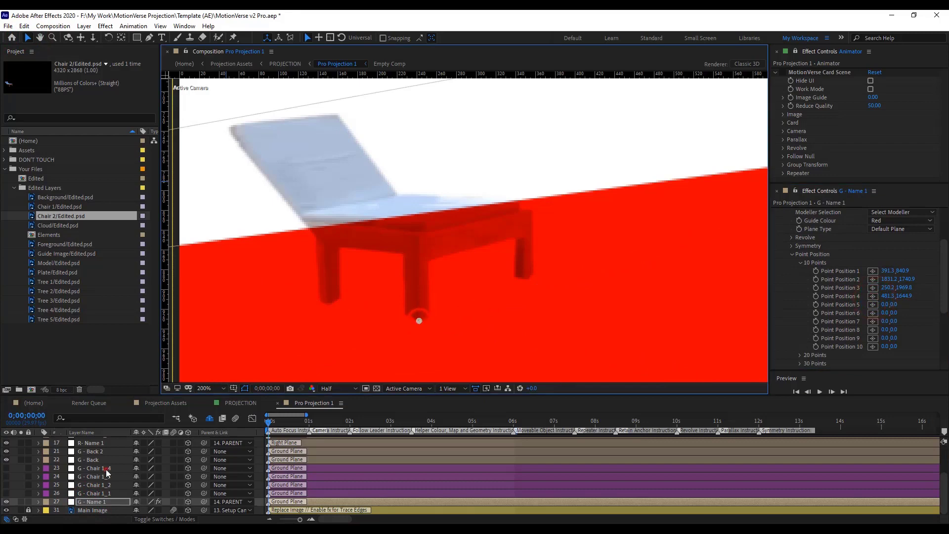
# Duplicate the G - Chair 1_4 layer and make the copy visible
pyautogui.click(107, 469)
pyautogui.hotkey('ctrl', 'd')
pyautogui.click(6, 468)
pyautogui.click(107, 468)
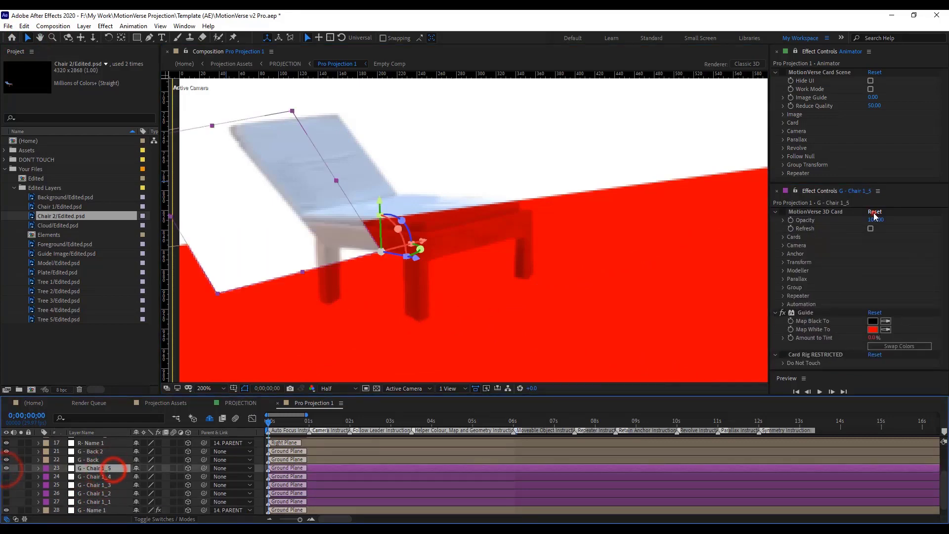
# Reset the MotionVerse 3D Card effect on G - Chair 1_5, and set Modeller Selection to Symmetry Point and Guide Colour to Yellow
pyautogui.click(874, 211)
pyautogui.click(783, 270)
pyautogui.click(900, 284)
pyautogui.click(880, 328)
pyautogui.click(858, 313)
pyautogui.click(890, 286)
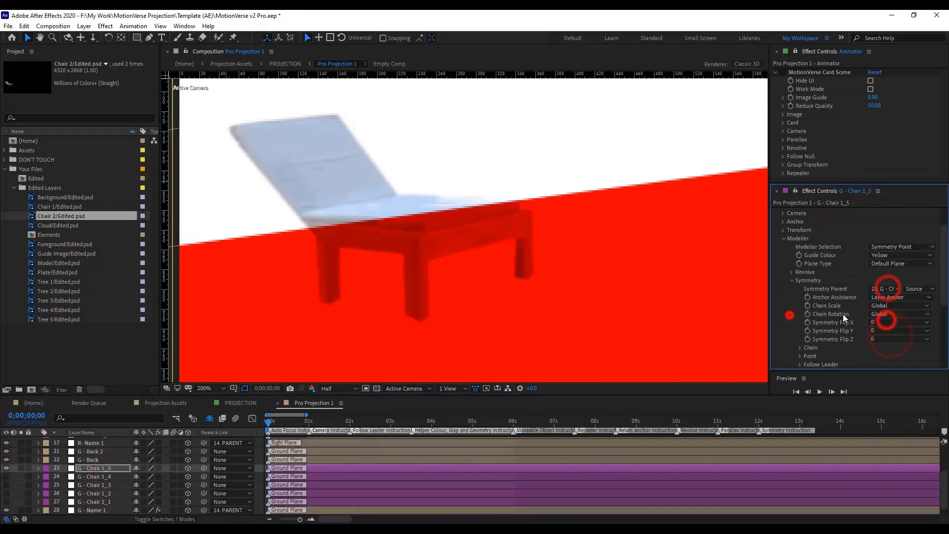
# Set the Symmetry Parent of G - Chair 1_5 to G - Name 1 and Symmetry Point 1 to Point Position 4
pyautogui.click(882, 267)
pyautogui.click(825, 453)
pyautogui.scroll(-3, 810, 306)
pyautogui.click(801, 291)
pyautogui.scroll(-1, 811, 292)
pyautogui.click(888, 306)
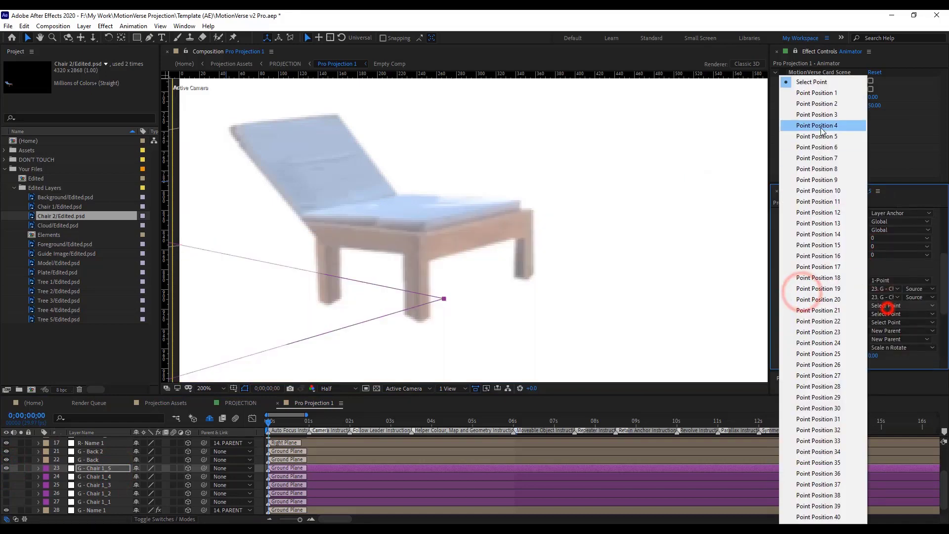
pyautogui.click(820, 126)
# Turn on the effects of G - Chair 1_5 and set its Symmetry Flip X to -90
pyautogui.click(95, 509)
pyautogui.click(86, 468)
pyautogui.press(',')
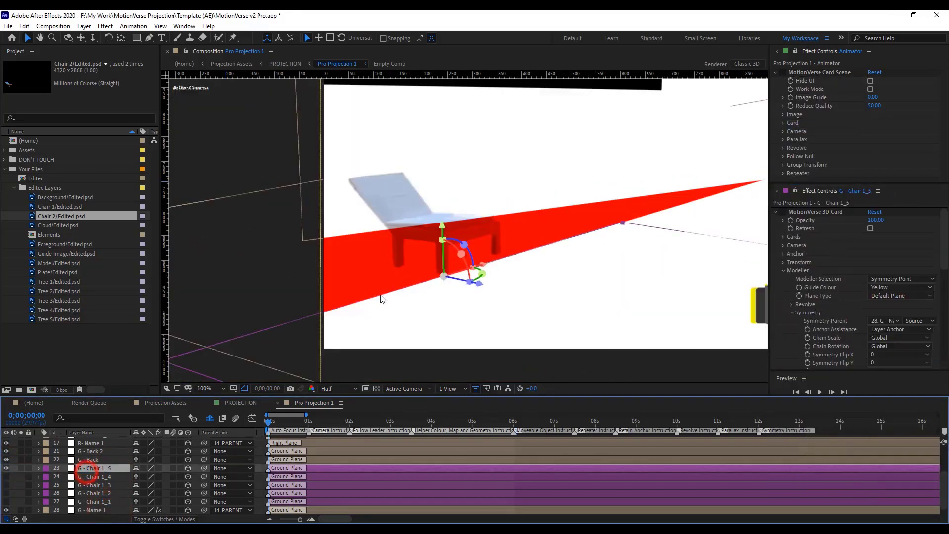
pyautogui.click(158, 468)
pyautogui.scroll(-3, 795, 291)
pyautogui.click(794, 292)
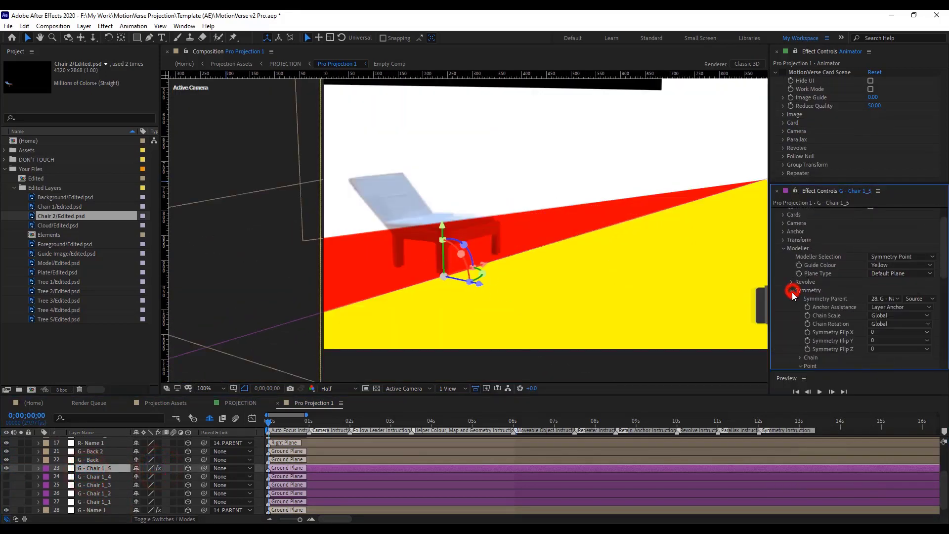
pyautogui.click(889, 254)
pyautogui.click(890, 319)
# Set the yellow card's Anchor Point X to AP Right and its Symmetry Flip Y to -90
pyautogui.scroll(5, 818, 284)
pyautogui.click(784, 253)
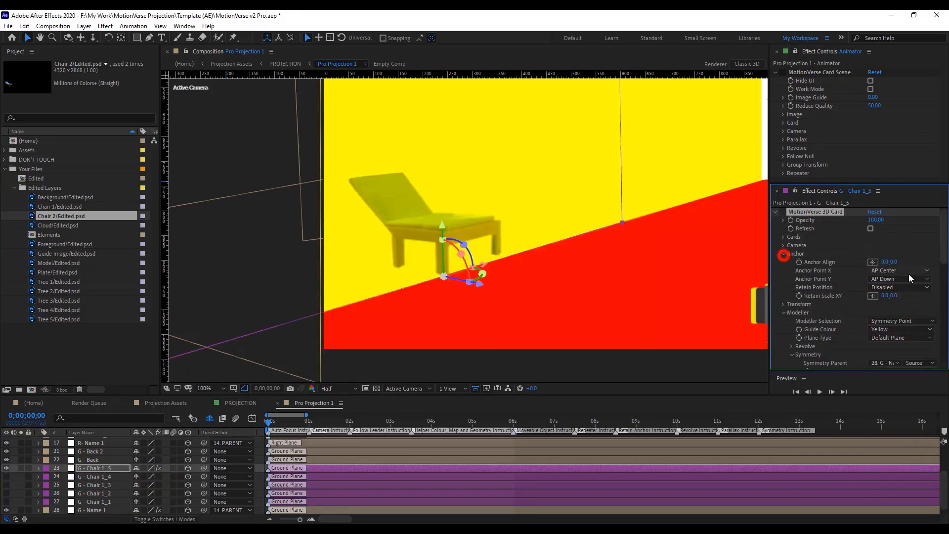
pyautogui.scroll(-3, 862, 320)
pyautogui.click(889, 337)
pyautogui.click(879, 178)
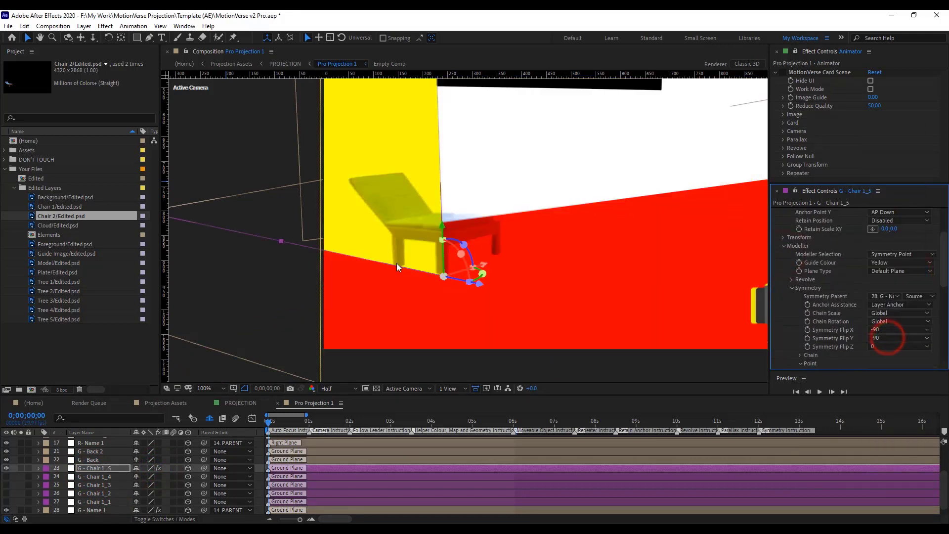
# Set the Balance Scale of G - Chair 1_5 to -240, -200 so the yellow card is reduced in both directions
pyautogui.press(',')
pyautogui.scroll(2, 790, 288)
pyautogui.click(784, 290)
pyautogui.click(784, 263)
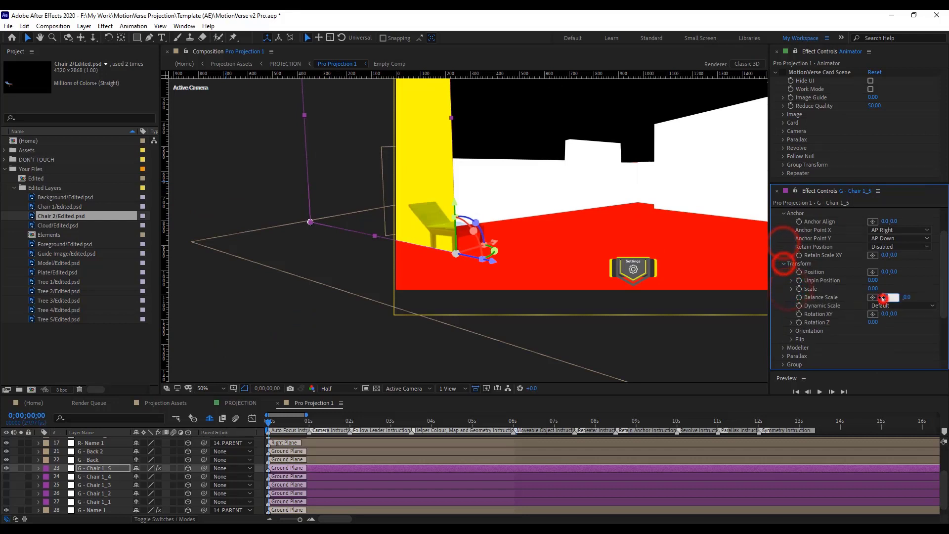
pyautogui.click(890, 297)
pyautogui.click(271, 420)
pyautogui.press('s')
pyautogui.click(116, 468)
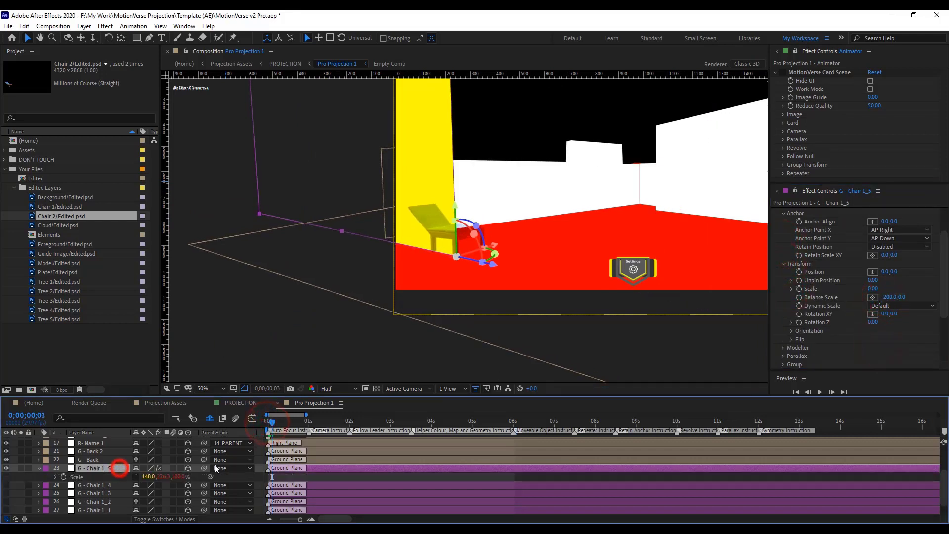
pyautogui.click(902, 295)
pyautogui.write('-200')
pyautogui.press('Return')
pyautogui.click(888, 343)
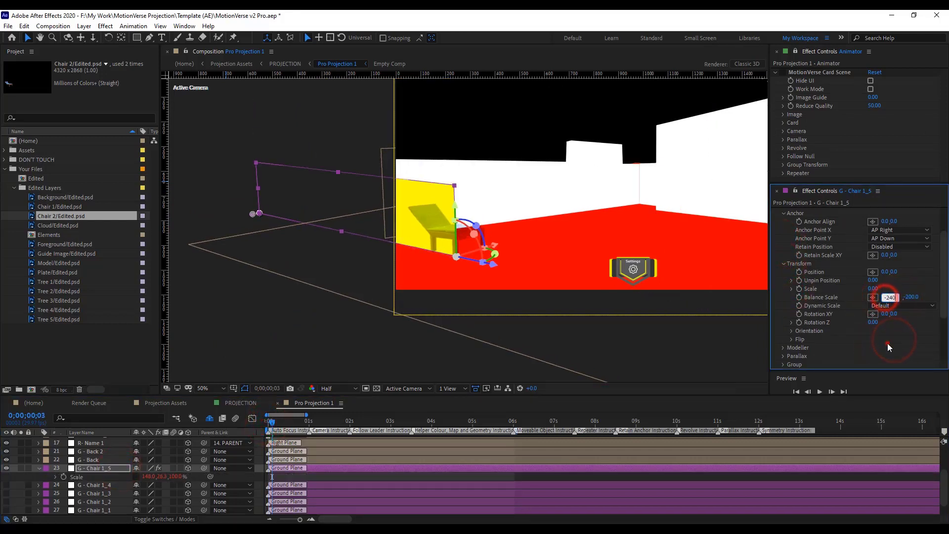
pyautogui.click(267, 422)
pyautogui.scroll(4, 441, 297)
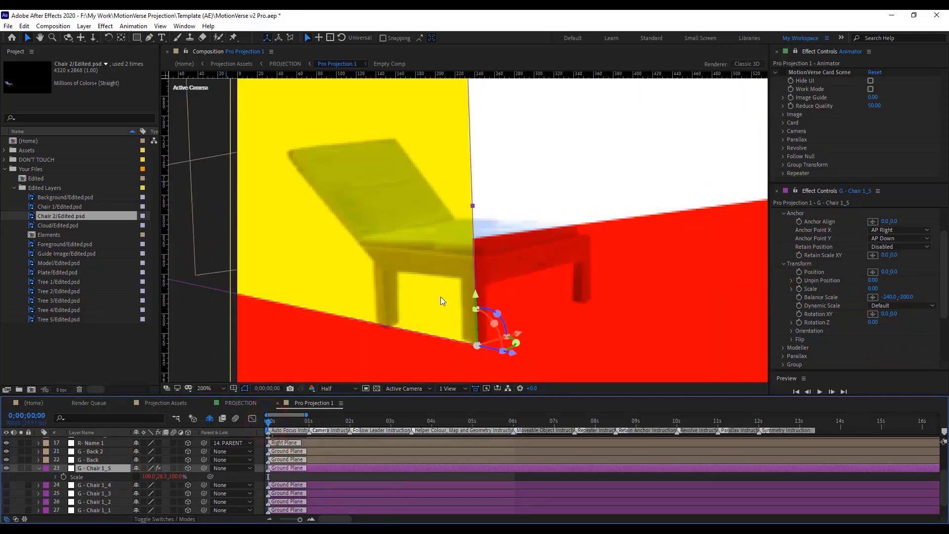
# Duplicate G - Chair 1_5 and reset the MotionVerse 3D Card effect on the copy
pyautogui.scroll(-2, 162, 502)
pyautogui.click(156, 501)
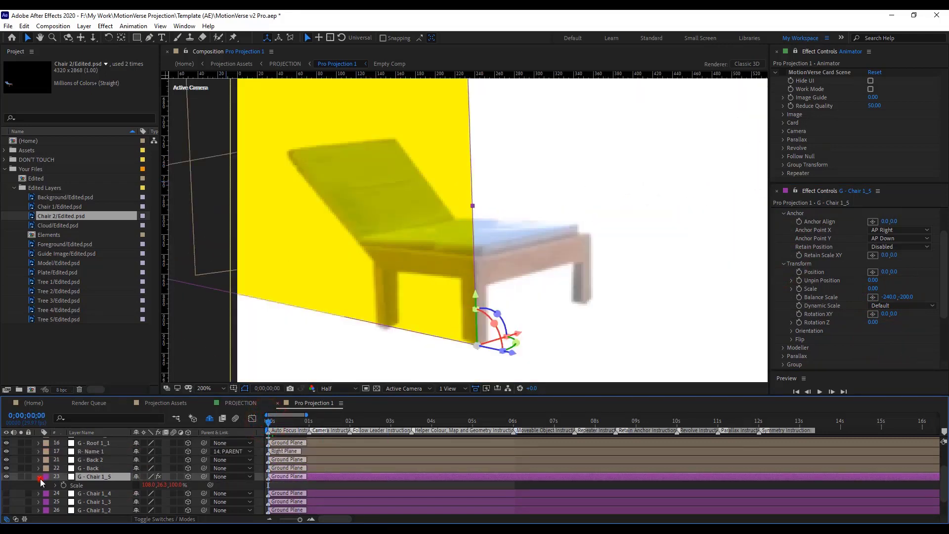
pyautogui.click(39, 477)
pyautogui.click(86, 478)
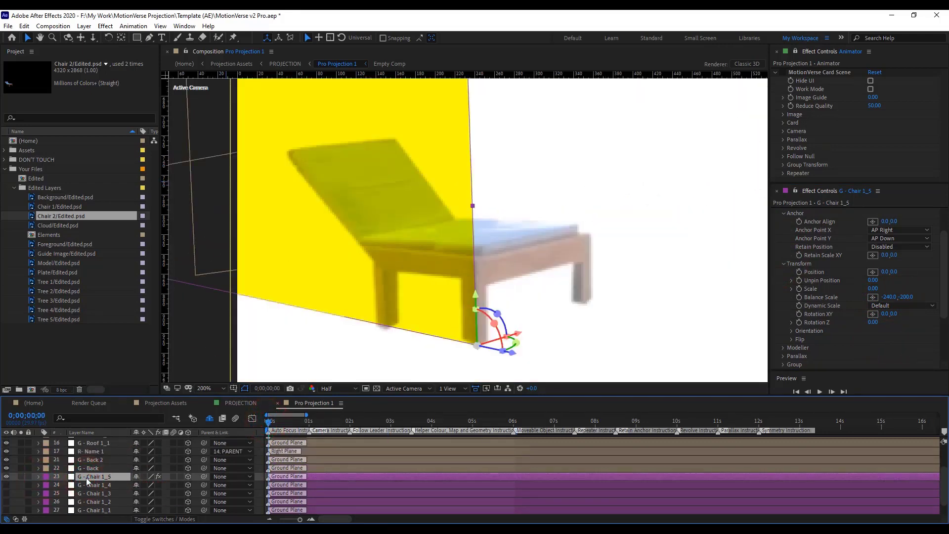
pyautogui.hotkey('ctrl', 'd')
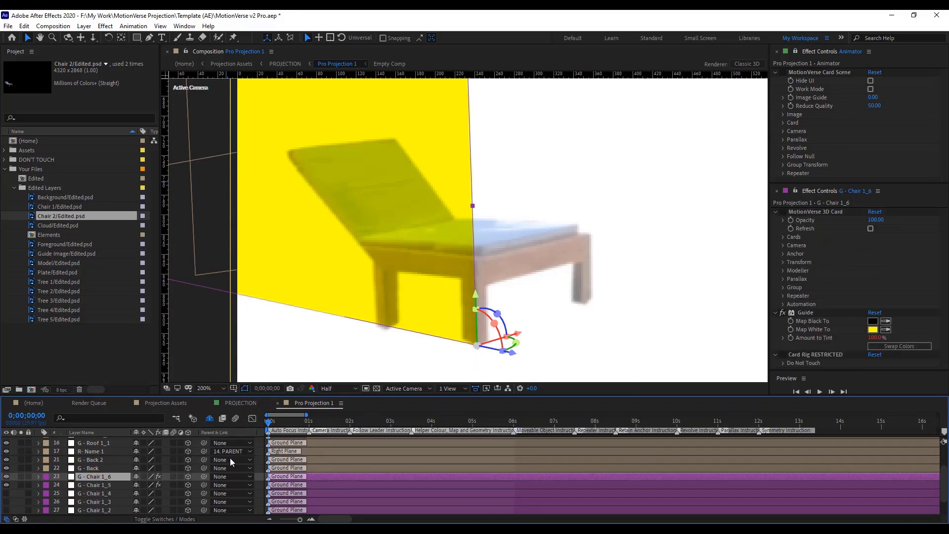
pyautogui.click(875, 212)
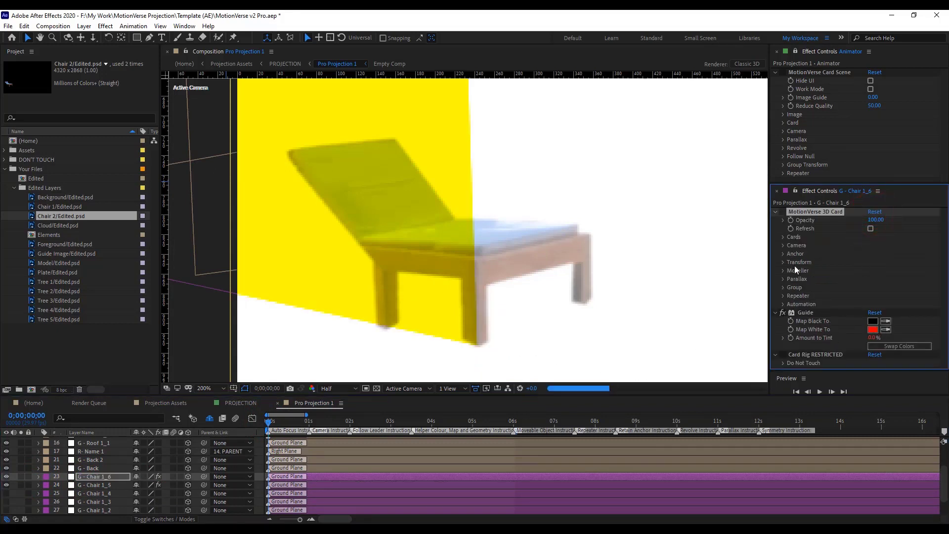
# Set the Modeller Selection of G - Chair 1_6 to Symmetry Chain and its Guide Colour to Orange
pyautogui.click(781, 271)
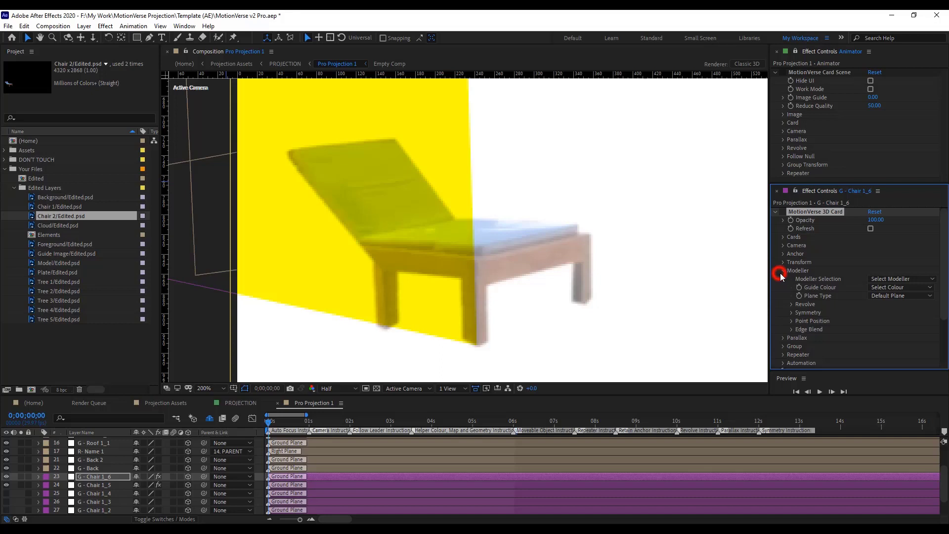
pyautogui.click(889, 278)
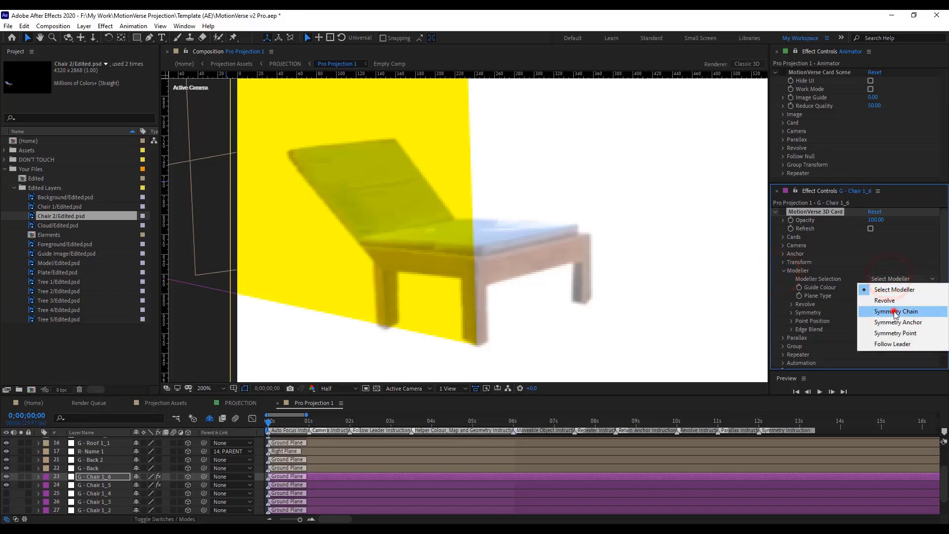
pyautogui.click(896, 311)
pyautogui.click(899, 287)
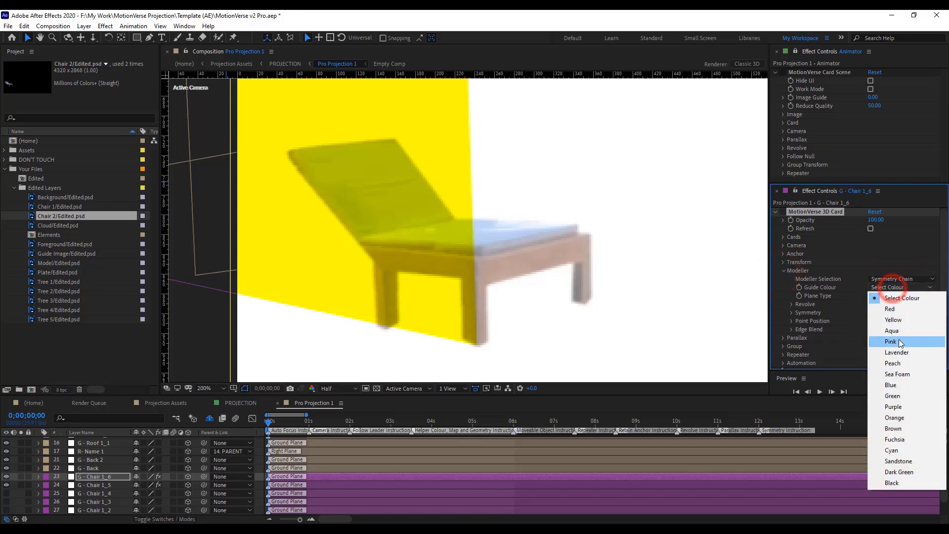
pyautogui.click(904, 418)
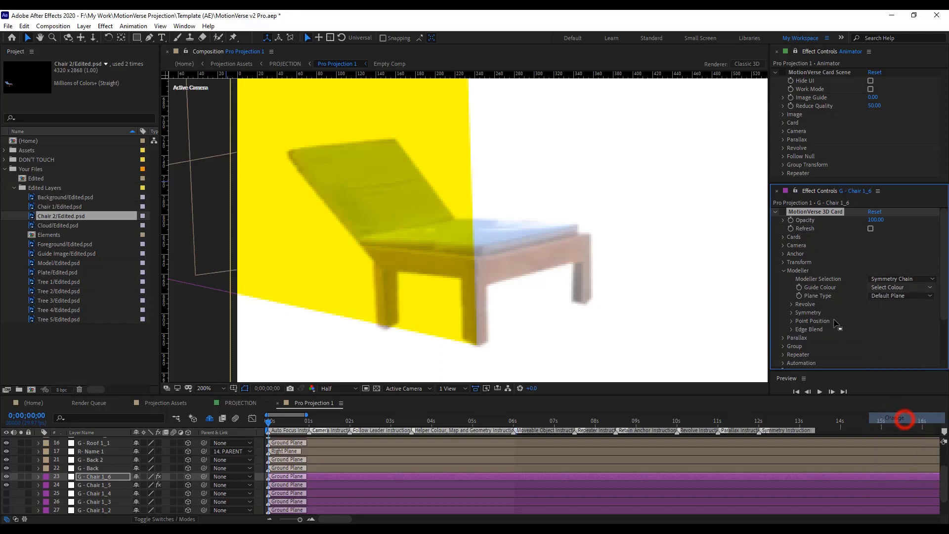
# Set the Symmetry Parent of G - Chair 1_6 to G - Chair 1_5
pyautogui.click(791, 313)
pyautogui.scroll(-1, 816, 305)
pyautogui.scroll(-1, 817, 305)
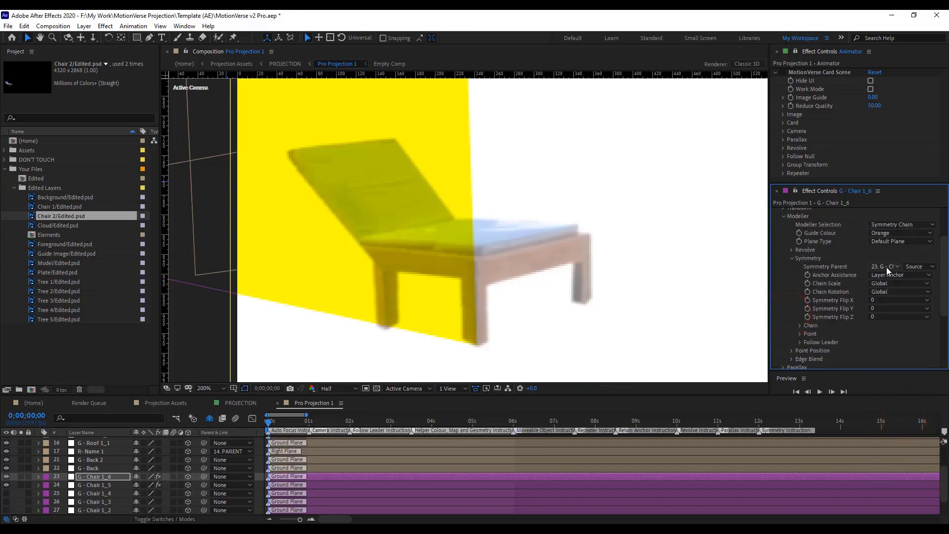
pyautogui.click(886, 267)
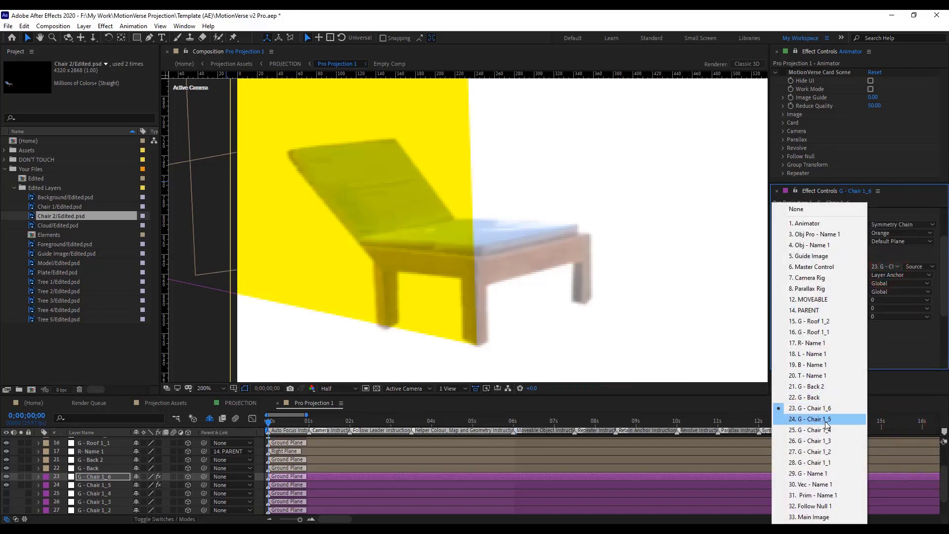
pyautogui.click(847, 419)
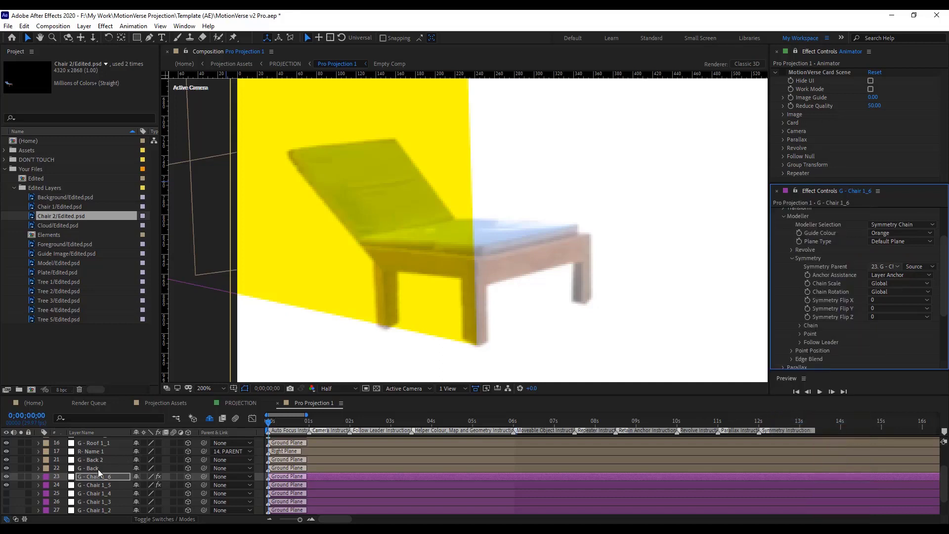
# Rename G - Chair 1_5 to G - Chair 2_1 and G - Chair 1_6 to G - Chair 2_2
pyautogui.click(106, 485)
pyautogui.press('Return')
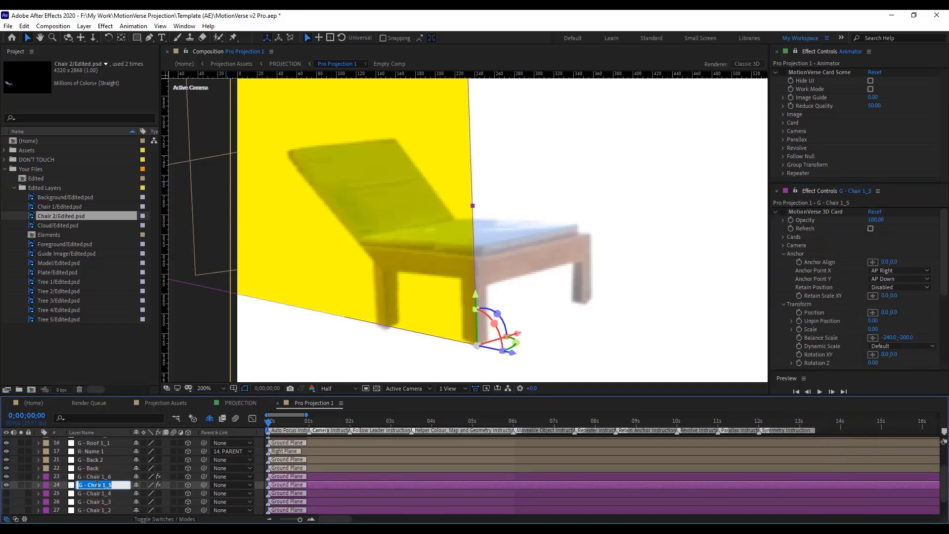
pyautogui.write('2')
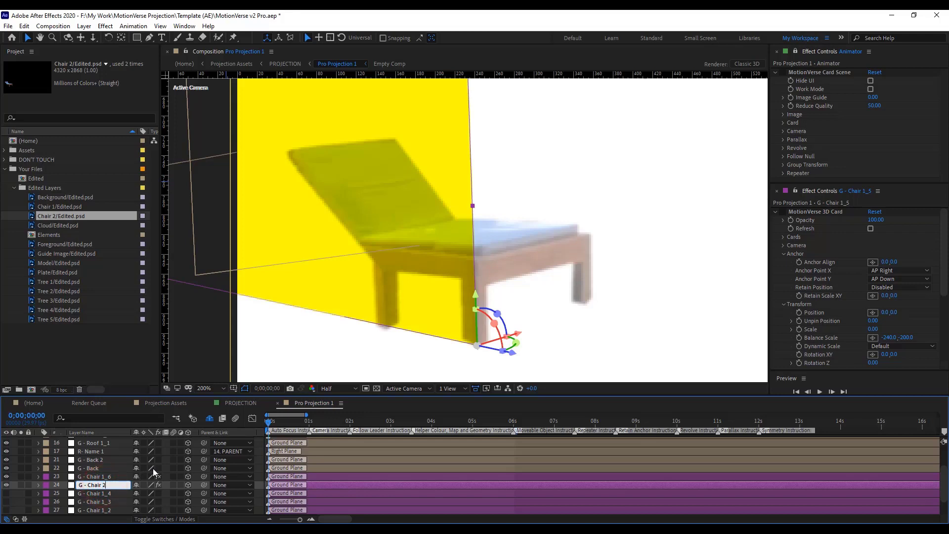
pyautogui.write('_1')
pyautogui.click(105, 476)
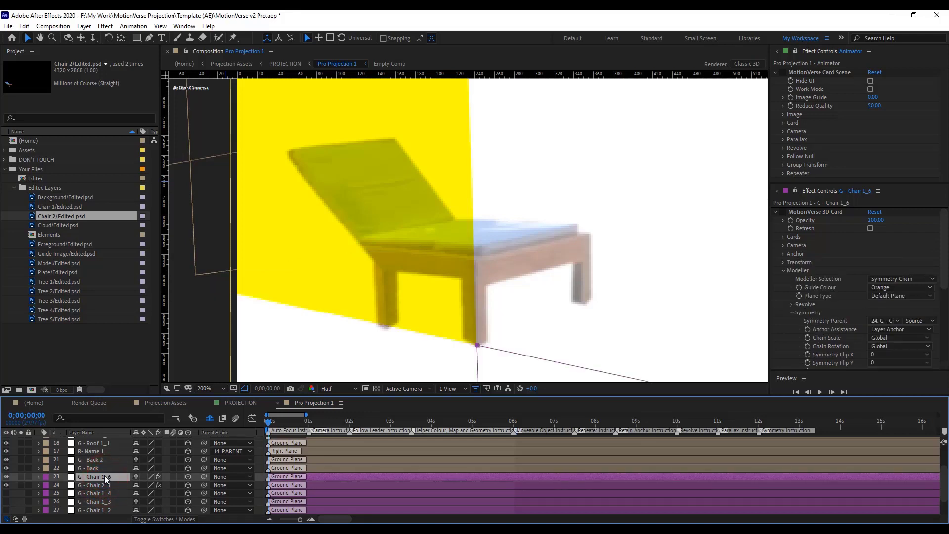
pyautogui.press('Return')
pyautogui.moveTo(104, 476); pyautogui.dragTo(133, 475)
pyautogui.click(107, 476)
# Set the Anchor Point X of G - Chair 2_2 to the card's left edge
pyautogui.scroll(-2, 850, 306)
pyautogui.scroll(-2, 850, 306)
pyautogui.press(',')
pyautogui.press(',')
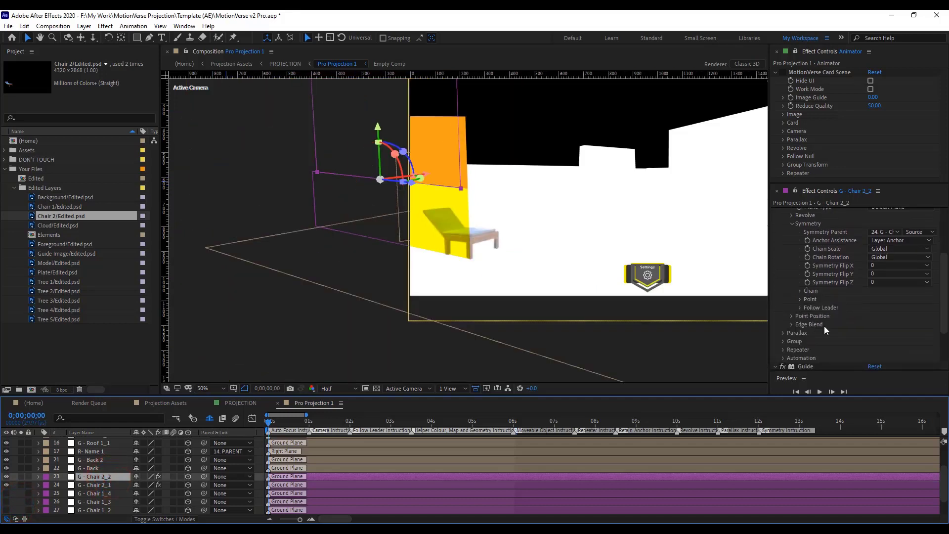
pyautogui.click(800, 291)
pyautogui.scroll(-1, 850, 311)
pyautogui.click(892, 285)
pyautogui.click(844, 339)
pyautogui.scroll(5, 841, 326)
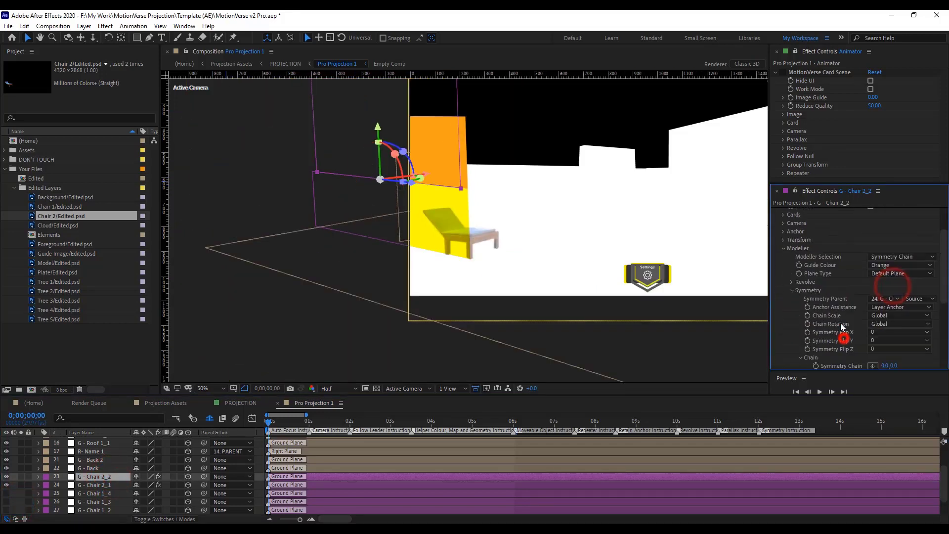
pyautogui.click(784, 256)
pyautogui.click(894, 271)
pyautogui.click(893, 302)
pyautogui.click(783, 255)
pyautogui.scroll(-3, 878, 328)
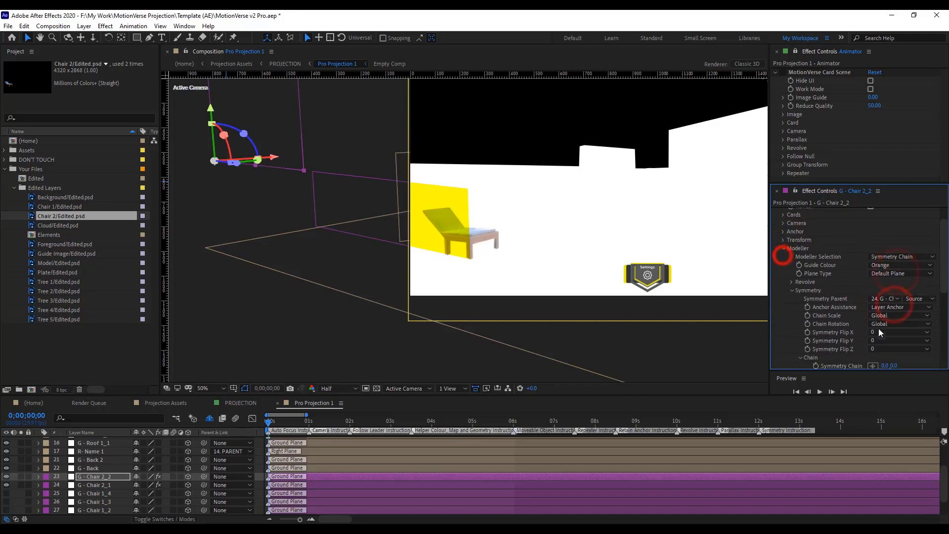
# Set the Symmetry Face of G - Chair 2_2 to Right and its Symmetry Chain to 0, -1
pyautogui.click(897, 330)
pyautogui.click(900, 361)
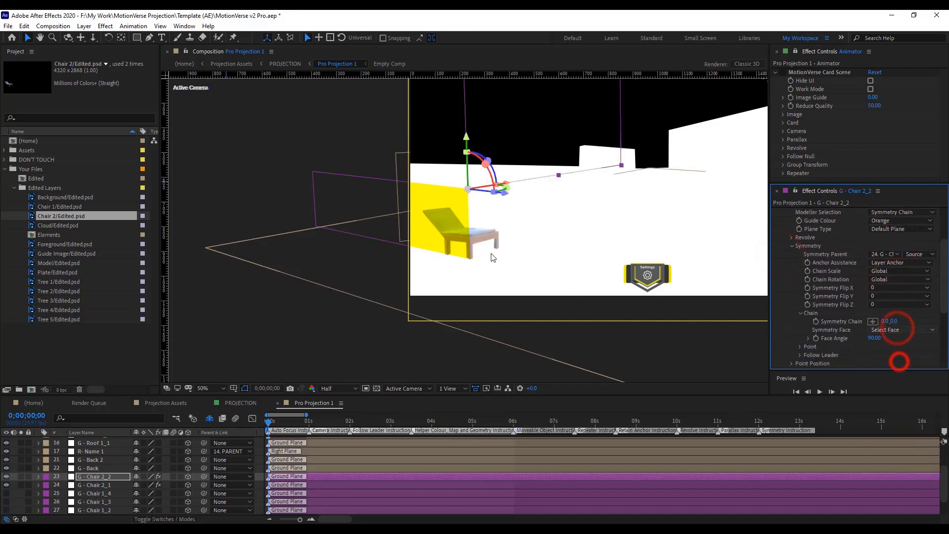
pyautogui.click(894, 322)
pyautogui.write('-1')
pyautogui.press('Return')
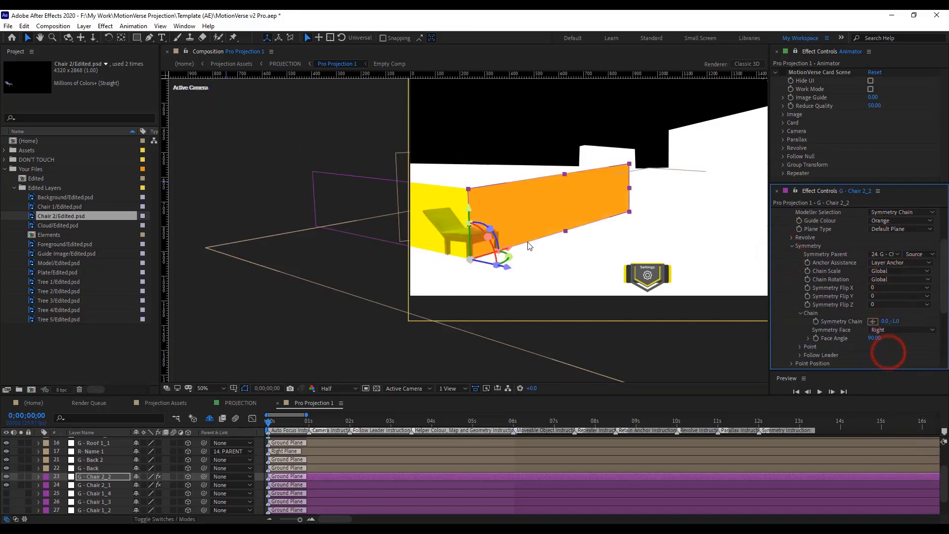
pyautogui.scroll(4, 438, 225)
pyautogui.scroll(-1, 333, 226)
pyautogui.scroll(1, 349, 188)
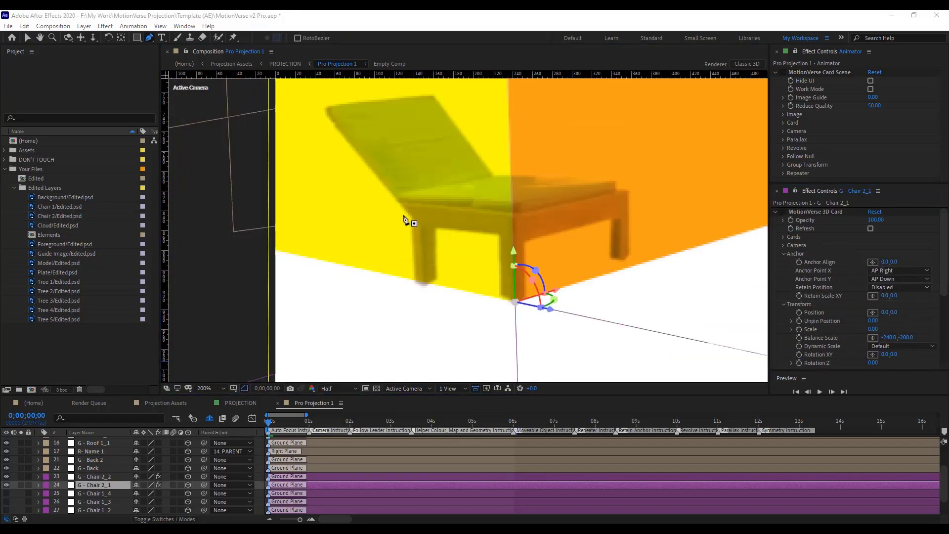
pyautogui.click(400, 207)
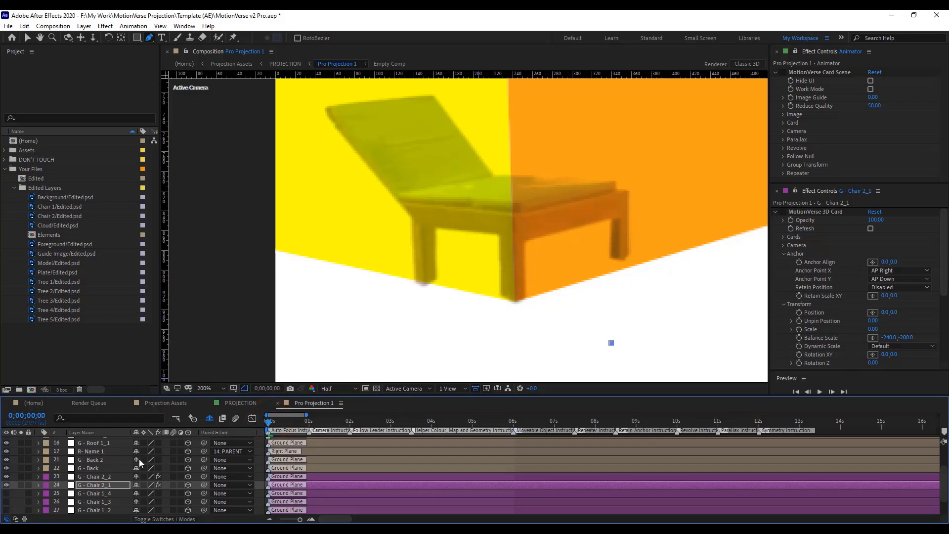
pyautogui.click(125, 485)
pyautogui.press('m')
pyautogui.click(92, 494)
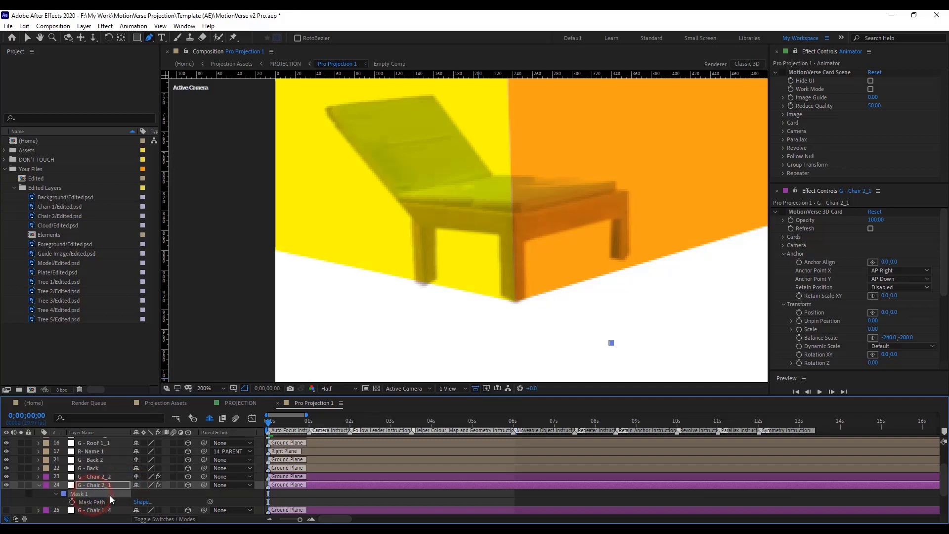
pyautogui.click(39, 486)
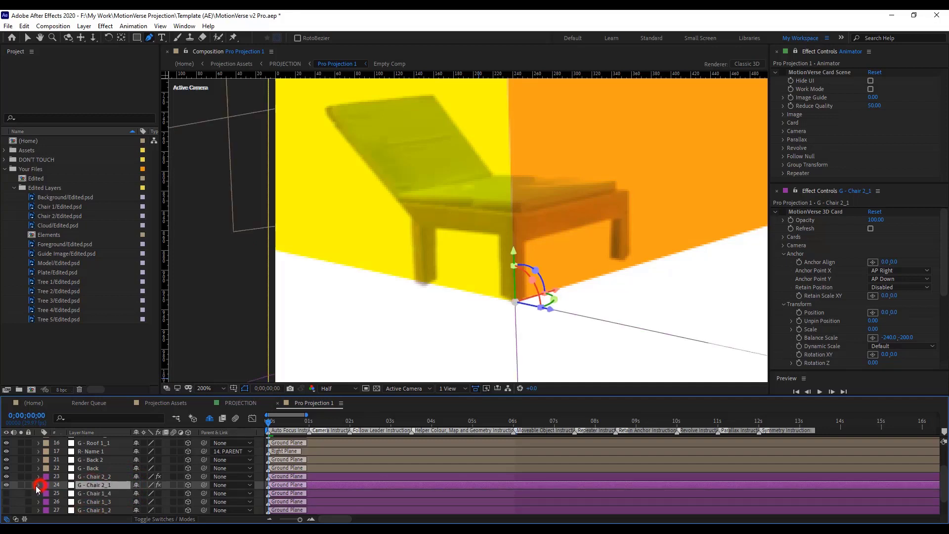
pyautogui.click(6, 484)
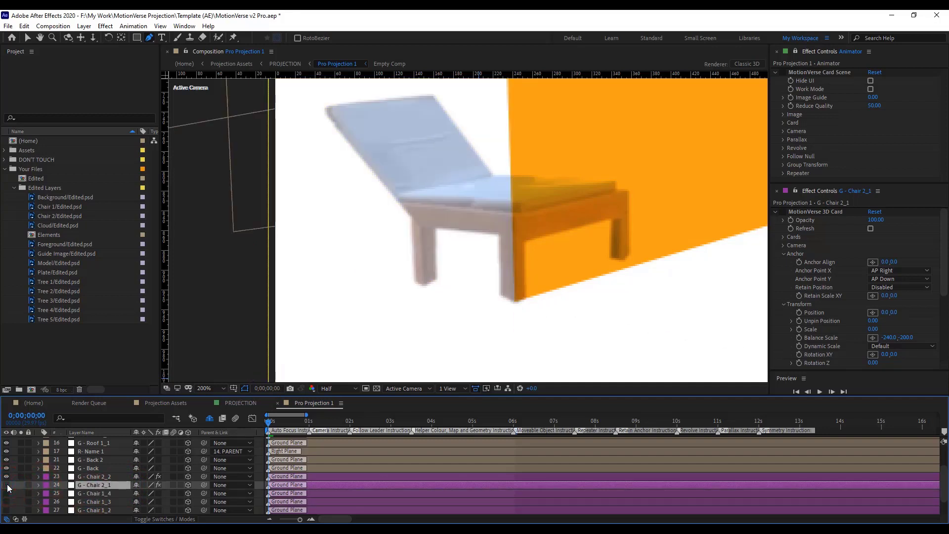
pyautogui.click(7, 485)
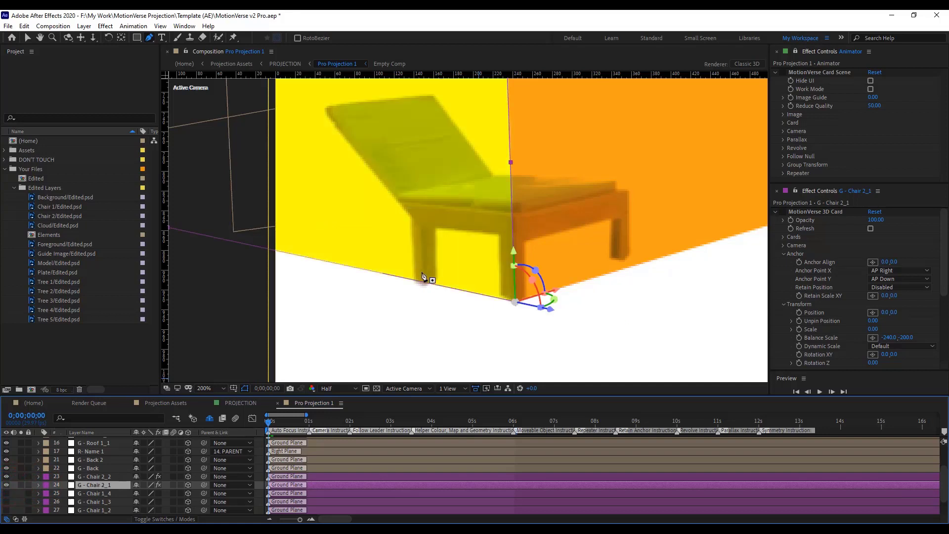
# Draw a Pen tool mask on G - Chair 2_1 around the chair's long side rail and its two legs, with mask mode None
pyautogui.click(394, 201)
pyautogui.click(518, 215)
pyautogui.click(514, 304)
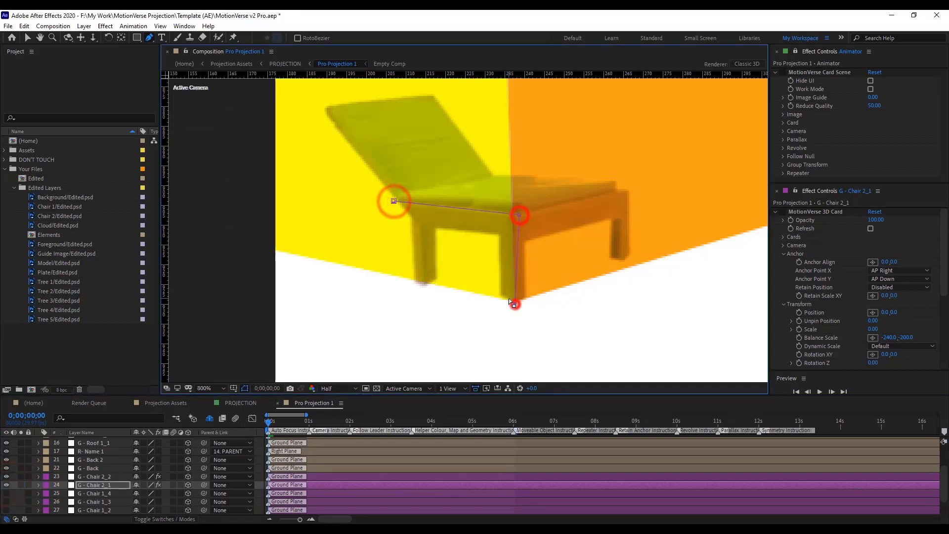
pyautogui.press('h')
pyautogui.moveTo(511, 295); pyautogui.dragTo(260, 263)
pyautogui.press('m')
pyautogui.press('v')
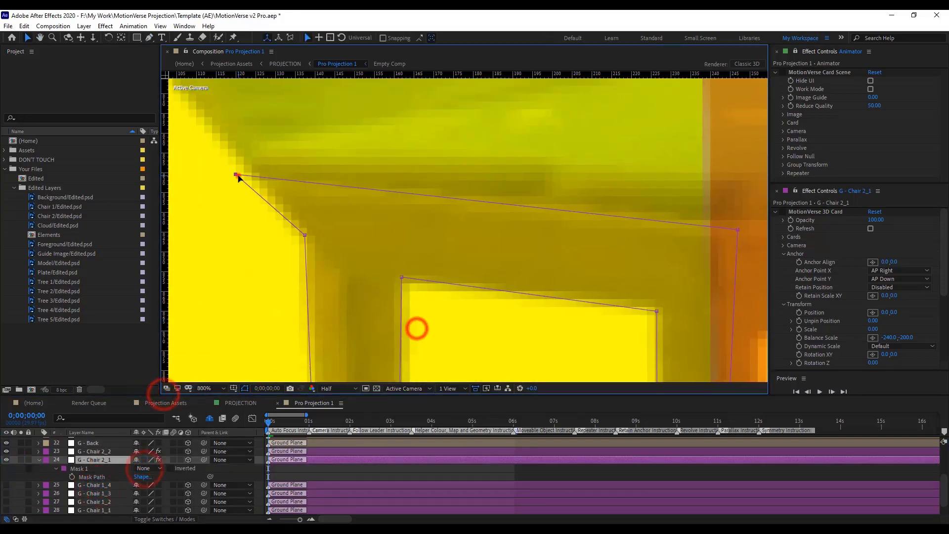
# Refine the corner points of Mask 1 on G - Chair 2_1 to follow the side frame's edges, and apply the mask
pyautogui.click(236, 175)
pyautogui.click(29, 473)
pyautogui.click(79, 469)
pyautogui.click(281, 196)
pyautogui.moveTo(236, 174); pyautogui.dragTo(251, 170)
pyautogui.moveTo(304, 235); pyautogui.dragTo(311, 233)
pyautogui.scroll(-1, 528, 288)
pyautogui.moveTo(528, 289); pyautogui.dragTo(492, 274)
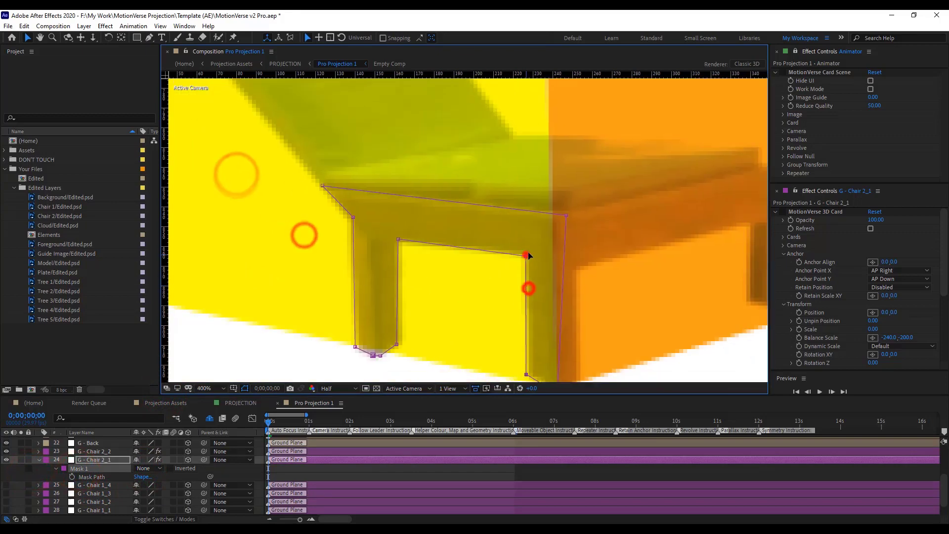
pyautogui.scroll(-2, 528, 255)
pyautogui.scroll(-2, 509, 307)
pyautogui.click(39, 459)
# Draw a Pen tool mask on G - Chair 2_2 around the chair's end rail and its two legs, with mask mode None
pyautogui.click(117, 451)
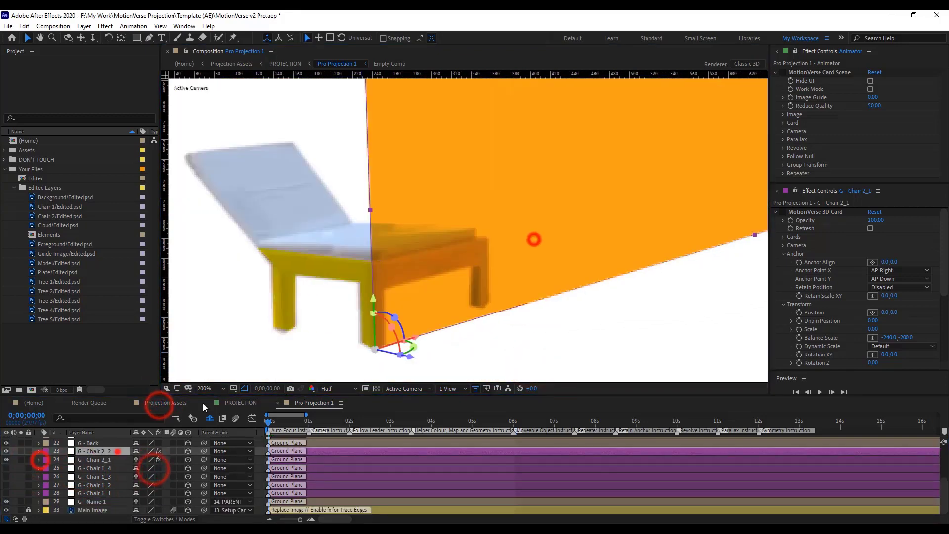
pyautogui.scroll(2, 392, 265)
pyautogui.click(149, 38)
pyautogui.click(310, 167)
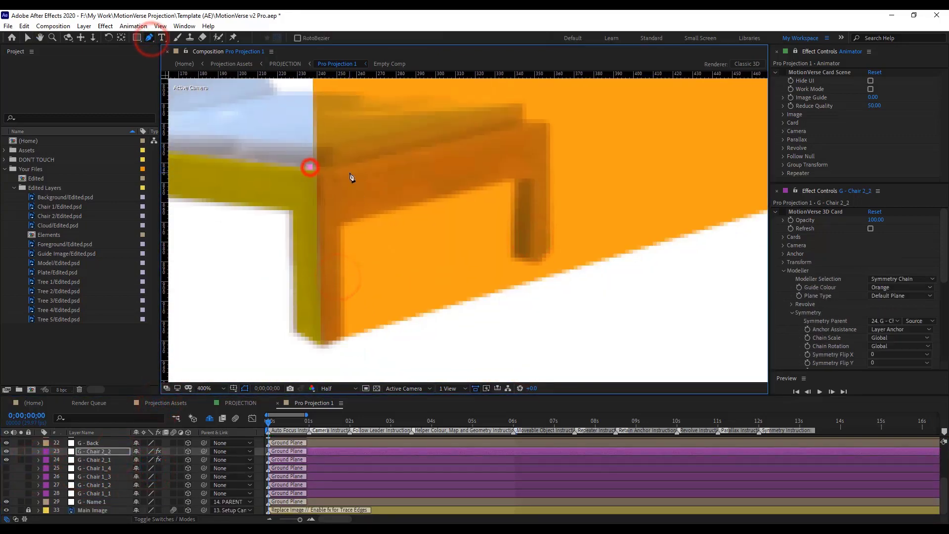
pyautogui.click(531, 120)
pyautogui.click(548, 123)
pyautogui.click(550, 246)
pyautogui.click(537, 264)
pyautogui.click(514, 256)
pyautogui.click(510, 177)
pyautogui.click(338, 223)
pyautogui.click(340, 338)
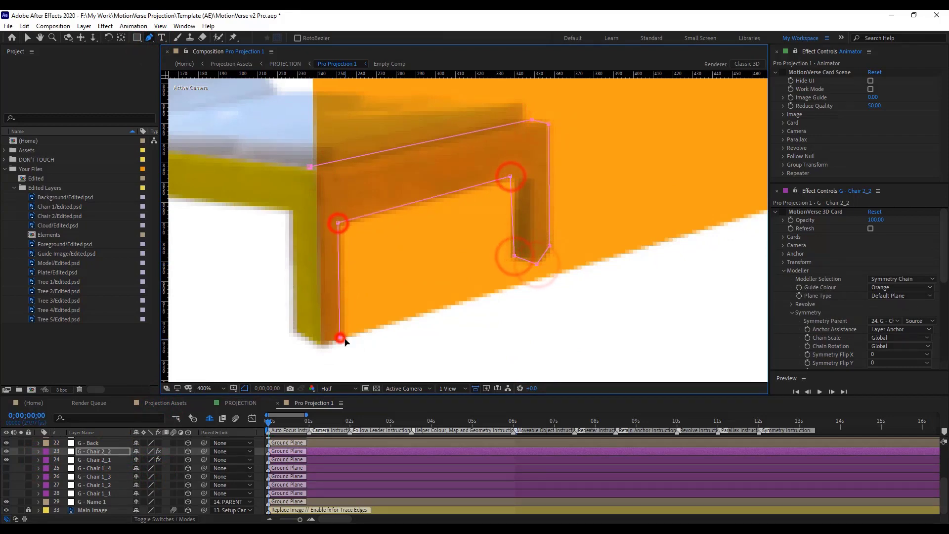
pyautogui.click(321, 345)
pyautogui.click(311, 278)
pyautogui.click(310, 167)
pyautogui.press('v')
pyautogui.click(111, 451)
pyautogui.click(148, 460)
pyautogui.click(148, 452)
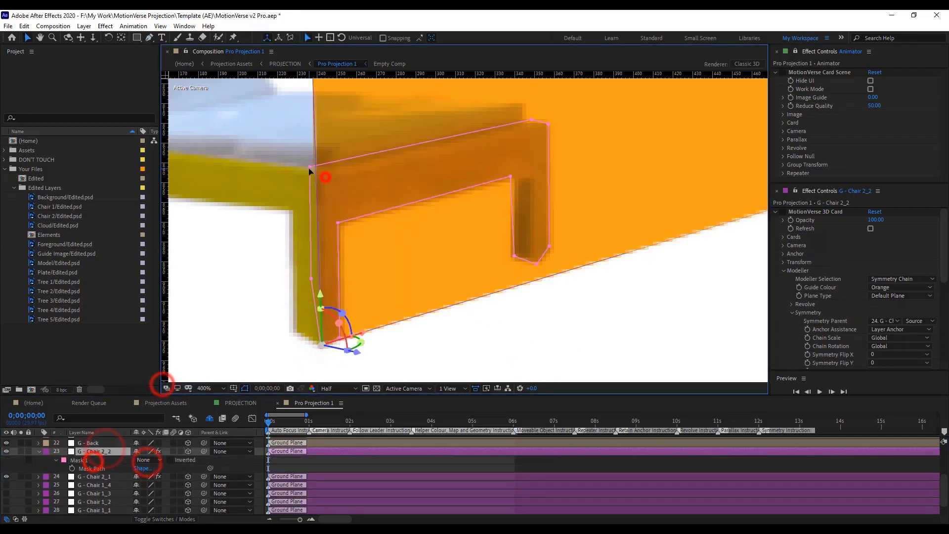
# Refine the upper corner points of Mask 1 on G - Chair 2_2 to fit the end frame, and set the mask mode to Add
pyautogui.moveTo(310, 169); pyautogui.dragTo(315, 168)
pyautogui.moveTo(532, 120); pyautogui.dragTo(537, 122)
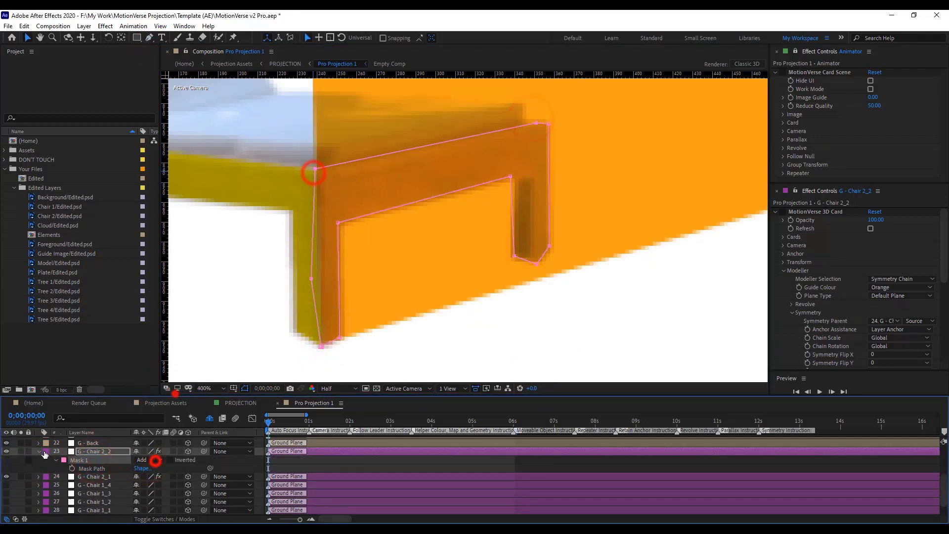
pyautogui.click(39, 450)
pyautogui.press('h')
pyautogui.moveTo(344, 182); pyautogui.dragTo(461, 274)
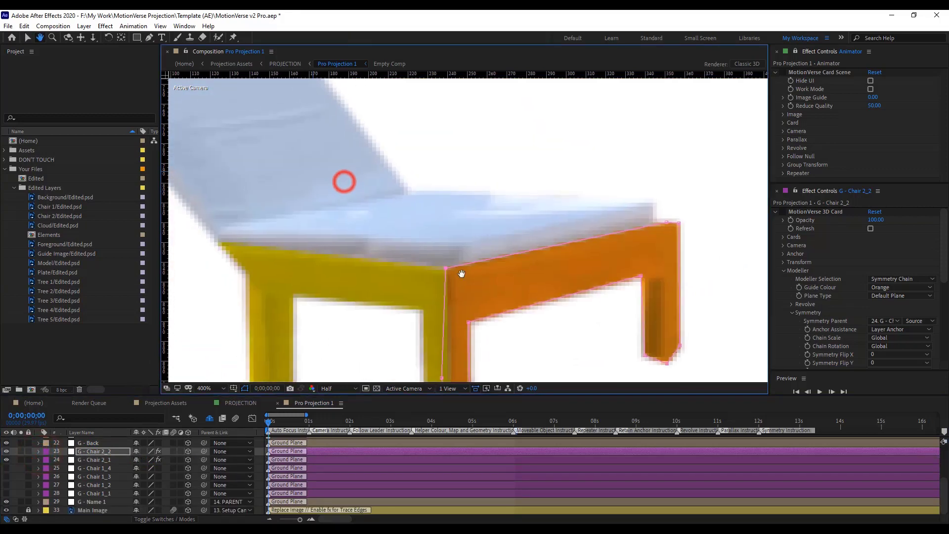
pyautogui.press('v')
pyautogui.press(',')
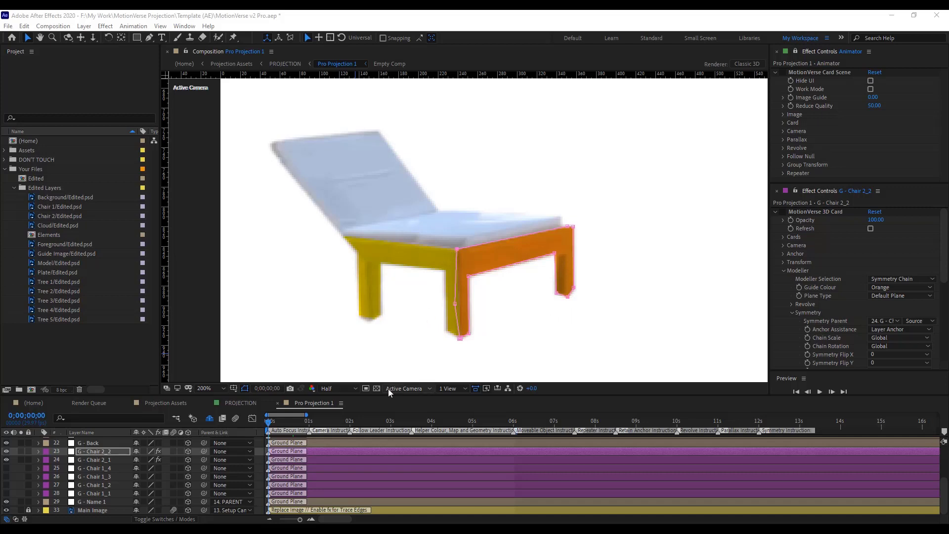
# Expand the Modeller's 10 Points list under Point Position for G - Chair 2_2
pyautogui.click(114, 452)
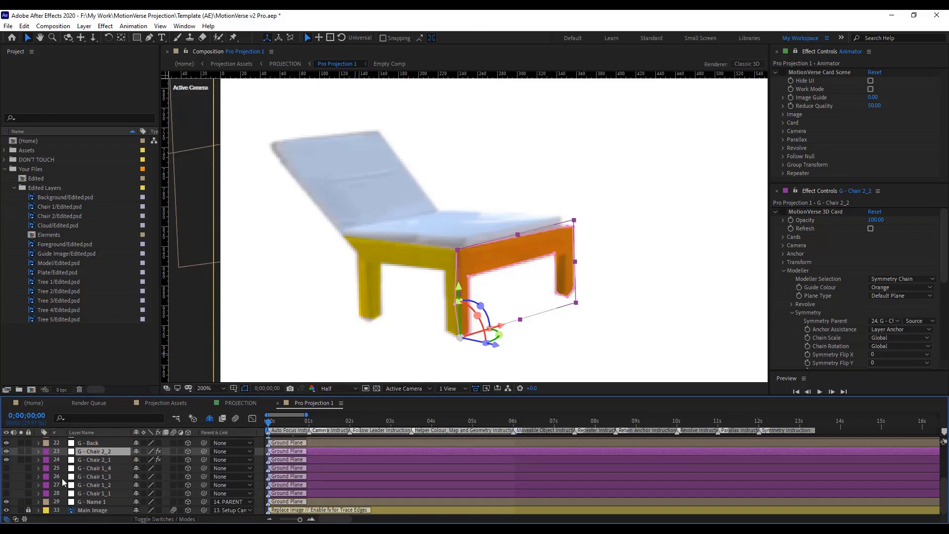
pyautogui.click(122, 449)
pyautogui.scroll(-5, 838, 315)
pyautogui.scroll(5, 825, 301)
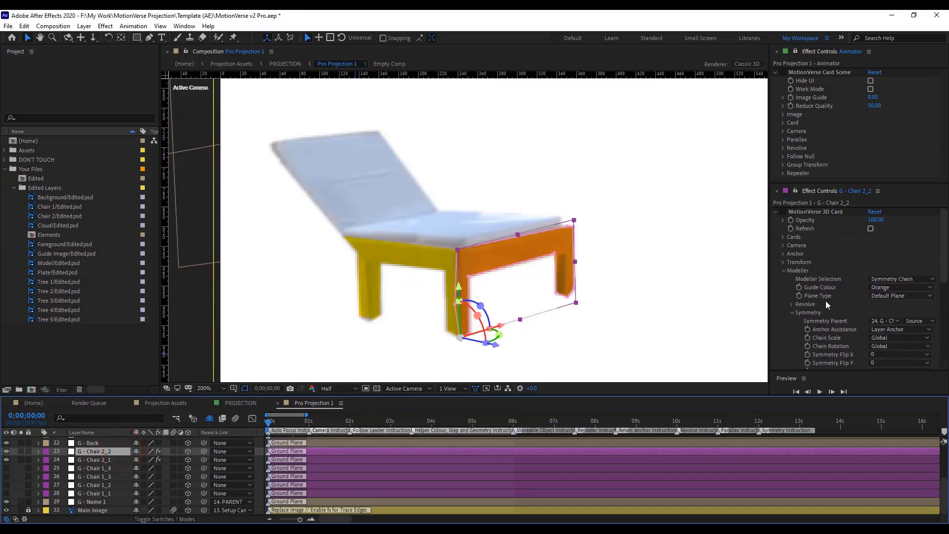
pyautogui.click(777, 214)
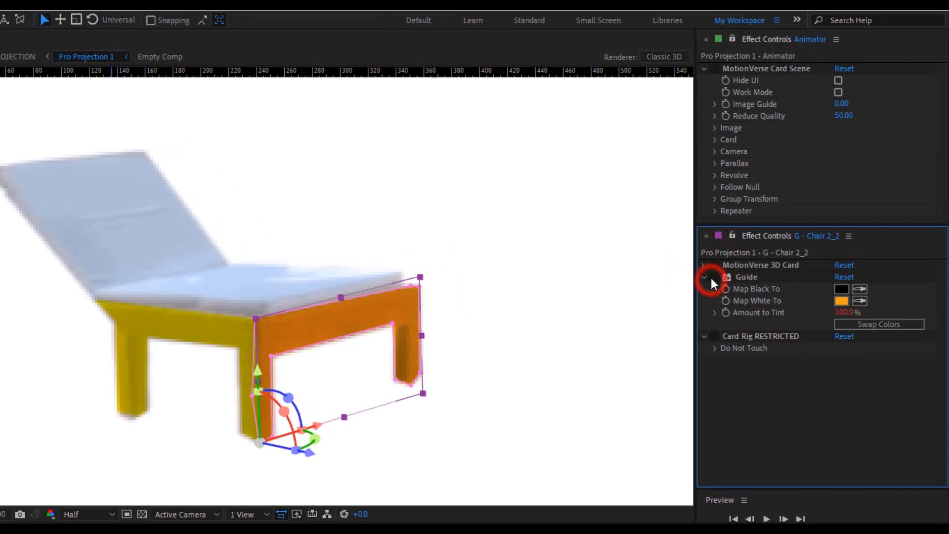
pyautogui.click(704, 275)
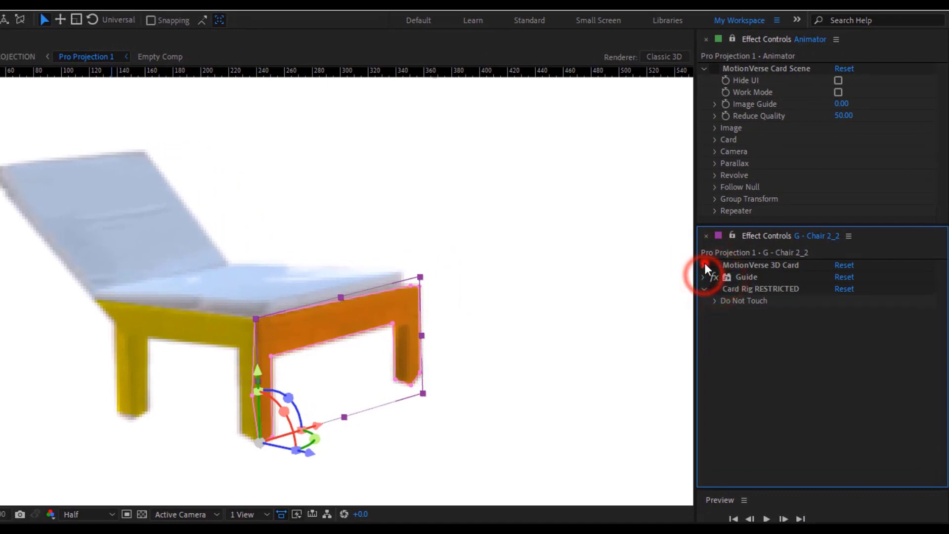
pyautogui.click(705, 265)
pyautogui.click(715, 348)
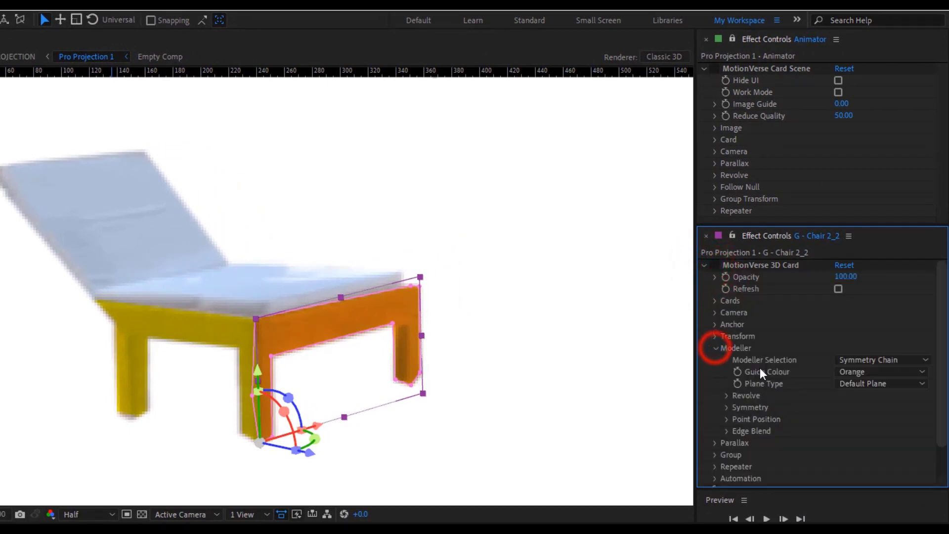
pyautogui.scroll(-2, 786, 395)
pyautogui.click(727, 386)
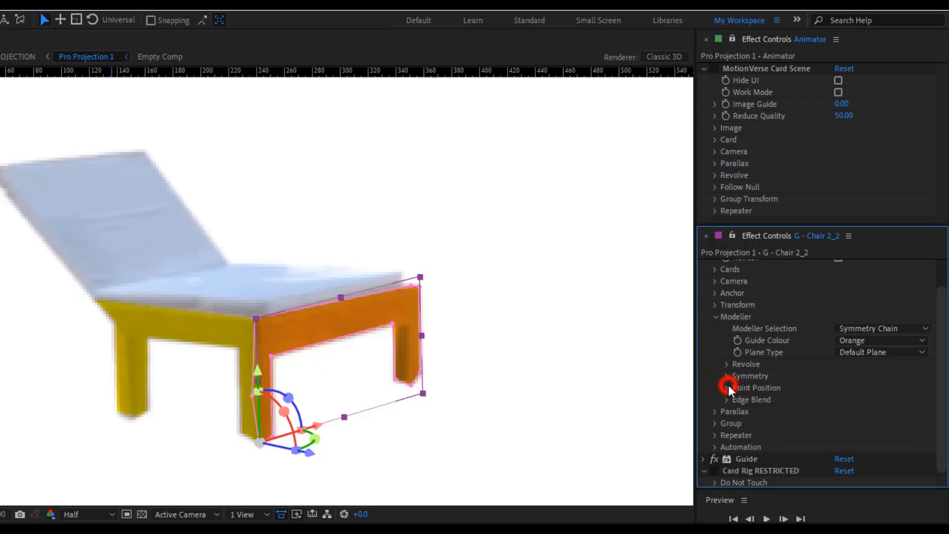
pyautogui.click(737, 402)
pyautogui.scroll(-4, 827, 369)
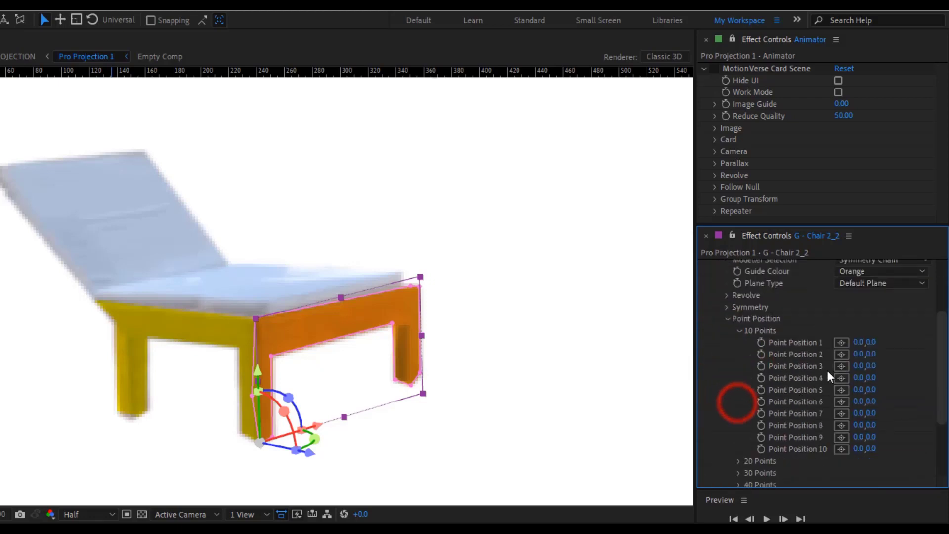
# Place Point Position 1 of G - Chair 2_2 on the upper corner where the two frames meet, at about 7, 1189
pyautogui.click(841, 342)
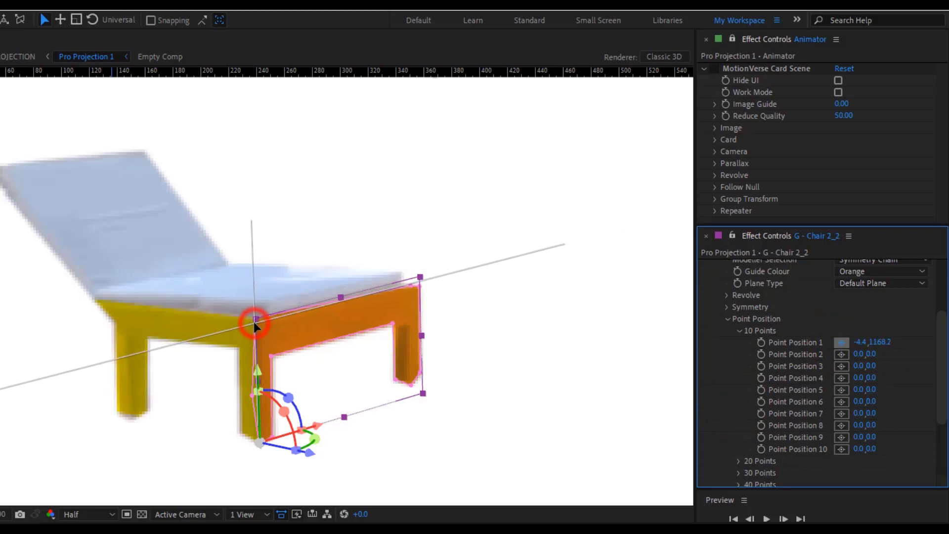
pyautogui.click(253, 321)
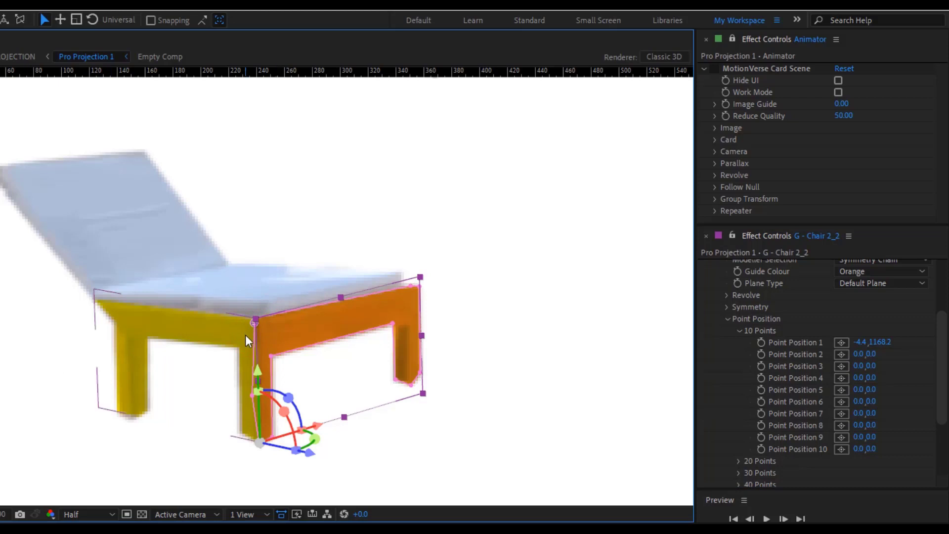
pyautogui.scroll(2, 245, 334)
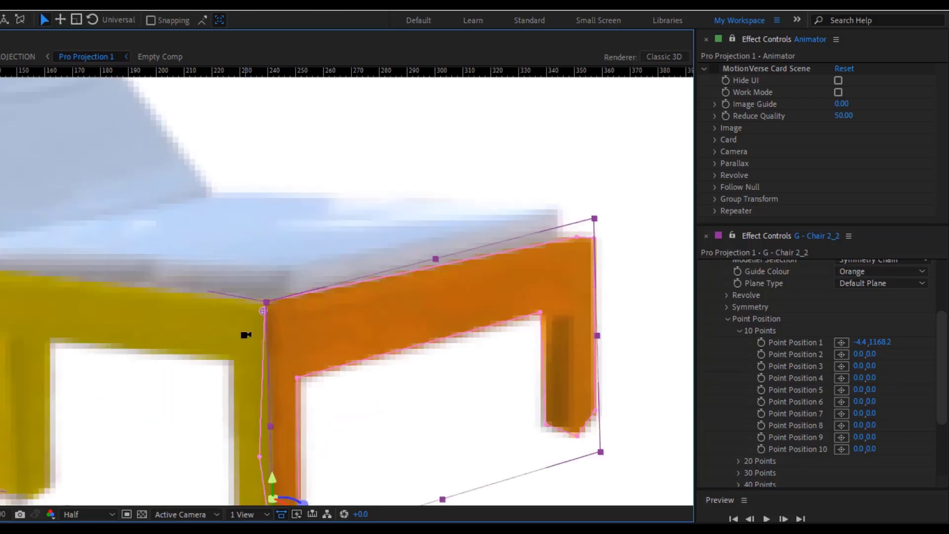
pyautogui.click(841, 342)
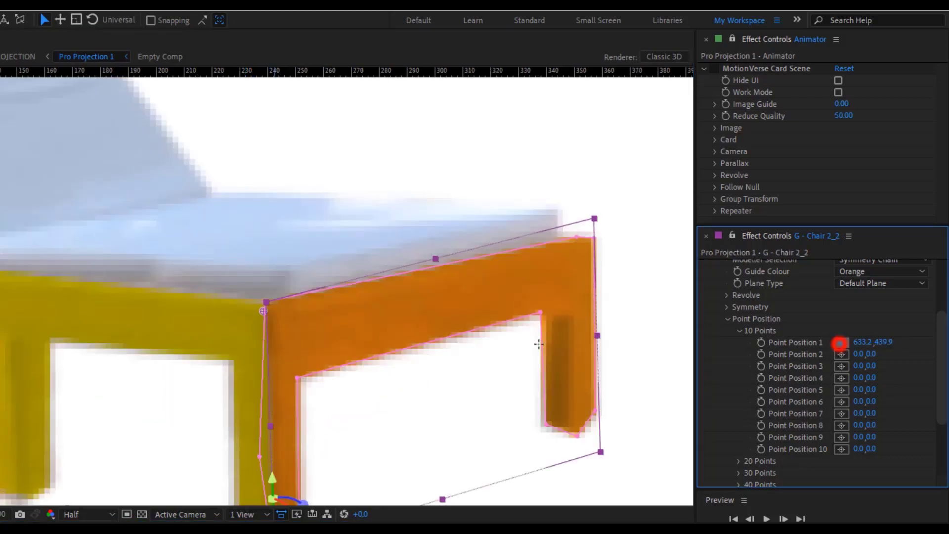
pyautogui.click(268, 303)
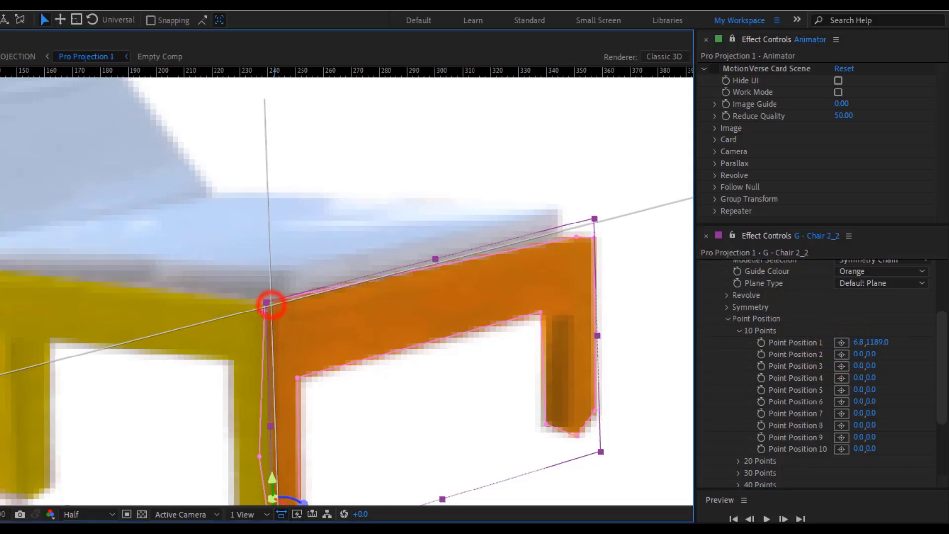
# Place Point Position 1 of G - Chair 2_1 on the side rail's upper corner below the backrest, at about 3269, 1093
pyautogui.click(262, 312)
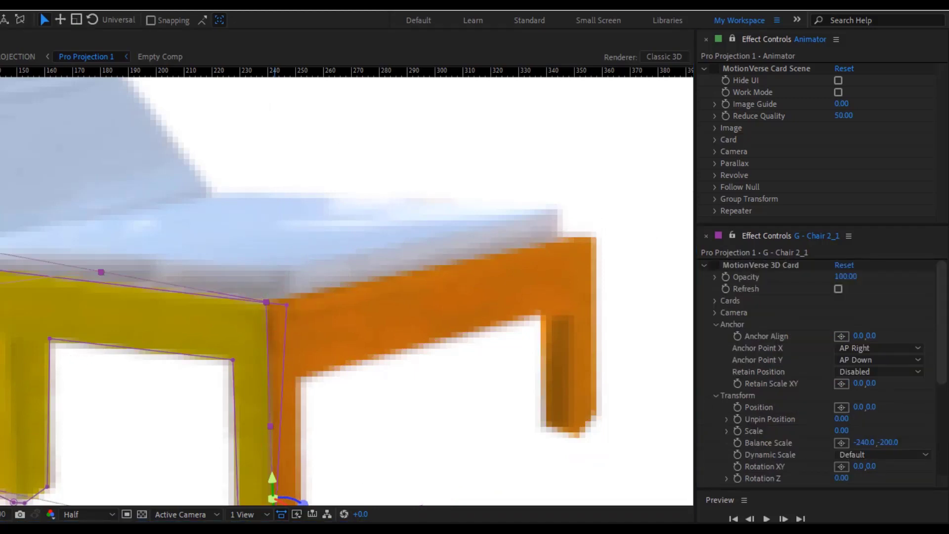
pyautogui.click(703, 265)
pyautogui.click(704, 265)
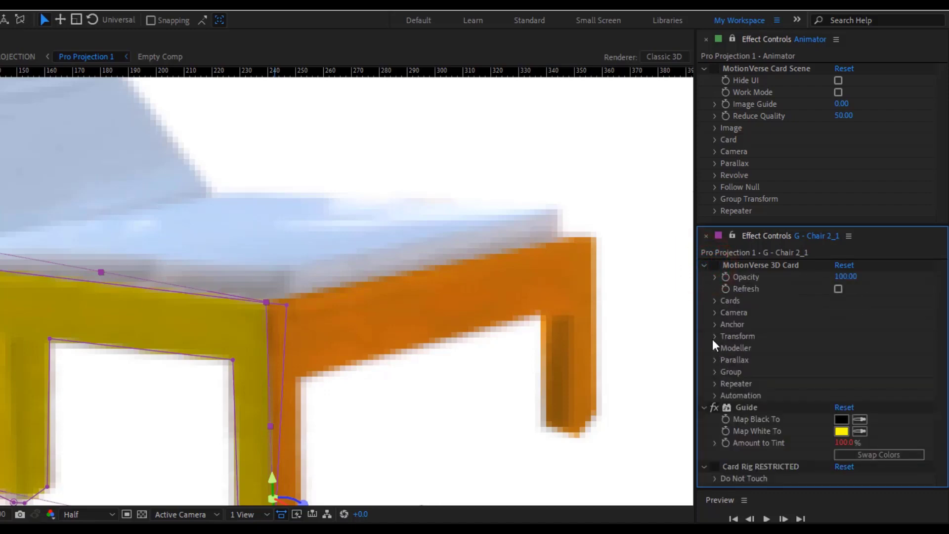
pyautogui.click(712, 350)
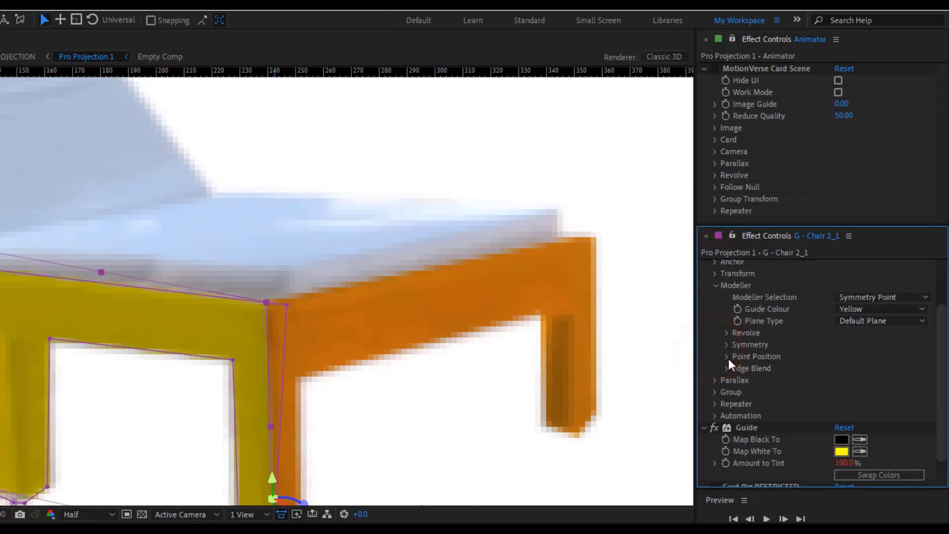
pyautogui.click(728, 357)
pyautogui.scroll(-2, 741, 336)
pyautogui.click(740, 365)
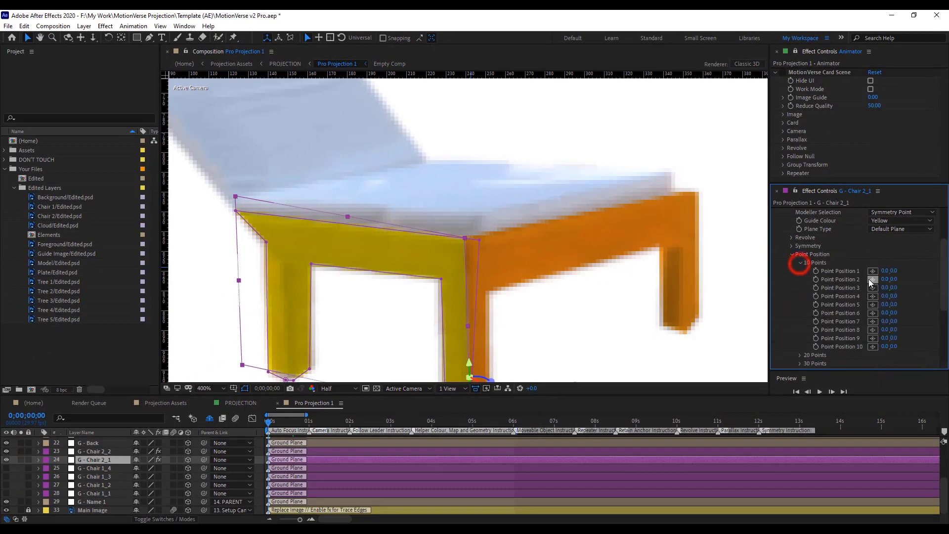
pyautogui.click(870, 272)
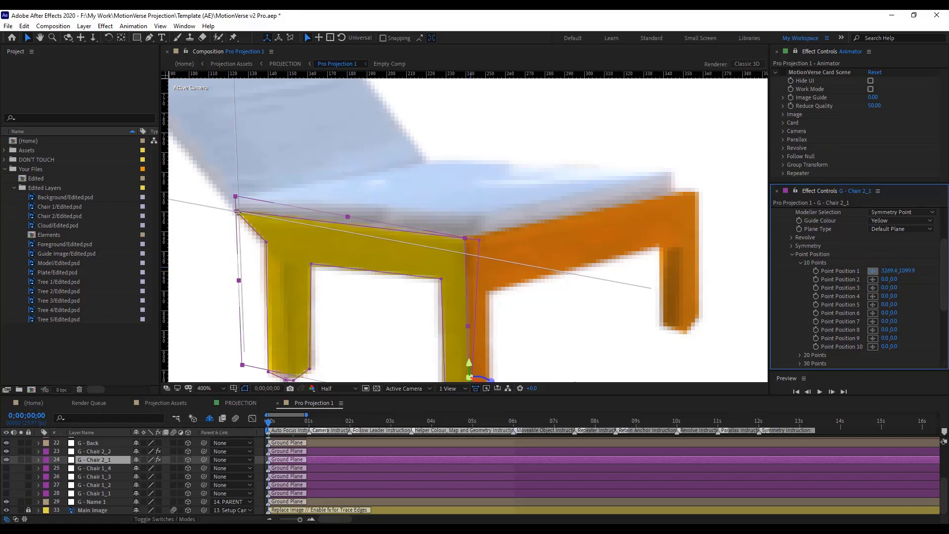
pyautogui.click(237, 212)
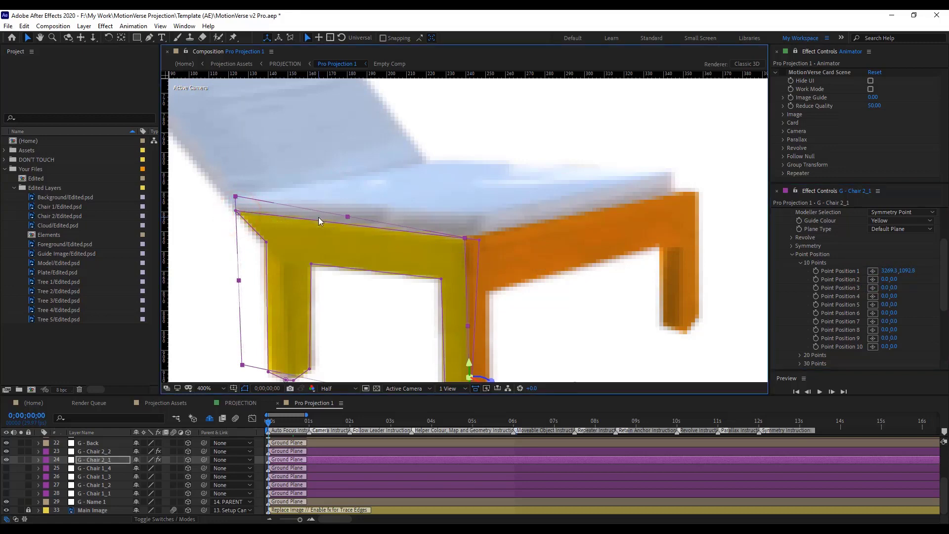
pyautogui.press(',')
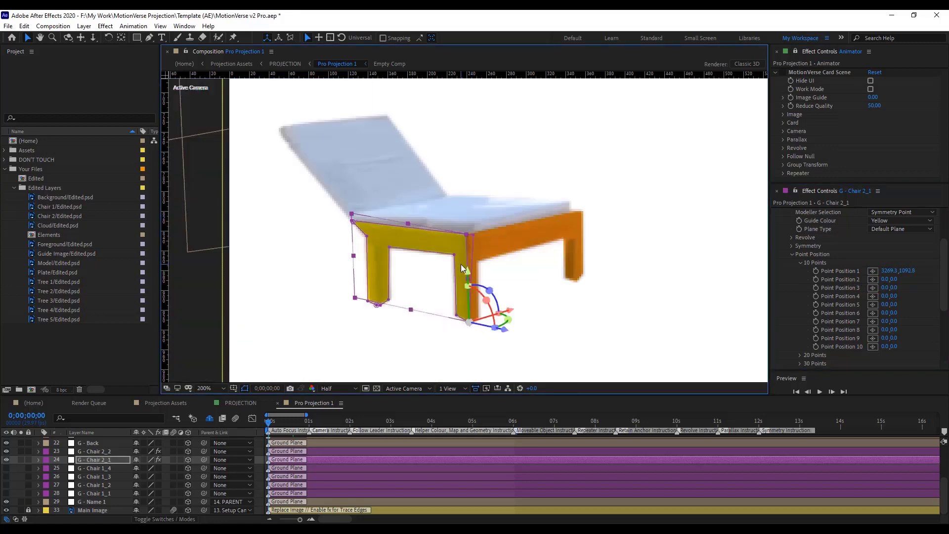
# Duplicate G - Chair 2_2 and delete Mask 1 from the copy
pyautogui.click(117, 451)
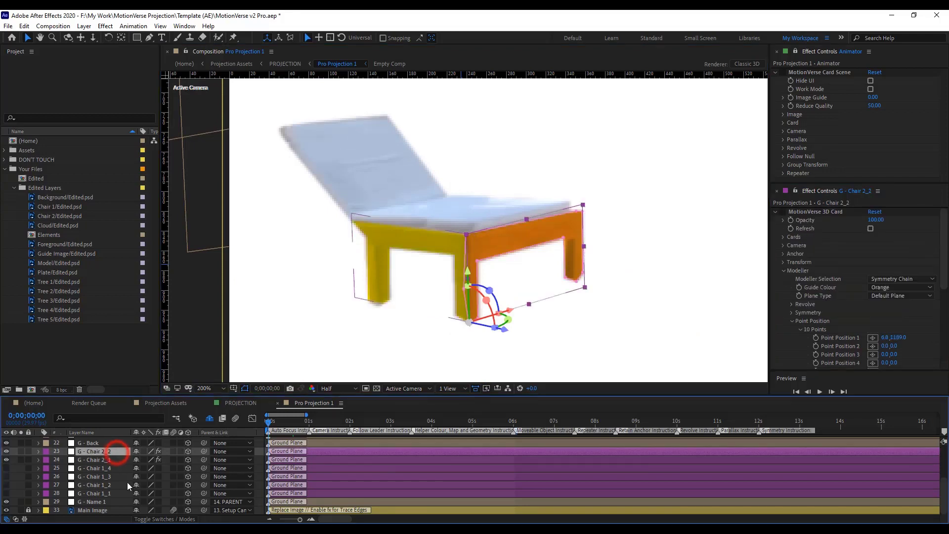
pyautogui.scroll(3, 127, 482)
pyautogui.hotkey('ctrl', 'd')
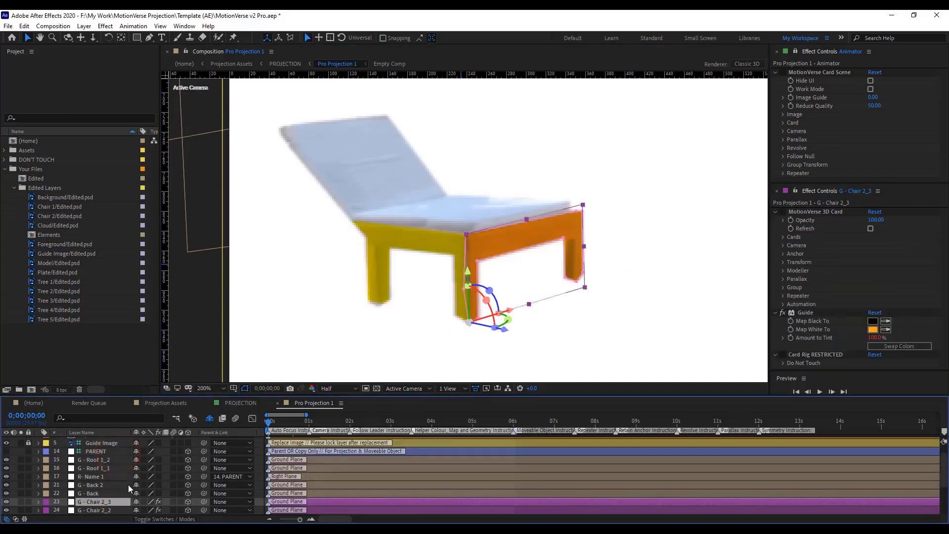
pyautogui.scroll(-2, 105, 502)
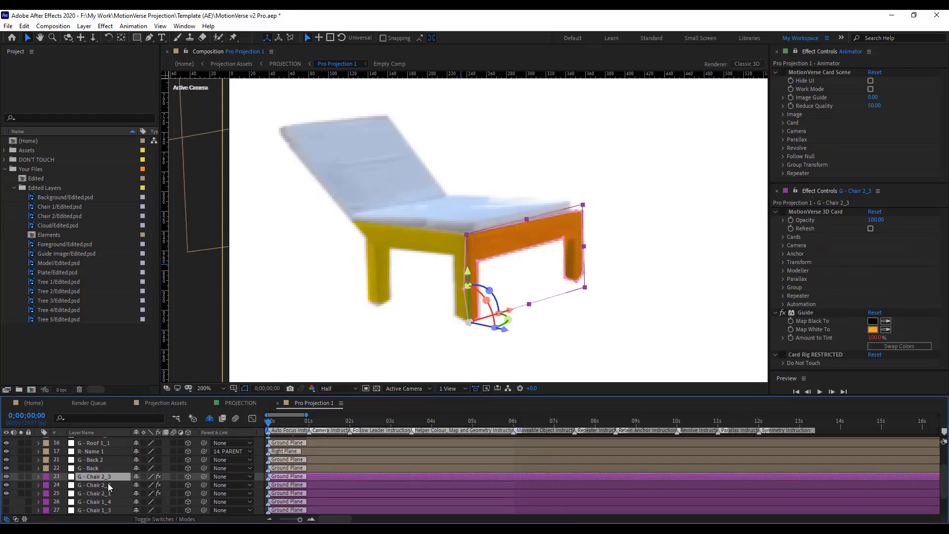
pyautogui.press('m')
pyautogui.click(85, 487)
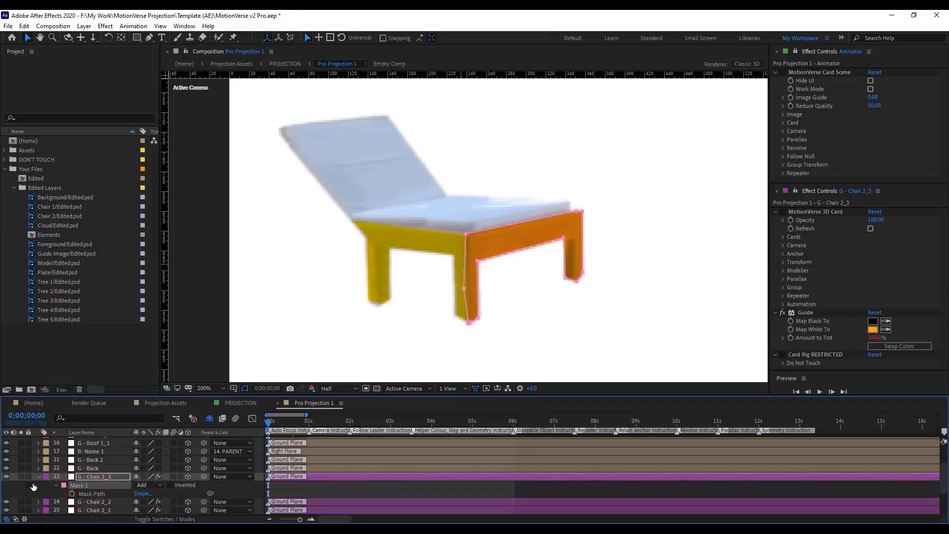
pyautogui.press('m')
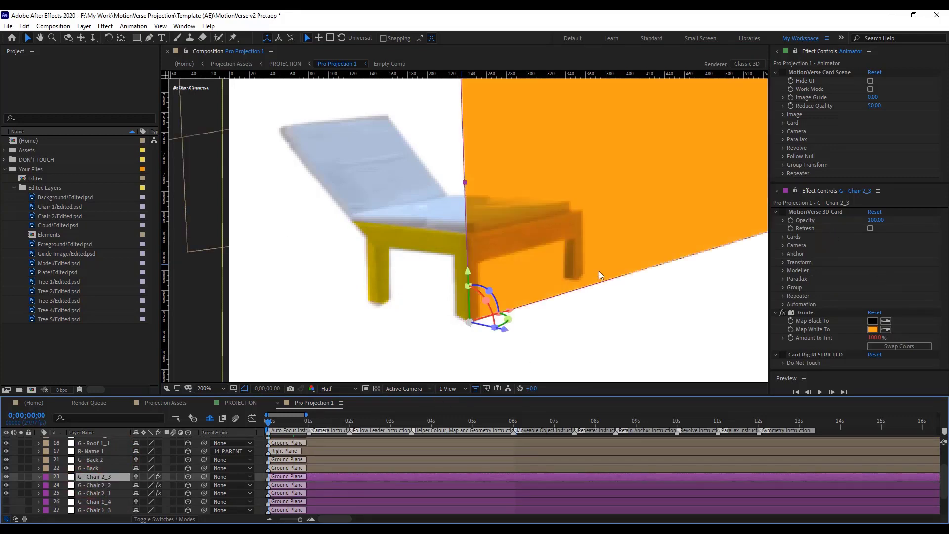
# Reset the MotionVerse 3D Card effect on G - Chair 2_3 and set its Modeller Selection to Symmetry Point
pyautogui.click(875, 212)
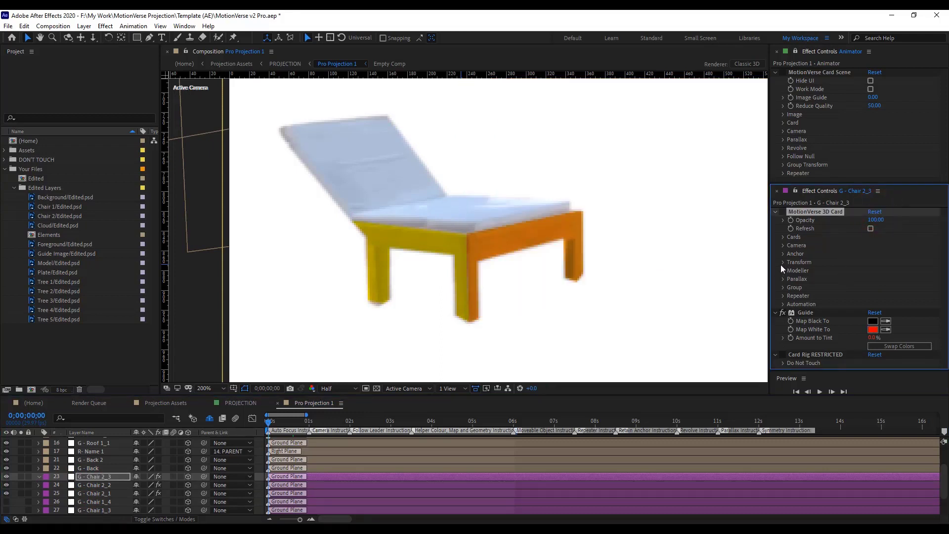
pyautogui.click(782, 271)
pyautogui.click(894, 278)
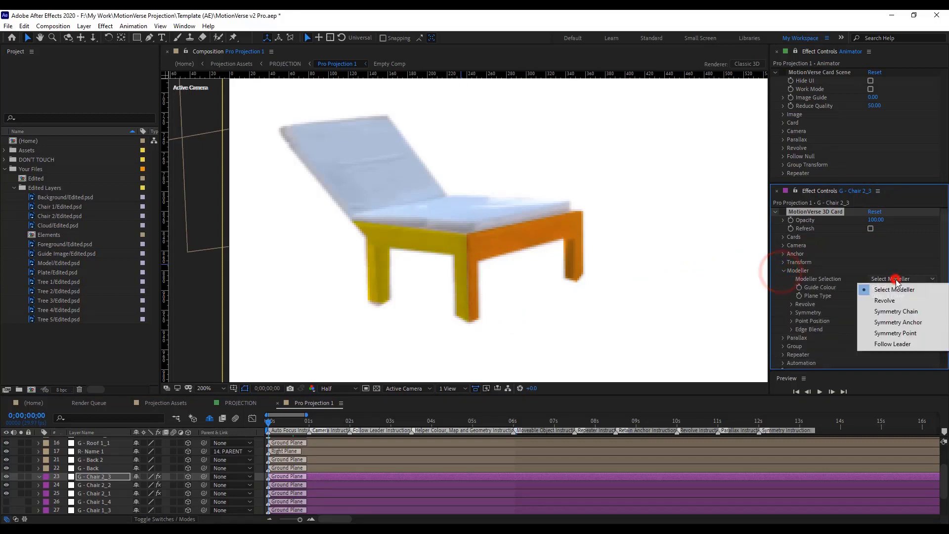
pyautogui.click(901, 333)
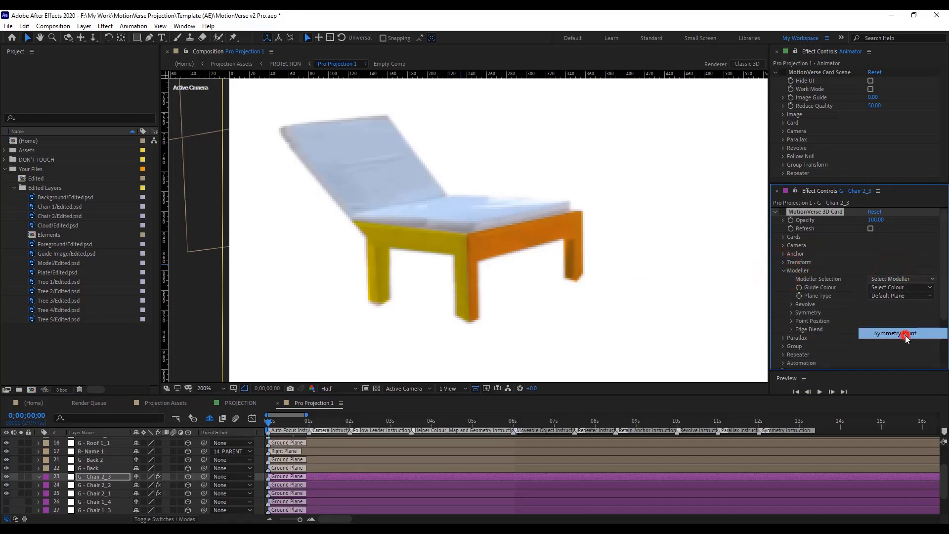
# Set the Symmetry Parent of G - Chair 2_3 to 24. G - Chair 2_2
pyautogui.click(791, 313)
pyautogui.scroll(-1, 858, 307)
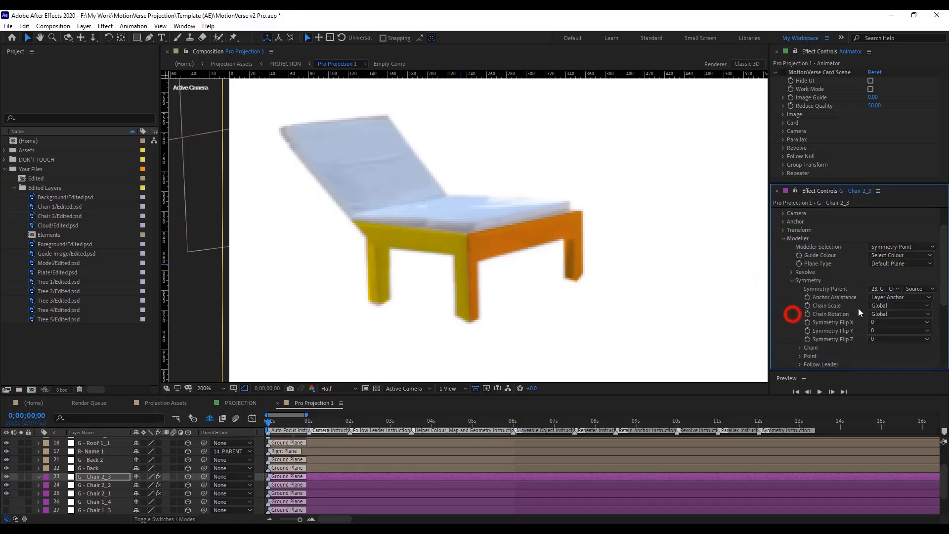
pyautogui.click(882, 288)
pyautogui.click(816, 408)
# Set the symmetry Point Type of G - Chair 2_3 to 2-Points and its Symmetry Parent 2 to 25. G - Chair 2_1
pyautogui.click(804, 356)
pyautogui.scroll(-4, 818, 343)
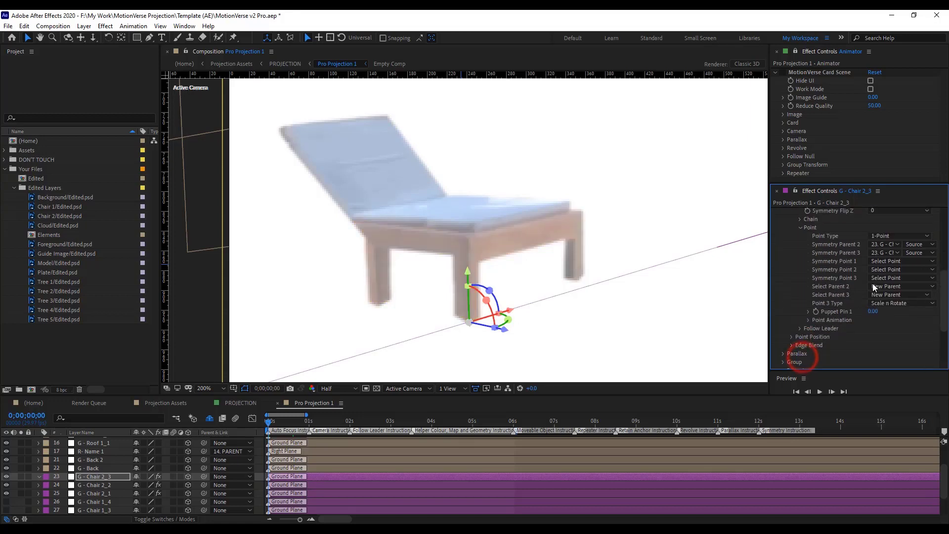
pyautogui.click(888, 236)
pyautogui.click(888, 255)
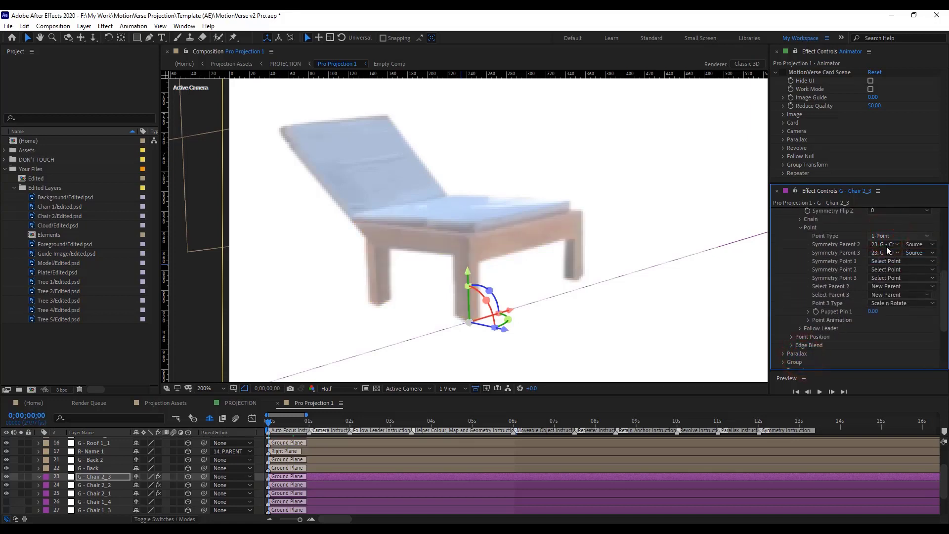
pyautogui.click(886, 245)
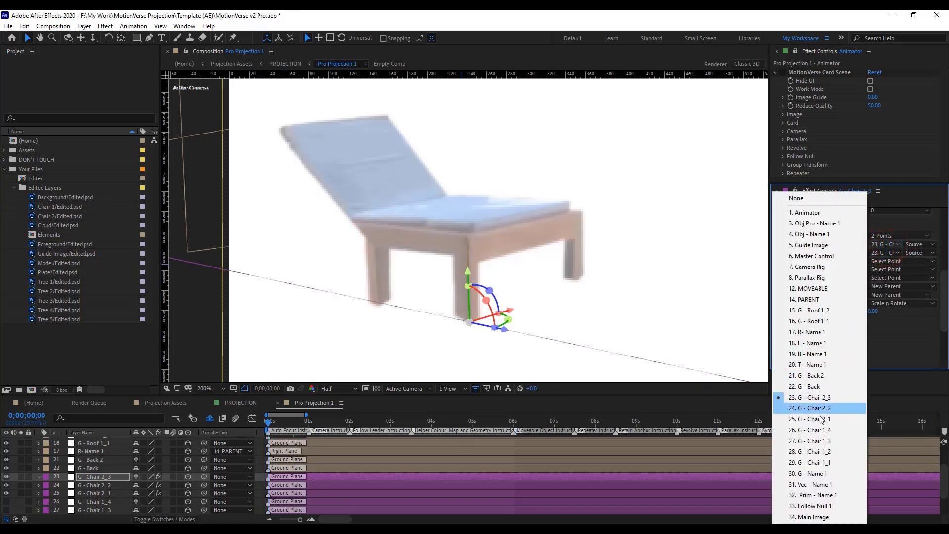
pyautogui.click(842, 418)
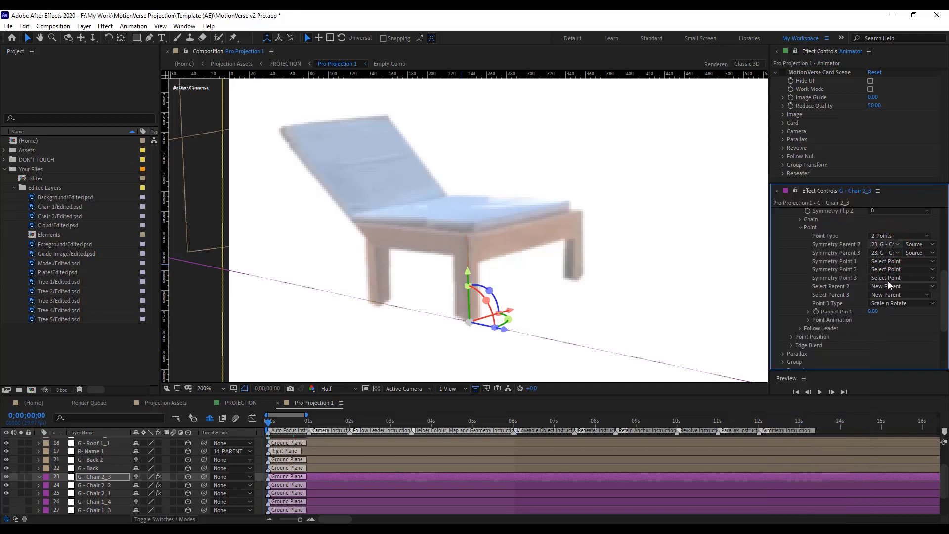
# Set both Symmetry Point 1 and Symmetry Point 2 of G - Chair 2_3 to Point Position 1
pyautogui.scroll(2, 887, 267)
pyautogui.press(',')
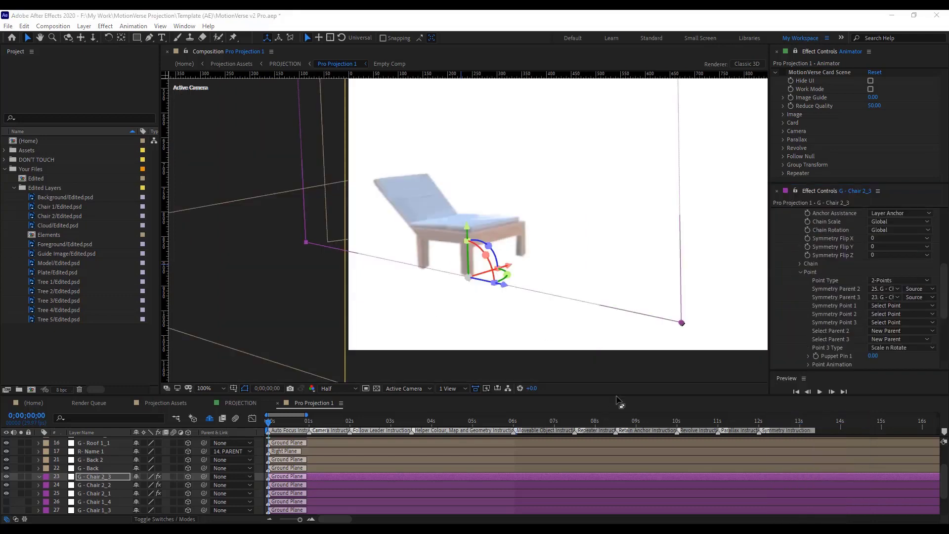
pyautogui.click(878, 309)
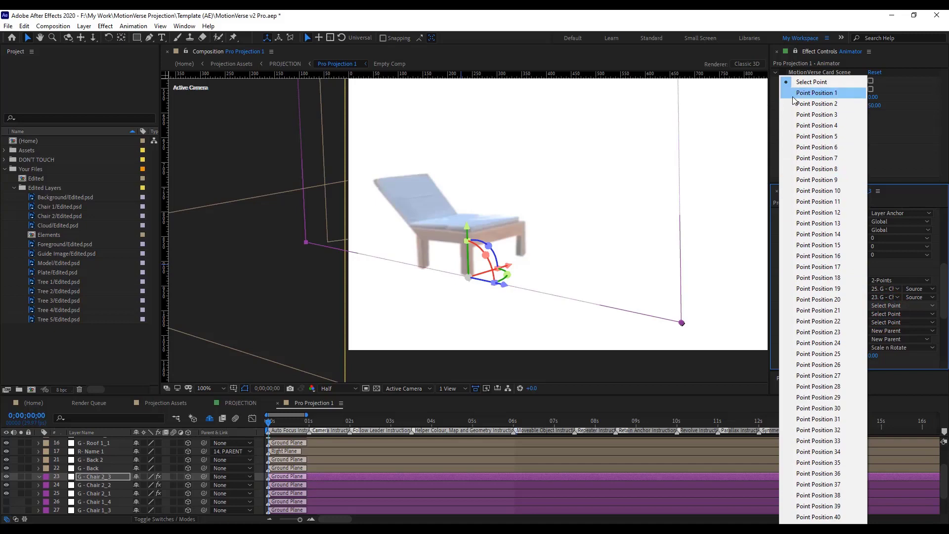
pyautogui.click(793, 98)
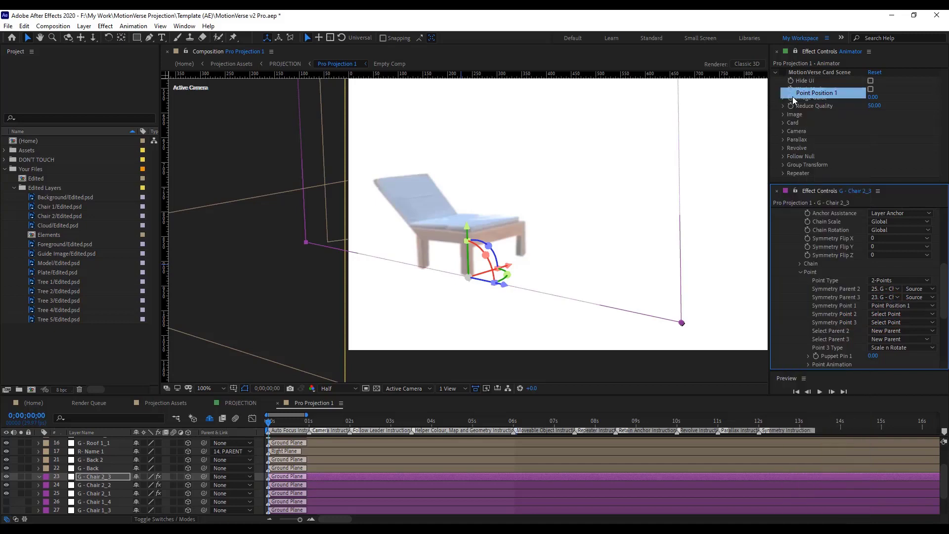
pyautogui.click(888, 317)
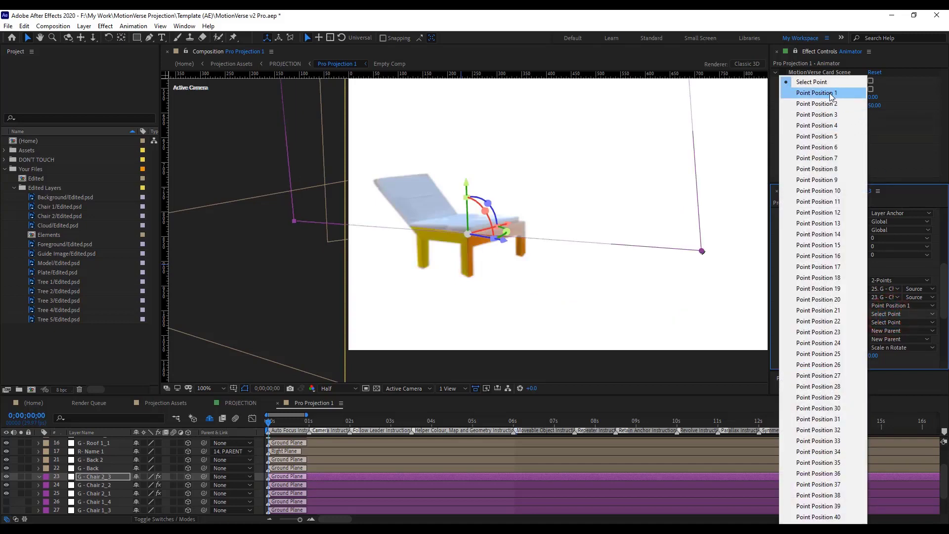
pyautogui.click(499, 278)
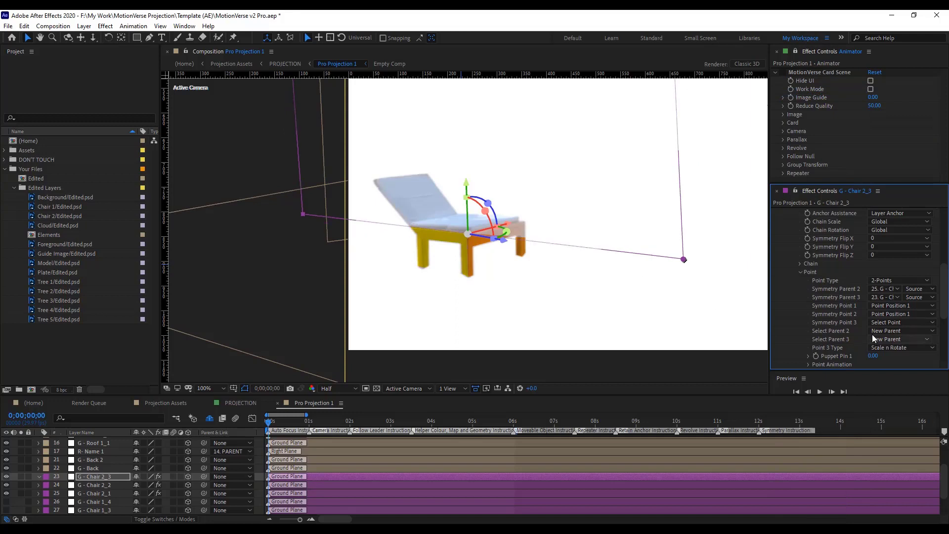
# Set the Guide Colour of G - Chair 2_3 to Orange and go to 0;00;00;06 to refresh the card
pyautogui.scroll(5, 872, 335)
pyautogui.click(895, 306)
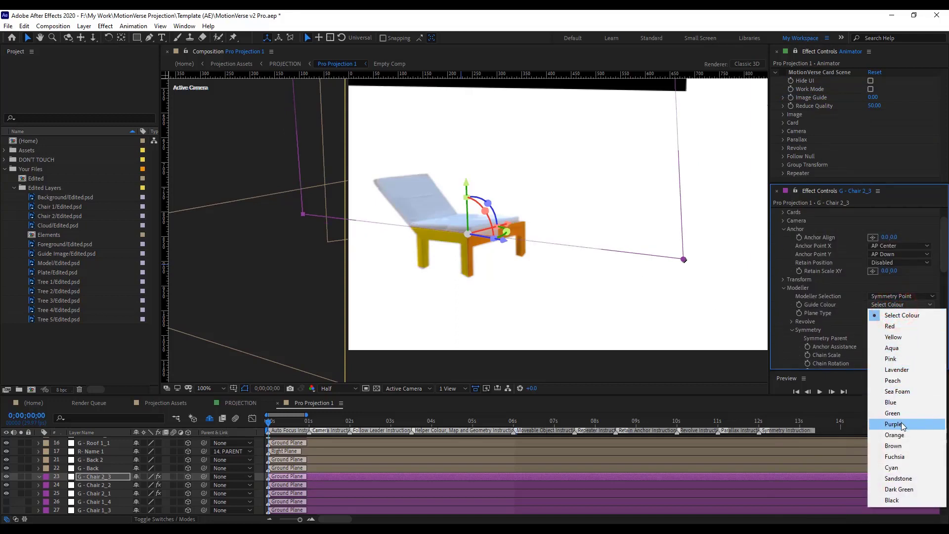
pyautogui.click(896, 436)
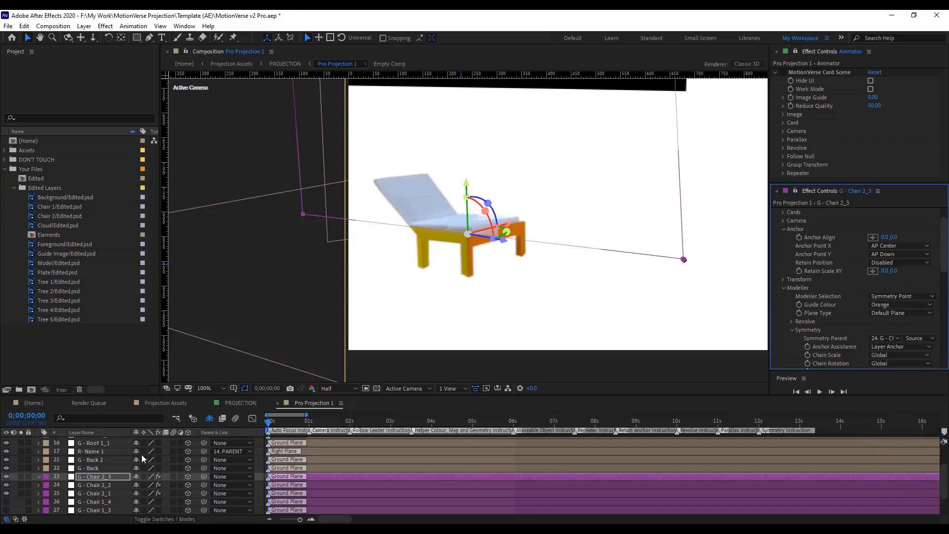
pyautogui.click(277, 422)
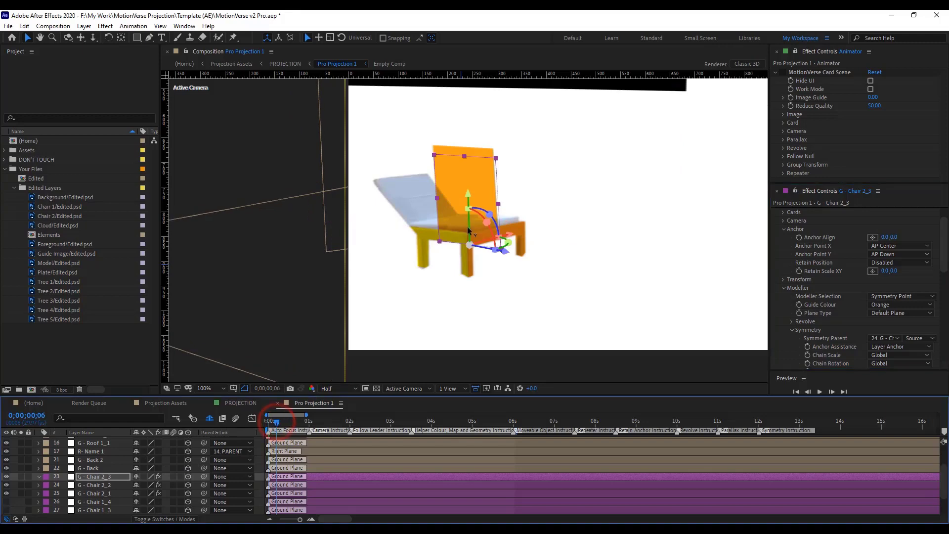
# Set the Anchor Point X of G - Chair 2_3 to AP Left
pyautogui.scroll(2, 833, 292)
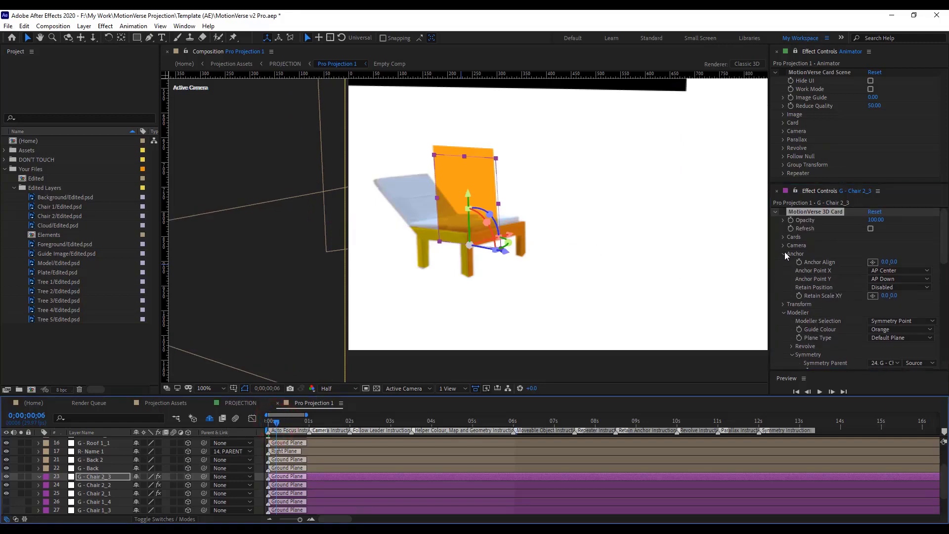
pyautogui.click(782, 313)
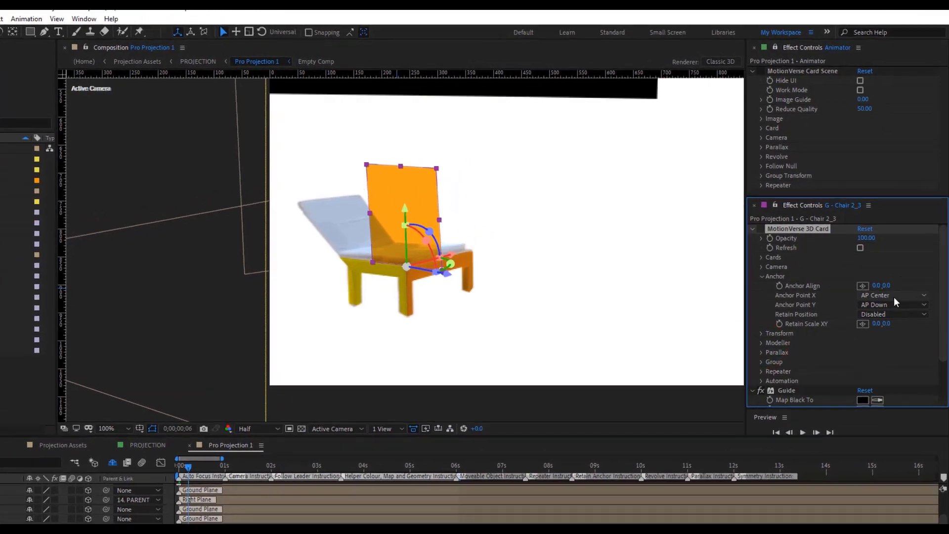
pyautogui.click(893, 297)
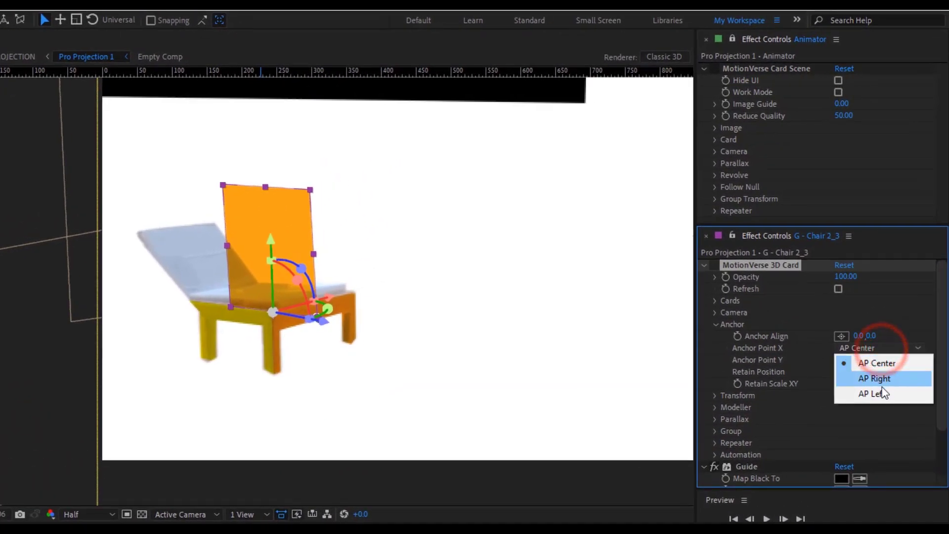
pyautogui.click(894, 330)
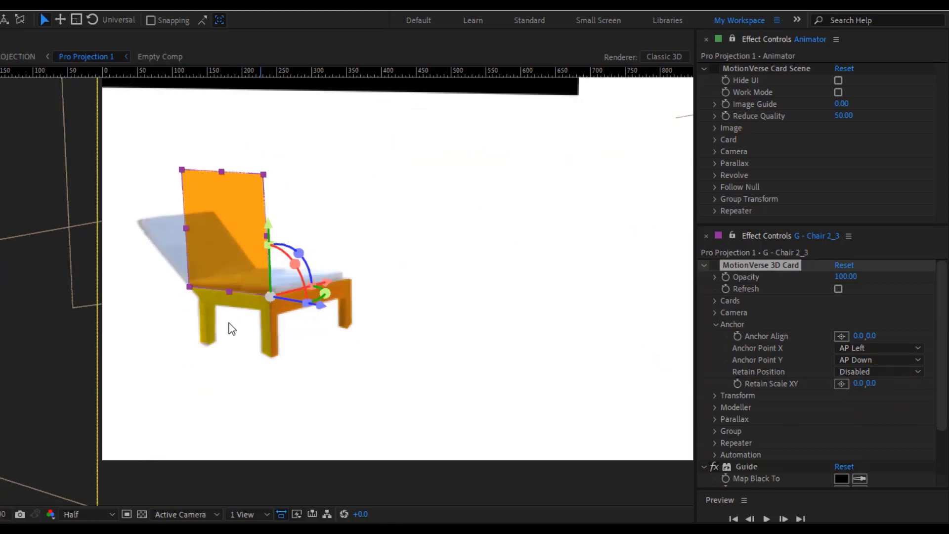
# Try a Symmetry Flip X of -90 on G - Chair 2_3 and set it to 90 to lay the card flat over the seat
pyautogui.scroll(2, 230, 269)
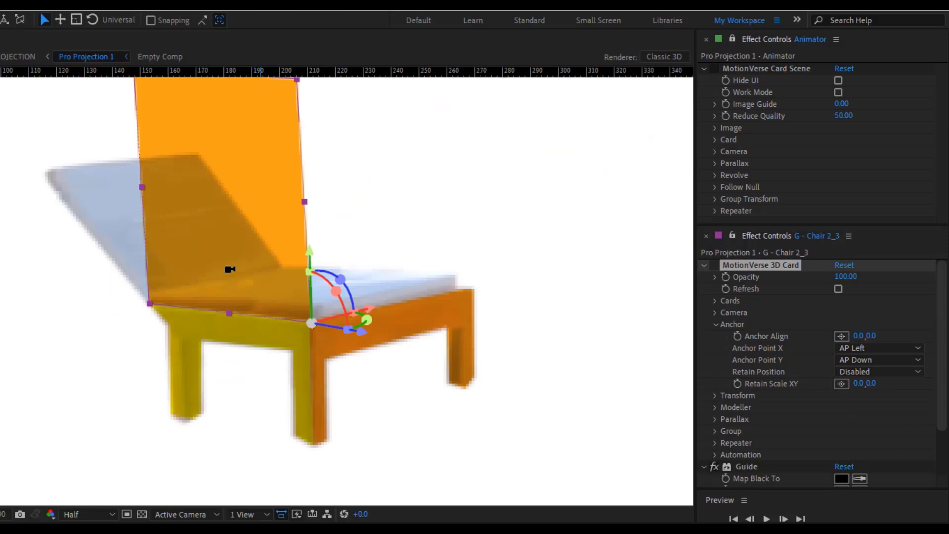
pyautogui.scroll(2, 230, 269)
pyautogui.scroll(-2, 228, 272)
pyautogui.scroll(-2, 760, 387)
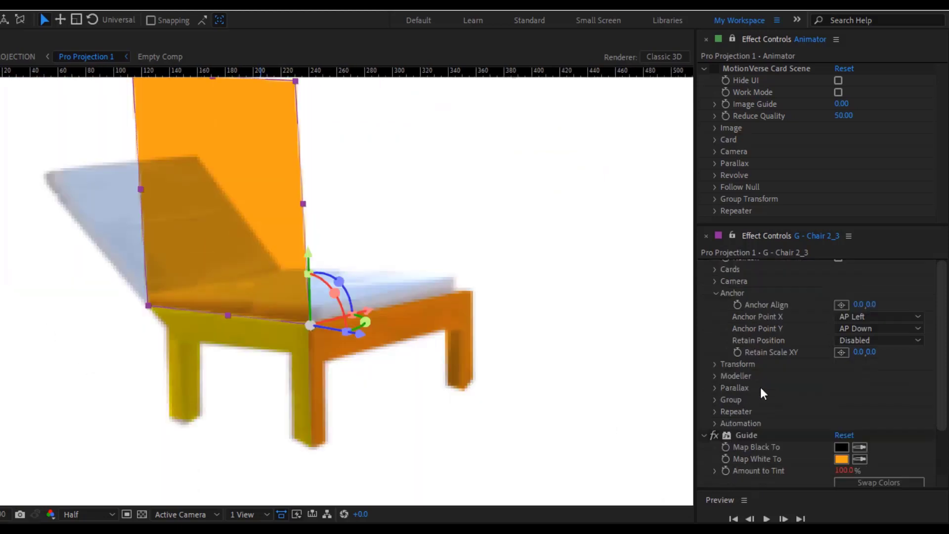
pyautogui.click(715, 355)
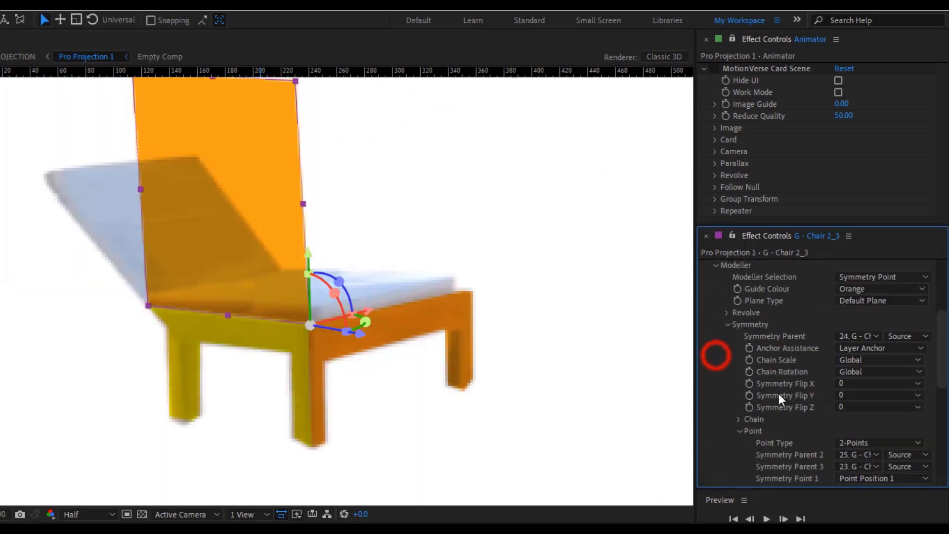
pyautogui.scroll(-3, 814, 378)
pyautogui.click(879, 351)
pyautogui.click(865, 443)
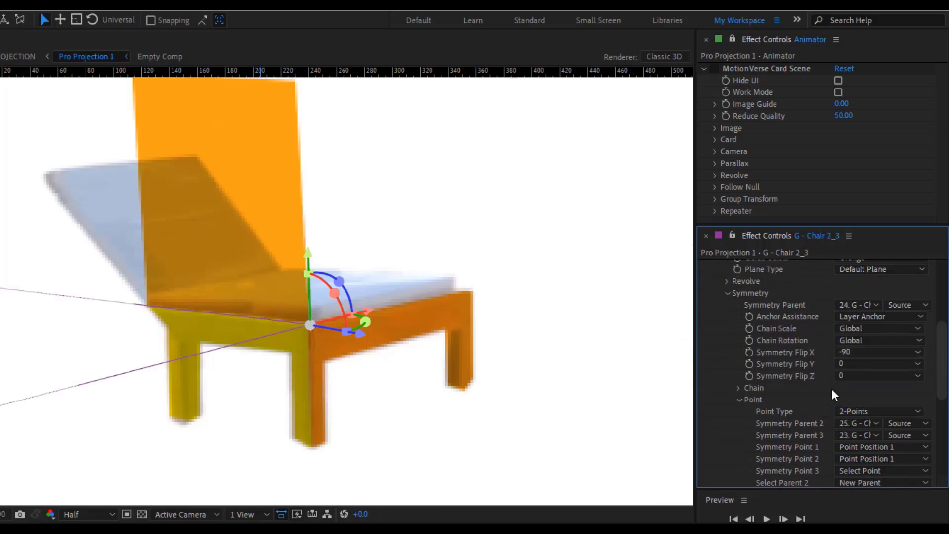
pyautogui.click(870, 351)
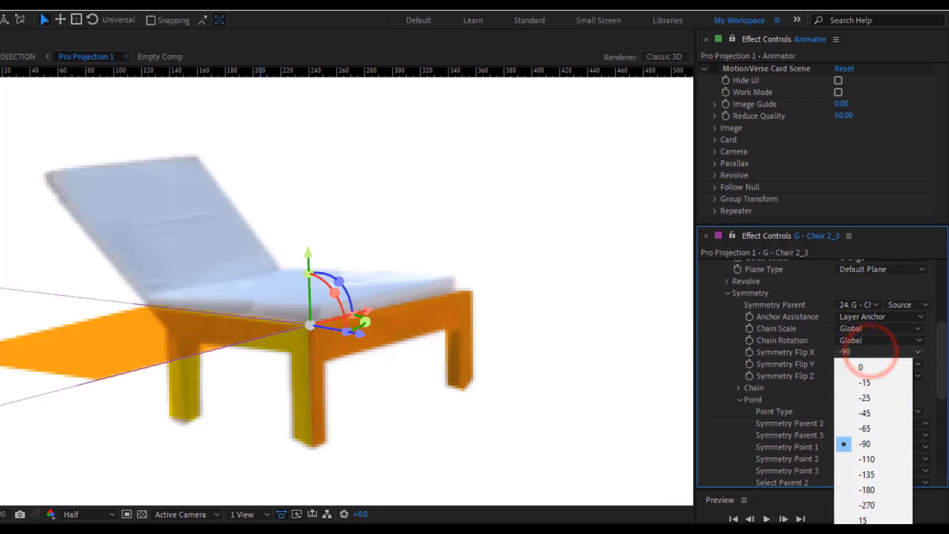
pyautogui.click(863, 532)
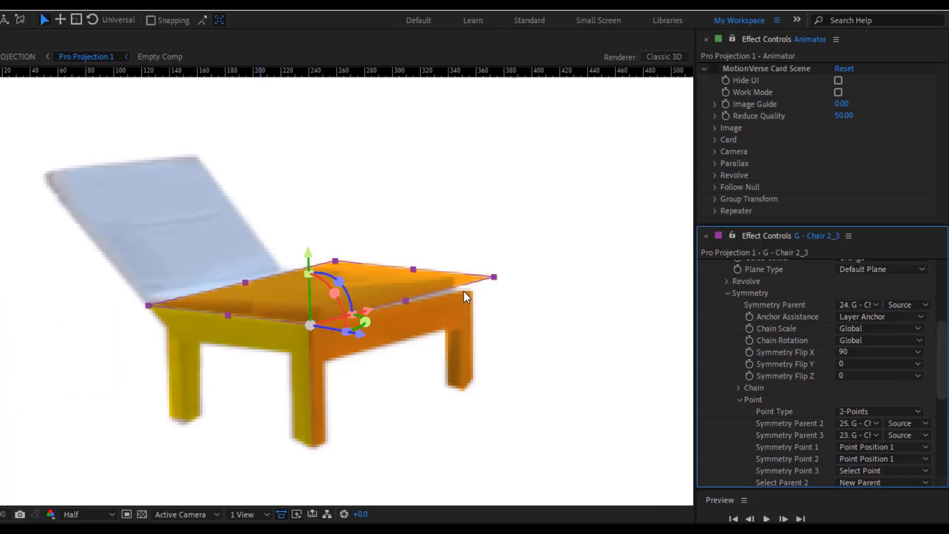
# Move Point Position 1 of G - Chair 2_2 to the upper corner at the far end of the orange frame, at about 475, 1134
pyautogui.scroll(2, 460, 292)
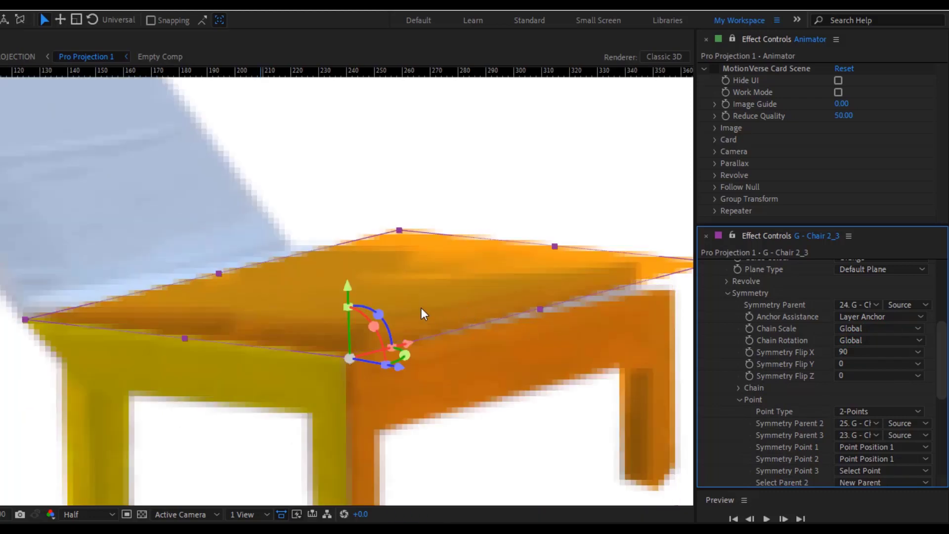
pyautogui.moveTo(434, 307); pyautogui.dragTo(237, 308)
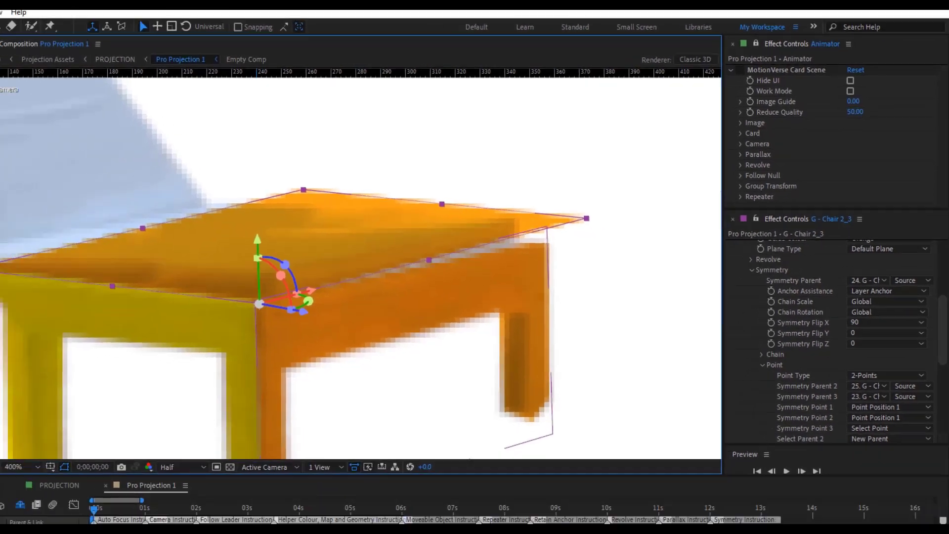
pyautogui.click(96, 486)
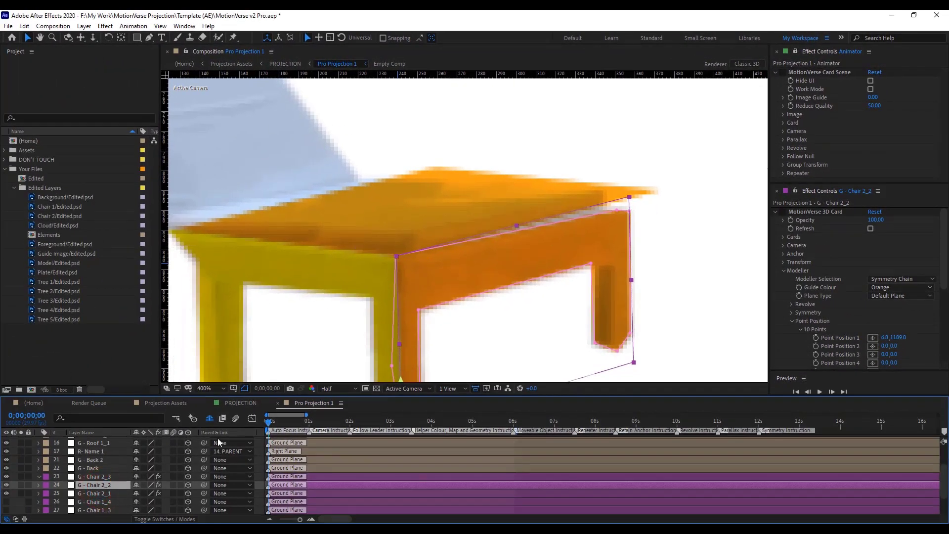
pyautogui.click(95, 494)
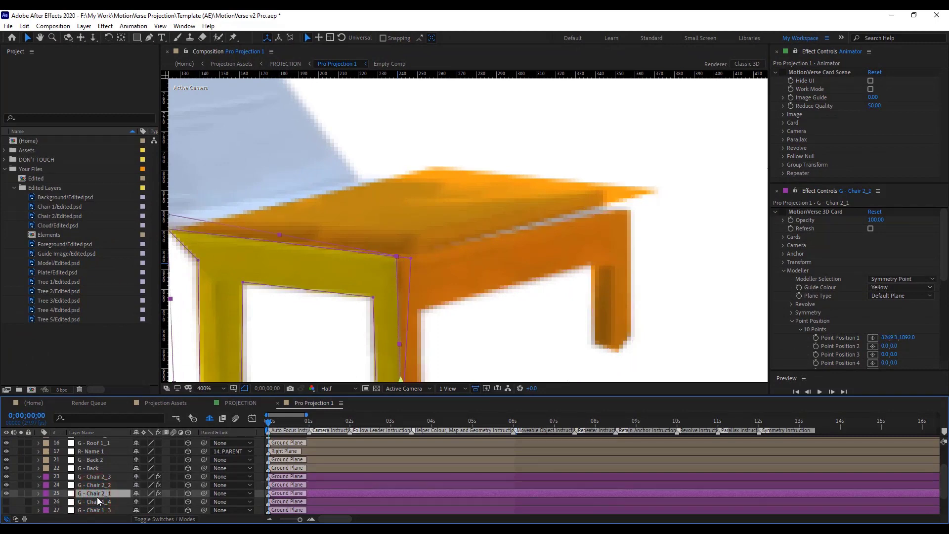
pyautogui.click(113, 484)
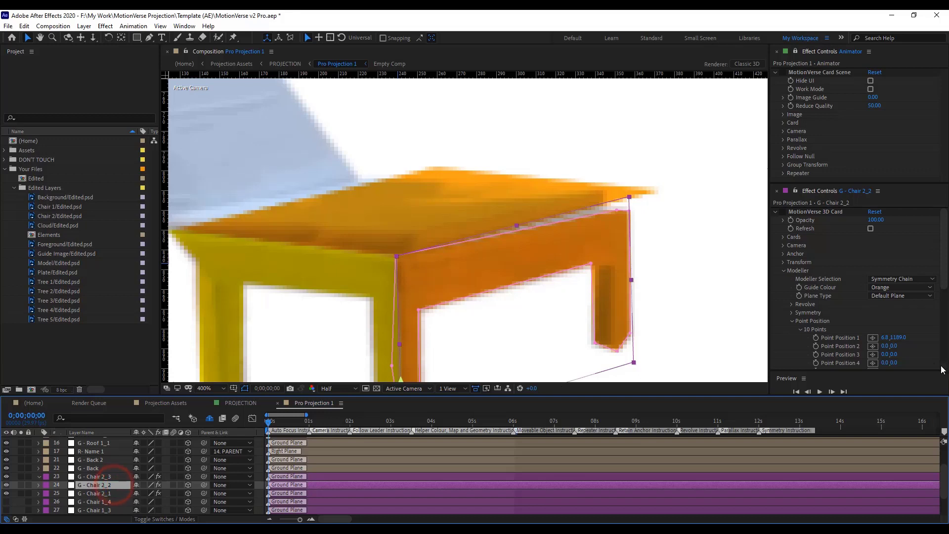
pyautogui.click(872, 337)
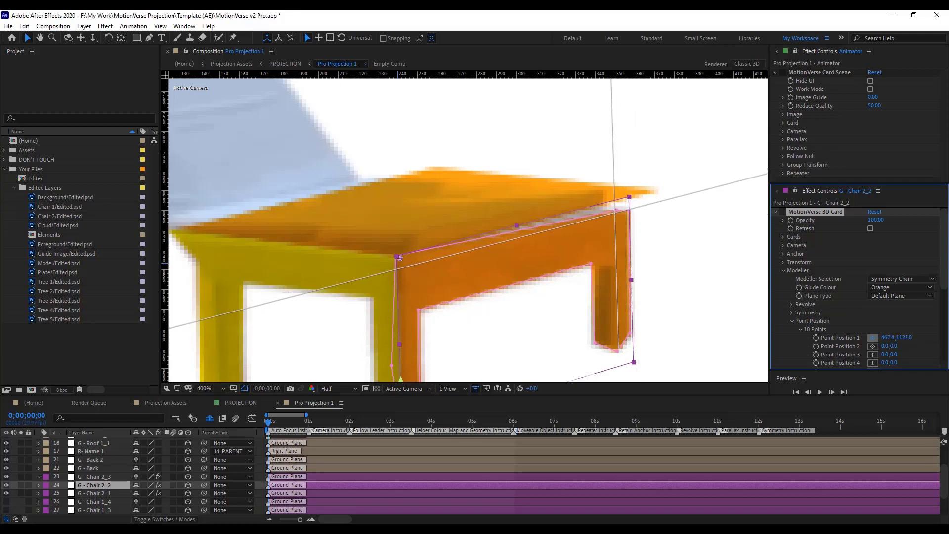
pyautogui.click(617, 209)
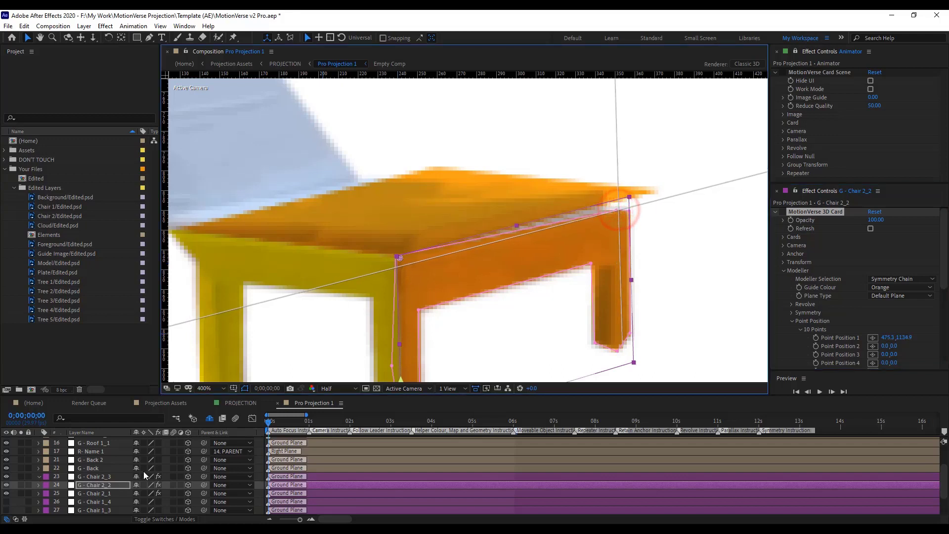
# Move Point Position 1 of G - Chair 2_1 to the upper corner where the frames meet, at about 3841, 1193, and select G - Chair 2_3
pyautogui.click(108, 493)
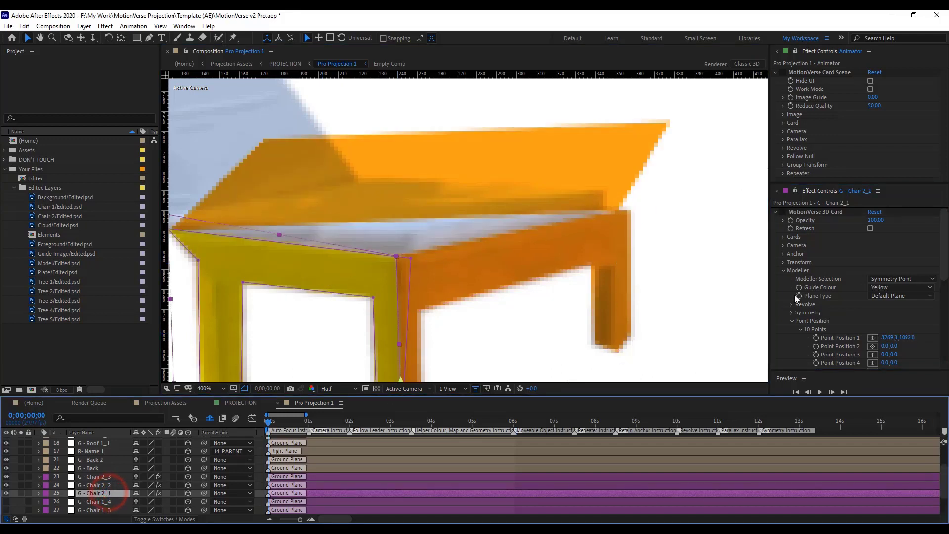
pyautogui.scroll(-3, 841, 322)
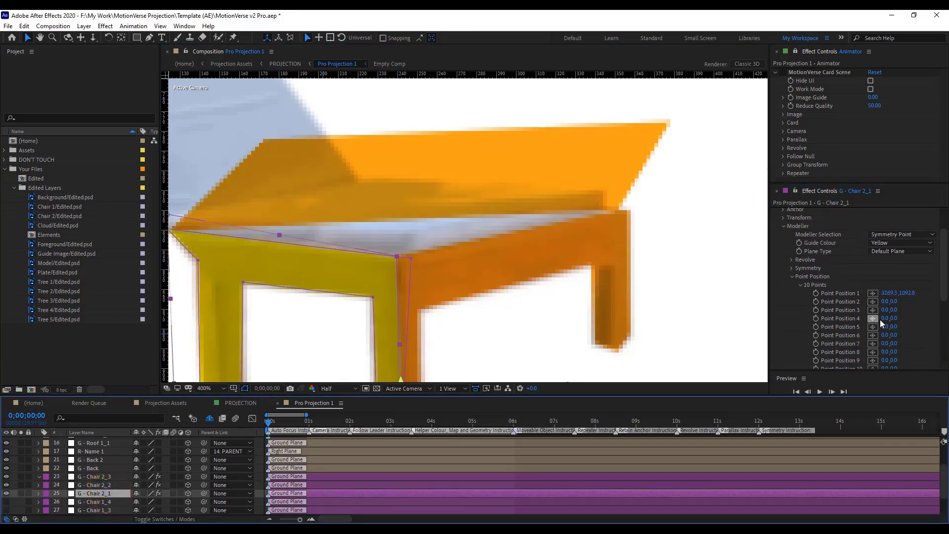
pyautogui.click(872, 293)
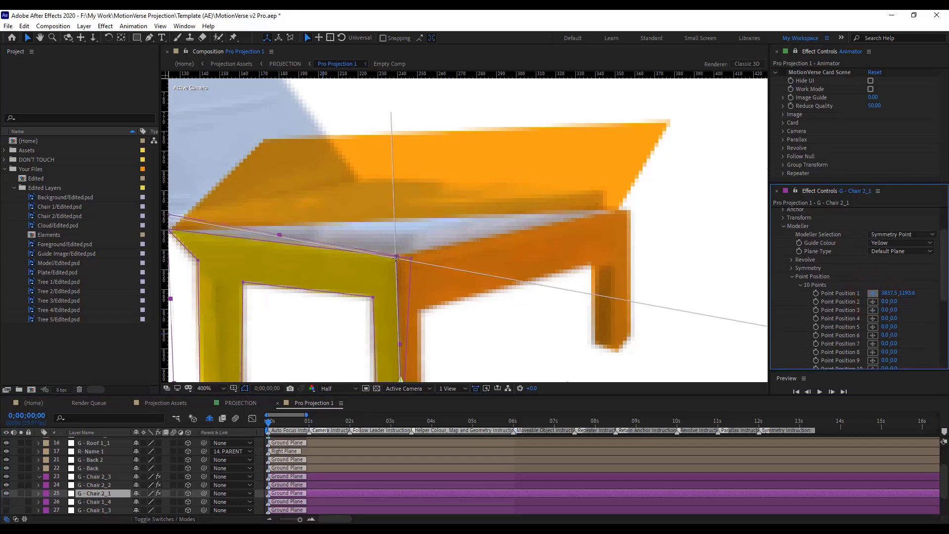
pyautogui.click(396, 257)
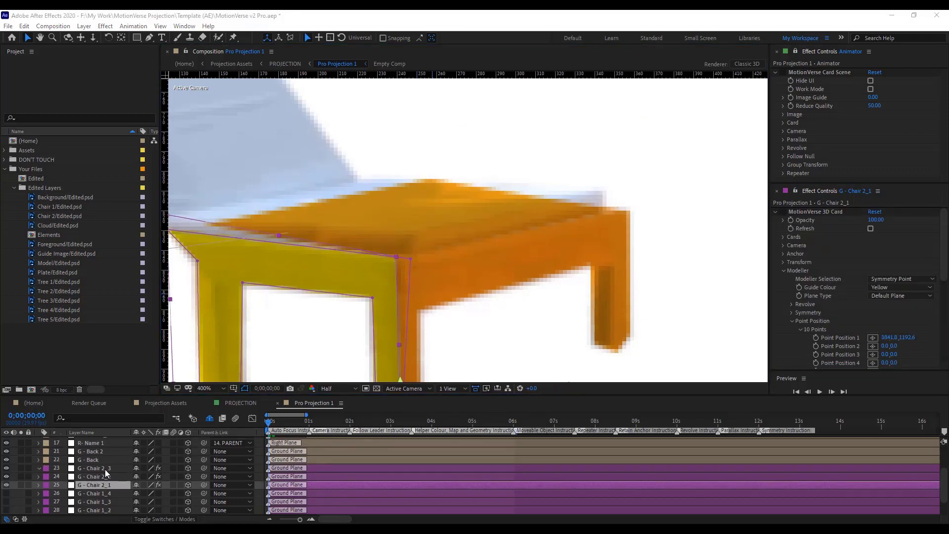
pyautogui.click(105, 468)
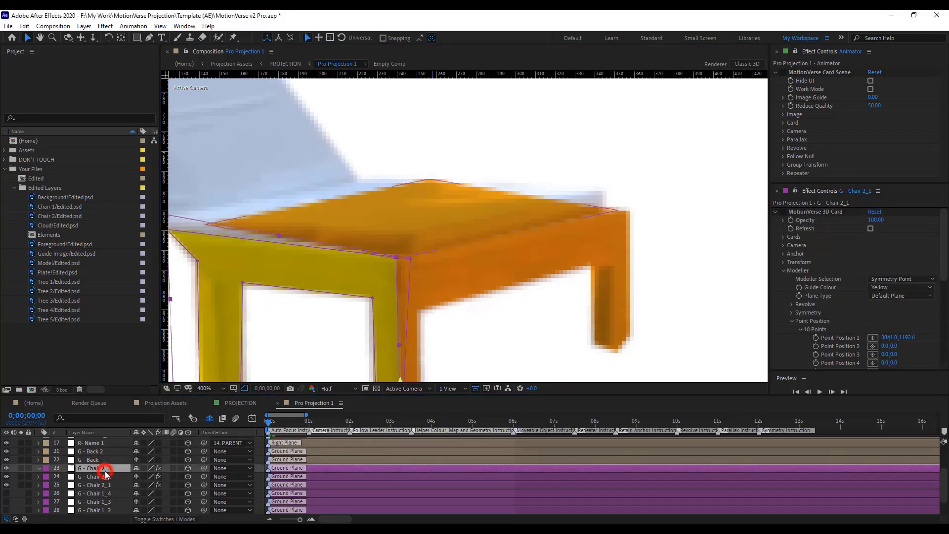
# Try an X rotation of 2 on G - Chair 2_3 in Rotation XY to tilt the seat card
pyautogui.click(784, 271)
pyautogui.click(784, 262)
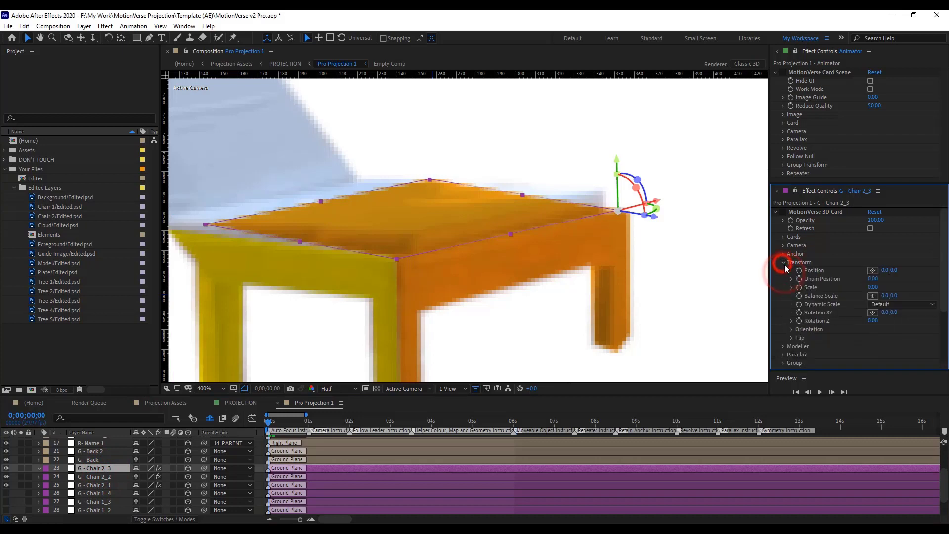
pyautogui.click(885, 313)
pyautogui.click(897, 340)
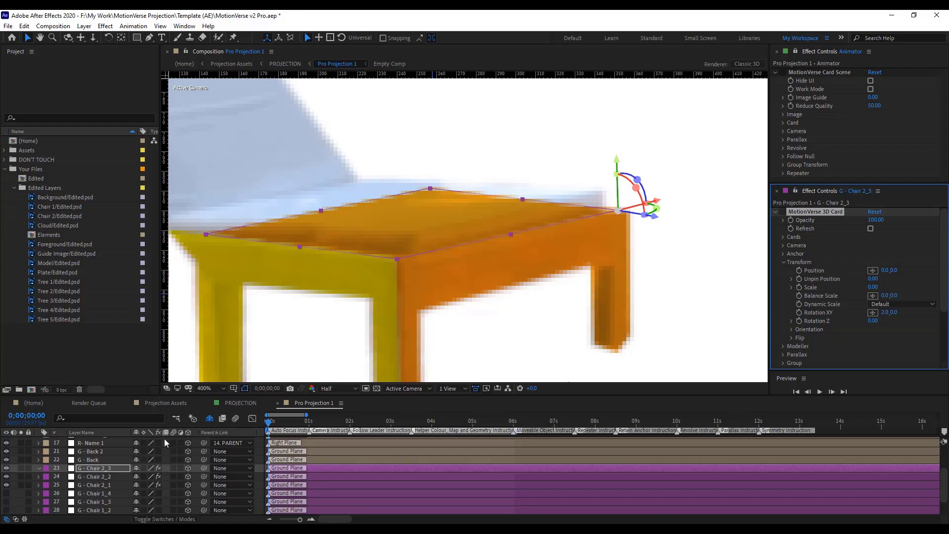
# Try switching Select Parent 2 of G - Chair 2_3 to Interchange Parents in its symmetry point settings
pyautogui.scroll(-4, 870, 316)
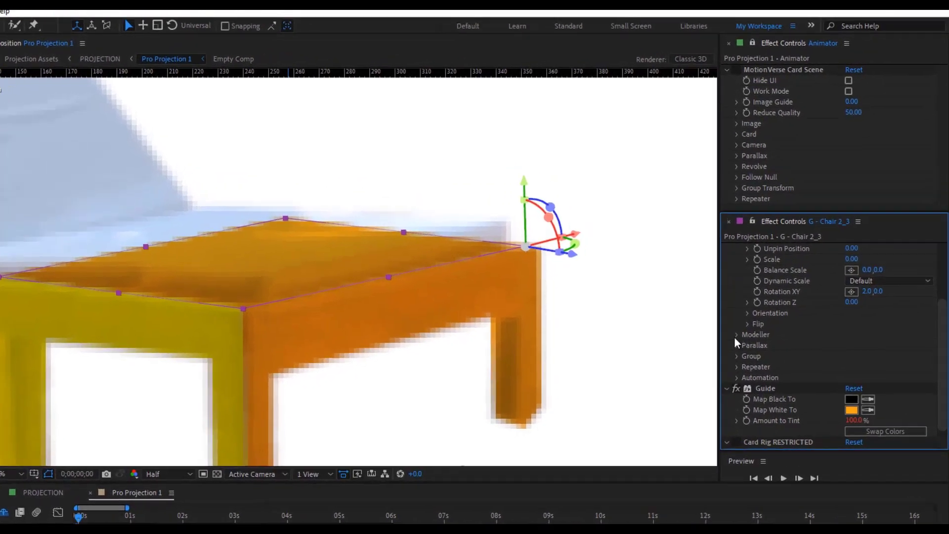
pyautogui.click(736, 336)
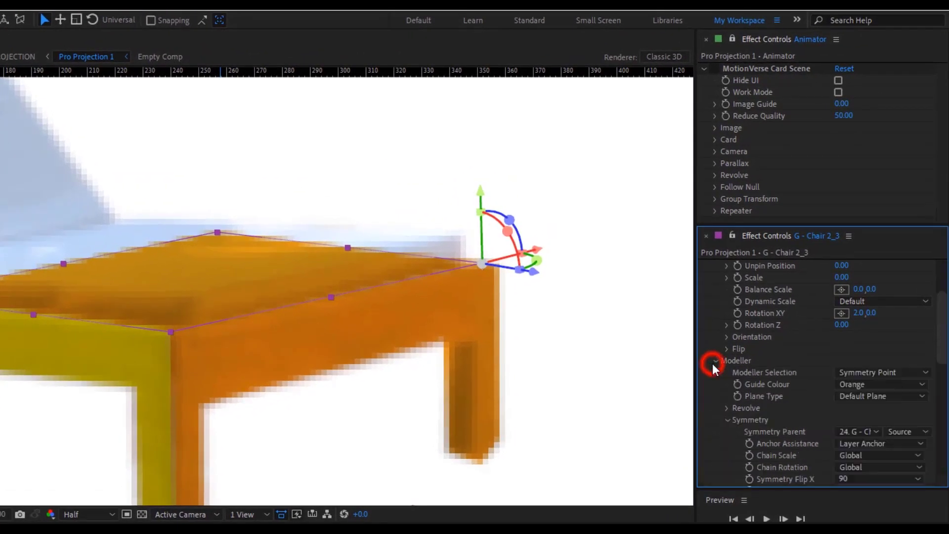
pyautogui.scroll(-8, 764, 360)
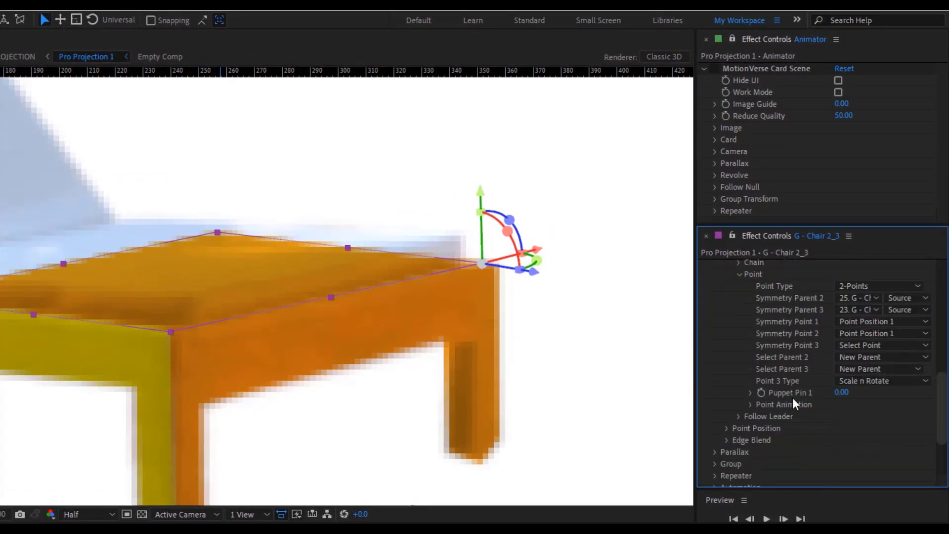
pyautogui.click(856, 370)
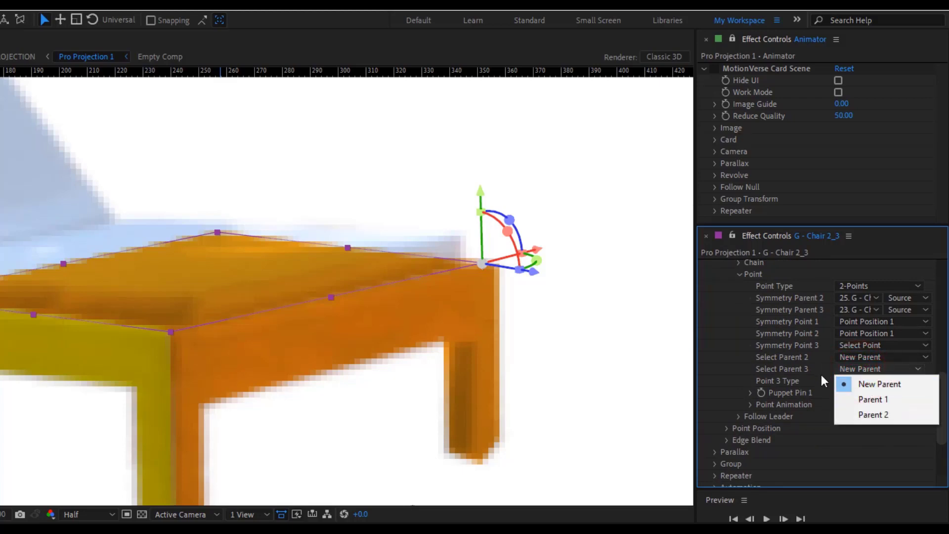
pyautogui.click(811, 370)
pyautogui.click(852, 358)
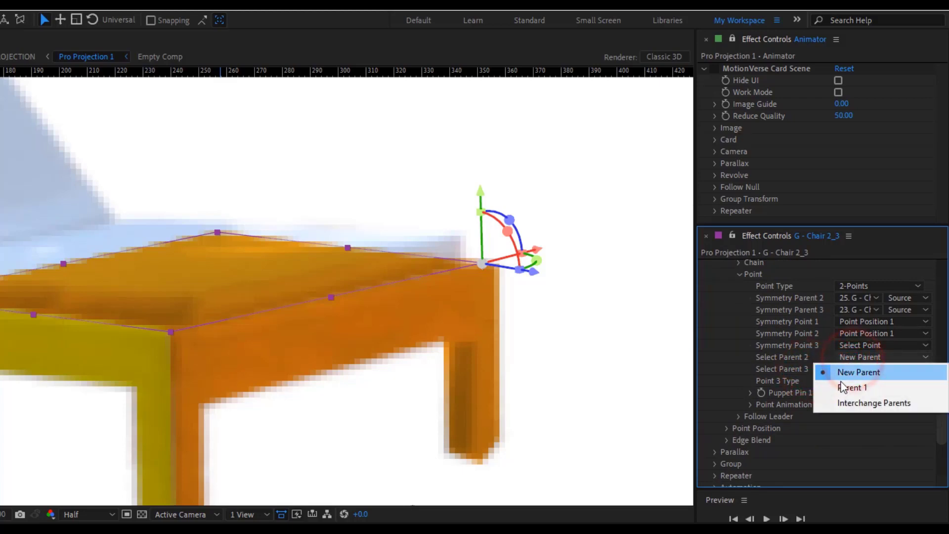
pyautogui.click(850, 403)
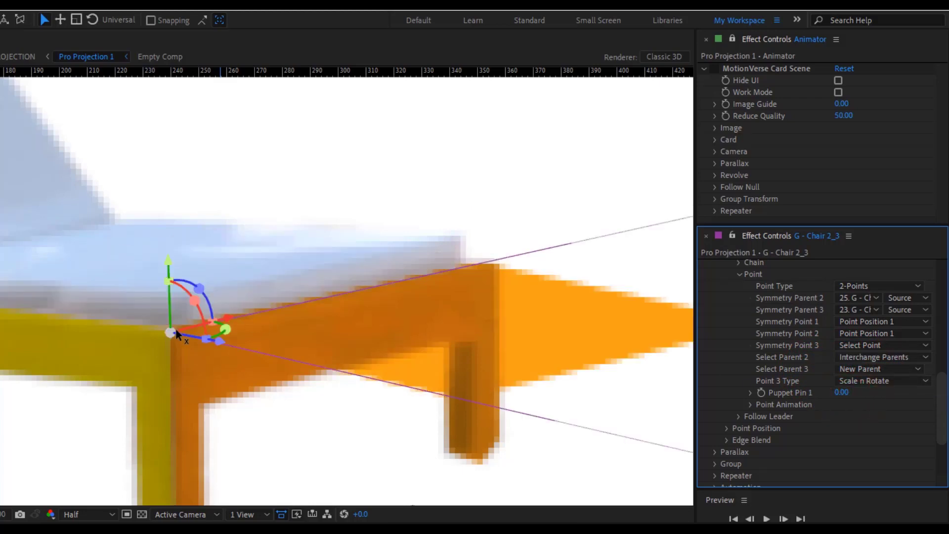
# Try a Symmetry Flip X of -90 and an X rotation of -2 on the interchanged card, and undo back to before the parent interchange
pyautogui.scroll(5, 843, 361)
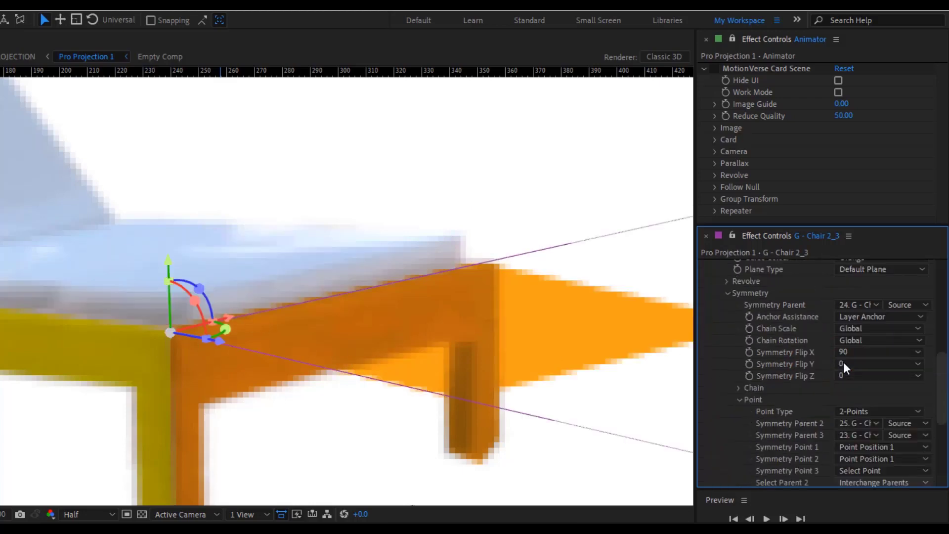
pyautogui.click(860, 387)
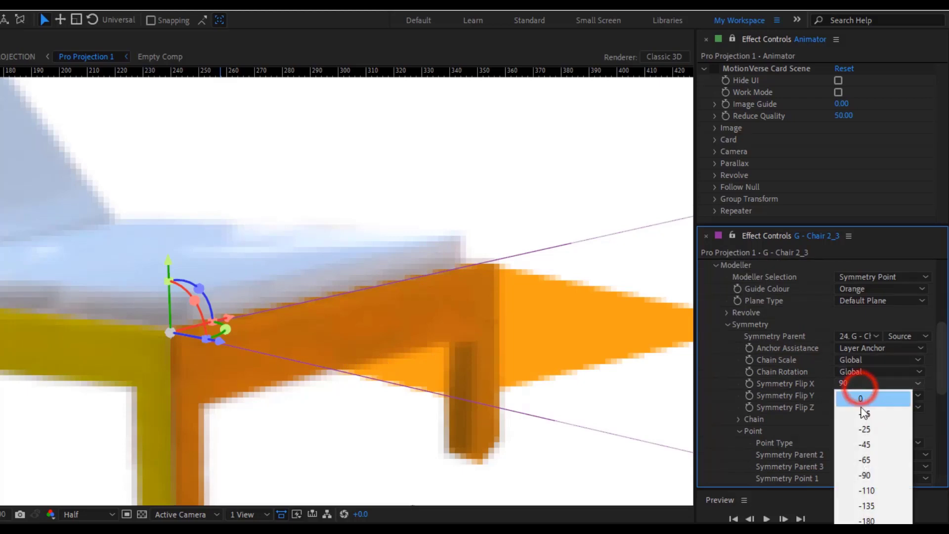
pyautogui.click(882, 479)
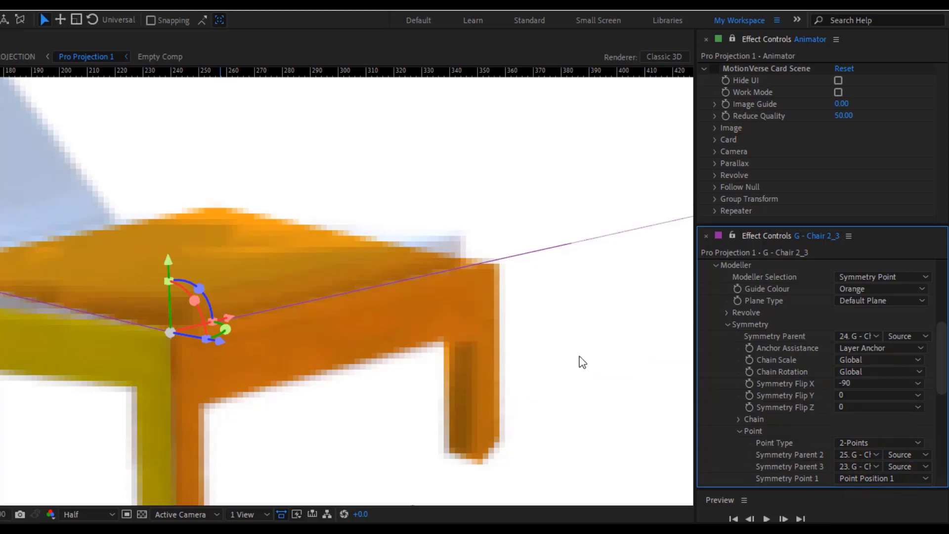
pyautogui.scroll(5, 835, 351)
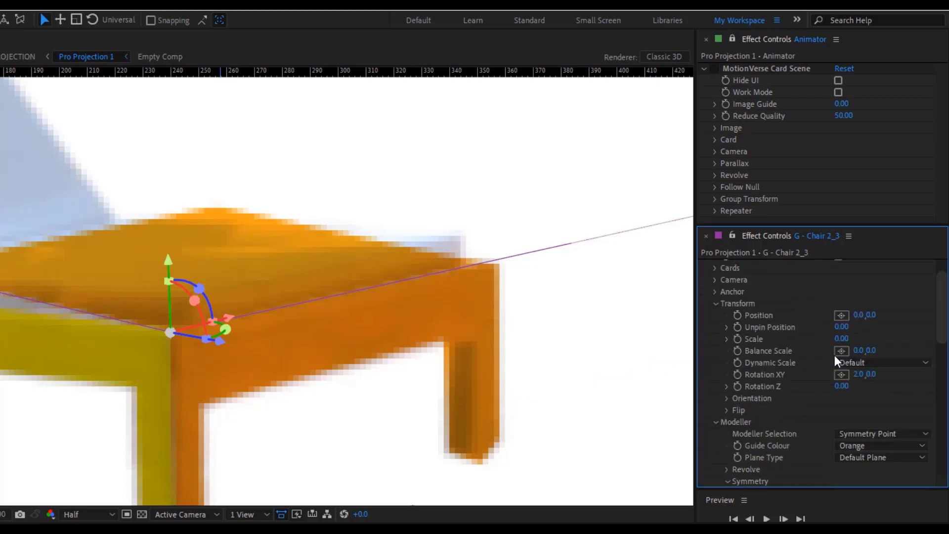
pyautogui.click(858, 374)
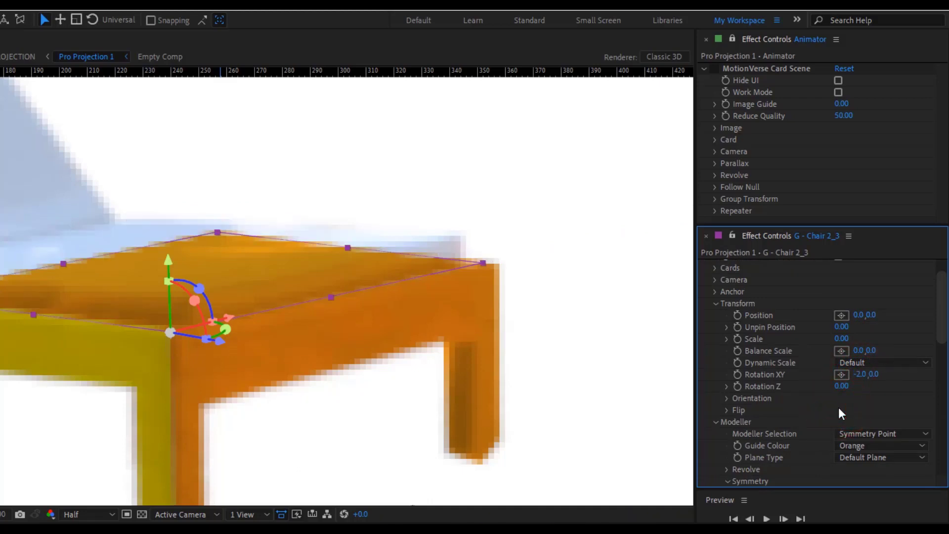
pyautogui.hotkey('ctrl', 'z')
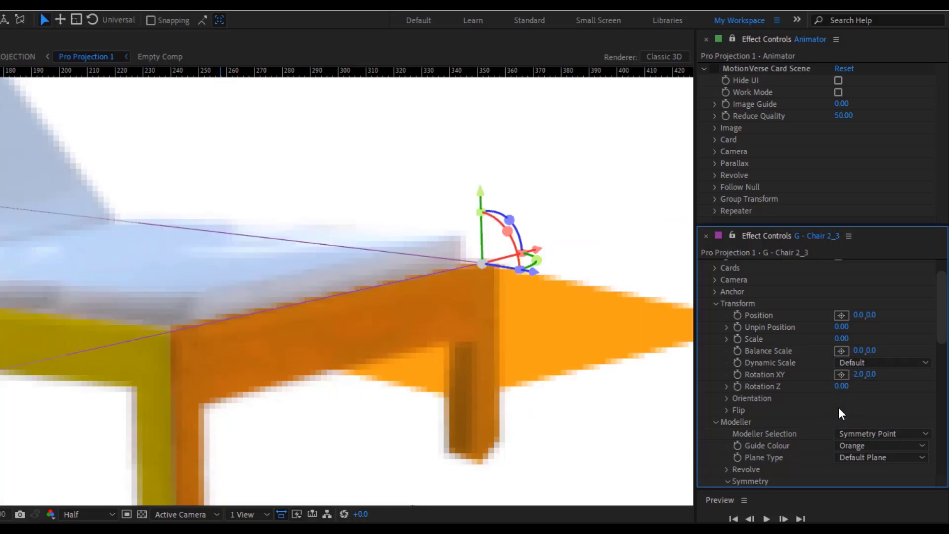
# Swap the parents of G - Chair 2_3 manually: Symmetry Parent to 25. G - Chair 2_1 and Symmetry Parent 2 to 24. G - Chair 2_2
pyautogui.scroll(-10, 838, 408)
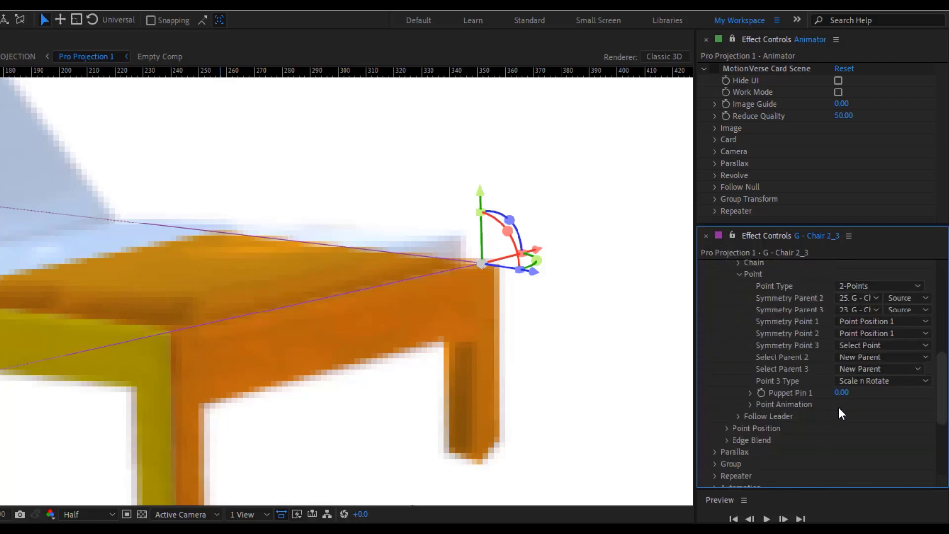
pyautogui.scroll(6, 836, 283)
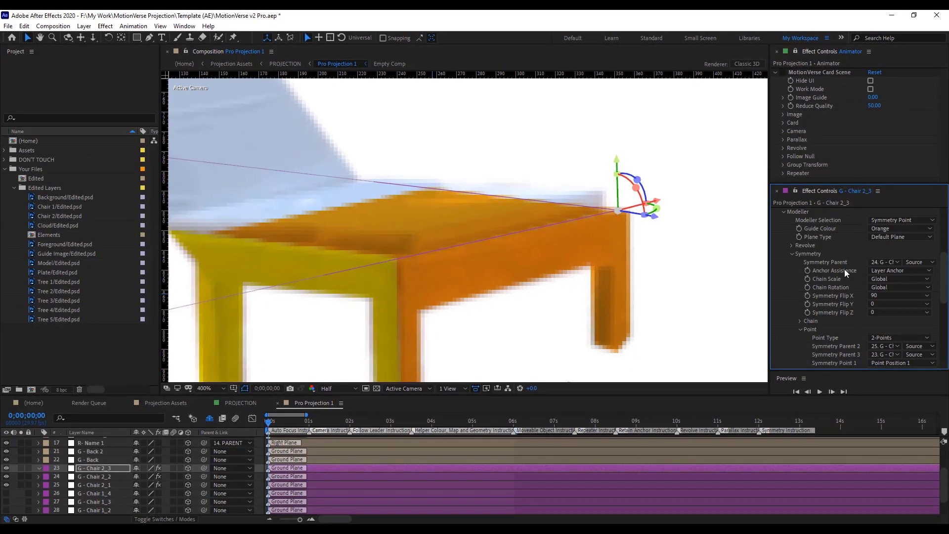
pyautogui.click(879, 263)
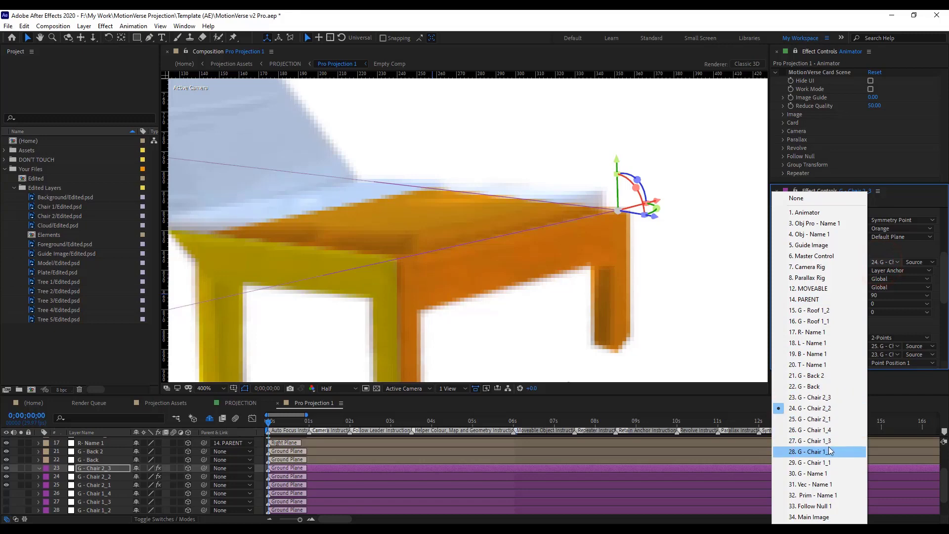
pyautogui.click(826, 420)
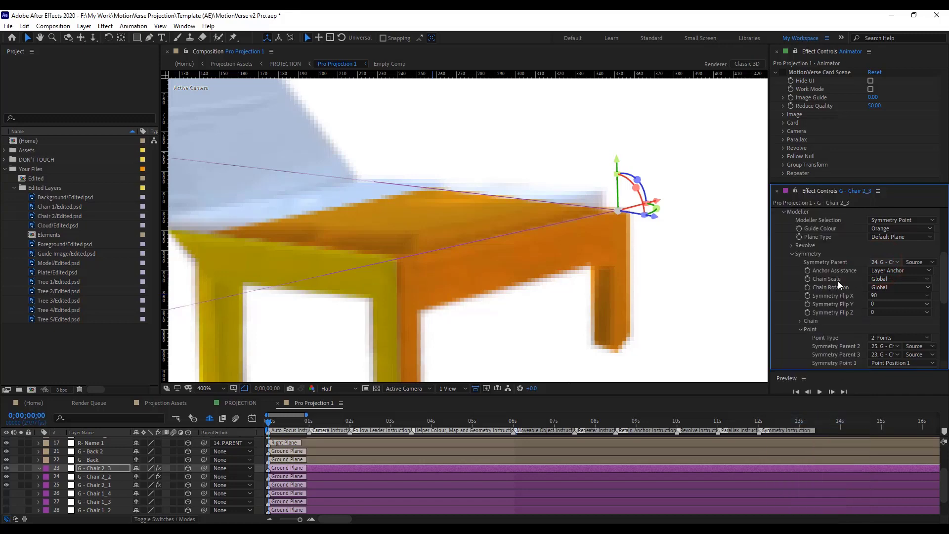
pyautogui.scroll(-2, 856, 319)
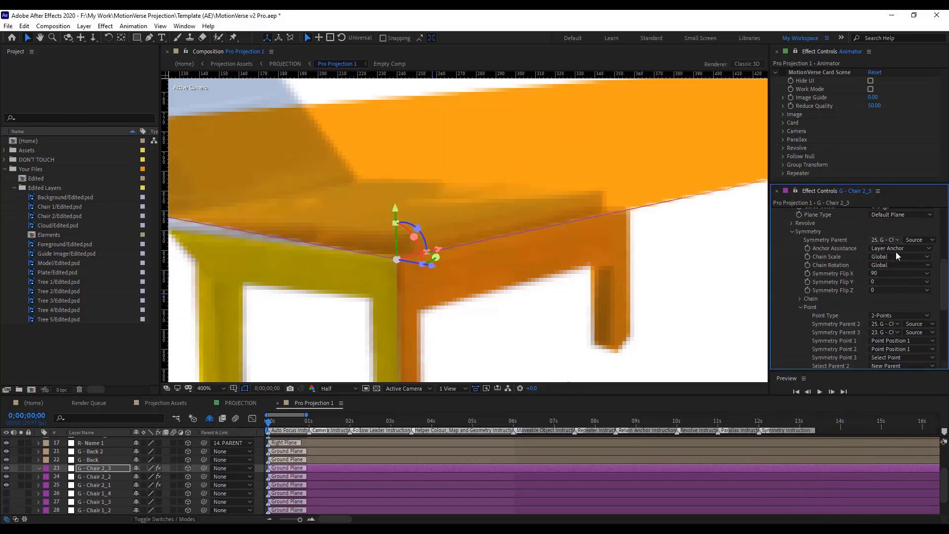
pyautogui.click(888, 316)
pyautogui.click(890, 299)
pyautogui.click(876, 323)
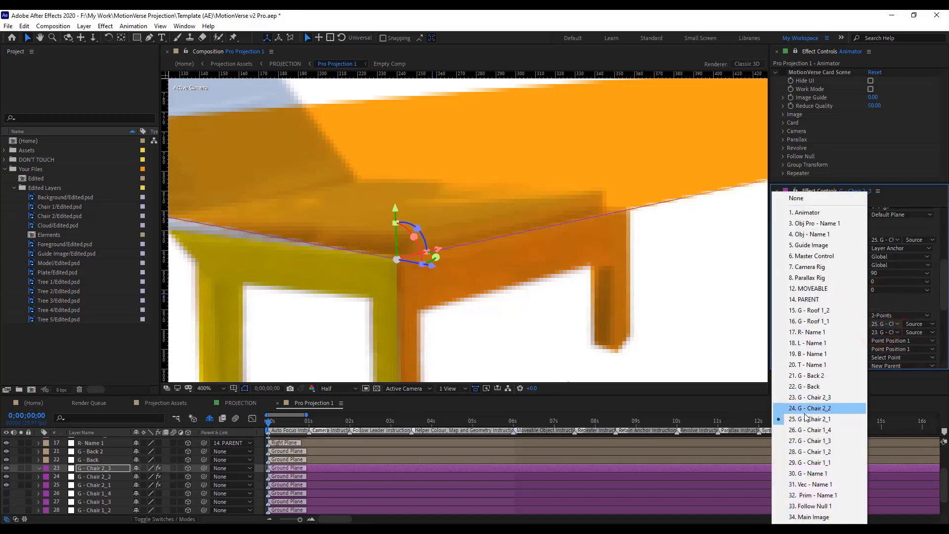
pyautogui.click(802, 414)
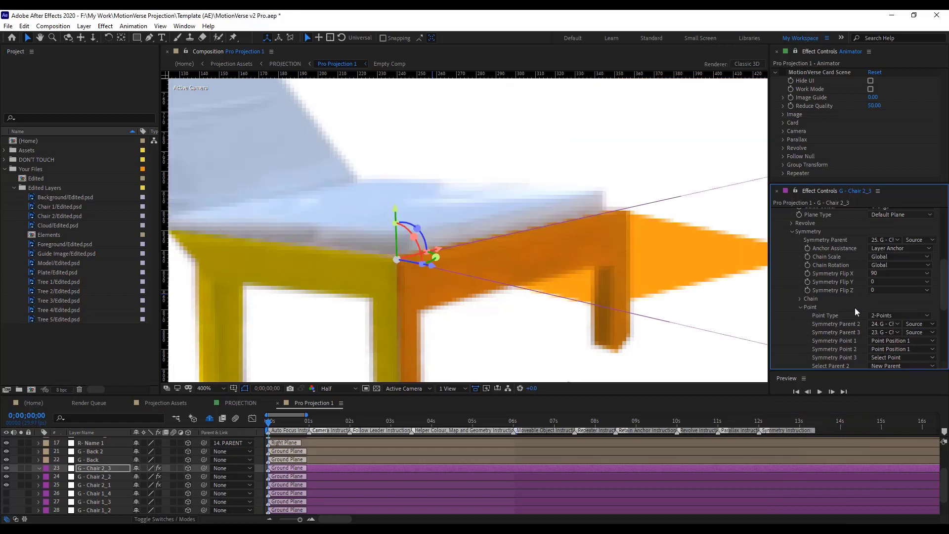
# Set Symmetry Flip X of G - Chair 2_3 to -90 and its X rotation to -2 to fit the card over the seat
pyautogui.scroll(1, 855, 307)
pyautogui.click(889, 295)
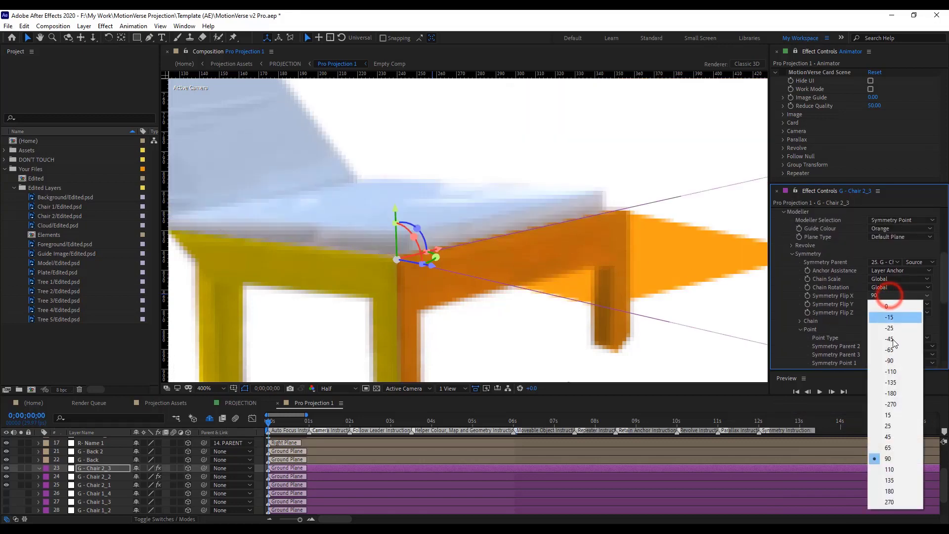
pyautogui.click(892, 366)
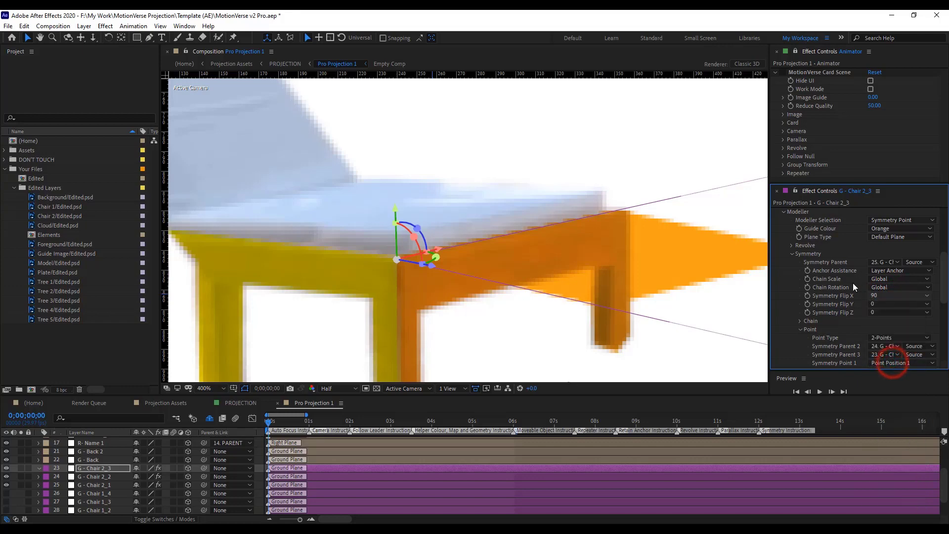
pyautogui.scroll(5, 855, 281)
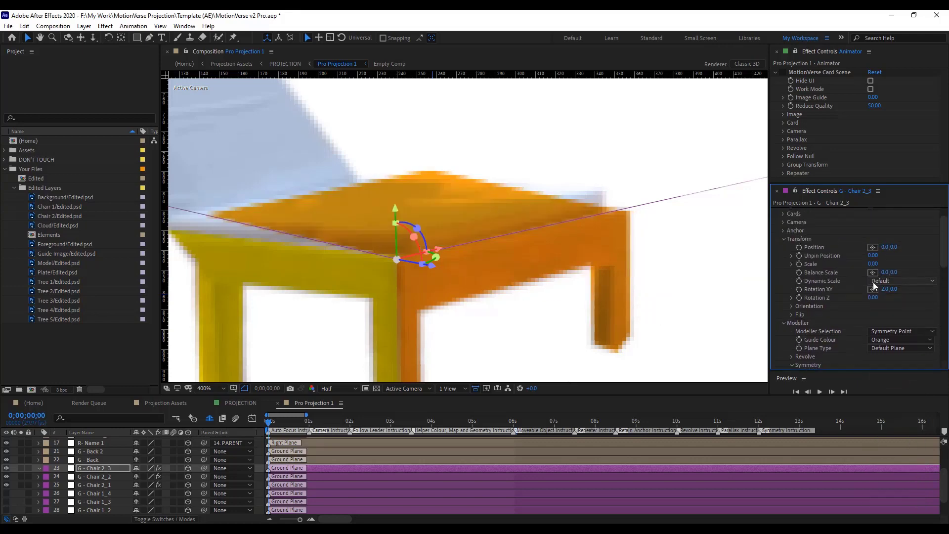
pyautogui.moveTo(881, 291); pyautogui.dragTo(882, 295)
pyautogui.click(882, 290)
pyautogui.write('-2')
pyautogui.click(906, 312)
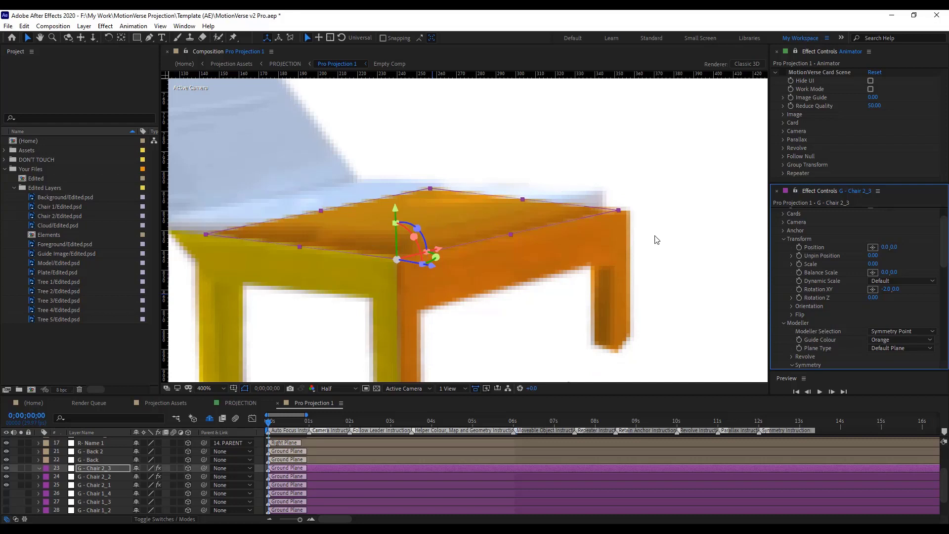
# Try an X Balance Scale of 20 on G - Chair 2_3 to extend the card along the orange frame
pyautogui.scroll(-2, 823, 283)
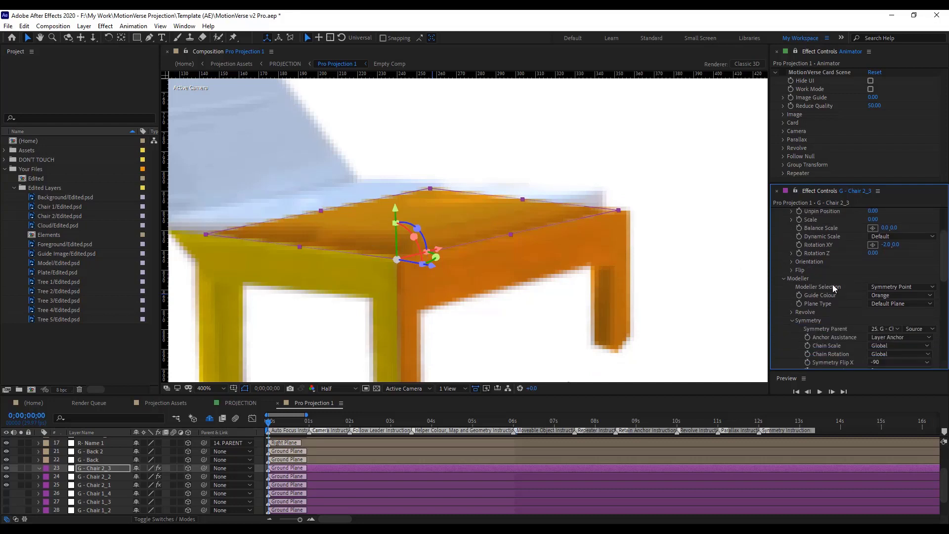
pyautogui.moveTo(881, 267); pyautogui.dragTo(882, 287)
pyautogui.write('20')
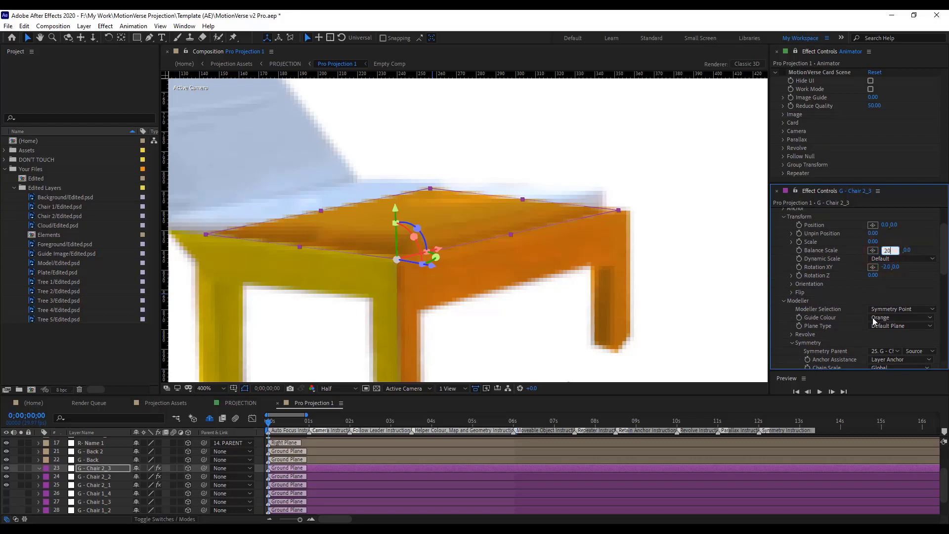
pyautogui.click(861, 305)
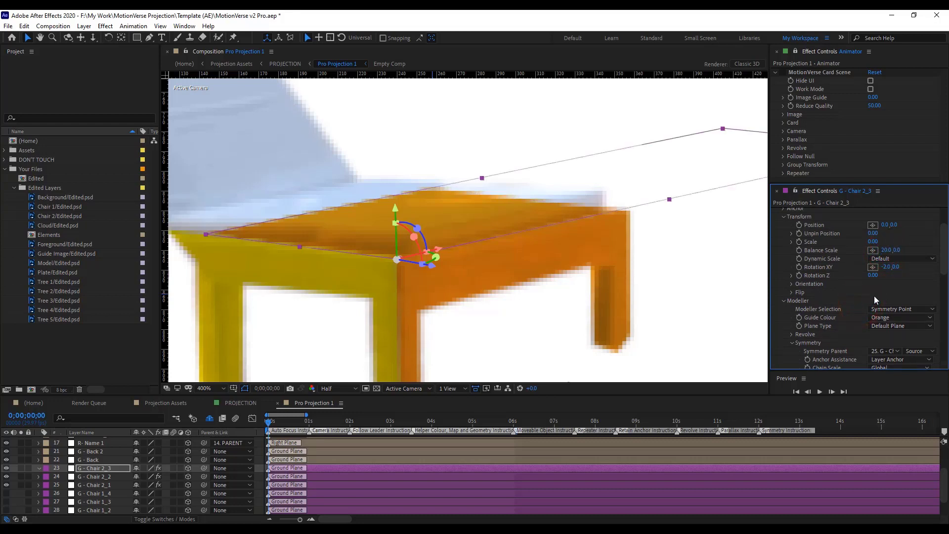
# Set the Balance Scale of G - Chair 2_3 to 5, 5 to extend the card beyond both frames
pyautogui.click(888, 250)
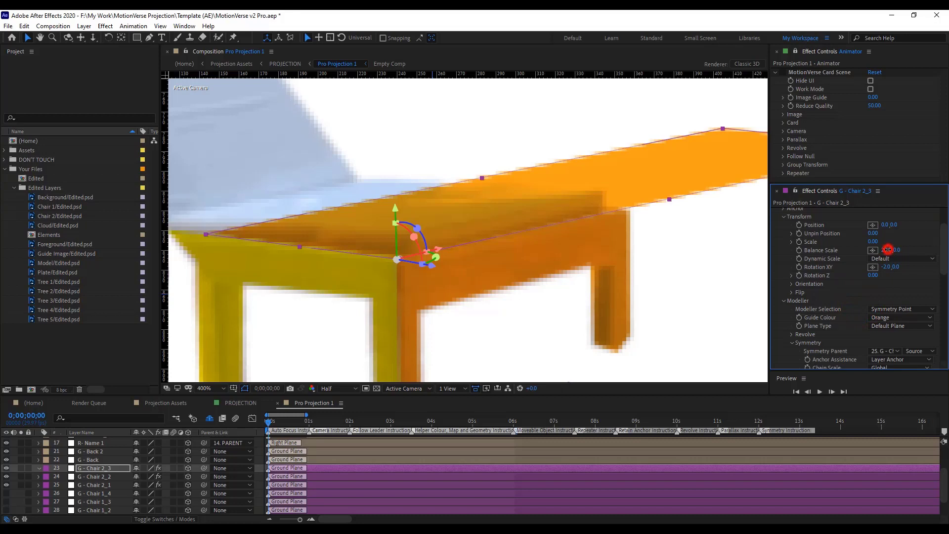
pyautogui.write('5')
pyautogui.click(867, 292)
pyautogui.click(895, 250)
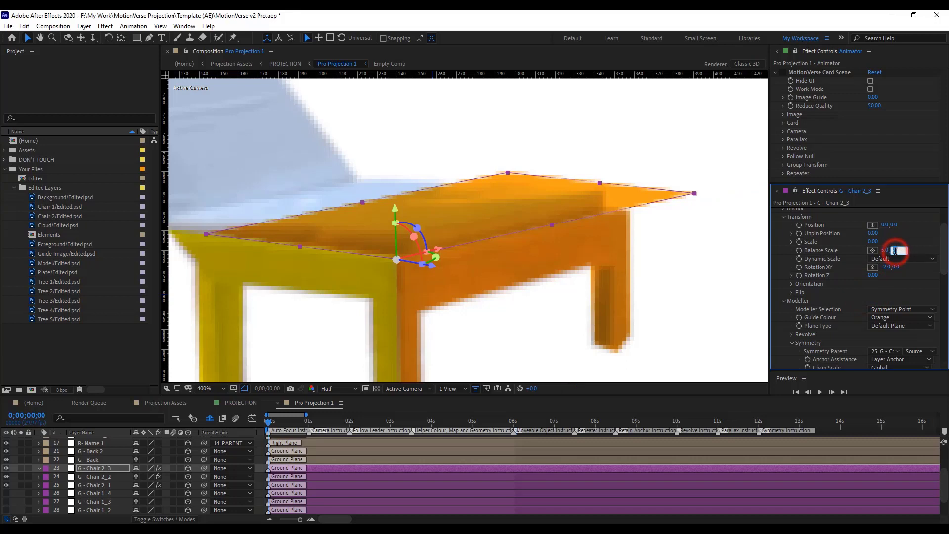
pyautogui.click(901, 280)
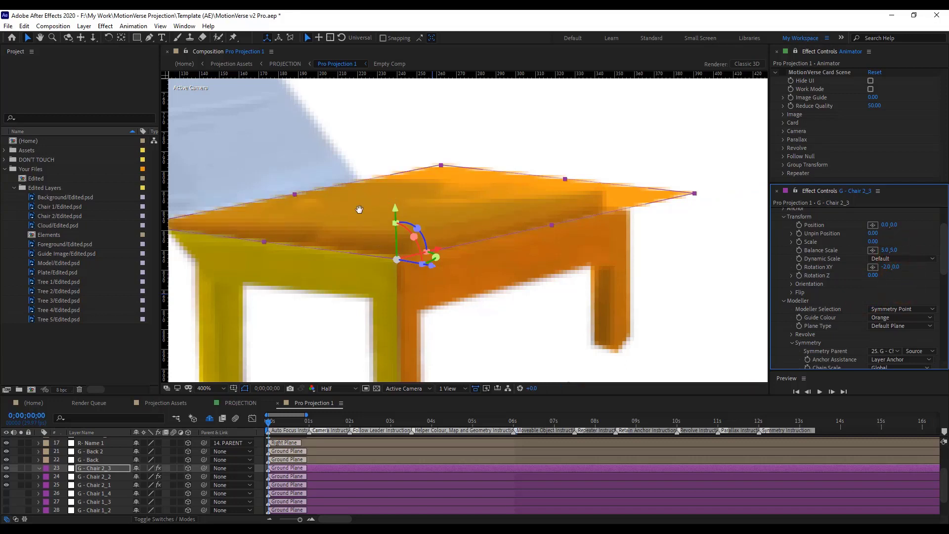
# Change the Guide Colour of the seat card G - Chair 2_3 to Purple
pyautogui.moveTo(360, 209); pyautogui.dragTo(437, 211)
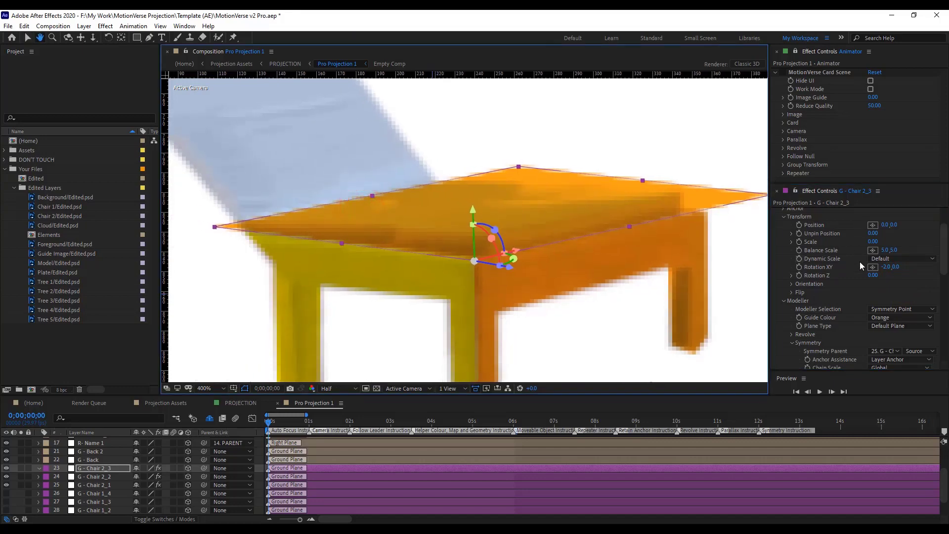
pyautogui.scroll(-2, 862, 274)
pyautogui.click(892, 274)
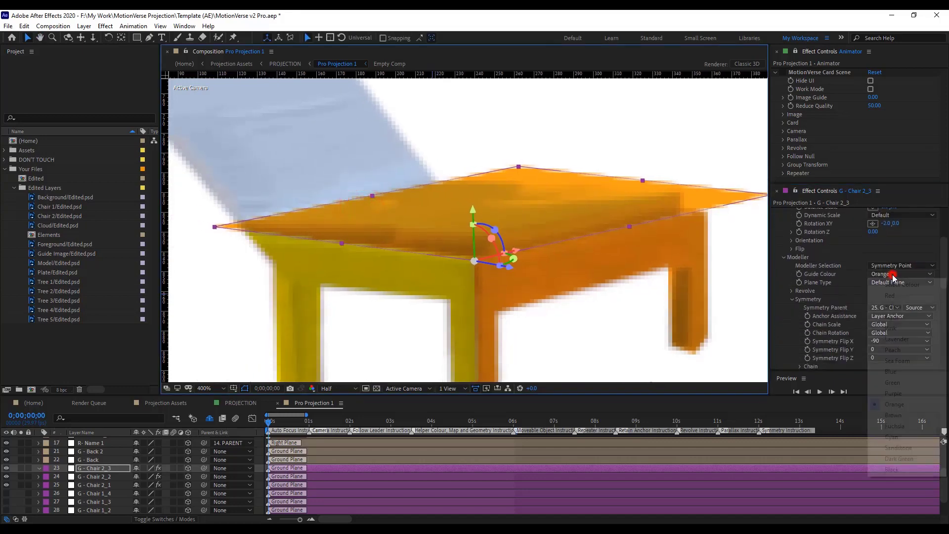
pyautogui.click(896, 401)
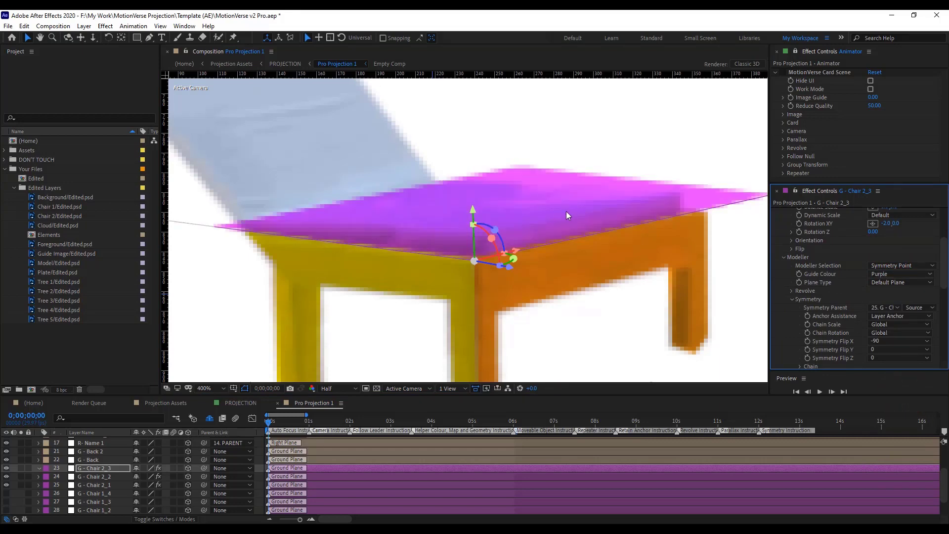
pyautogui.moveTo(600, 201); pyautogui.dragTo(575, 203)
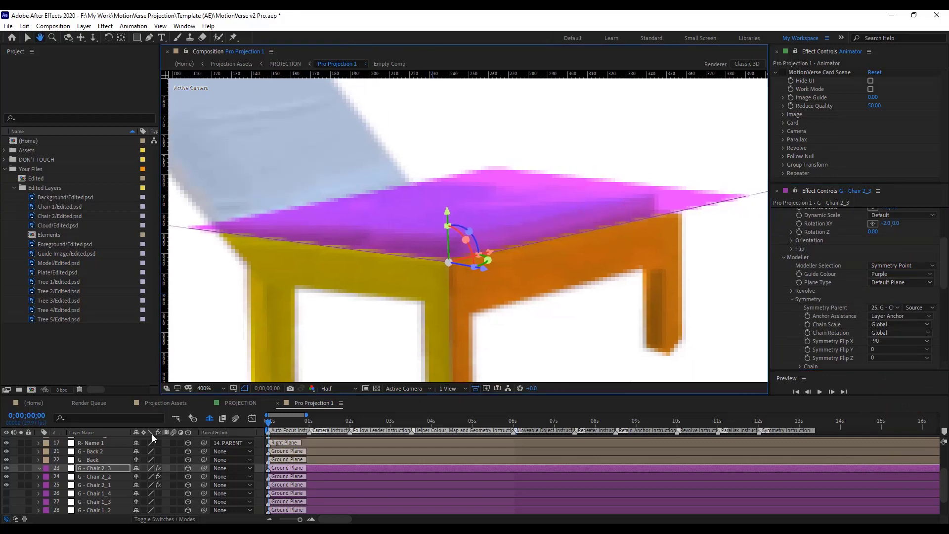
# Mask the seat card G - Chair 2_3 with a closed six-point path around the cushion, turning its effects off while drawing
pyautogui.click(158, 468)
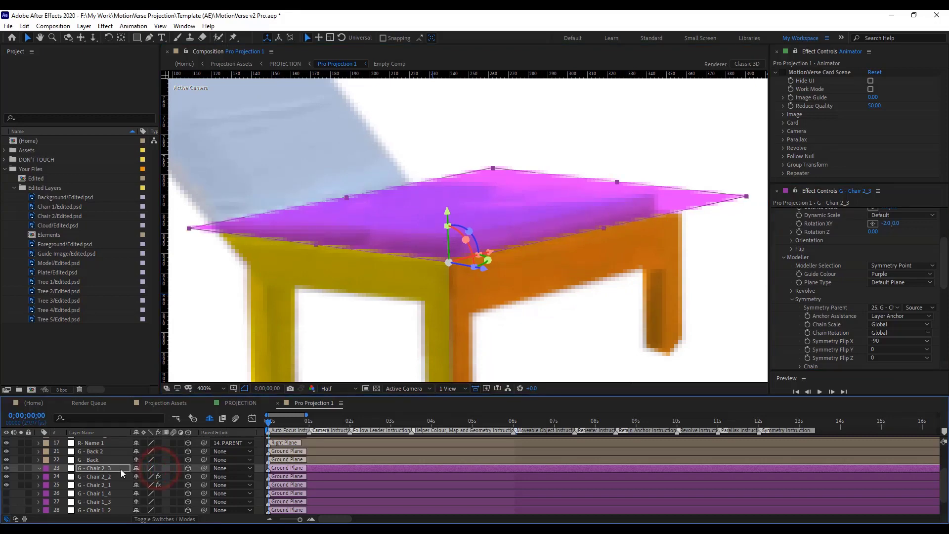
pyautogui.click(120, 470)
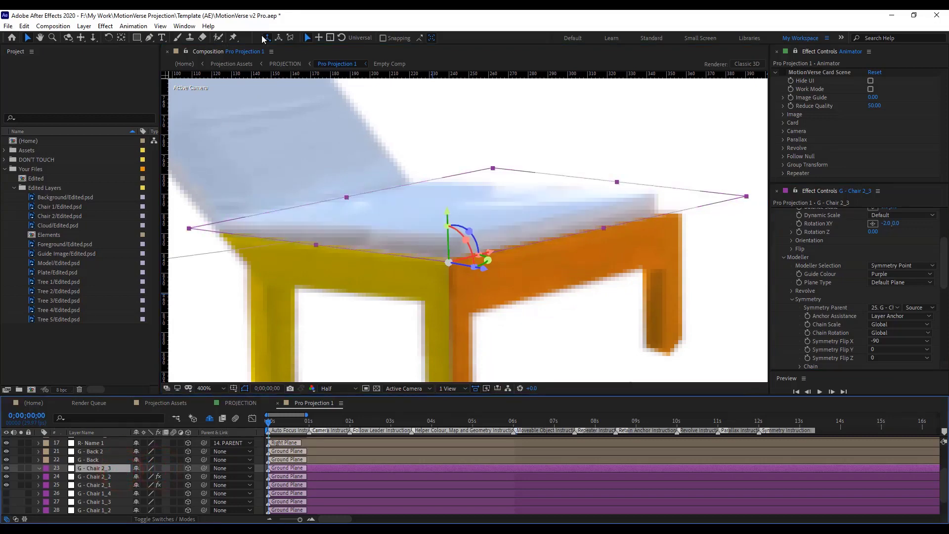
pyautogui.click(149, 38)
pyautogui.scroll(1, 658, 224)
pyautogui.click(656, 223)
pyautogui.click(652, 176)
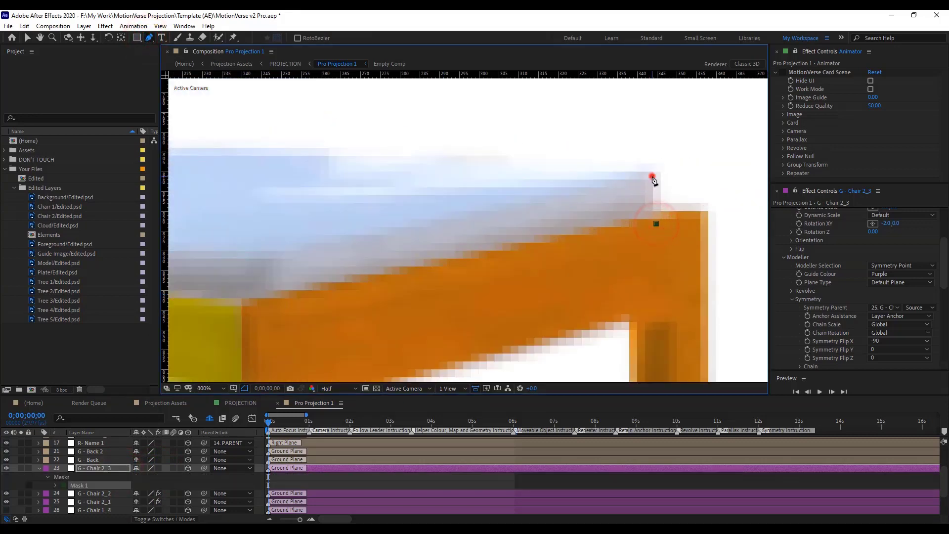
pyautogui.scroll(-1, 652, 178)
pyautogui.click(412, 194)
pyautogui.click(205, 234)
pyautogui.click(208, 249)
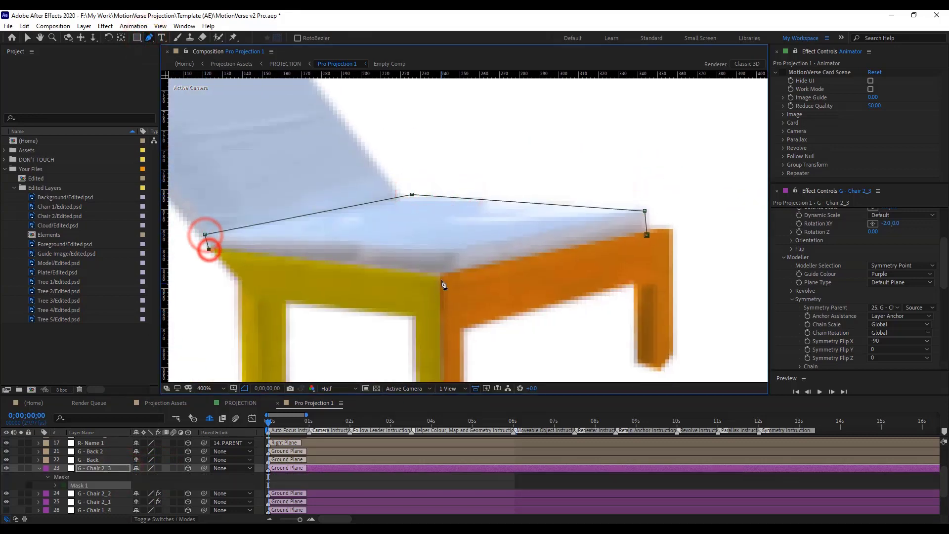
pyautogui.click(444, 286)
pyautogui.click(646, 235)
pyautogui.click(157, 467)
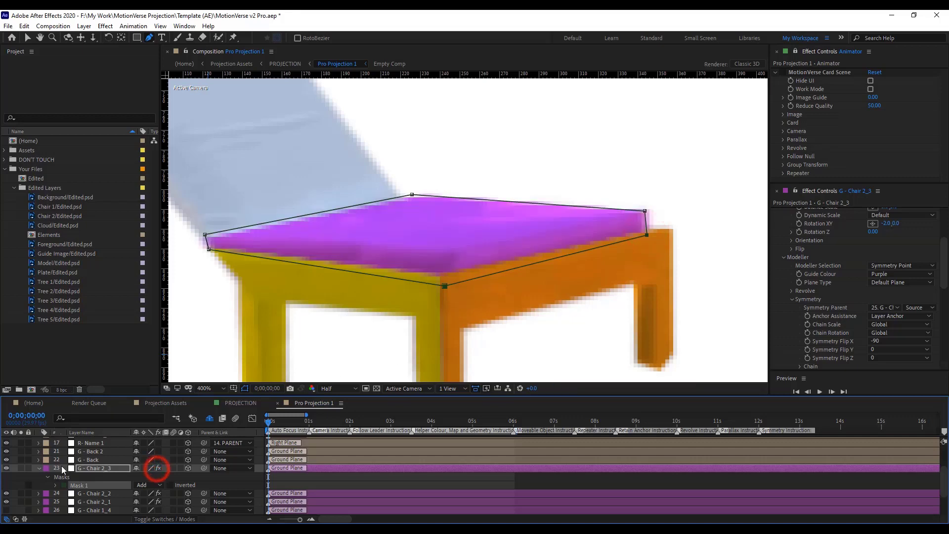
pyautogui.click(39, 468)
pyautogui.press('v')
# Place Point Position 1 and Point Position 2 of G - Chair 2_3 on the two seat corners where the backrest meets the seat
pyautogui.moveTo(311, 171); pyautogui.dragTo(500, 310)
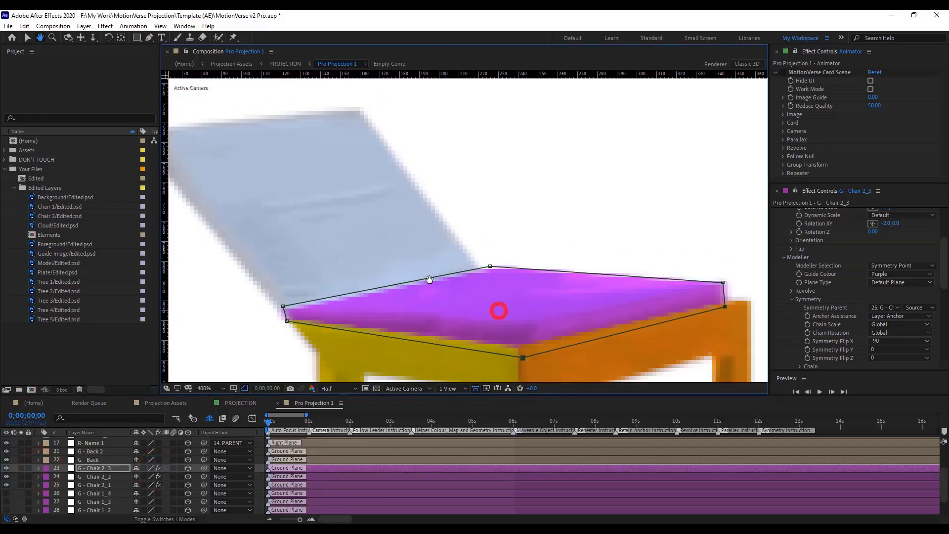
pyautogui.click(110, 467)
pyautogui.scroll(-3, 817, 282)
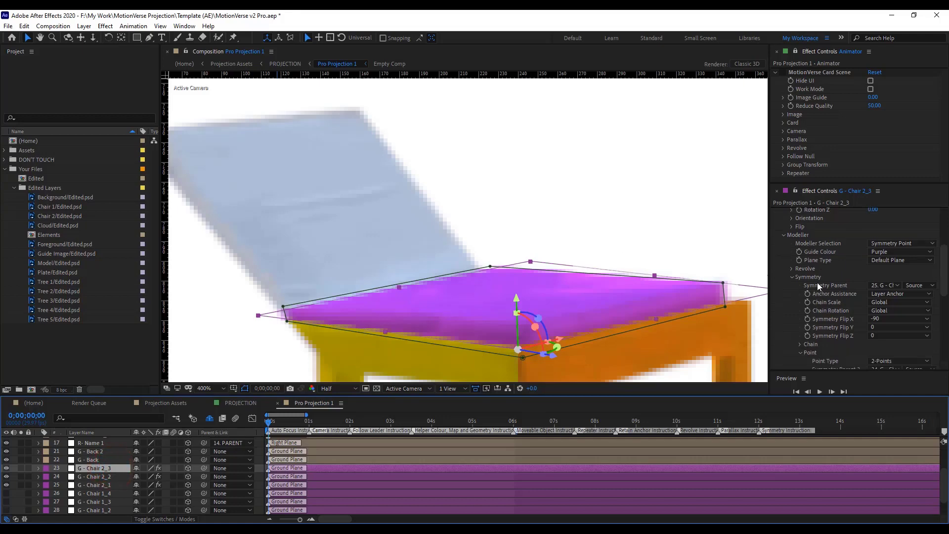
pyautogui.click(792, 256)
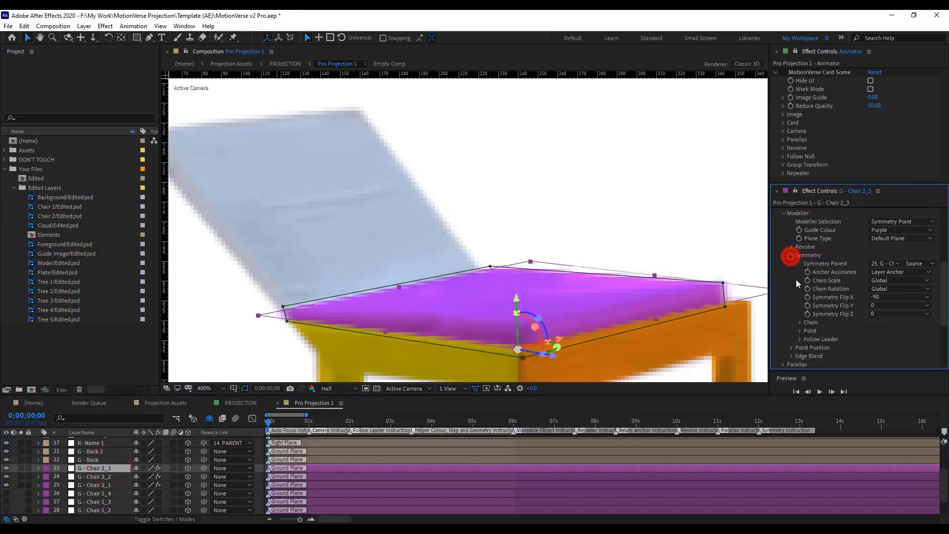
pyautogui.click(792, 242)
pyautogui.click(801, 250)
pyautogui.click(872, 259)
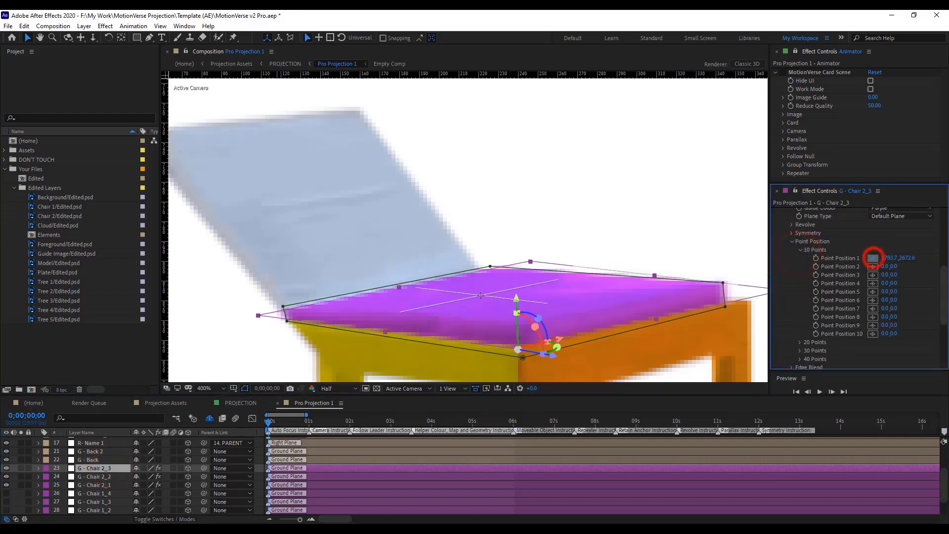
pyautogui.click(495, 266)
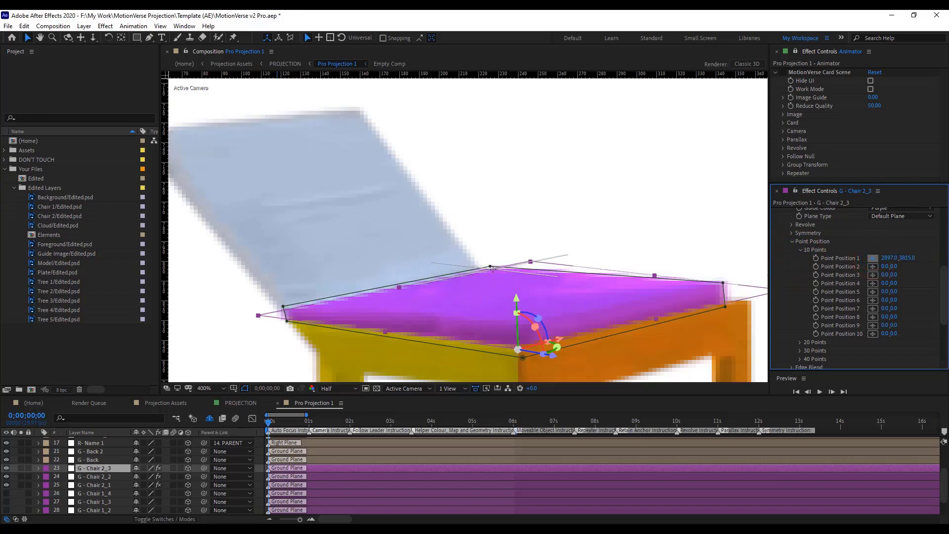
pyautogui.click(873, 267)
pyautogui.click(297, 303)
# Duplicate G - Chair 2_3 and clear the copy's mask and MotionVerse 3D Card settings
pyautogui.click(106, 468)
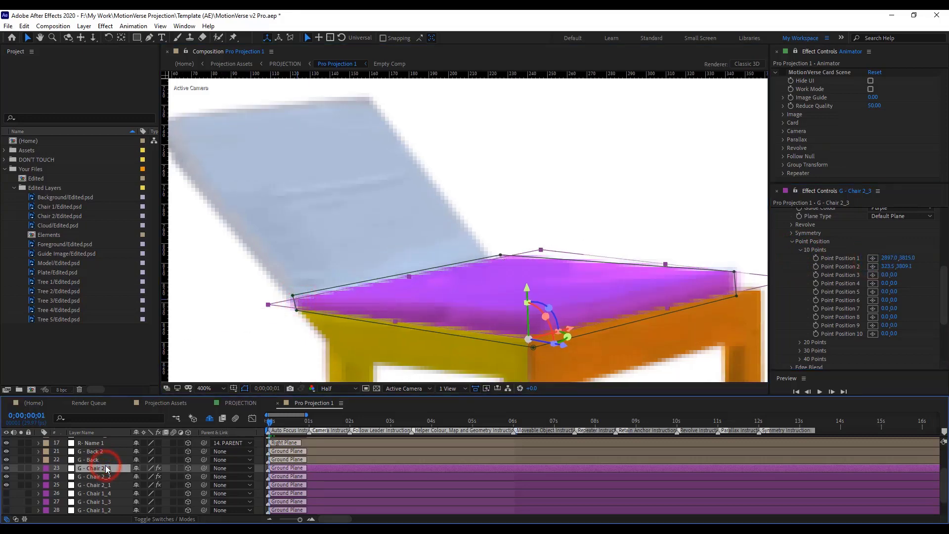
pyautogui.hotkey('ctrl', 'd')
pyautogui.press('m')
pyautogui.click(89, 479)
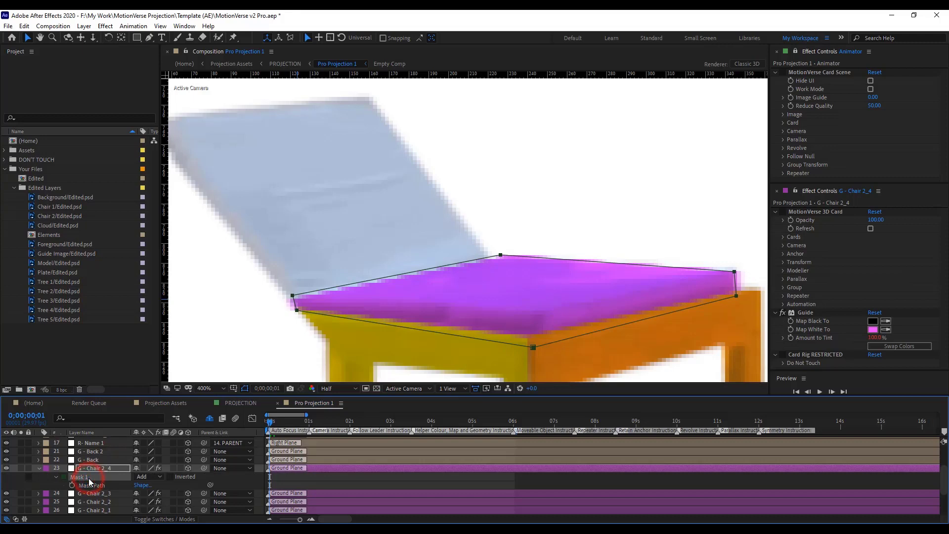
pyautogui.click(38, 469)
pyautogui.click(875, 212)
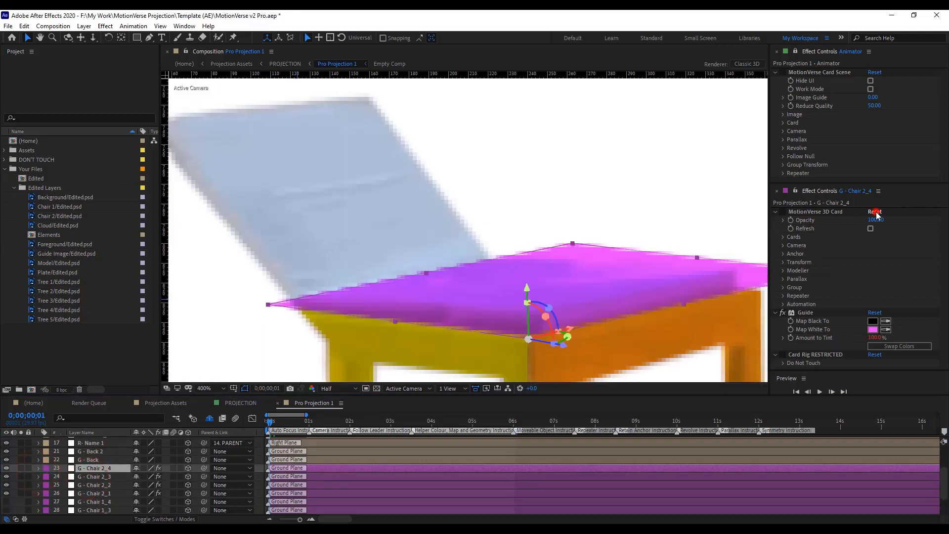
# Set the Modeller Selection of G - Chair 2_4 to Symmetry Point with the seat card G - Chair 2_3 as Symmetry Parent
pyautogui.click(782, 270)
pyautogui.click(887, 279)
pyautogui.click(885, 331)
pyautogui.click(790, 314)
pyautogui.scroll(-3, 801, 306)
pyautogui.click(879, 266)
pyautogui.click(840, 452)
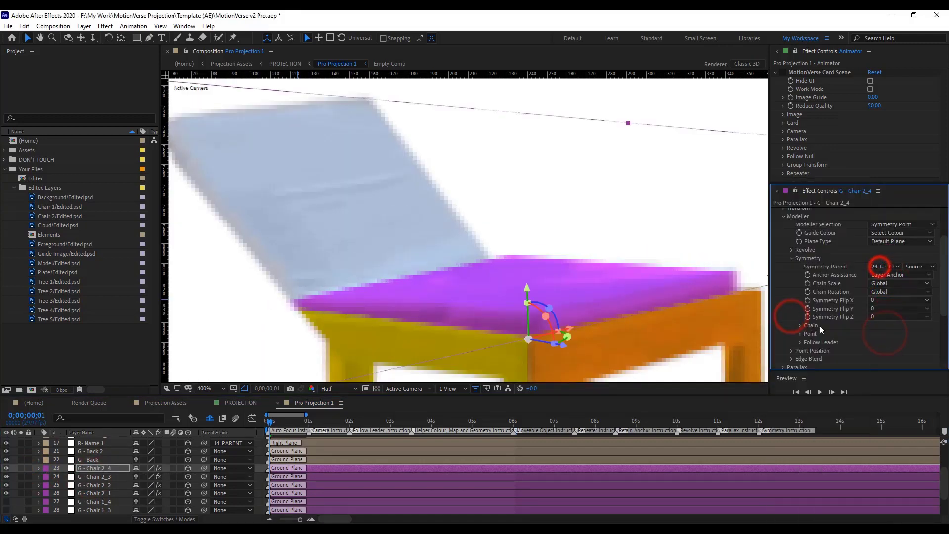
# Give G - Chair 2_4 a 2-Points symmetry using Point Position 1 and Point Position 2, with Select Parent 2 as Parent 1
pyautogui.click(800, 335)
pyautogui.scroll(-3, 820, 316)
pyautogui.click(885, 235)
pyautogui.click(893, 266)
pyautogui.click(109, 479)
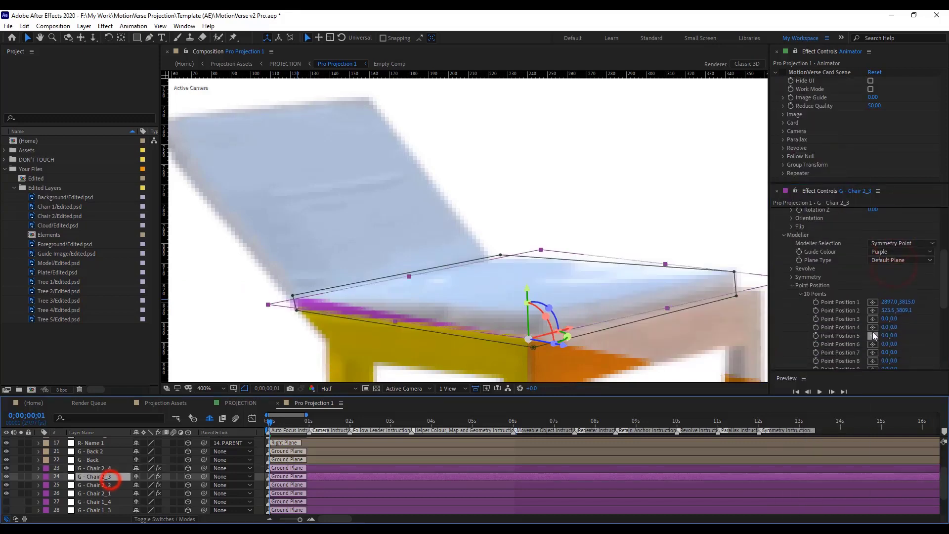
pyautogui.click(102, 468)
pyautogui.click(913, 296)
pyautogui.click(892, 313)
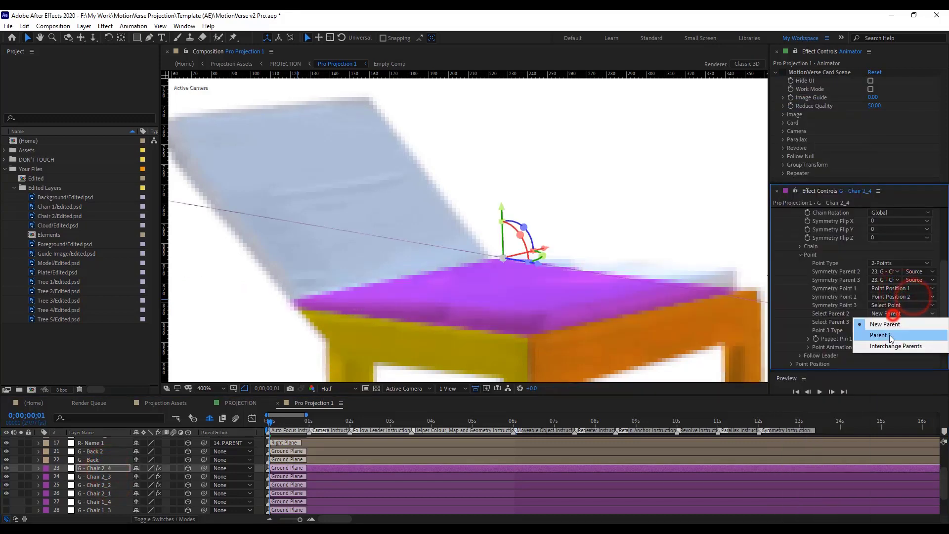
pyautogui.click(889, 334)
# Set the Guide Colour of G - Chair 2_4 to Red and its anchor point to AP Left and AP Down
pyautogui.click(888, 272)
pyautogui.click(894, 286)
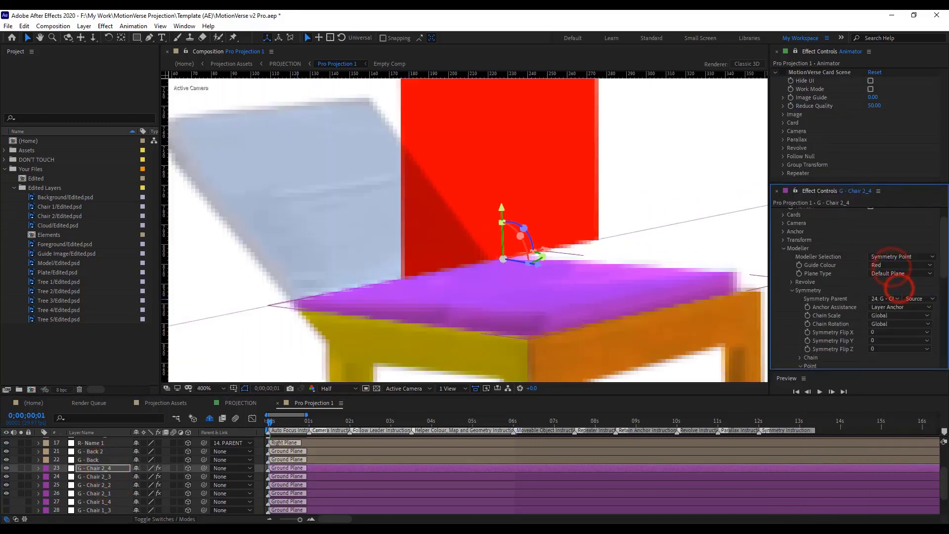
pyautogui.scroll(1, 840, 272)
pyautogui.click(782, 255)
pyautogui.click(899, 270)
pyautogui.click(902, 294)
pyautogui.click(891, 277)
pyautogui.click(892, 303)
# Set Symmetry Flip X of G - Chair 2_4 to 65 to tilt the card along the backrest
pyautogui.scroll(-7, 861, 307)
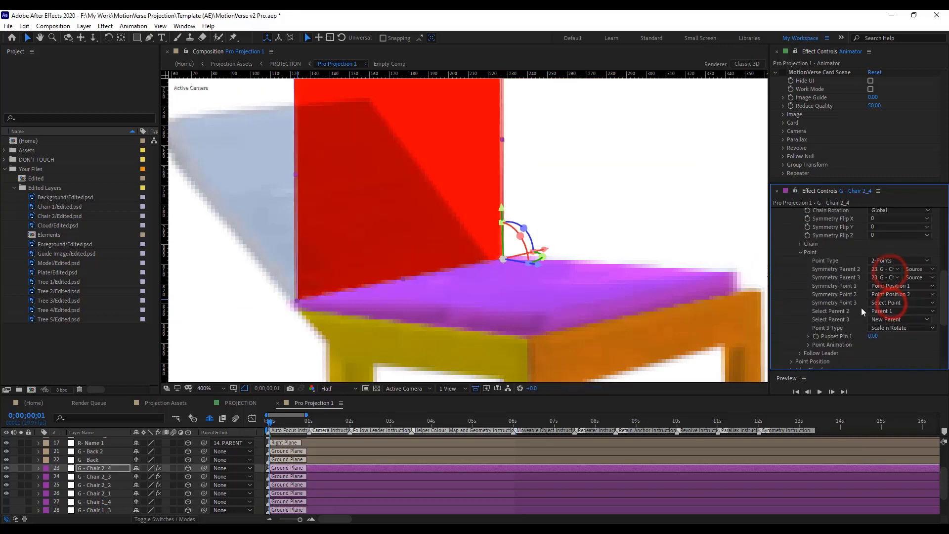
pyautogui.scroll(2, 861, 307)
pyautogui.click(890, 263)
pyautogui.click(890, 307)
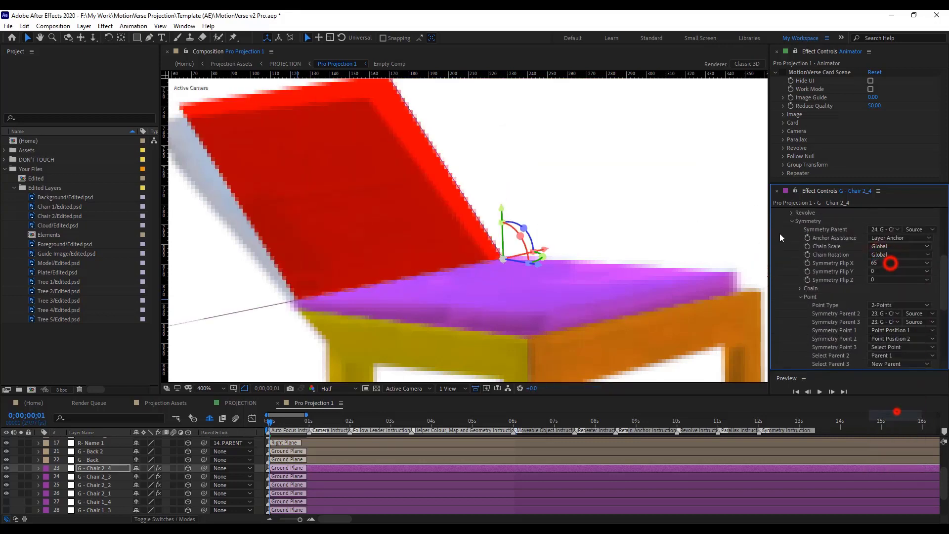
# Try an X rotation of 5 on G - Chair 2_4 to align the card with the backrest
pyautogui.scroll(3, 872, 280)
pyautogui.click(885, 295)
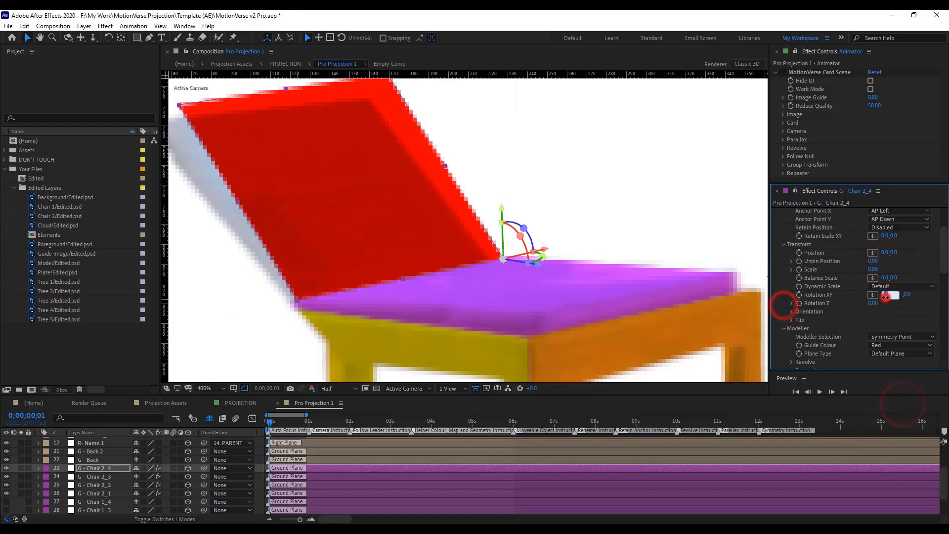
pyautogui.write('5')
pyautogui.press('Return')
# Set the X rotation of G - Chair 2_4 to 8 to match the slope of the backrest
pyautogui.press('h')
pyautogui.moveTo(303, 229); pyautogui.dragTo(377, 235)
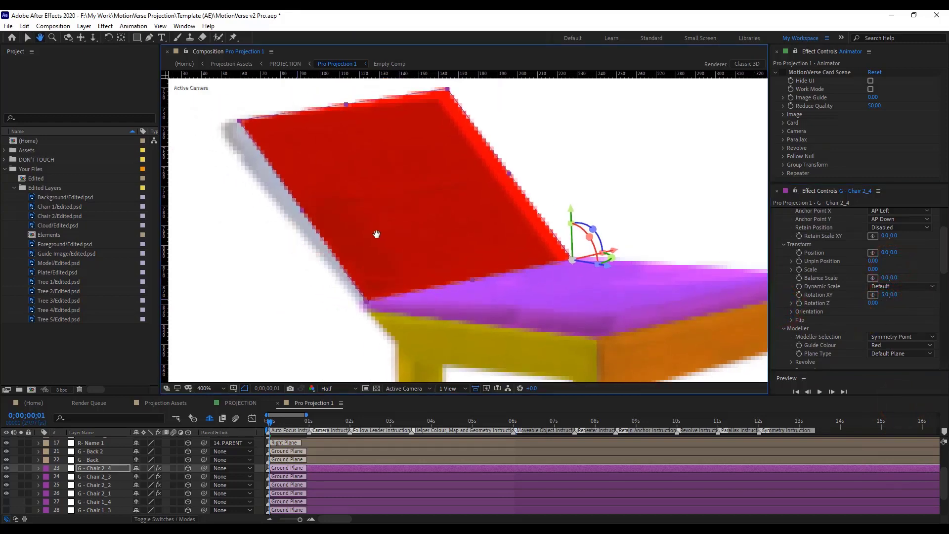
pyautogui.press('v')
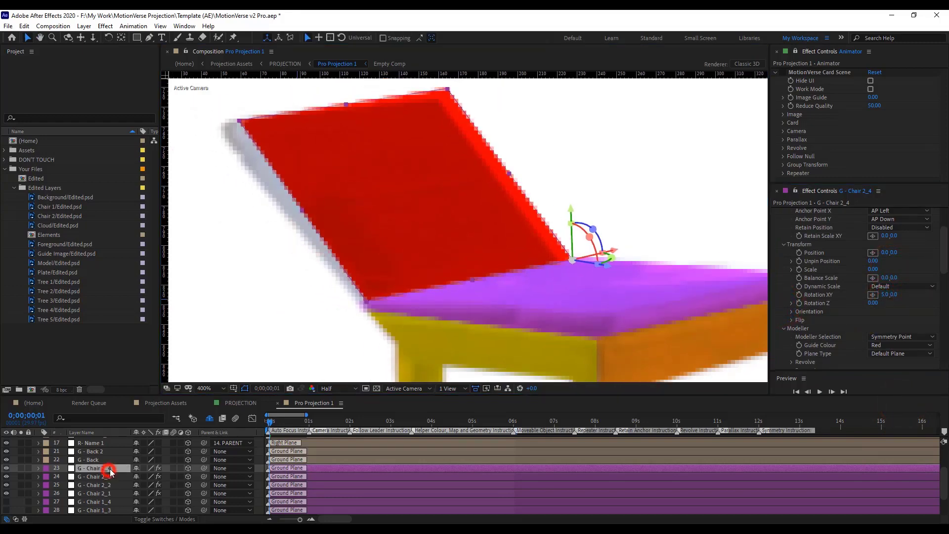
pyautogui.click(110, 469)
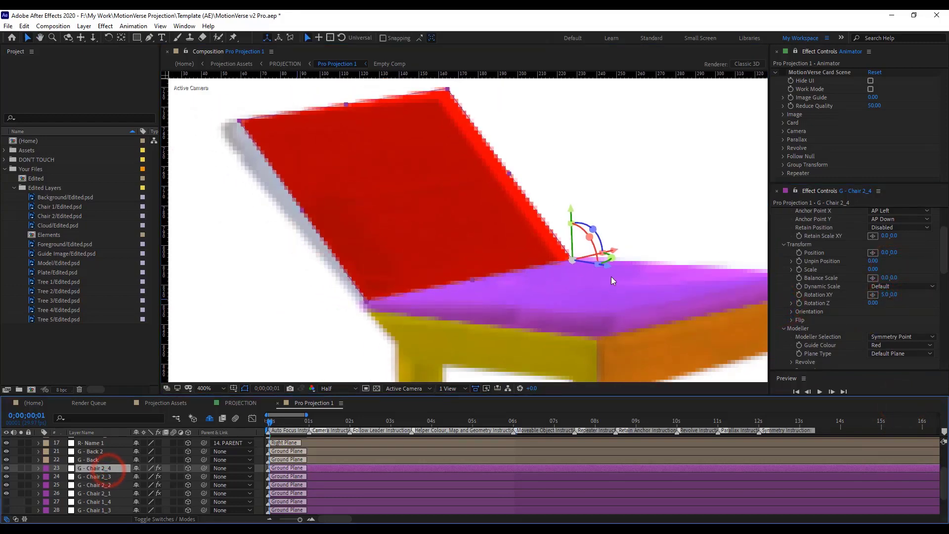
pyautogui.click(884, 295)
pyautogui.write('8')
pyautogui.click(882, 316)
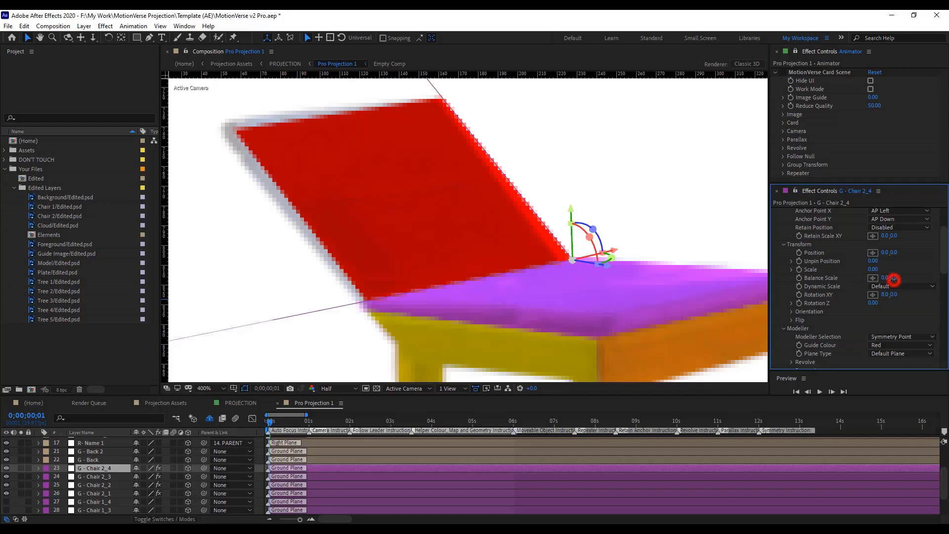
# Set the Balance Scale of G - Chair 2_4 to 2, 2 to extend the card beyond the backrest, and refresh the frame
pyautogui.write('2')
pyautogui.click(885, 315)
pyautogui.click(272, 422)
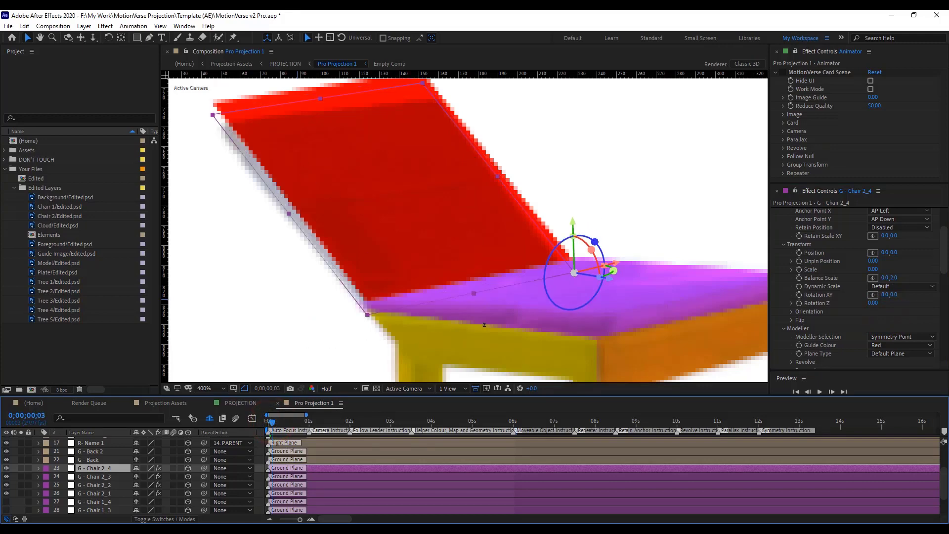
pyautogui.click(886, 278)
pyautogui.write('2')
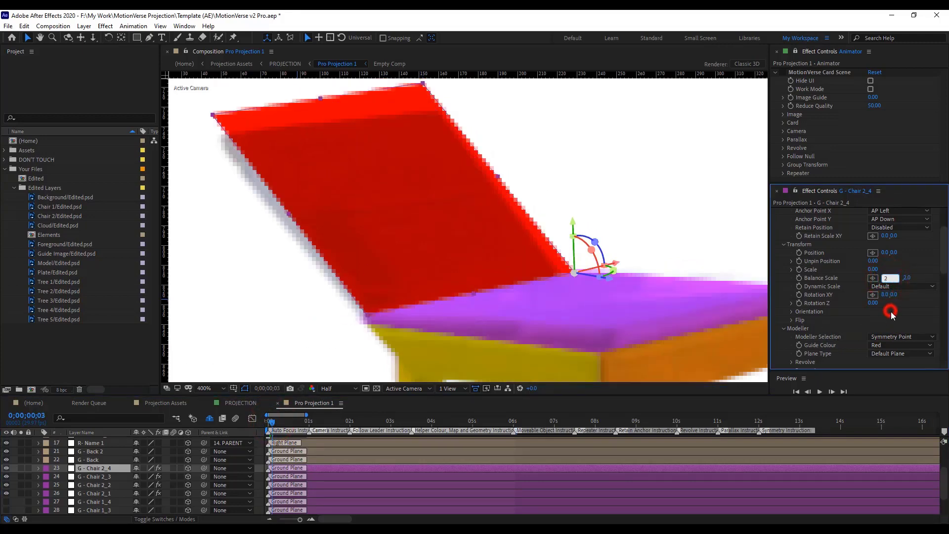
pyautogui.press('Return')
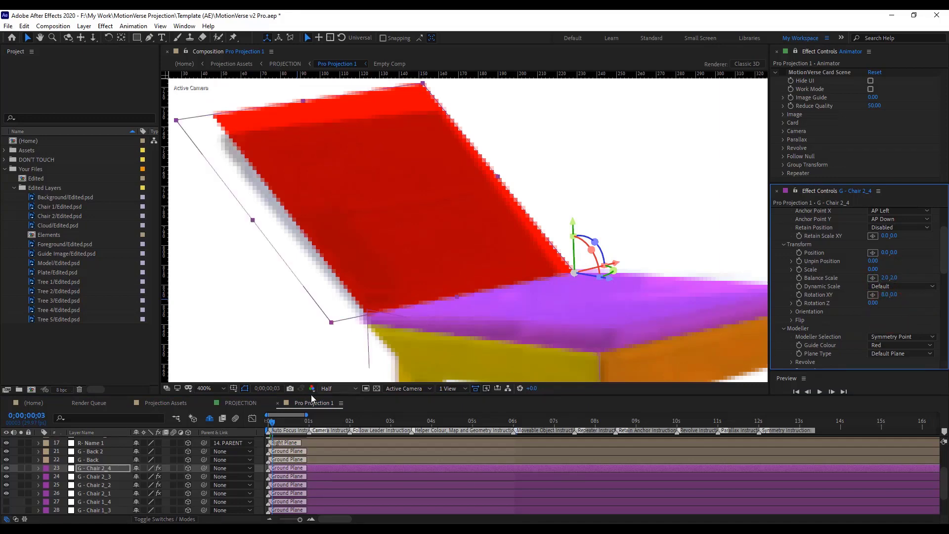
pyautogui.moveTo(276, 419); pyautogui.dragTo(270, 417)
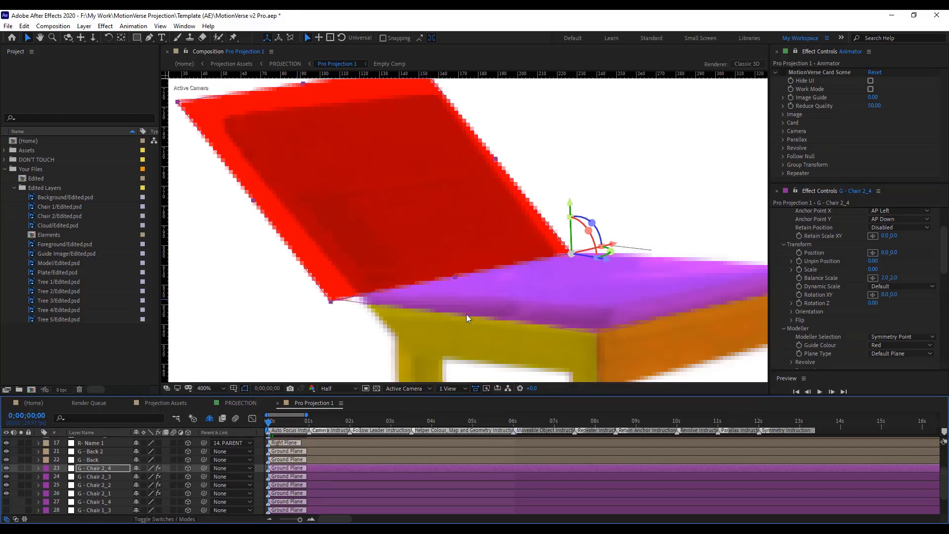
# Mask the backrest card G - Chair 2_4 with a closed path along the backrest outline, overlapping slightly into the seat
pyautogui.moveTo(465, 248); pyautogui.dragTo(476, 273)
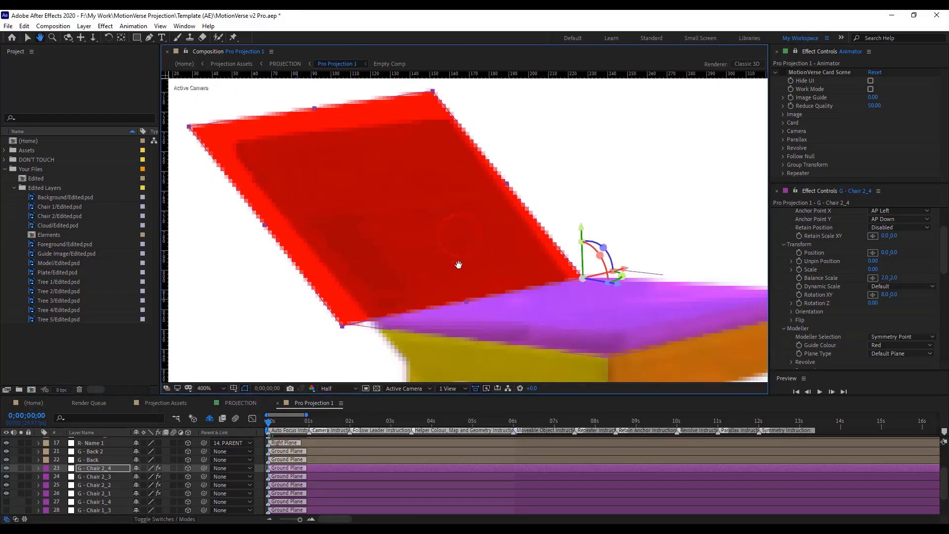
pyautogui.click(123, 469)
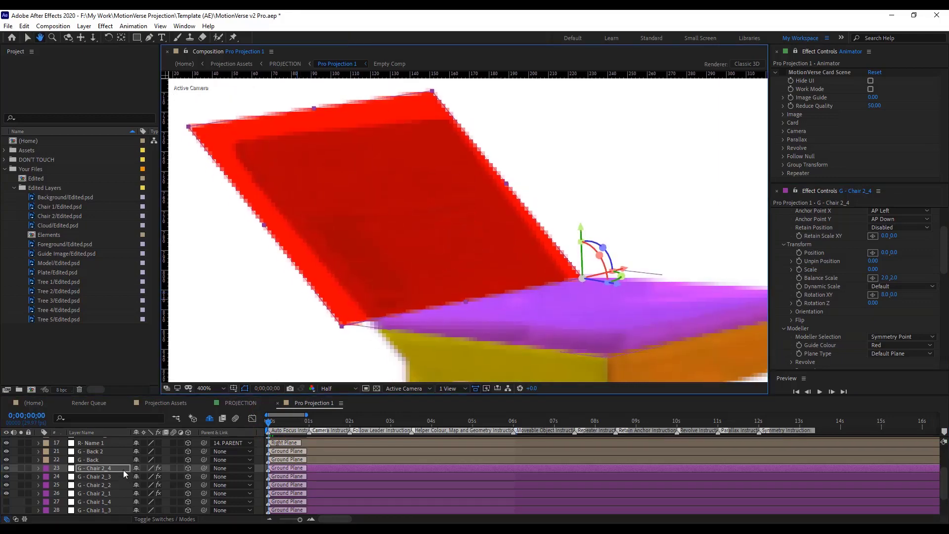
pyautogui.click(148, 37)
pyautogui.scroll(1, 582, 282)
pyautogui.click(555, 283)
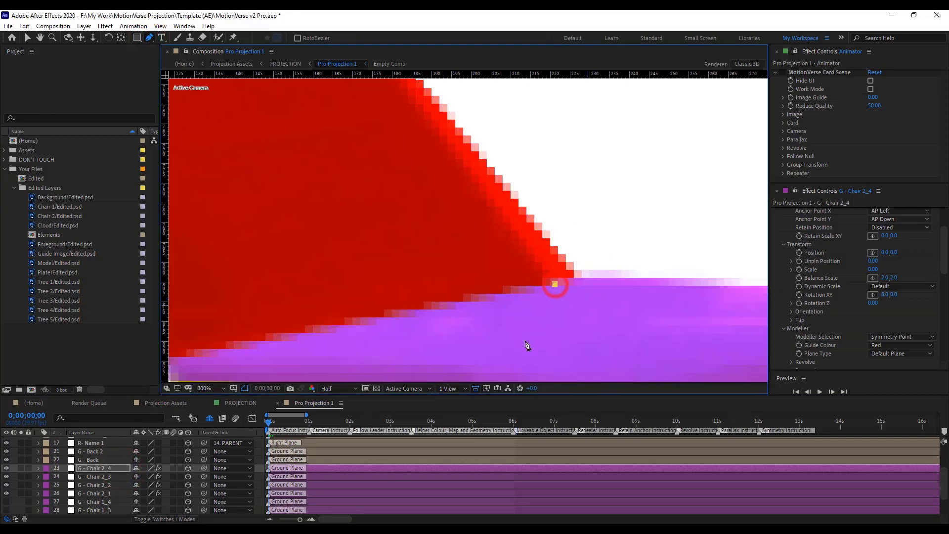
pyautogui.scroll(-3, 491, 218)
pyautogui.scroll(2, 390, 248)
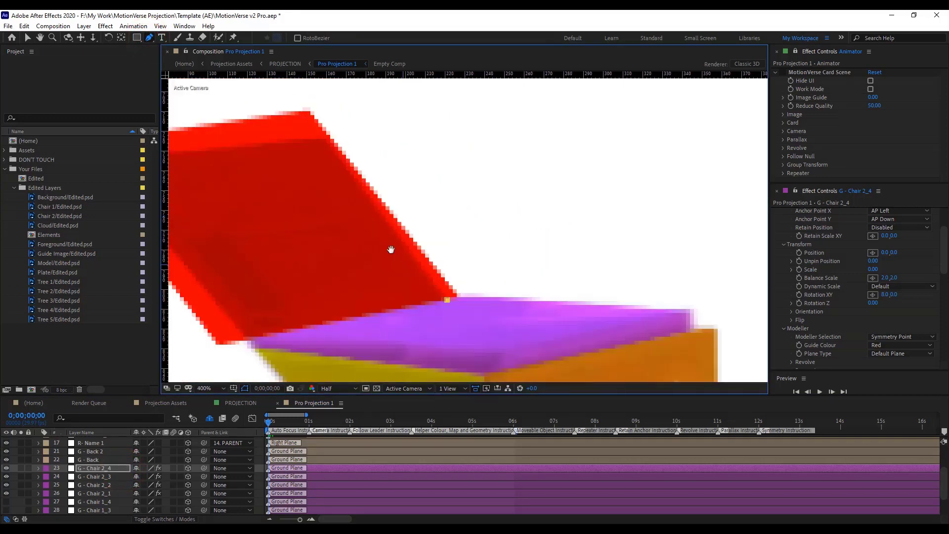
pyautogui.click(377, 186)
pyautogui.hscroll(-3, 378, 186)
pyautogui.click(270, 209)
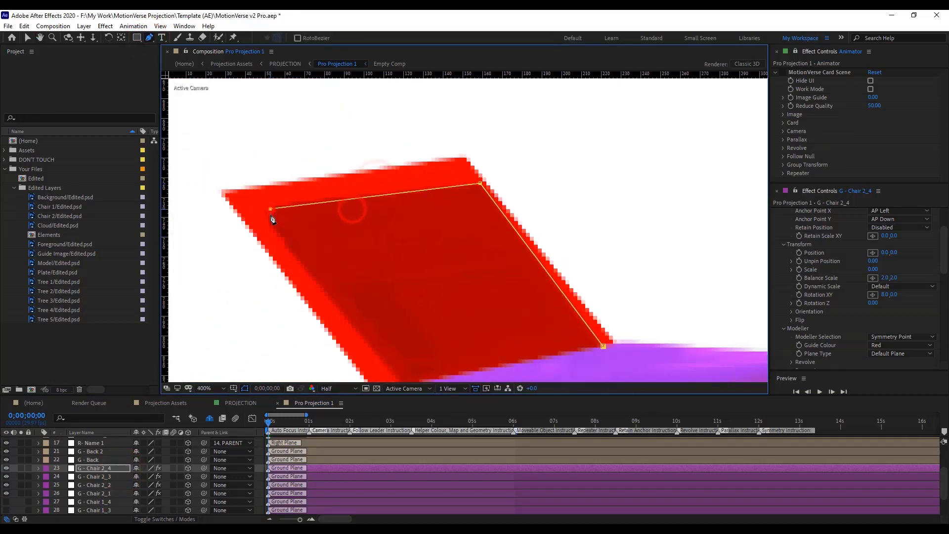
pyautogui.moveTo(419, 290); pyautogui.dragTo(380, 203)
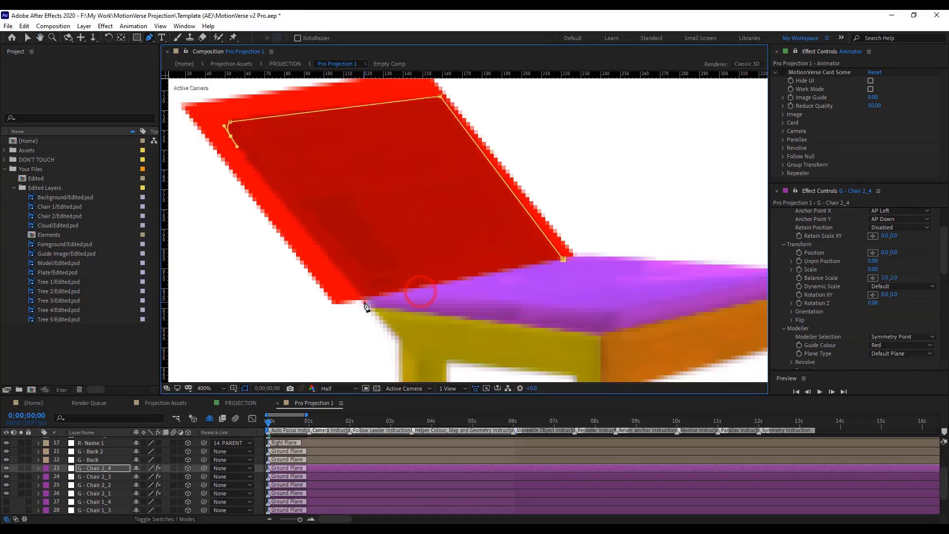
pyautogui.click(364, 303)
pyautogui.click(444, 295)
pyautogui.click(561, 260)
pyautogui.press('v')
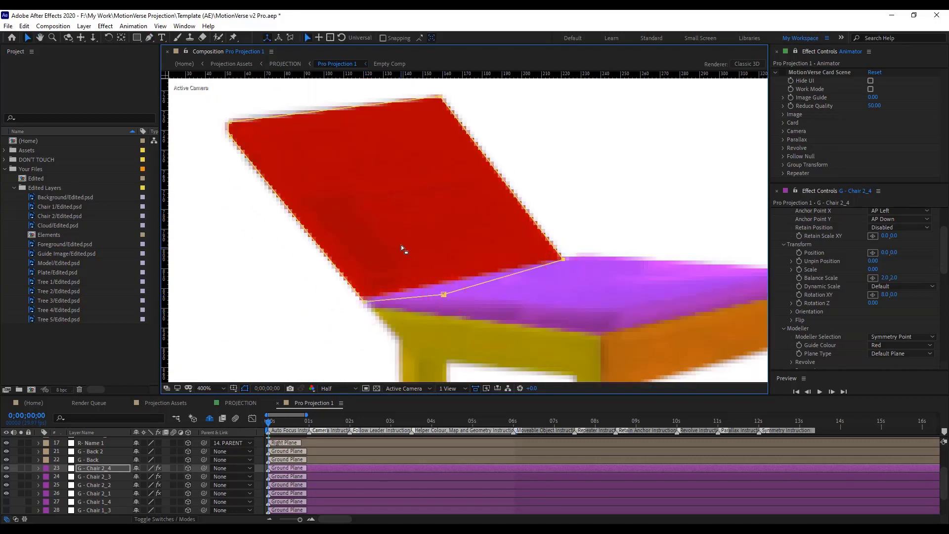
# Switch off the effects on the four second-chair cards, G - Chair 2_1 through G - Chair 2_4
pyautogui.scroll(-2, 409, 252)
pyautogui.hscroll(3, 570, 265)
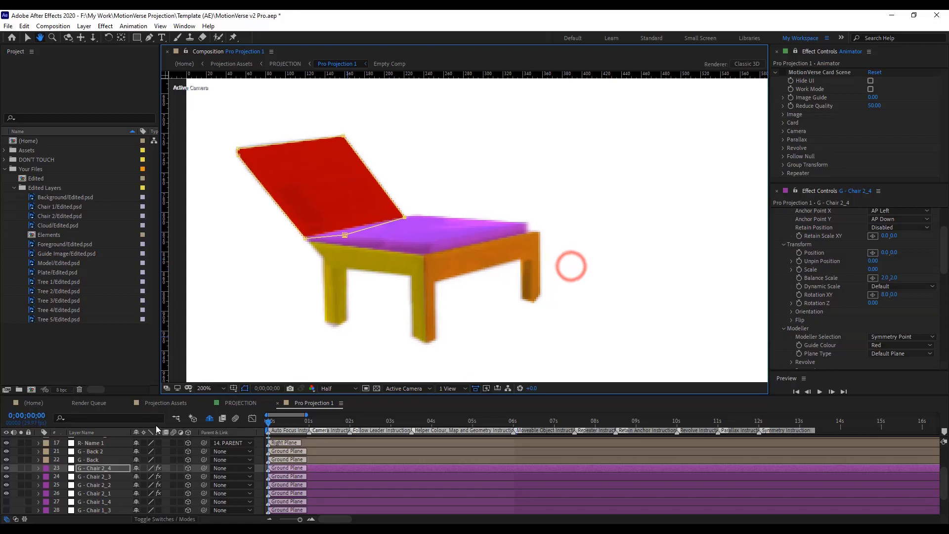
pyautogui.click(158, 466)
pyautogui.moveTo(159, 468); pyautogui.dragTo(159, 493)
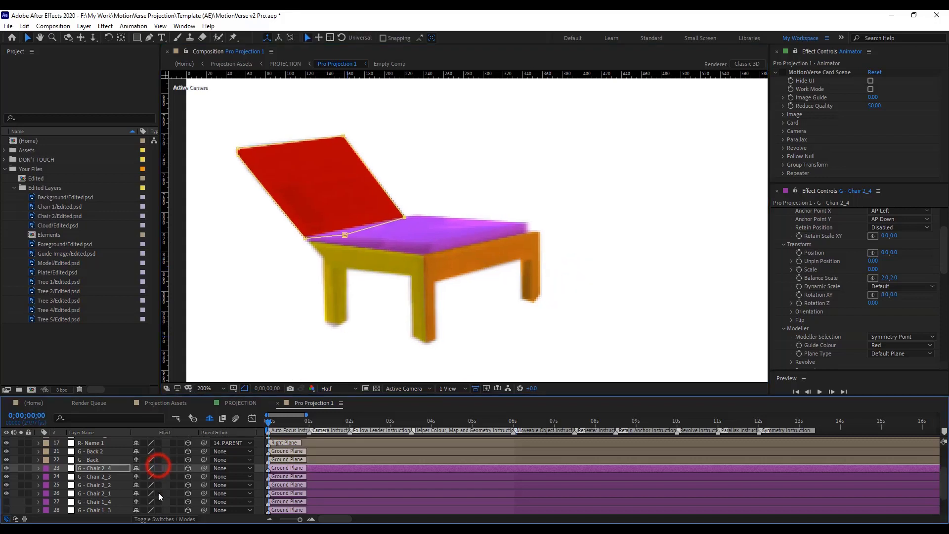
# Set the label colour of the four G - Chair 2 layers to Blue
pyautogui.keyDown('shift'); pyautogui.click(96, 493); pyautogui.keyUp('shift')
pyautogui.click(48, 497)
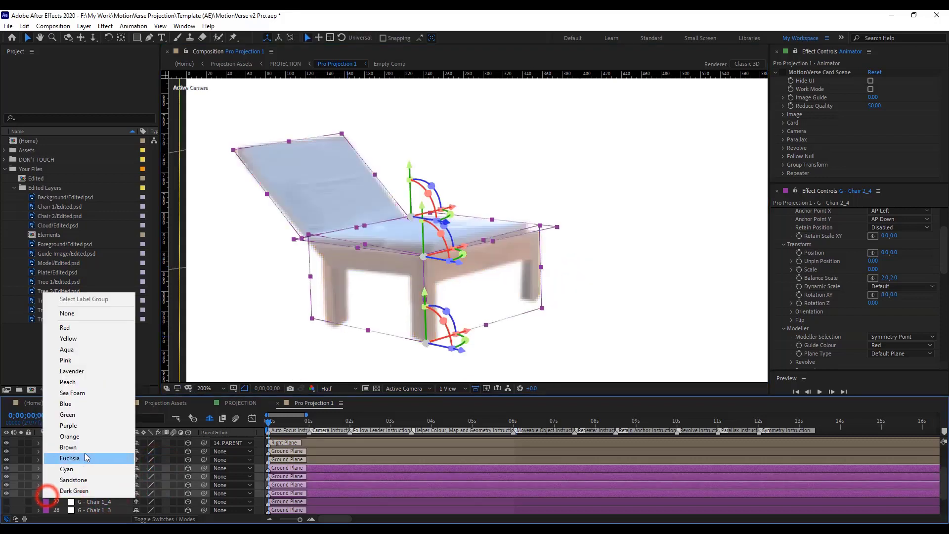
pyautogui.click(88, 403)
pyautogui.scroll(-2, 462, 233)
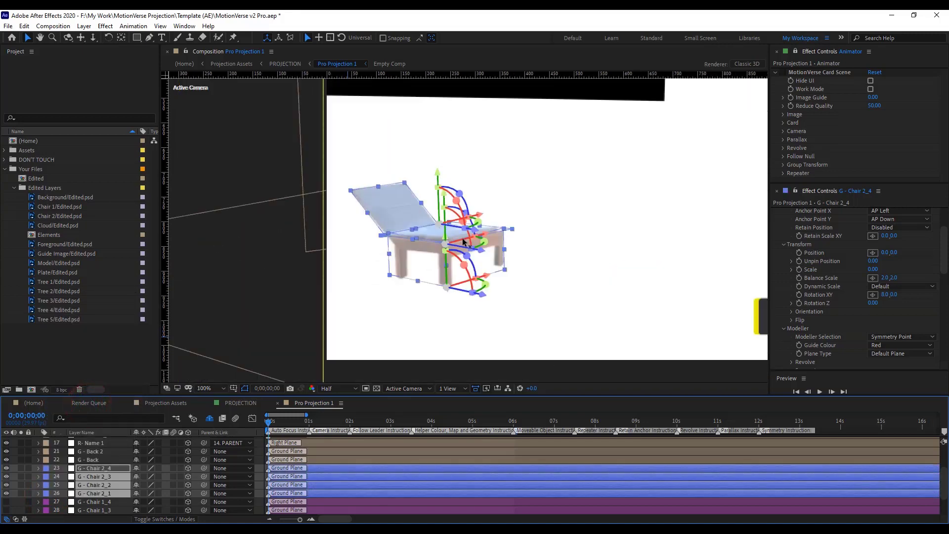
# Deselect the chair cards and hide the G - Chair 2 layers
pyautogui.click(542, 257)
pyautogui.moveTo(492, 248); pyautogui.dragTo(485, 256)
pyautogui.moveTo(7, 469); pyautogui.dragTo(17, 504)
pyautogui.scroll(-2, 72, 490)
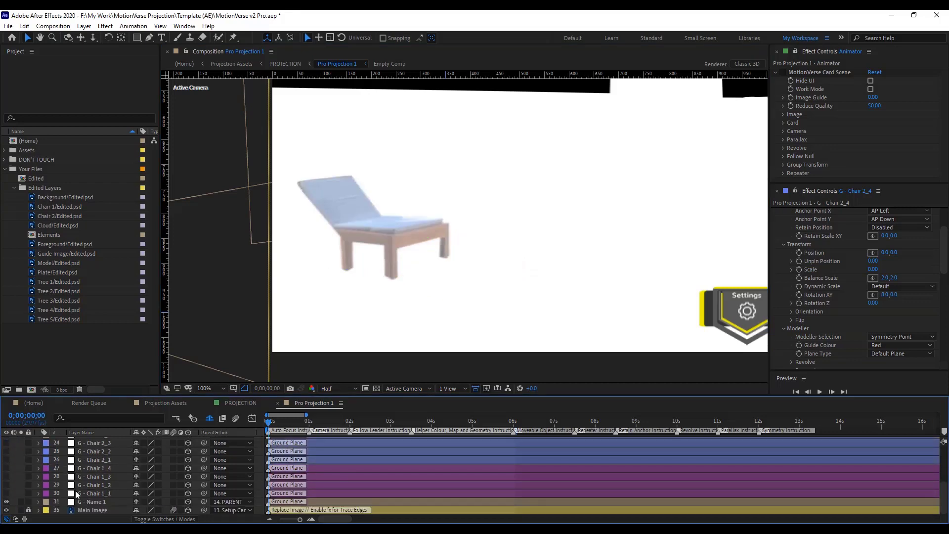
# Unlock the Main Image layer and replace its source with Plate/Edited.psd
pyautogui.click(29, 510)
pyautogui.click(91, 509)
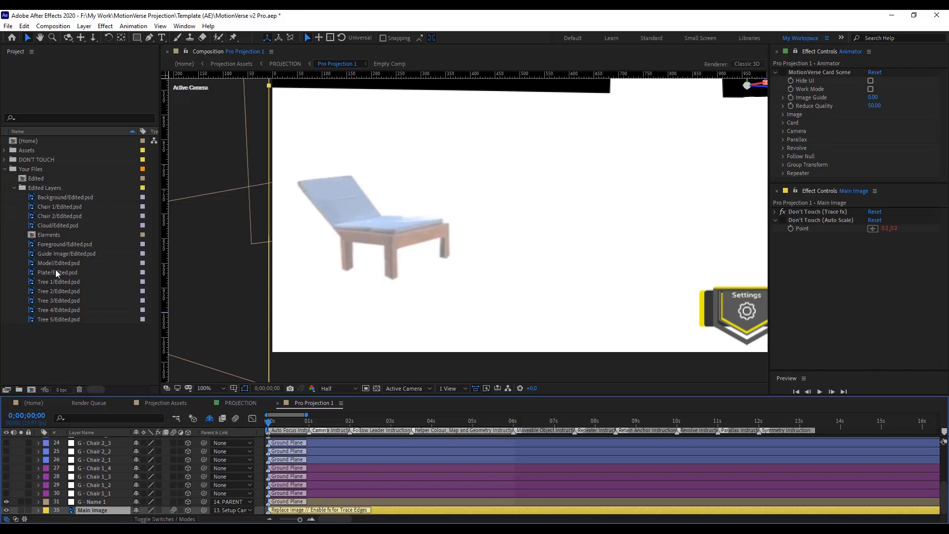
pyautogui.moveTo(74, 272); pyautogui.dragTo(99, 508)
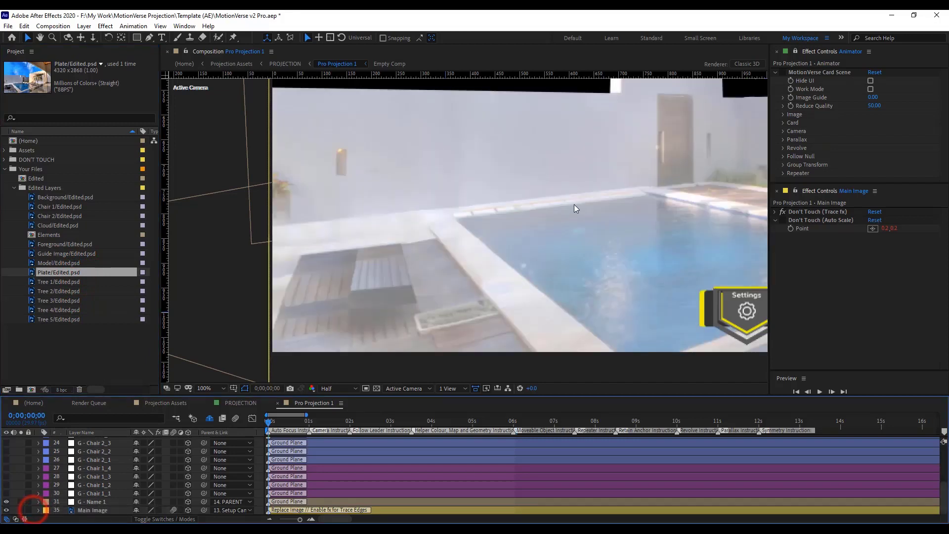
pyautogui.scroll(-2, 574, 204)
pyautogui.moveTo(593, 153); pyautogui.dragTo(577, 211)
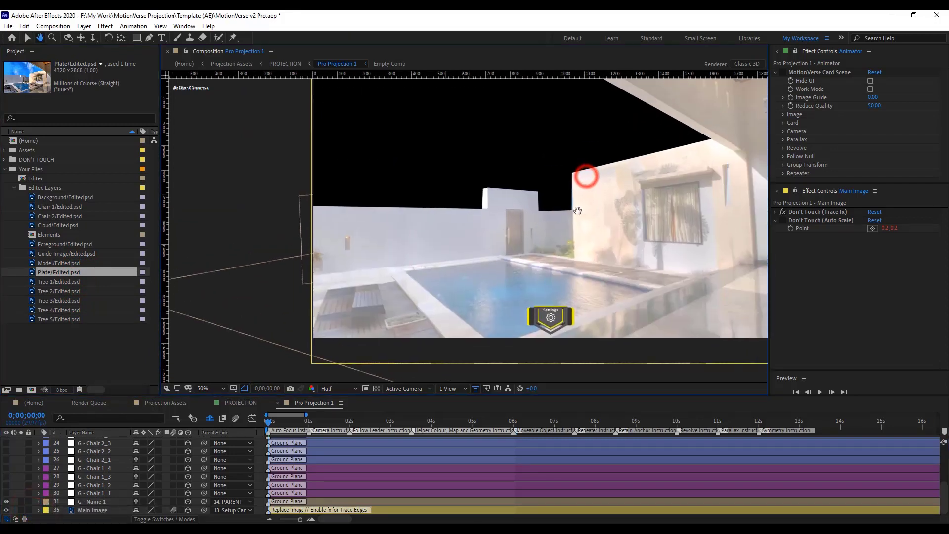
# Set the Image Guide value of the Animator's MotionVerse Card Scene effect to 70
pyautogui.click(873, 97)
pyautogui.write('70')
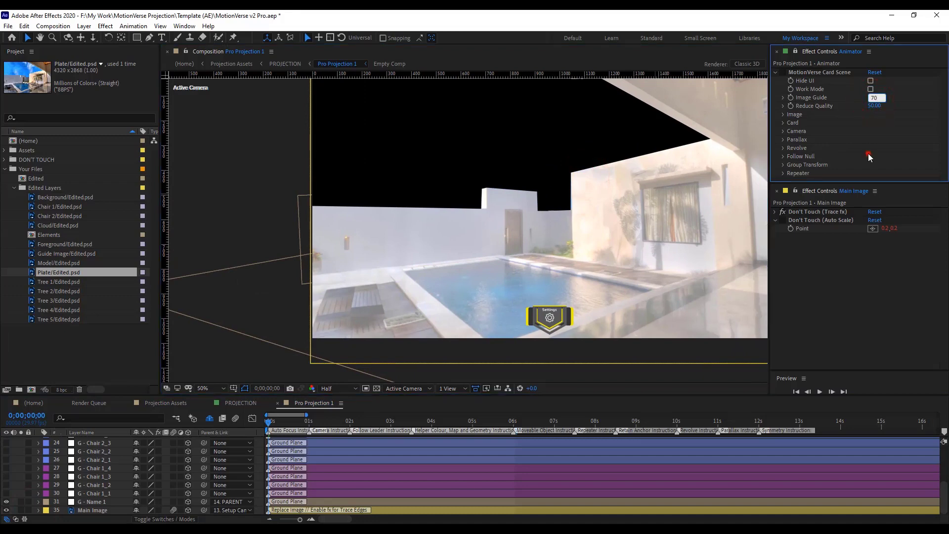
pyautogui.click(868, 153)
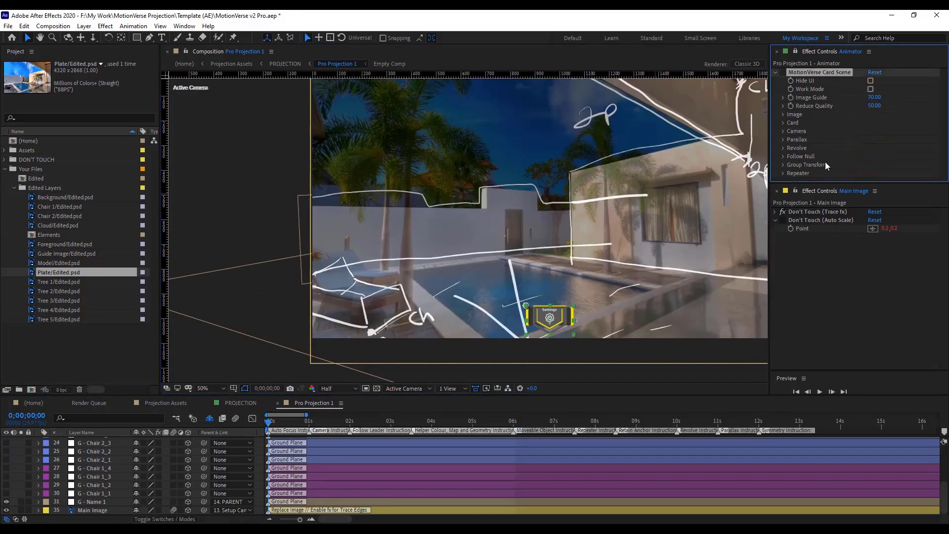
# Unlock the Guide Image layer and replace its source with Background/Edited.psd
pyautogui.scroll(5, 105, 483)
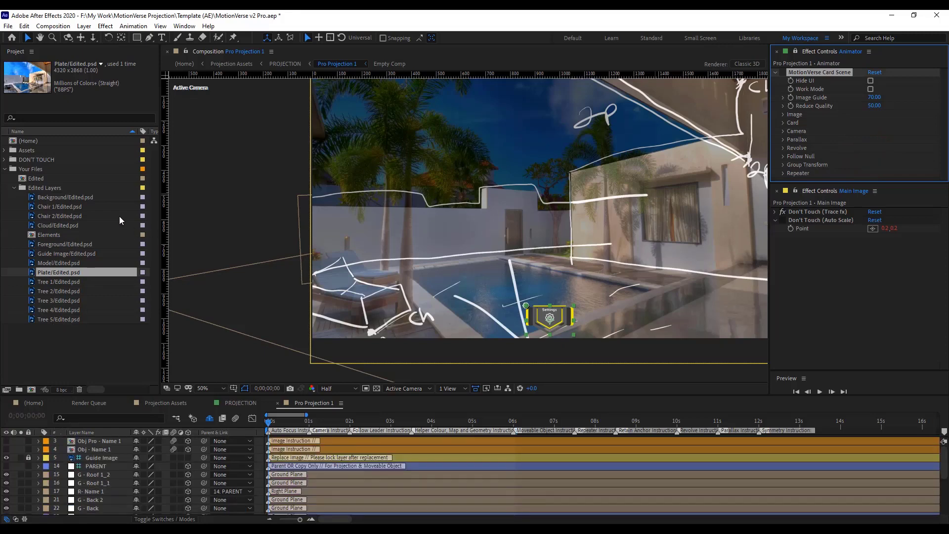
pyautogui.click(91, 200)
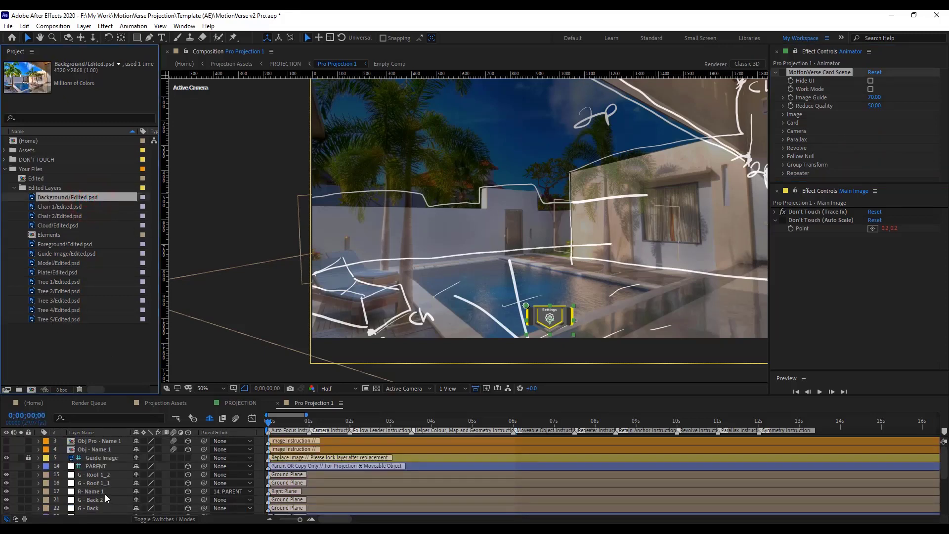
pyautogui.scroll(-1, 104, 494)
pyautogui.scroll(1, 108, 498)
pyautogui.click(26, 458)
pyautogui.click(84, 455)
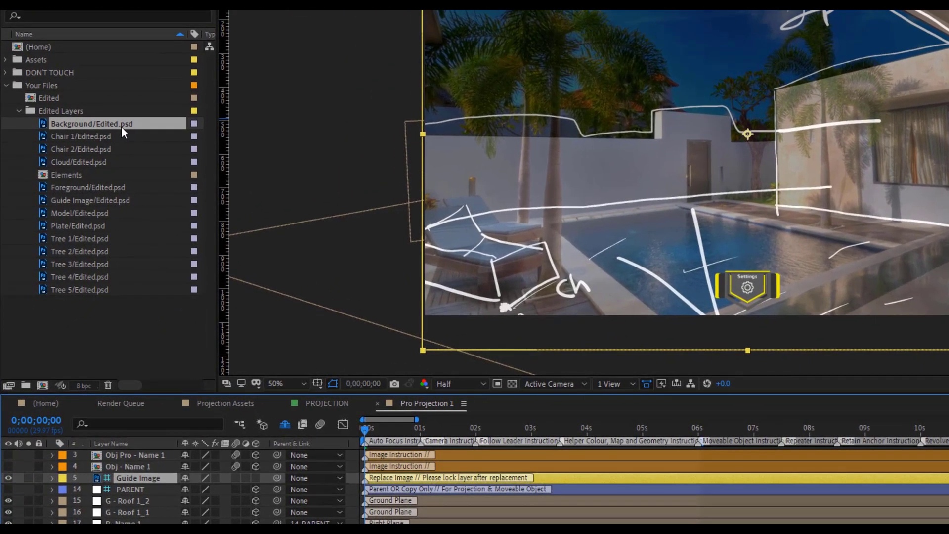
pyautogui.click(95, 191)
pyautogui.moveTo(173, 435); pyautogui.dragTo(164, 476)
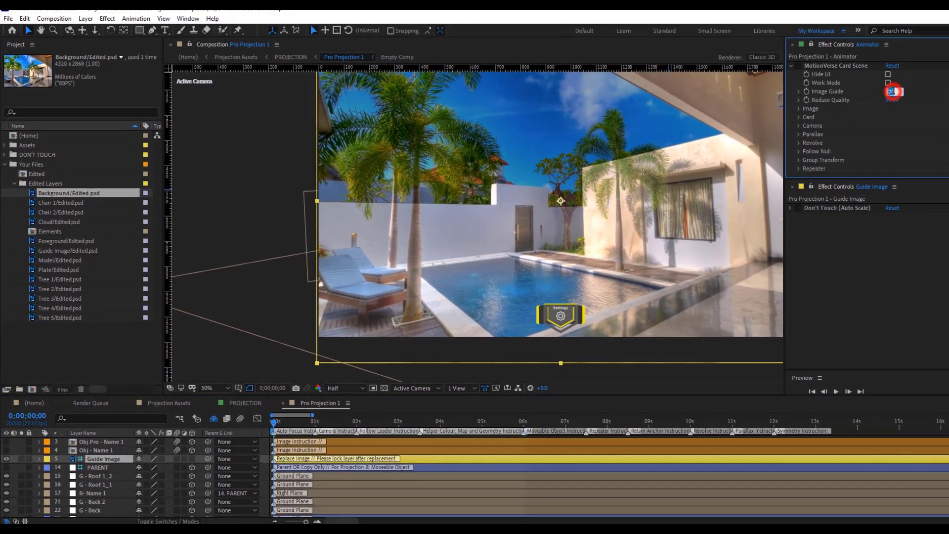
# Set the Image Guide value to 50 to blend the background guide with the plate
pyautogui.click(874, 98)
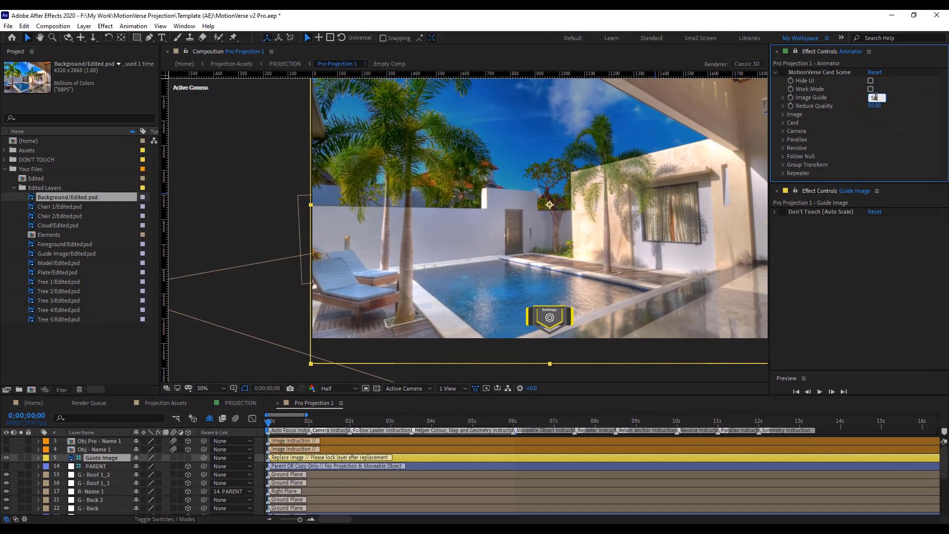
pyautogui.write('50')
pyautogui.click(854, 267)
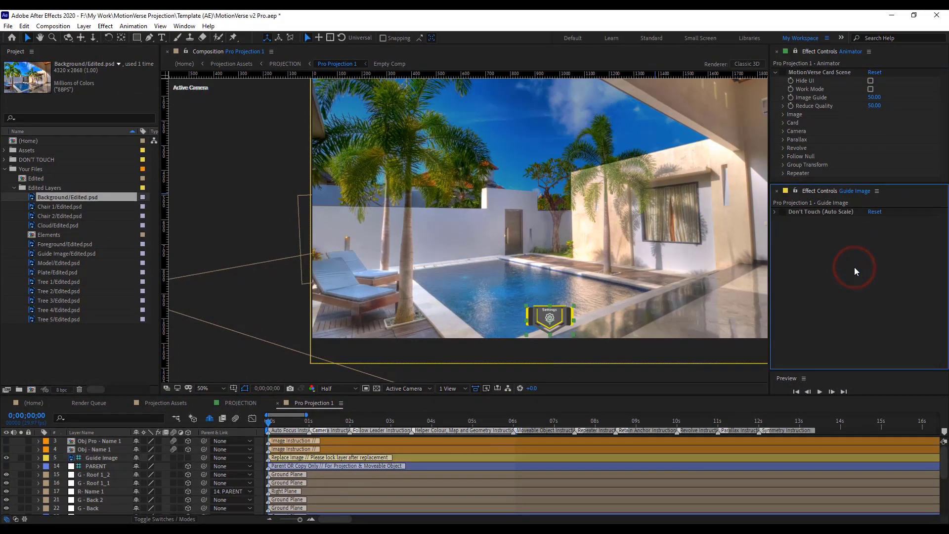
# Collapse the Your Files folder and inspect the guide overlay around the pool and lounge chairs
pyautogui.click(6, 169)
pyautogui.press('/')
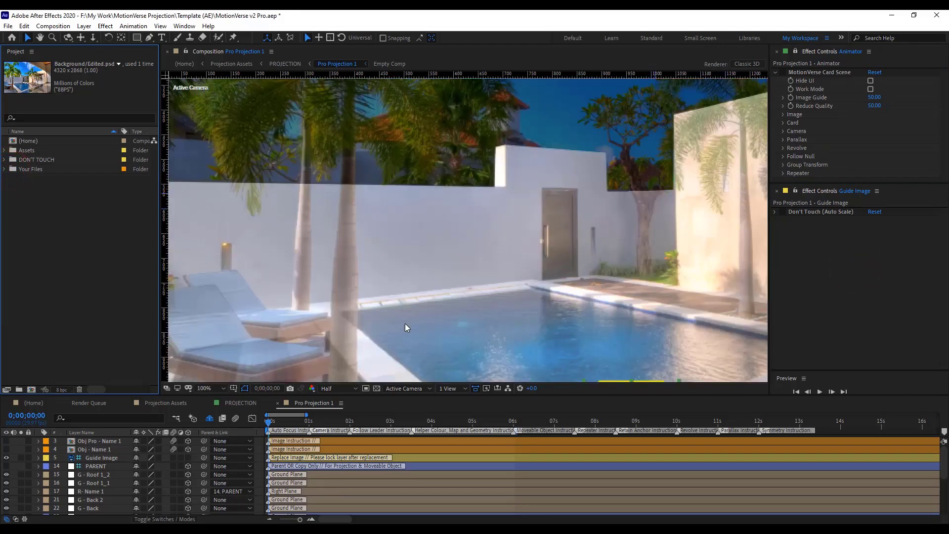
pyautogui.moveTo(586, 294); pyautogui.dragTo(509, 257)
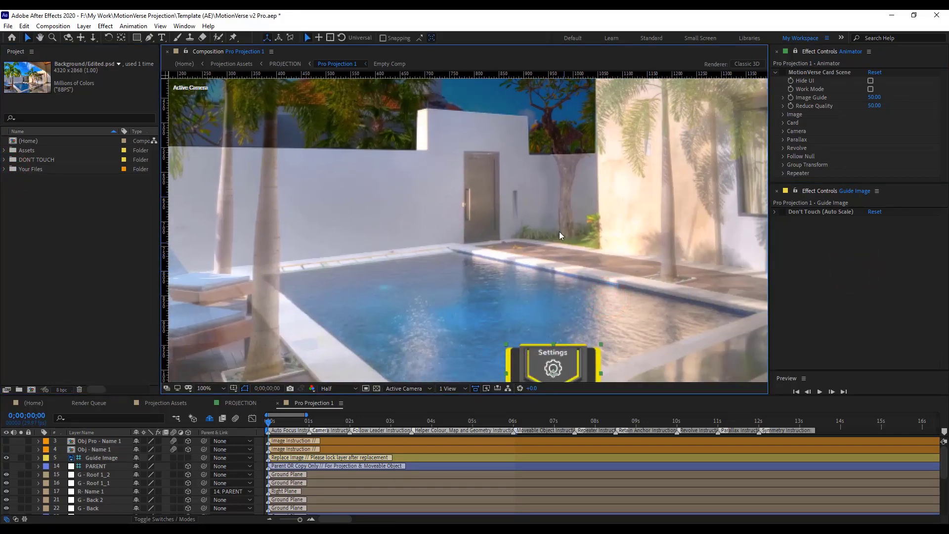
pyautogui.moveTo(256, 272); pyautogui.dragTo(254, 276)
pyautogui.moveTo(534, 298); pyautogui.dragTo(414, 311)
# Examine the MotionVerse 3D Card settings of Obj Pro - Name 1, including its Automation, Parallax and Camera groups
pyautogui.click(97, 450)
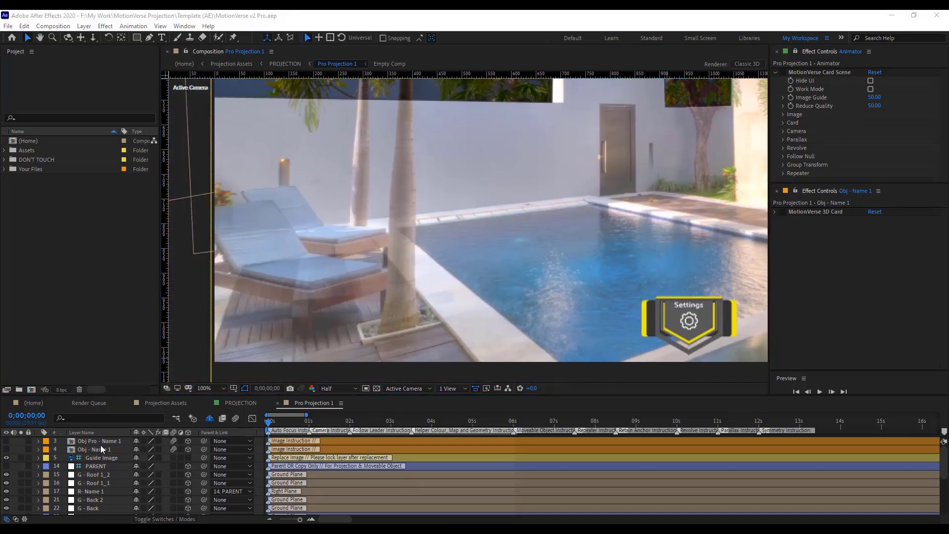
pyautogui.click(101, 443)
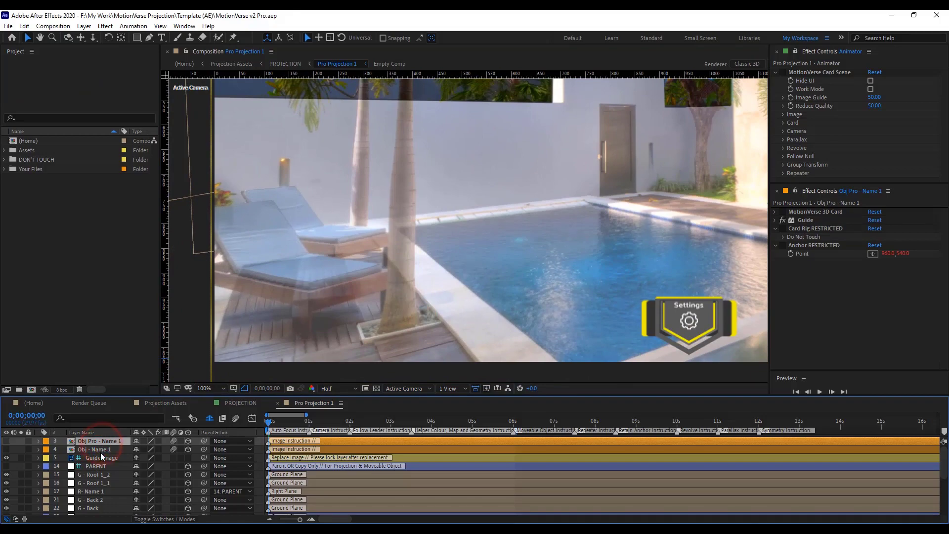
pyautogui.keyDown('ctrl'); pyautogui.click(100, 451); pyautogui.keyUp('ctrl')
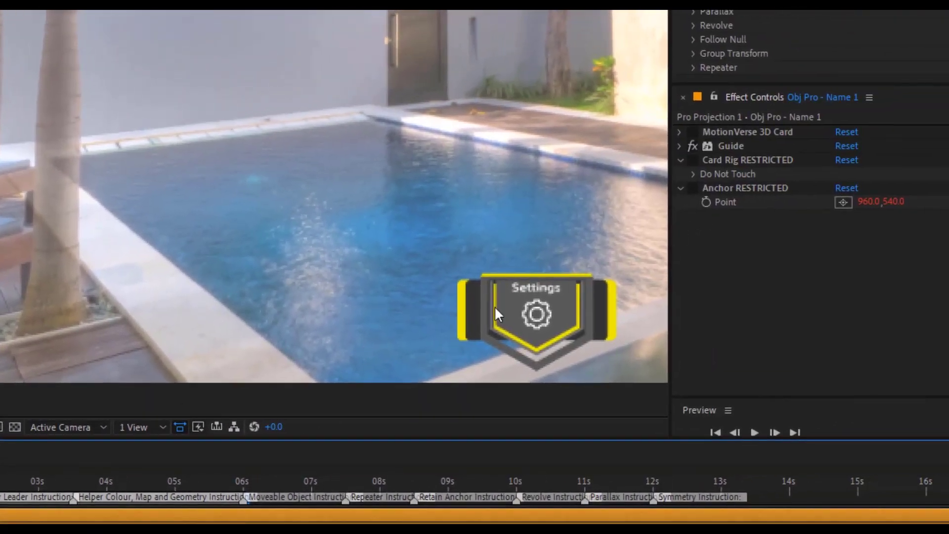
pyautogui.click(679, 132)
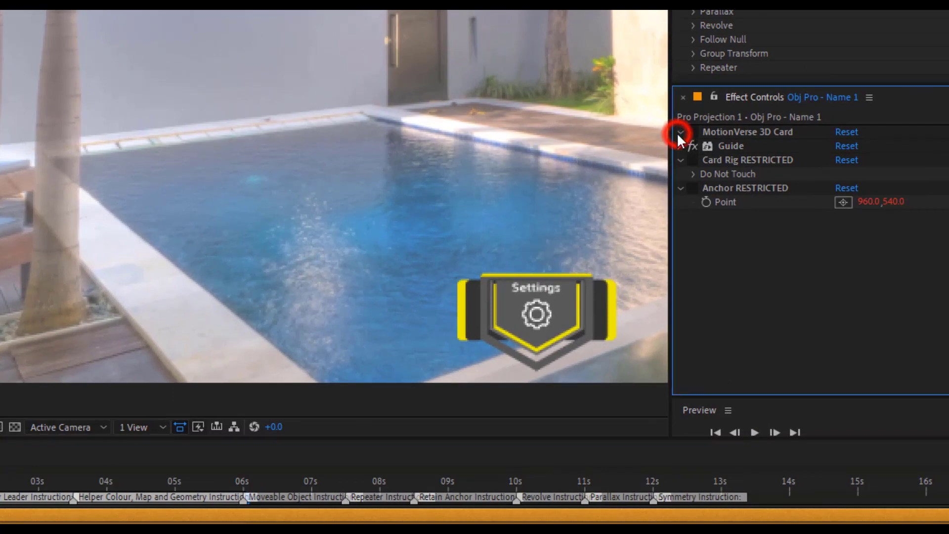
pyautogui.click(694, 290)
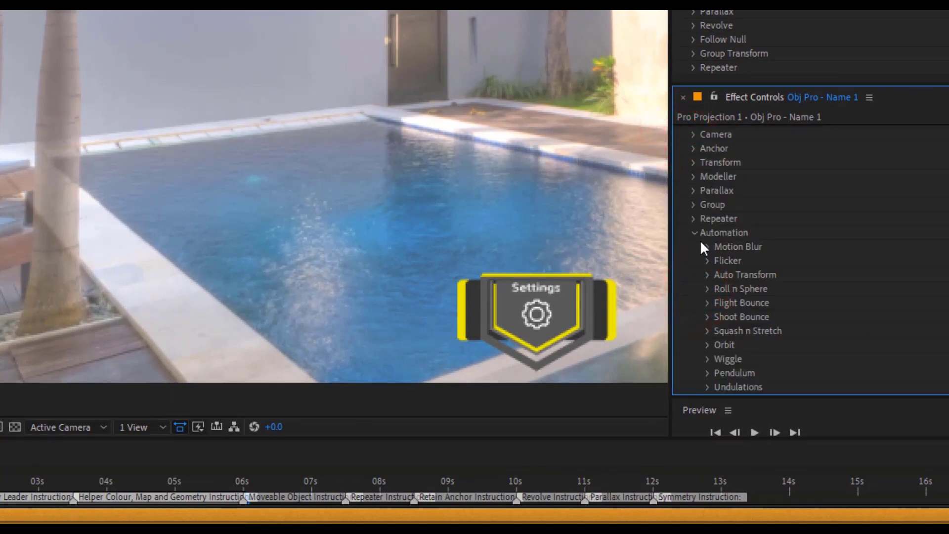
pyautogui.click(693, 232)
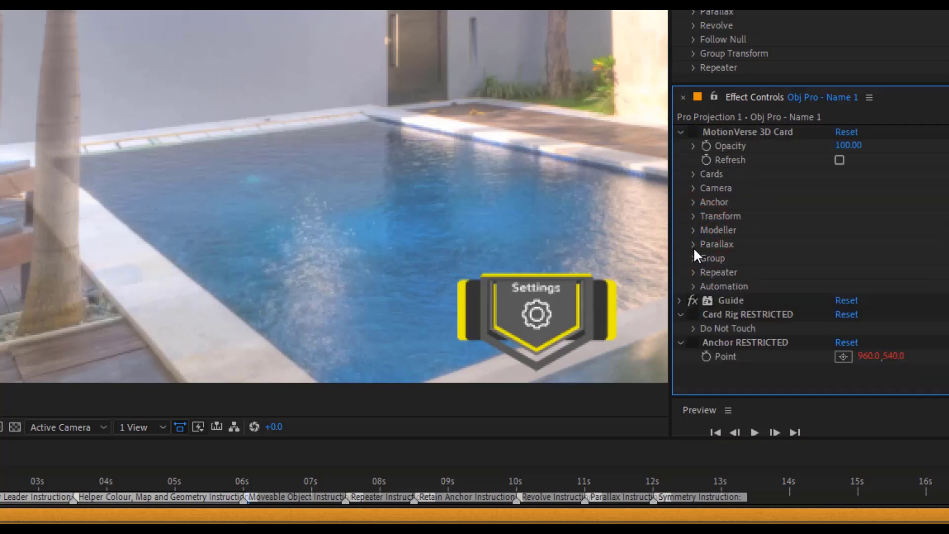
pyautogui.click(693, 247)
pyautogui.click(693, 247)
pyautogui.click(692, 189)
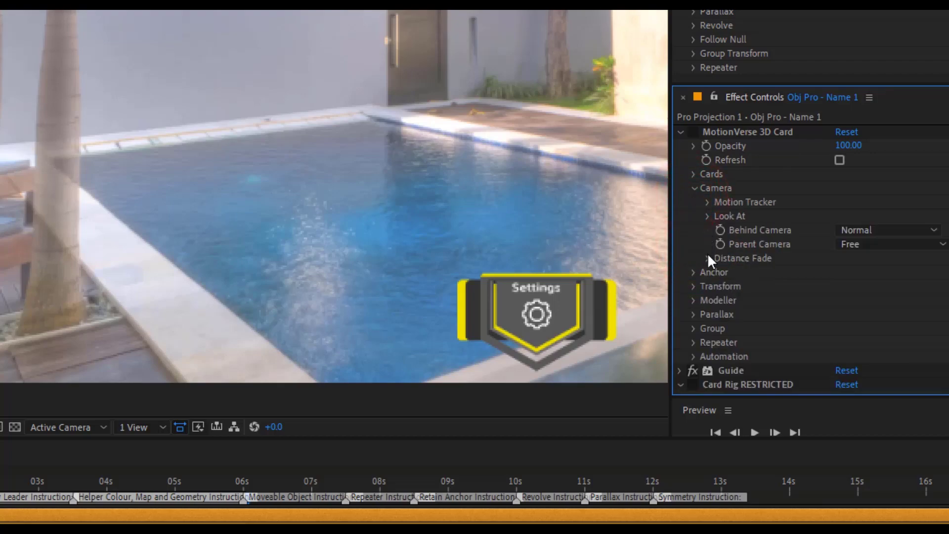
pyautogui.click(695, 188)
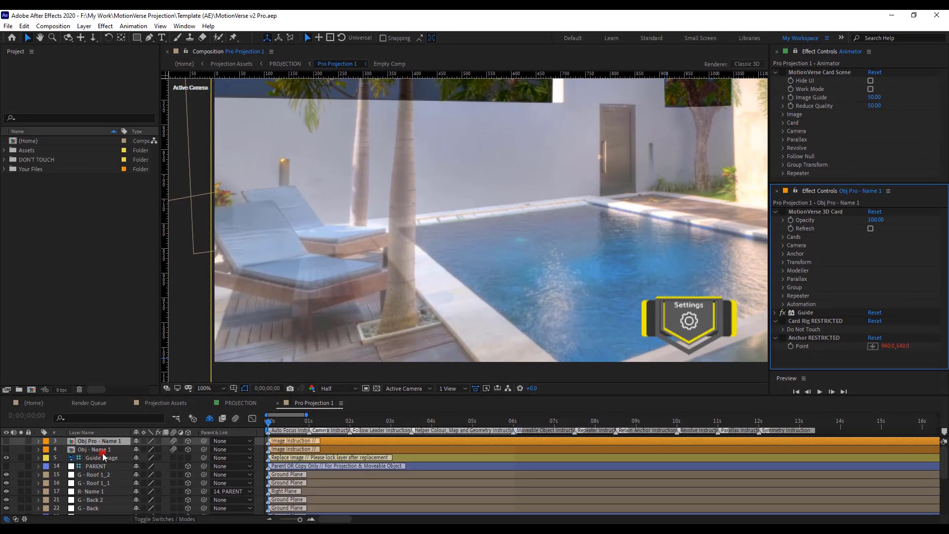
# Make the Obj - Name 1 layer visible and replace its source with Tree 1/Edited.psd
pyautogui.click(71, 453)
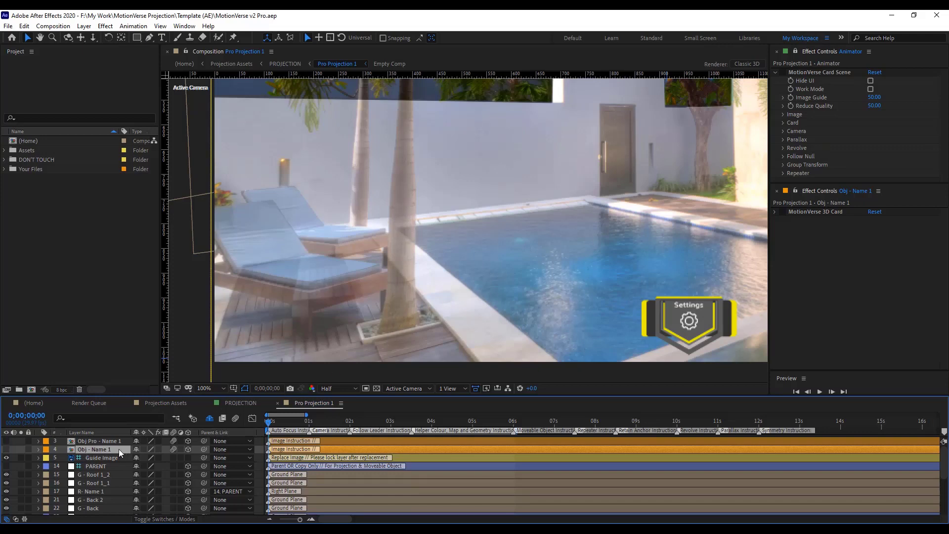
pyautogui.moveTo(6, 450); pyautogui.dragTo(7, 457)
pyautogui.click(5, 169)
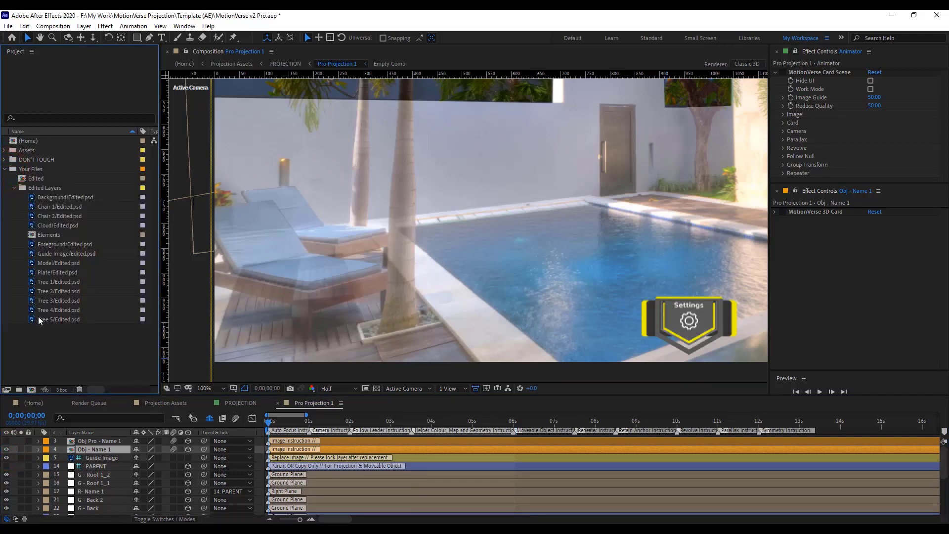
pyautogui.click(64, 283)
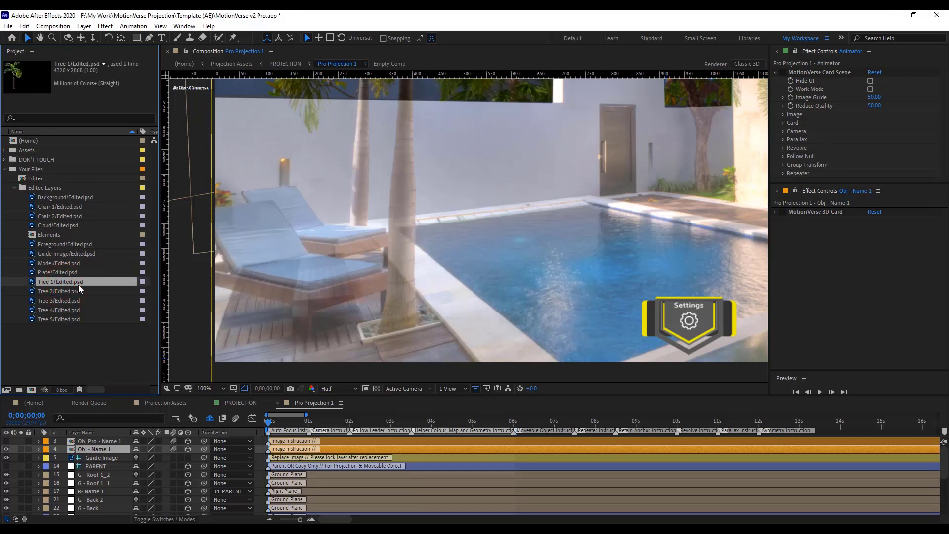
pyautogui.moveTo(88, 281); pyautogui.dragTo(105, 450)
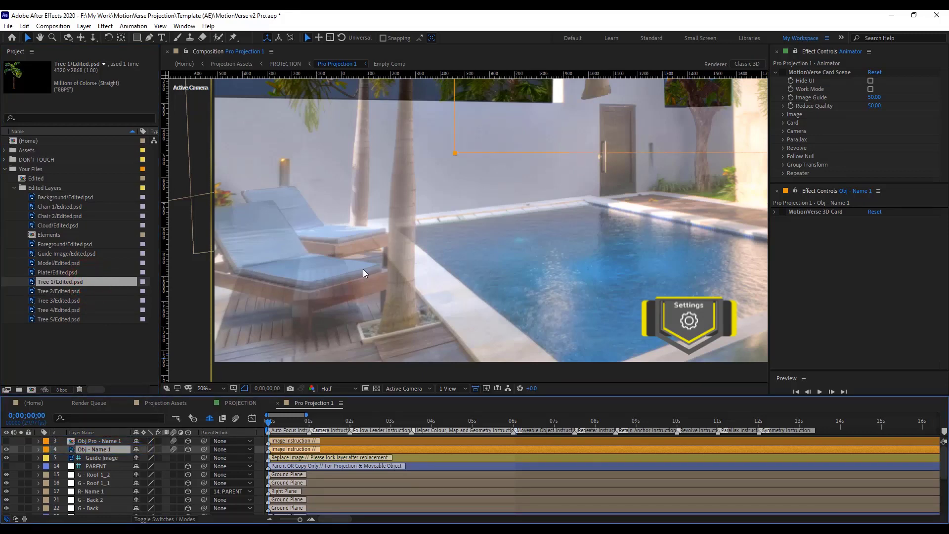
# Open the Obj - Name 1 layer in its own viewer and set the viewer's overlay to Masks
pyautogui.scroll(-2, 363, 270)
pyautogui.press('.')
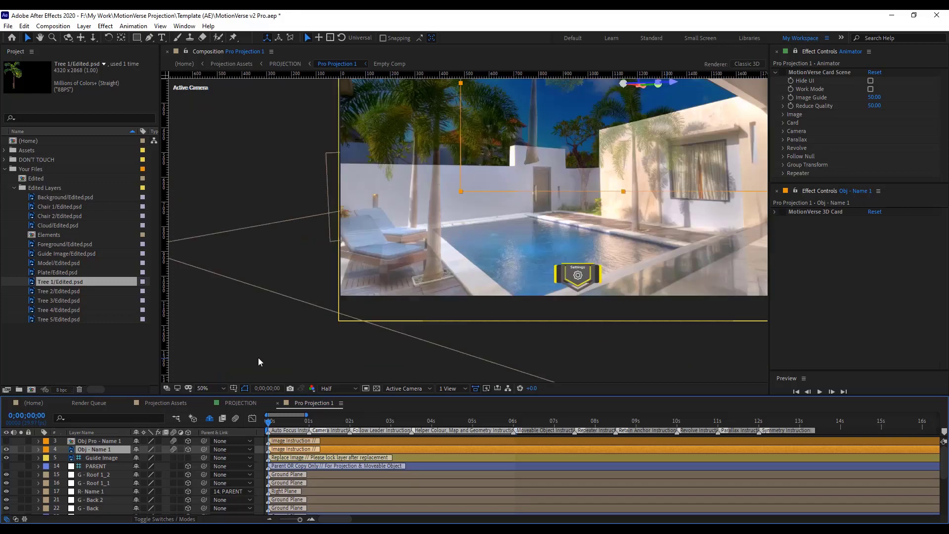
pyautogui.doubleClick(119, 451)
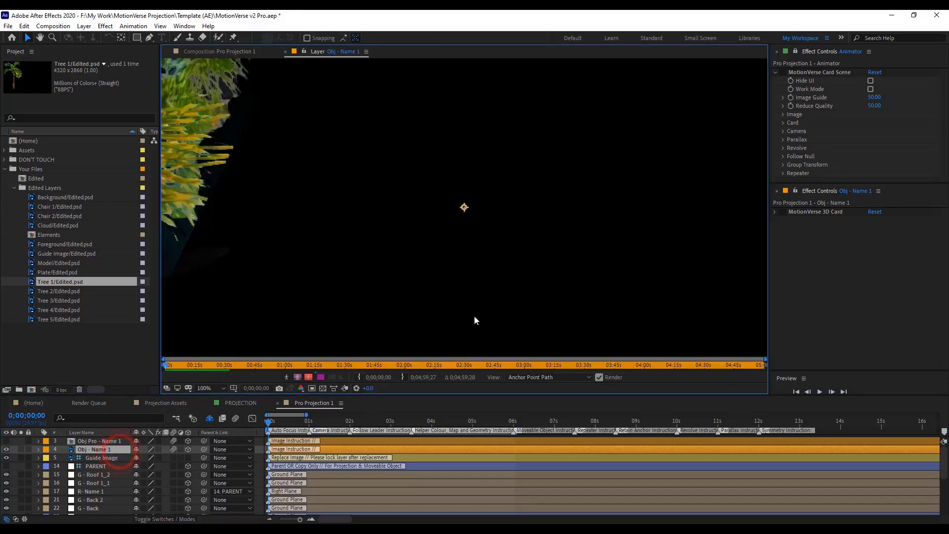
pyautogui.press('h')
pyautogui.moveTo(299, 287); pyautogui.dragTo(561, 233)
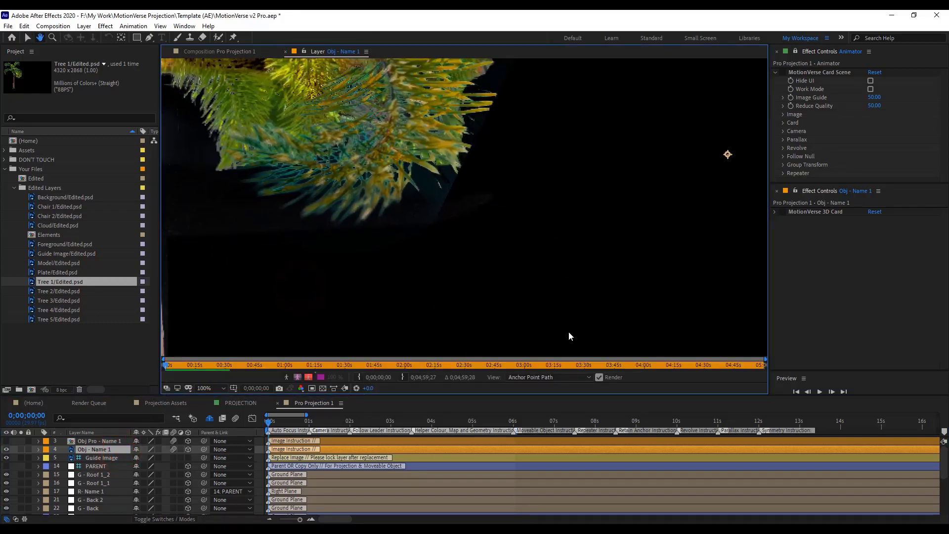
pyautogui.click(543, 377)
pyautogui.click(547, 425)
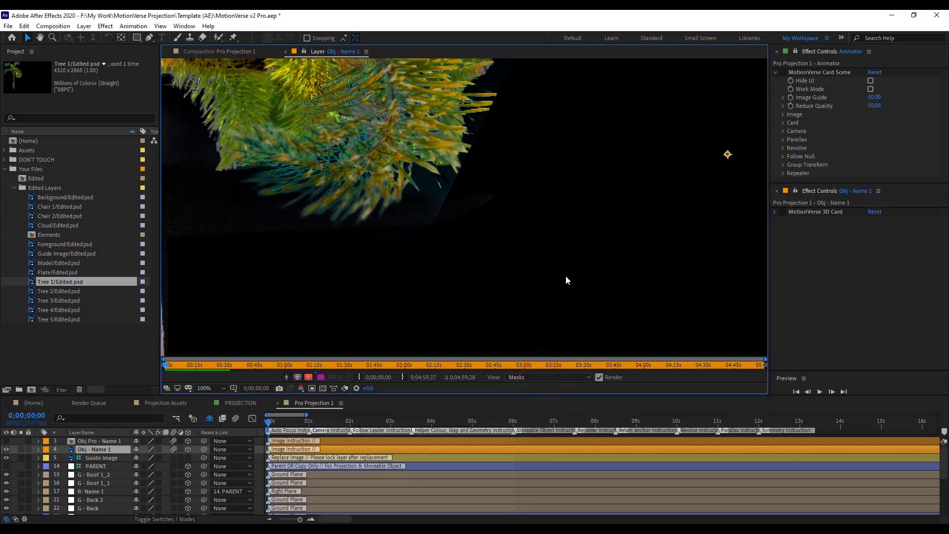
# Move the anchor point of Obj - Name 1 to the base of the palm trunk
pyautogui.scroll(-2, 565, 275)
pyautogui.moveTo(566, 242); pyautogui.dragTo(579, 139)
pyautogui.moveTo(668, 73); pyautogui.dragTo(393, 331)
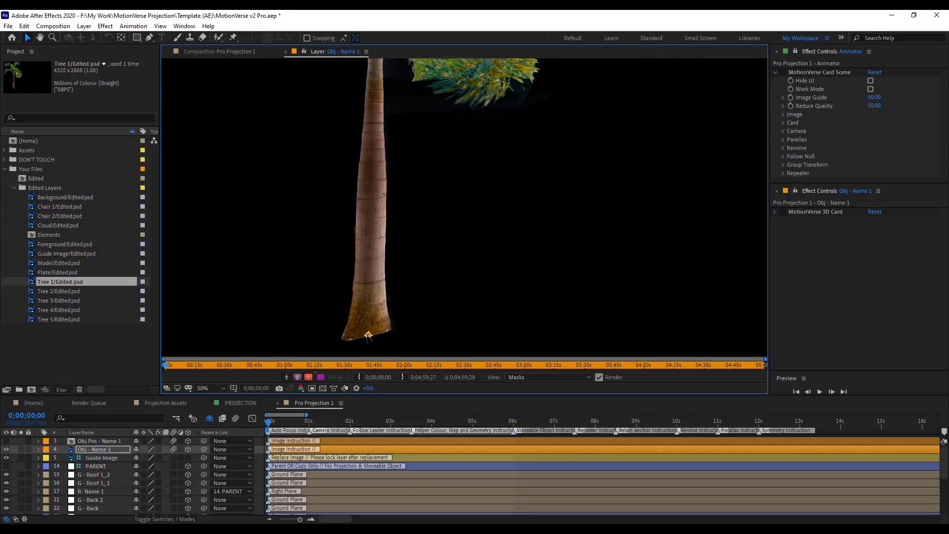
# Close the layer viewer and place Point Position 5 of the G - Name 1 ground plane at the base of the palm trunk in the planter
pyautogui.click(287, 51)
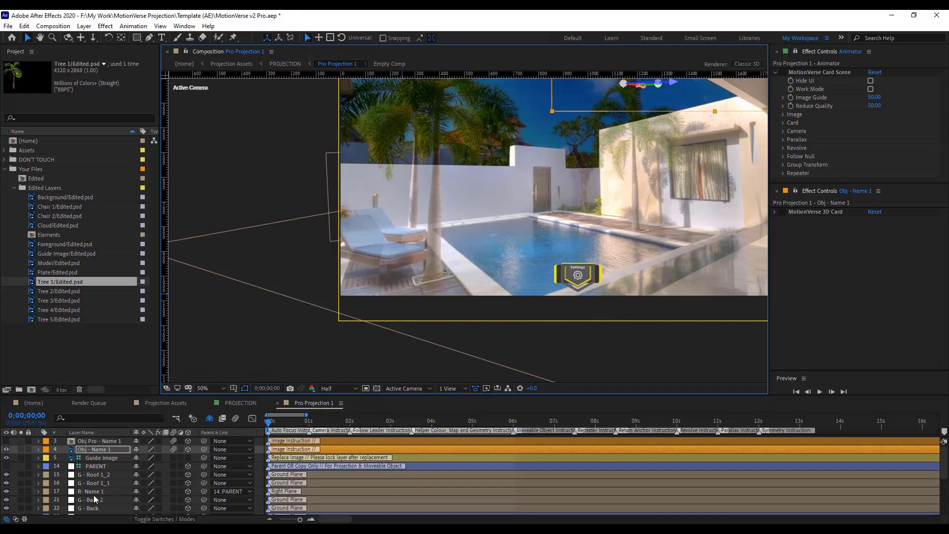
pyautogui.scroll(-5, 94, 498)
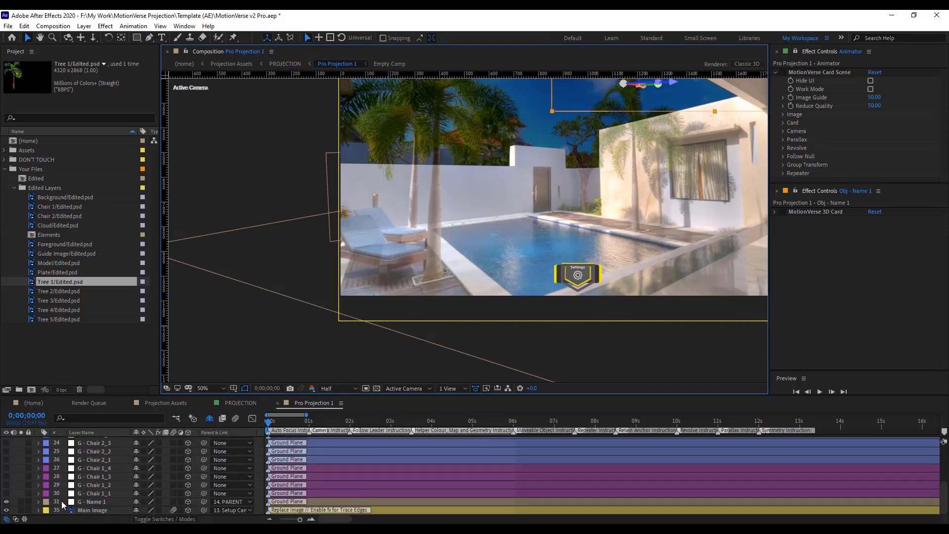
pyautogui.click(92, 502)
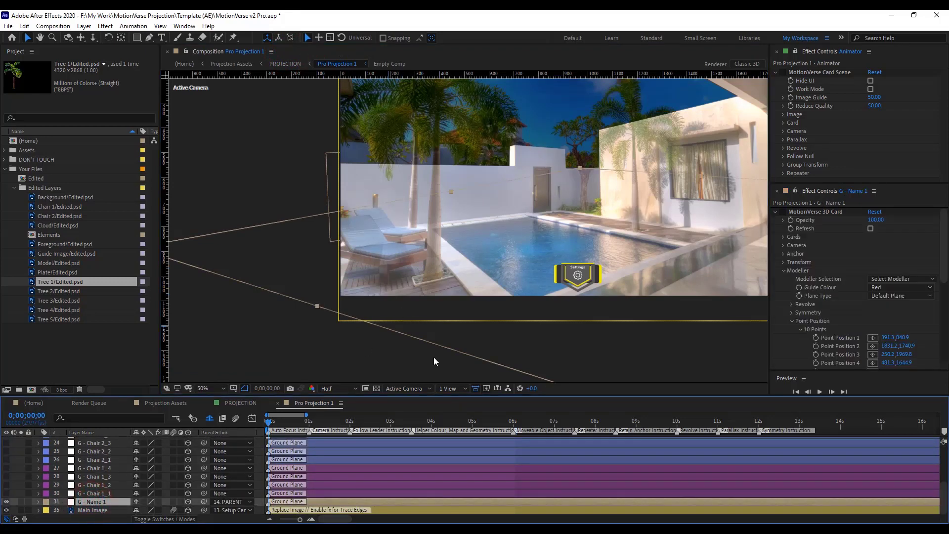
pyautogui.scroll(-3, 870, 322)
pyautogui.scroll(2, 451, 290)
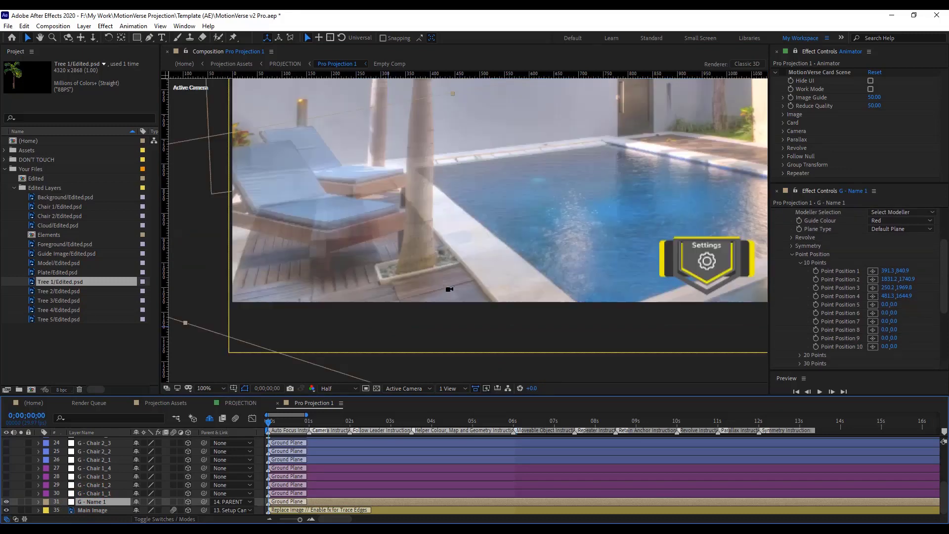
pyautogui.click(872, 306)
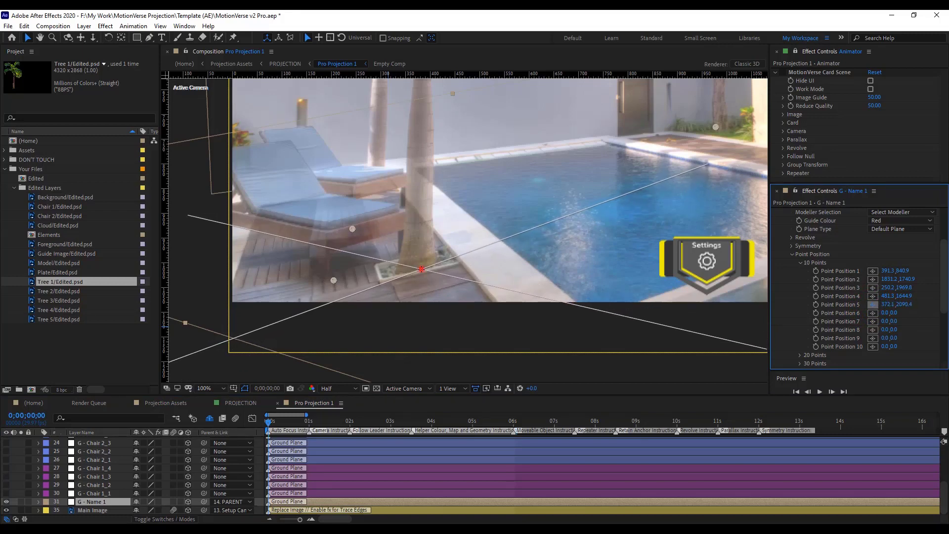
pyautogui.click(421, 270)
# Set Obj - Name 1's Symmetry modeller selection to Symmetry Point and its symmetry parent to layer 31, G - Name 1
pyautogui.scroll(2, 110, 462)
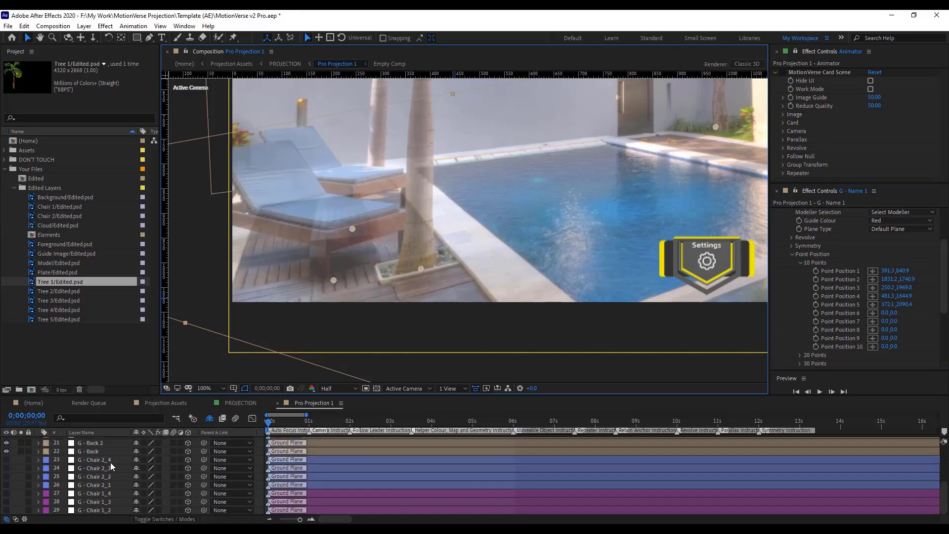
pyautogui.scroll(3, 110, 465)
pyautogui.click(94, 449)
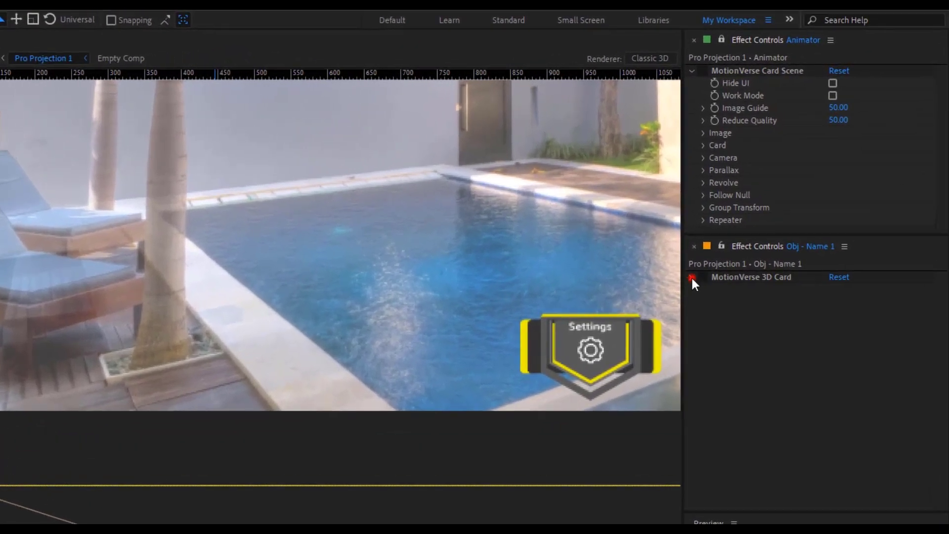
pyautogui.click(691, 277)
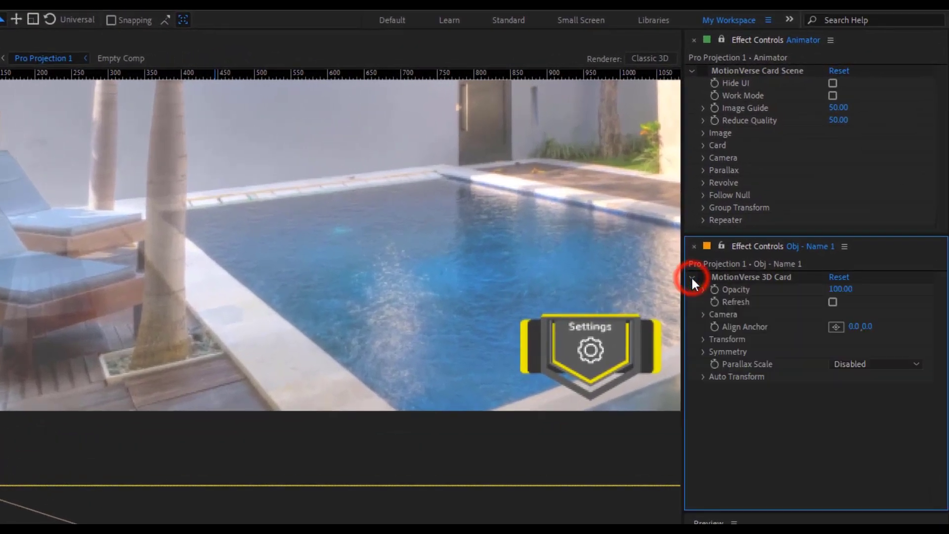
pyautogui.click(704, 352)
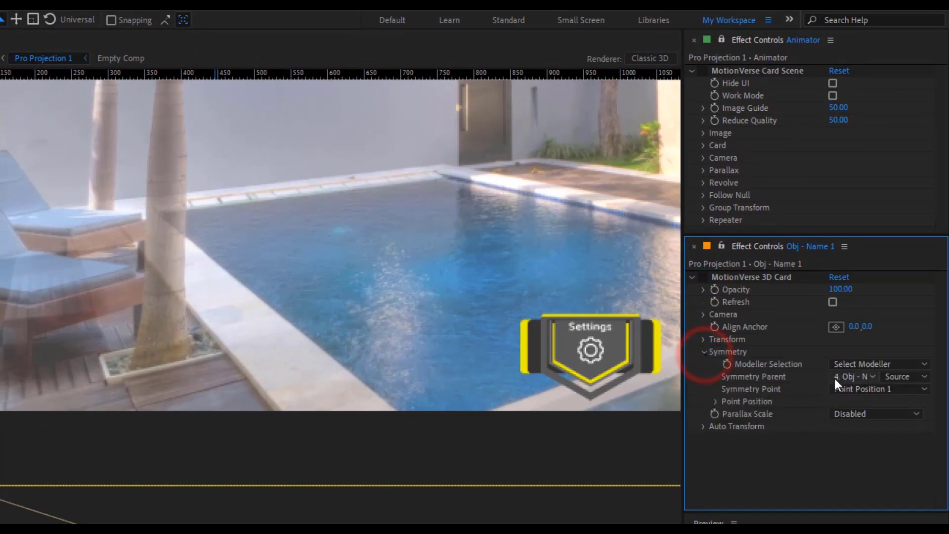
pyautogui.click(866, 366)
pyautogui.click(871, 395)
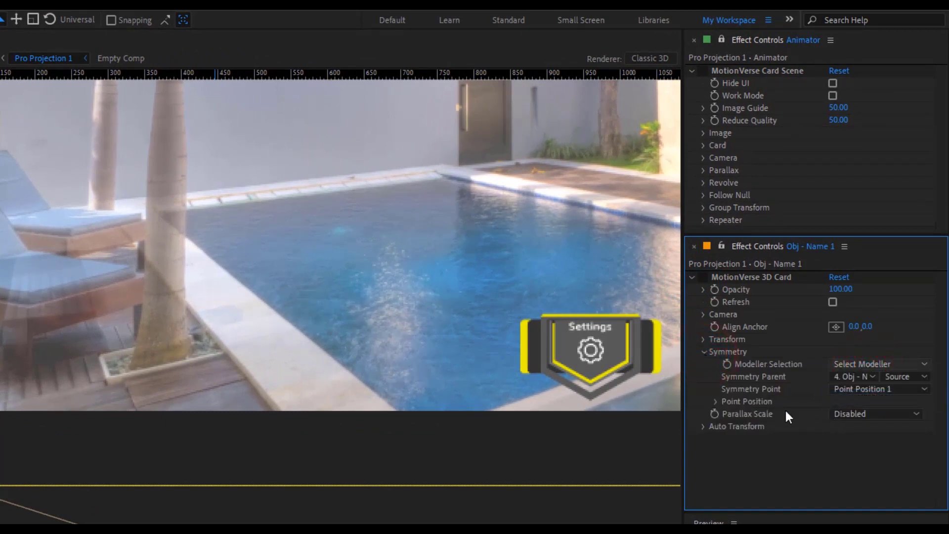
pyautogui.click(846, 377)
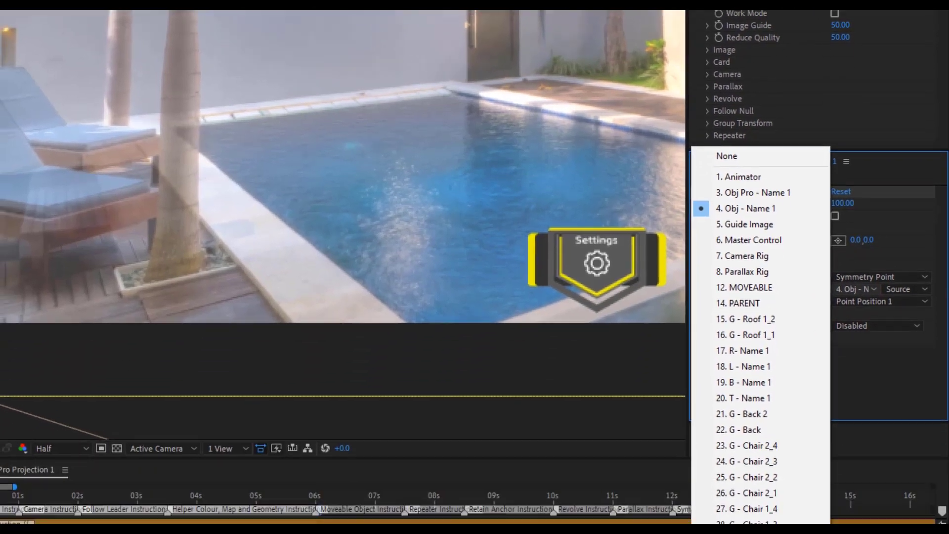
pyautogui.click(776, 452)
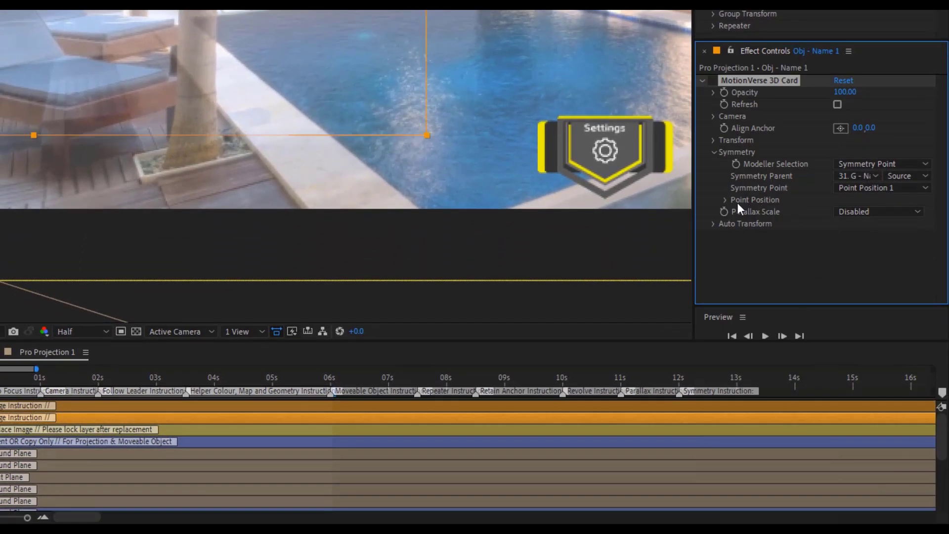
# Set the Symmetry Point of Obj - Name 1 to Point Position 5 and check the tree's alignment with the palm in the guide image
pyautogui.click(725, 200)
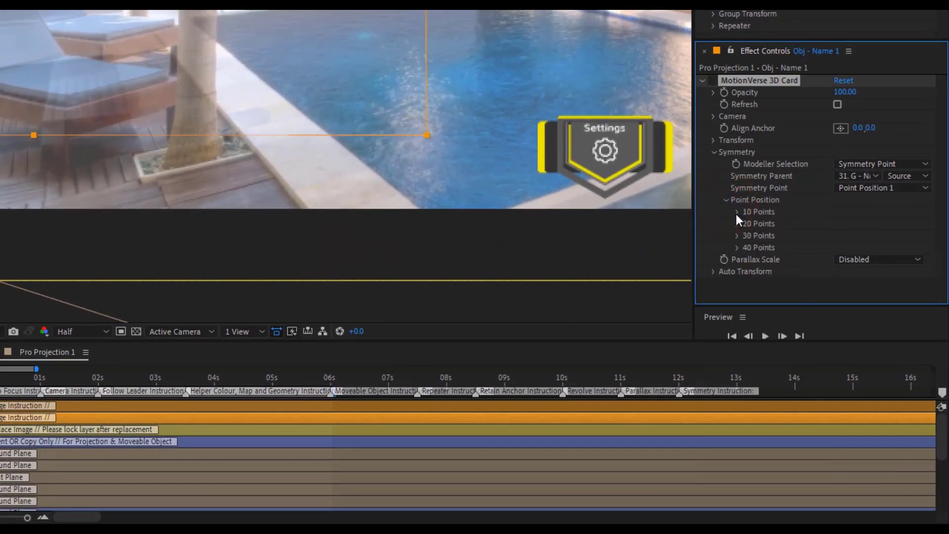
pyautogui.click(737, 213)
pyautogui.scroll(-2, 737, 214)
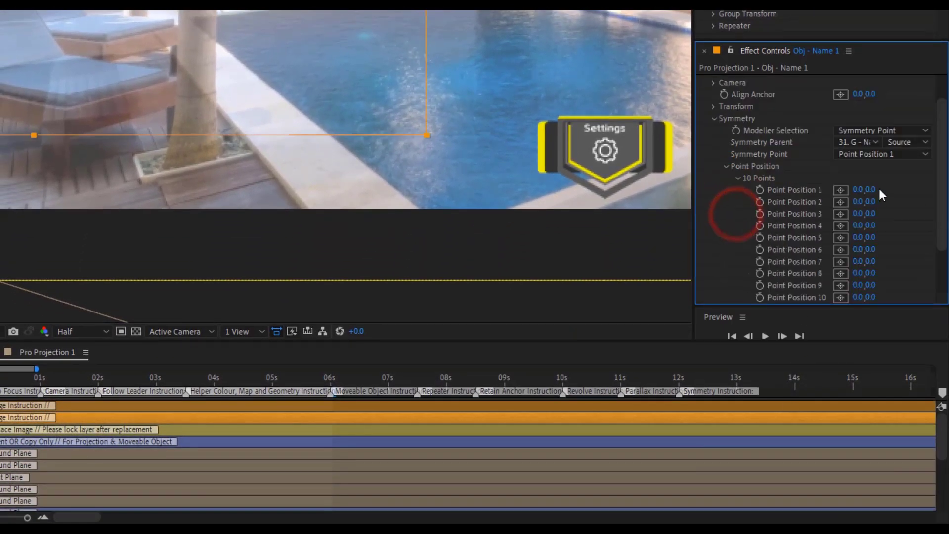
pyautogui.click(726, 167)
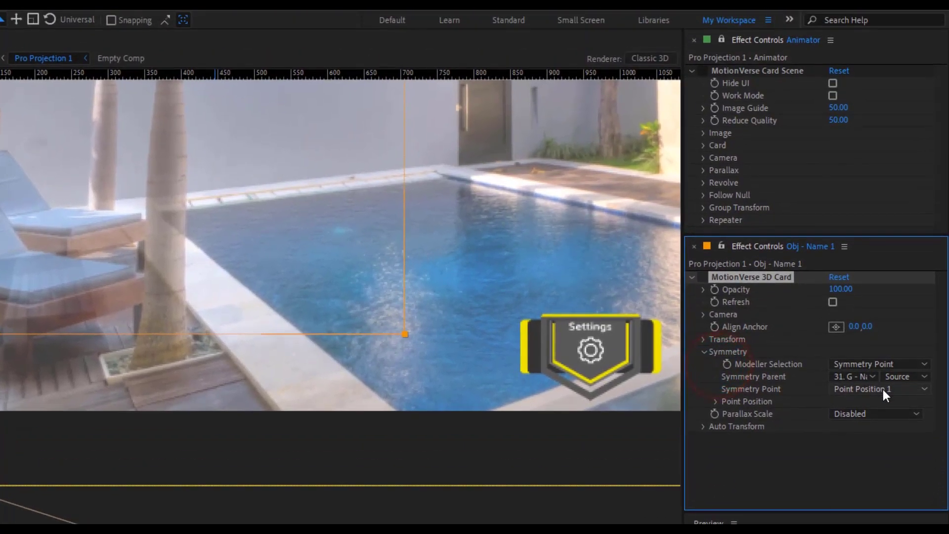
pyautogui.click(883, 154)
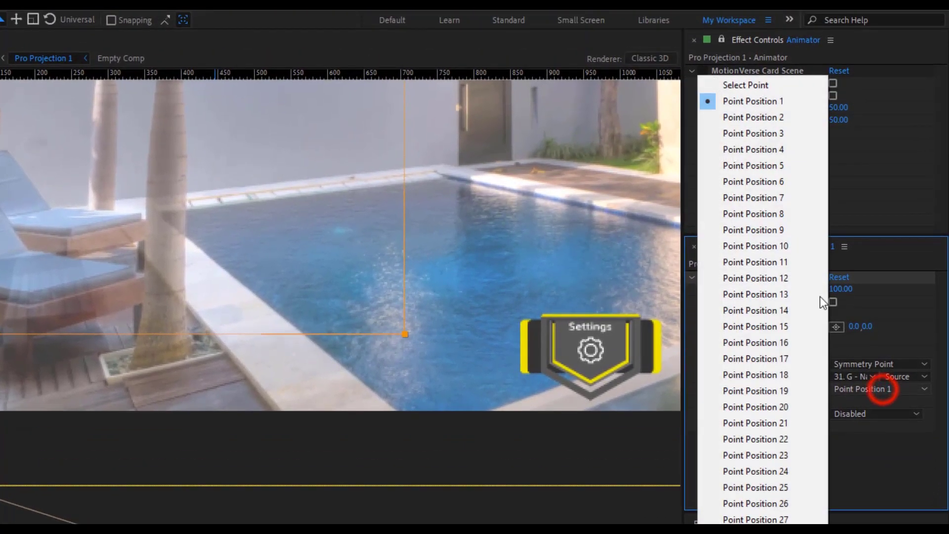
pyautogui.click(786, 167)
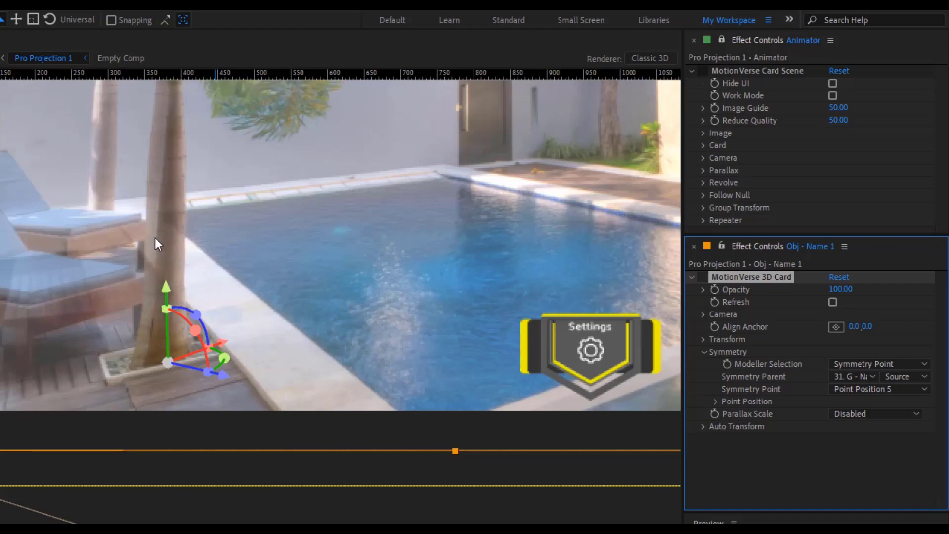
pyautogui.scroll(-2, 155, 238)
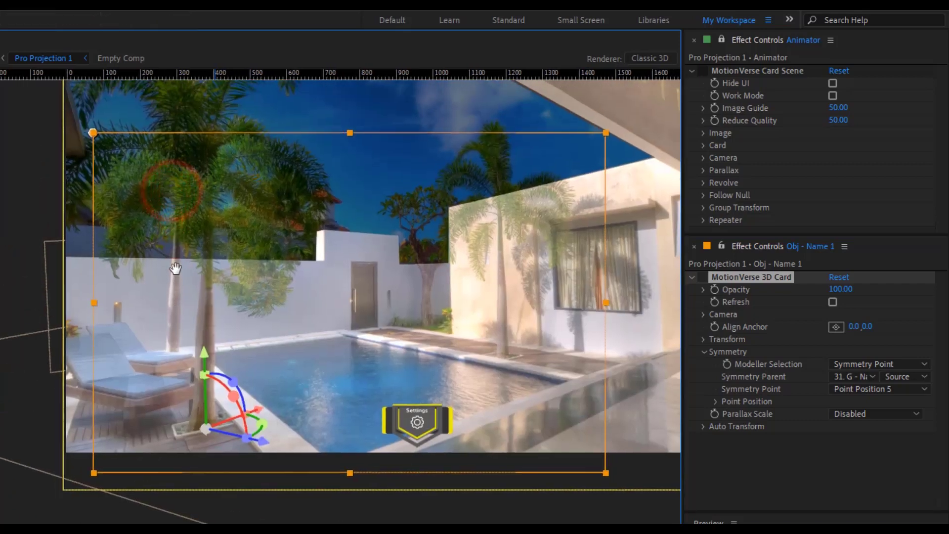
pyautogui.scroll(4, 186, 309)
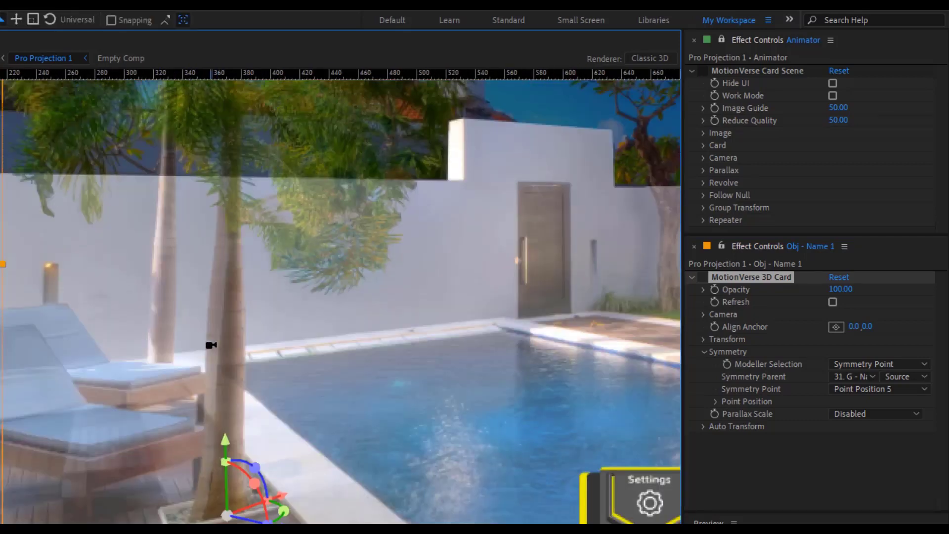
pyautogui.scroll(-2, 211, 345)
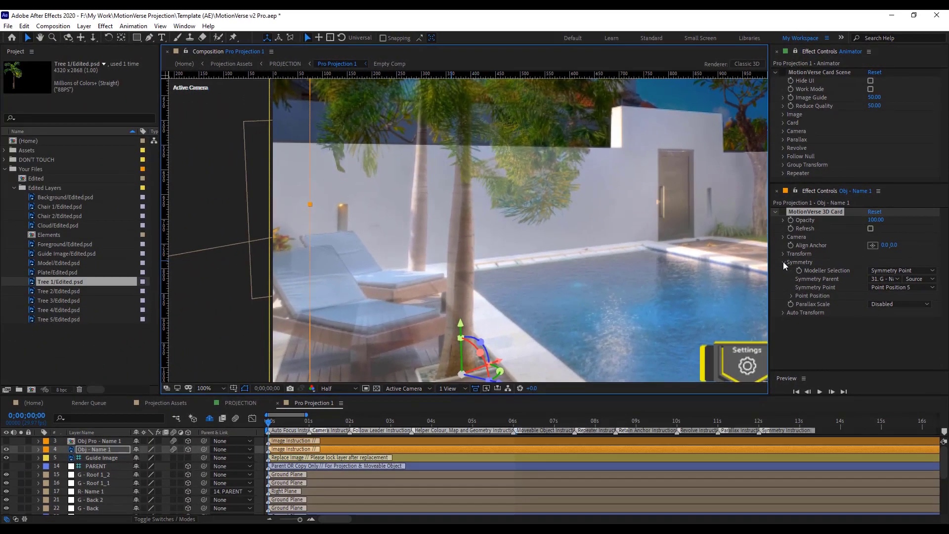
# Set the Transform scale of the Obj - Name 1 card to 150 and compare its trunk with the palm in the guide image
pyautogui.click(704, 352)
pyautogui.click(784, 254)
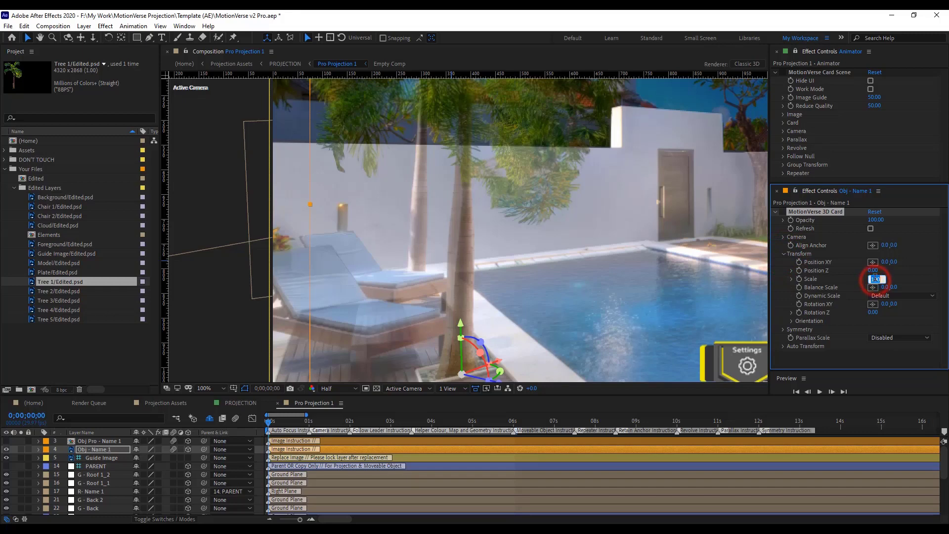
pyautogui.write('1')
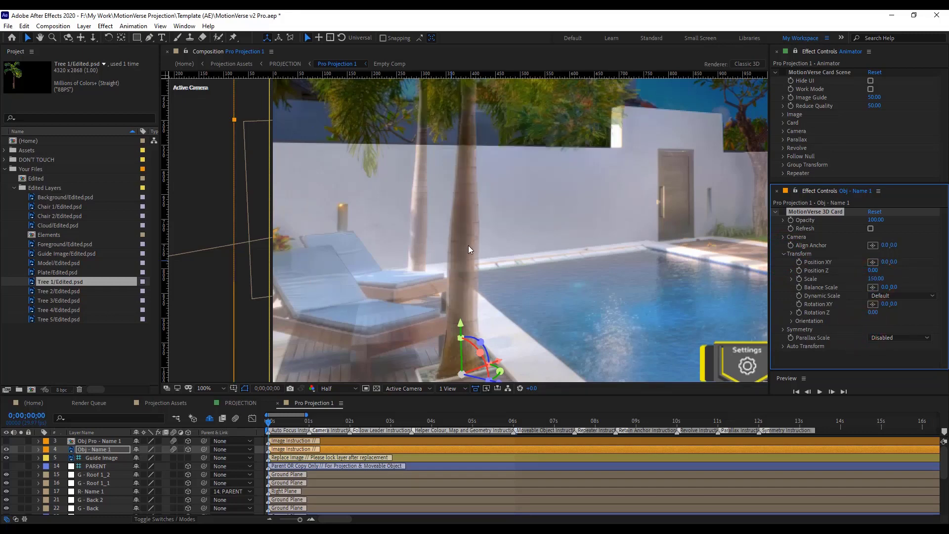
pyautogui.moveTo(468, 245); pyautogui.dragTo(446, 240)
pyautogui.scroll(4, 451, 308)
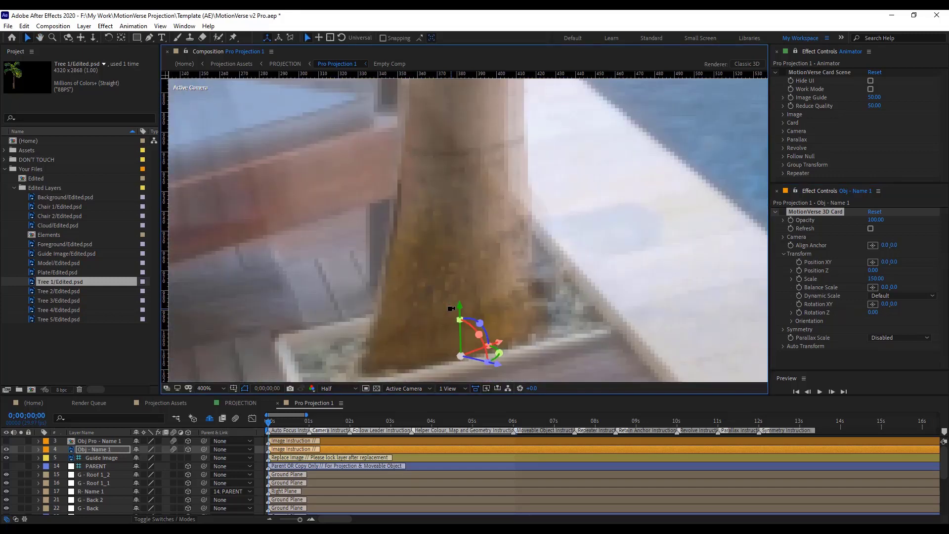
pyautogui.scroll(-4, 451, 308)
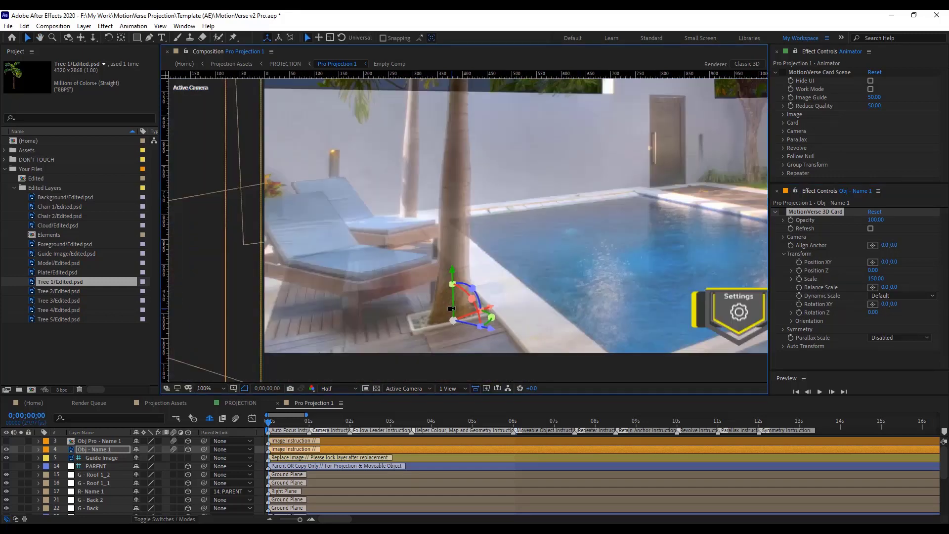
pyautogui.moveTo(449, 216); pyautogui.dragTo(470, 220)
pyautogui.moveTo(469, 184)
pyautogui.mouseDown()
pyautogui.moveTo(465, 276)
pyautogui.moveTo(454, 263)
pyautogui.mouseUp()
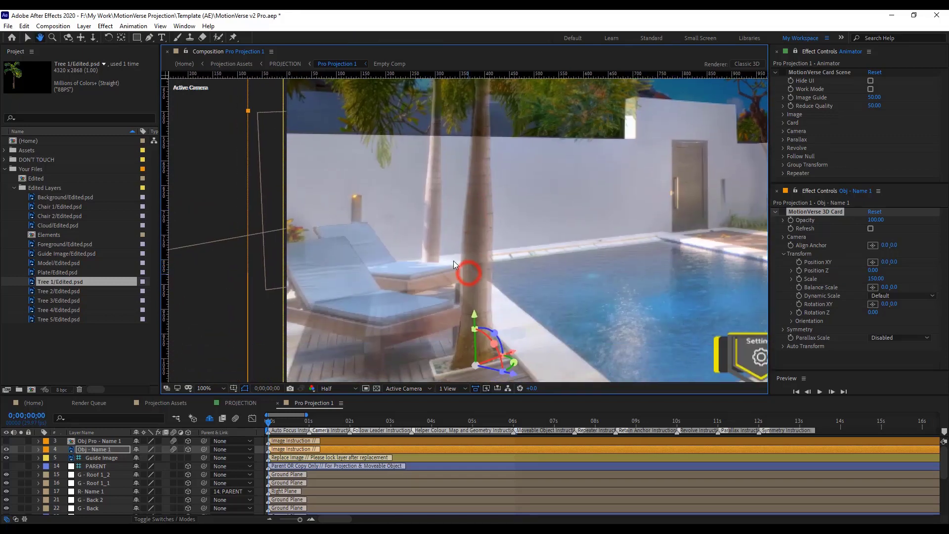
# Place Point Position 6 of the ground plane G - Name 1 at the base of the thinner palm trunk behind the loungers
pyautogui.press('v')
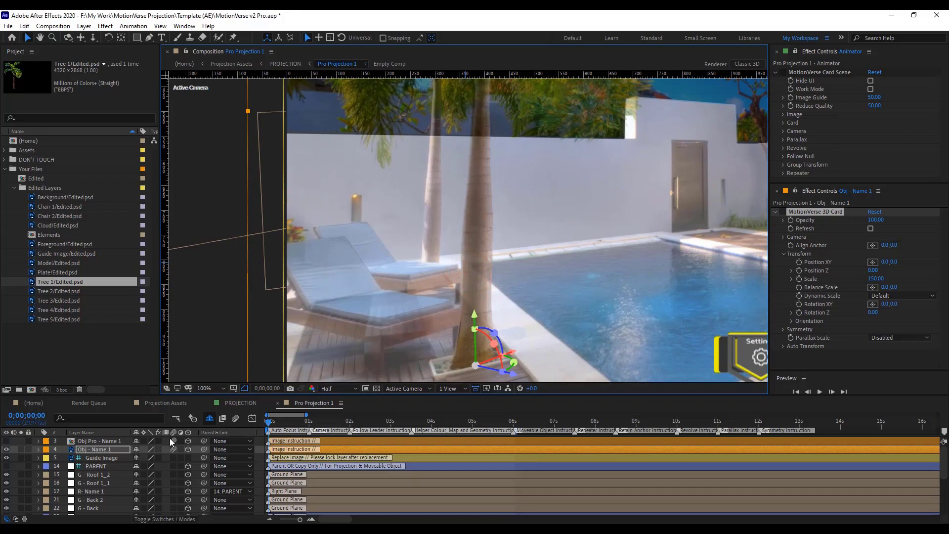
pyautogui.scroll(-5, 86, 500)
pyautogui.click(85, 502)
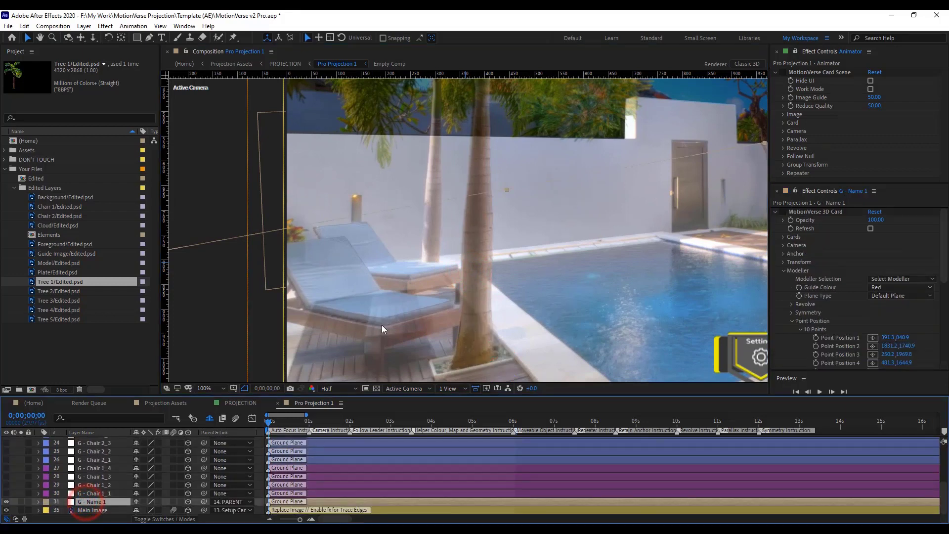
pyautogui.scroll(-2, 862, 328)
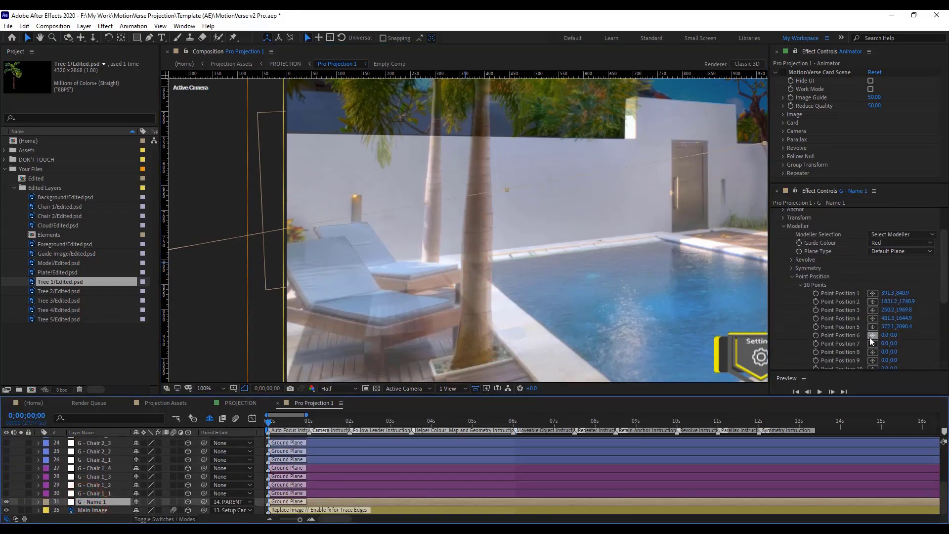
pyautogui.click(872, 335)
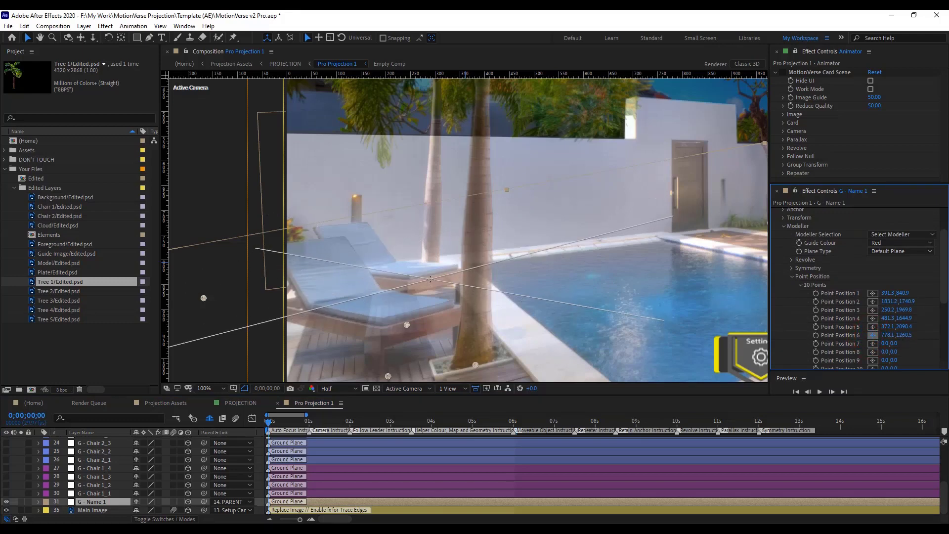
pyautogui.click(430, 279)
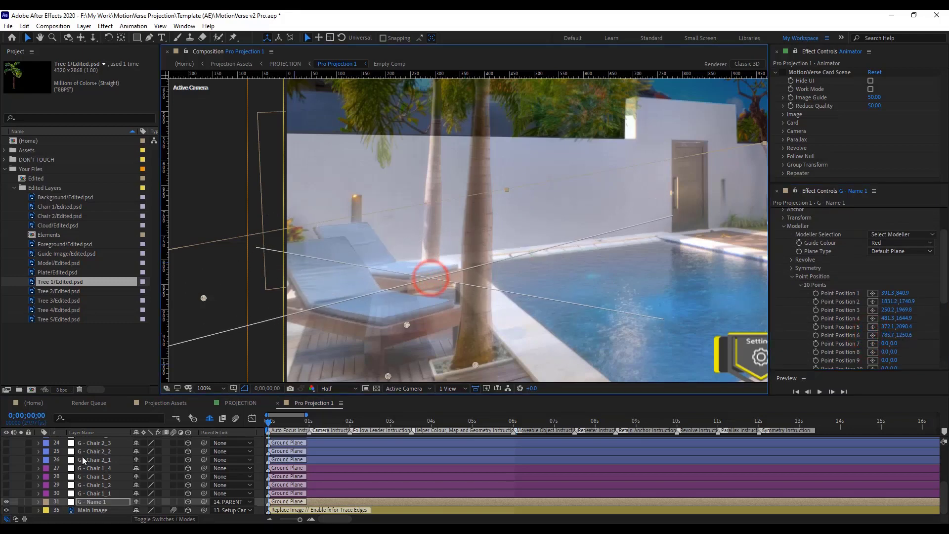
# Duplicate the Obj - Name 1 layer and replace the copy's source with Tree 2/Edited.psd
pyautogui.scroll(4, 91, 475)
pyautogui.click(95, 450)
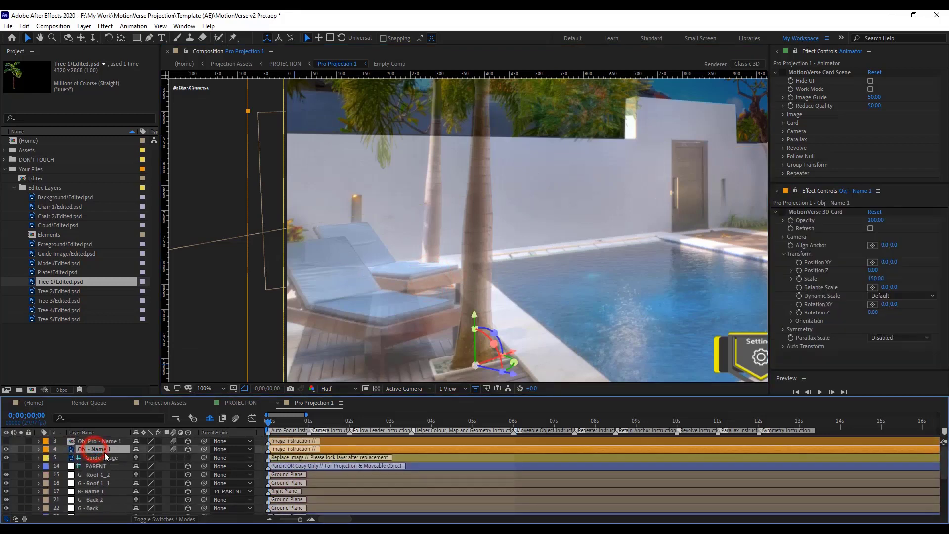
pyautogui.hotkey('ctrl', 'd')
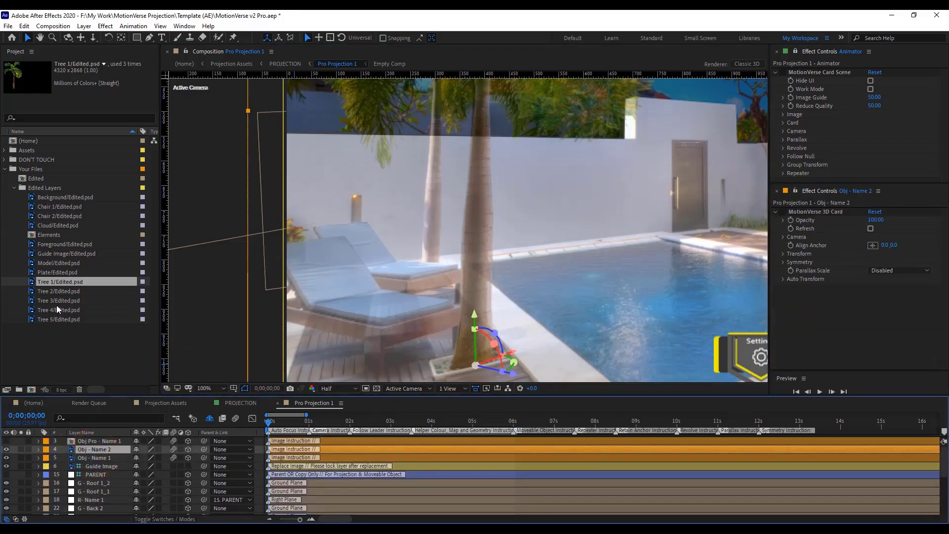
pyautogui.click(68, 293)
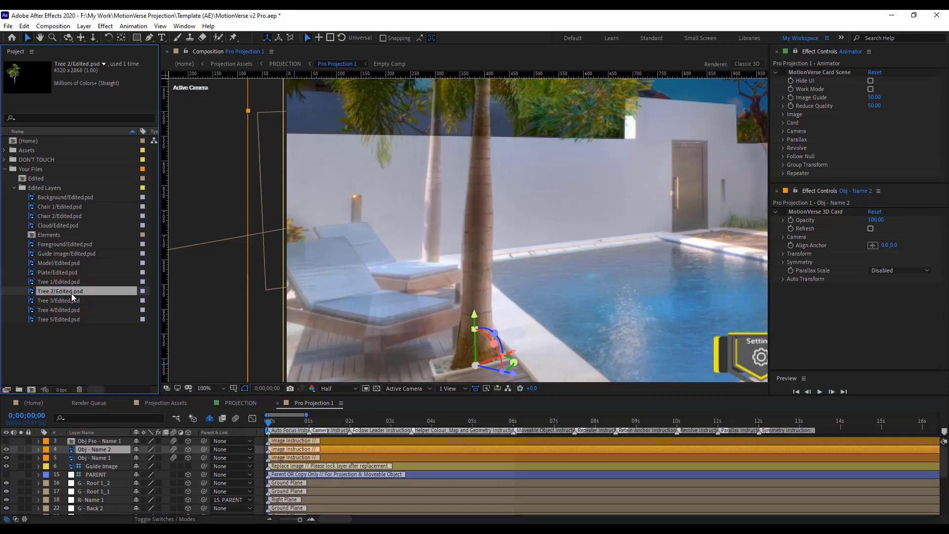
pyautogui.moveTo(76, 293); pyautogui.dragTo(112, 449)
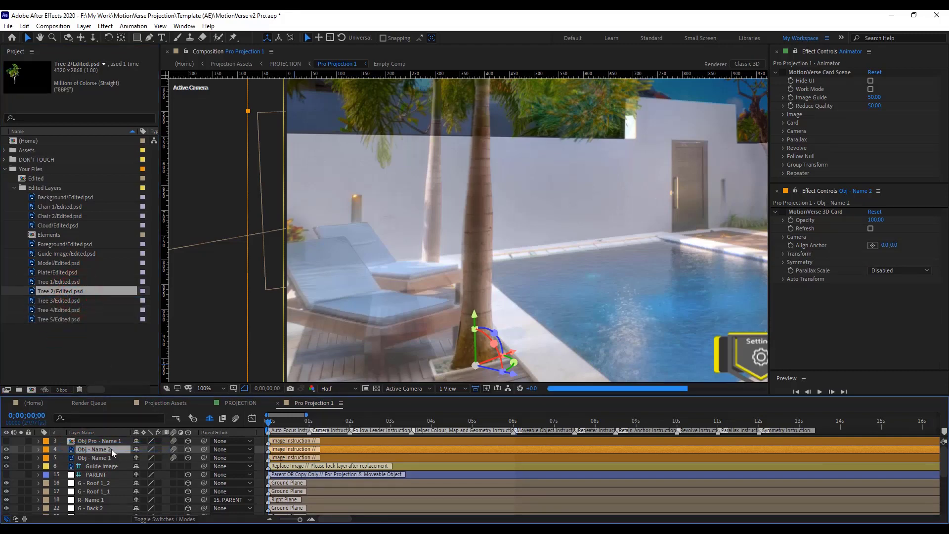
# Move the anchor point of Obj - Name 2 to the bottom of the tree trunk in the layer view
pyautogui.doubleClick(111, 448)
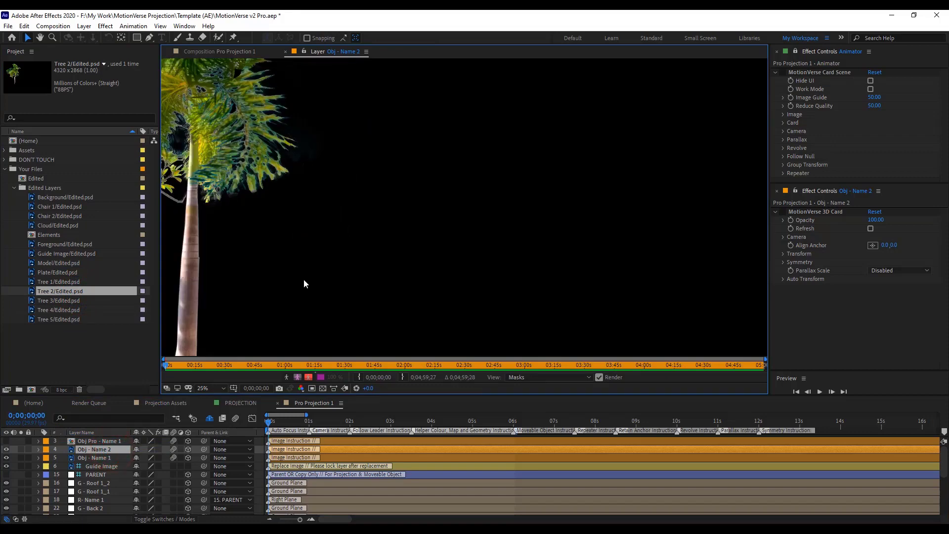
pyautogui.press(',')
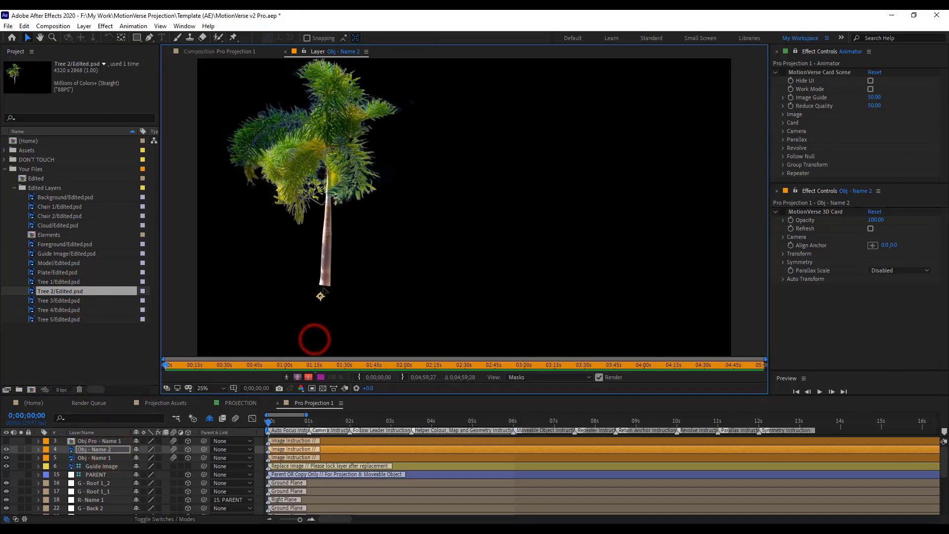
pyautogui.scroll(4, 326, 301)
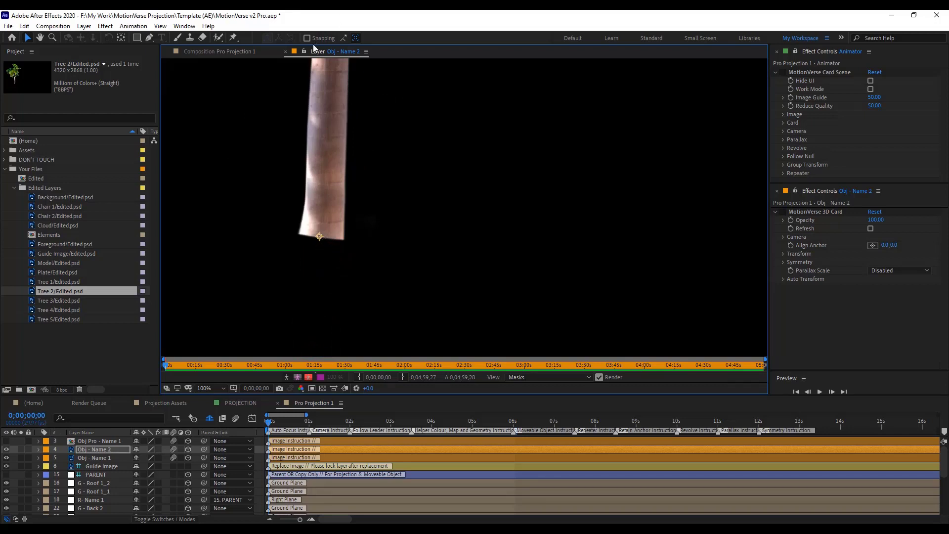
pyautogui.click(287, 51)
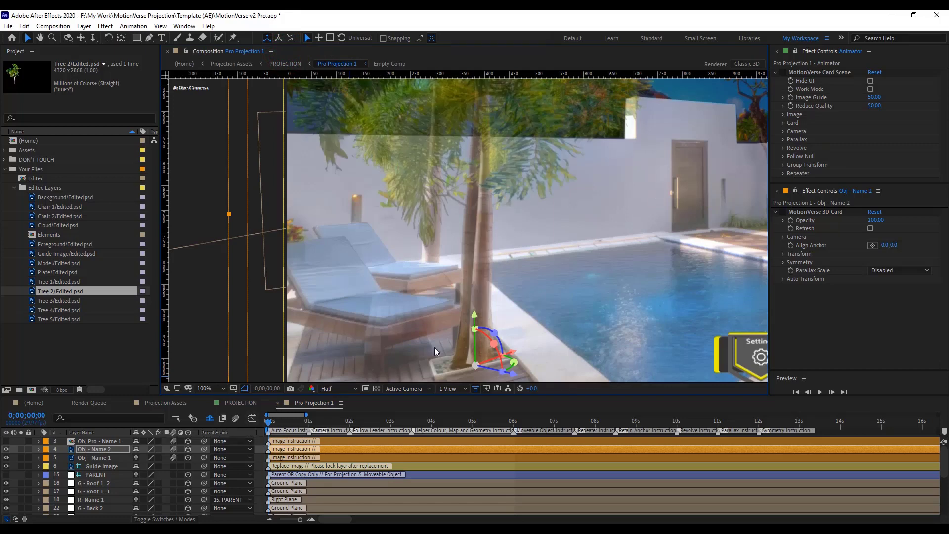
# Set the Symmetry Point of Obj - Name 2 to Point Position 6
pyautogui.click(782, 263)
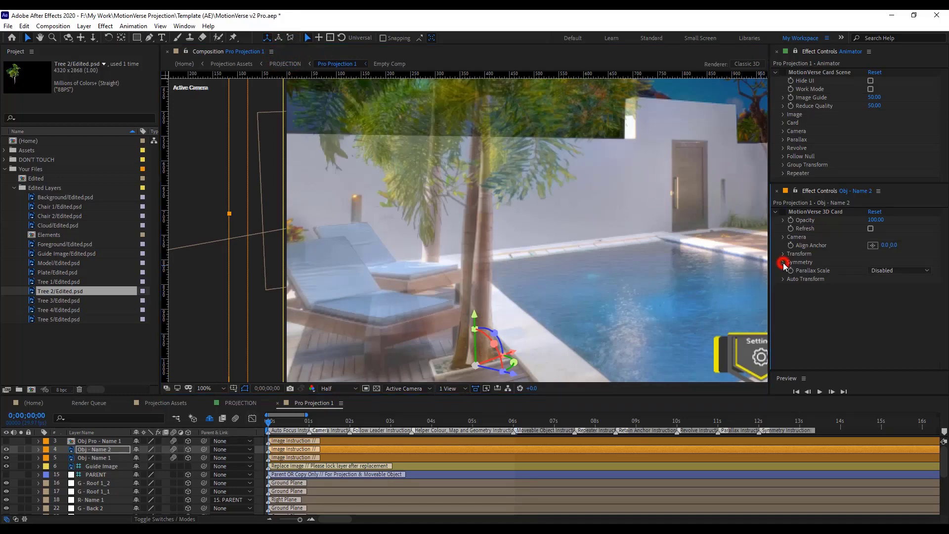
pyautogui.click(894, 286)
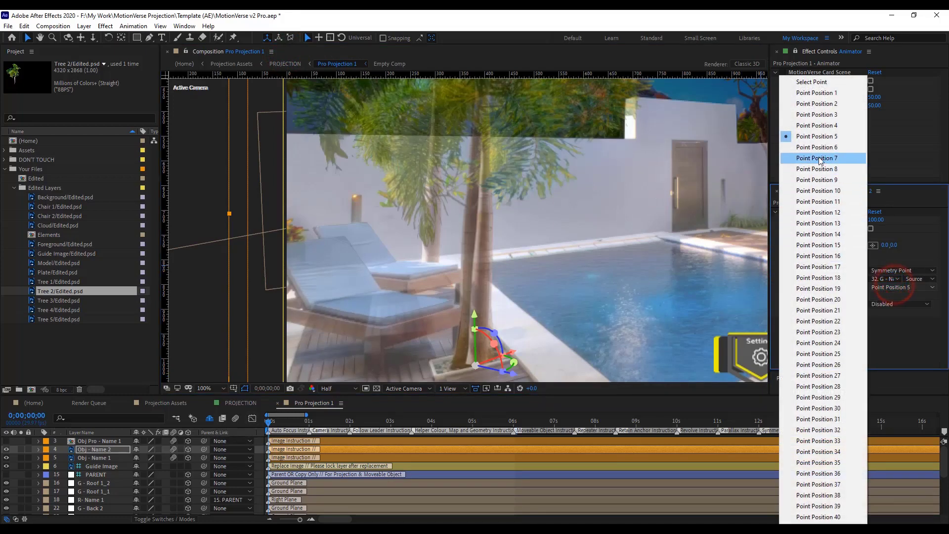
pyautogui.click(600, 266)
pyautogui.click(437, 280)
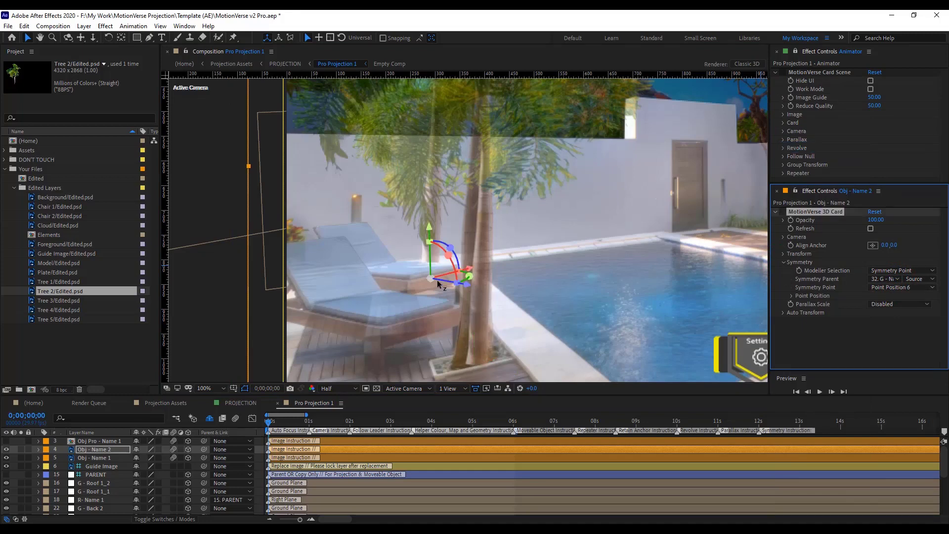
# Duplicate the Obj - Name 2 layer and replace the copy's source with Tree 3/Edited.psd
pyautogui.scroll(-2, 425, 235)
pyautogui.scroll(3, 425, 235)
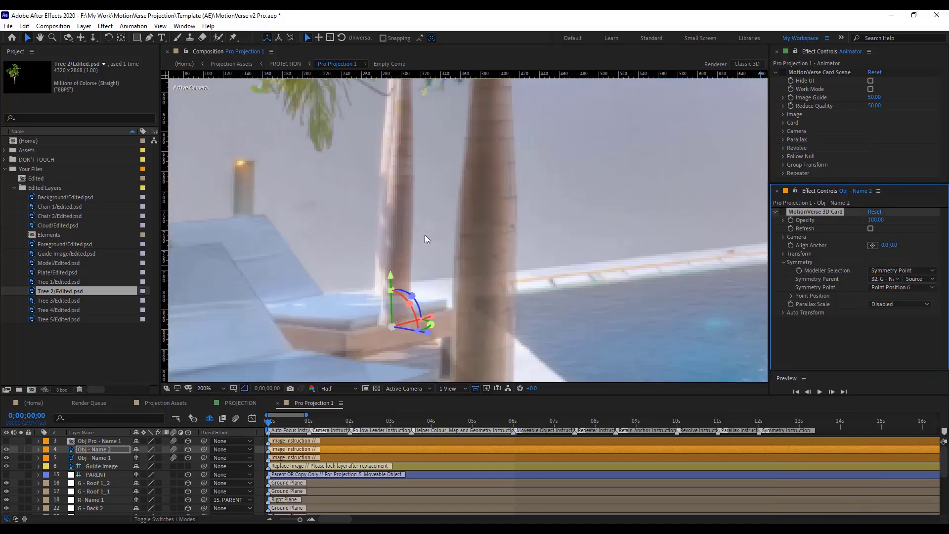
pyautogui.press('space')
pyautogui.moveTo(391, 179); pyautogui.dragTo(449, 180)
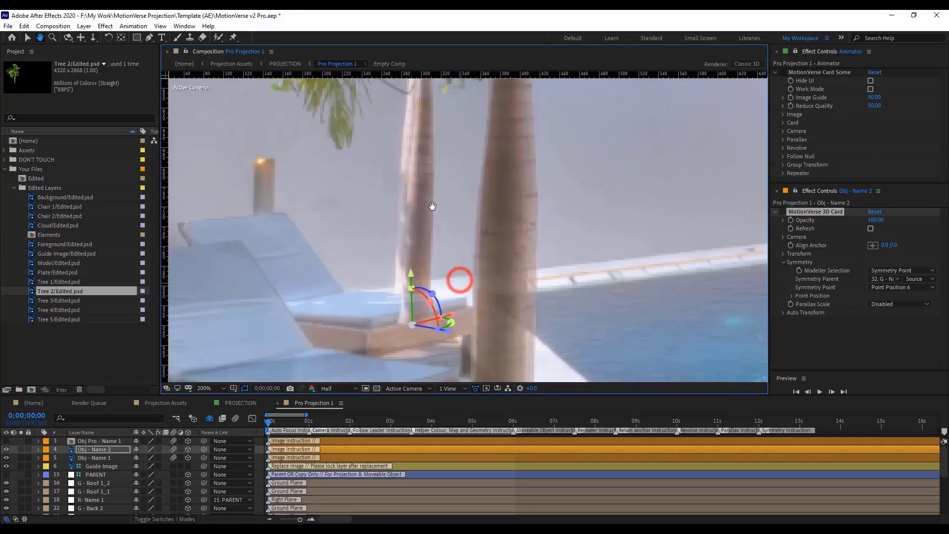
pyautogui.scroll(-2, 422, 251)
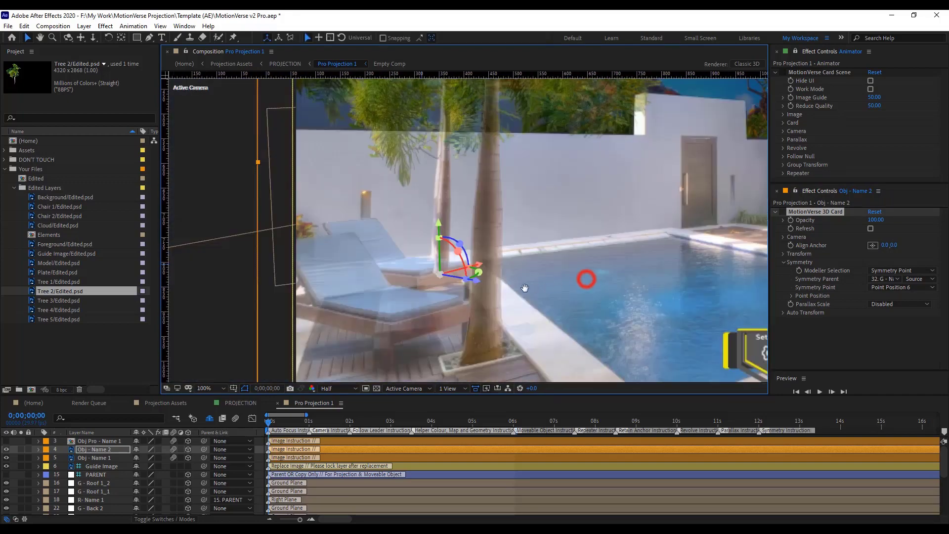
pyautogui.moveTo(585, 276); pyautogui.dragTo(561, 257)
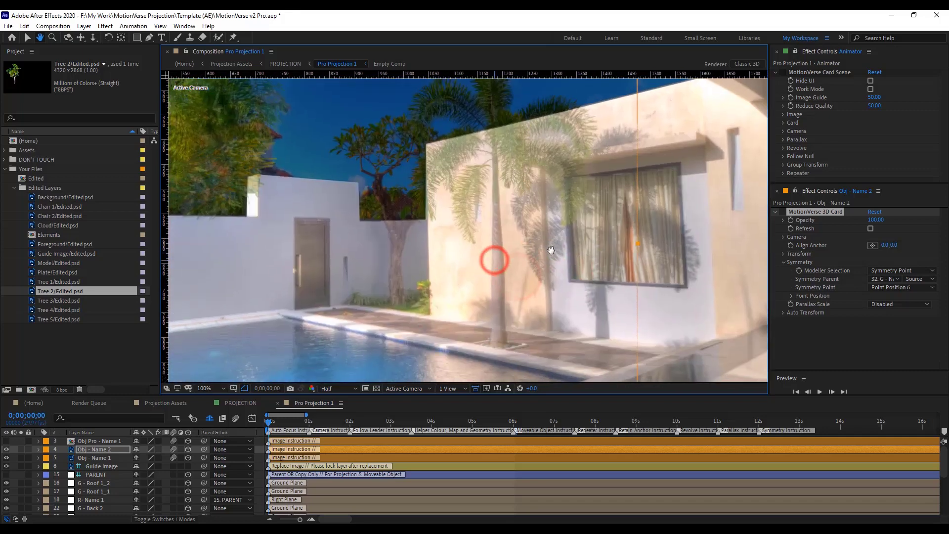
pyautogui.click(99, 449)
pyautogui.hotkey('ctrl', 'd')
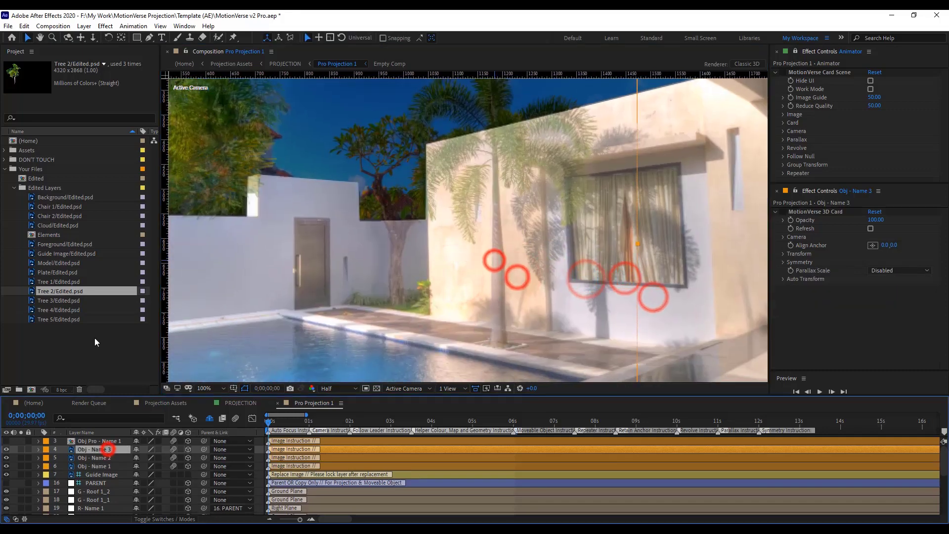
pyautogui.click(69, 300)
# Move the anchor point of Obj - Name 3 to the bottom of its palm trunk in the layer view
pyautogui.doubleClick(110, 449)
pyautogui.moveTo(627, 318); pyautogui.dragTo(640, 189)
pyautogui.moveTo(290, 191); pyautogui.dragTo(640, 216)
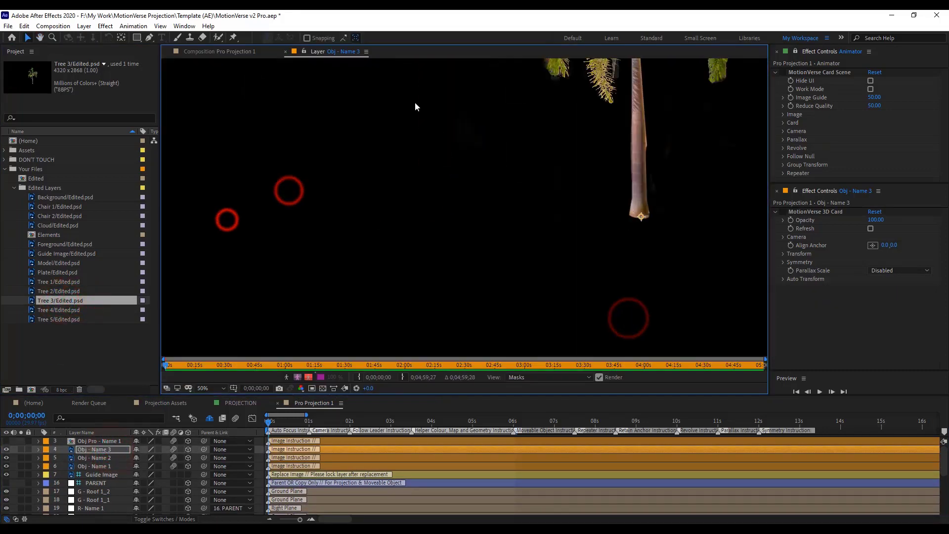
pyautogui.click(287, 52)
# Place Point Position 7 of G - Name 1 at the poolside palm's base and set it as the Symmetry Point of Obj - Name 3
pyautogui.scroll(-5, 106, 495)
pyautogui.click(783, 262)
pyautogui.click(892, 286)
pyautogui.click(870, 299)
pyautogui.click(504, 344)
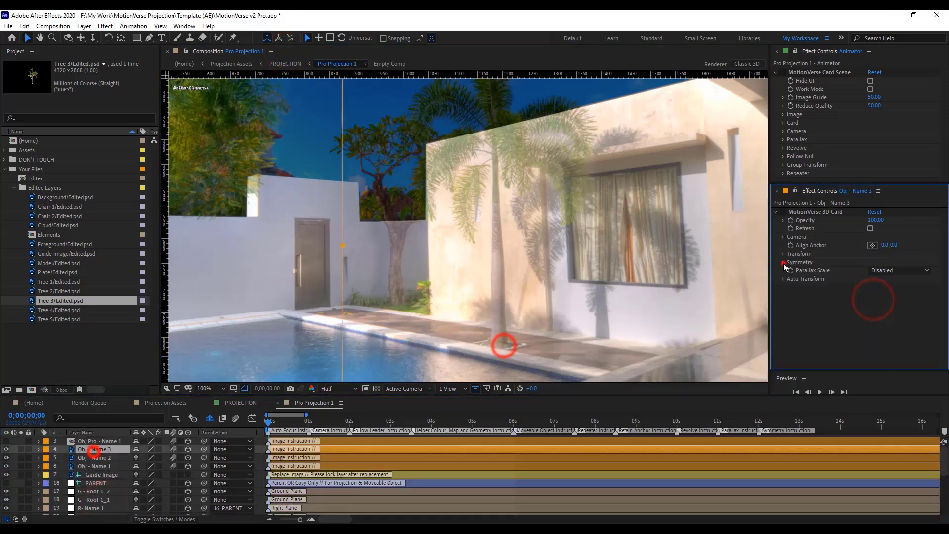
# Set the Transform Scale of Obj - Name 3 to 200
pyautogui.click(784, 254)
pyautogui.click(875, 278)
pyautogui.write('200')
pyautogui.press('Return')
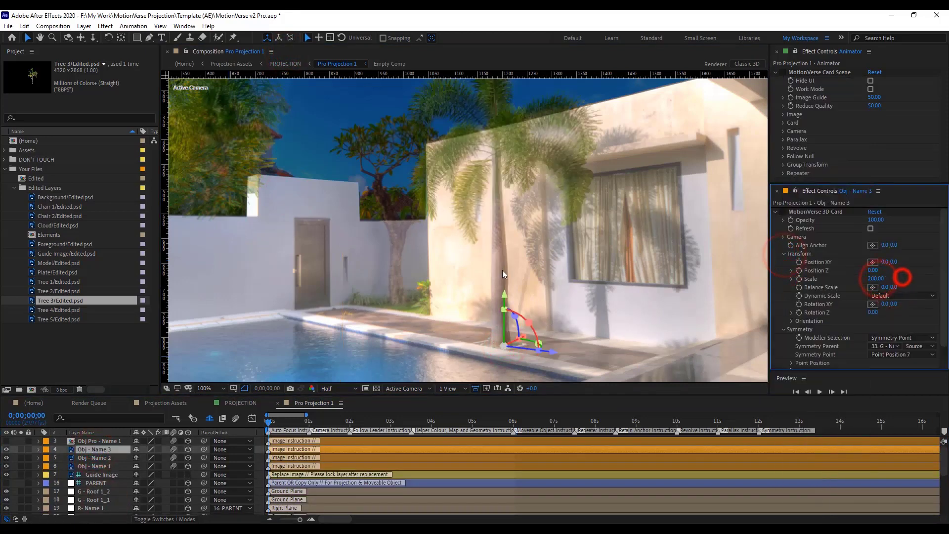
# Duplicate the Obj - Name 3 layer and replace the copy's source with Tree 5/Edited.psd
pyautogui.click(477, 275)
pyautogui.click(100, 449)
pyautogui.hotkey('ctrl', 'd')
pyautogui.click(74, 319)
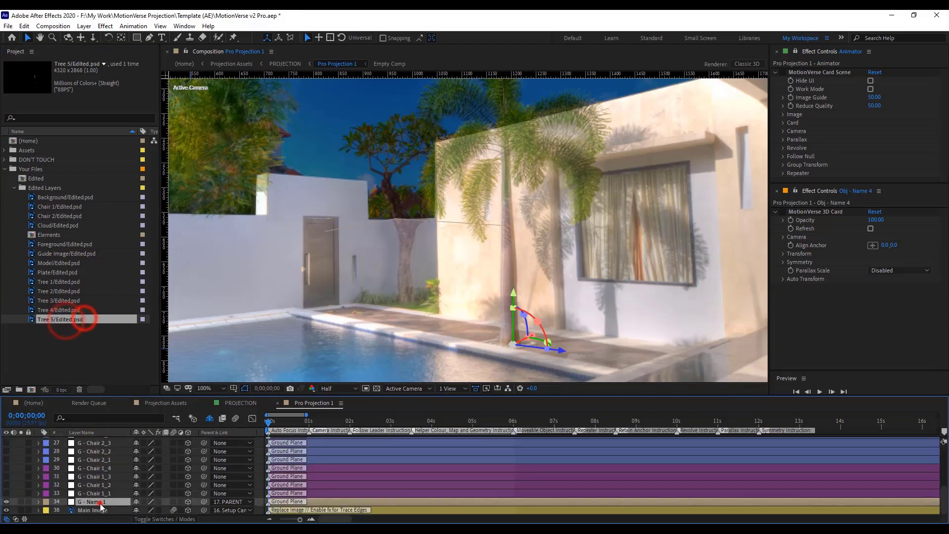
# Place Point Position 8 of G - Name 1 at the base of the thin tree beside the window and link Obj - Name 4 to it
pyautogui.click(94, 501)
pyautogui.click(873, 285)
pyautogui.click(562, 327)
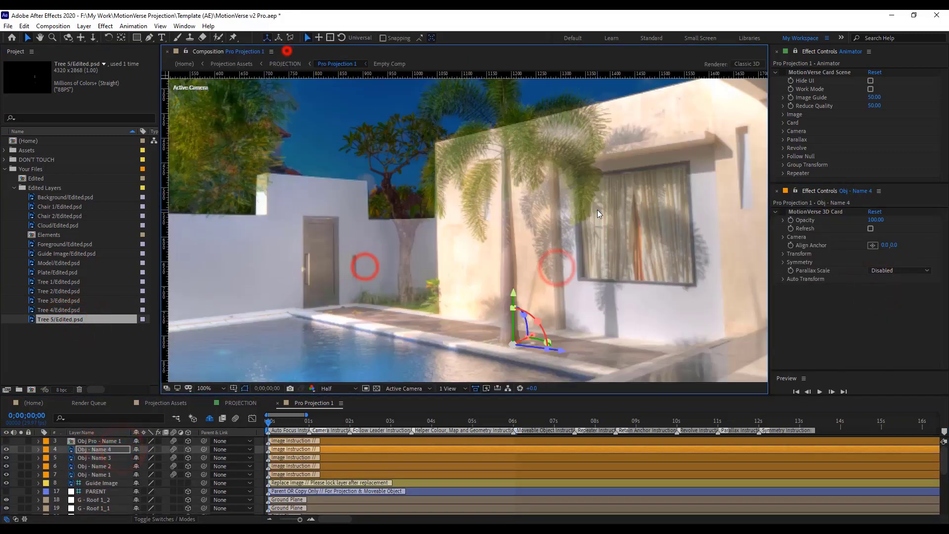
pyautogui.click(783, 262)
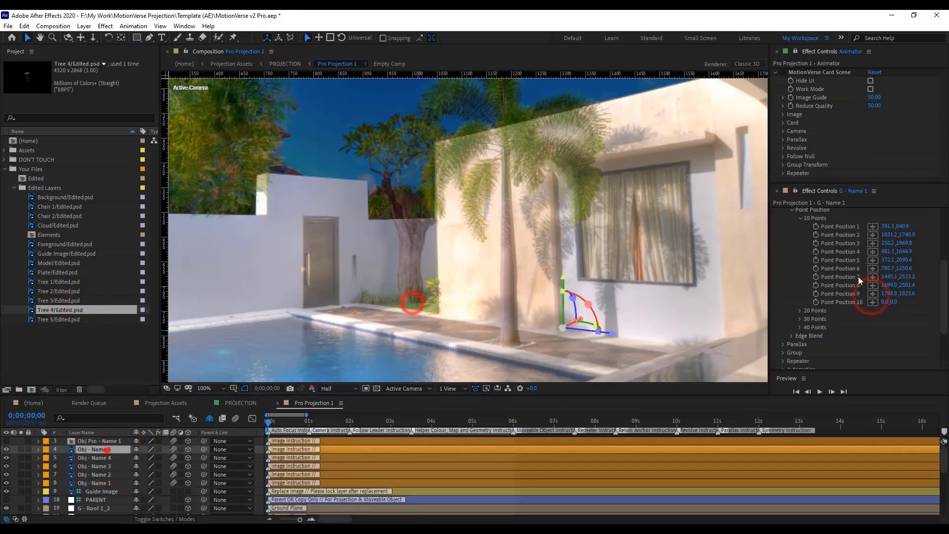
# Link Obj - Name 5 to Point Position 9 and move its anchor point to the base of the Tree 4 trunk
pyautogui.click(901, 287)
pyautogui.click(831, 306)
pyautogui.doubleClick(118, 449)
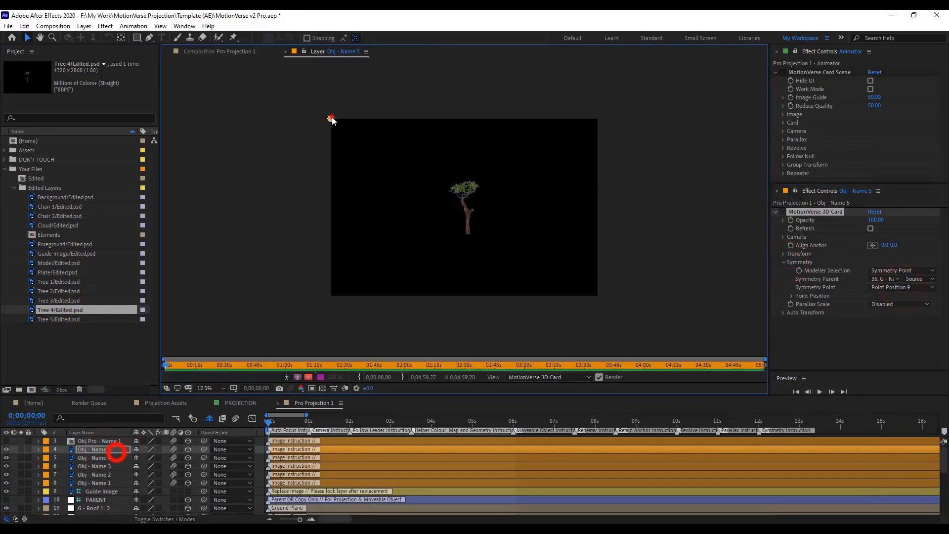
pyautogui.click(328, 116)
pyautogui.click(424, 173)
pyautogui.click(286, 49)
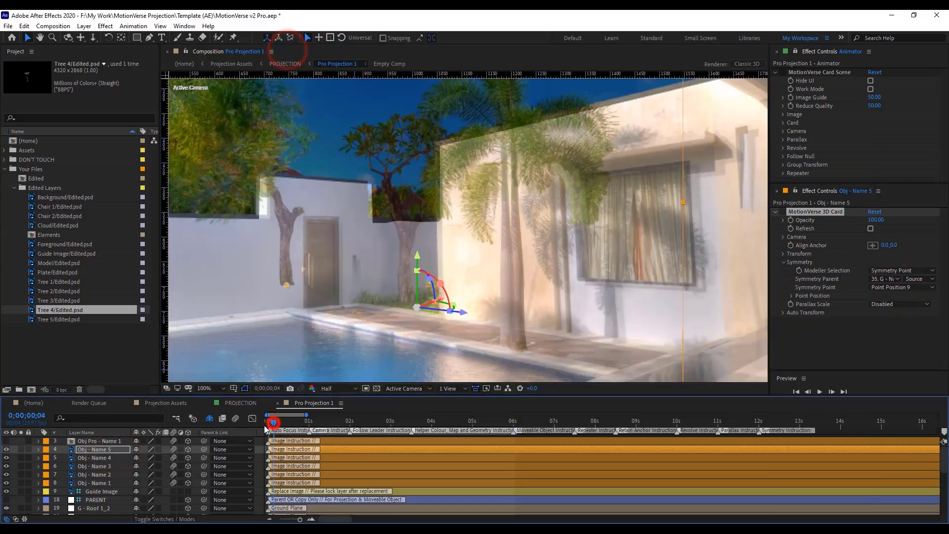
pyautogui.doubleClick(110, 449)
pyautogui.scroll(3, 457, 197)
pyautogui.click(286, 51)
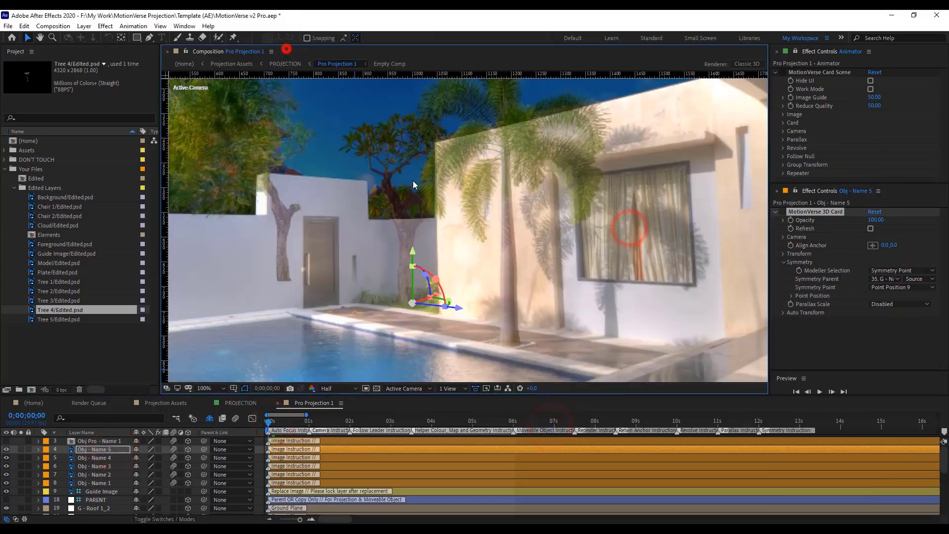
# Reposition Point Position 9 of G - Name 1 at the base of the tree near the door
pyautogui.scroll(1, 405, 299)
pyautogui.scroll(-6, 110, 500)
pyautogui.click(103, 502)
pyautogui.click(873, 316)
pyautogui.click(402, 313)
# Place Point Position 10 of G - Name 1 on the paving in front of the window
pyautogui.scroll(-1, 402, 313)
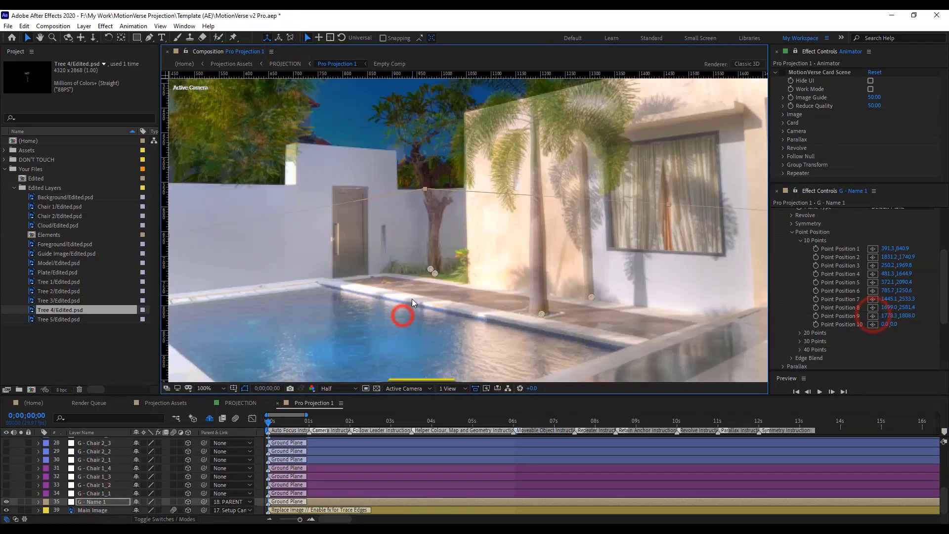
pyautogui.click(224, 224)
pyautogui.scroll(-2, 95, 494)
pyautogui.click(95, 504)
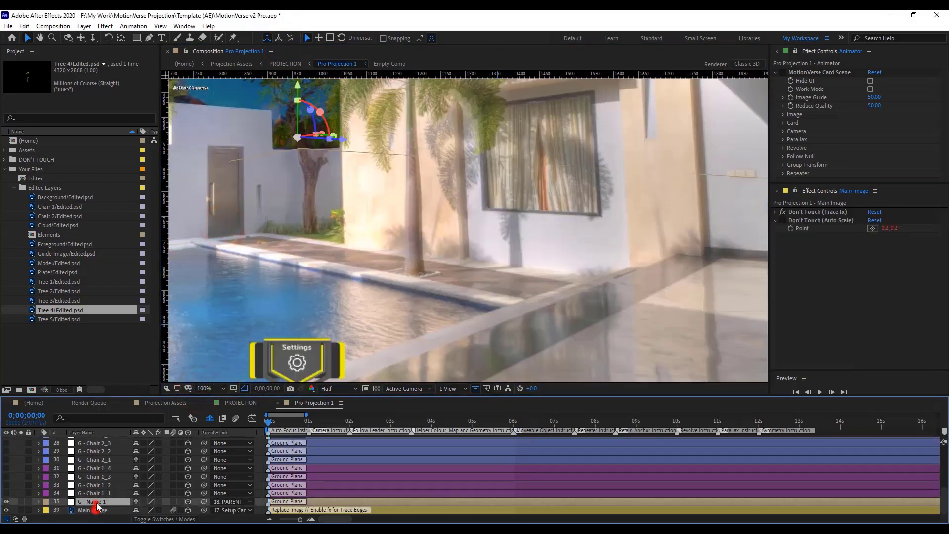
pyautogui.click(872, 346)
pyautogui.click(471, 267)
# Duplicate the Obj - Name 5 layer and replace the copy's source with Model/Edited.psd
pyautogui.scroll(6, 95, 458)
pyautogui.click(99, 448)
pyautogui.hotkey('ctrl', 'd')
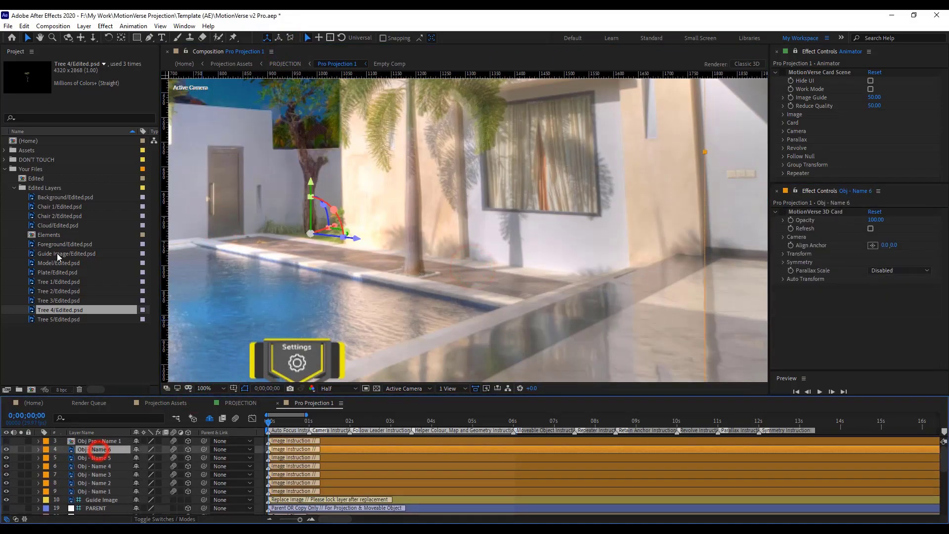
pyautogui.moveTo(79, 264); pyautogui.dragTo(118, 449)
# Move the anchor point of Obj - Name 6 to the sole of the model's front shoe and set its Symmetry Point to Point Position 10
pyautogui.doubleClick(114, 448)
pyautogui.moveTo(617, 287); pyautogui.dragTo(479, 201)
pyautogui.moveTo(334, 225); pyautogui.dragTo(502, 266)
pyautogui.scroll(3, 510, 268)
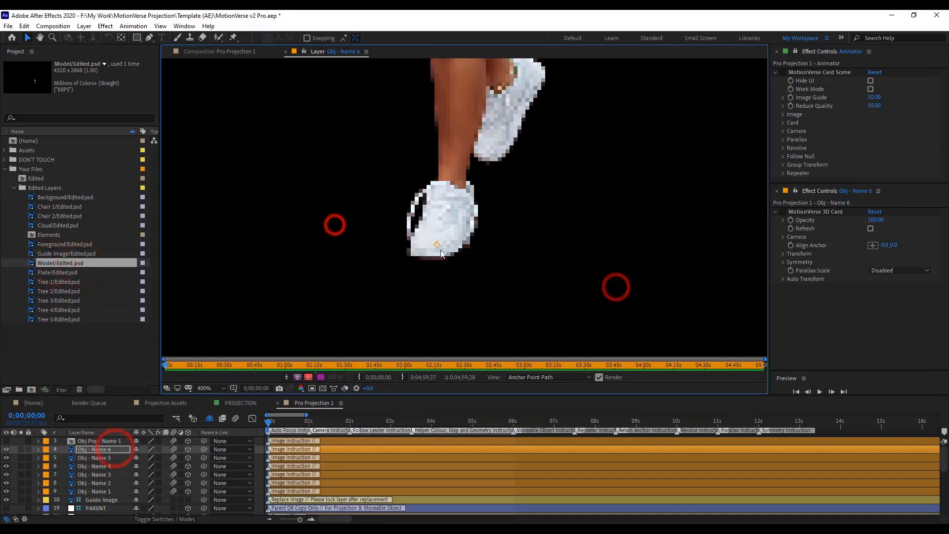
pyautogui.moveTo(437, 243); pyautogui.dragTo(435, 256)
pyautogui.click(286, 51)
pyautogui.click(107, 448)
pyautogui.click(784, 262)
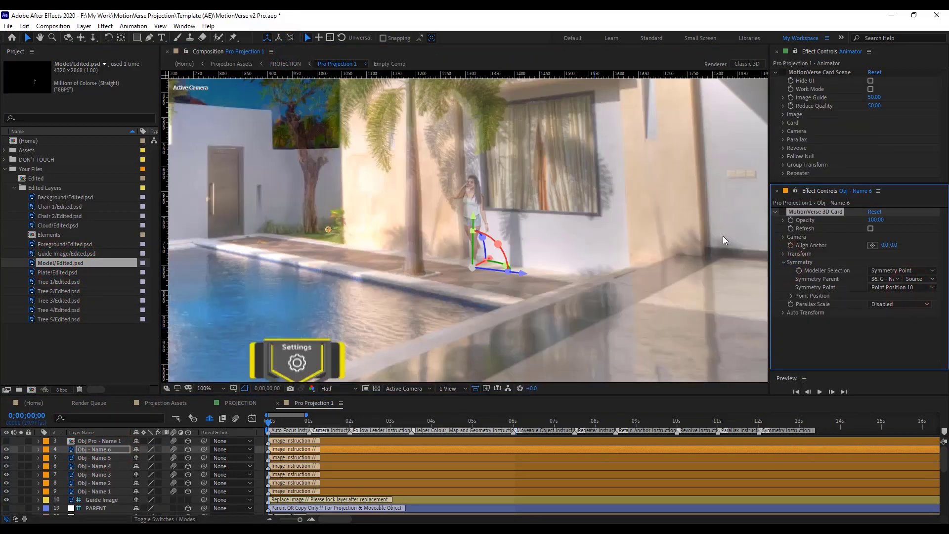
# Collapse the Symmetry settings of Obj - Name 6, expand its Transform settings and deselect the layer
pyautogui.click(783, 262)
pyautogui.click(784, 254)
pyautogui.click(107, 451)
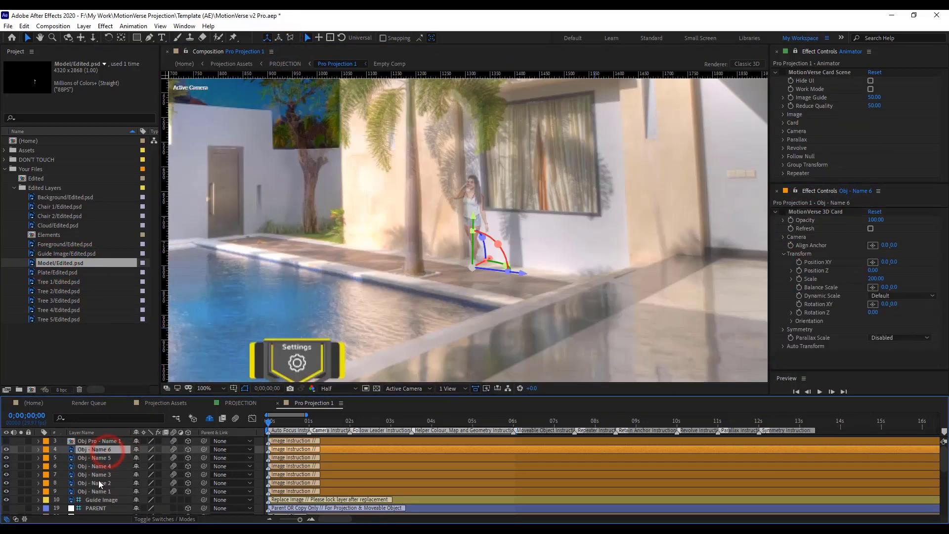
pyautogui.click(14, 447)
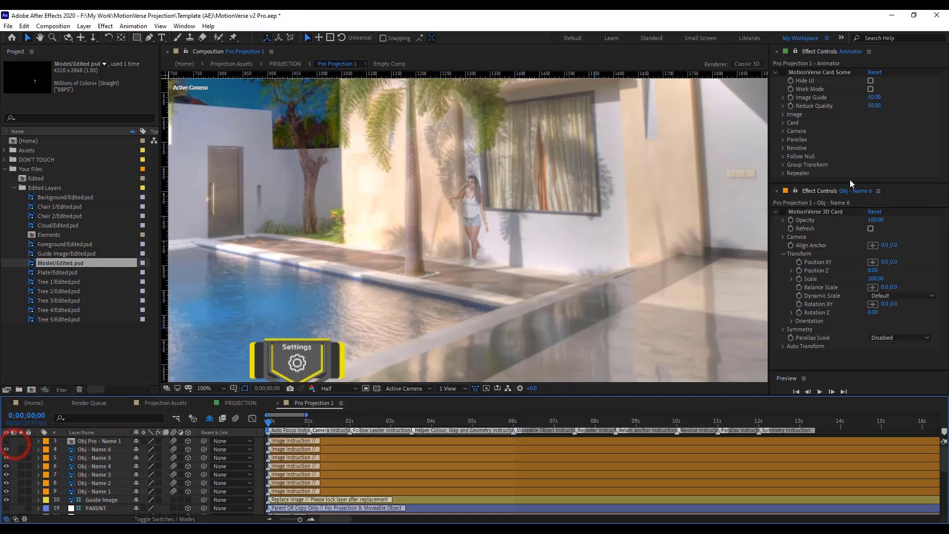
# Set both Image Guide and Reduce Quality to 0 in the MotionVerse Card Scene settings of Pro Projection 1
pyautogui.click(874, 98)
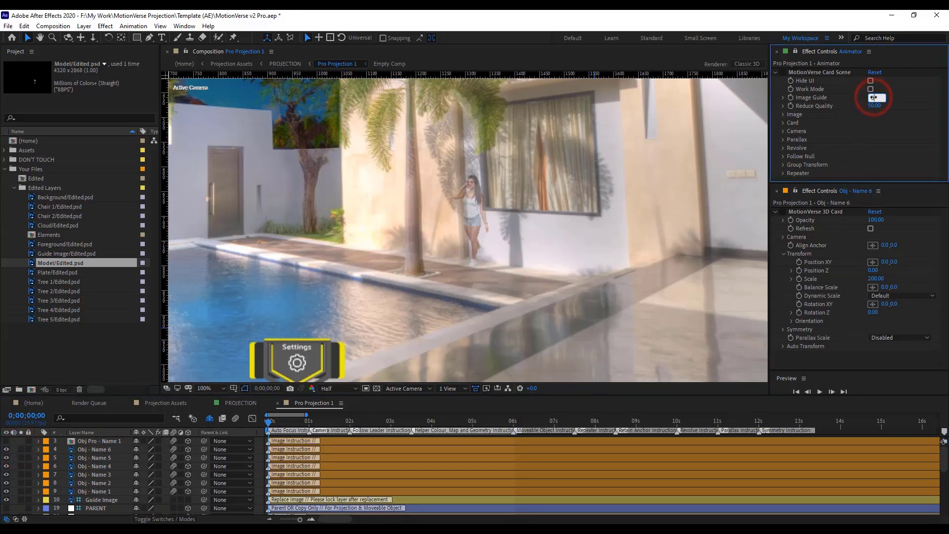
pyautogui.write('0')
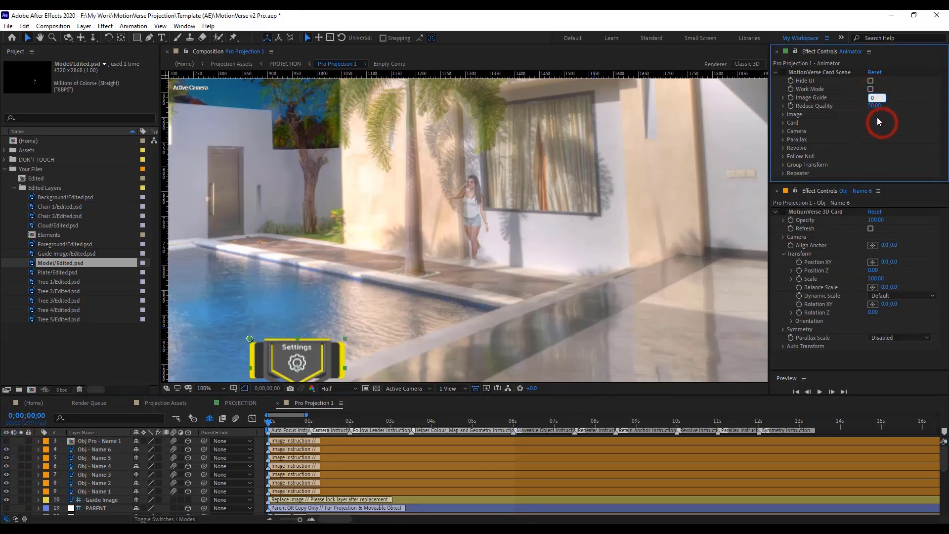
pyautogui.click(883, 125)
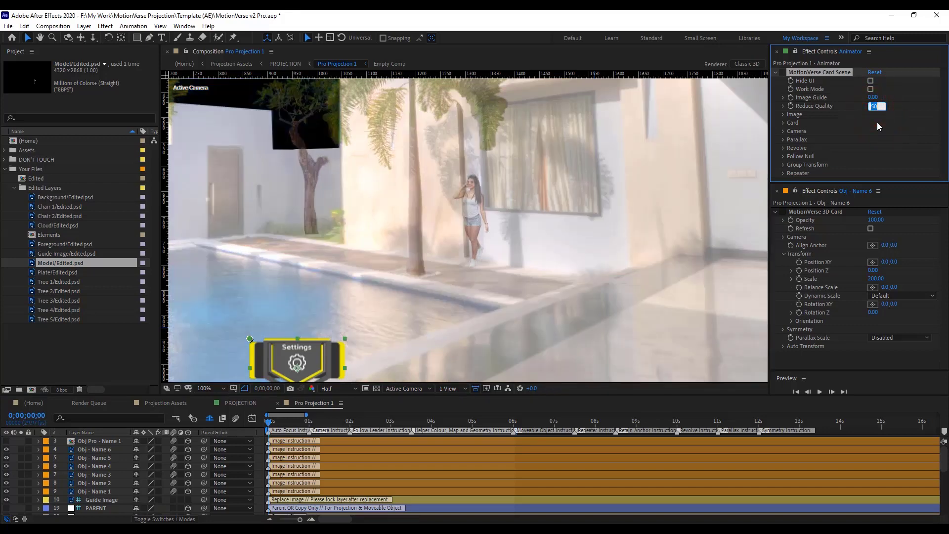
# Collapse the Your Files folder, enlarge the composition viewer and set its magnification to Fit up to 100%
pyautogui.click(5, 169)
pyautogui.click(46, 289)
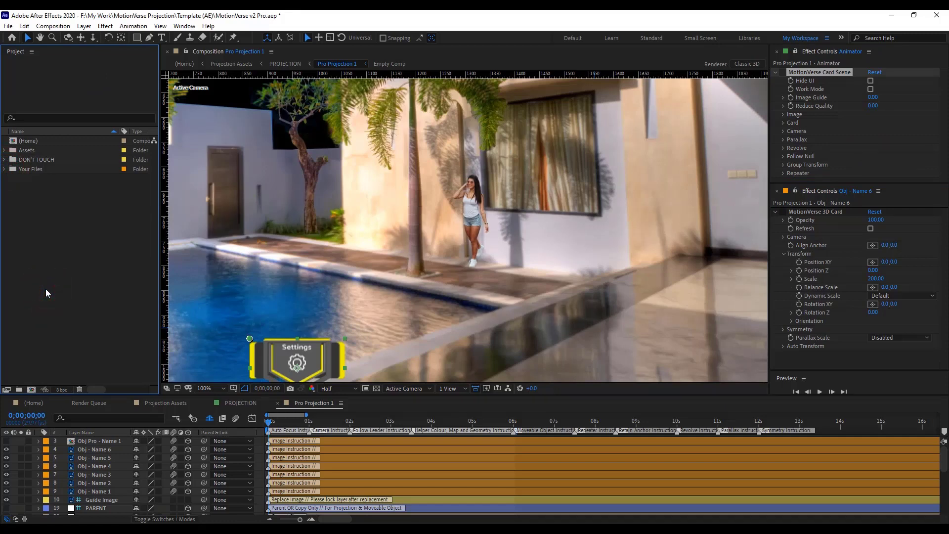
pyautogui.hotkey('ctrl', '0')
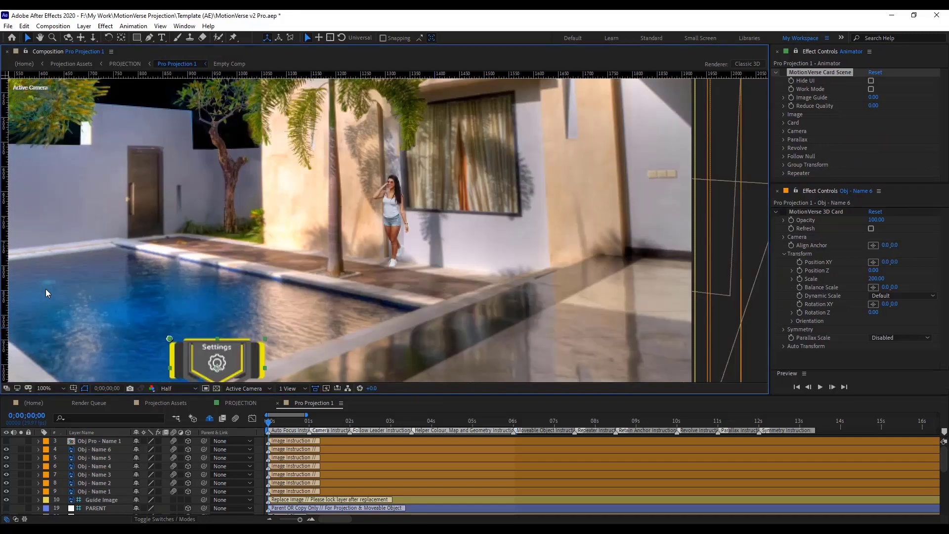
pyautogui.click(40, 391)
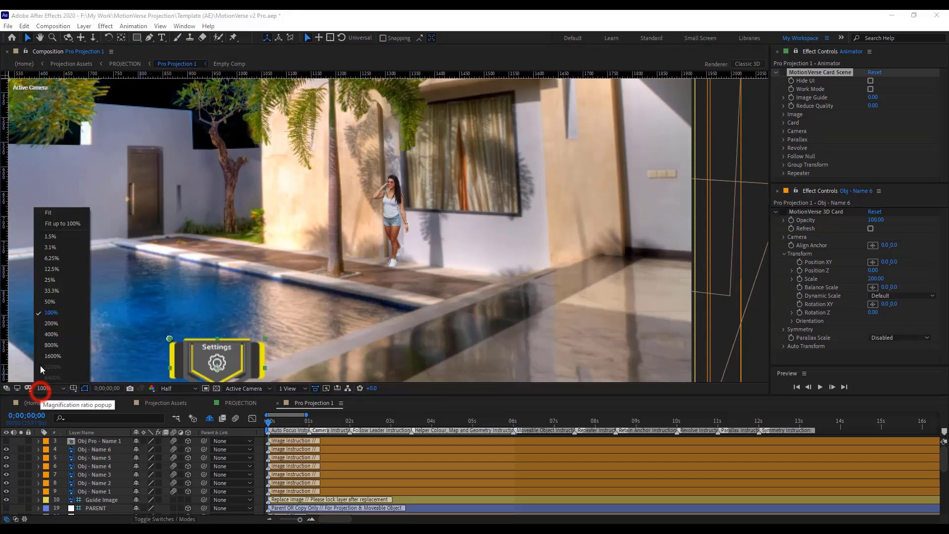
pyautogui.click(58, 227)
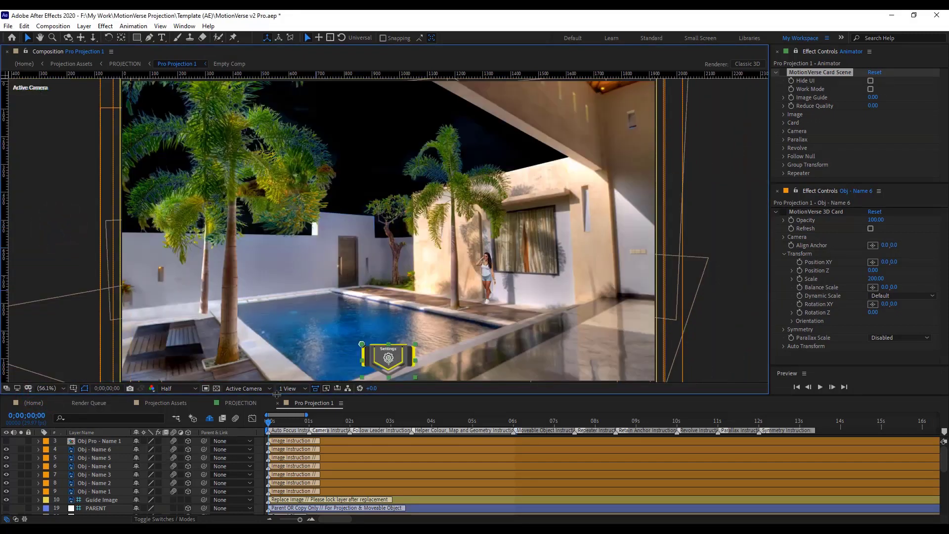
pyautogui.moveTo(276, 394); pyautogui.dragTo(274, 412)
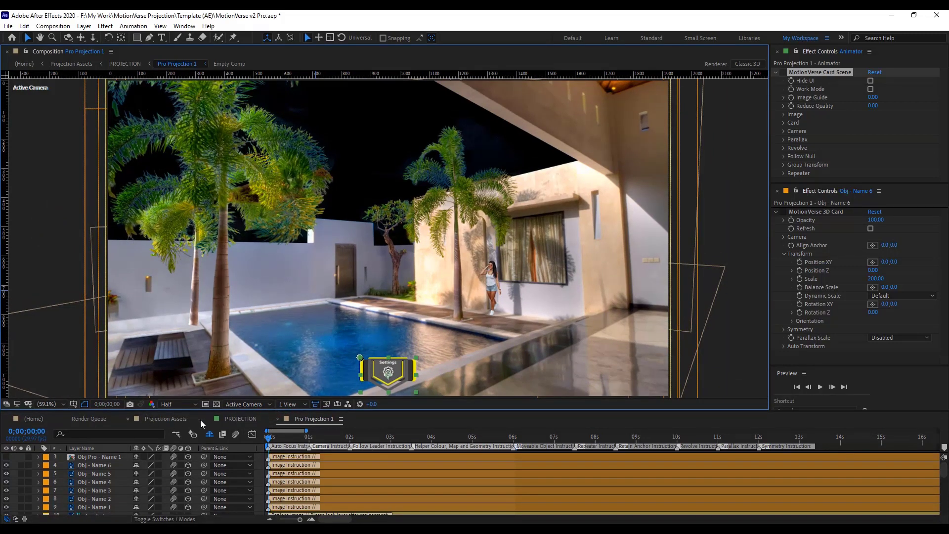
# Review the camera move in the PROJECTION composition from the start to 0;00;05;23, and return to the first frame
pyautogui.click(242, 419)
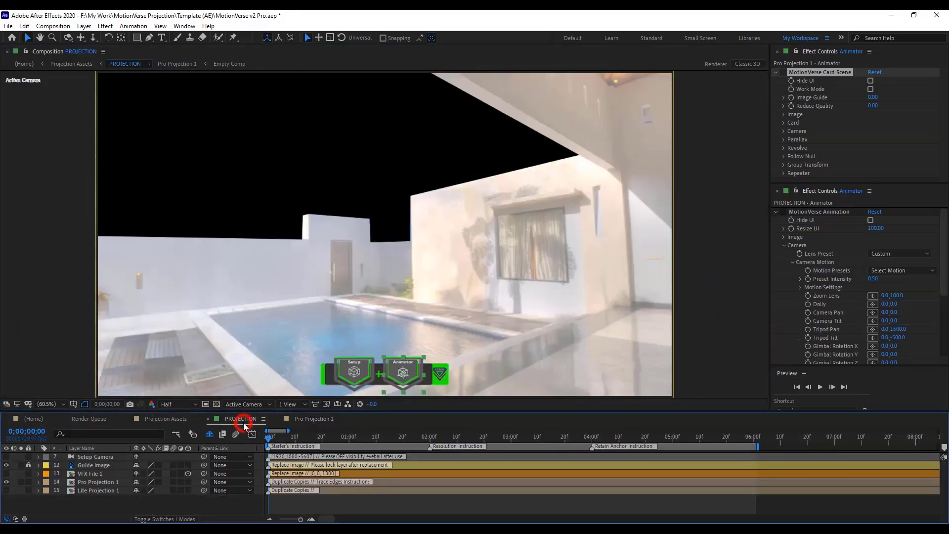
pyautogui.moveTo(302, 438); pyautogui.dragTo(321, 438)
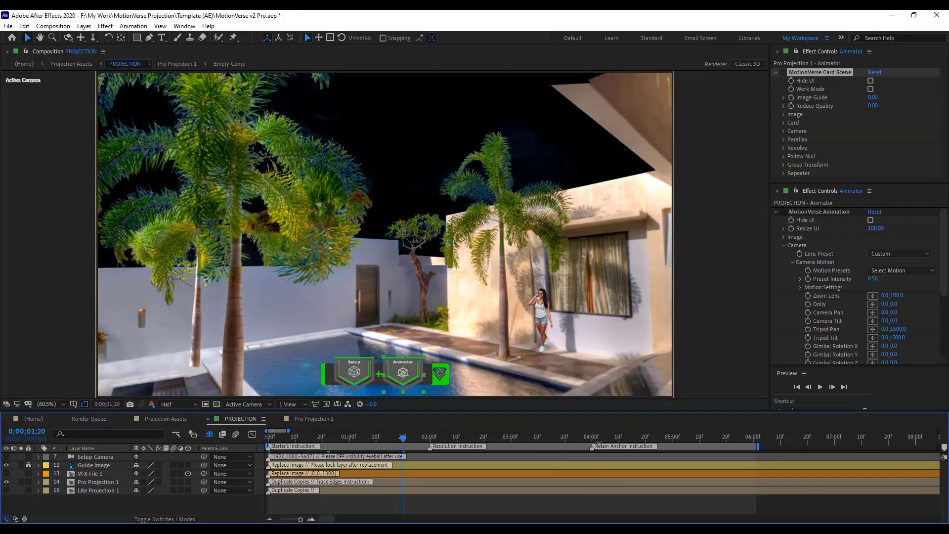
pyautogui.click(612, 438)
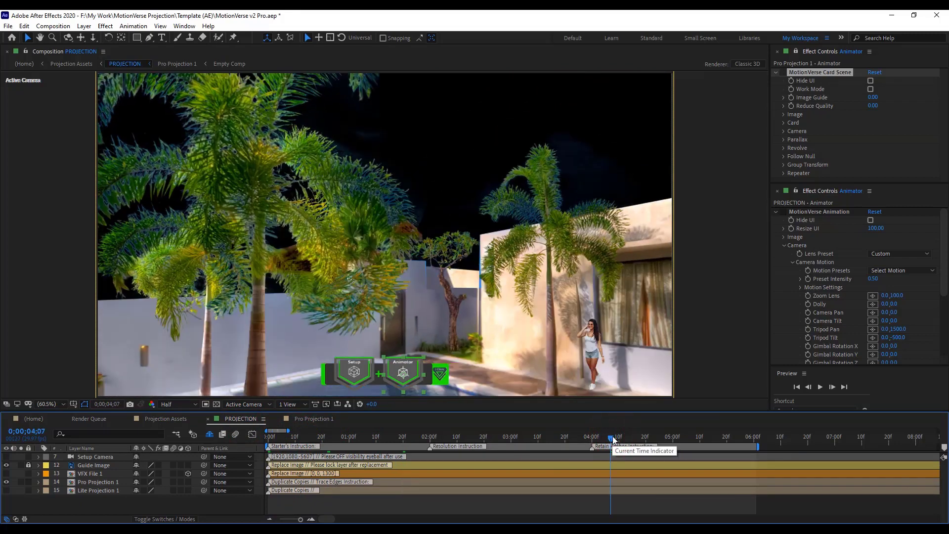
pyautogui.click(696, 441)
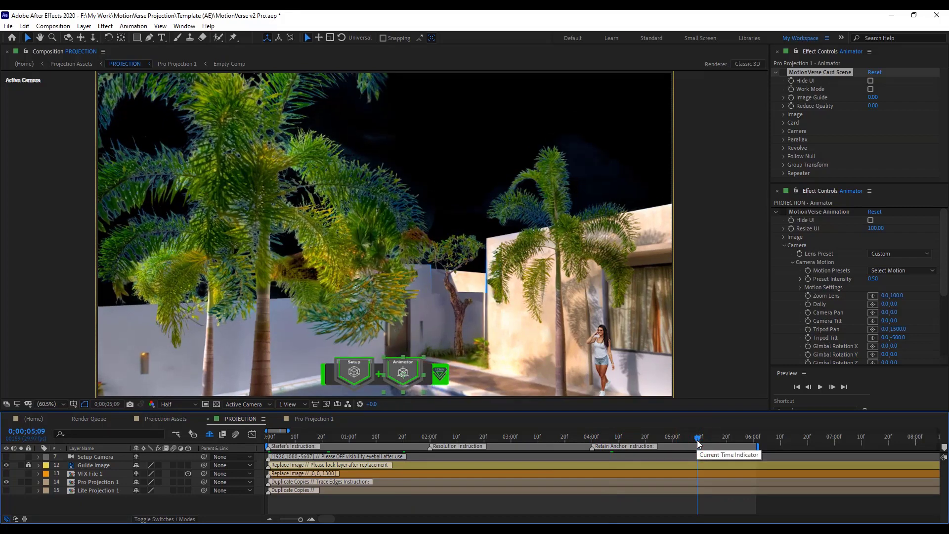
pyautogui.click(734, 438)
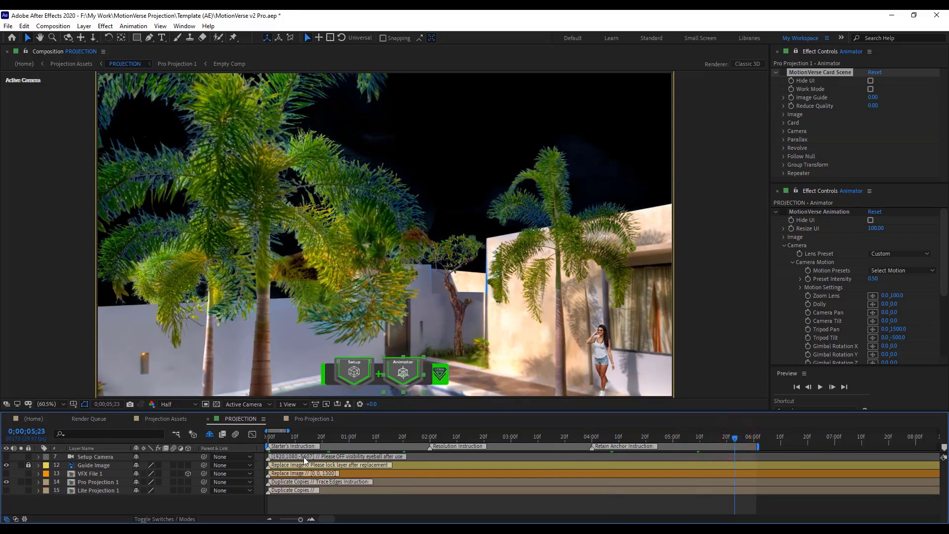
pyautogui.click(267, 436)
pyautogui.moveTo(268, 436); pyautogui.dragTo(251, 434)
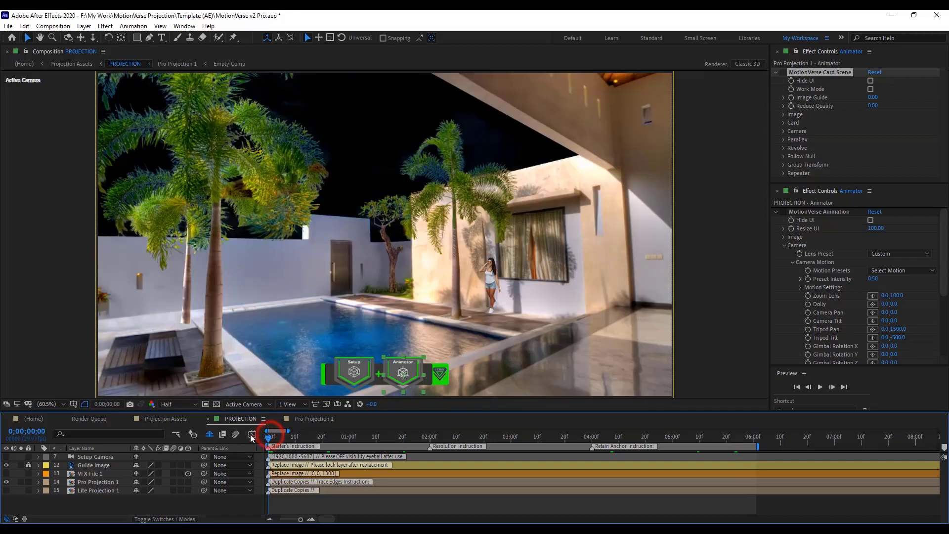
# Reveal the source of the Pro Projection 1 layer in the project and duplicate that composition
pyautogui.click(100, 482)
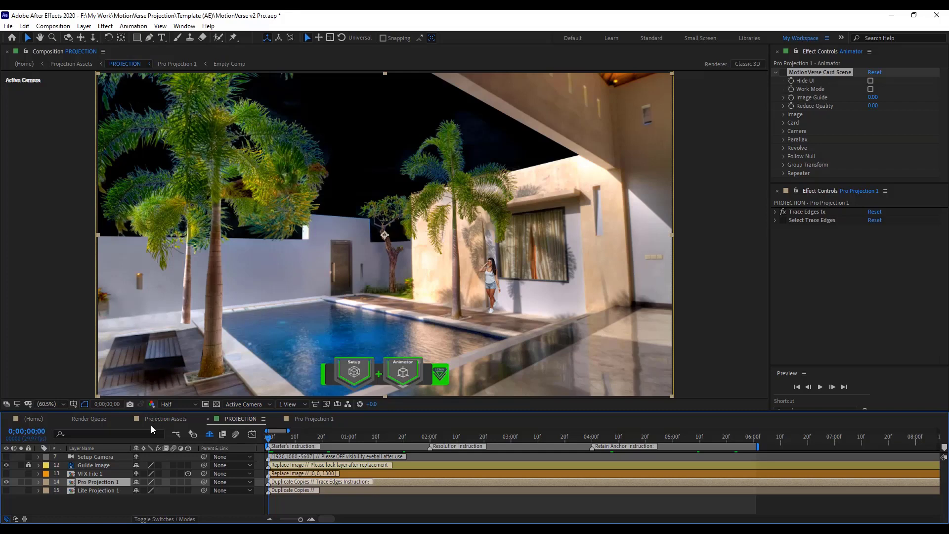
pyautogui.click(129, 506)
pyautogui.click(107, 482)
pyautogui.rightClick(105, 482)
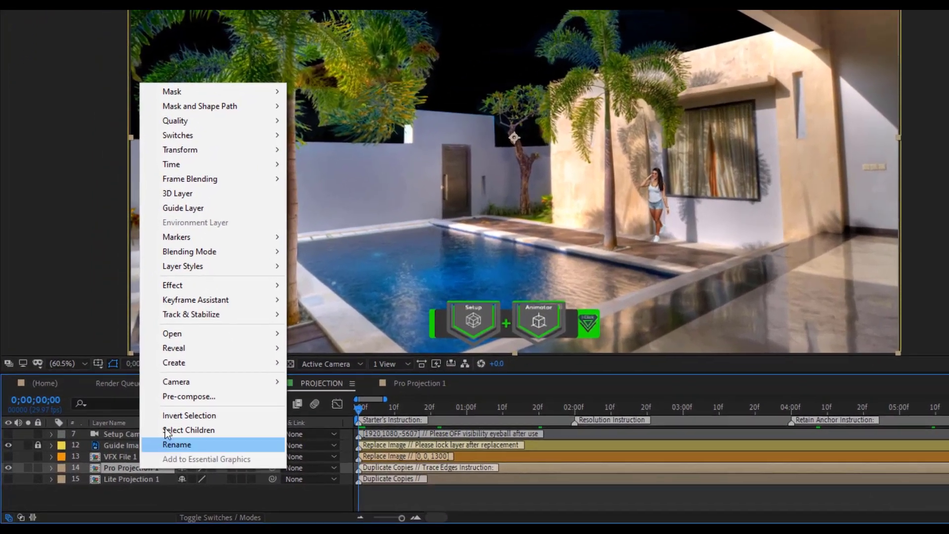
pyautogui.moveTo(256, 347)
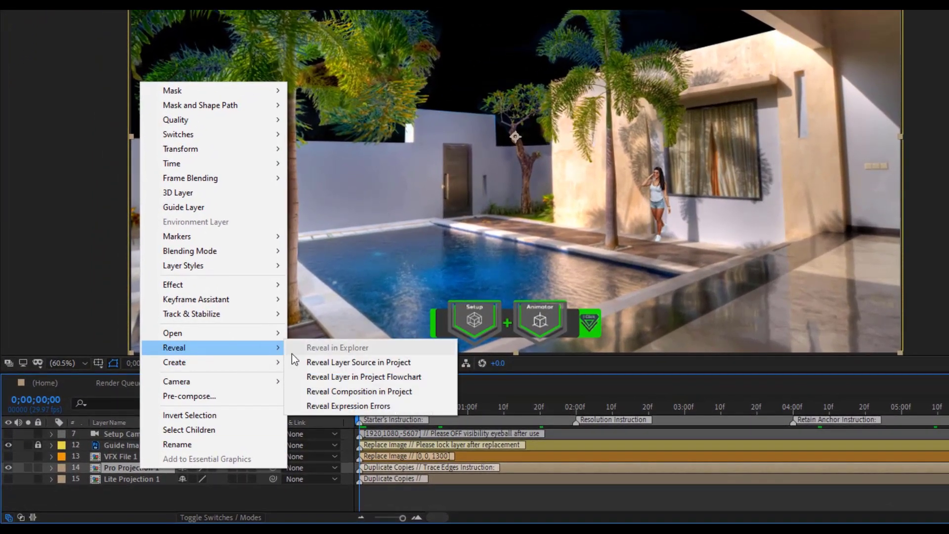
pyautogui.click(340, 361)
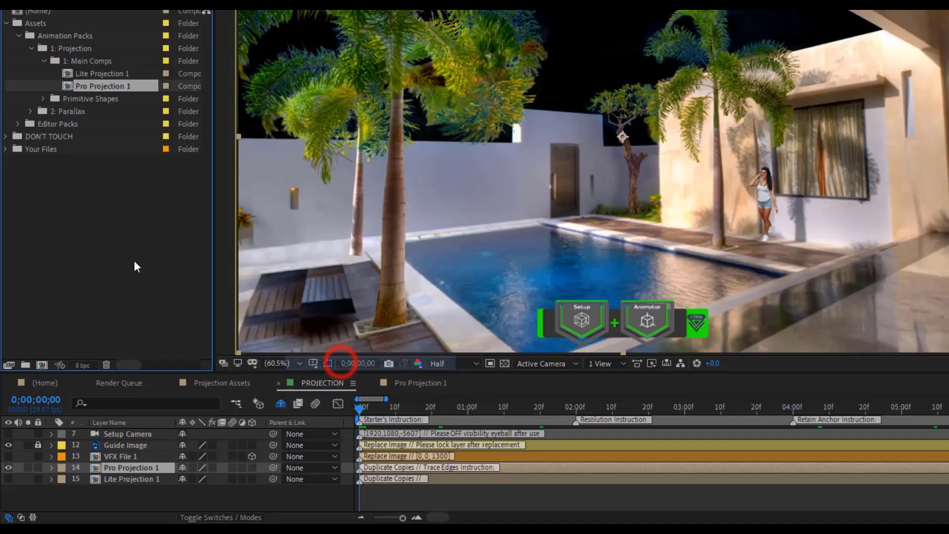
pyautogui.click(108, 158)
pyautogui.click(99, 87)
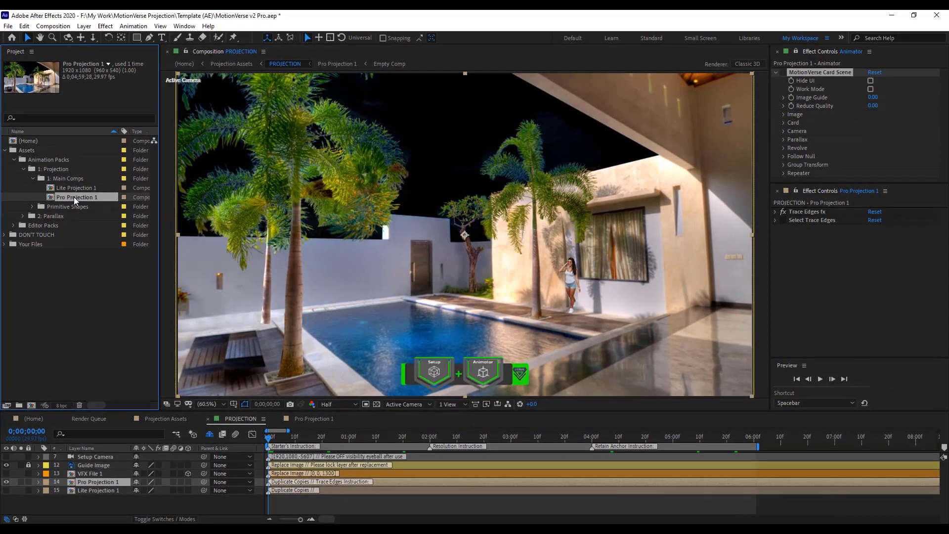
pyautogui.hotkey('ctrl', 'd')
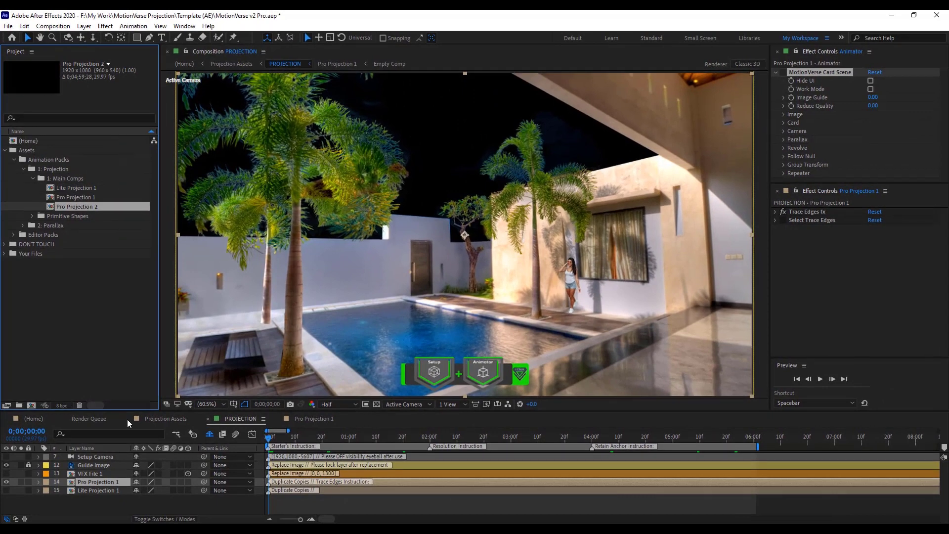
# Add the duplicated projection comp directly above the Pro Projection 1 layer in PROJECTION and show the layers' blending modes
pyautogui.click(117, 497)
pyautogui.click(114, 481)
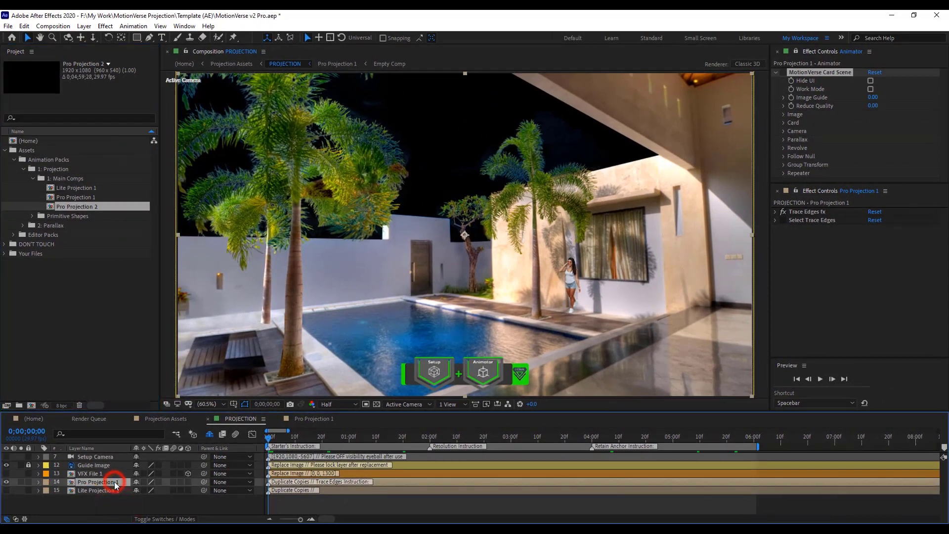
pyautogui.hotkey('ctrl', '/')
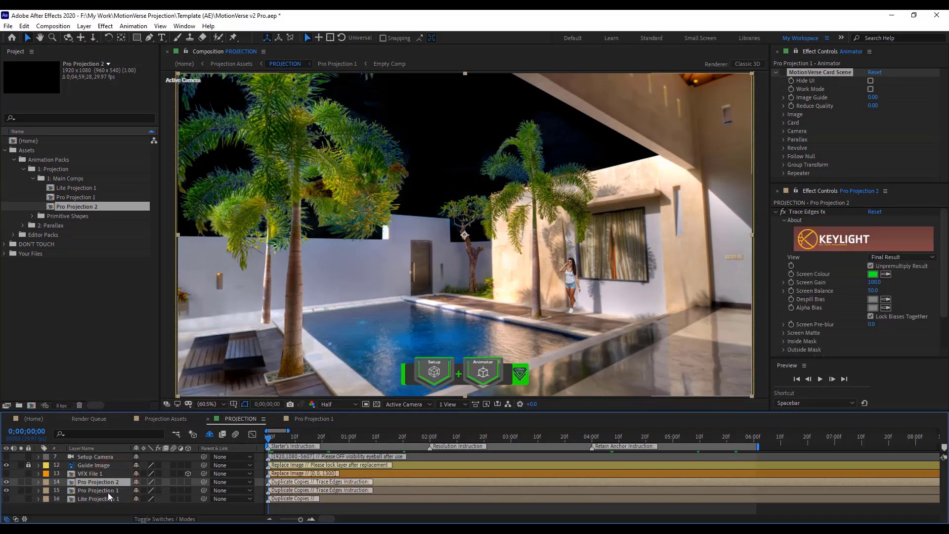
pyautogui.press('F4')
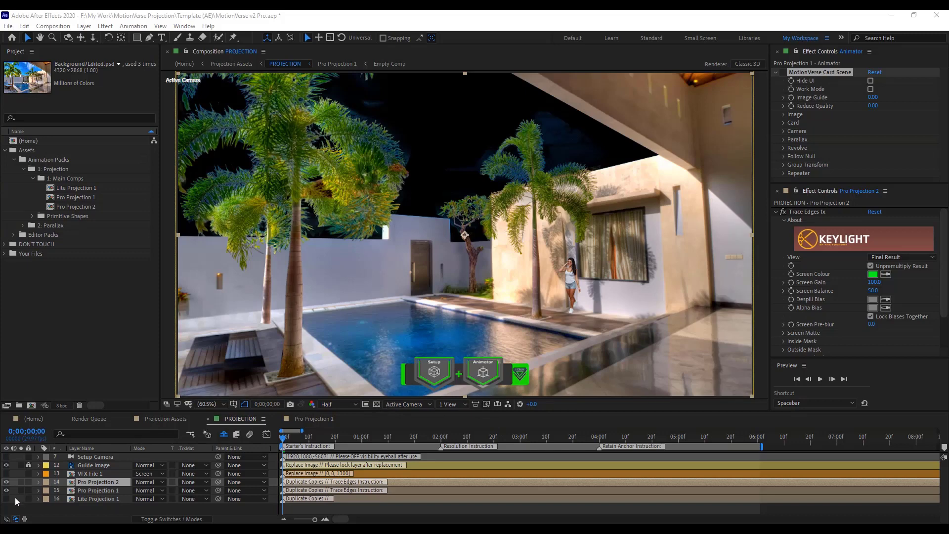
# Set Enable Image to Visible in the Animator settings of the PROJECTION composition
pyautogui.click(483, 371)
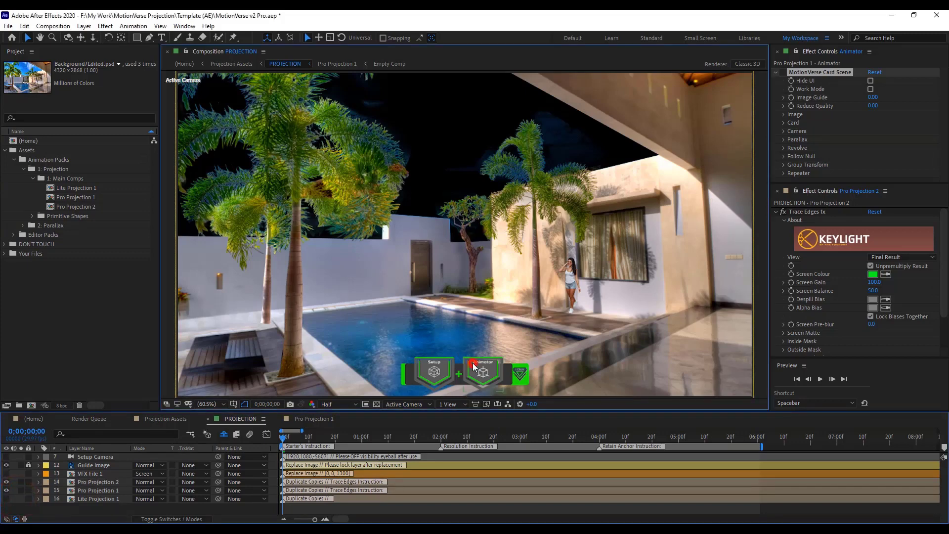
pyautogui.click(882, 245)
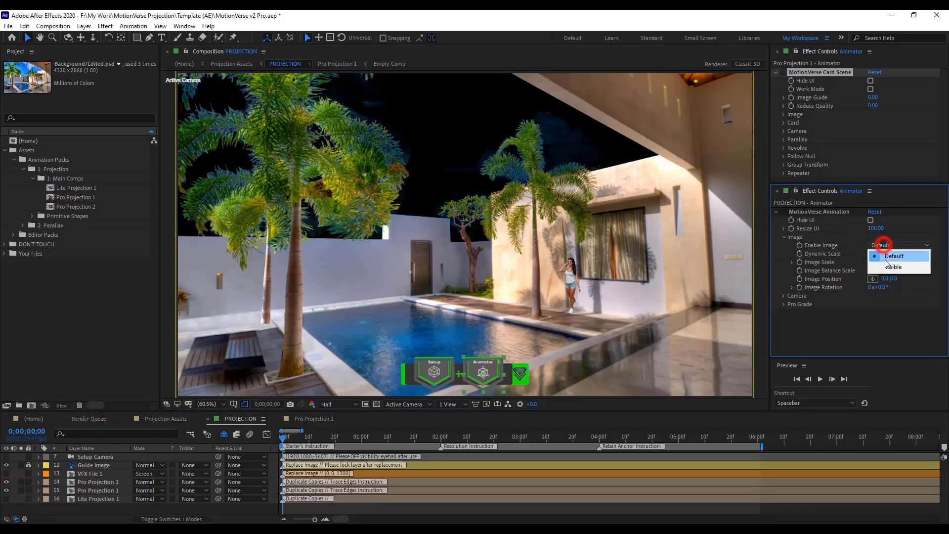
pyautogui.click(886, 267)
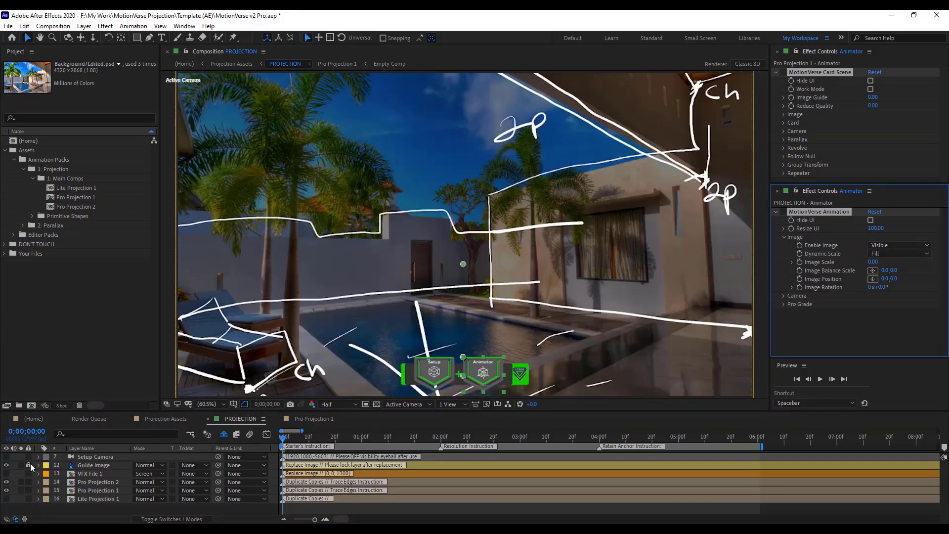
# Unlock the Guide Image layer and replace its source with Background/Edited.psd from the Edited Layers folder
pyautogui.click(28, 465)
pyautogui.click(91, 465)
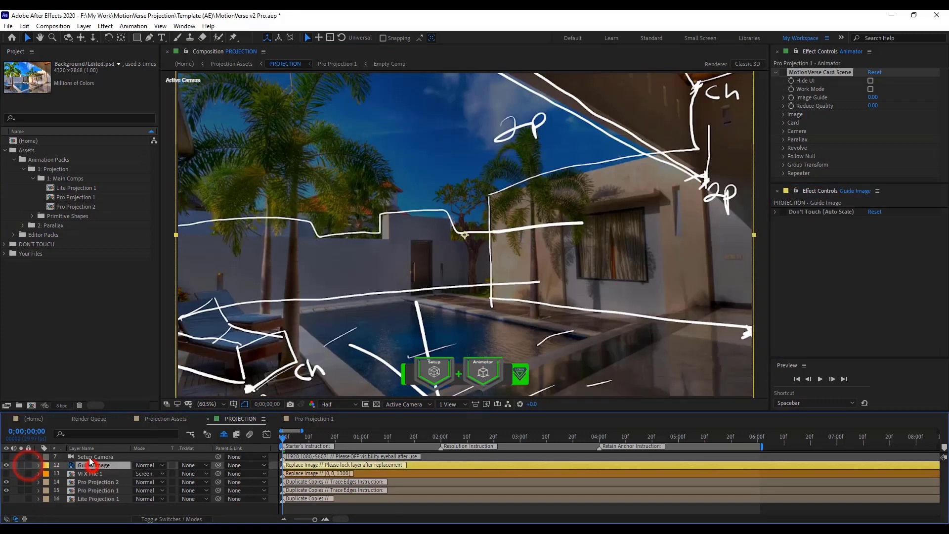
pyautogui.click(6, 254)
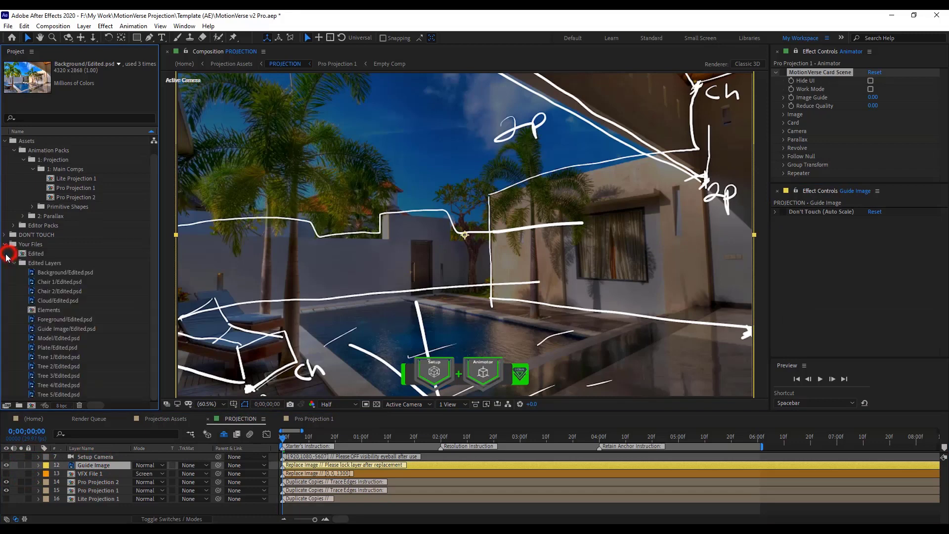
pyautogui.click(66, 272)
pyautogui.moveTo(94, 278); pyautogui.dragTo(104, 469)
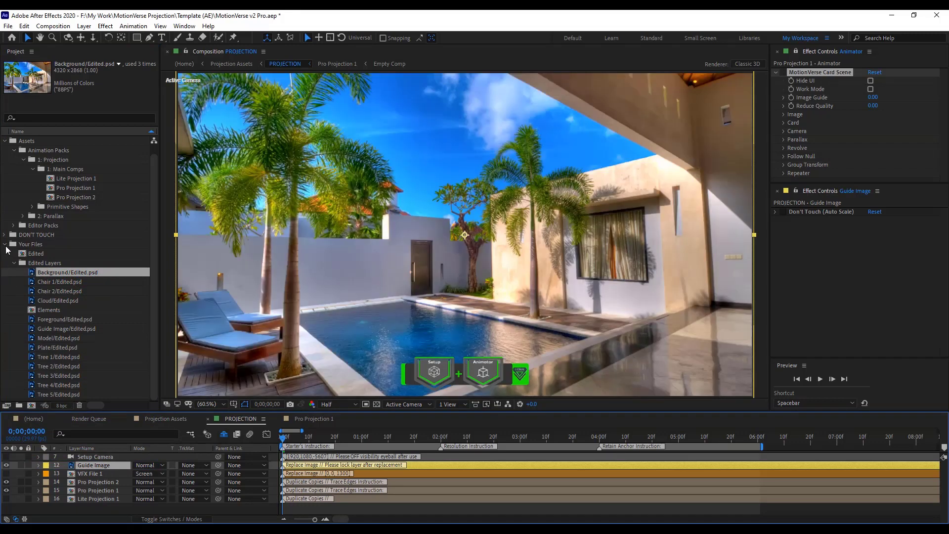
pyautogui.click(5, 245)
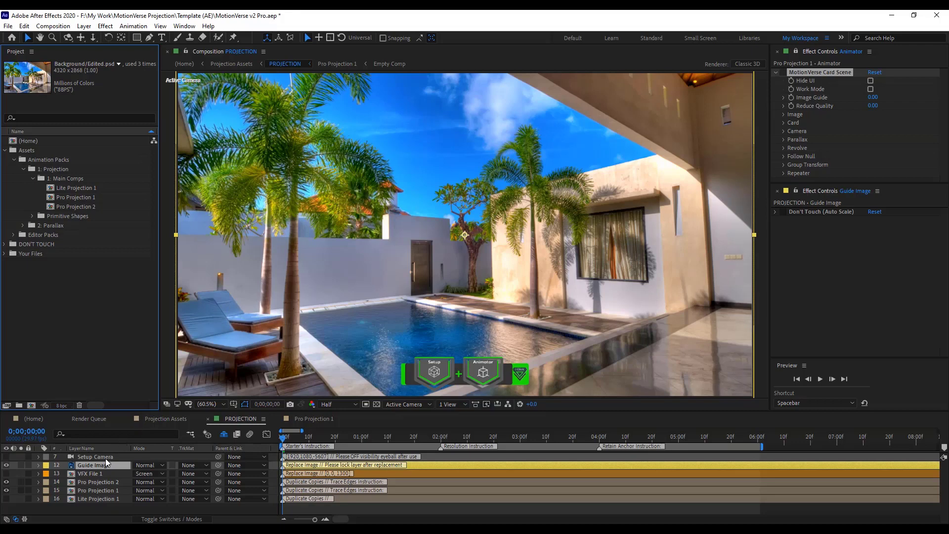
# Open the Pro Projection 1 composition from PROJECTION and hide its Obj - Name 1 foreground palm layer
pyautogui.click(99, 490)
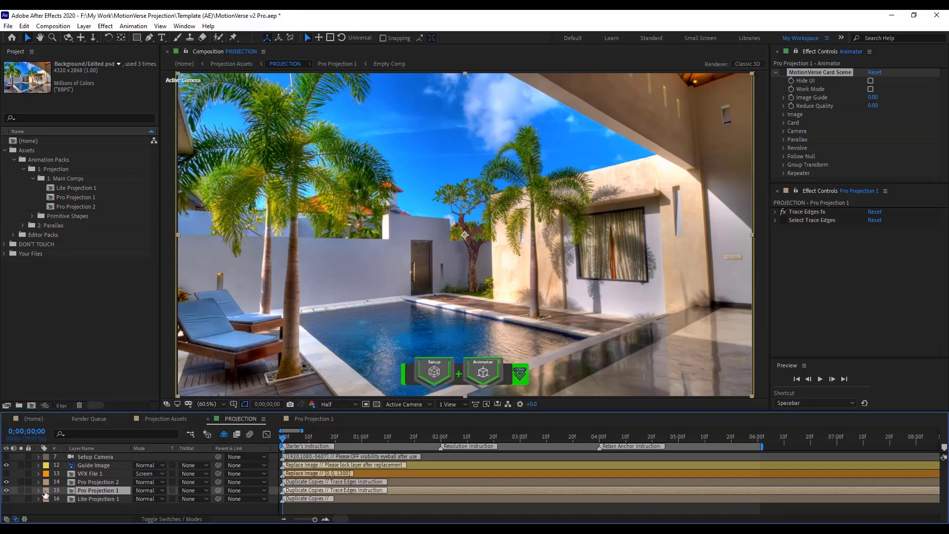
pyautogui.doubleClick(87, 490)
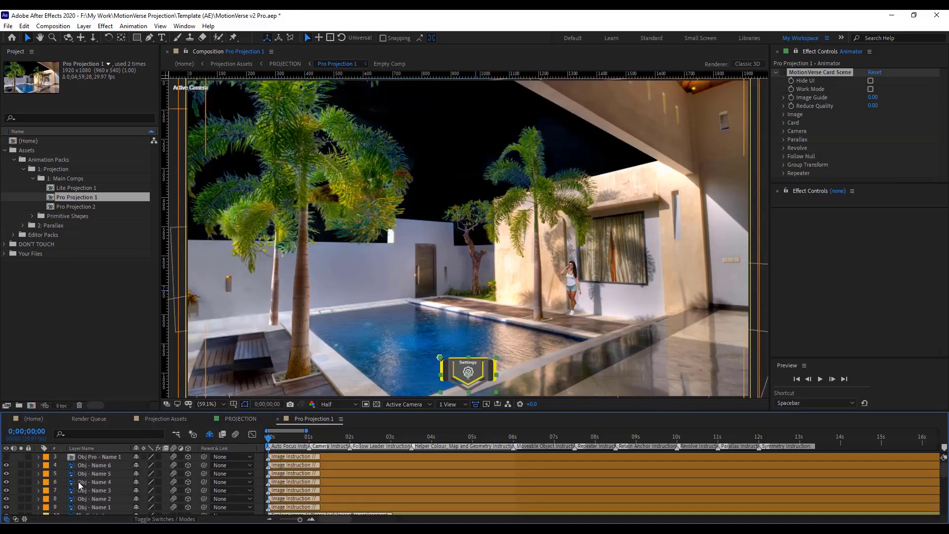
pyautogui.click(108, 466)
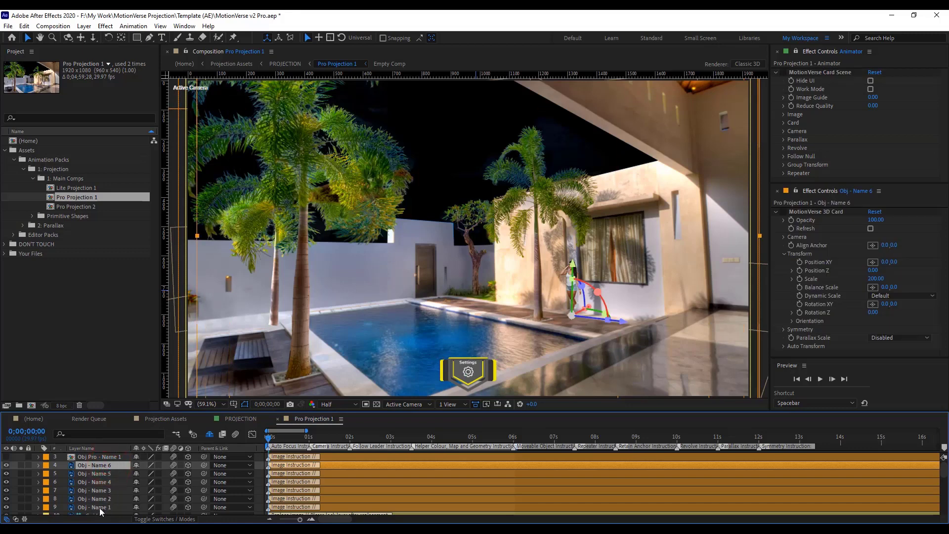
pyautogui.keyDown('shift'); pyautogui.click(106, 491); pyautogui.keyUp('shift')
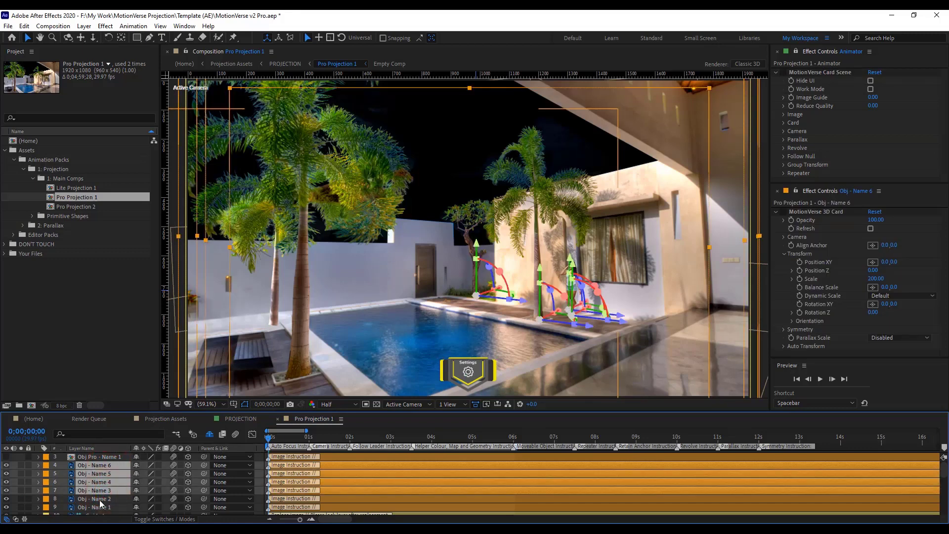
pyautogui.click(99, 507)
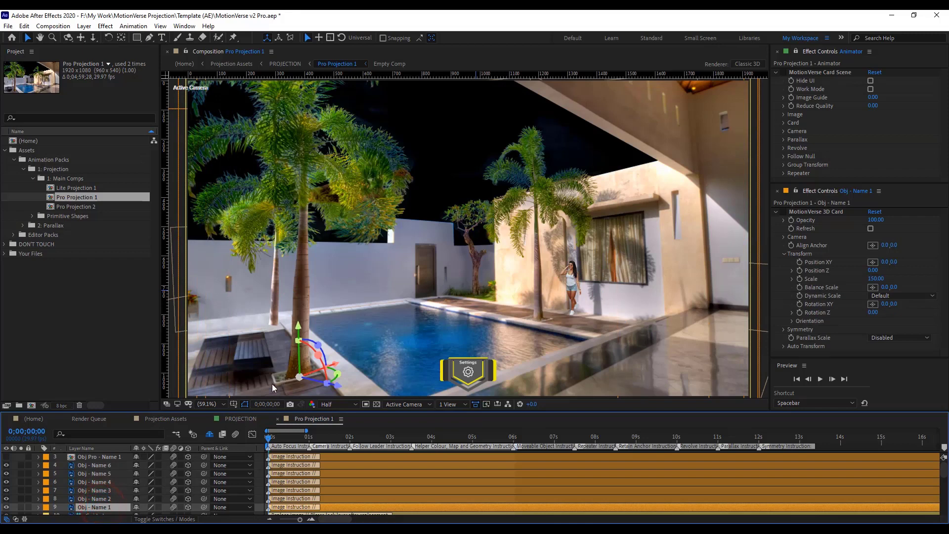
pyautogui.click(6, 506)
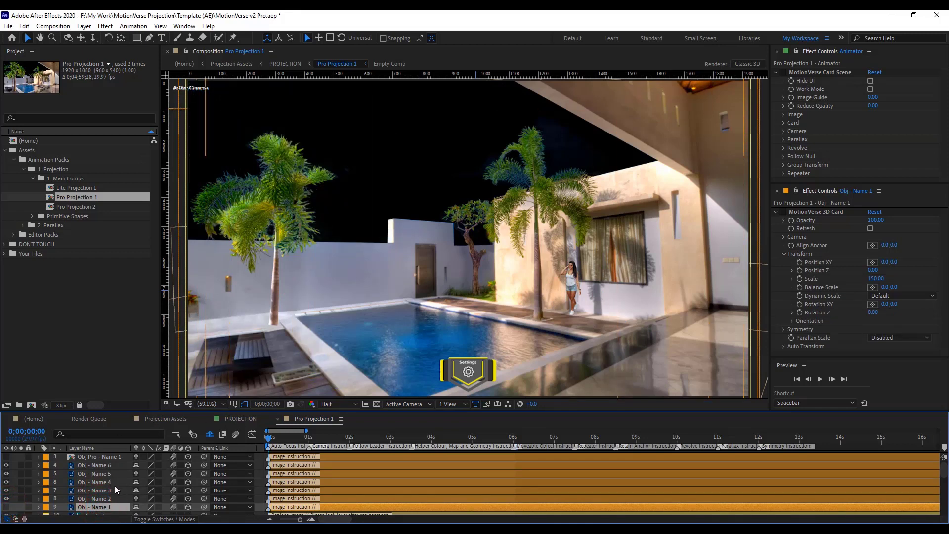
# Hide the Obj - Name 3 palm layer in Pro Projection 1, close that composition and return to PROJECTION
pyautogui.click(113, 490)
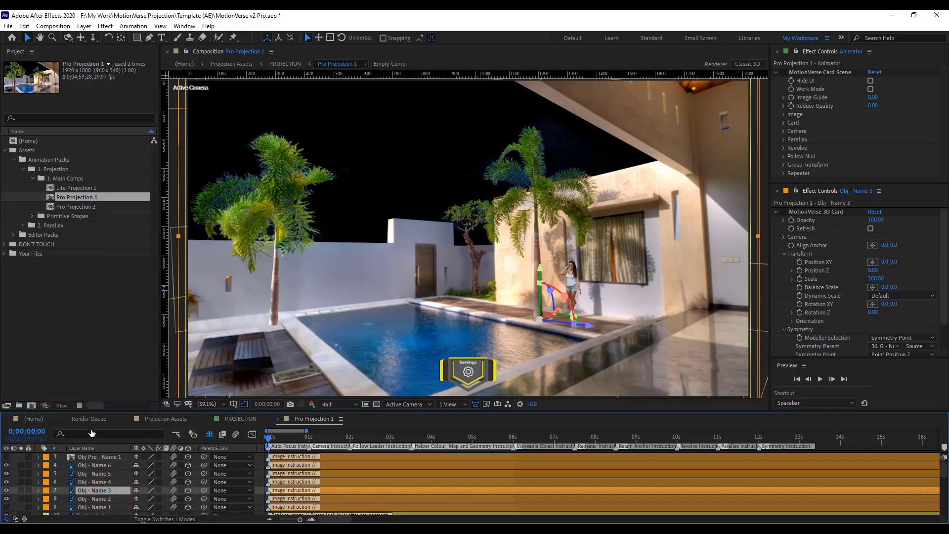
pyautogui.click(6, 490)
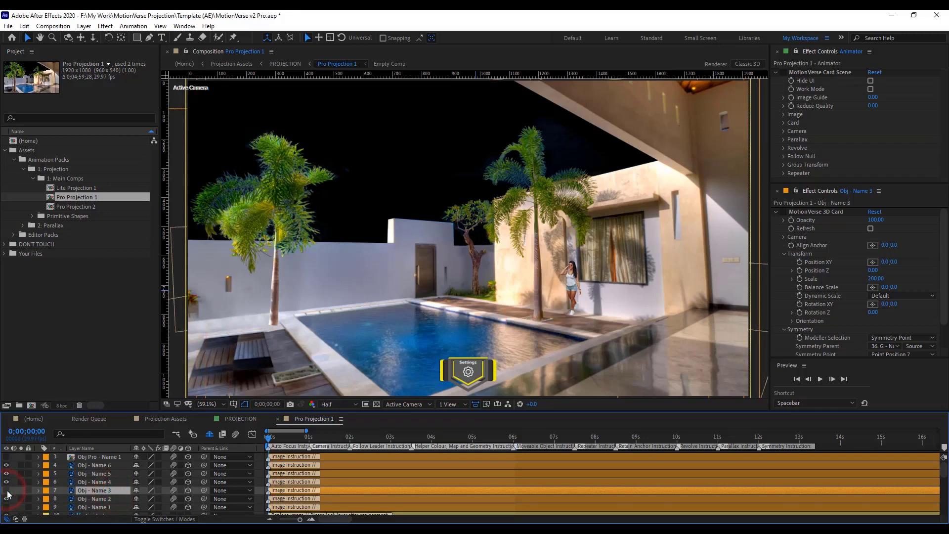
pyautogui.click(277, 419)
pyautogui.click(101, 509)
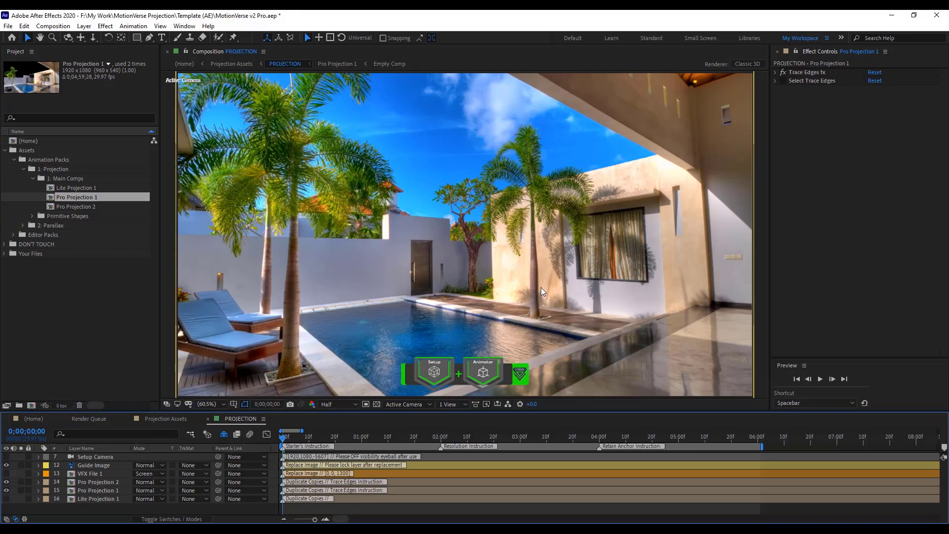
# Locate the Pro Projection 2 layer and its matching composition in the project, and open Pro Projection 2
pyautogui.click(109, 482)
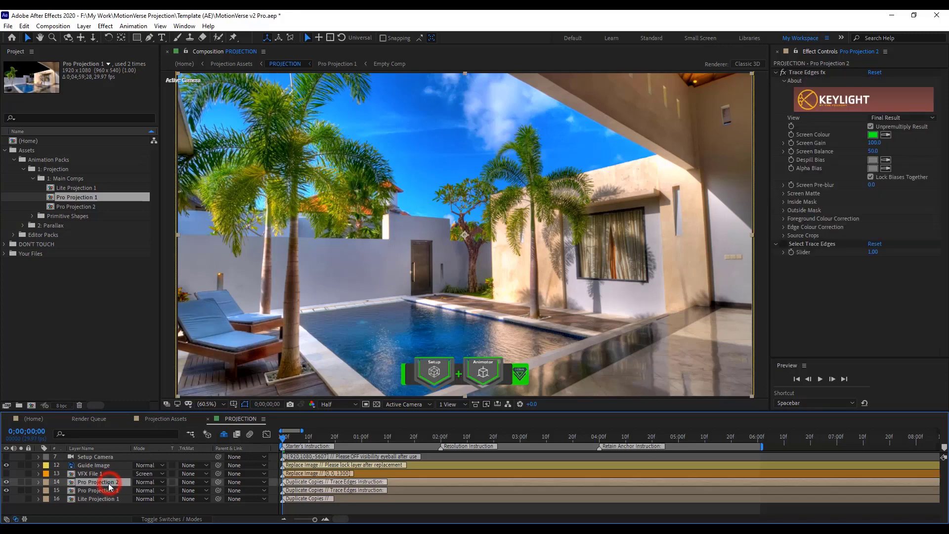
pyautogui.click(92, 207)
pyautogui.moveTo(94, 207); pyautogui.dragTo(104, 501)
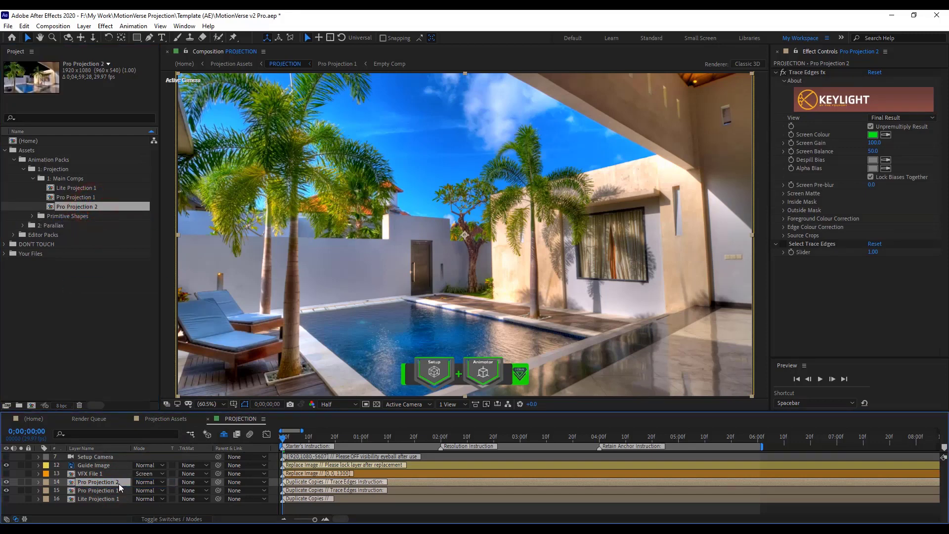
pyautogui.click(96, 505)
pyautogui.click(101, 482)
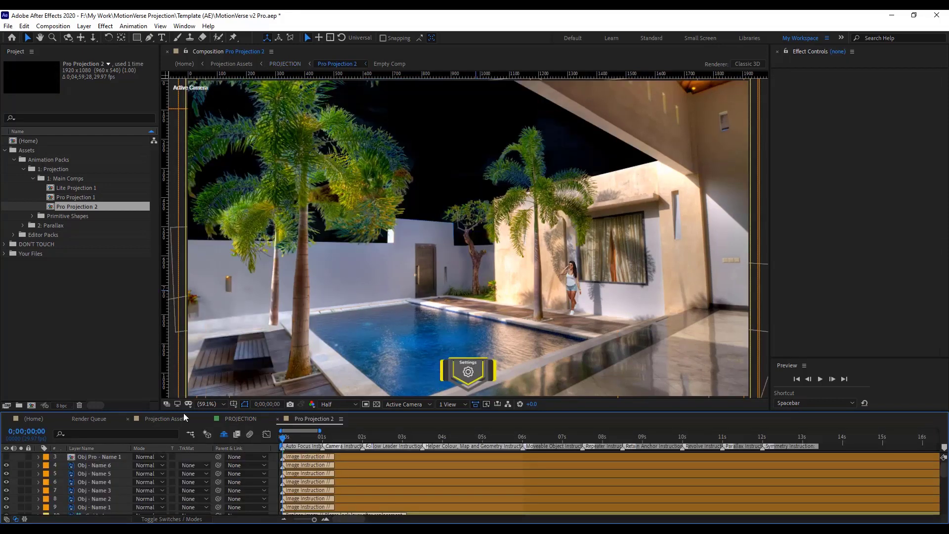
# Hide the six object layers Obj - Name 1 to Obj - Name 6 in Pro Projection 2
pyautogui.moveTo(183, 411); pyautogui.dragTo(183, 372)
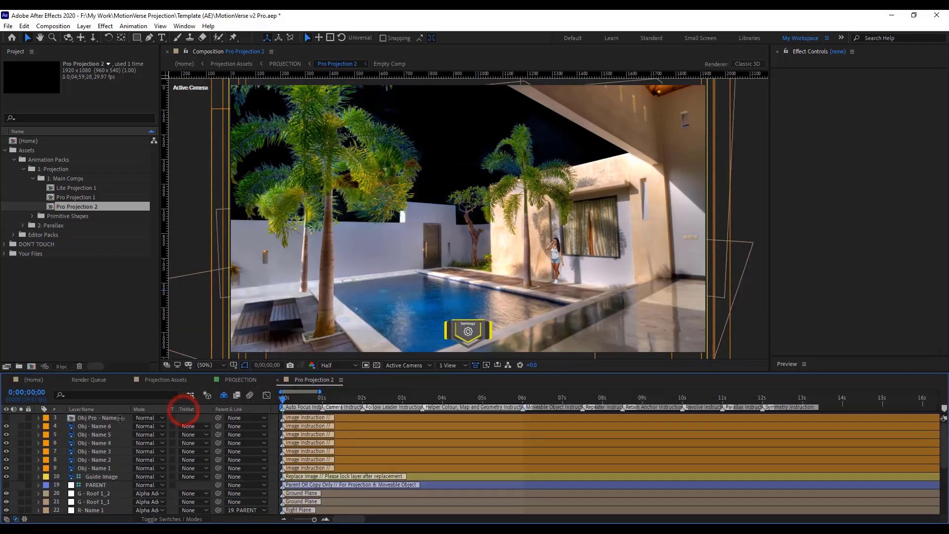
pyautogui.click(94, 425)
pyautogui.keyDown('shift'); pyautogui.click(105, 469); pyautogui.keyUp('shift')
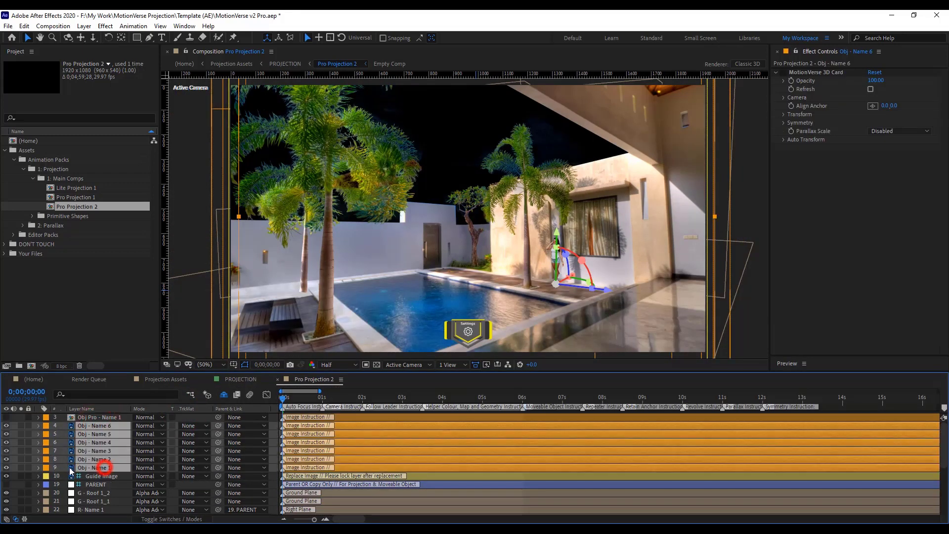
pyautogui.click(6, 468)
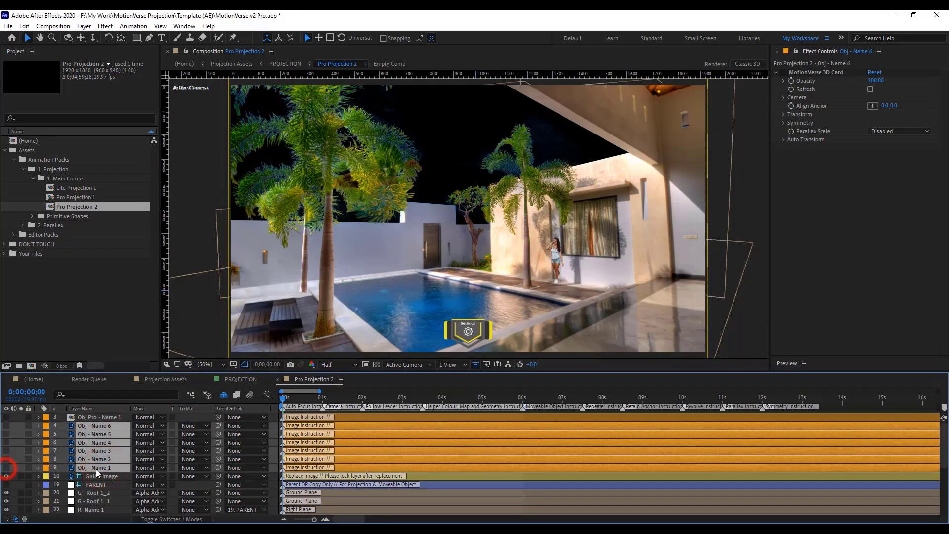
# Hide the G - Name 1 ground plane, both G - Roof planes, R- Name 1, G - Back 2 and G - Back in Pro Projection 2
pyautogui.scroll(-3, 115, 488)
pyautogui.scroll(-2, 116, 488)
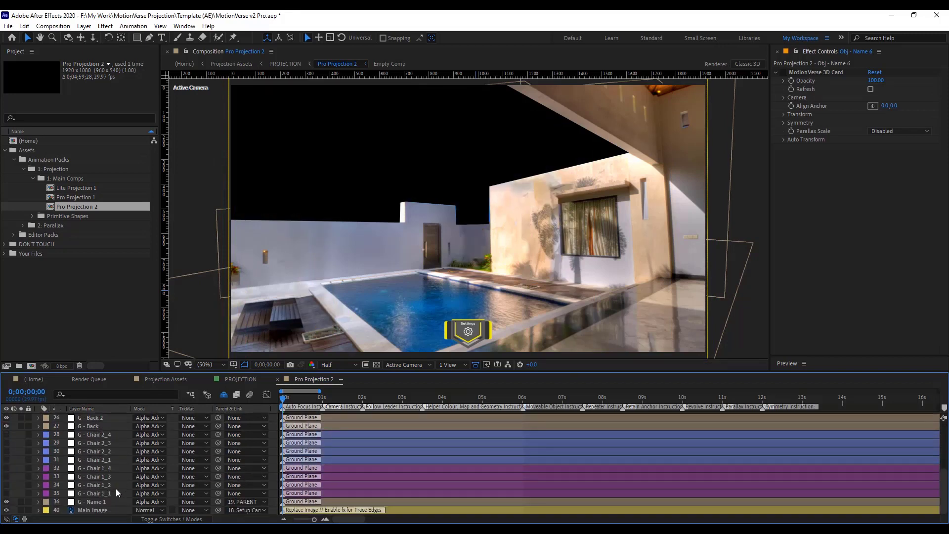
pyautogui.click(92, 501)
pyautogui.click(6, 501)
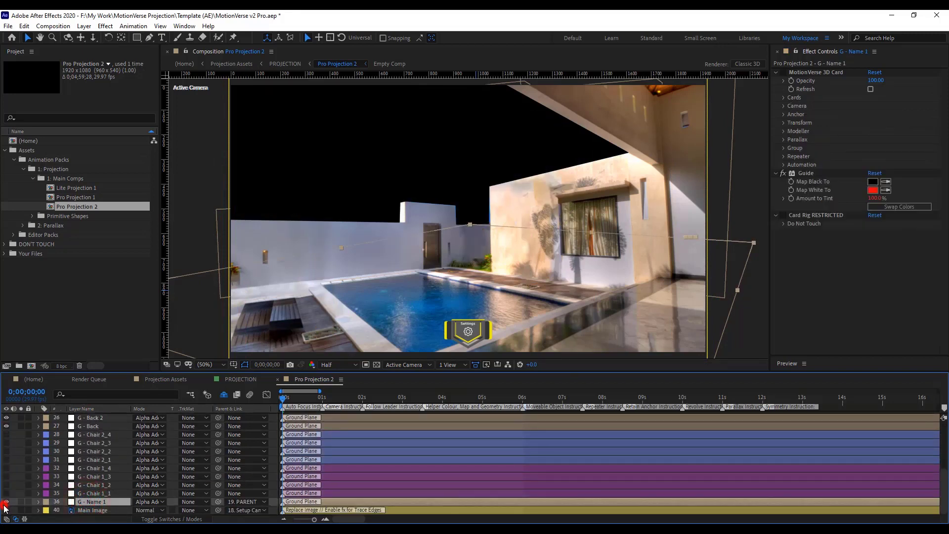
pyautogui.scroll(3, 93, 476)
pyautogui.scroll(2, 93, 476)
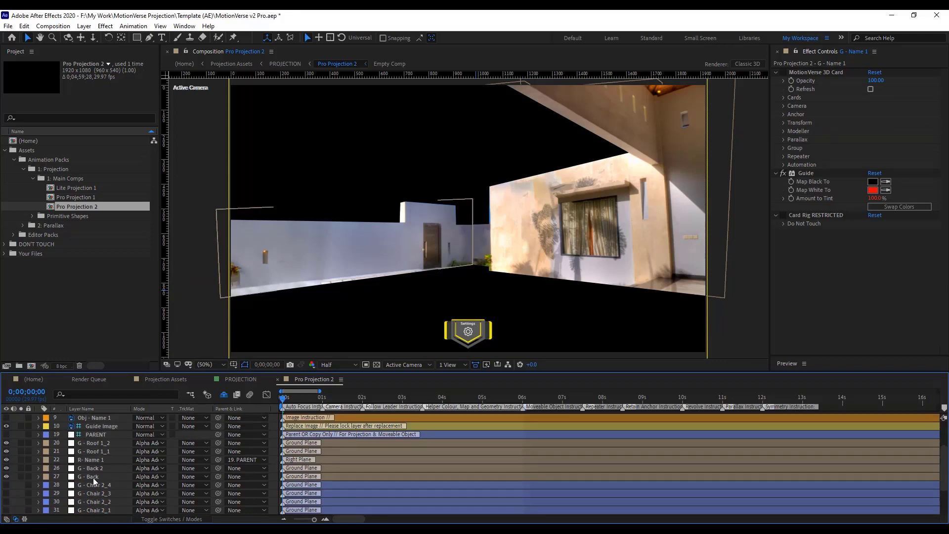
pyautogui.click(93, 476)
pyautogui.keyDown('shift'); pyautogui.click(91, 444); pyautogui.keyUp('shift')
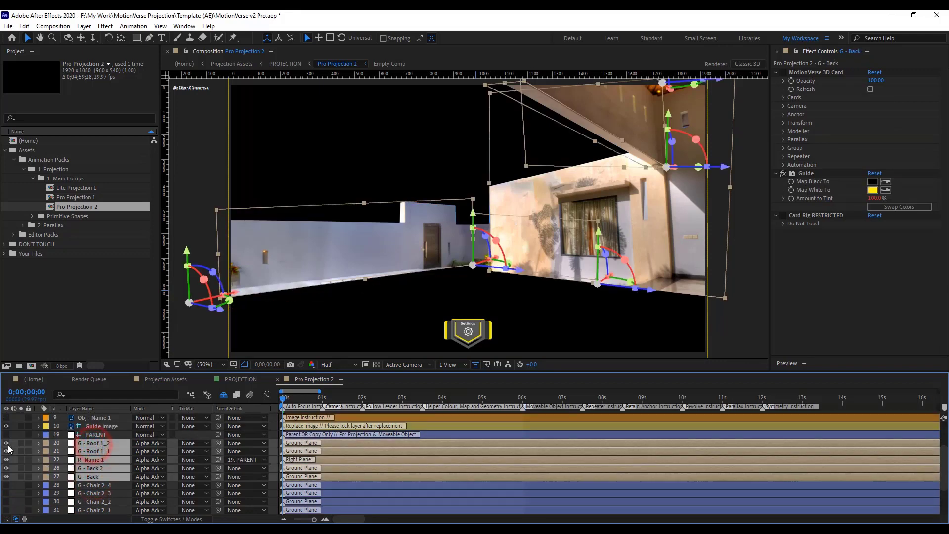
pyautogui.moveTo(6, 443); pyautogui.dragTo(6, 477)
# Make the four chair planes G - Chair 2_1 to G - Chair 2_4 visible
pyautogui.scroll(-2, 93, 482)
pyautogui.scroll(-2, 93, 481)
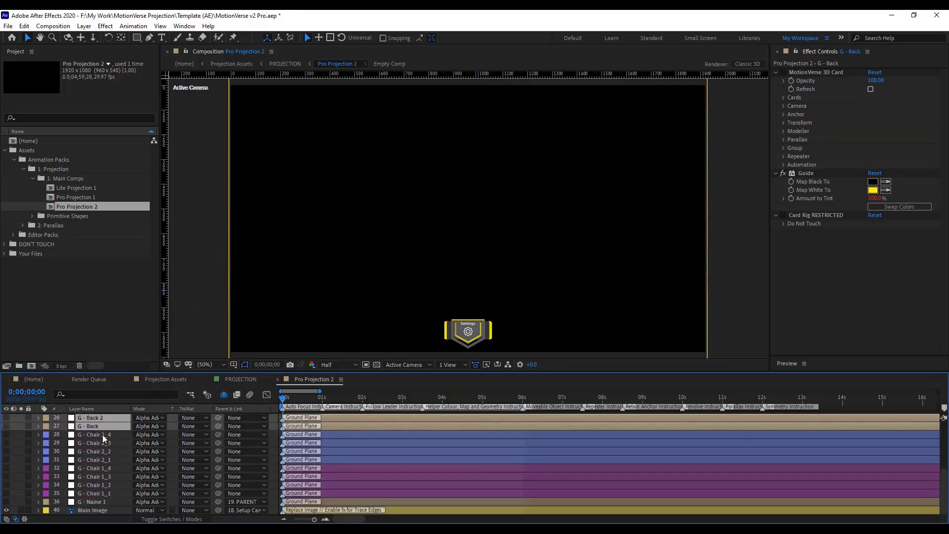
pyautogui.click(103, 434)
pyautogui.keyDown('shift'); pyautogui.click(97, 458); pyautogui.keyUp('shift')
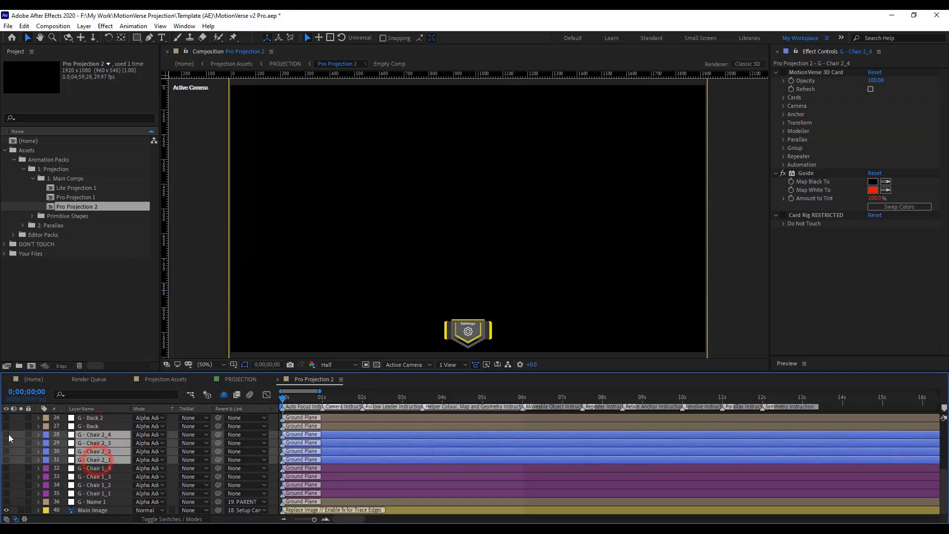
pyautogui.moveTo(6, 434); pyautogui.dragTo(6, 459)
# Replace the source of the Main Image layer with Chair 2/Edited.psd from the Edited Layers folder
pyautogui.click(87, 509)
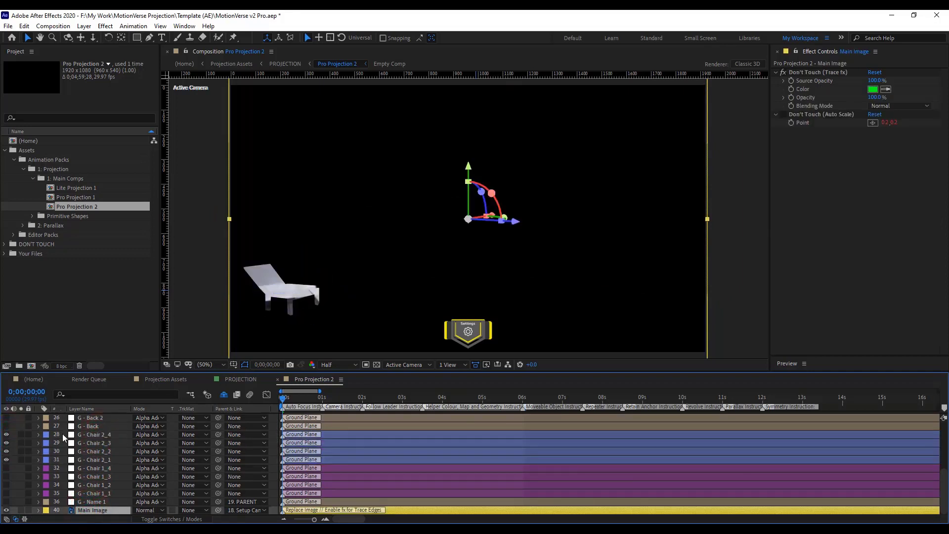
pyautogui.click(6, 253)
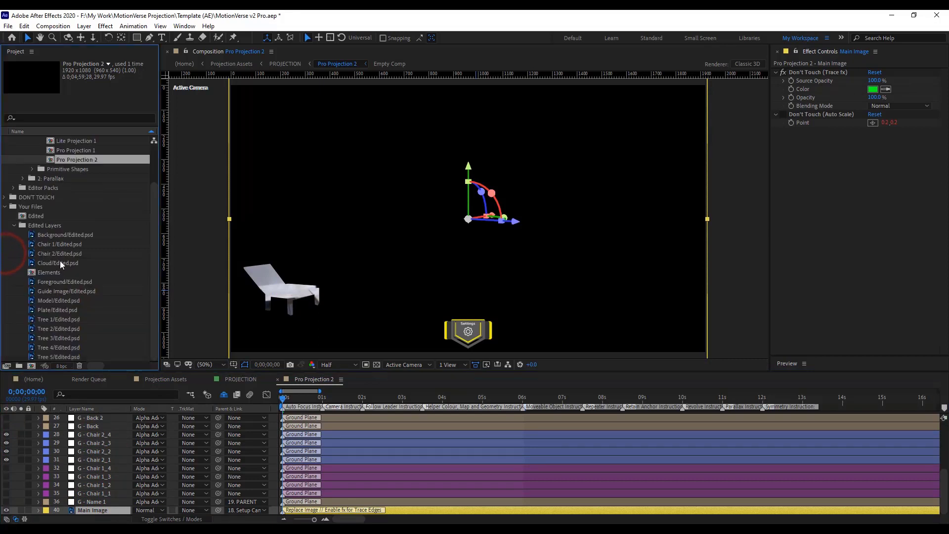
pyautogui.click(73, 254)
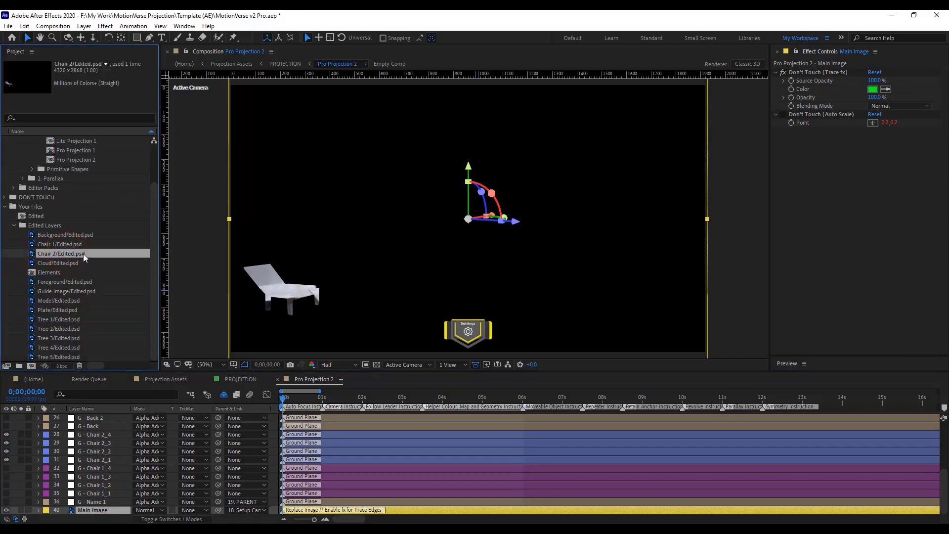
pyautogui.moveTo(84, 254); pyautogui.dragTo(108, 514)
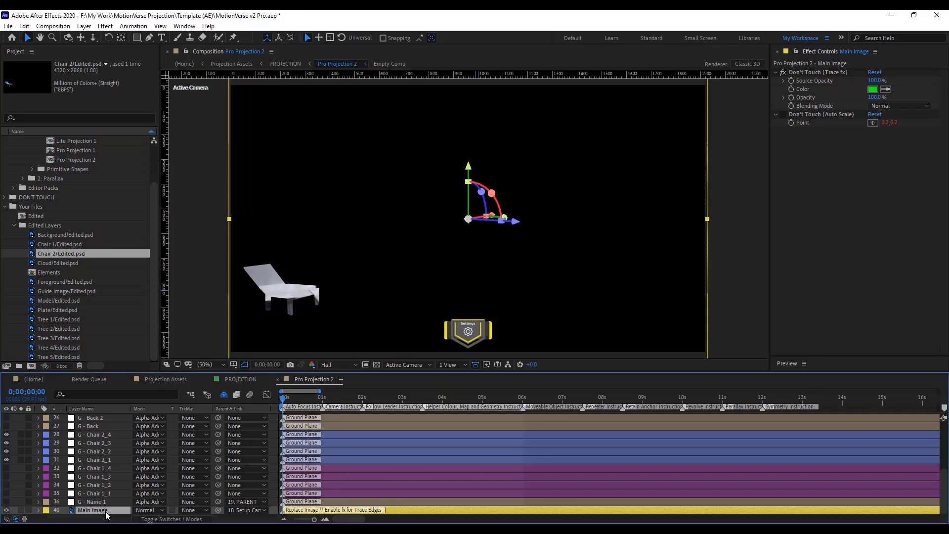
# Show the Obj - Name 3 palm layer in Pro Projection 2 and return to the PROJECTION composition
pyautogui.scroll(10, 108, 470)
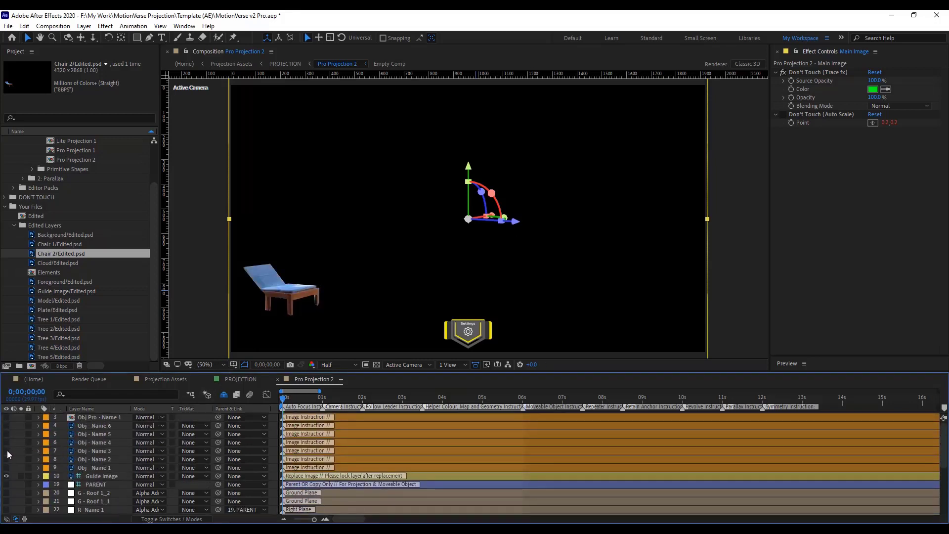
pyautogui.click(7, 451)
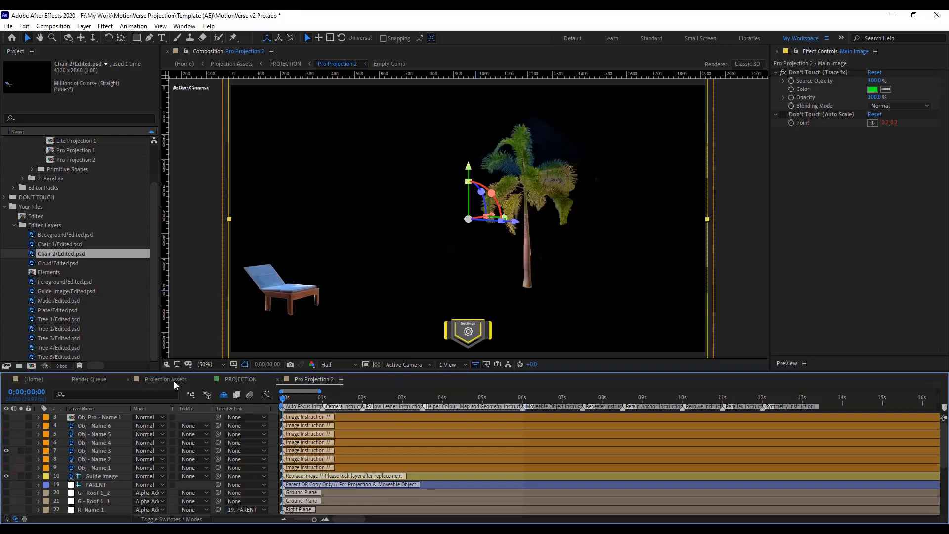
pyautogui.click(232, 379)
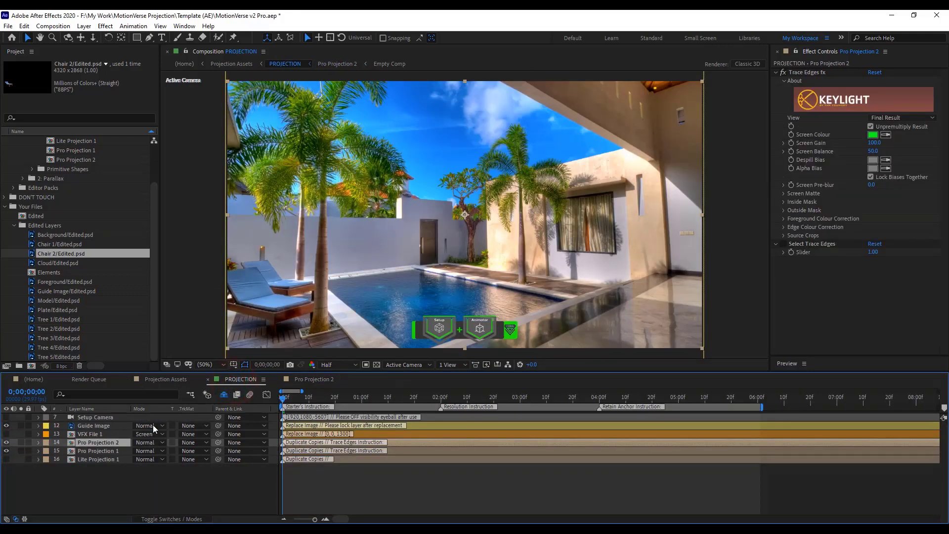
# Compare the Pro Projection 1 and 2 layers by toggling visibility, and view the Pro Projection 2 composition once more
pyautogui.click(6, 443)
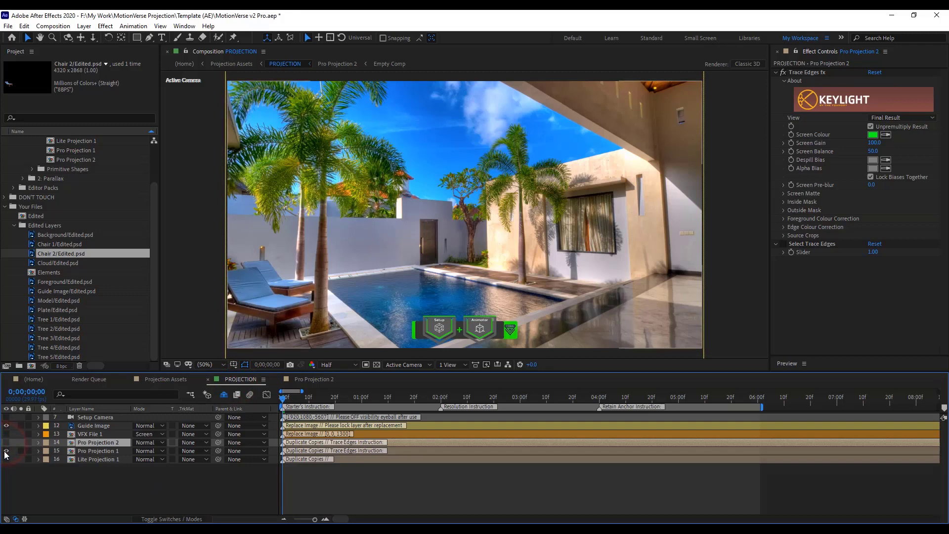
pyautogui.click(5, 451)
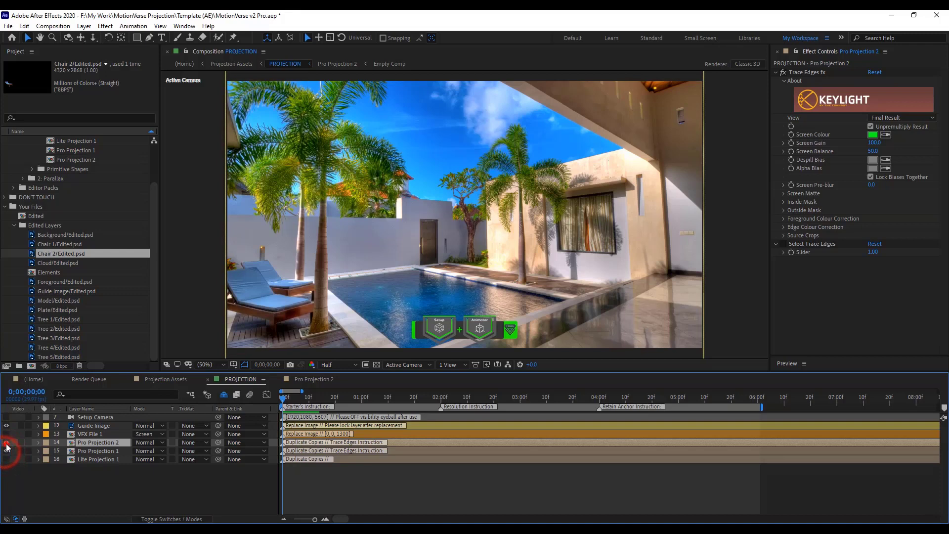
pyautogui.click(6, 443)
pyautogui.click(304, 381)
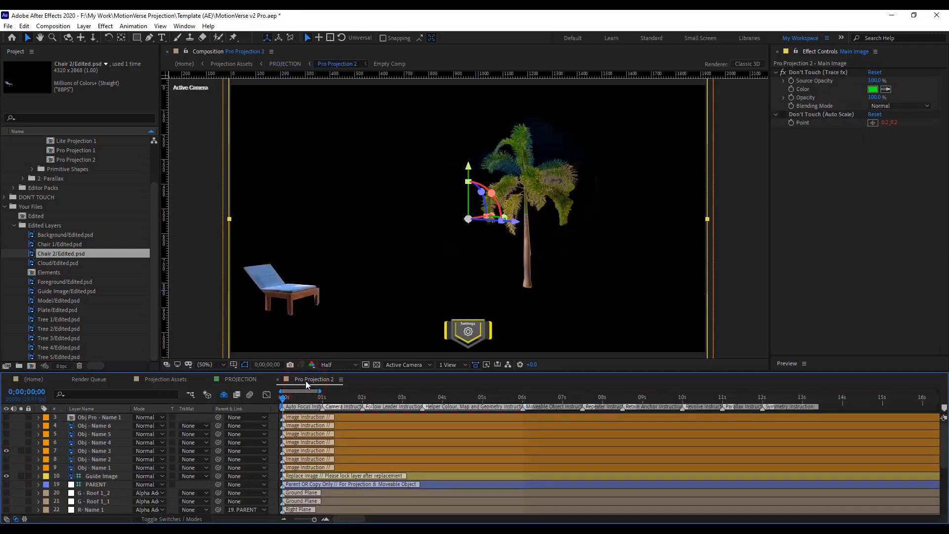
pyautogui.click(251, 381)
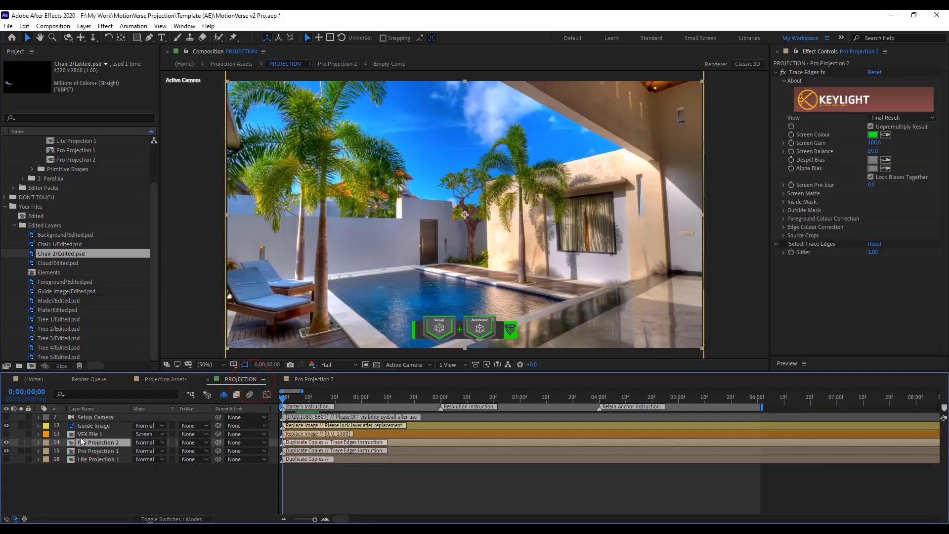
# Set Enable Image to Default in the Animator settings of the PROJECTION composition
pyautogui.click(221, 490)
pyautogui.click(192, 492)
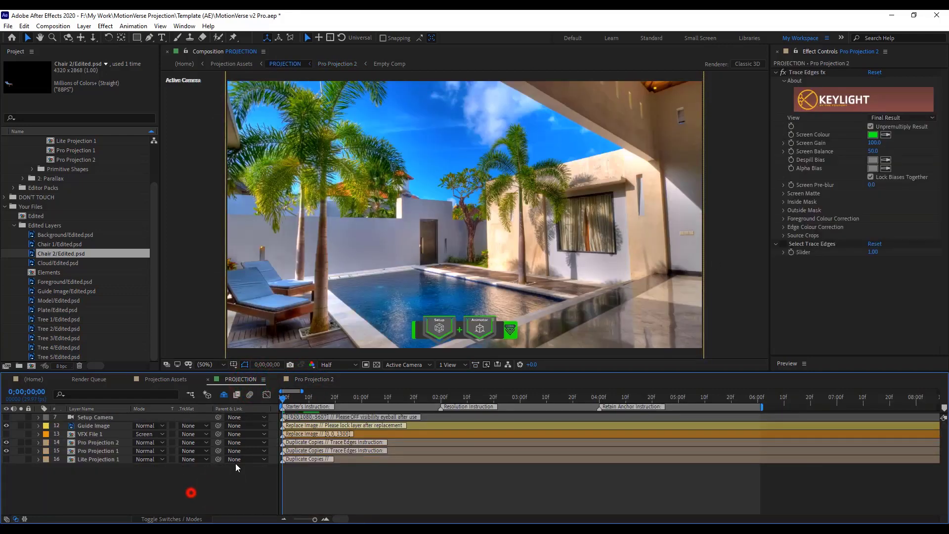
pyautogui.click(487, 330)
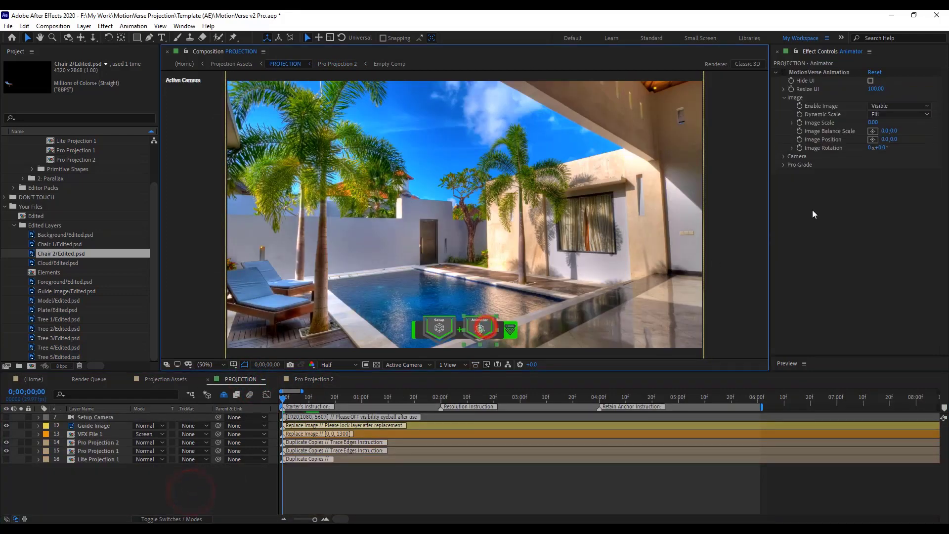
pyautogui.click(885, 107)
pyautogui.click(882, 112)
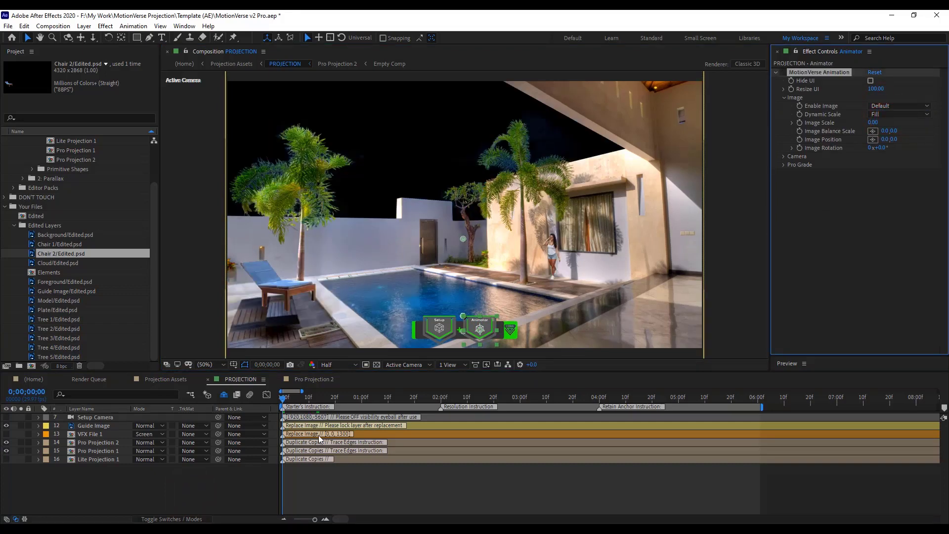
# Duplicate the Pro Projection 2 layer in the PROJECTION composition
pyautogui.click(225, 482)
pyautogui.click(111, 444)
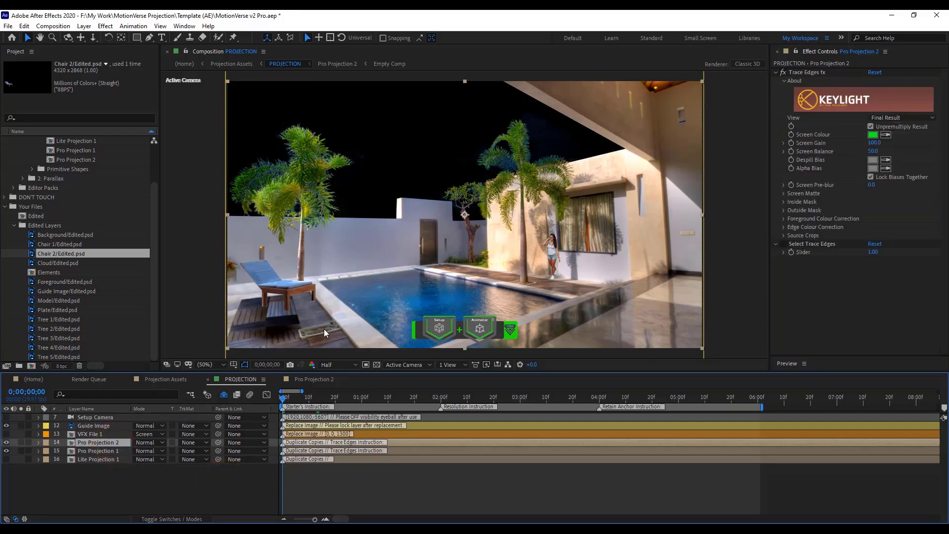
pyautogui.click(132, 496)
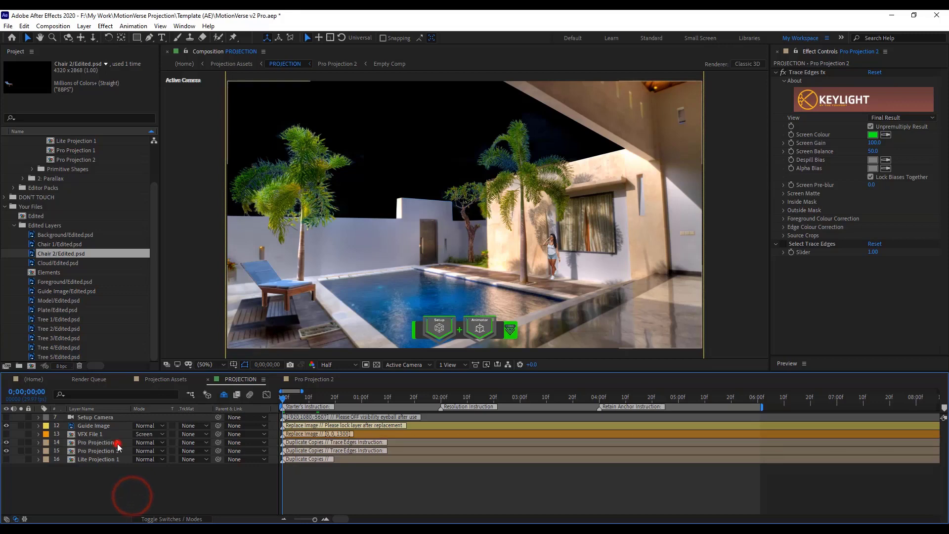
pyautogui.click(118, 444)
pyautogui.hotkey('ctrl', 'd')
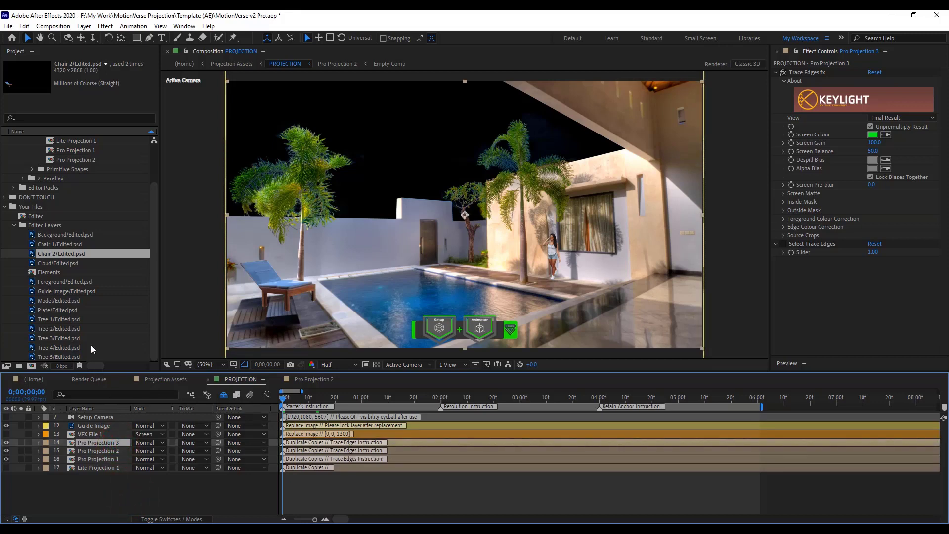
# Duplicate the Pro Projection 2 composition in Main Comps and use the copy as the source of the newly duplicated layer
pyautogui.scroll(3, 57, 218)
pyautogui.click(88, 206)
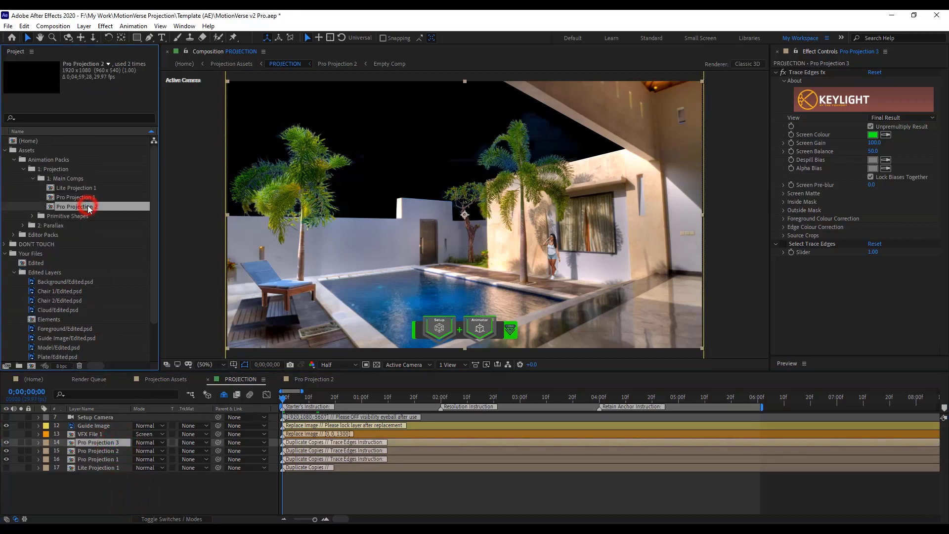
pyautogui.hotkey('ctrl', 'd')
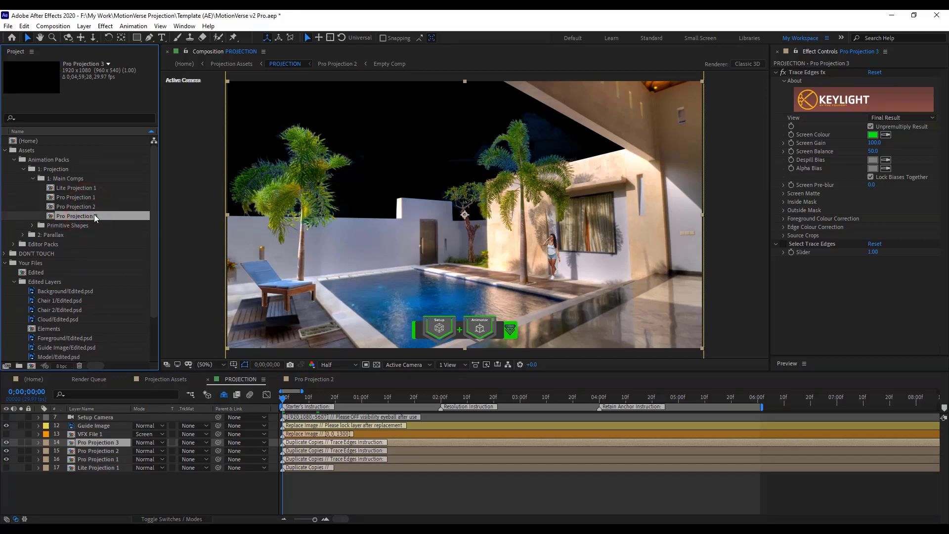
pyautogui.moveTo(94, 215); pyautogui.dragTo(118, 441)
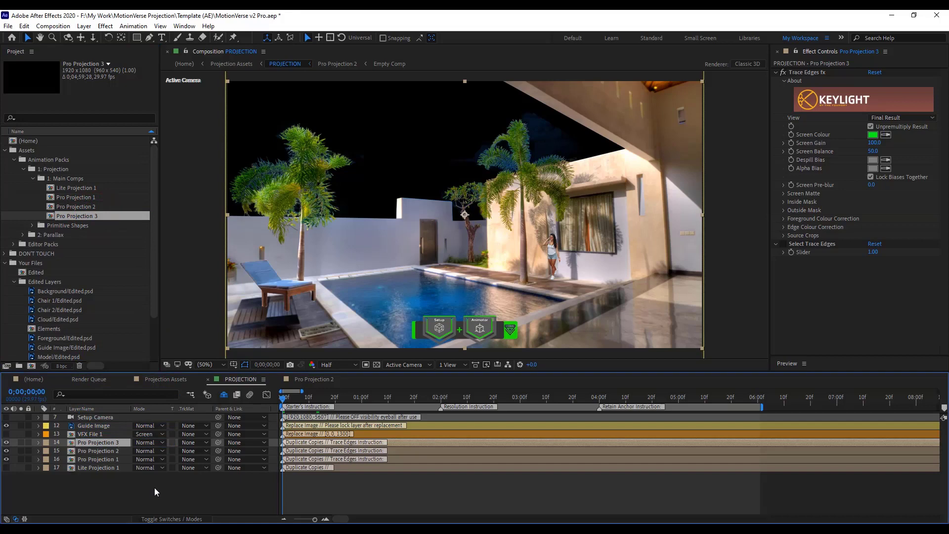
# Open the Pro Projection 3 composition and hide the four layers G - Chair 2_1 to G - Chair 2_4
pyautogui.click(151, 498)
pyautogui.click(119, 443)
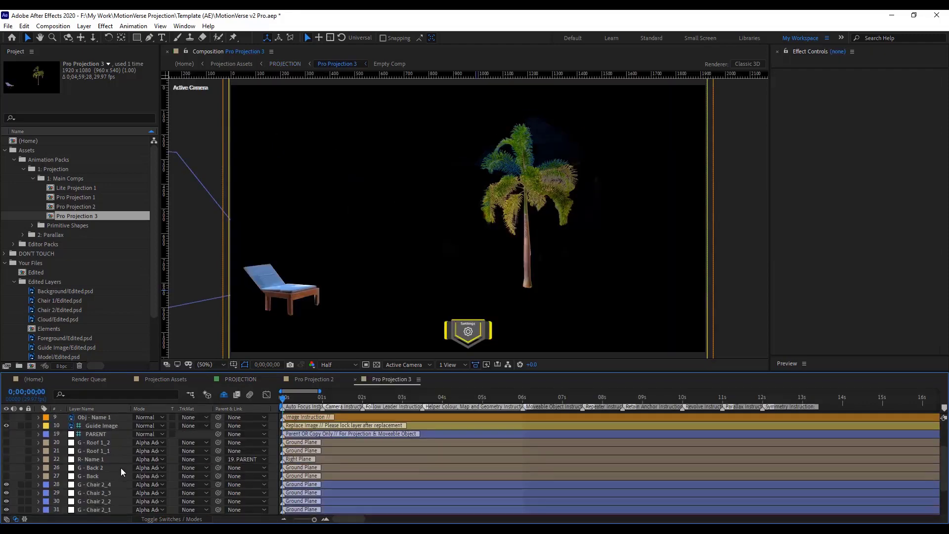
pyautogui.scroll(-2, 99, 487)
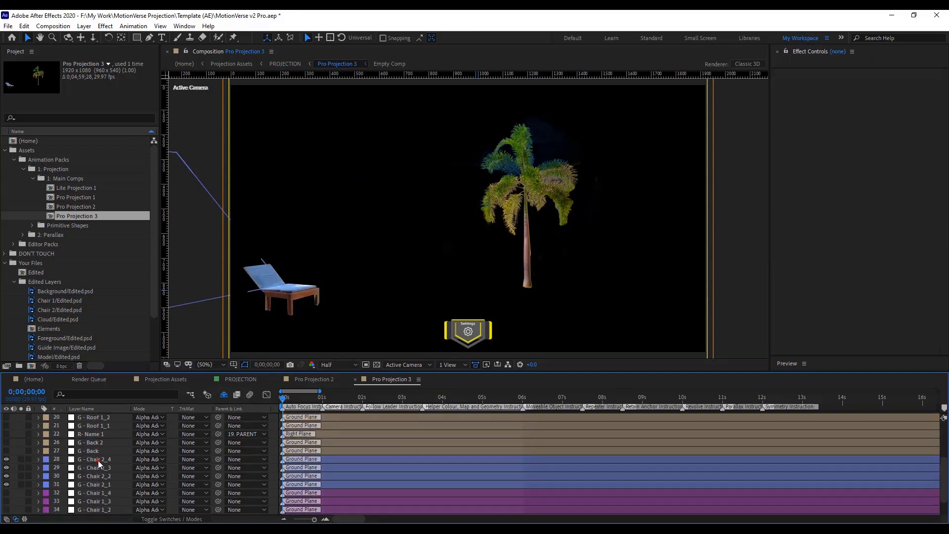
pyautogui.click(97, 459)
pyautogui.keyDown('shift'); pyautogui.click(99, 484); pyautogui.keyUp('shift')
pyautogui.moveTo(6, 484); pyautogui.dragTo(6, 459)
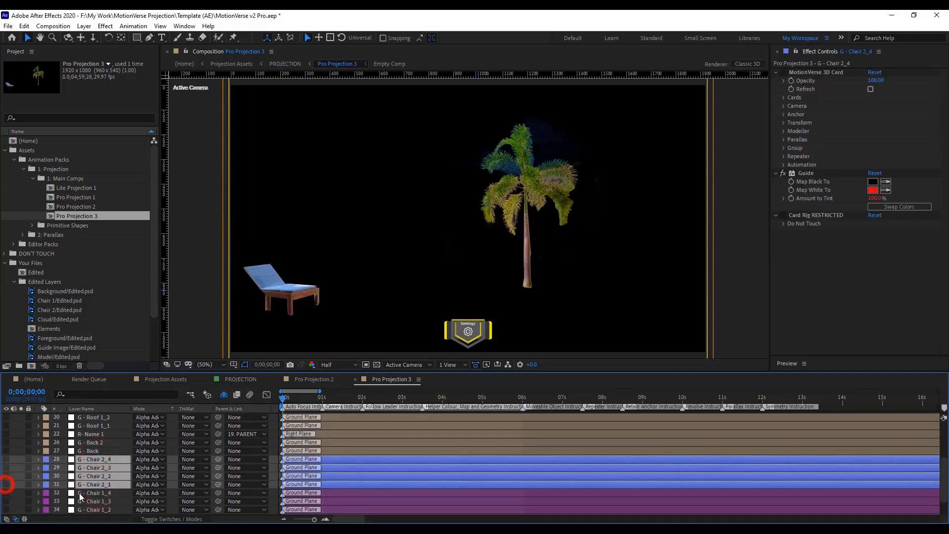
# Show the four layers G - Chair 1_1 to G - Chair 1_4 in Pro Projection 3
pyautogui.click(105, 492)
pyautogui.scroll(-3, 103, 493)
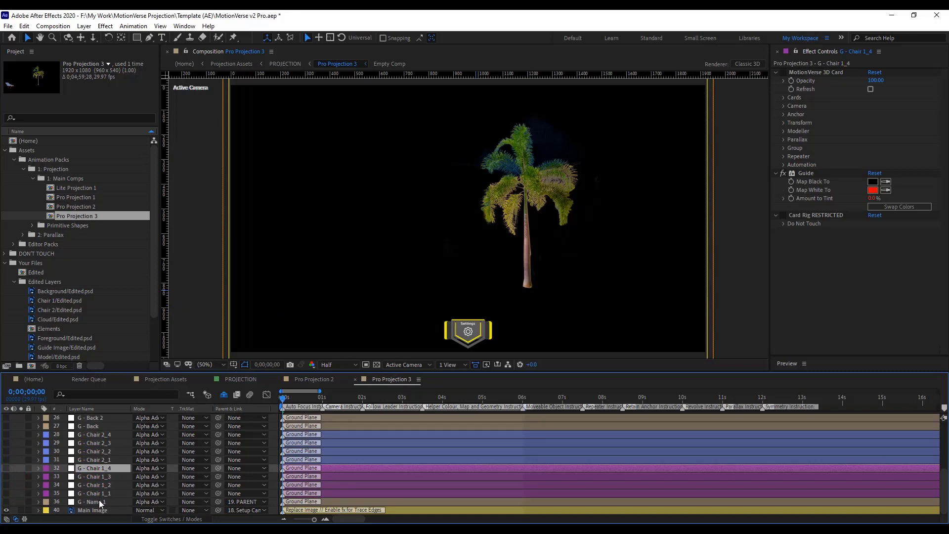
pyautogui.keyDown('shift'); pyautogui.click(105, 497); pyautogui.keyUp('shift')
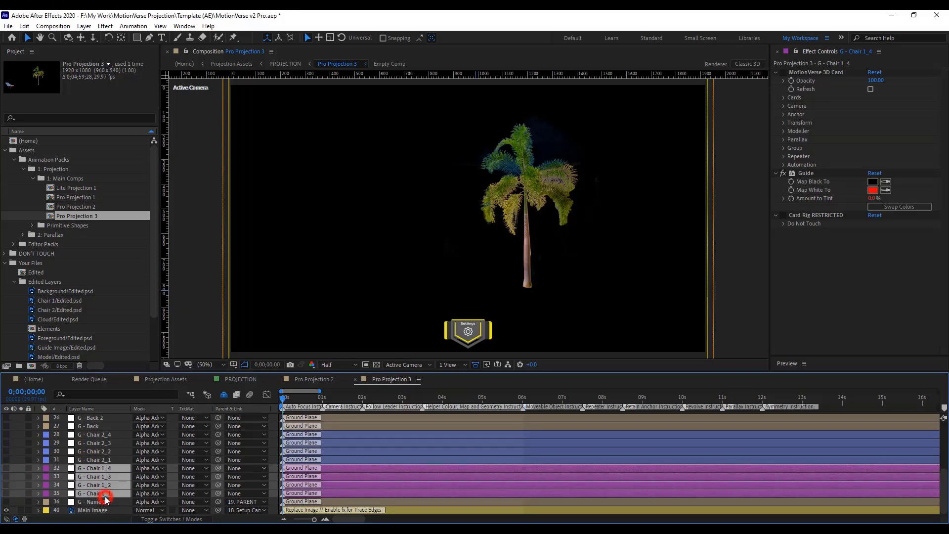
pyautogui.click(7, 493)
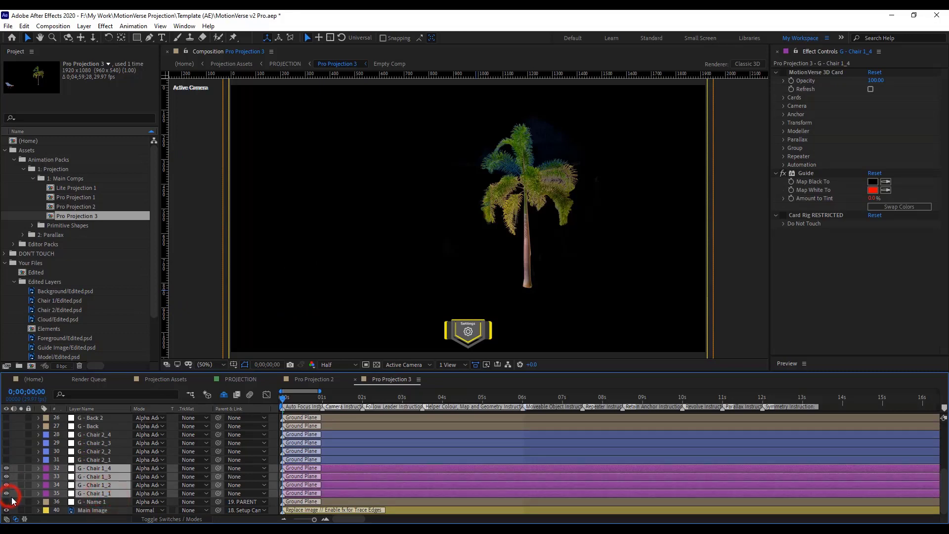
# Replace the source of the Main Image layer in Pro Projection 3 with Chair 1/Edited.psd
pyautogui.click(95, 509)
pyautogui.scroll(-3, 61, 289)
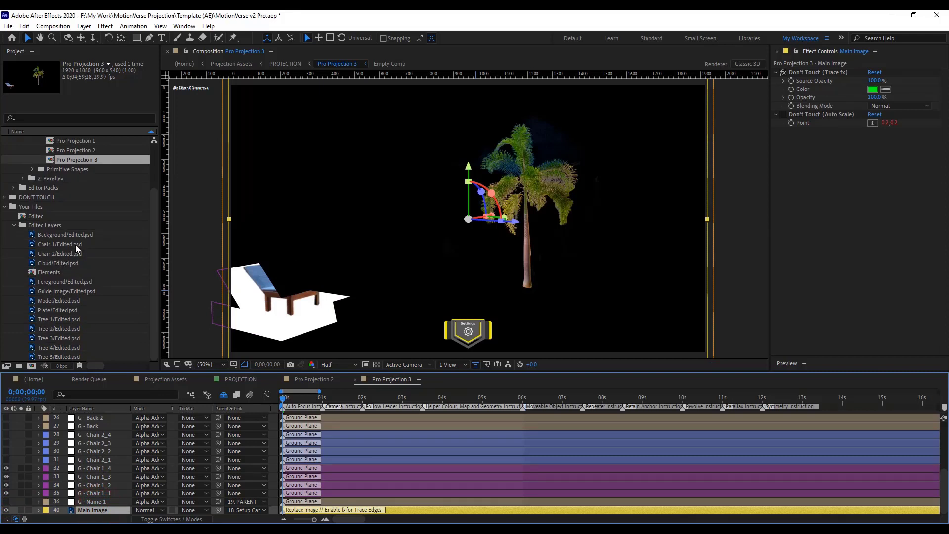
pyautogui.click(40, 244)
pyautogui.moveTo(87, 243); pyautogui.dragTo(105, 470)
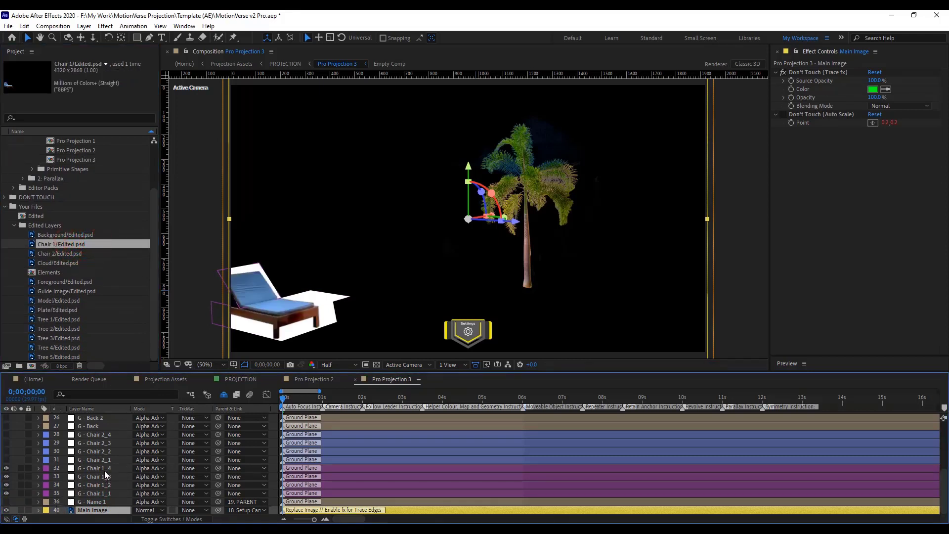
# Hide the Obj - Name 3 palm layer in Pro Projection 3
pyautogui.scroll(5, 103, 470)
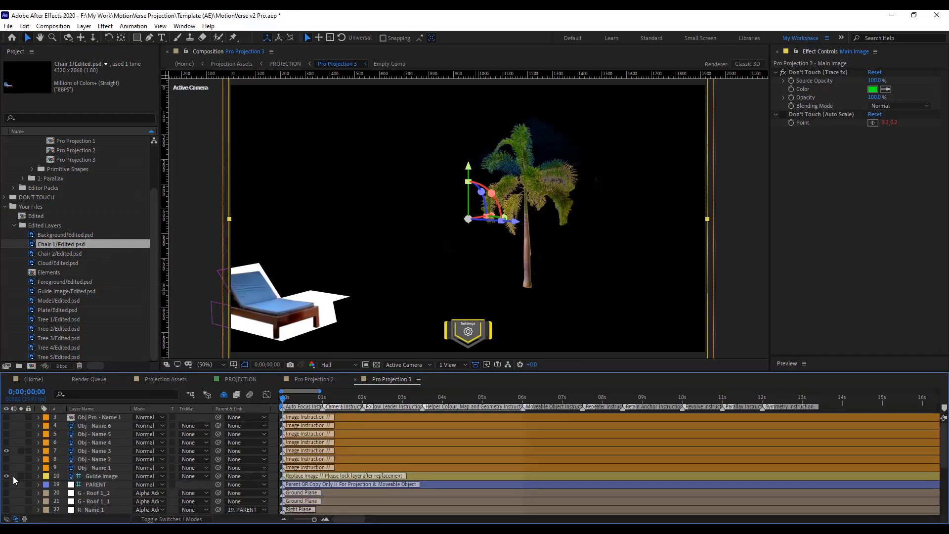
pyautogui.click(6, 451)
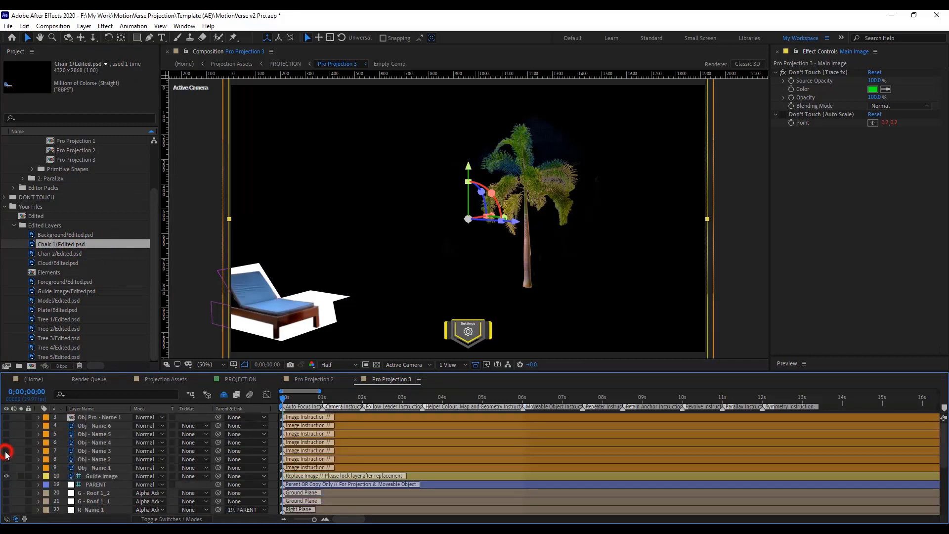
pyautogui.scroll(-5, 106, 477)
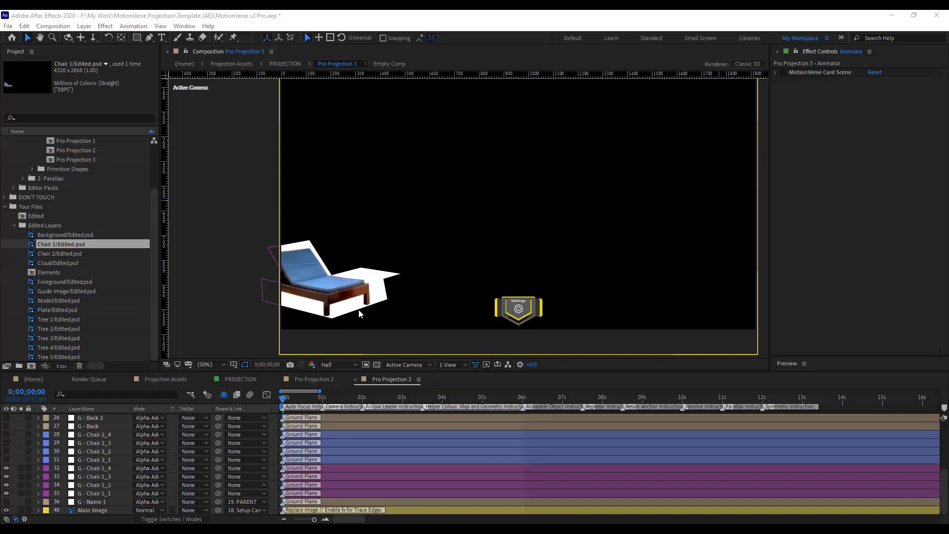
# Display the layer switches and enable the effects of the Main Image layer for edge tracing
pyautogui.click(158, 519)
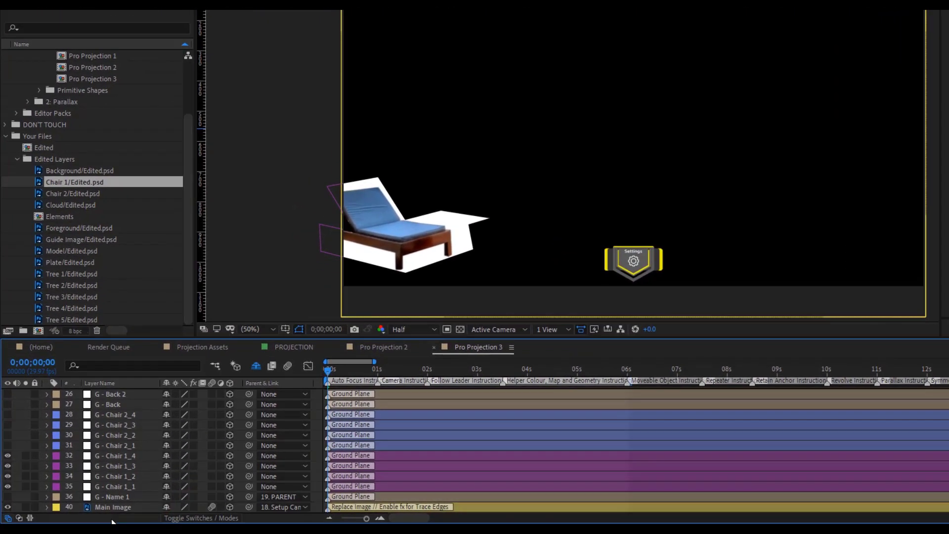
pyautogui.click(114, 509)
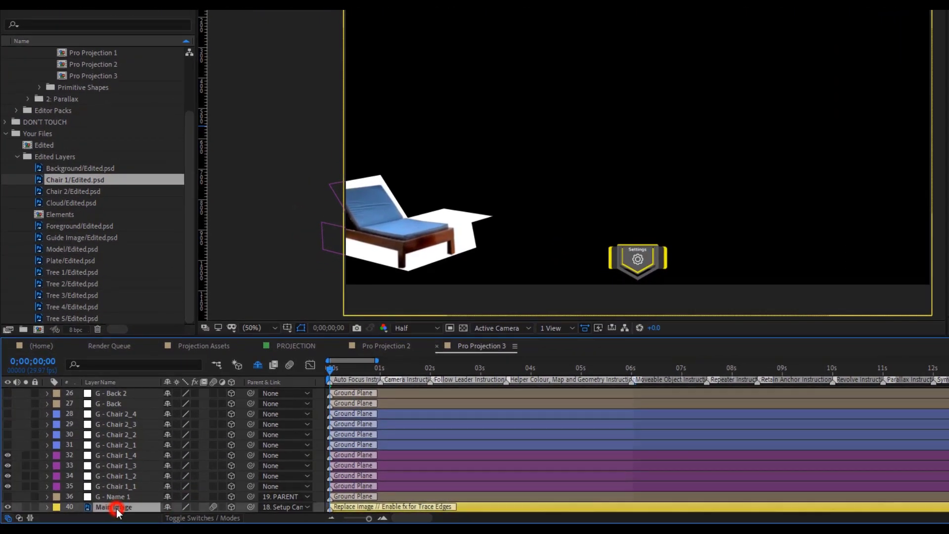
pyautogui.click(194, 507)
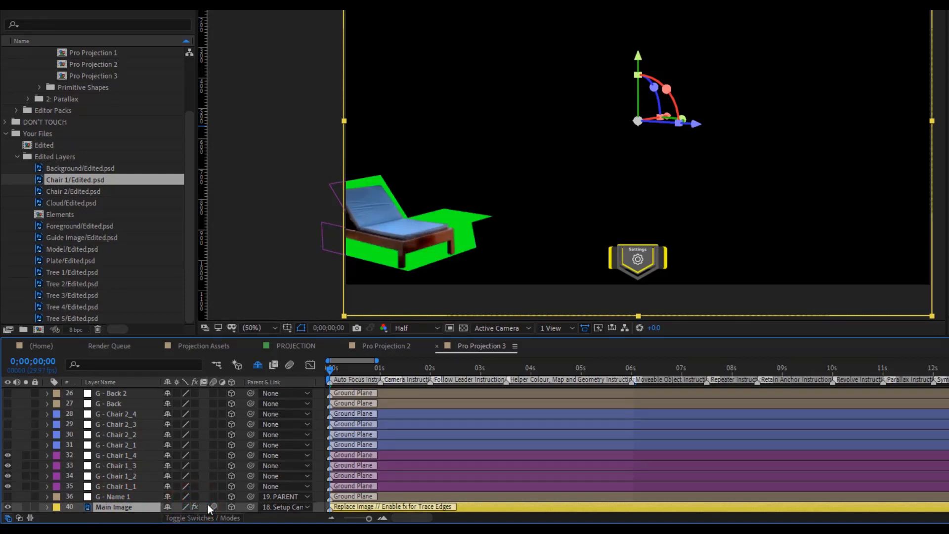
# Return to the PROJECTION composition and enable the Trace Edges effects on the Pro Projection 3 layer
pyautogui.click(290, 351)
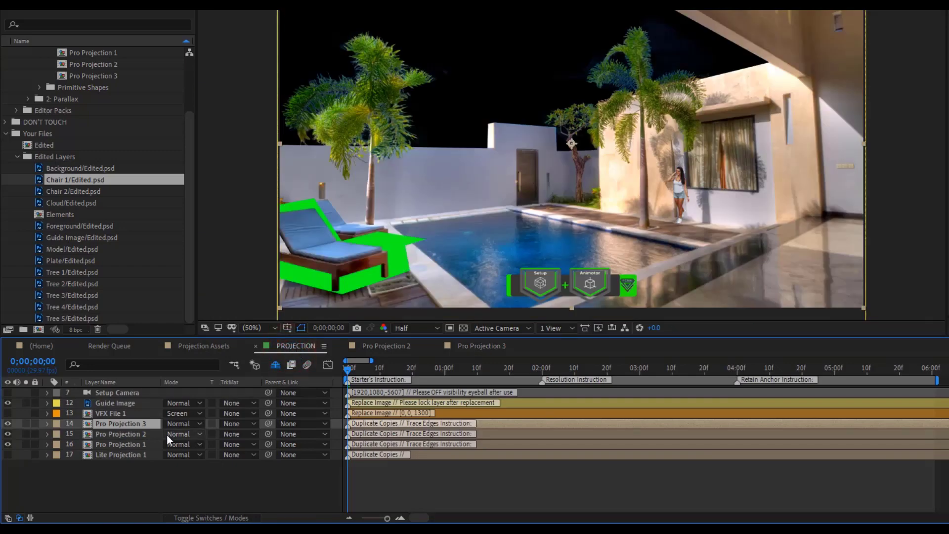
pyautogui.click(207, 518)
pyautogui.click(193, 423)
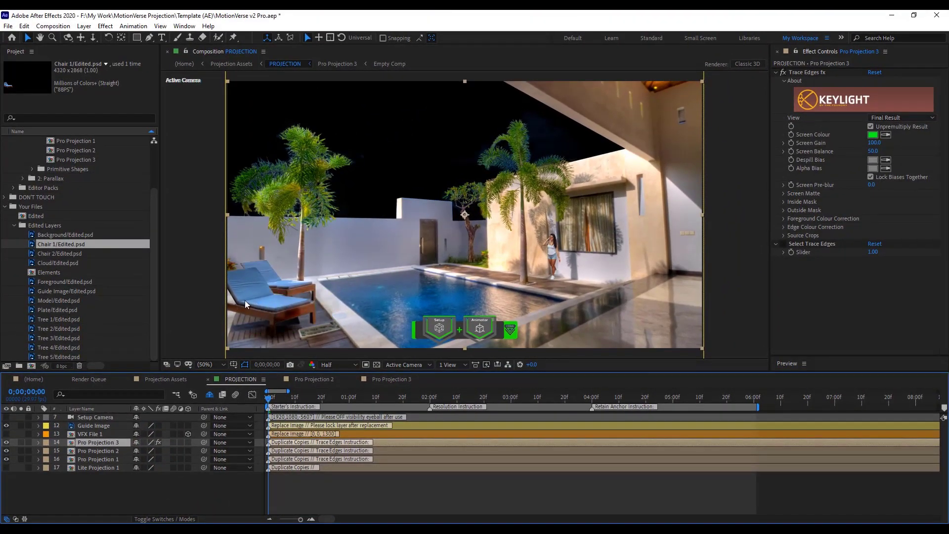
pyautogui.click(186, 500)
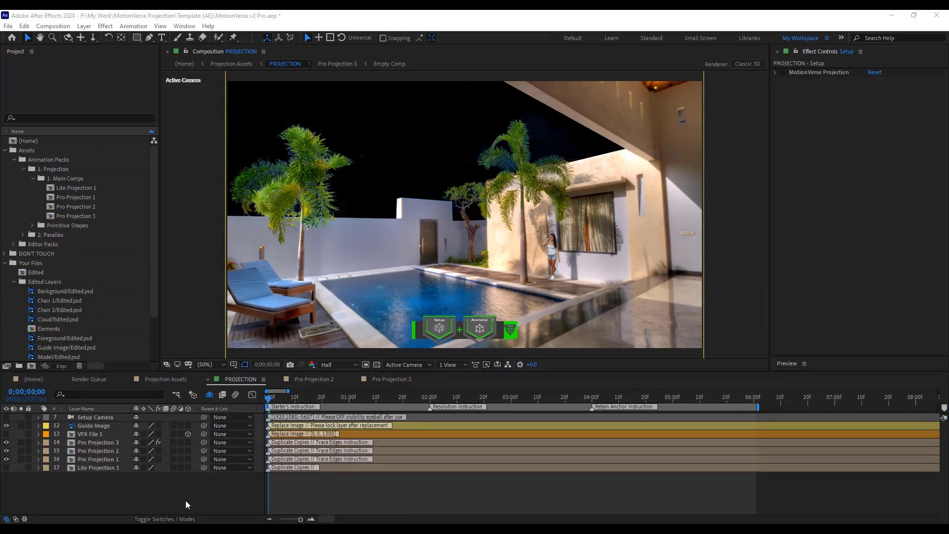
# Examine the Trace Edges colours in the Setup controls of the PROJECTION composition
pyautogui.click(185, 500)
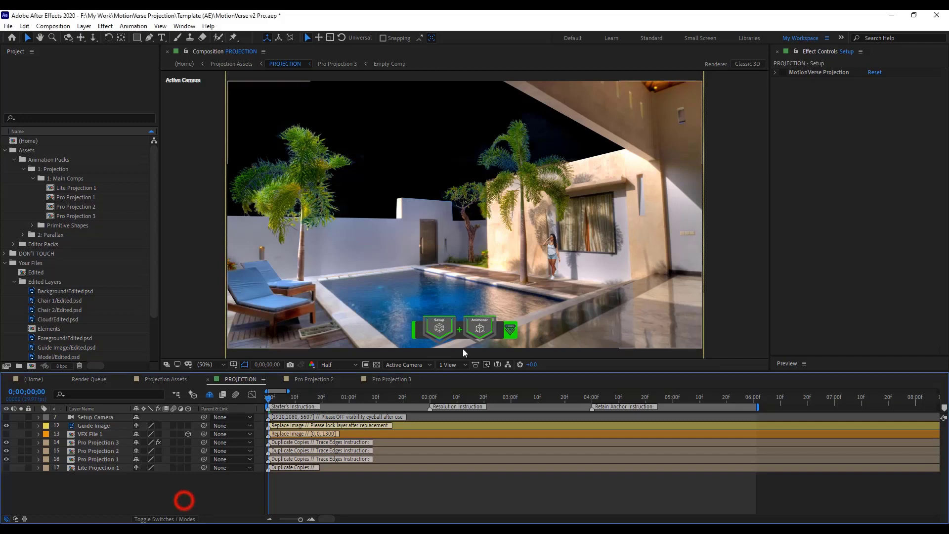
pyautogui.click(443, 328)
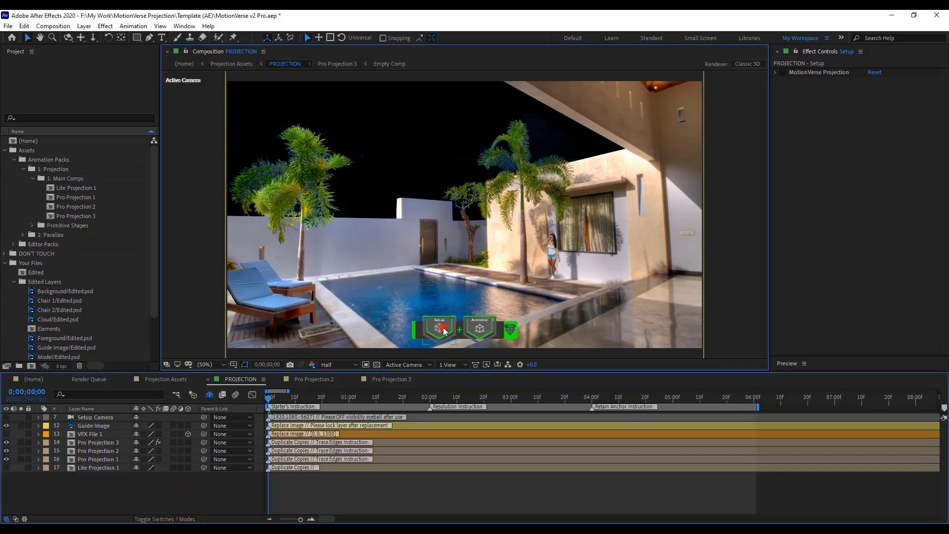
pyautogui.click(777, 72)
pyautogui.click(783, 140)
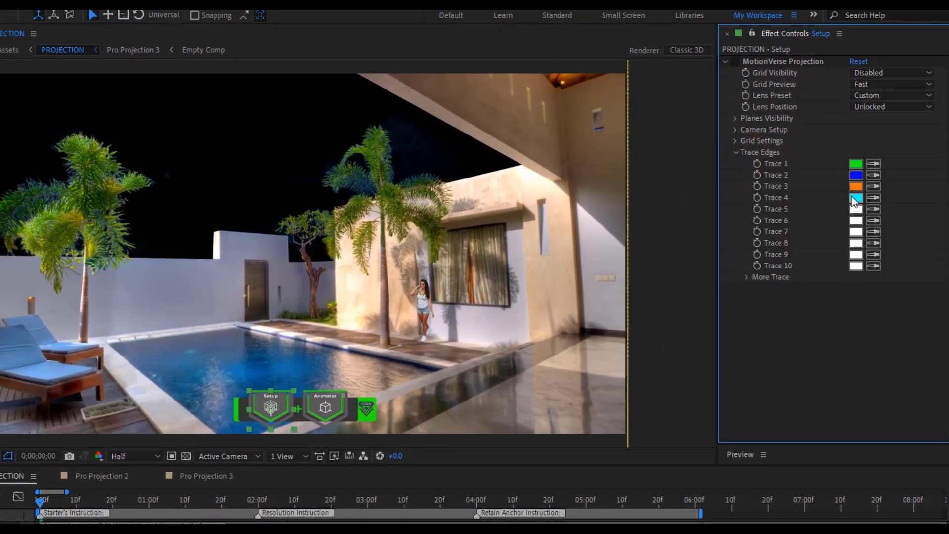
pyautogui.click(736, 151)
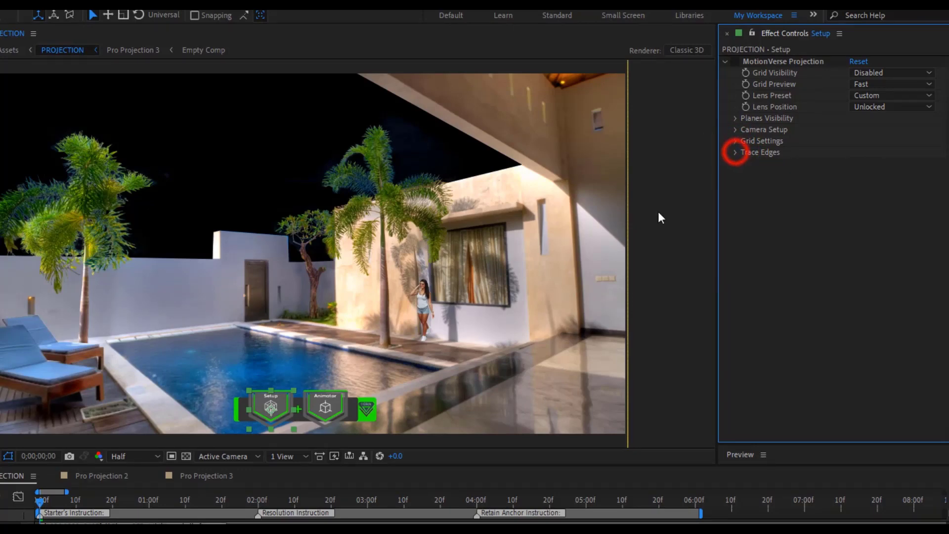
# Examine the Image and Card settings in the Pro Projection 3 Animator, including the Select Trace Edges options
pyautogui.click(205, 477)
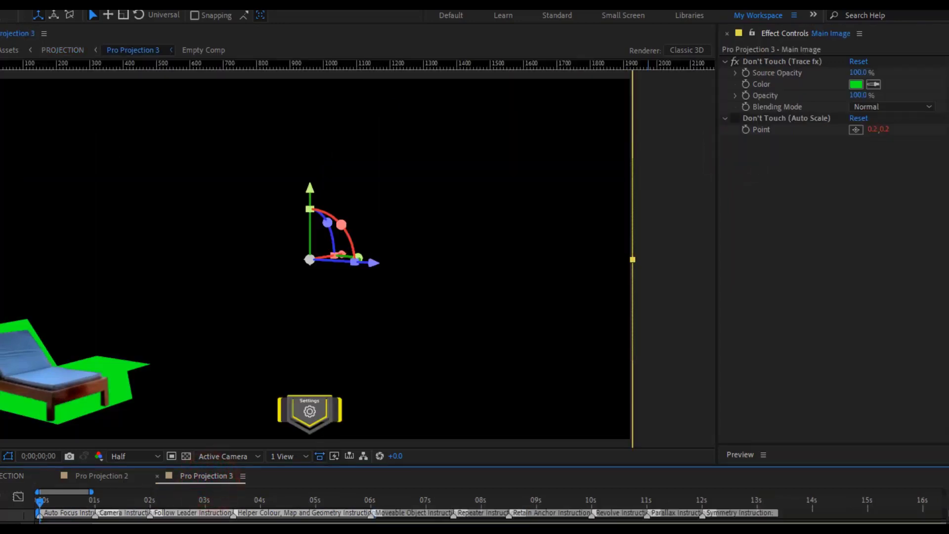
pyautogui.click(312, 415)
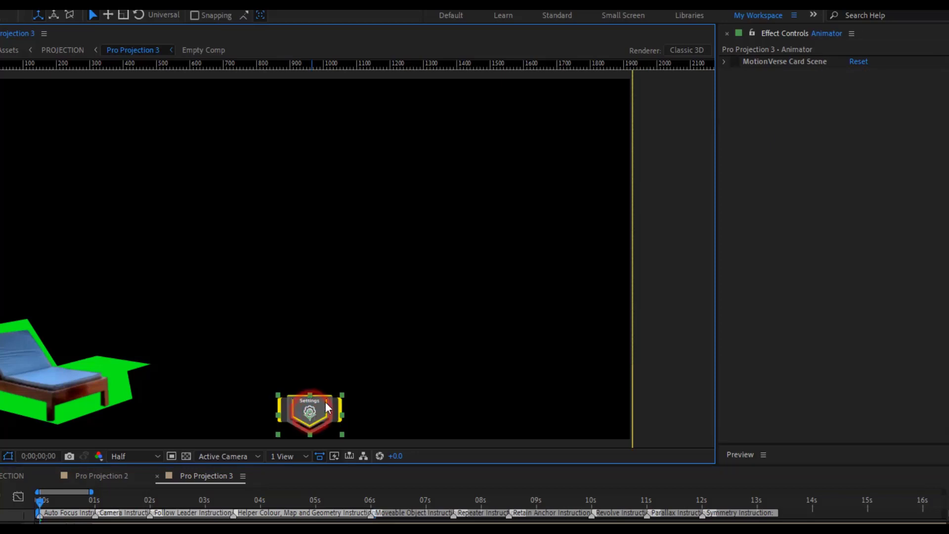
pyautogui.click(724, 62)
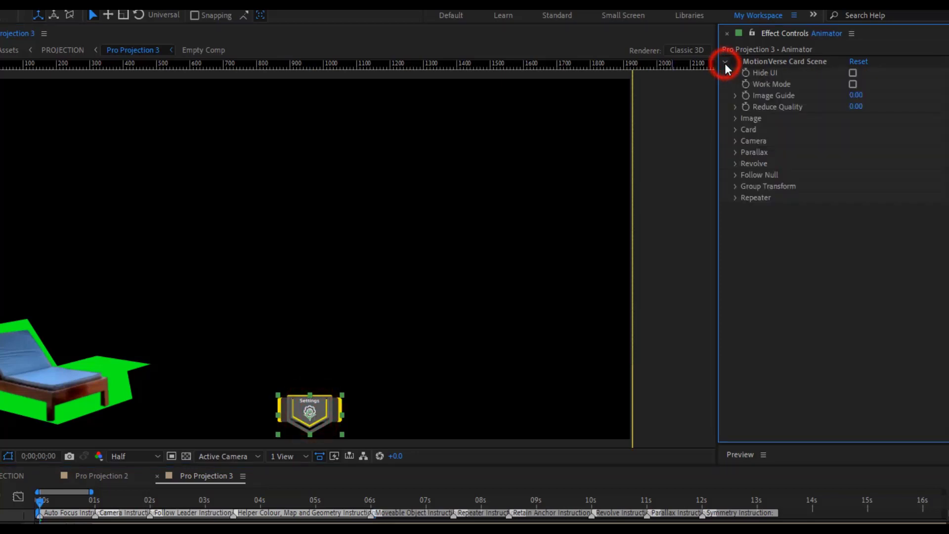
pyautogui.click(736, 119)
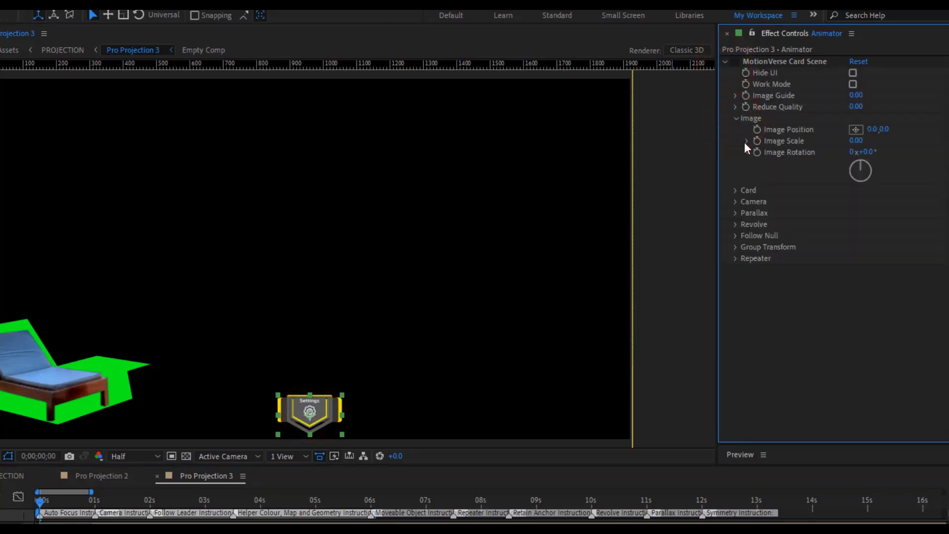
pyautogui.click(737, 120)
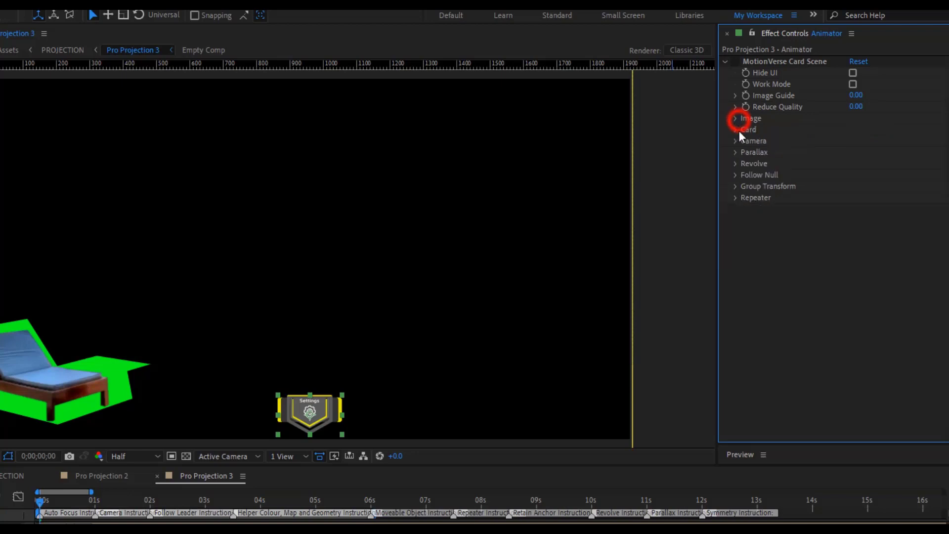
pyautogui.click(737, 130)
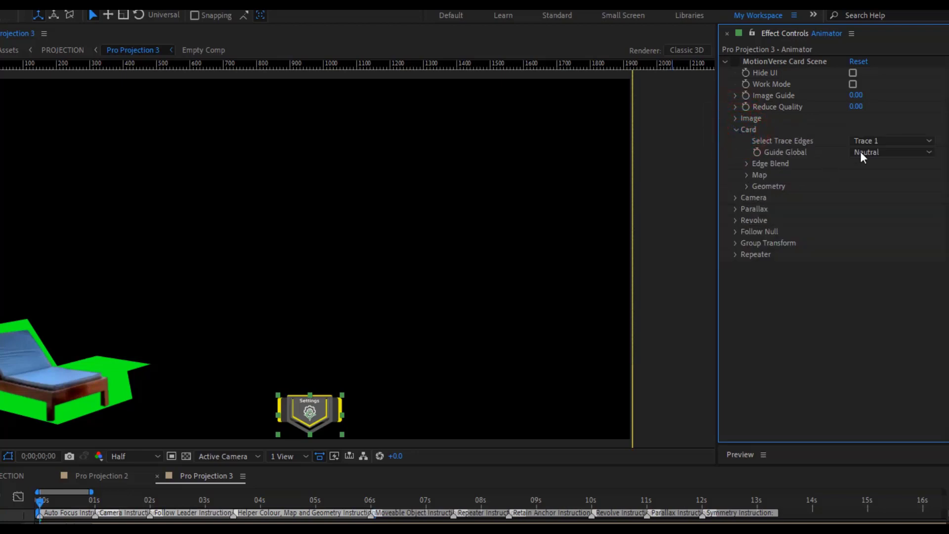
pyautogui.click(882, 143)
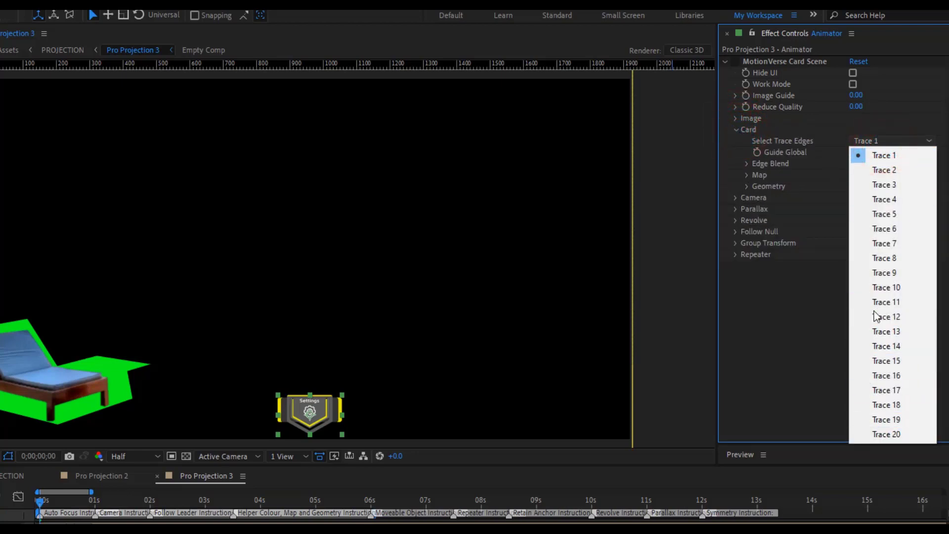
pyautogui.click(831, 282)
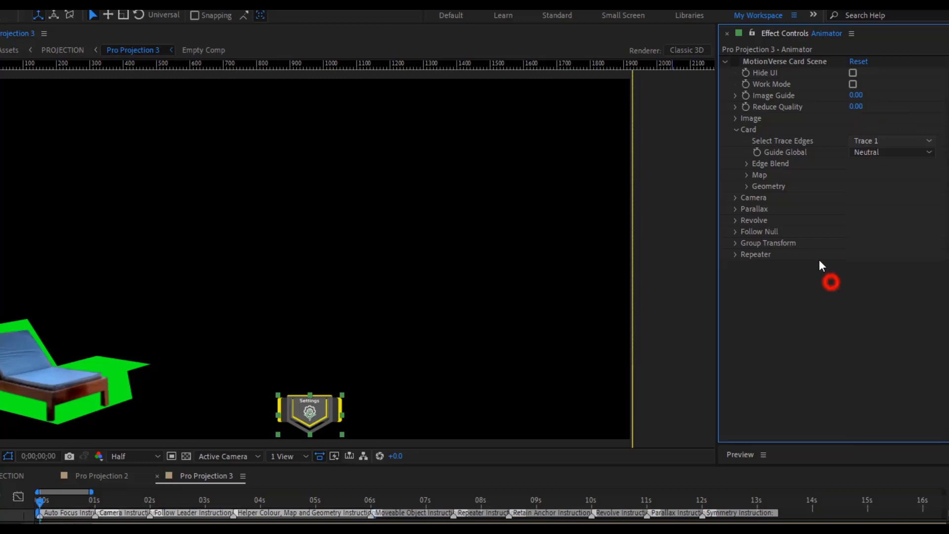
# Return to the PROJECTION composition and review the Trace 1 to Trace 10 colours in the Setup controls
pyautogui.click(725, 68)
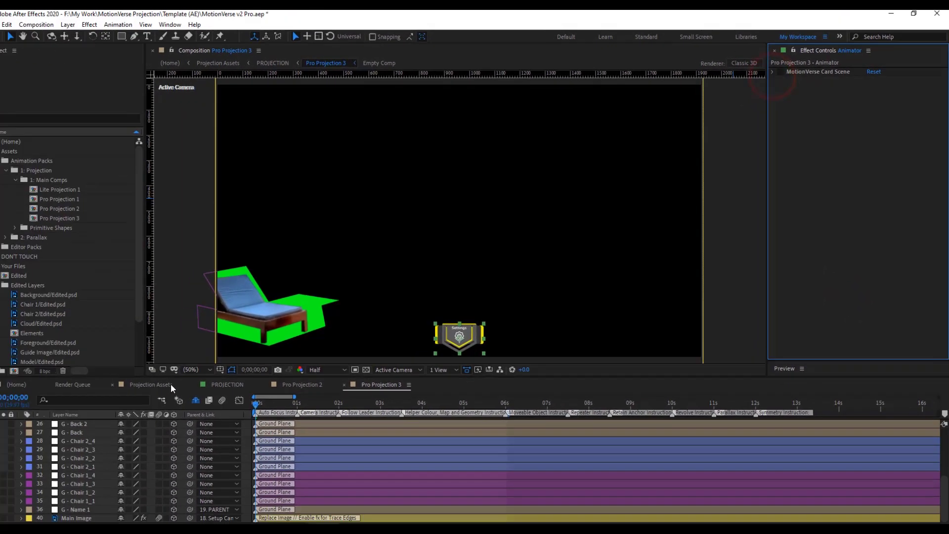
pyautogui.click(224, 379)
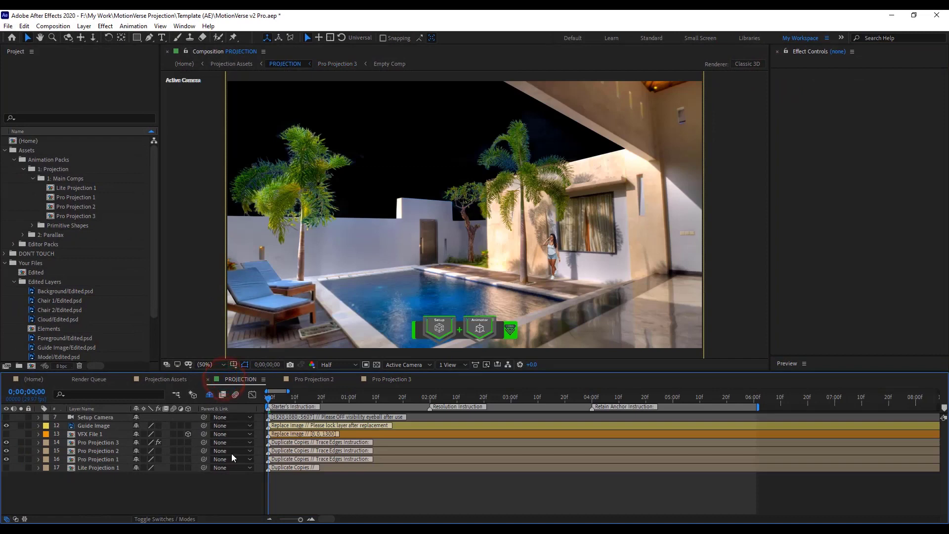
pyautogui.click(429, 334)
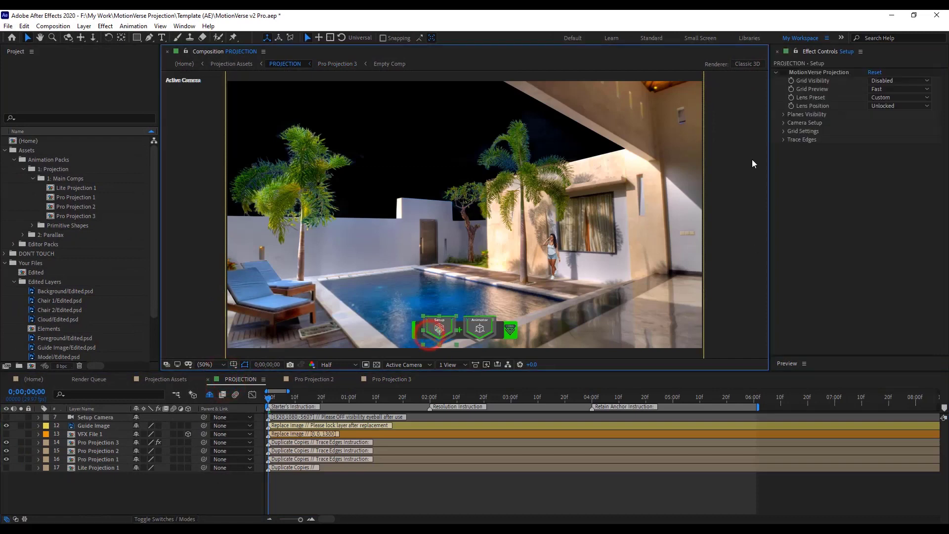
pyautogui.click(783, 144)
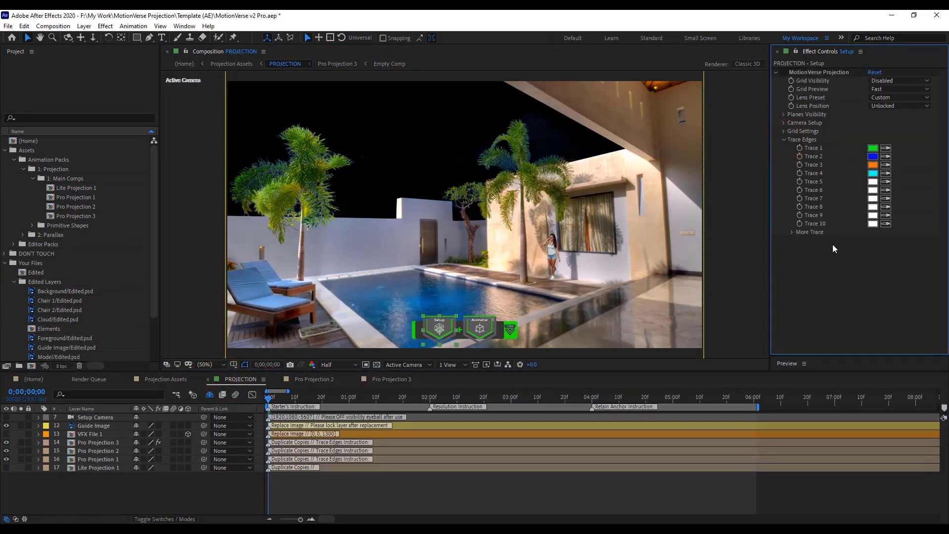
pyautogui.click(784, 142)
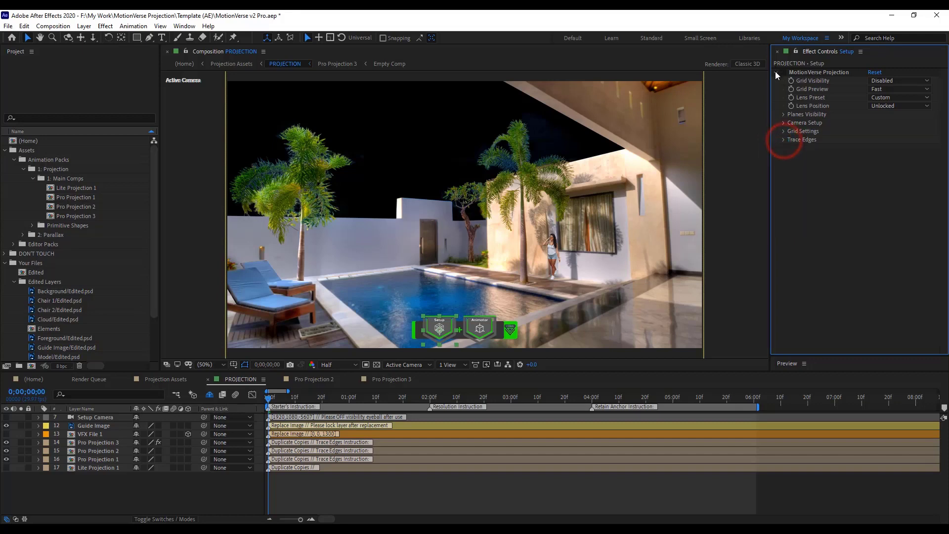
pyautogui.click(775, 72)
# Isolate the Pro Projection 3 layer in PROJECTION, inspect its keyed deck chair against transparency, and restore the full view
pyautogui.click(80, 507)
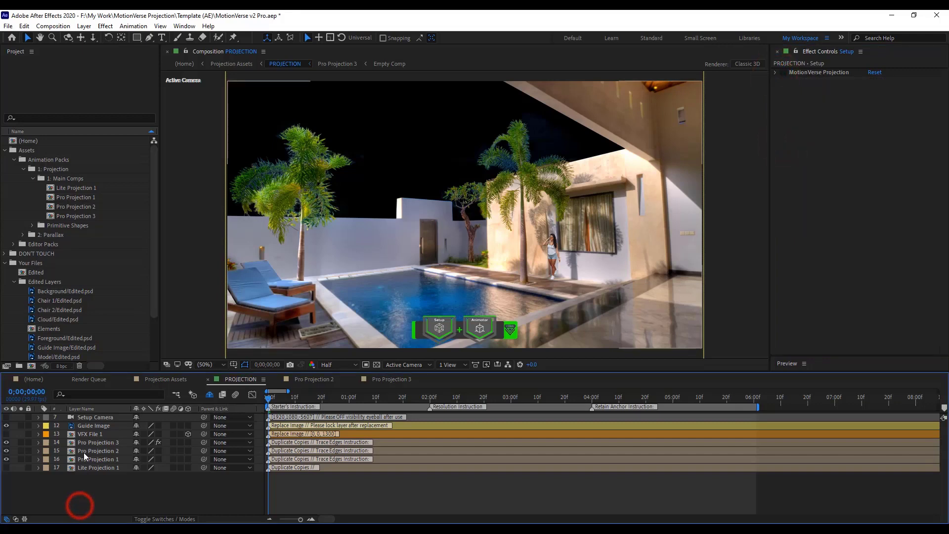
pyautogui.click(93, 443)
pyautogui.click(20, 442)
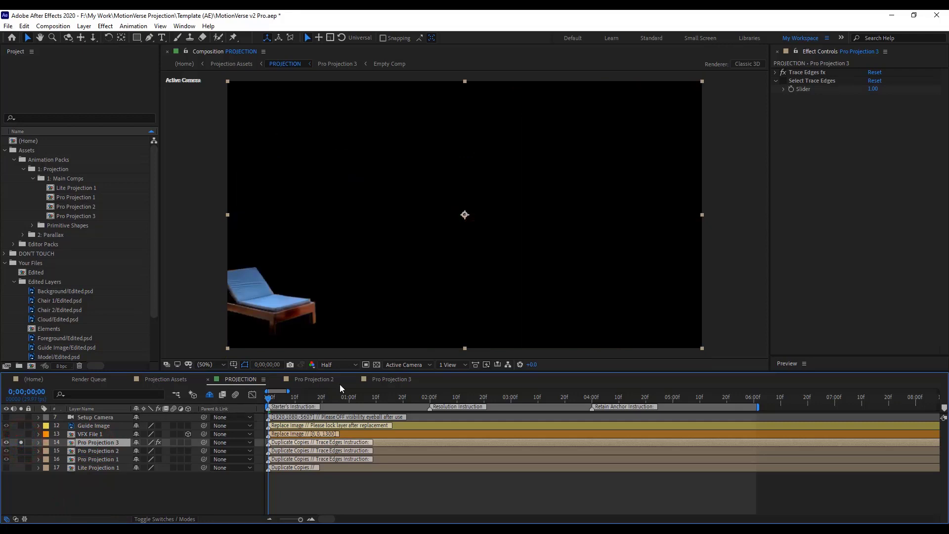
pyautogui.click(376, 365)
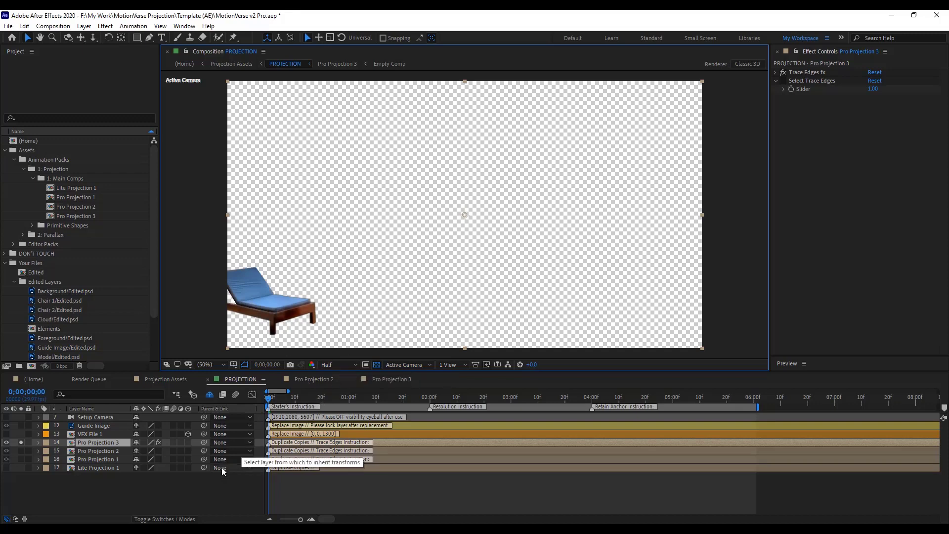
pyautogui.click(20, 442)
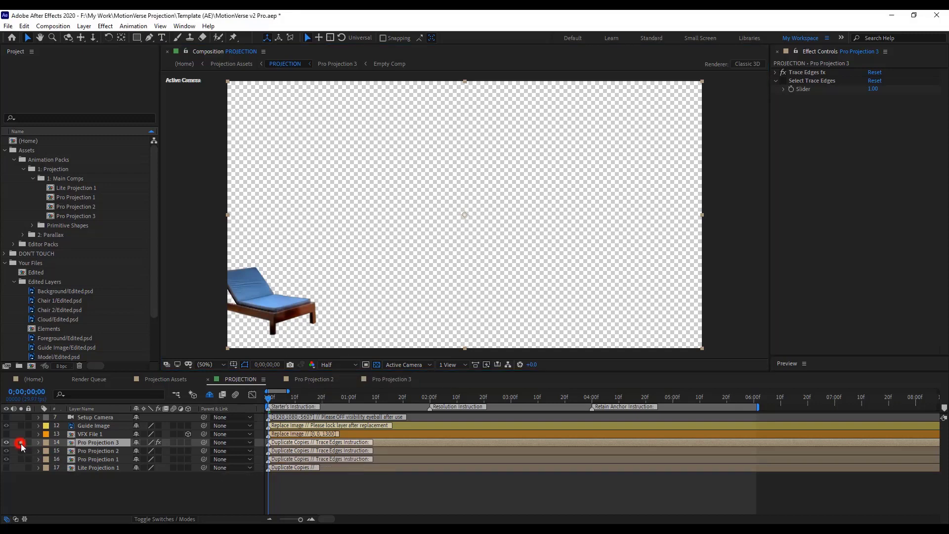
pyautogui.click(158, 443)
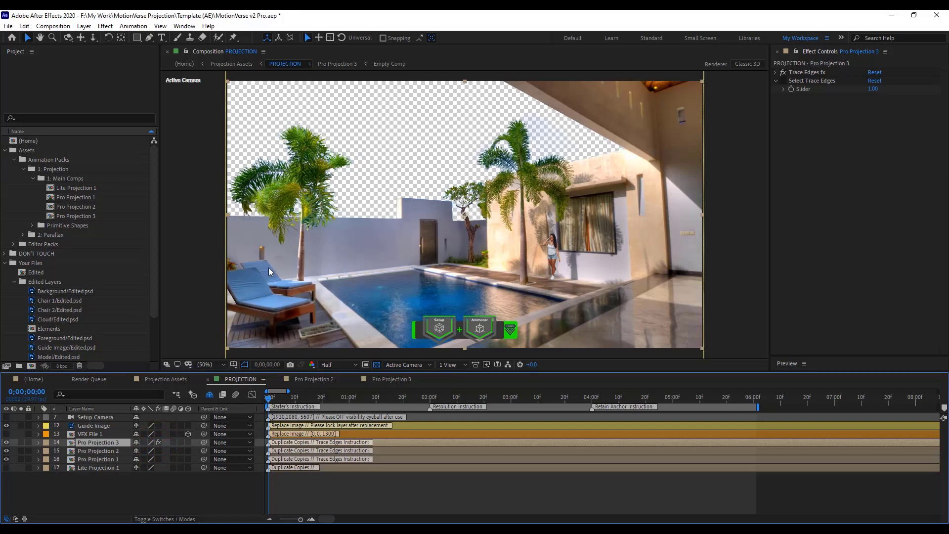
pyautogui.click(376, 365)
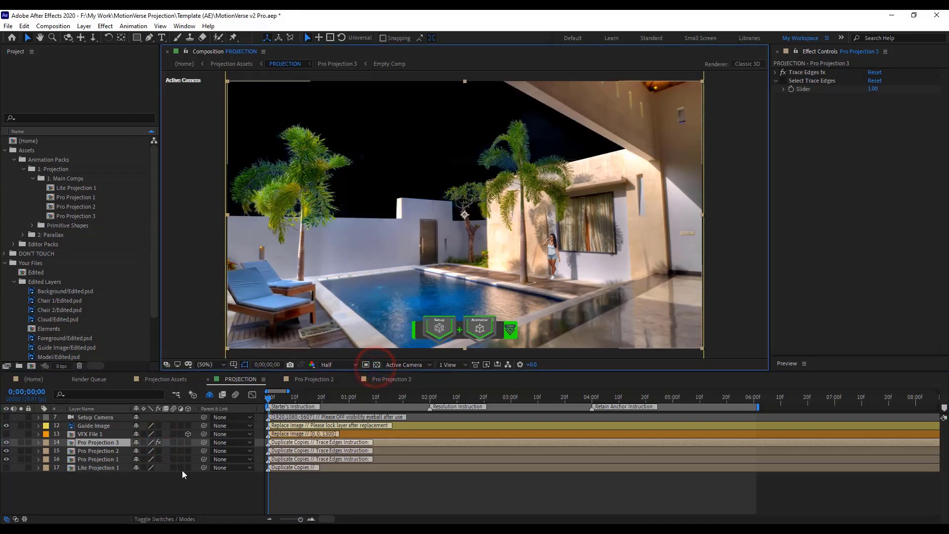
# Duplicate the Pro Projection 3 layer and its composition, and replace the duplicated layer's source with Pro Projection 4
pyautogui.click(121, 440)
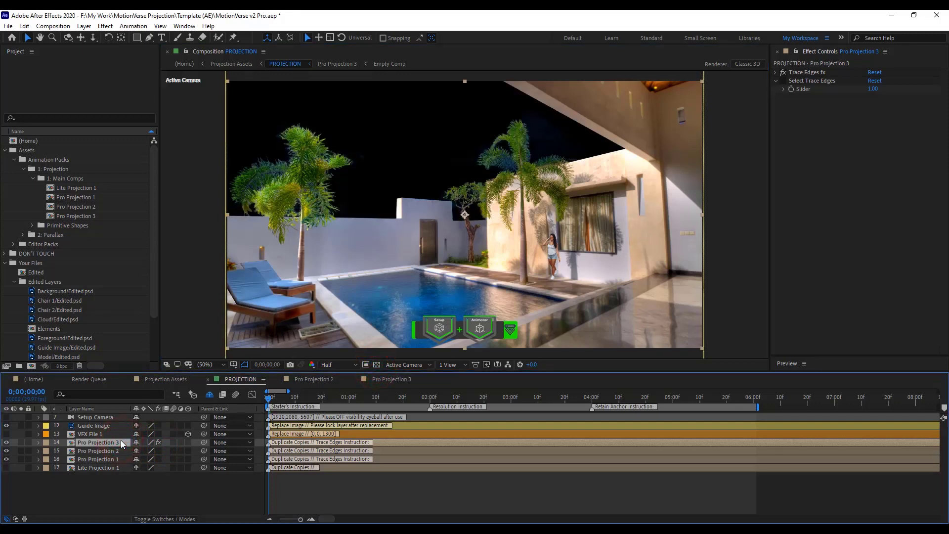
pyautogui.hotkey('ctrl', 'd')
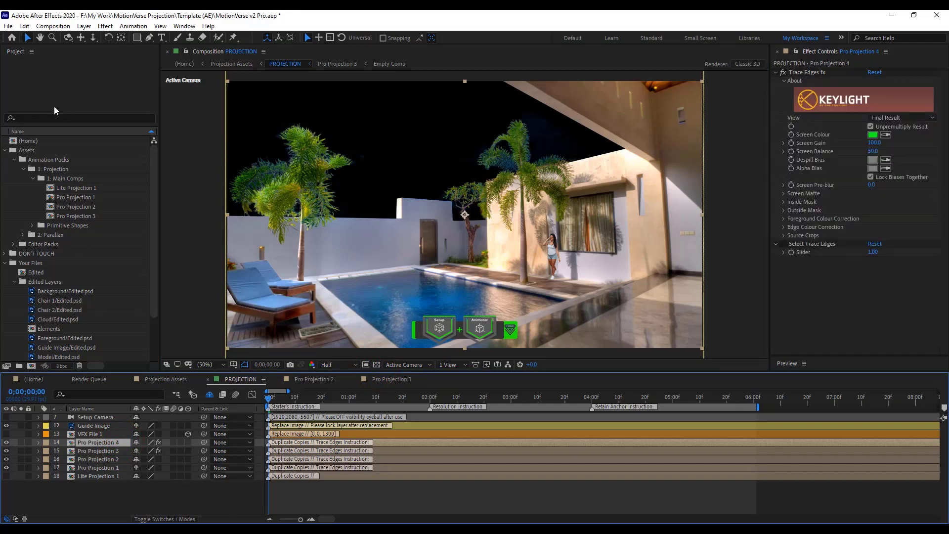
pyautogui.click(93, 216)
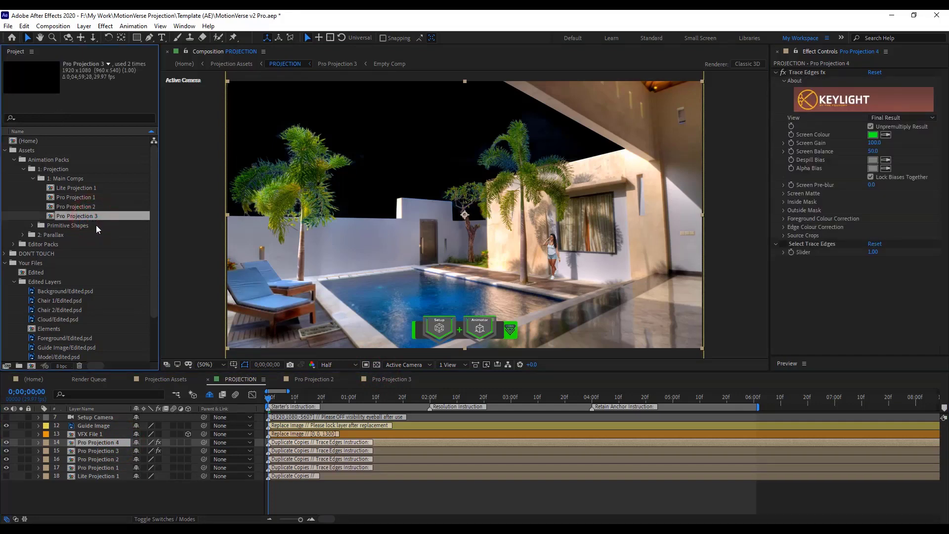
pyautogui.hotkey('ctrl', 'd')
pyautogui.moveTo(98, 225); pyautogui.dragTo(119, 446)
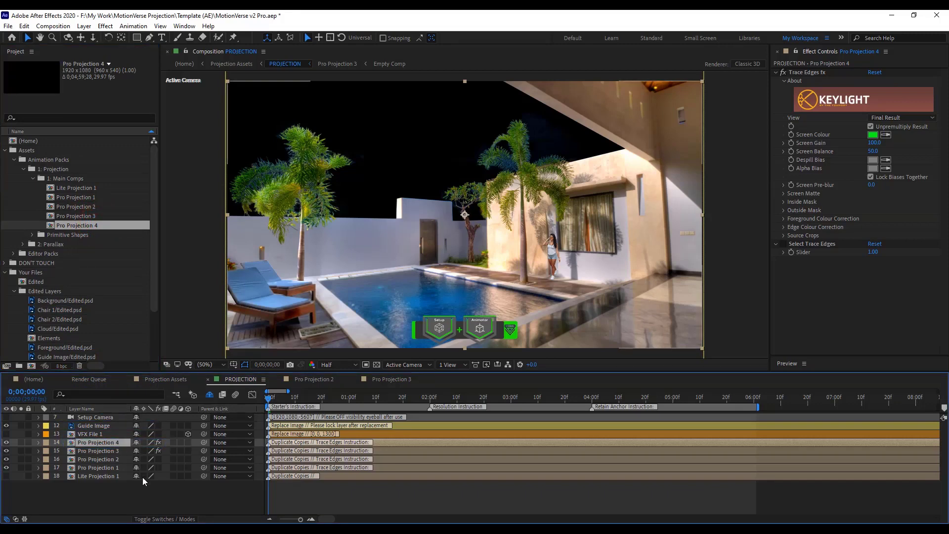
pyautogui.click(138, 494)
# Open the Pro Projection 4 composition, make the Obj - Name 1 palm tree visible and solo it
pyautogui.click(111, 444)
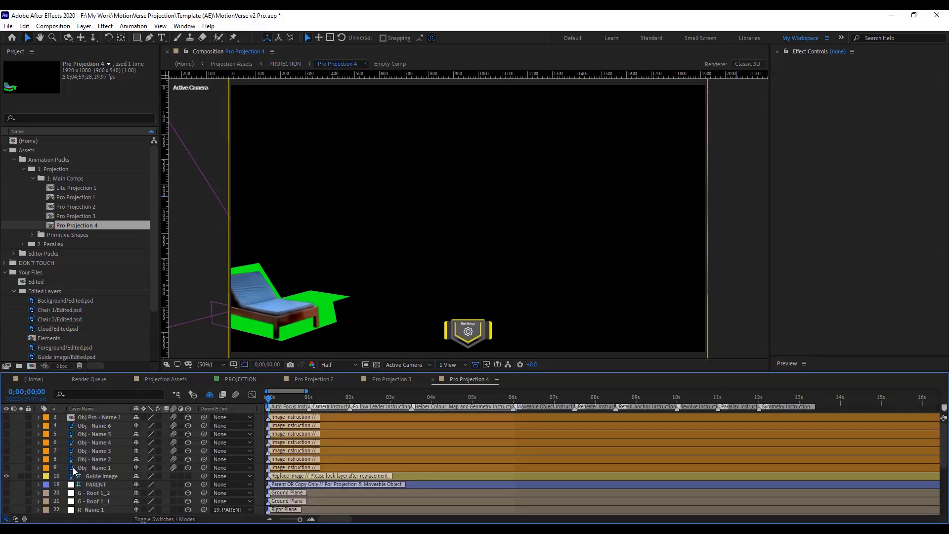
pyautogui.click(94, 469)
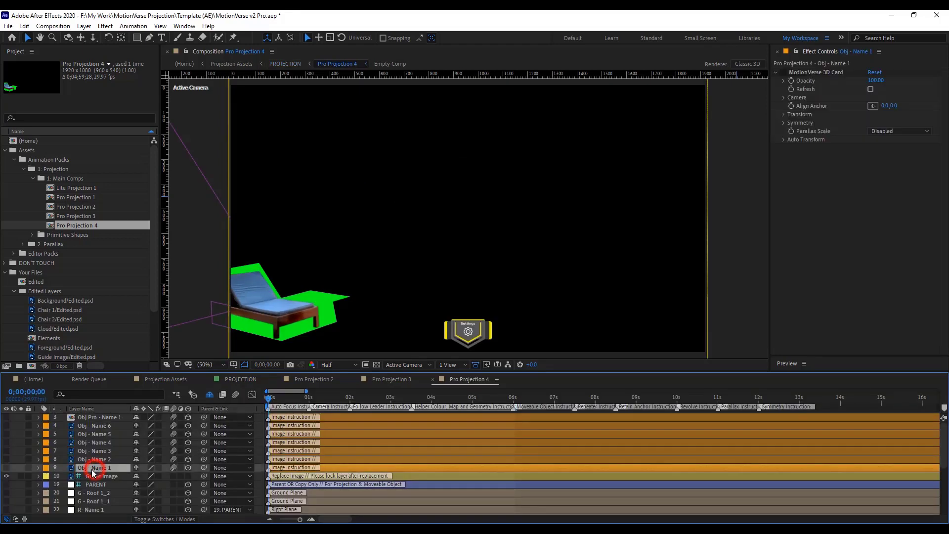
pyautogui.click(6, 467)
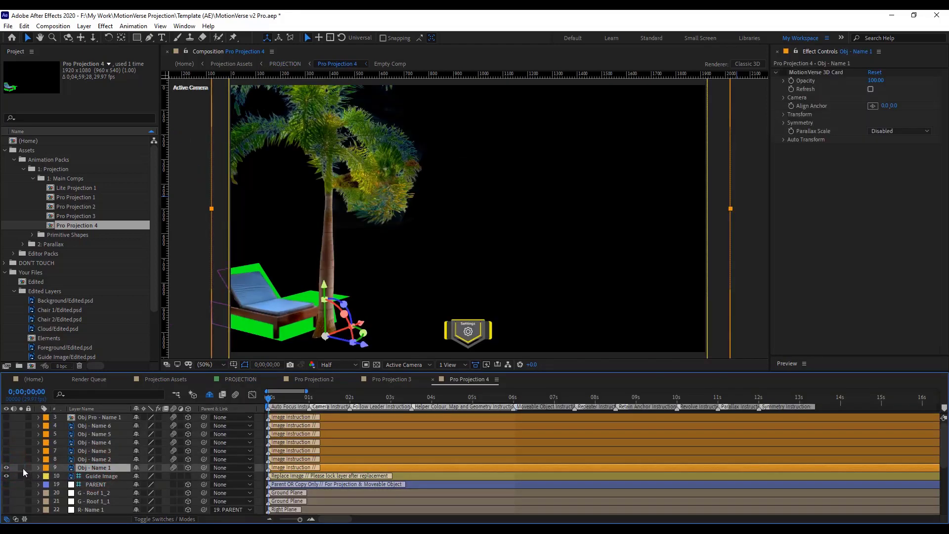
pyautogui.click(20, 467)
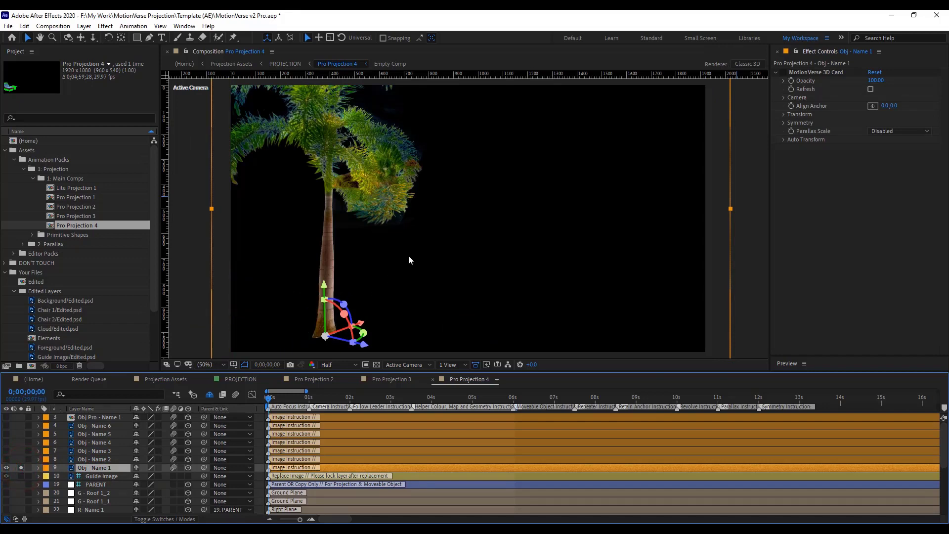
# Return to the PROJECTION composition and disable the Trace Edges effects on the Pro Projection 4 layer
pyautogui.click(219, 381)
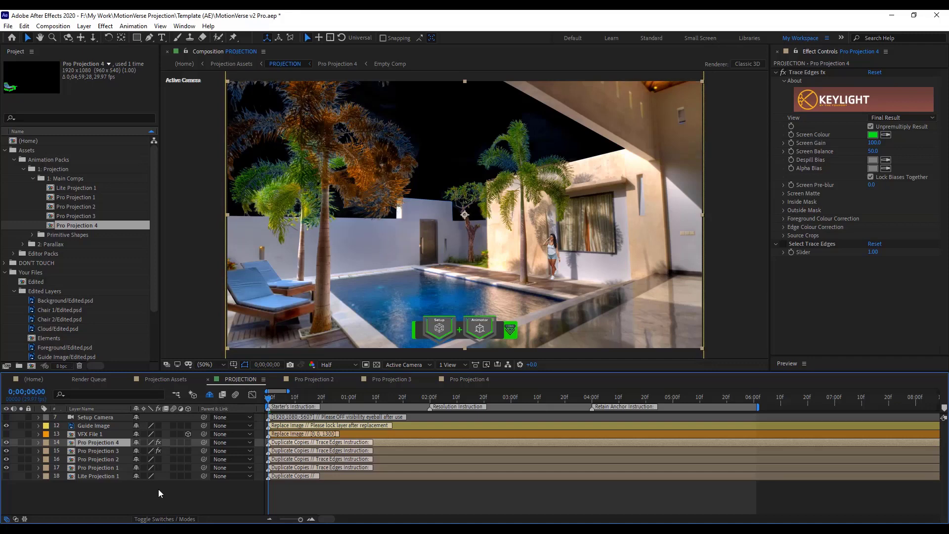
pyautogui.click(159, 443)
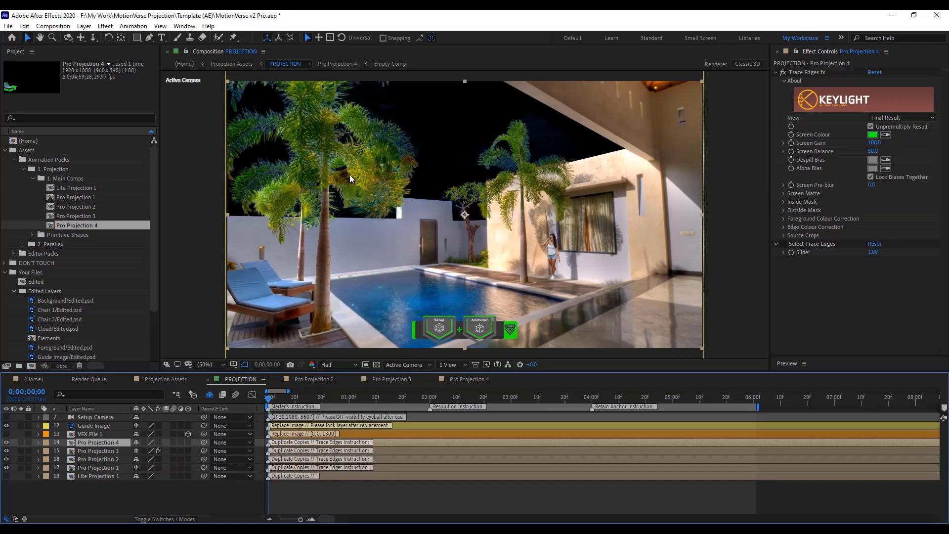
pyautogui.click(138, 500)
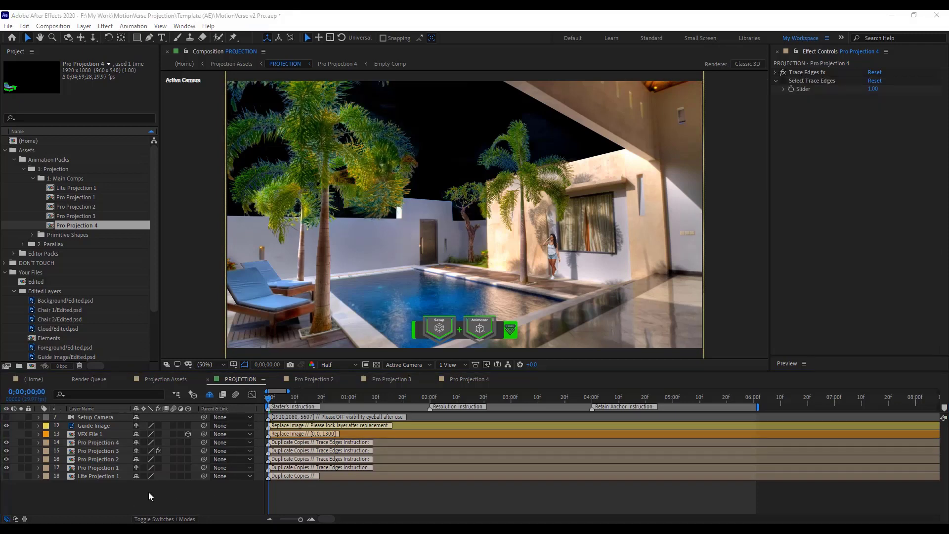
# Make the VFX File 1 layer visible and replace its source with Cloud/Edited.psd
pyautogui.click(83, 436)
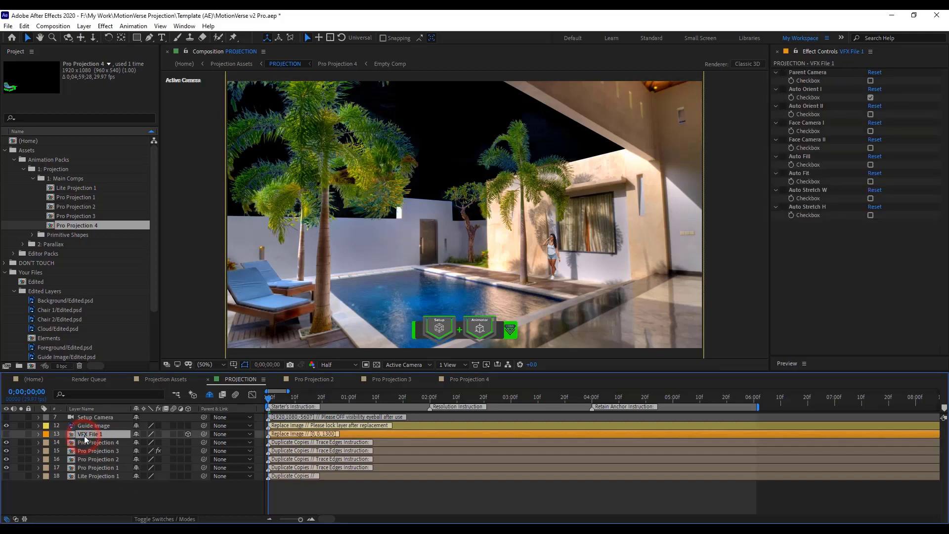
pyautogui.click(7, 434)
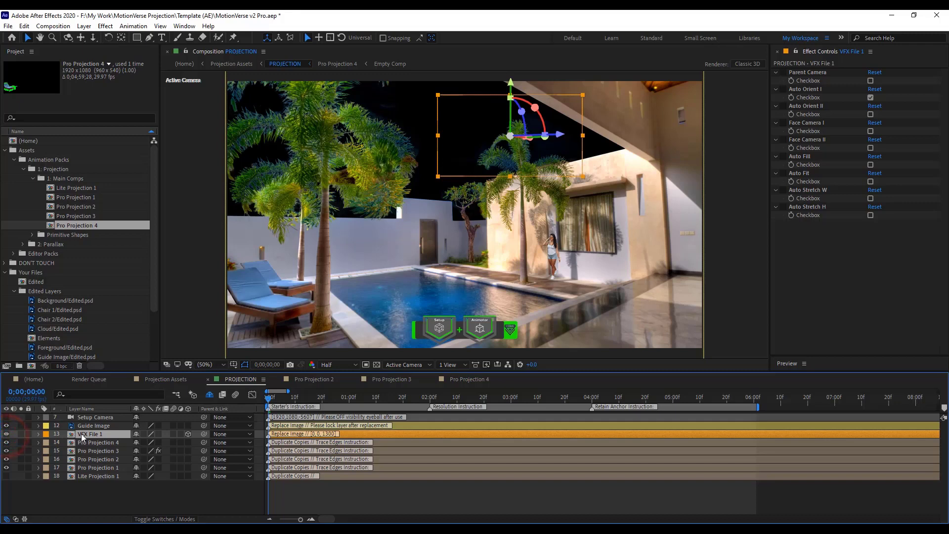
pyautogui.scroll(-3, 58, 310)
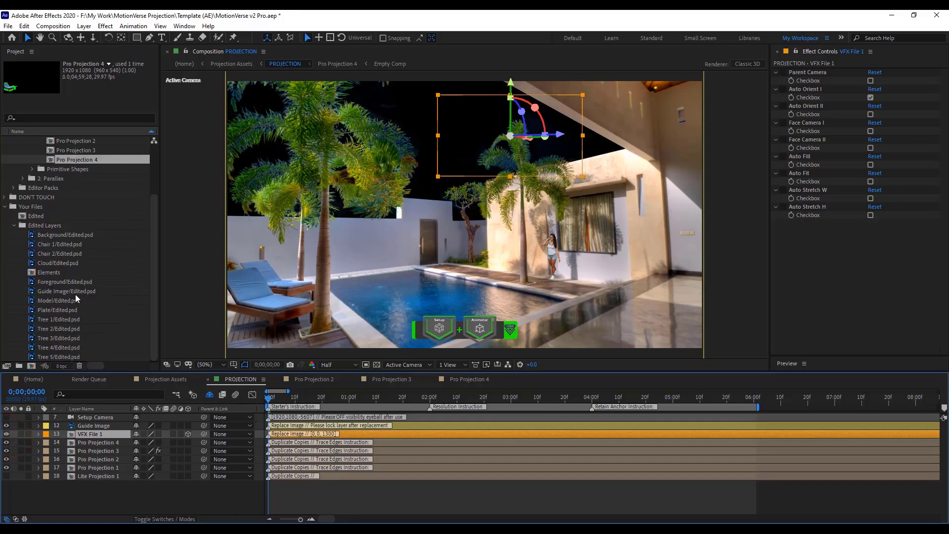
pyautogui.click(47, 266)
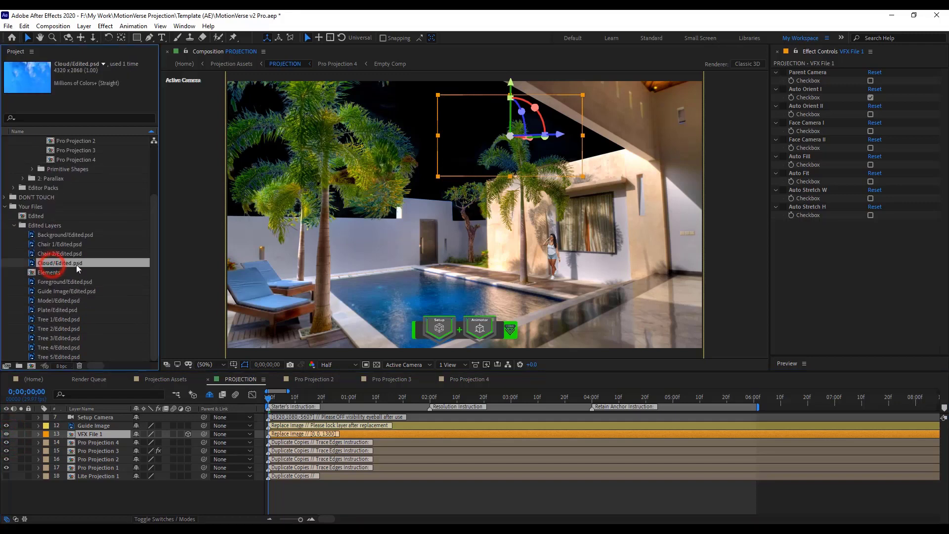
pyautogui.moveTo(77, 265); pyautogui.dragTo(111, 434)
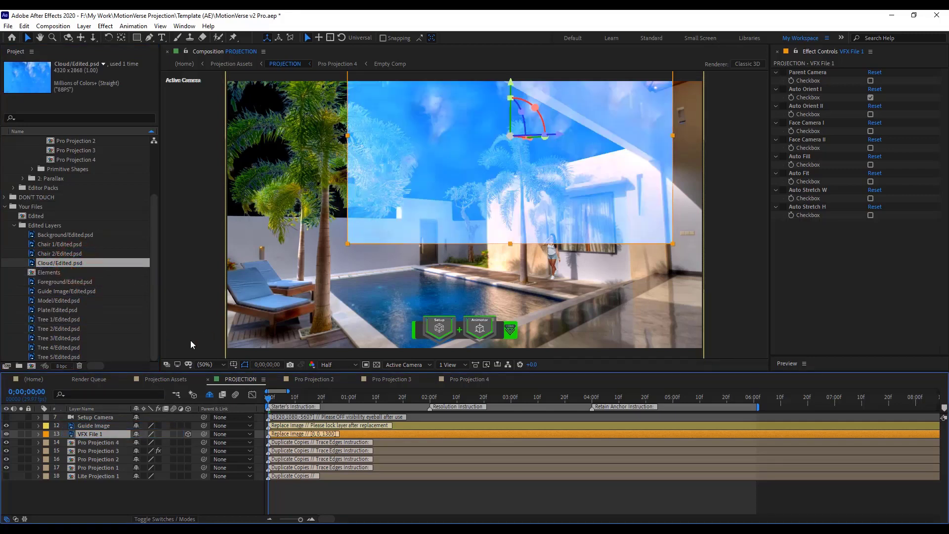
# Set the VFX File 1 layer's blending mode to Normal and place it directly below Pro Projection 1
pyautogui.click(145, 519)
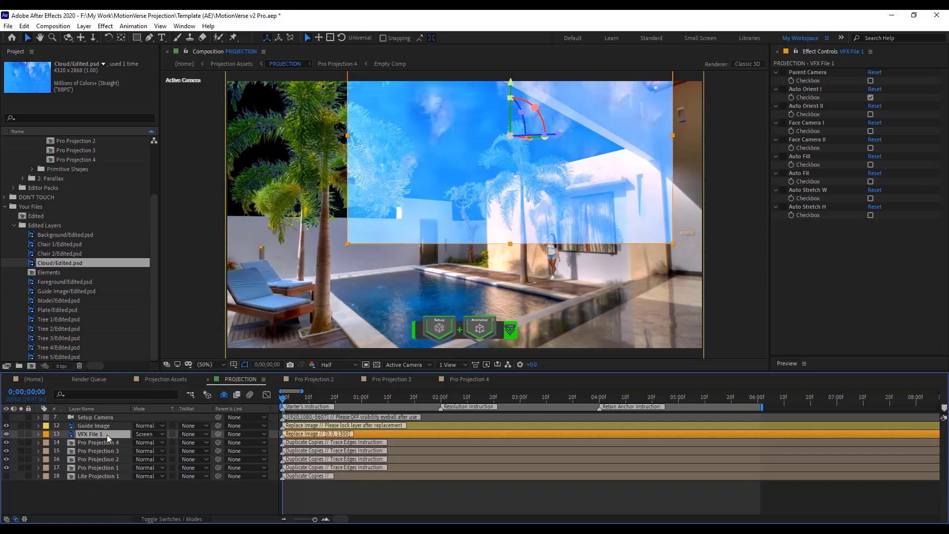
pyautogui.click(144, 434)
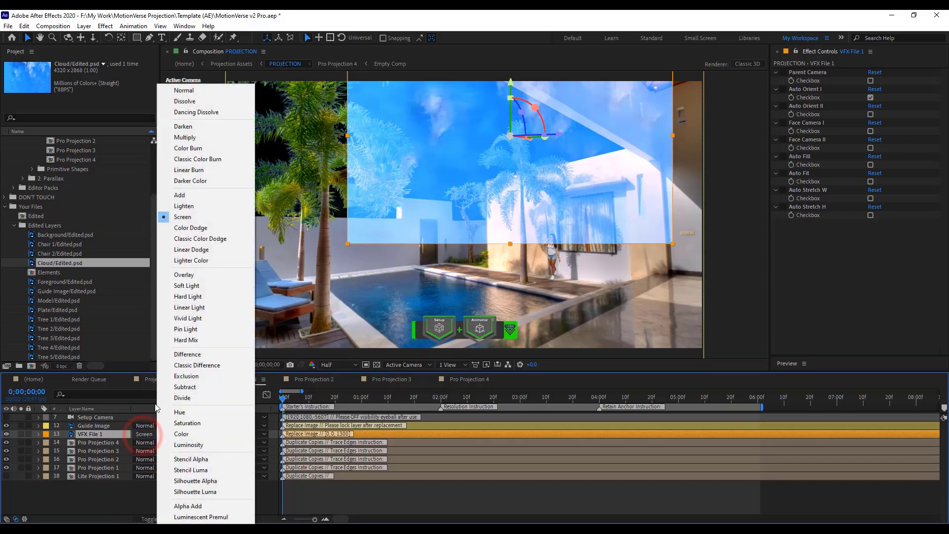
pyautogui.click(203, 217)
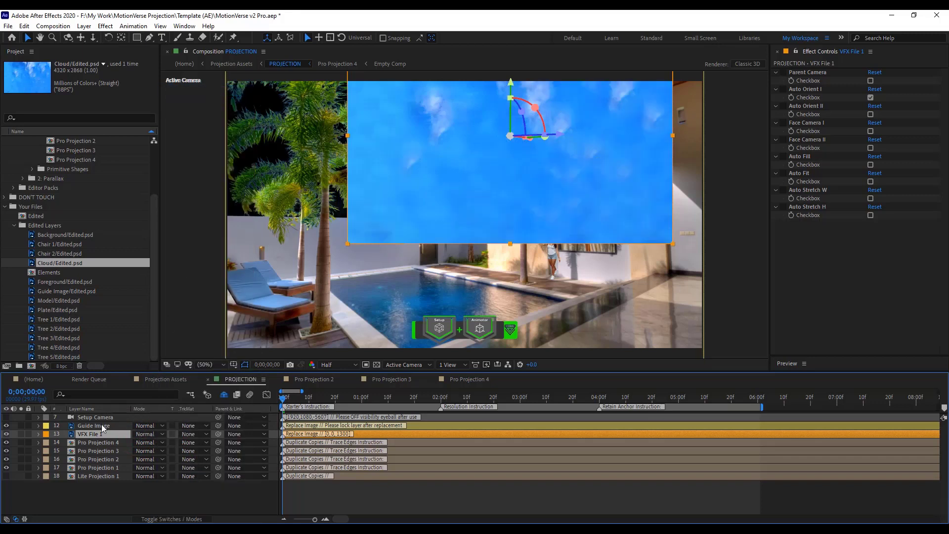
pyautogui.moveTo(99, 432); pyautogui.dragTo(111, 475)
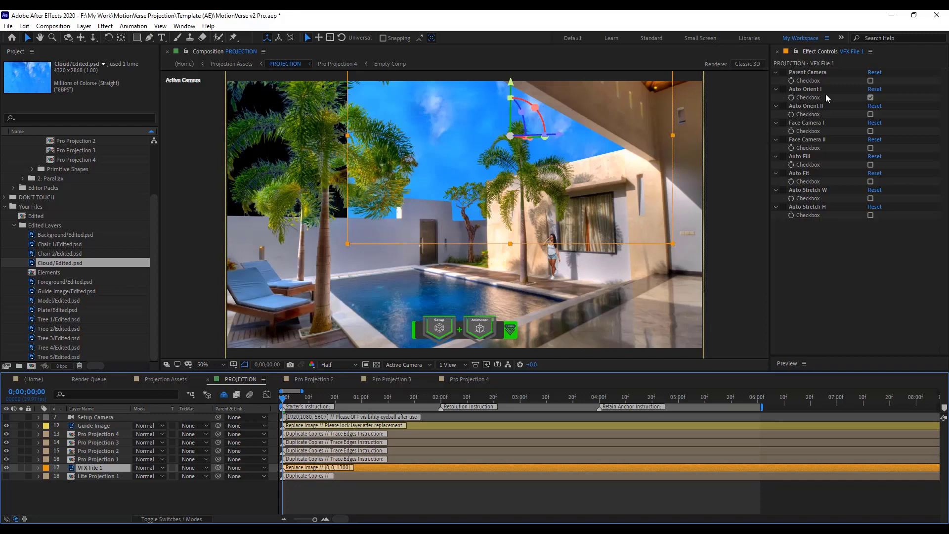
# Disable Auto Orient I and enable Auto Orient II on the VFX File 1 cloud layer
pyautogui.click(871, 98)
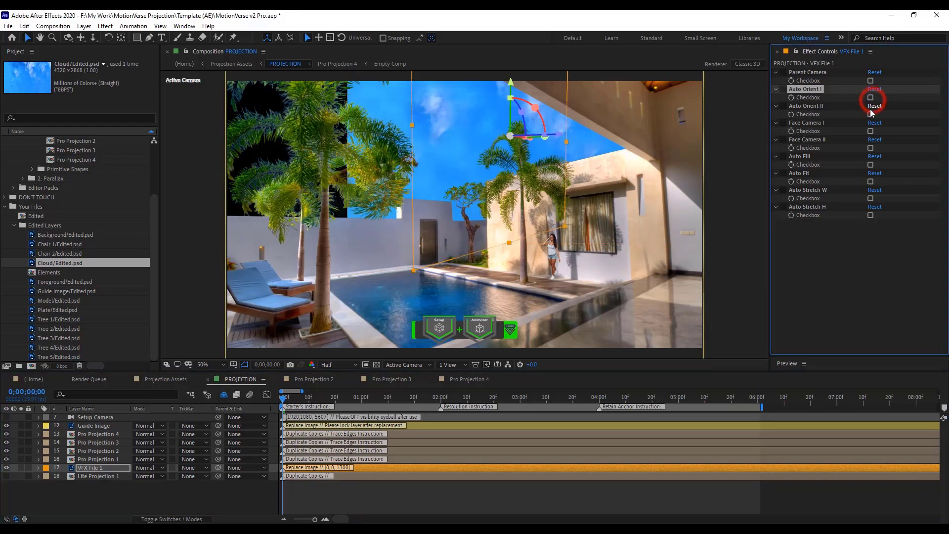
pyautogui.click(871, 114)
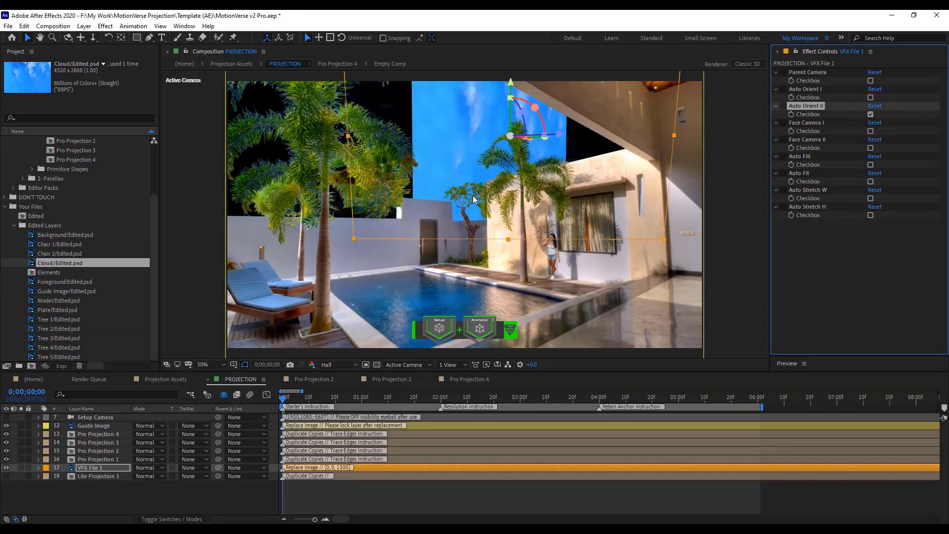
pyautogui.press(',')
pyautogui.press('.')
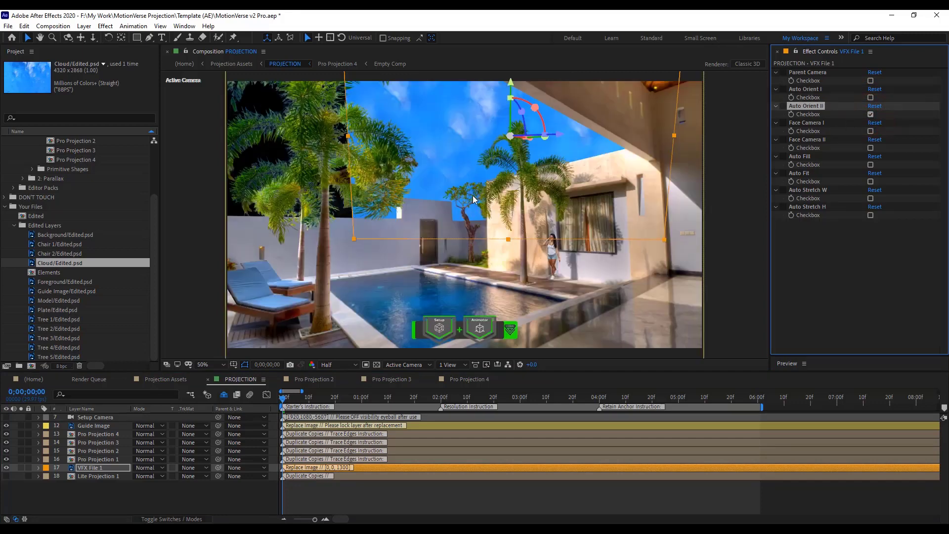
pyautogui.press(',')
pyautogui.press('.')
pyautogui.click(197, 364)
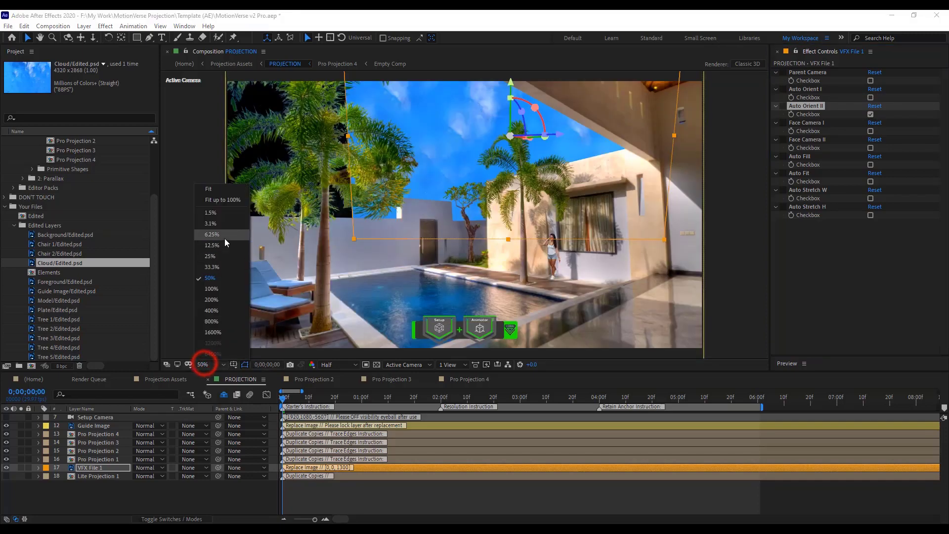
pyautogui.click(236, 204)
# Scale the VFX File 1 layer to 162% and set its X position to -781
pyautogui.click(111, 467)
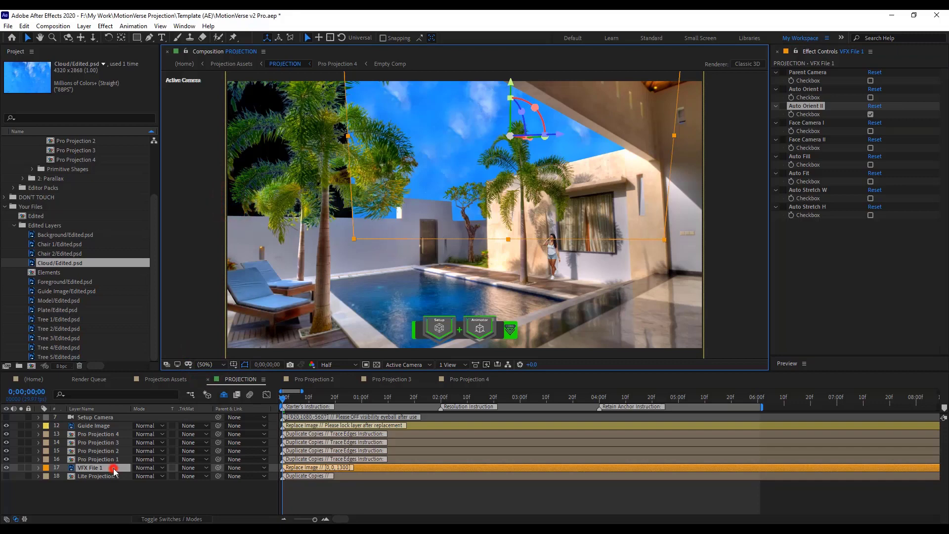
pyautogui.press('s')
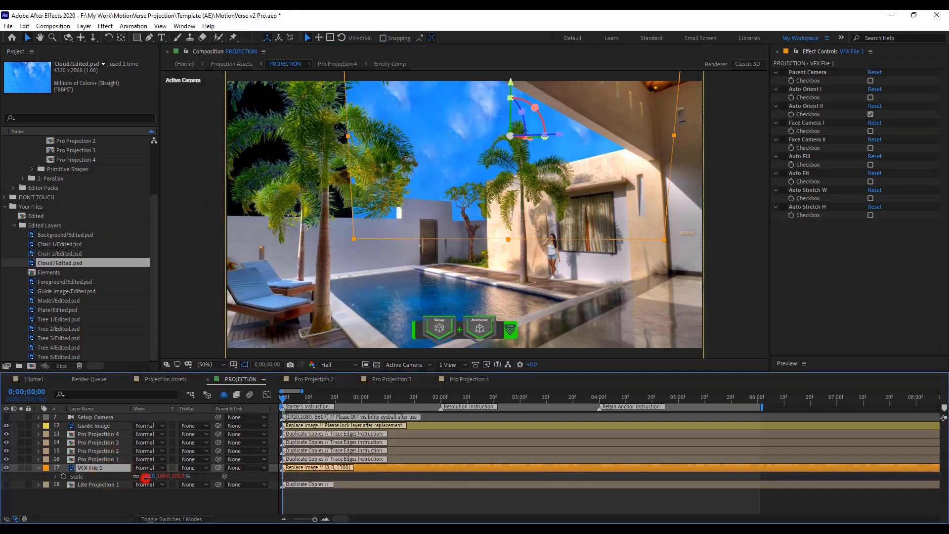
pyautogui.moveTo(147, 476); pyautogui.dragTo(173, 475)
pyautogui.hotkey('shift', 'p')
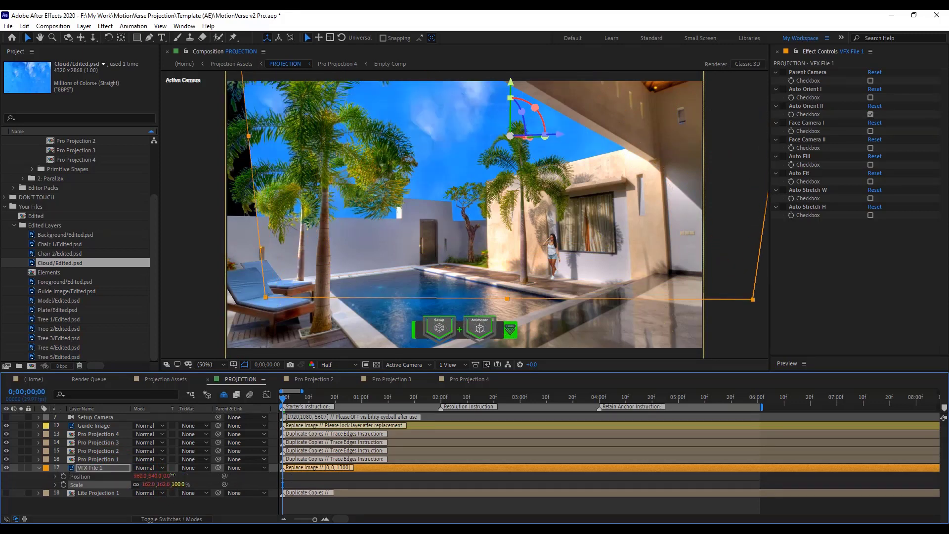
pyautogui.moveTo(143, 476); pyautogui.dragTo(102, 480)
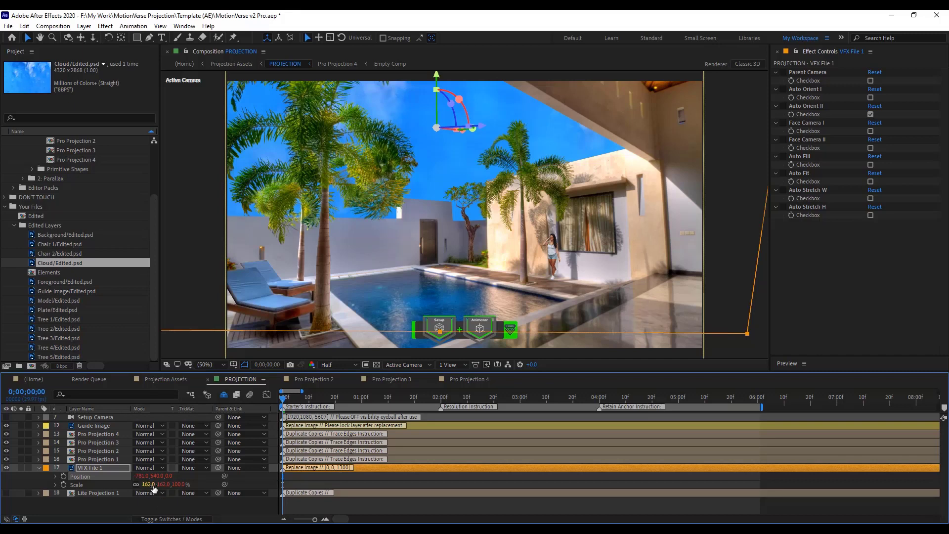
# Set the VFX File 1 layer's Y position to 1570
pyautogui.press(',')
pyautogui.press(',')
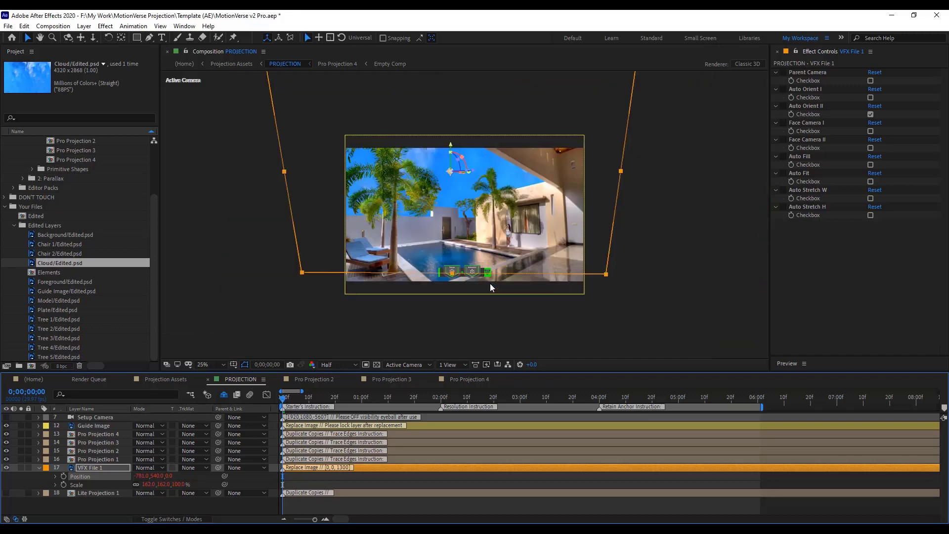
pyautogui.press(',')
pyautogui.press('.')
pyautogui.click(156, 476)
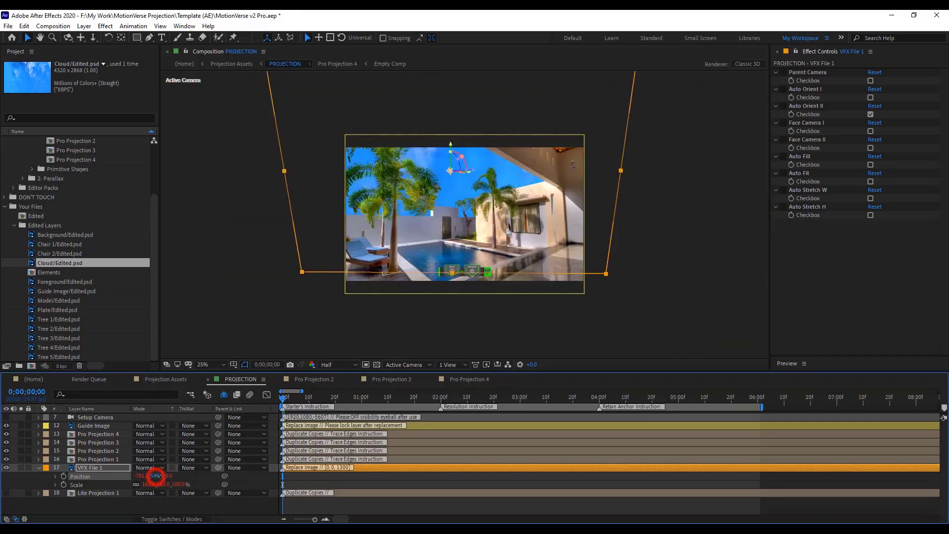
pyautogui.moveTo(156, 476); pyautogui.dragTo(191, 473)
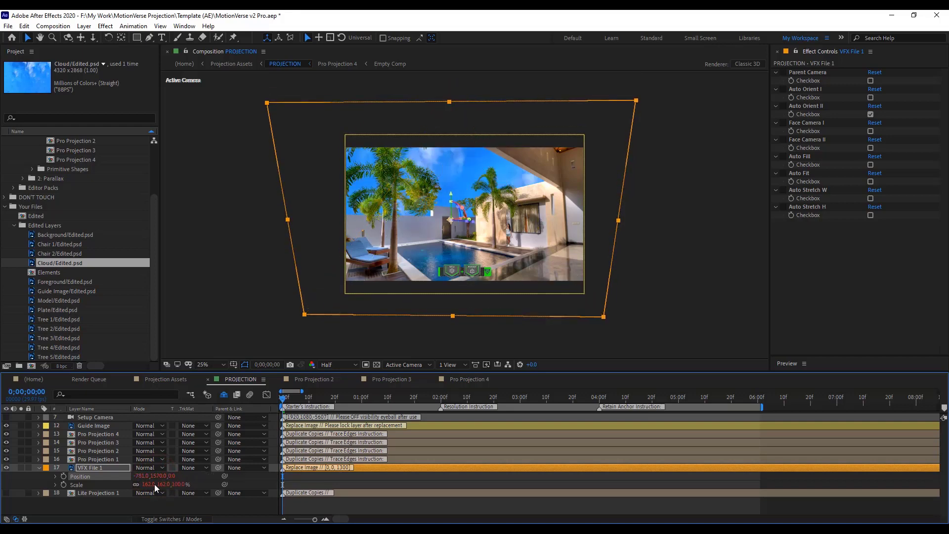
# Check the cloud's coverage through the camera move and reduce the VFX File 1 layer's scale to 156%
pyautogui.moveTo(303, 397); pyautogui.dragTo(612, 402)
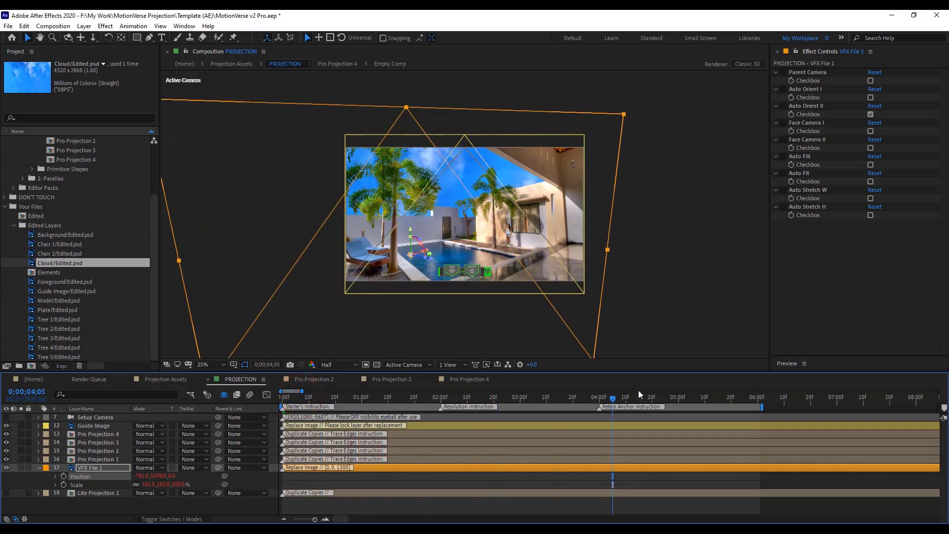
pyautogui.moveTo(660, 395); pyautogui.dragTo(247, 404)
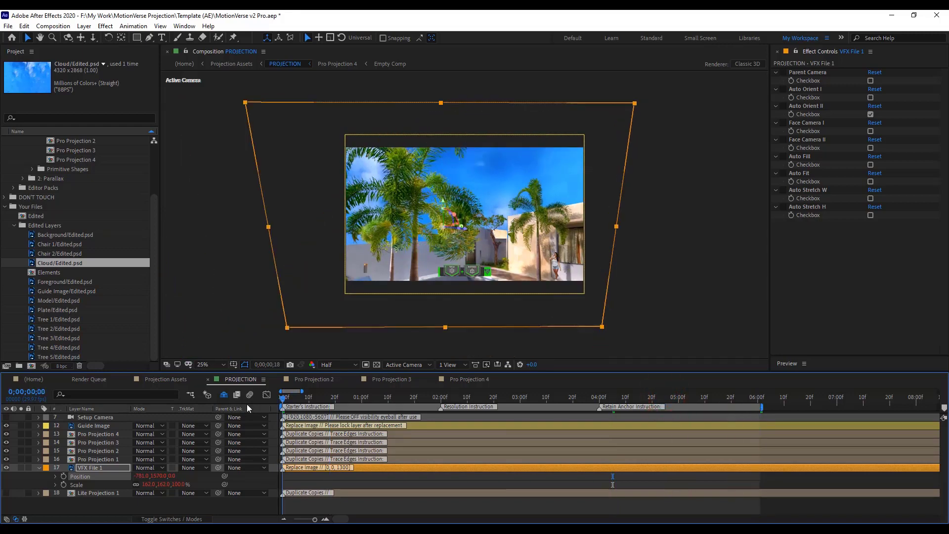
pyautogui.click(207, 364)
pyautogui.click(210, 204)
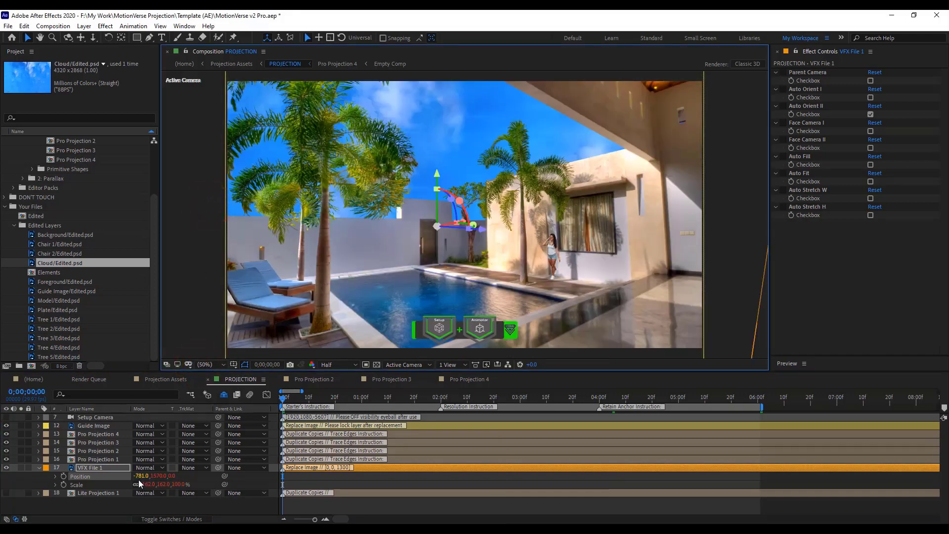
pyautogui.moveTo(149, 485); pyautogui.dragTo(146, 485)
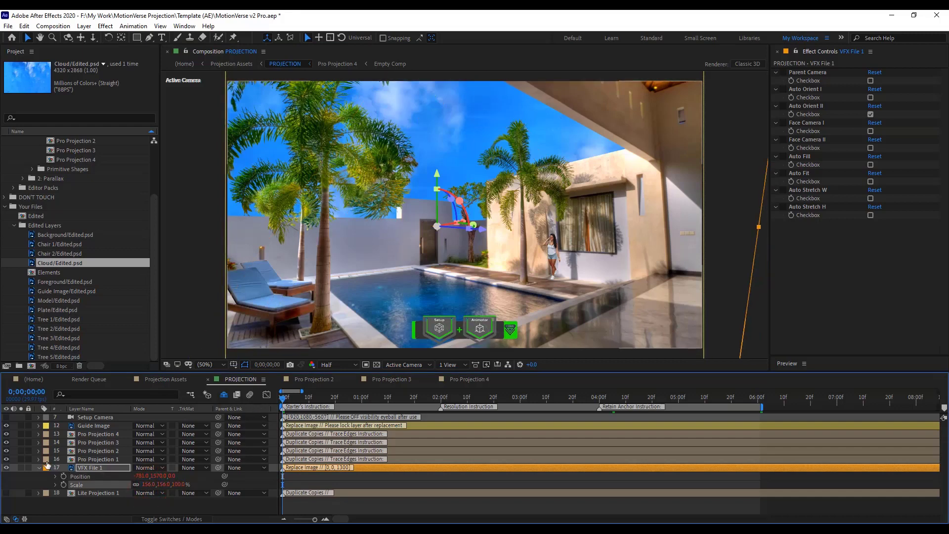
pyautogui.click(38, 468)
pyautogui.click(136, 508)
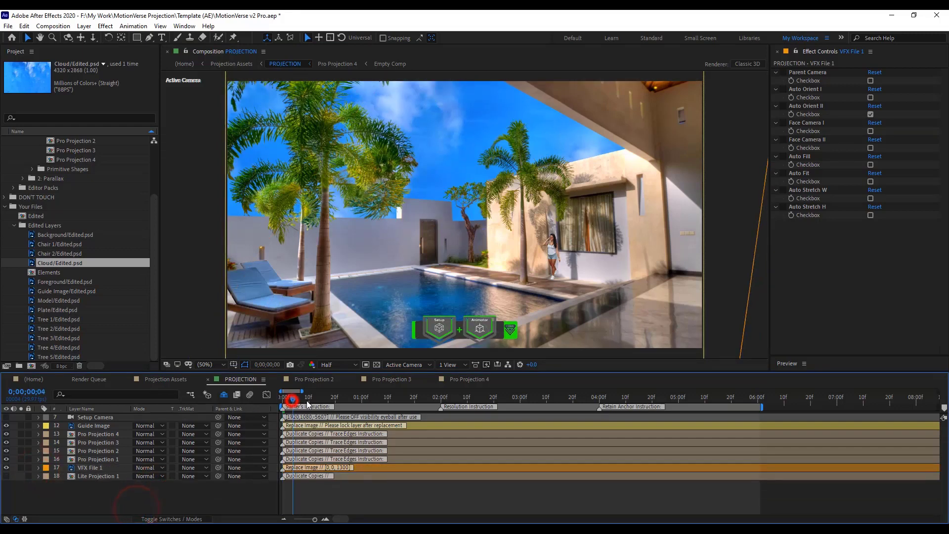
# Preview the PROJECTION camera move with the cloud sky behind the scene
pyautogui.moveTo(290, 401); pyautogui.dragTo(332, 405)
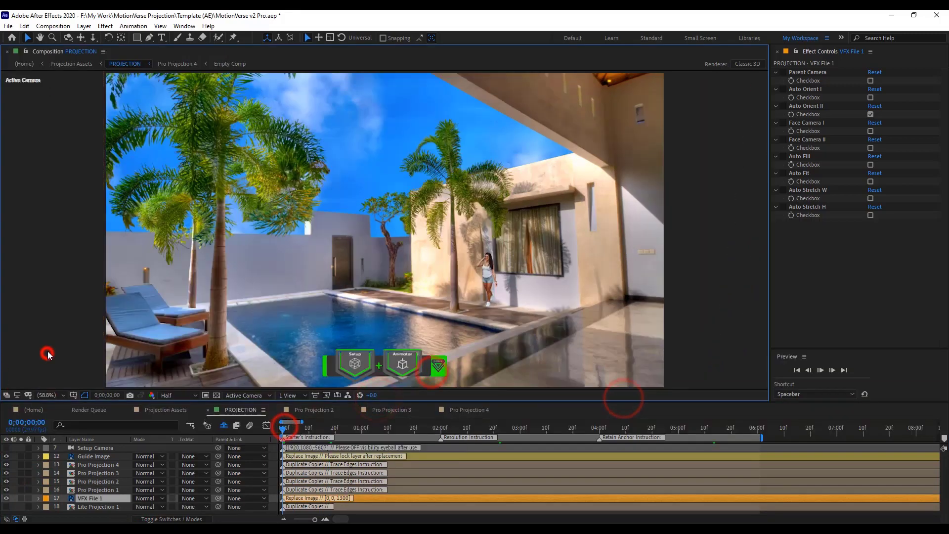
pyautogui.click(48, 352)
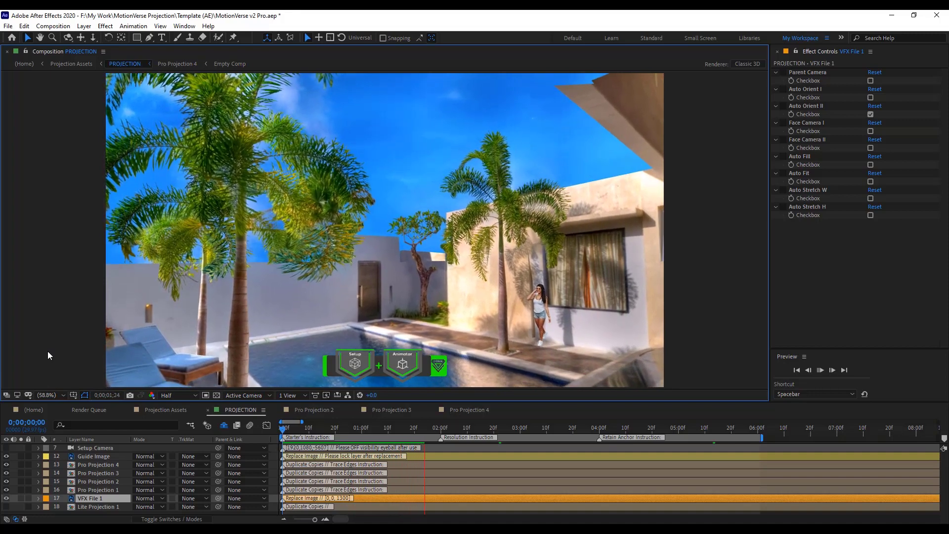
pyautogui.press('space')
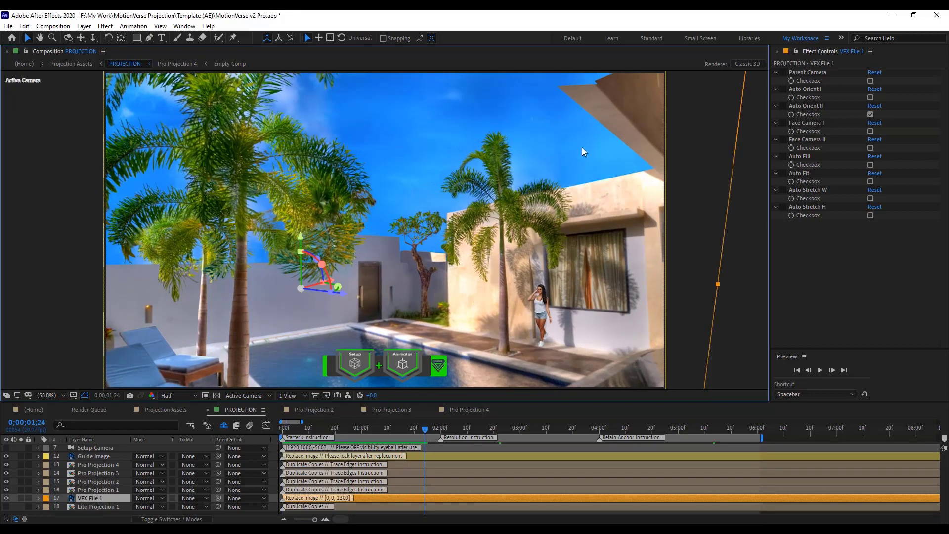
# Set the Animator's Tripod Tilt end value to -300 in the Camera Motion settings
pyautogui.click(14, 470)
pyautogui.click(401, 369)
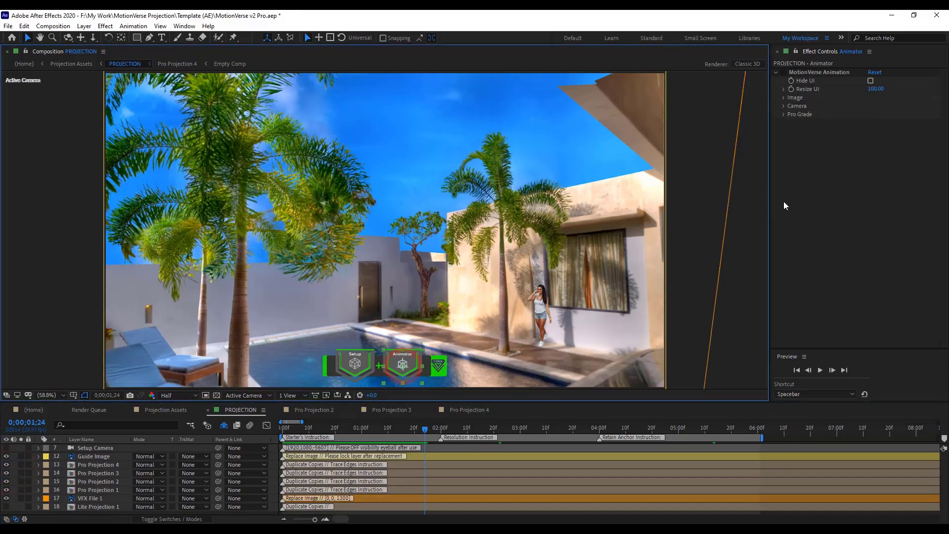
pyautogui.click(784, 106)
pyautogui.click(793, 122)
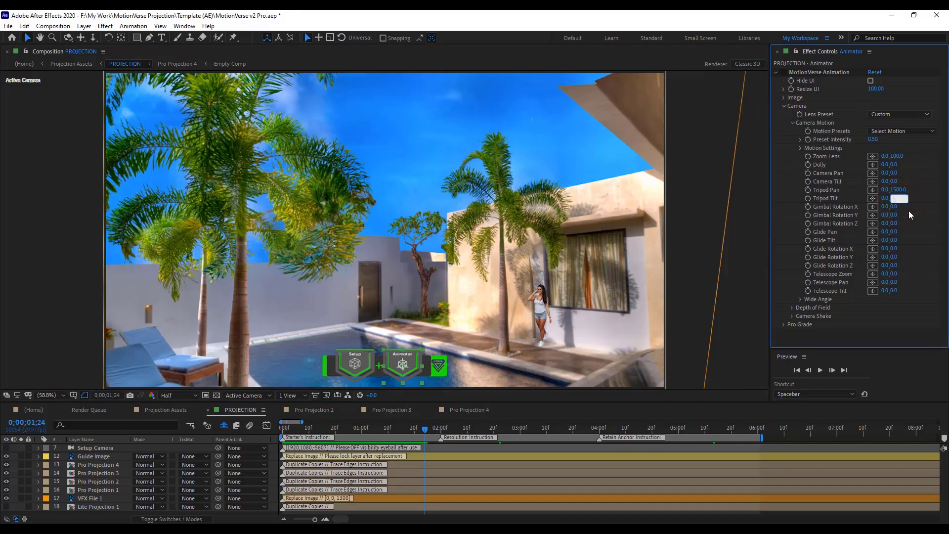
pyautogui.click(866, 325)
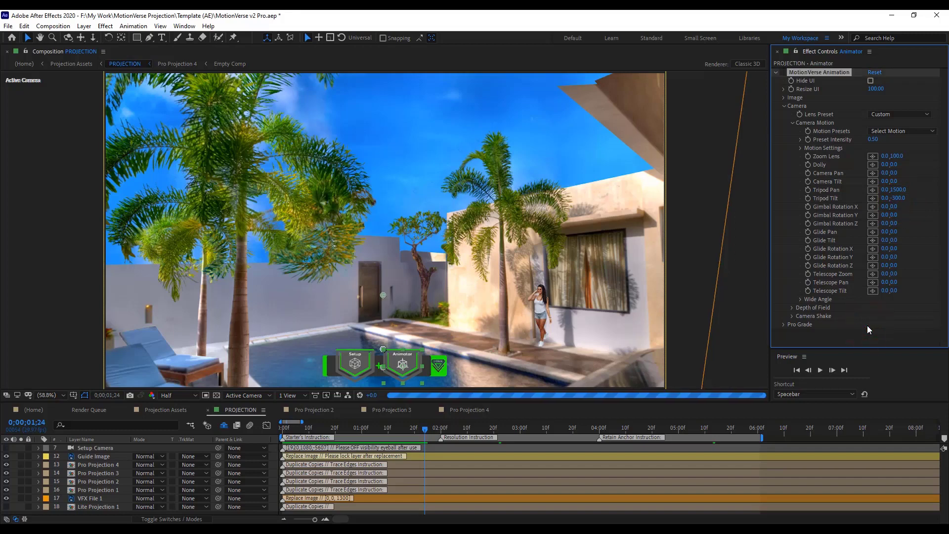
# Return to the first frame and play back the PROJECTION animation to check the camera motion
pyautogui.click(243, 424)
pyautogui.moveTo(289, 429); pyautogui.dragTo(280, 430)
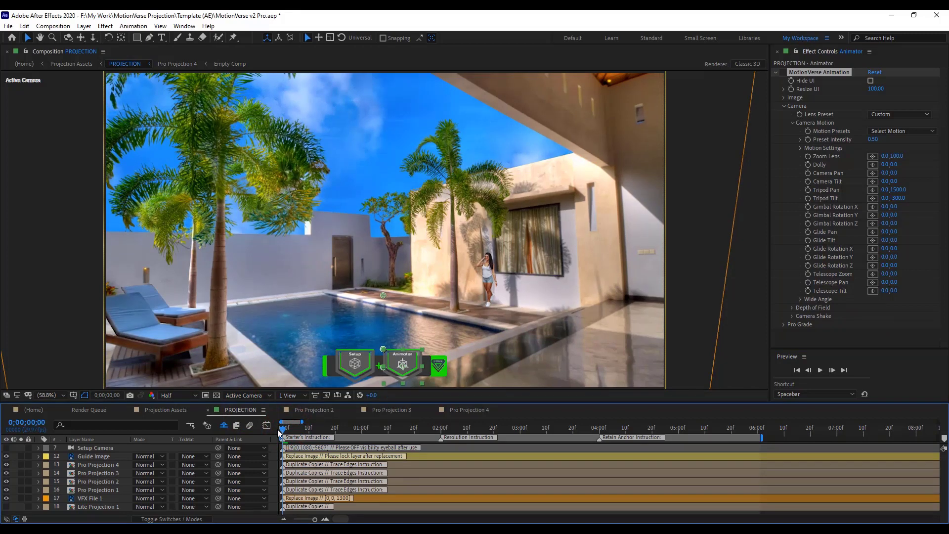
pyautogui.press('space')
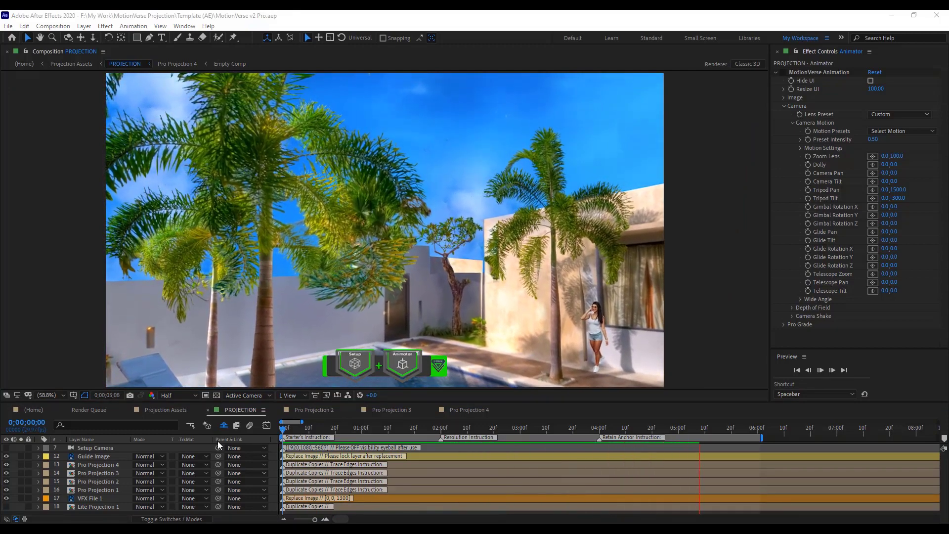
pyautogui.press('space')
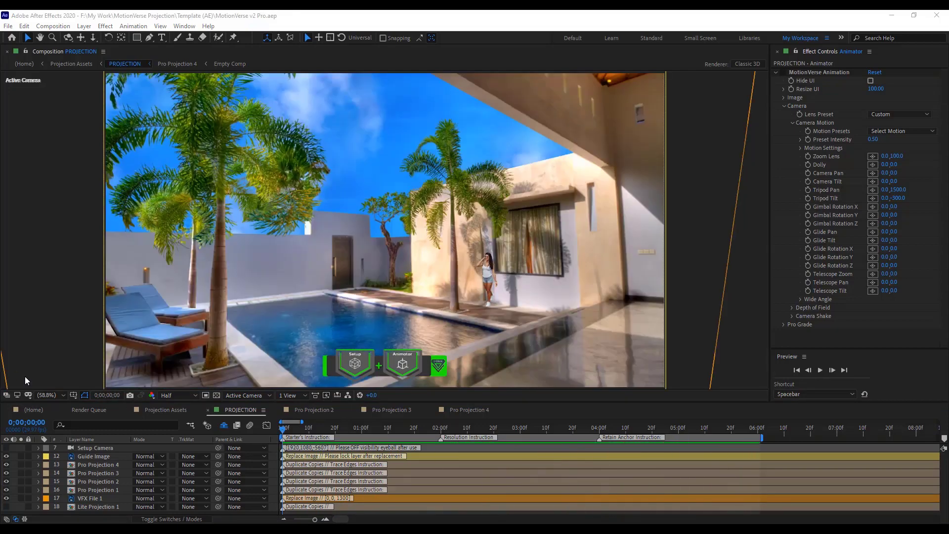
pyautogui.click(24, 376)
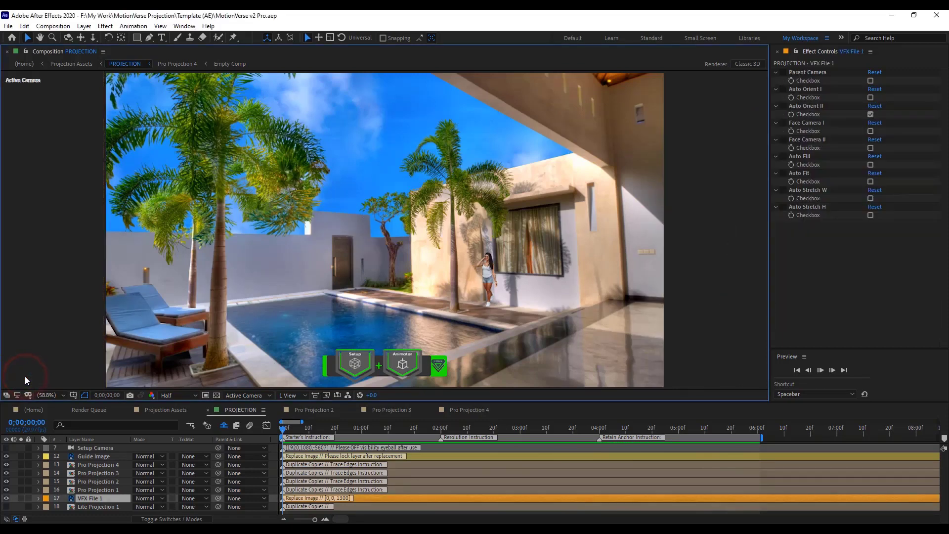
pyautogui.press('space')
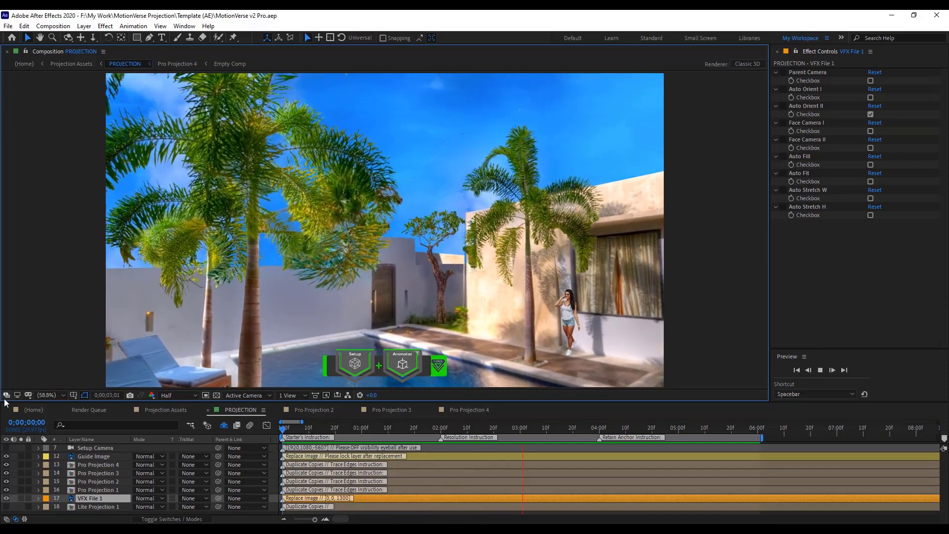
pyautogui.press('space')
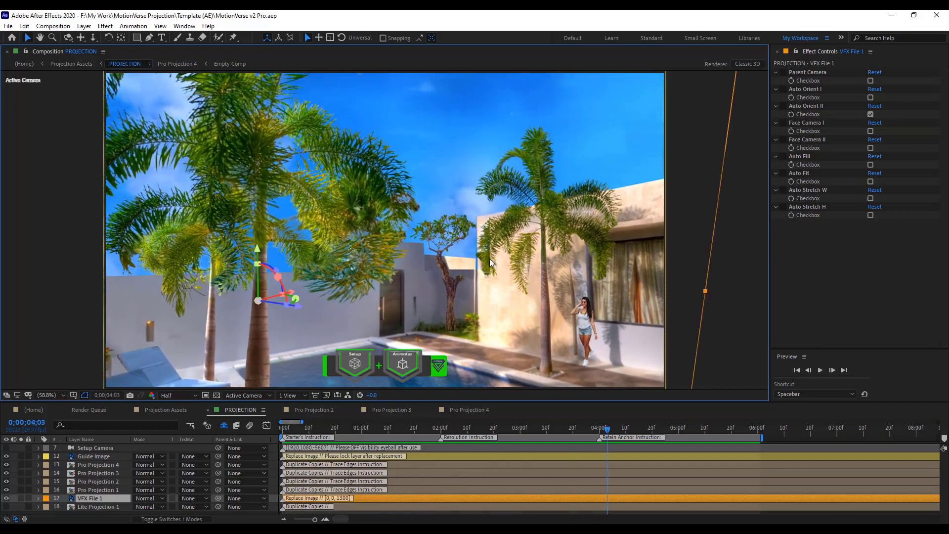
# Move to 0;00;05;22 and hide the Pro Projection 2, 3 and 4 layers
pyautogui.click(735, 428)
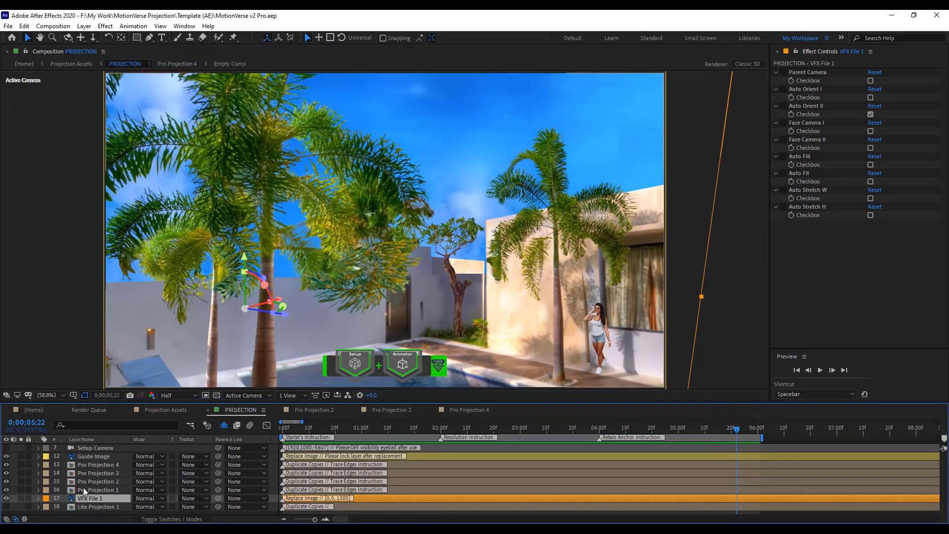
pyautogui.click(87, 490)
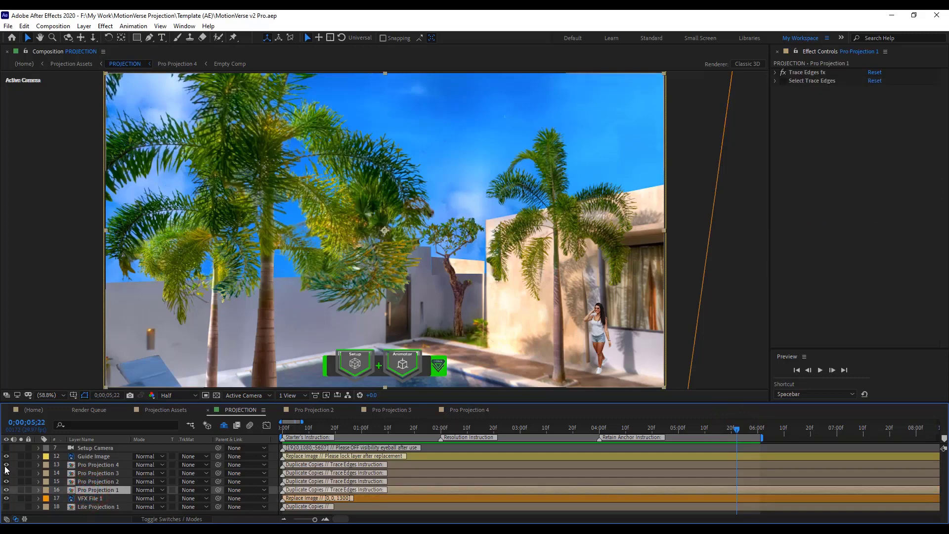
pyautogui.moveTo(7, 464); pyautogui.dragTo(7, 481)
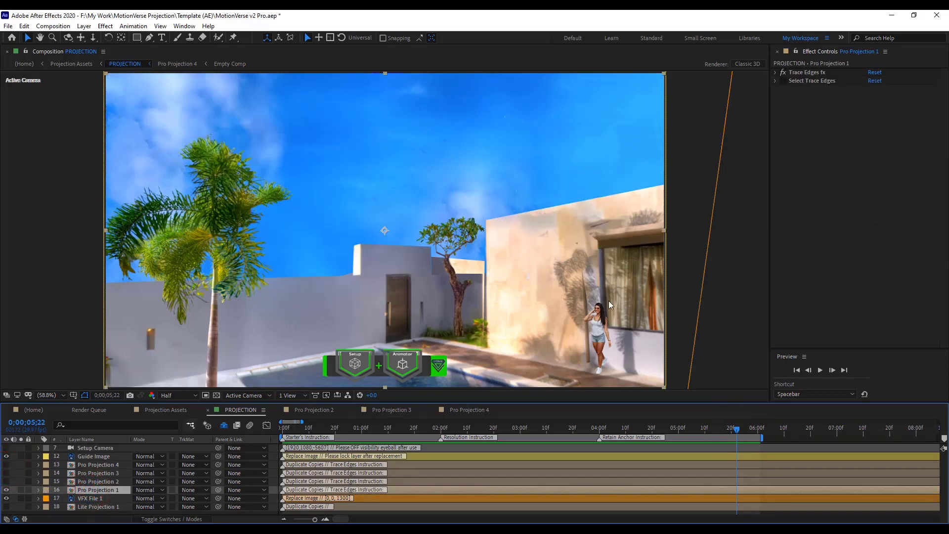
# Open the Pro Projection 1 composition and select the R- Name 1 layer that forms the right-hand wall
pyautogui.click(117, 488)
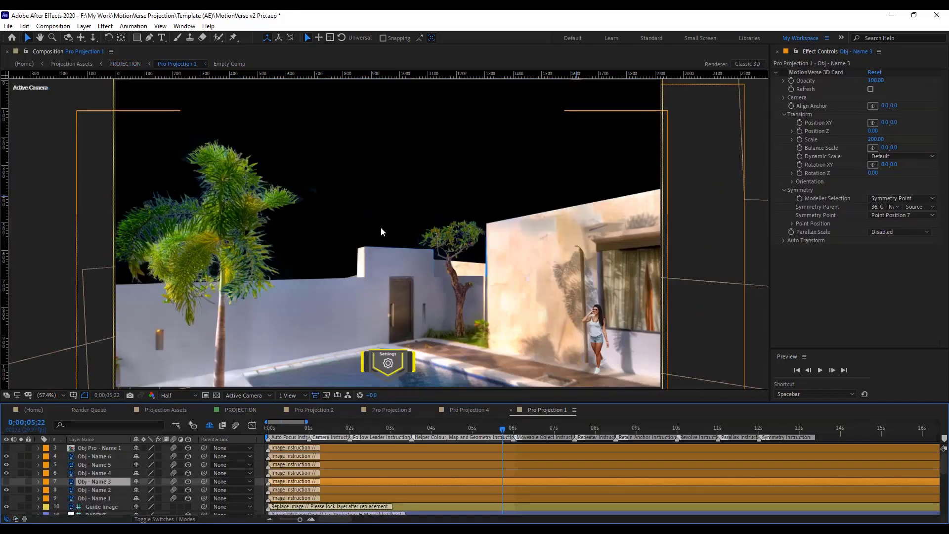
pyautogui.scroll(2, 488, 314)
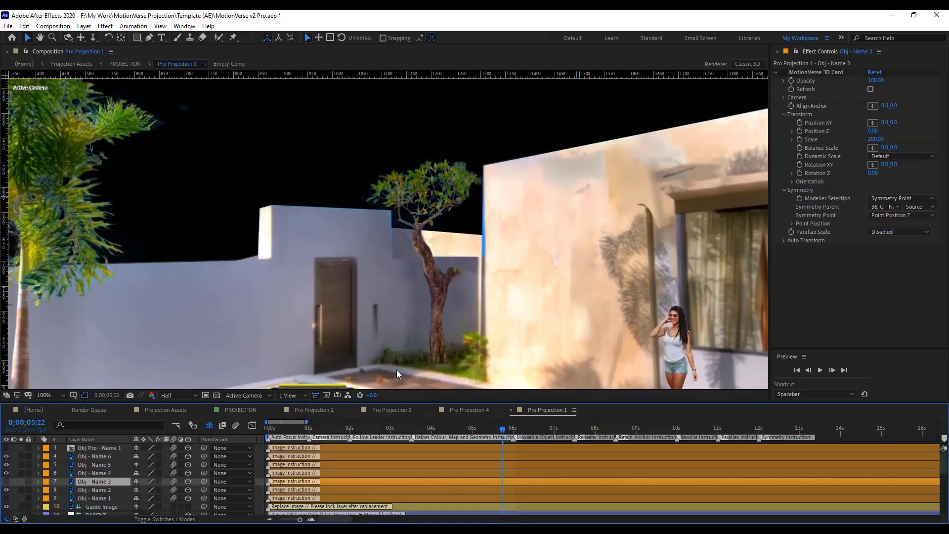
pyautogui.scroll(-8, 106, 488)
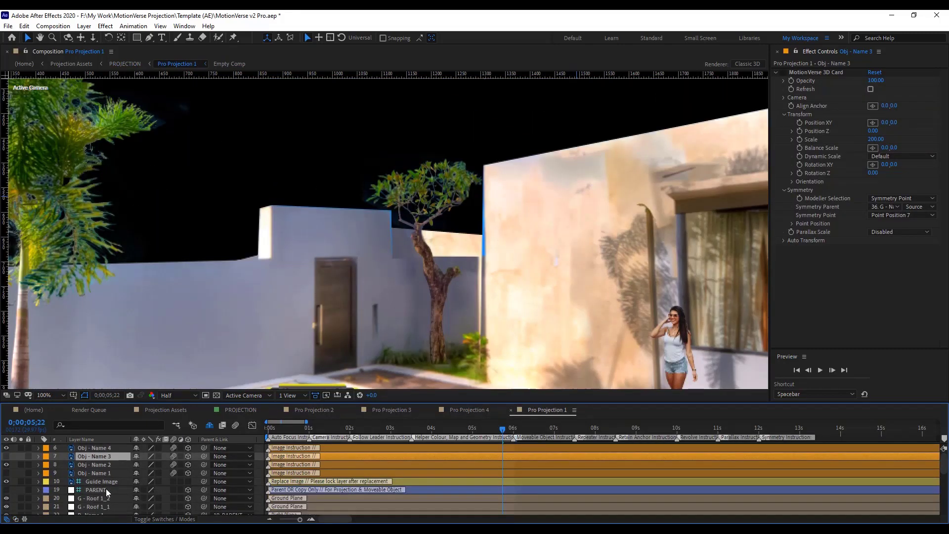
pyautogui.scroll(3, 106, 488)
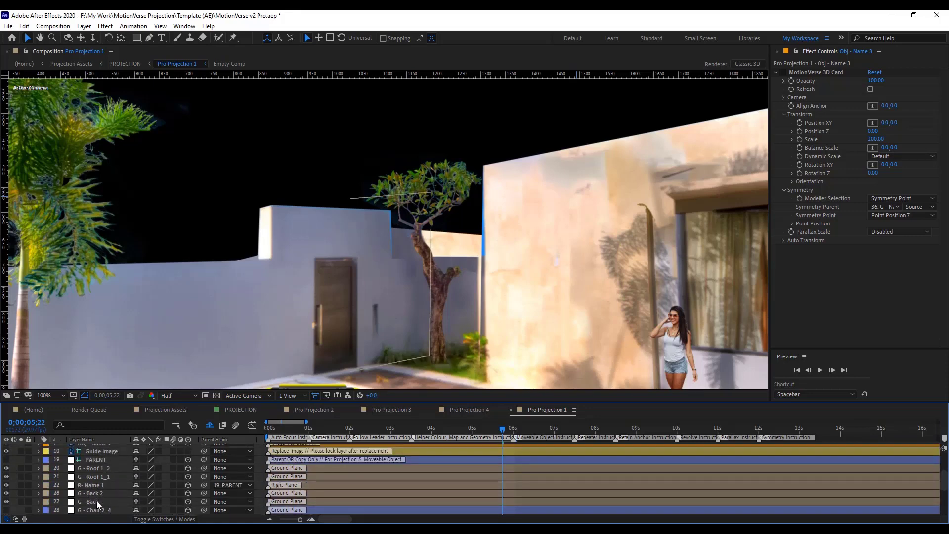
pyautogui.scroll(-1, 96, 497)
pyautogui.click(99, 469)
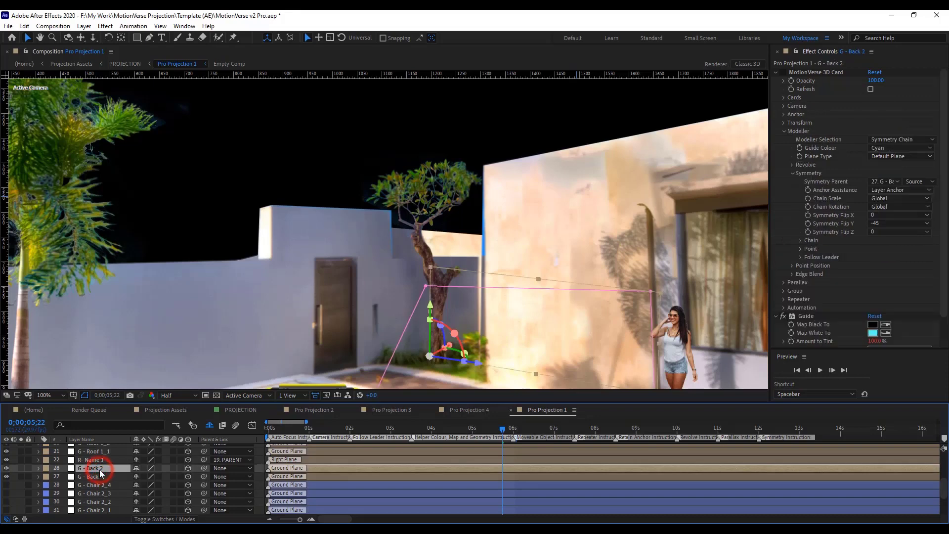
pyautogui.click(99, 460)
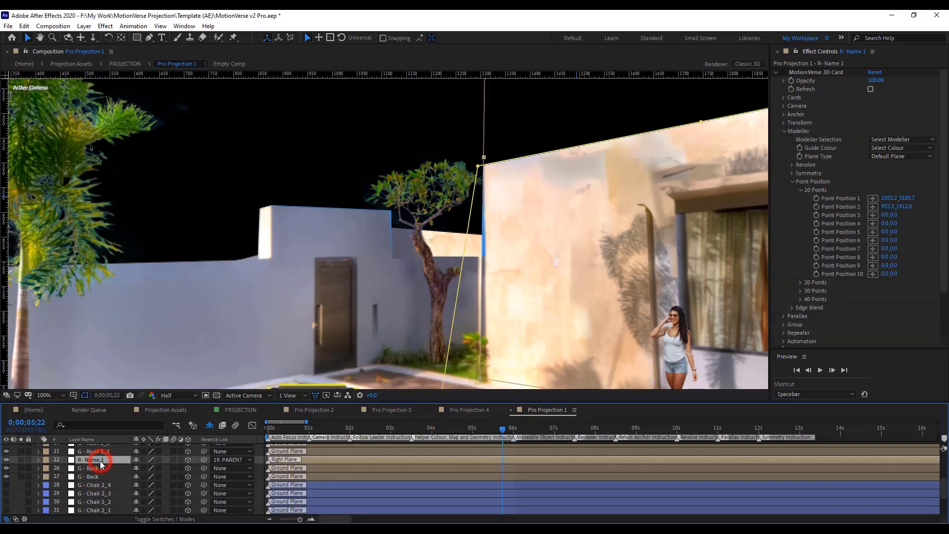
pyautogui.scroll(1, 96, 452)
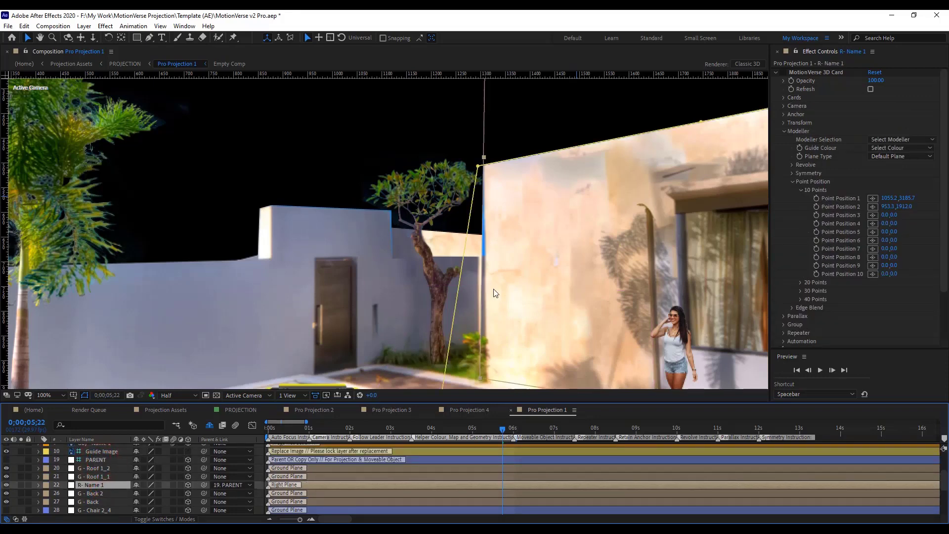
pyautogui.scroll(4, 514, 258)
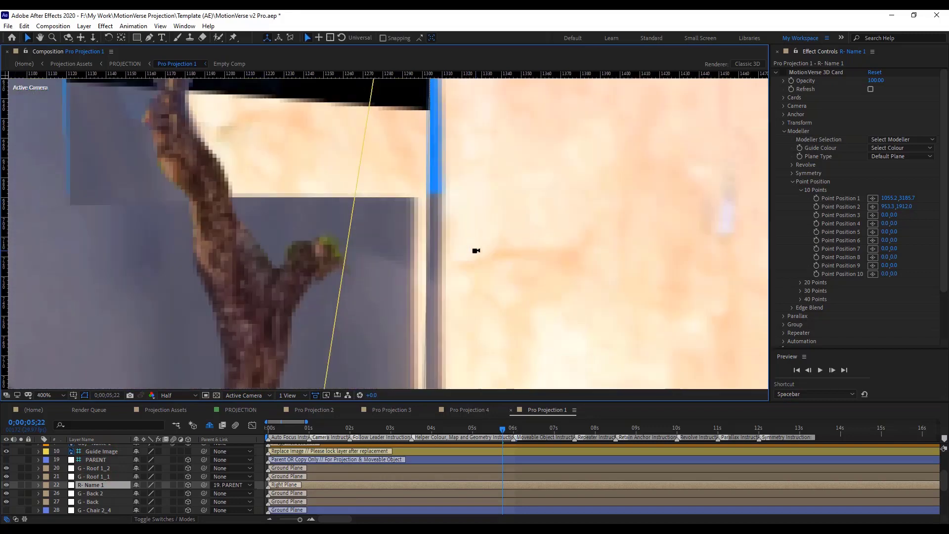
pyautogui.scroll(-2, 476, 251)
# Reveal Mask 1 of the R- Name 1 layer and set its mask mode to None
pyautogui.click(119, 484)
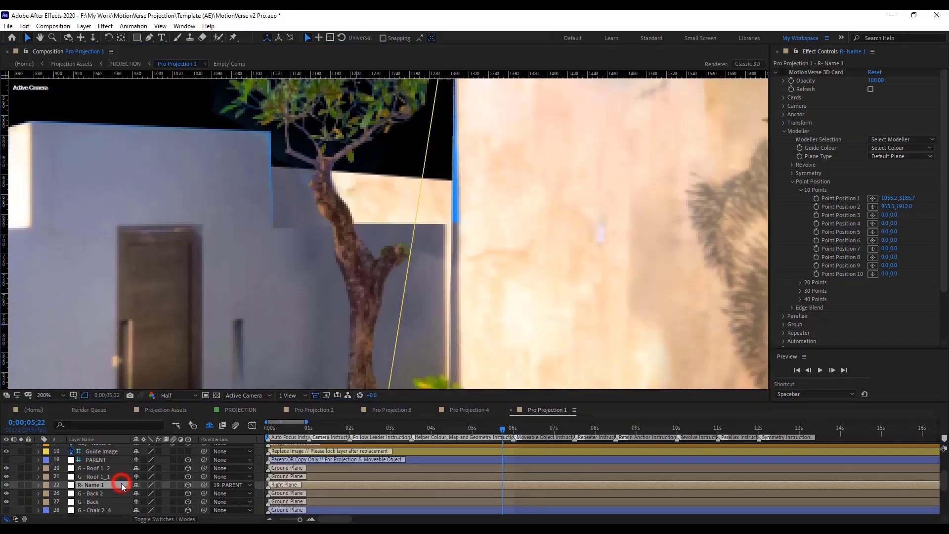
pyautogui.press('m')
pyautogui.click(79, 494)
pyautogui.scroll(-2, 423, 247)
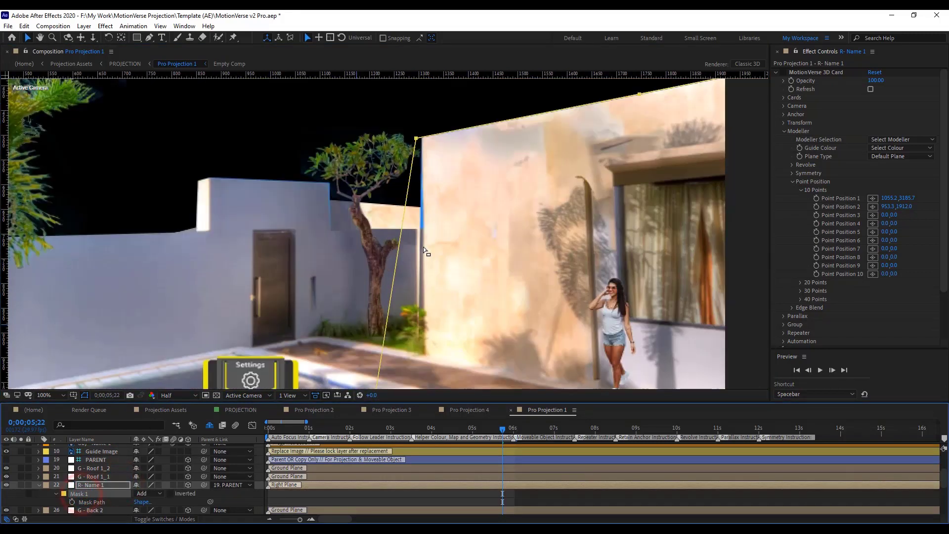
pyautogui.scroll(2, 422, 252)
pyautogui.scroll(-2, 513, 230)
pyautogui.scroll(-1, 513, 230)
pyautogui.scroll(1, 513, 231)
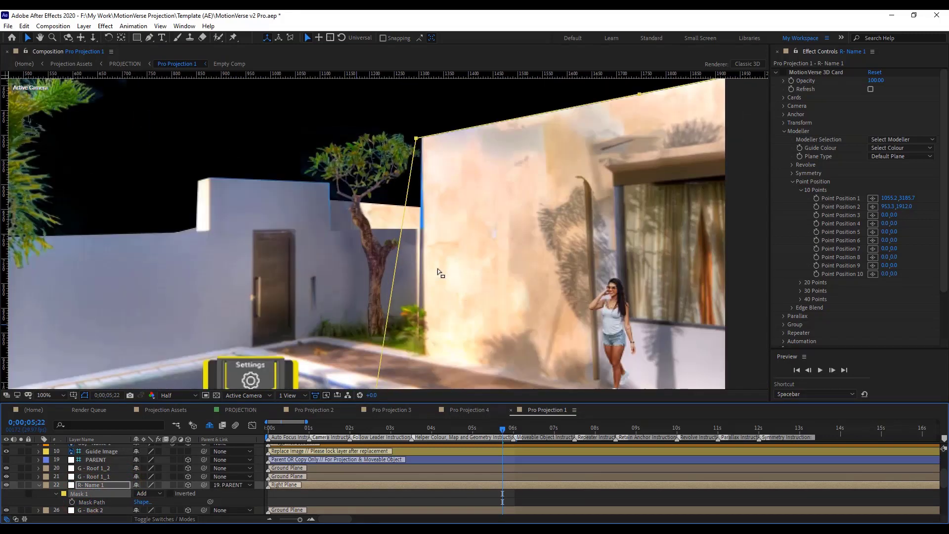
pyautogui.click(141, 493)
pyautogui.click(176, 418)
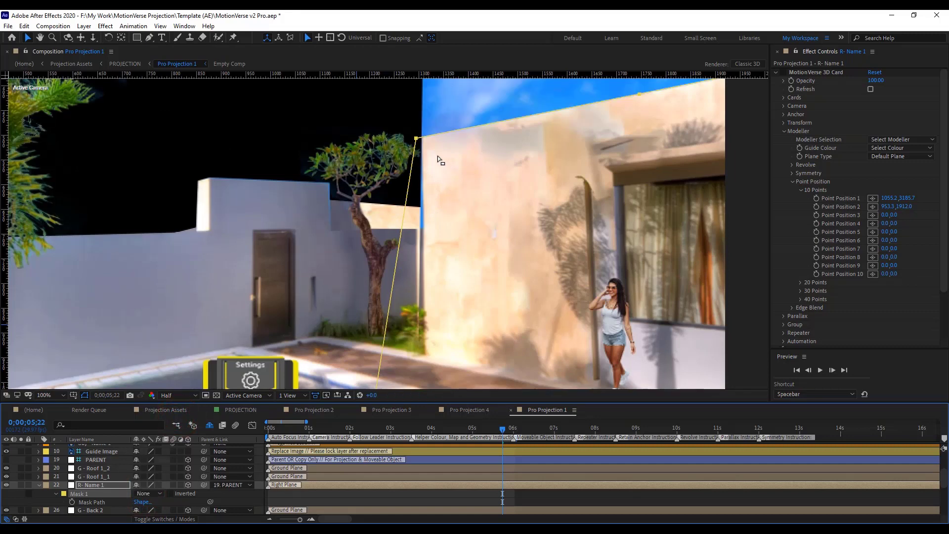
# Move the upper and lower left points of Mask 1 inward to line up with the right-hand wall's vertical edge
pyautogui.click(423, 140)
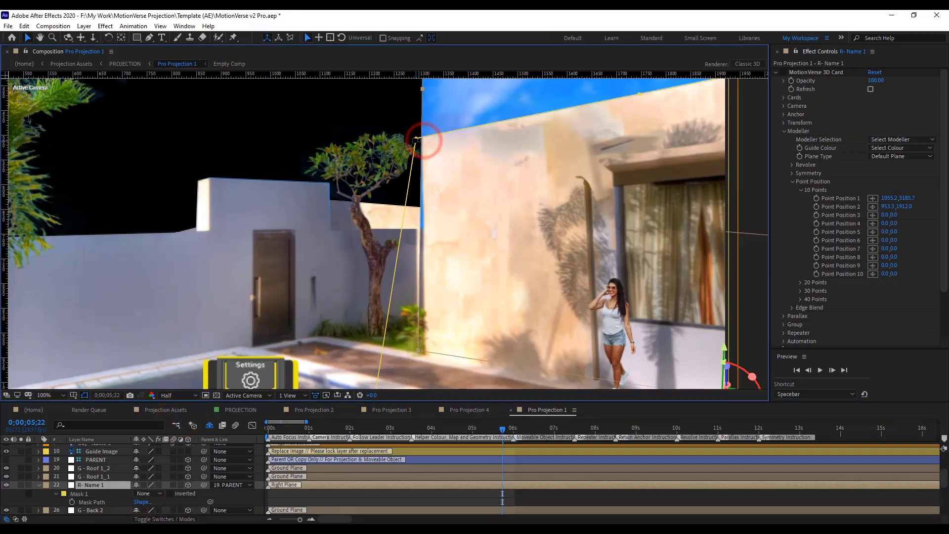
pyautogui.scroll(2, 423, 142)
pyautogui.moveTo(418, 139); pyautogui.dragTo(429, 140)
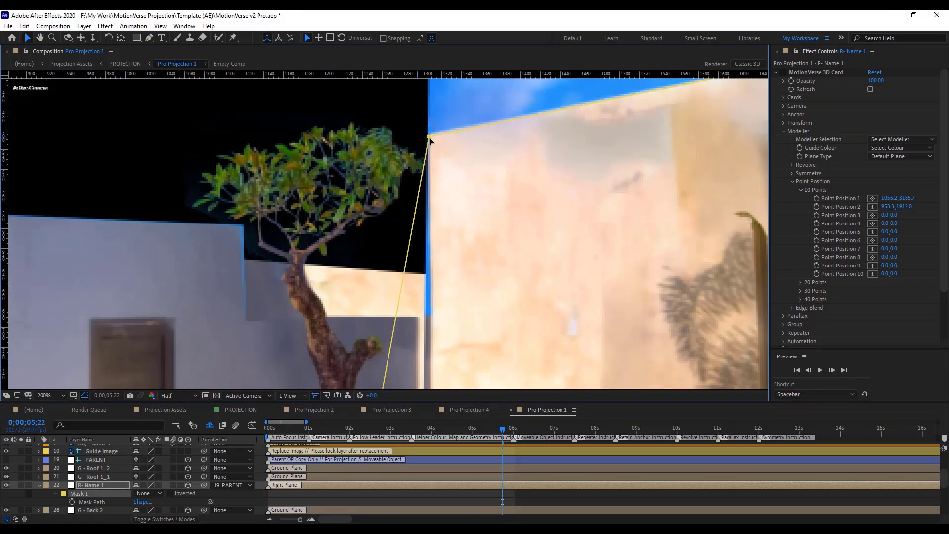
pyautogui.press('space')
pyautogui.moveTo(472, 286); pyautogui.dragTo(449, 159)
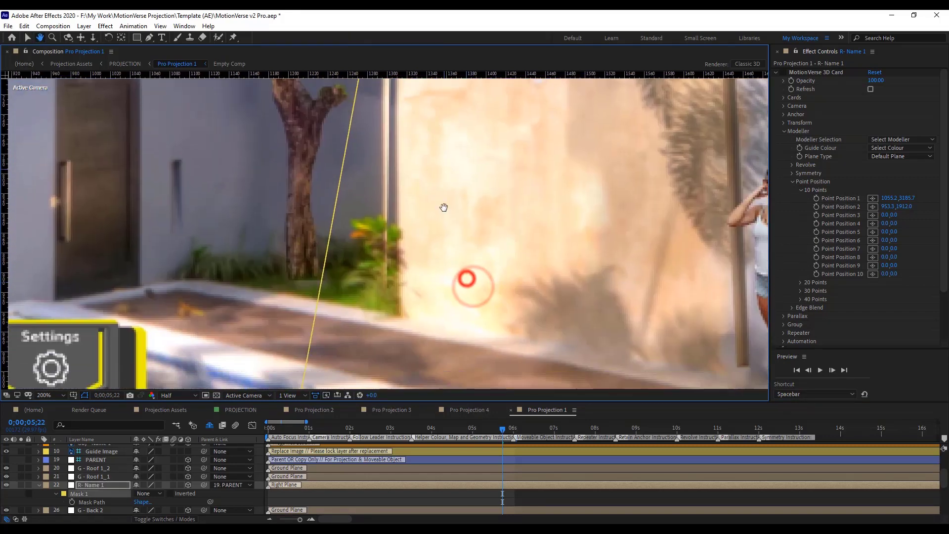
pyautogui.press(',')
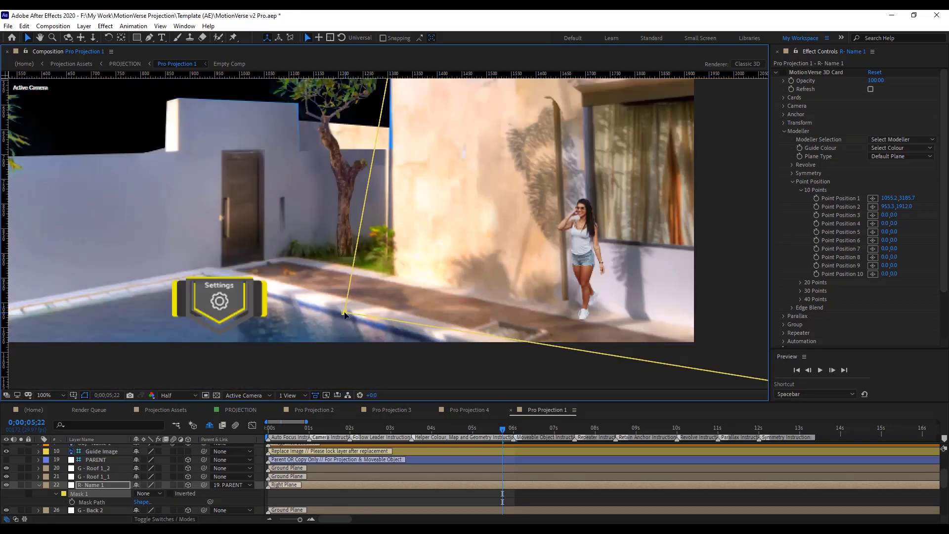
pyautogui.moveTo(345, 313); pyautogui.dragTo(396, 312)
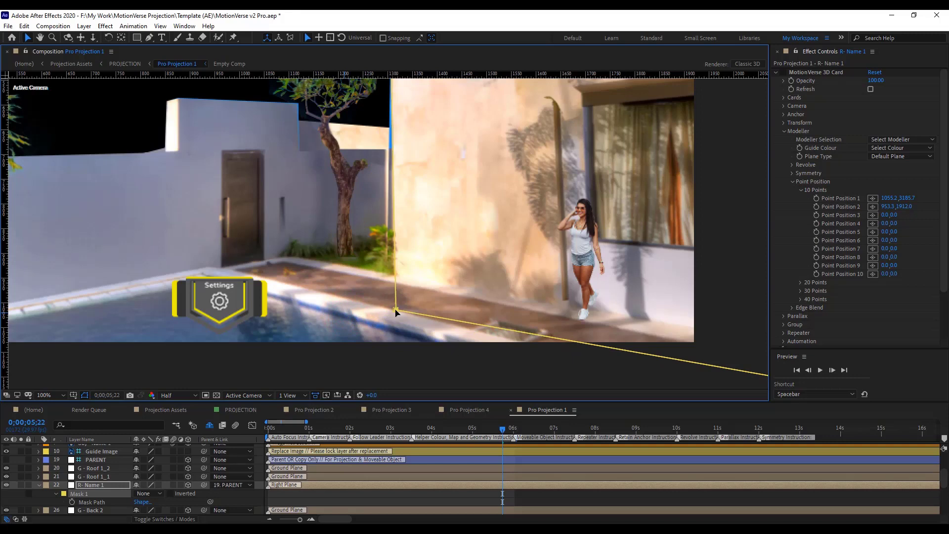
# Set the mode of Mask 1 on R- Name 1 back to Add and collapse the layer
pyautogui.click(157, 493)
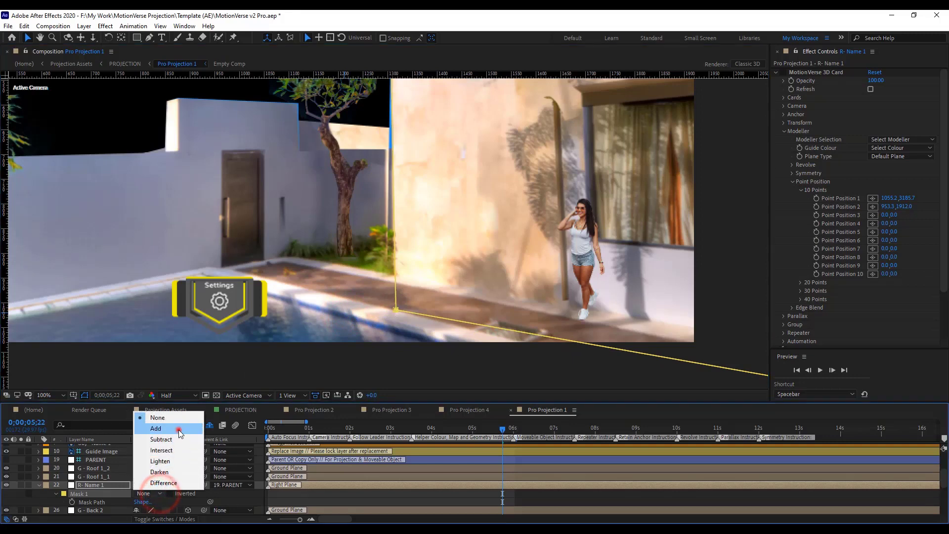
pyautogui.click(177, 427)
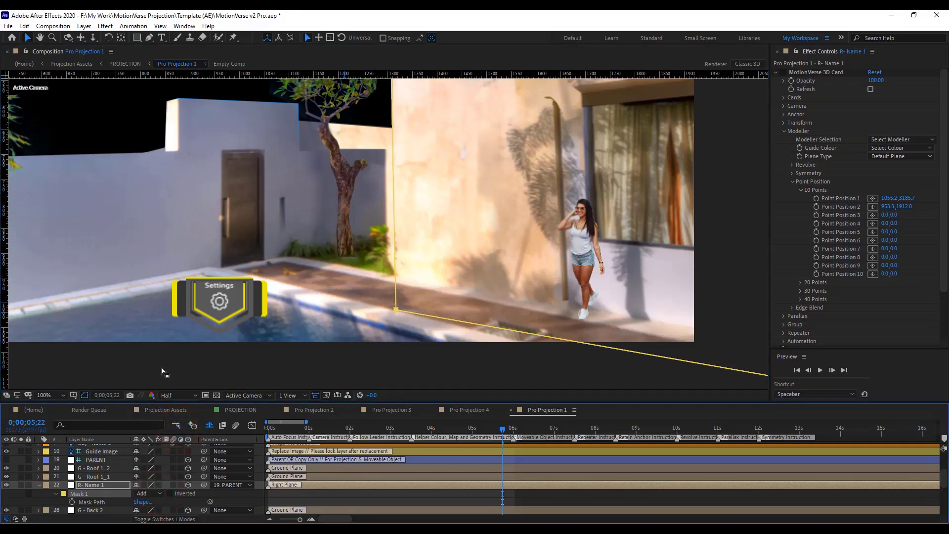
pyautogui.click(17, 497)
pyautogui.click(39, 484)
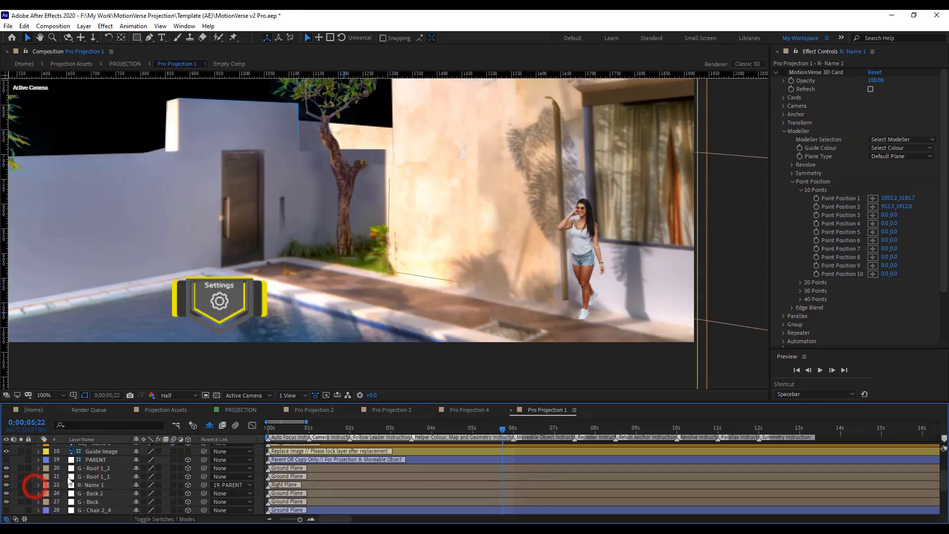
# Return to the first frame of the PROJECTION composition, show the Pro Projection 2, 3 and 4 layers, and enlarge the preview area
pyautogui.click(235, 414)
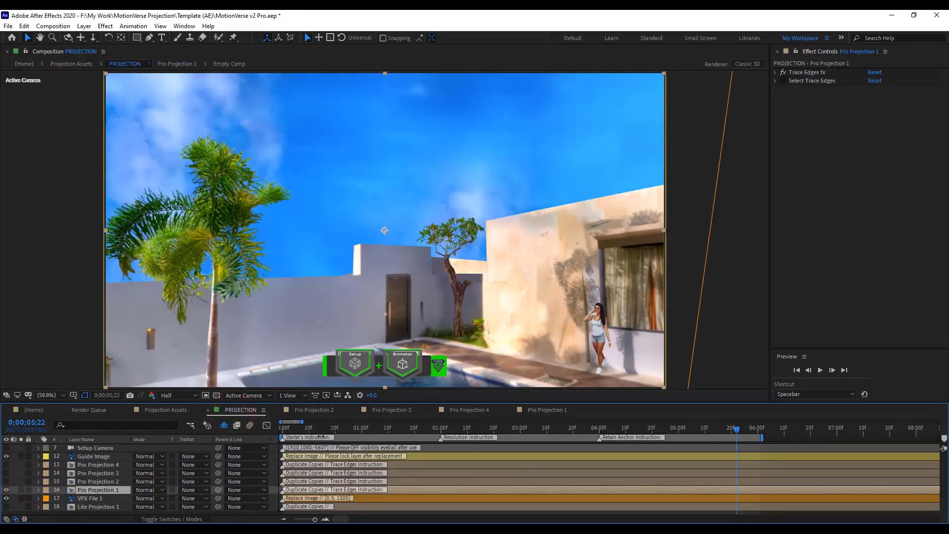
pyautogui.click(285, 428)
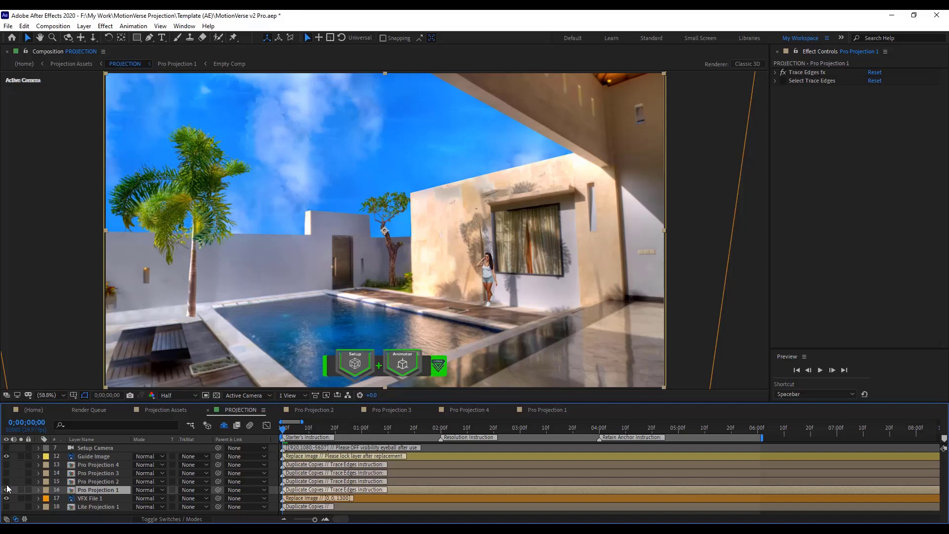
pyautogui.moveTo(7, 488); pyautogui.dragTo(6, 465)
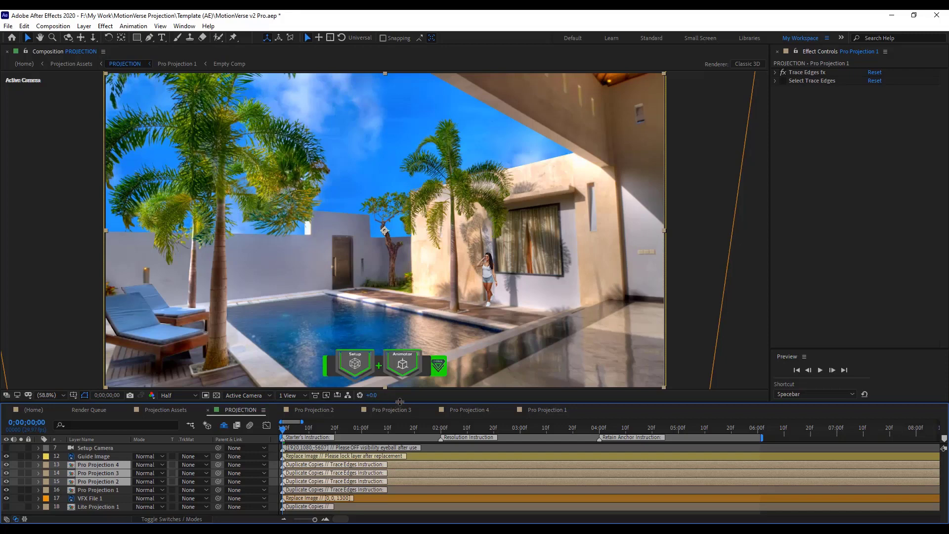
pyautogui.moveTo(398, 402); pyautogui.dragTo(398, 415)
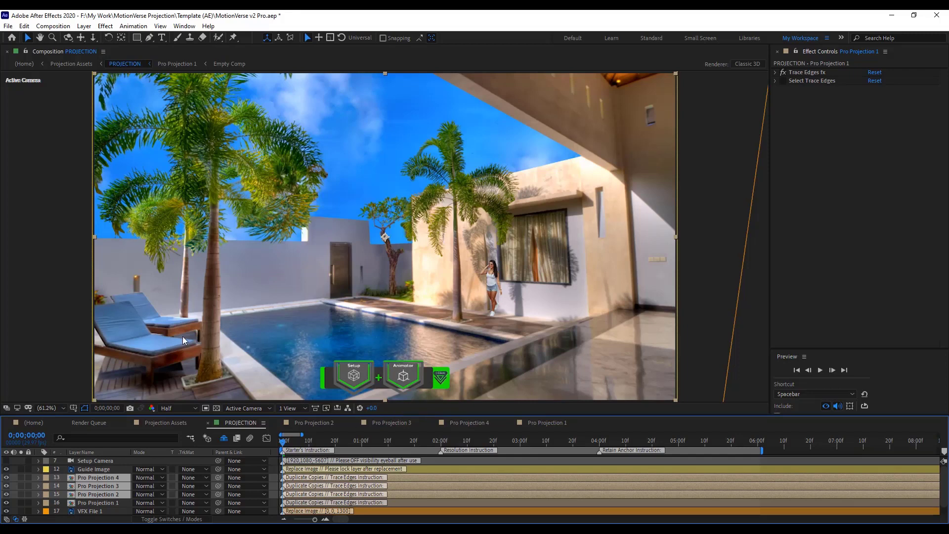
# Set Activate DoF to Scenes in the Animator's Depth of Field settings
pyautogui.click(19, 467)
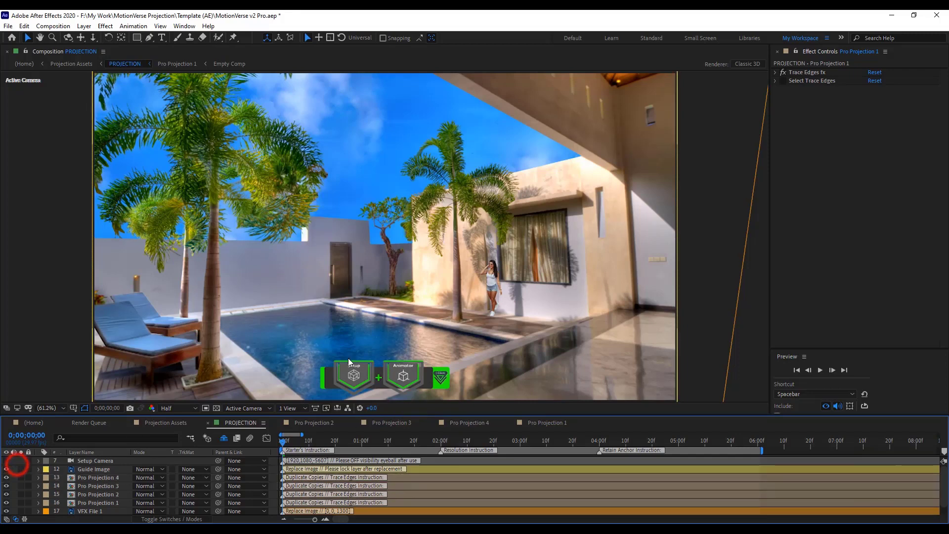
pyautogui.click(401, 374)
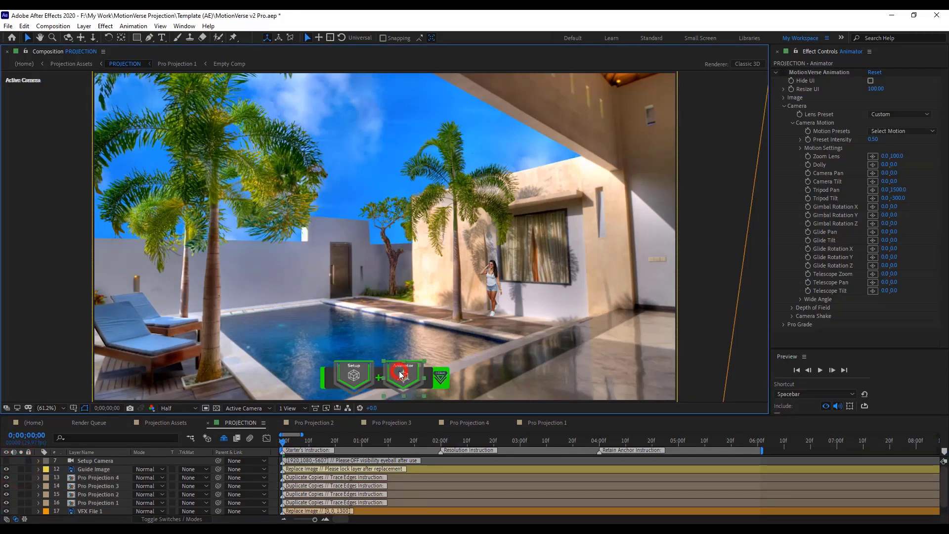
pyautogui.click(791, 124)
pyautogui.click(794, 131)
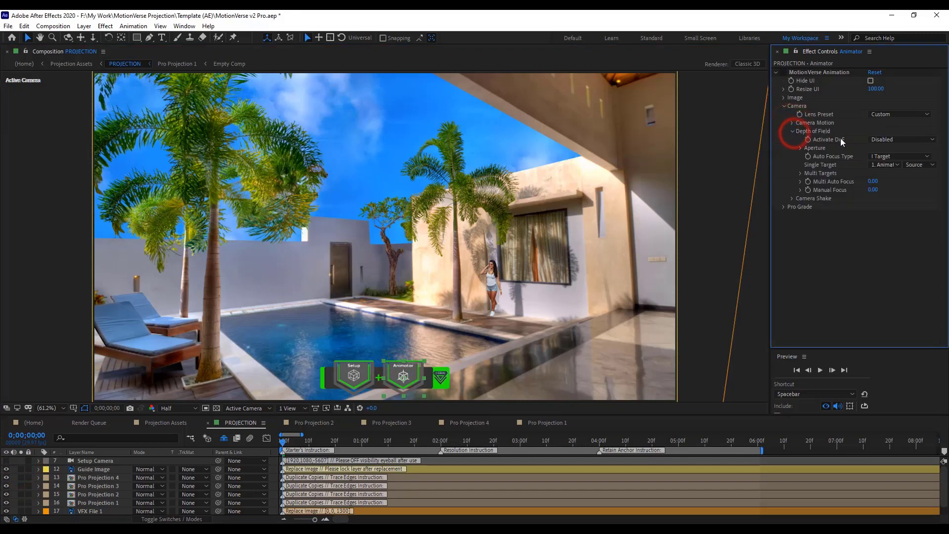
pyautogui.click(895, 144)
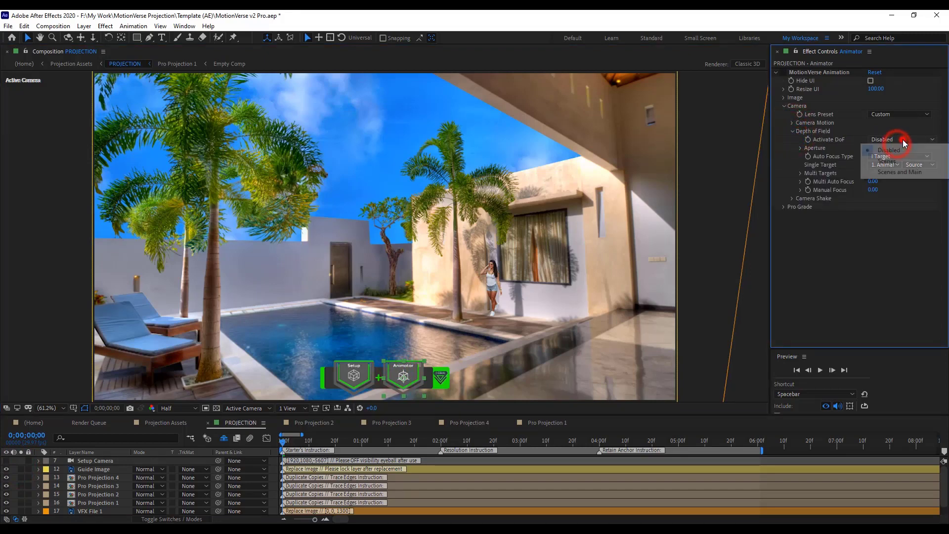
pyautogui.click(904, 162)
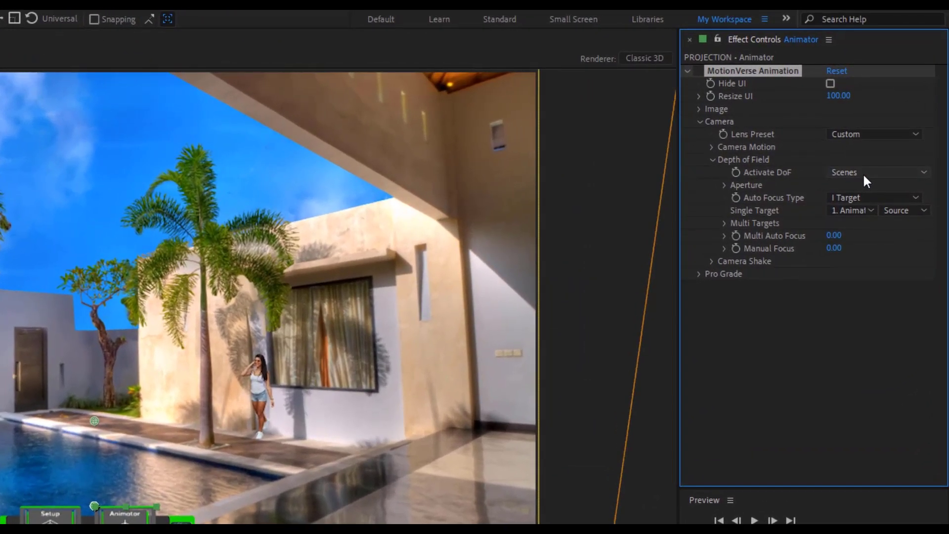
pyautogui.click(864, 174)
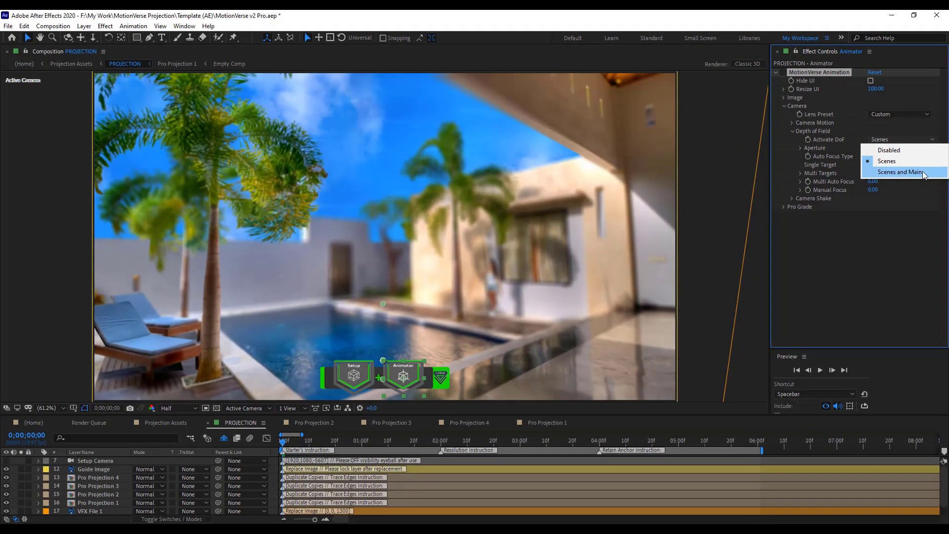
pyautogui.click(900, 222)
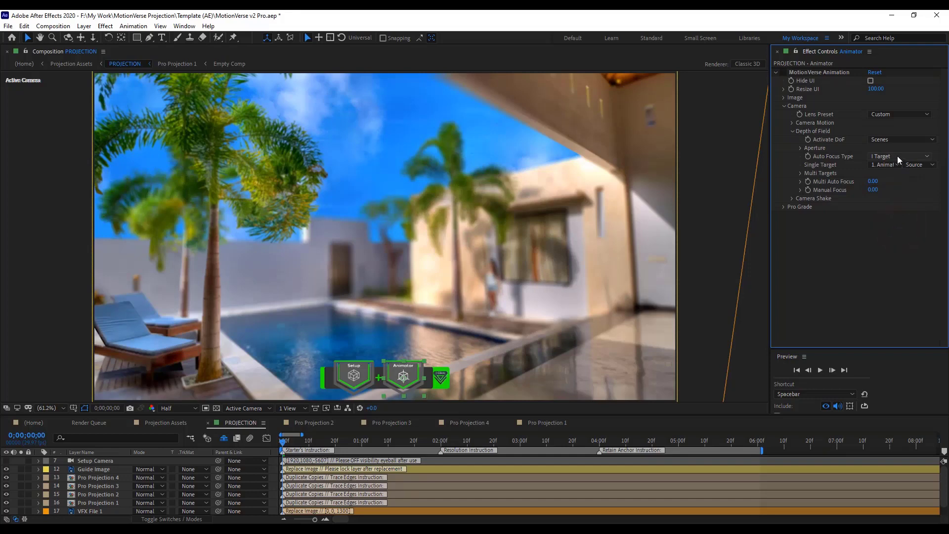
pyautogui.click(88, 510)
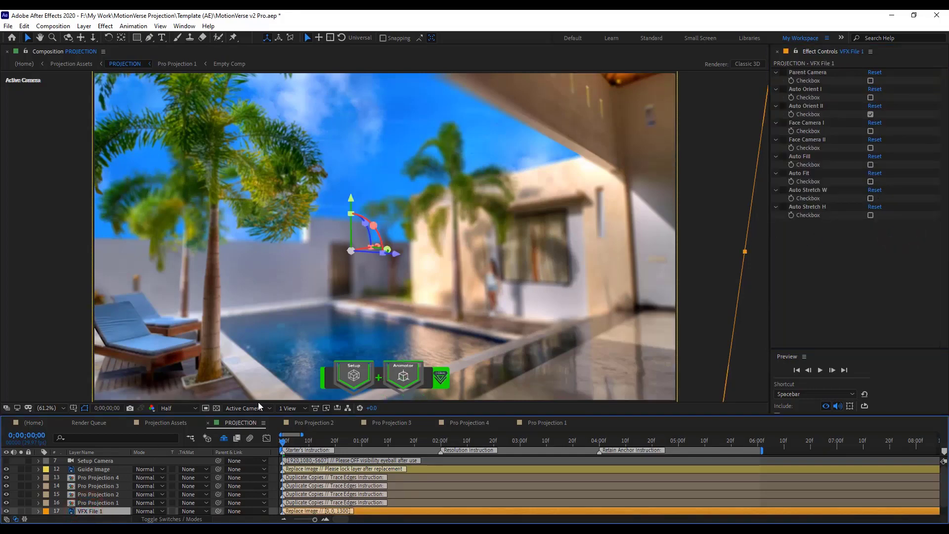
pyautogui.click(16, 496)
# Set Activate DoF to Scenes and Main in the Depth of Field settings of the PROJECTION composition's Animator
pyautogui.click(404, 375)
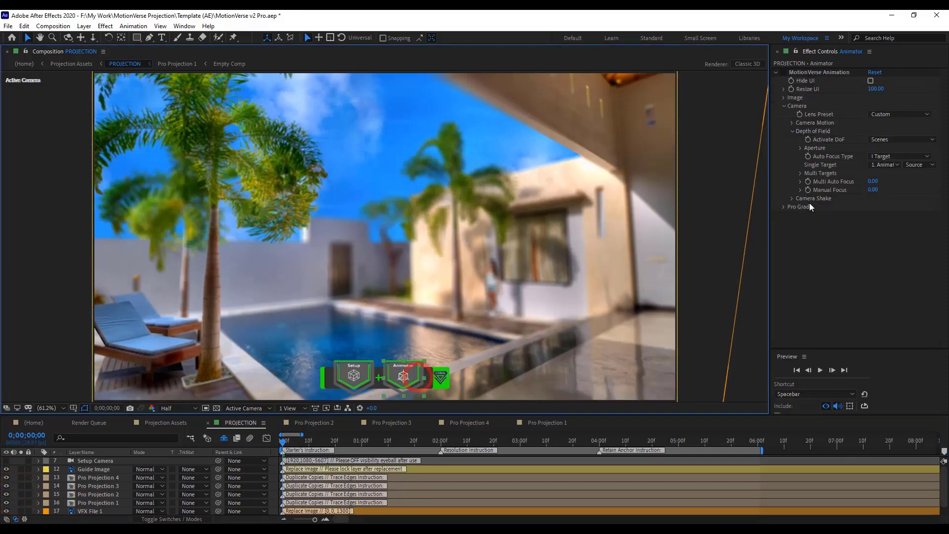
pyautogui.click(899, 157)
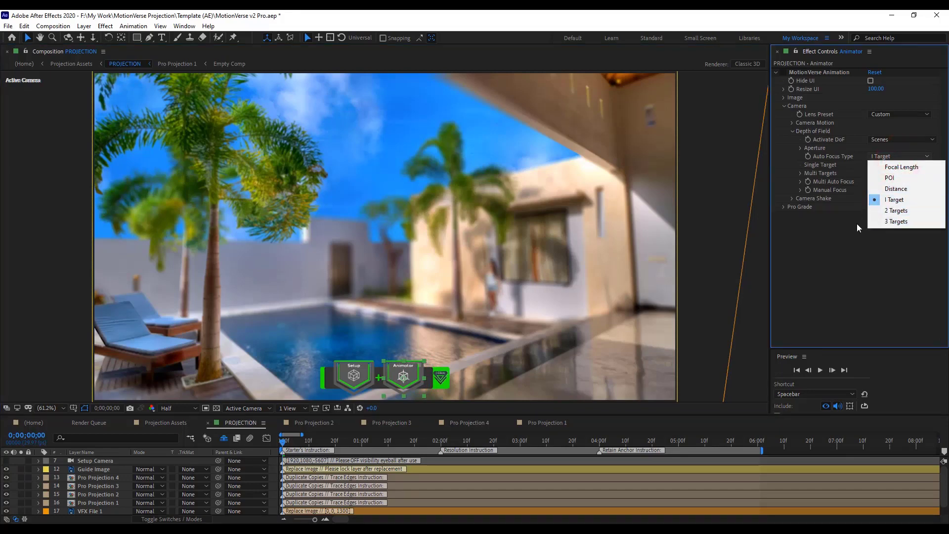
pyautogui.click(846, 238)
pyautogui.click(897, 138)
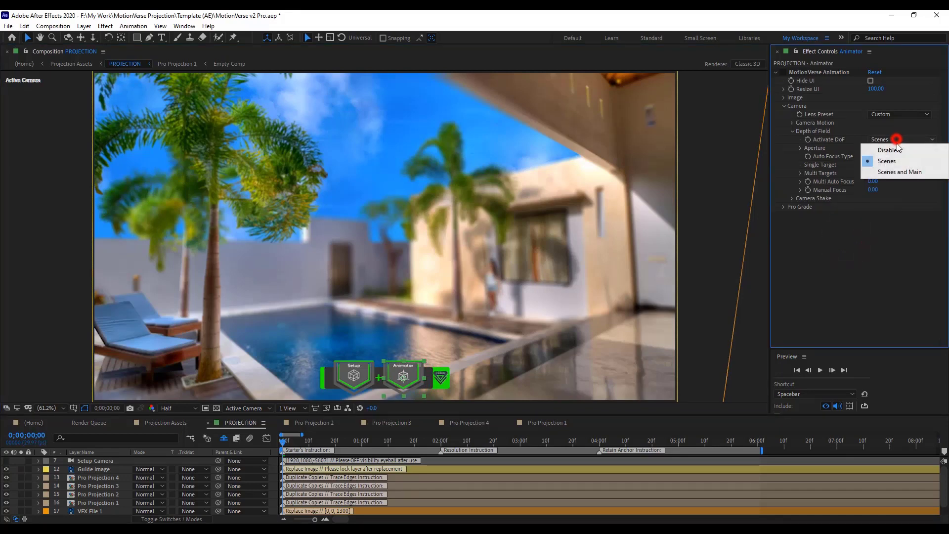
pyautogui.click(899, 173)
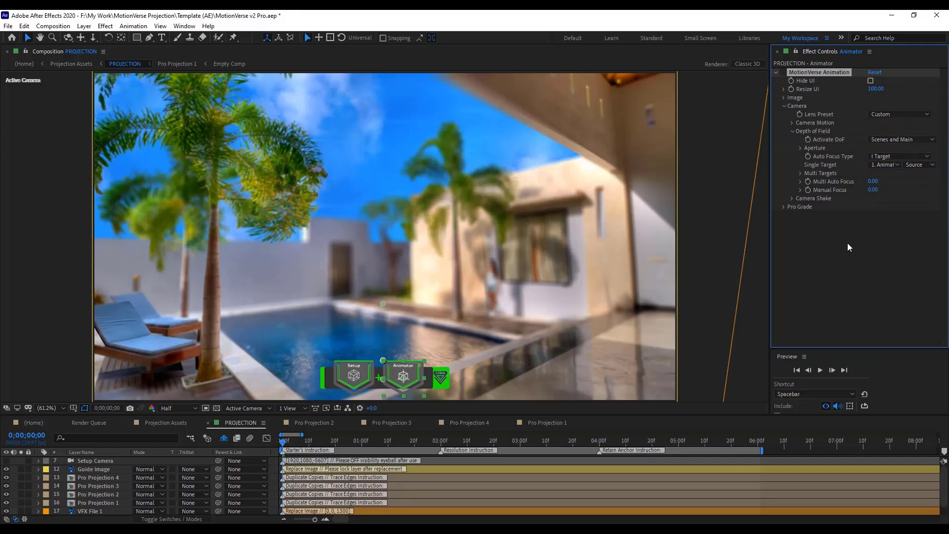
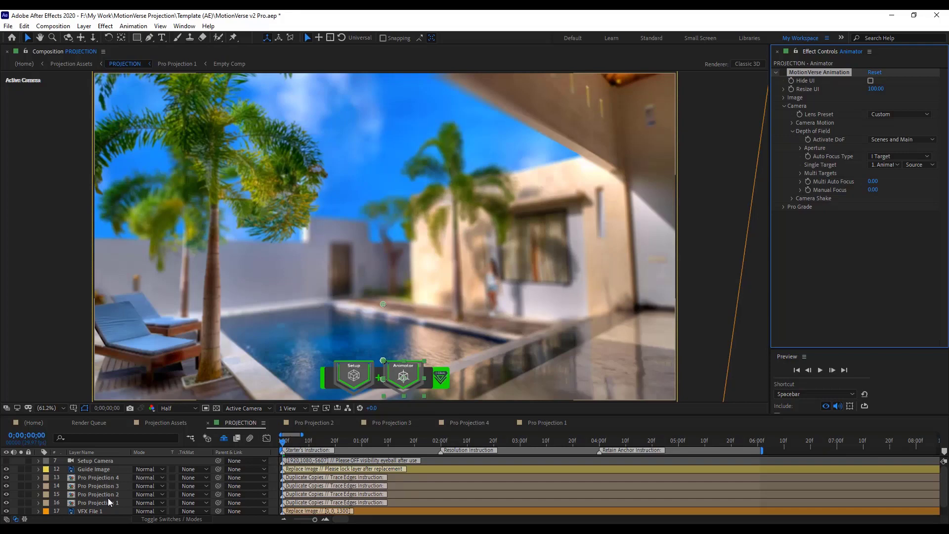
# Open the Pro Projection 4 composition and turn off solo on the Obj - Name 1 palm tree layer
pyautogui.click(121, 476)
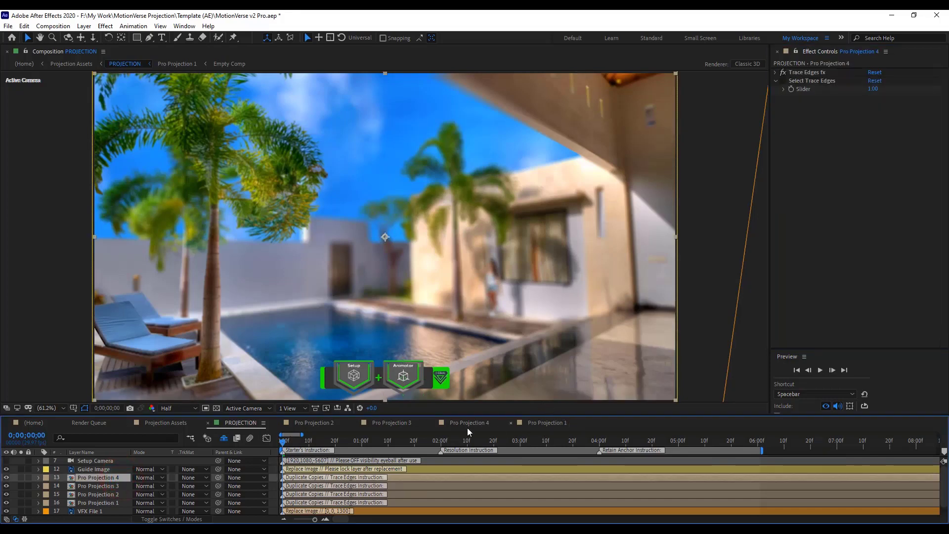
pyautogui.doubleClick(107, 482)
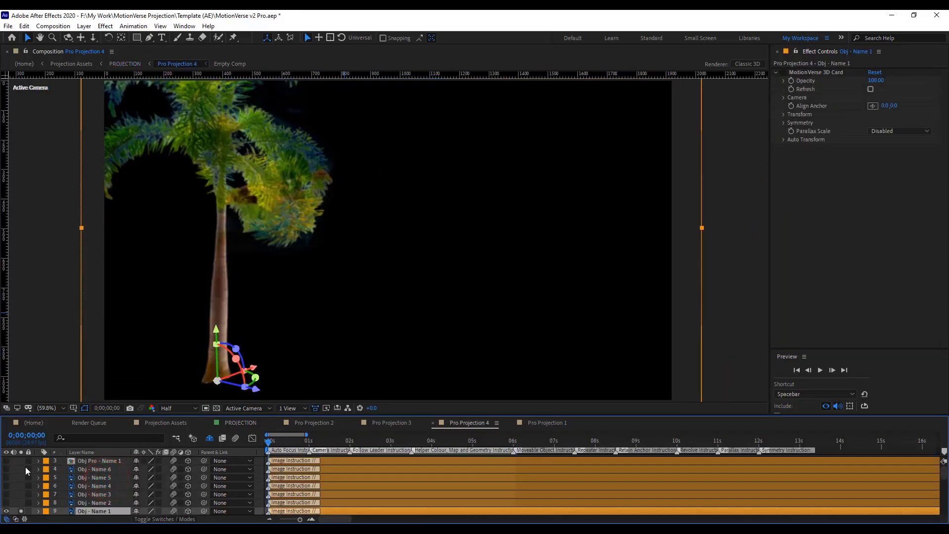
pyautogui.click(17, 477)
pyautogui.scroll(-3, 64, 485)
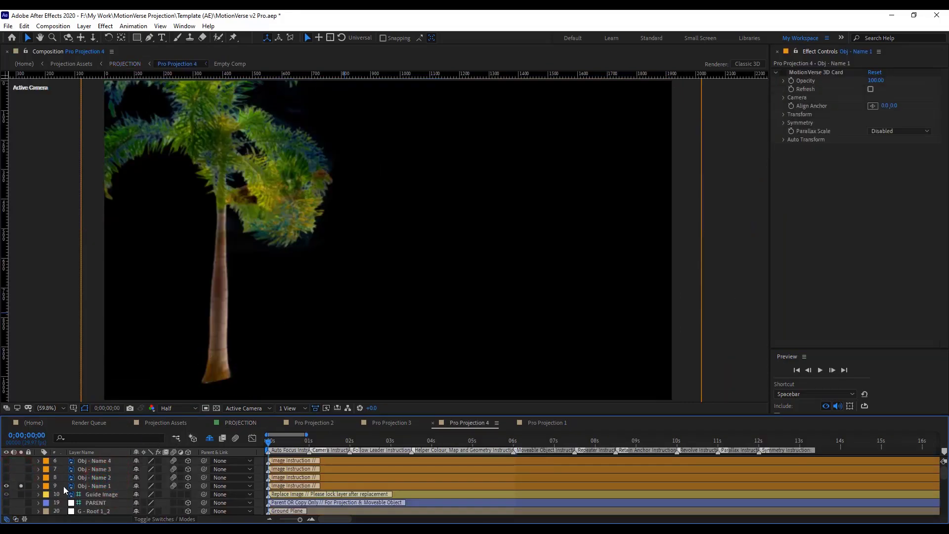
pyautogui.click(21, 460)
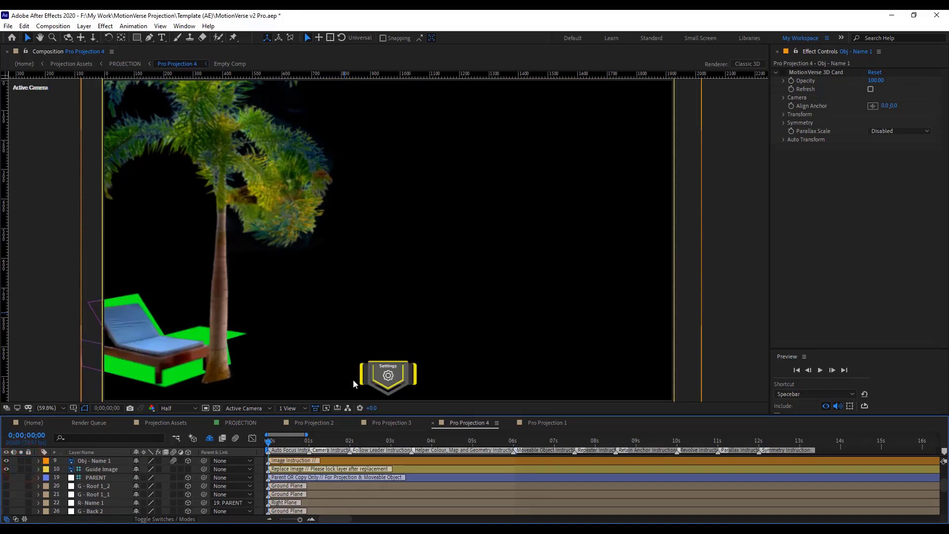
# In the Pro Projection 4 Animator's Depth of Field settings, set Single Target to layer 9, Obj - Name 1
pyautogui.click(388, 376)
pyautogui.click(793, 58)
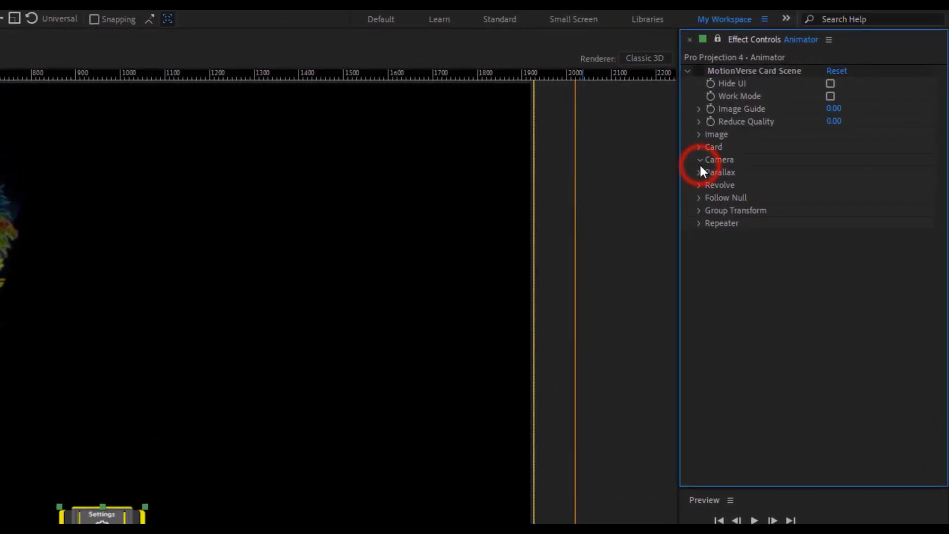
pyautogui.click(699, 162)
pyautogui.click(712, 185)
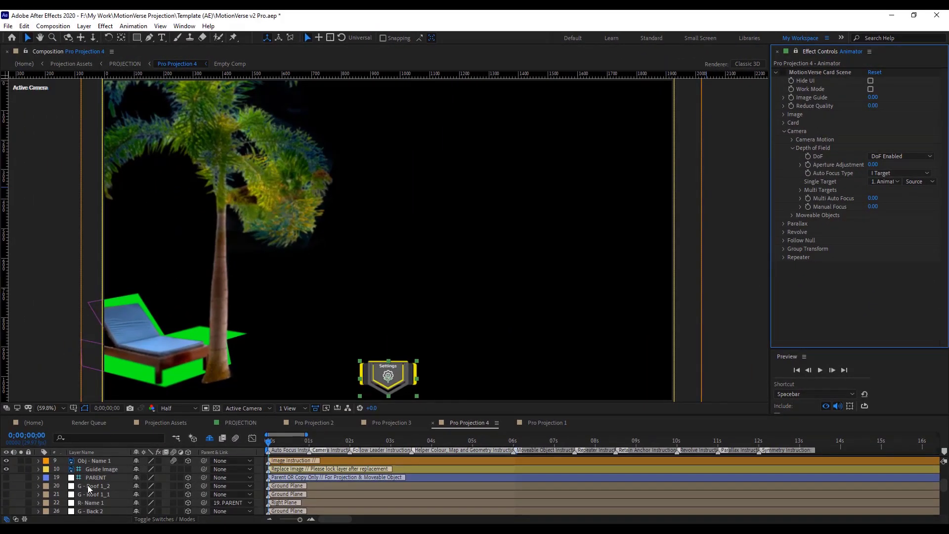
pyautogui.scroll(3, 91, 490)
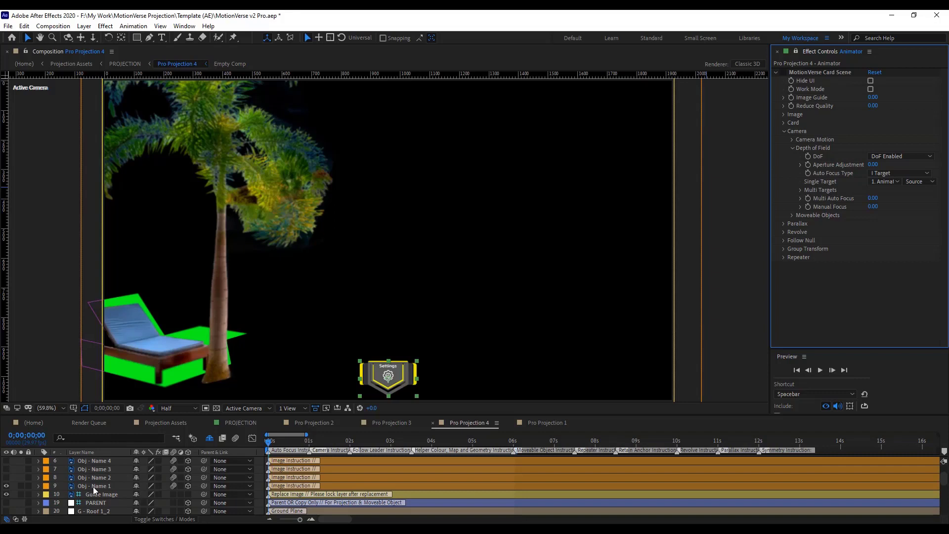
pyautogui.click(895, 171)
pyautogui.click(841, 287)
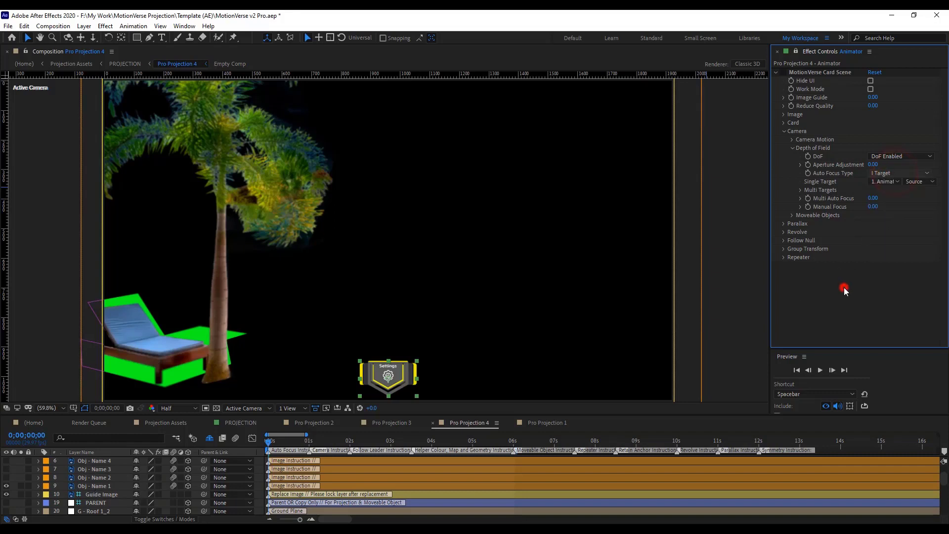
pyautogui.click(885, 182)
pyautogui.click(831, 224)
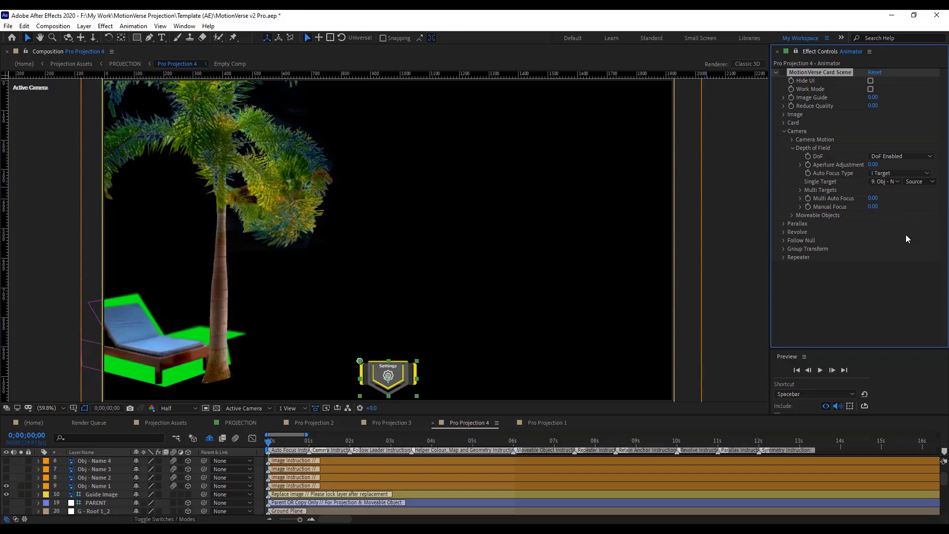
# Set Auto Focus Type to 2 Targets and show the Obj - Name 6 layer containing the woman
pyautogui.click(883, 173)
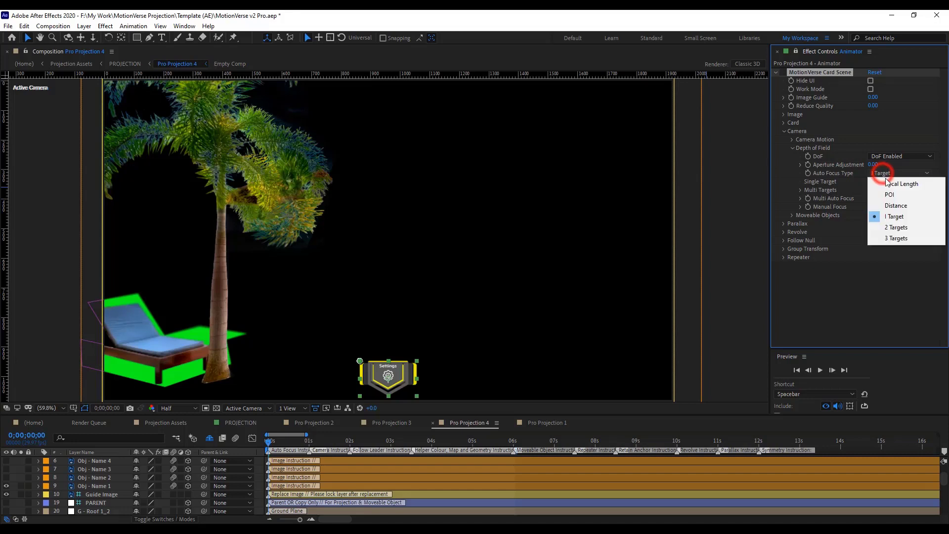
pyautogui.click(899, 227)
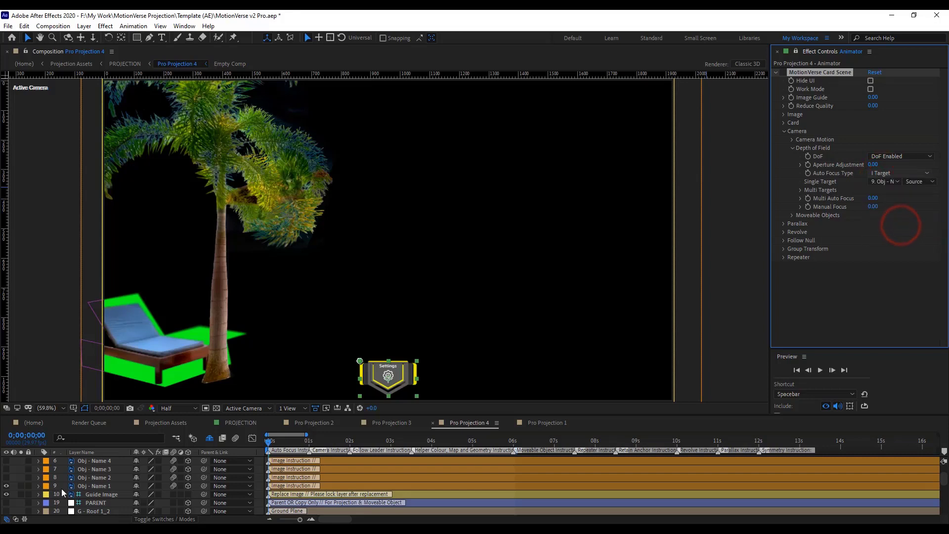
pyautogui.scroll(1, 76, 489)
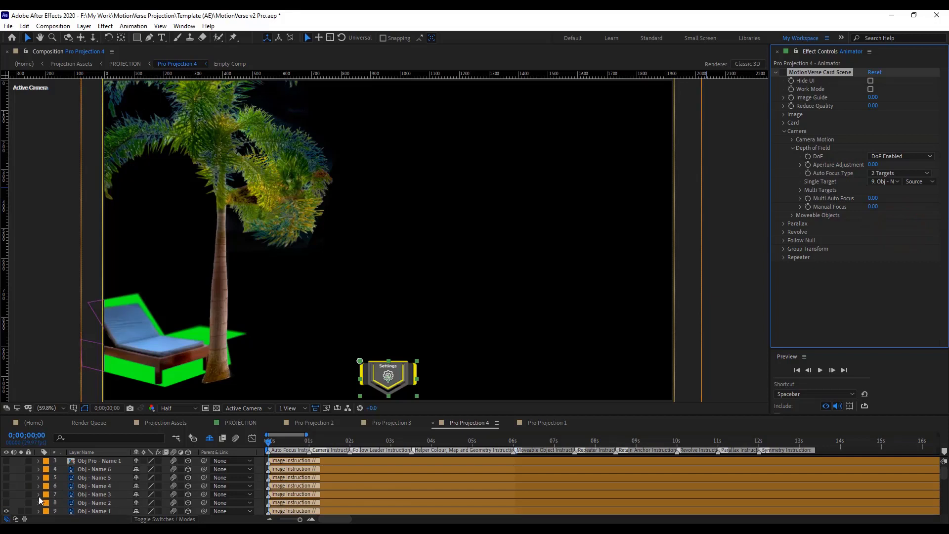
pyautogui.click(6, 469)
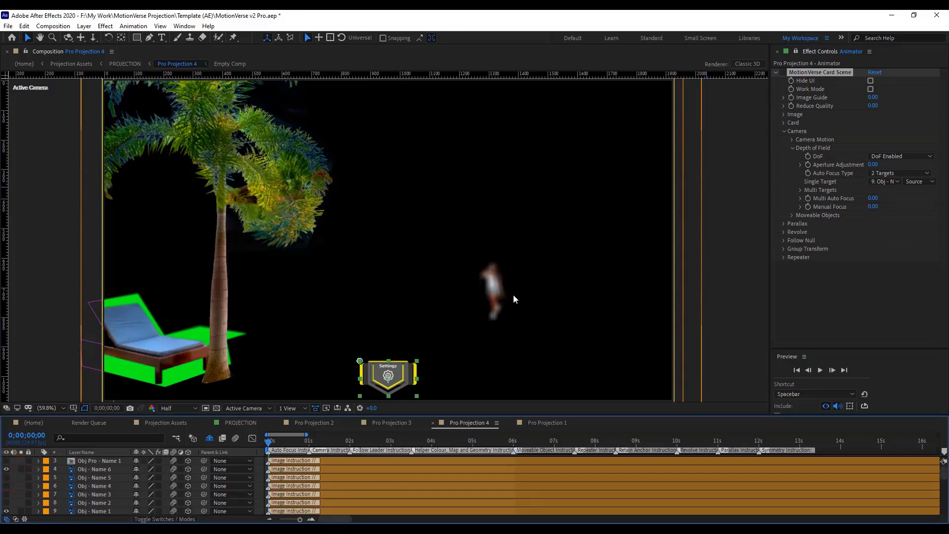
# Move the current time of Pro Projection 4 to 0;00;04;01
pyautogui.click(413, 448)
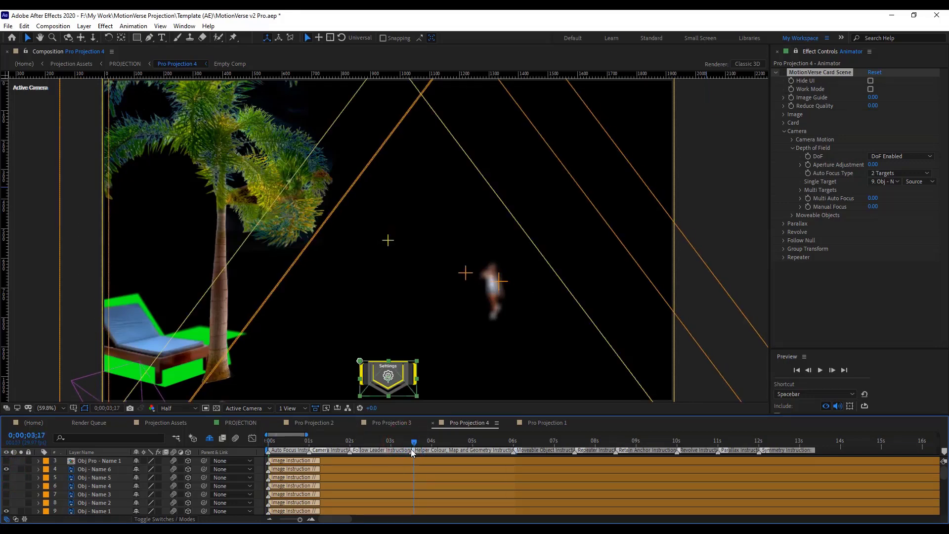
pyautogui.click(411, 449)
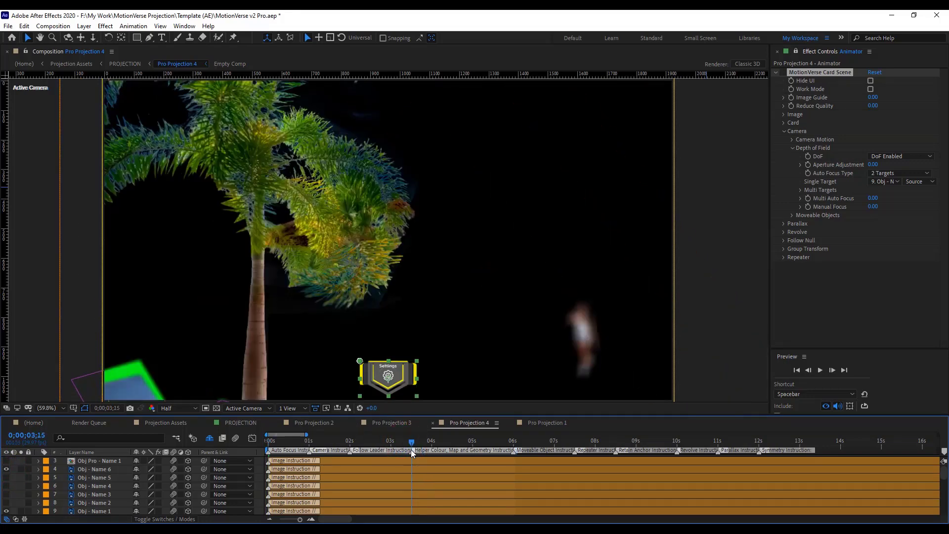
pyautogui.moveTo(411, 450); pyautogui.dragTo(435, 449)
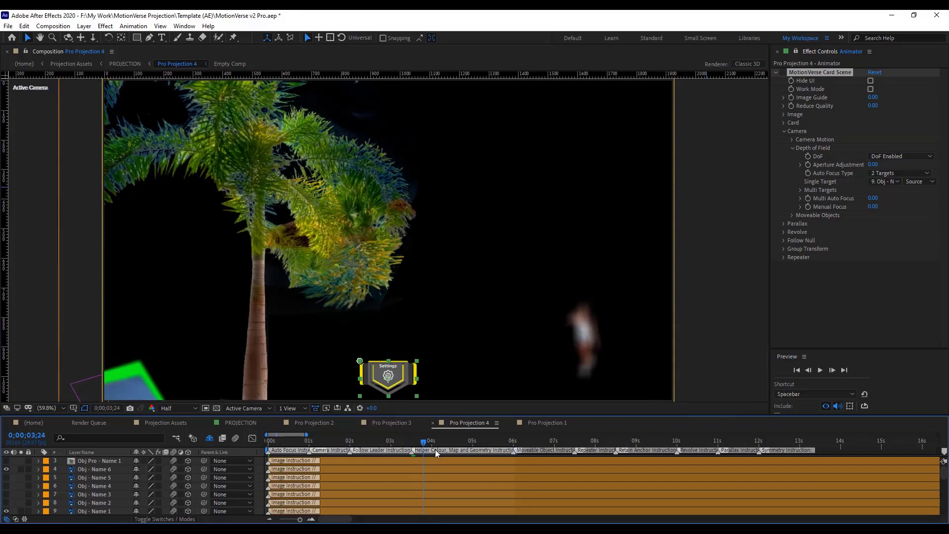
pyautogui.click(435, 449)
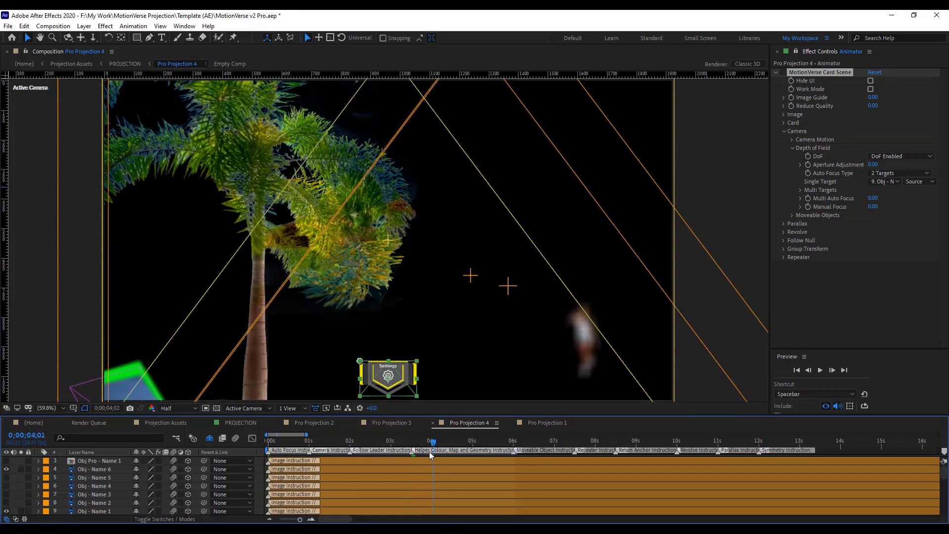
pyautogui.moveTo(429, 452); pyautogui.dragTo(432, 453)
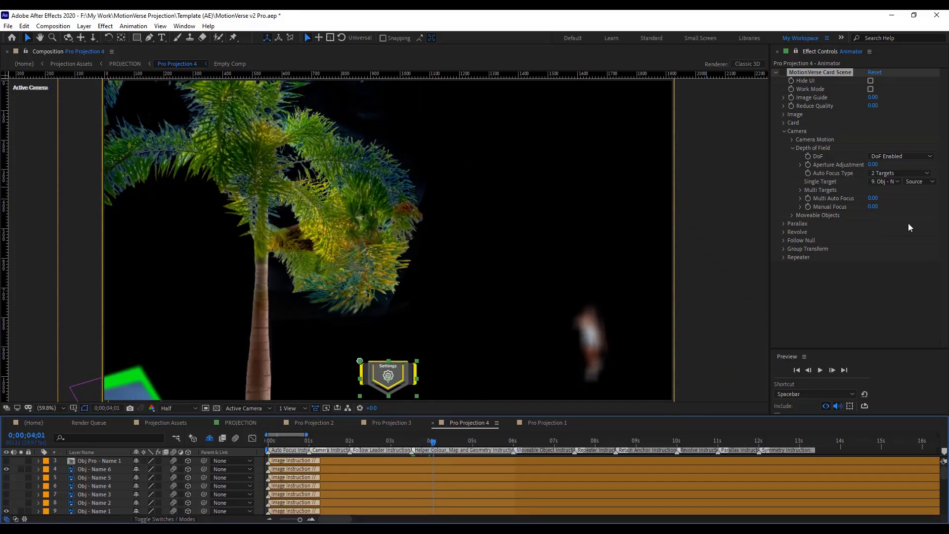
# Expand the Multi Targets settings and set Multi Targets 1 to 9, the layer number of Obj - Name 1
pyautogui.click(800, 200)
pyautogui.click(800, 192)
pyautogui.click(800, 192)
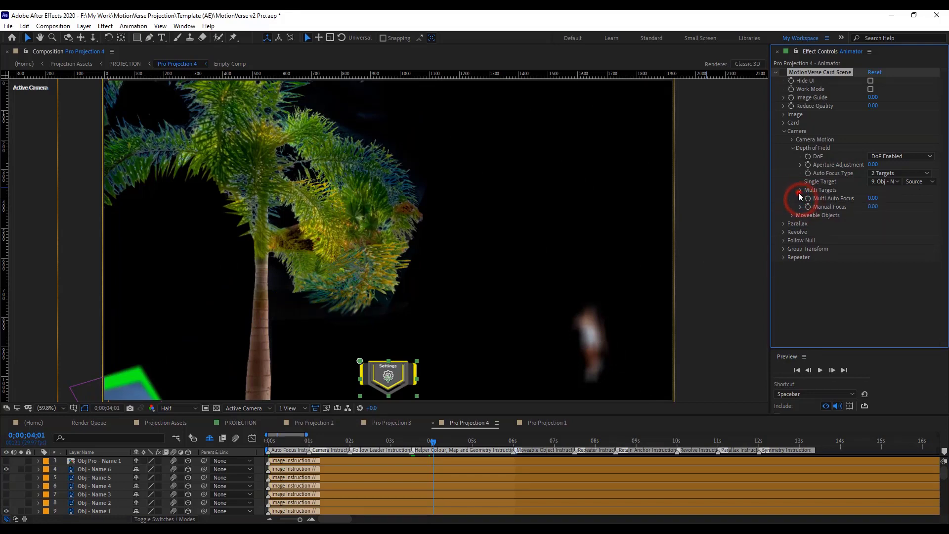
pyautogui.click(800, 192)
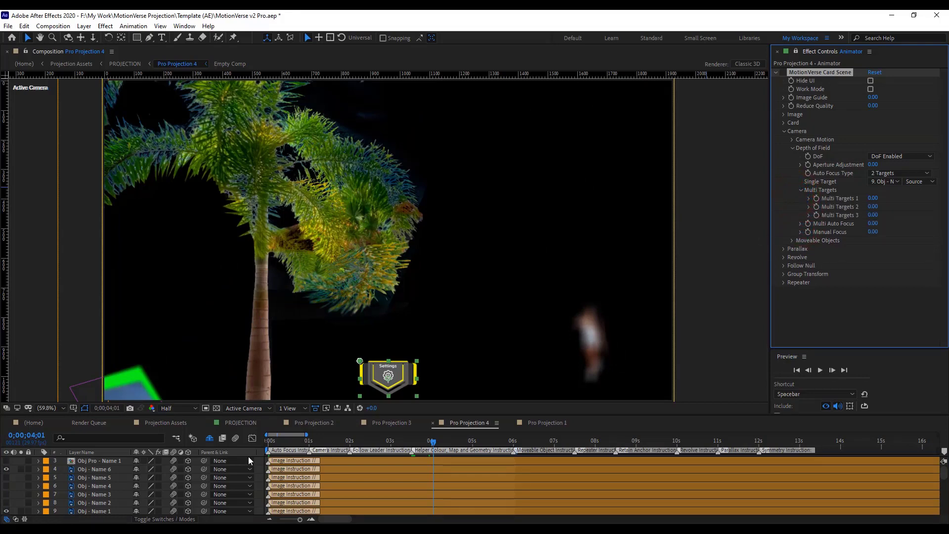
pyautogui.click(874, 201)
pyautogui.click(92, 494)
pyautogui.scroll(-3, 92, 494)
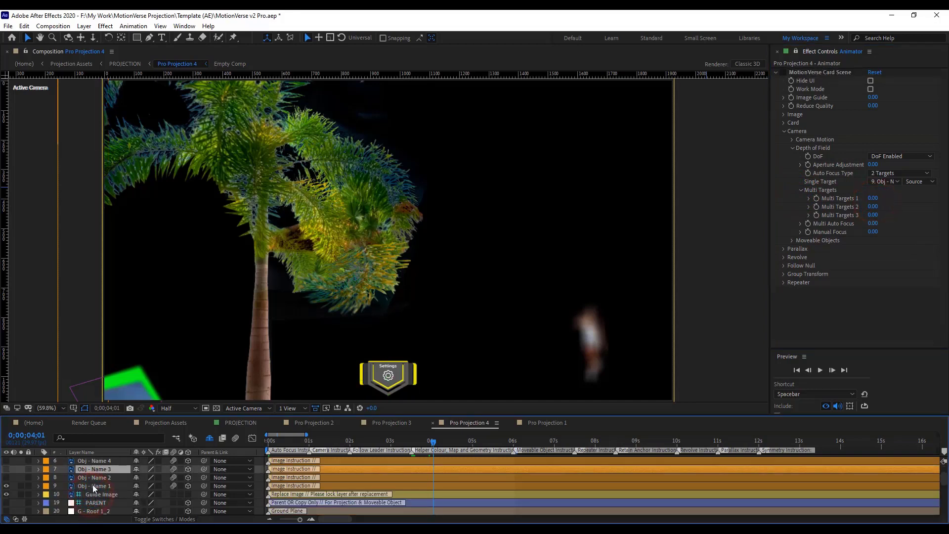
pyautogui.click(93, 485)
pyautogui.click(873, 198)
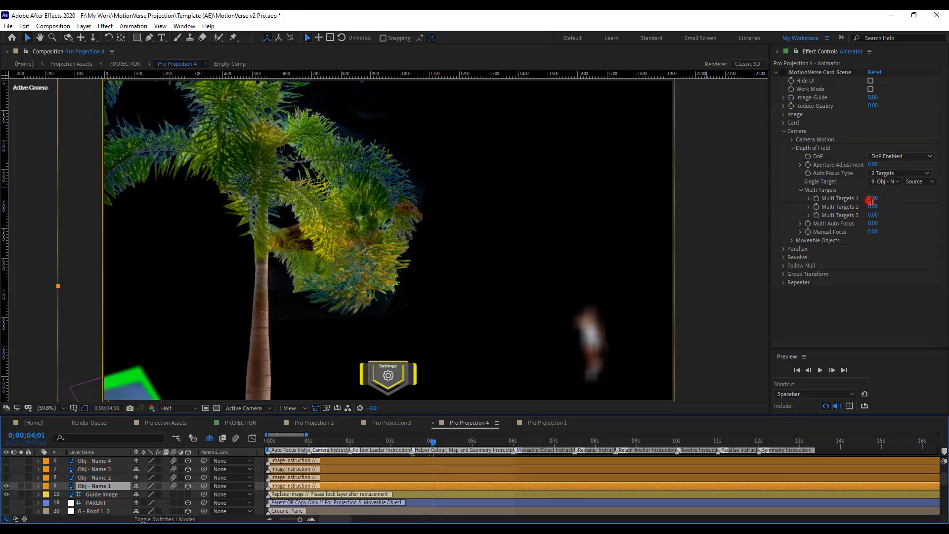
pyautogui.write('9')
pyautogui.click(885, 272)
# Set Multi Targets 2 to 4, the layer number of Obj - Name 6, and expand the Multi Auto Focus control
pyautogui.scroll(3, 98, 485)
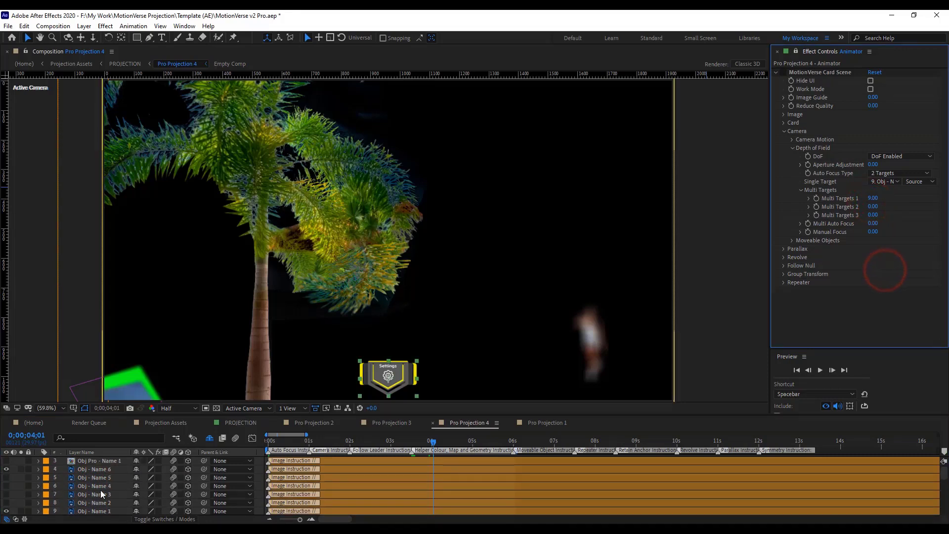
pyautogui.click(96, 469)
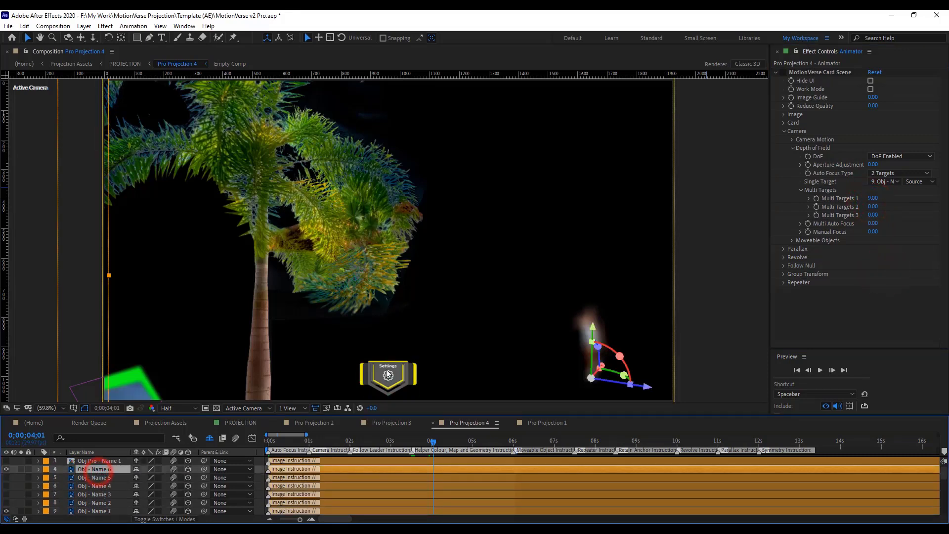
pyautogui.click(872, 207)
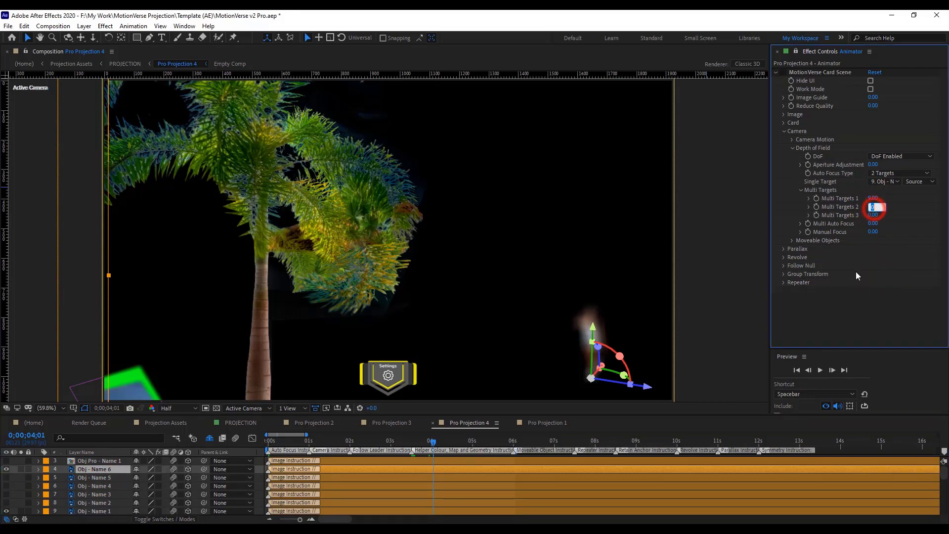
pyautogui.write('4')
pyautogui.click(859, 294)
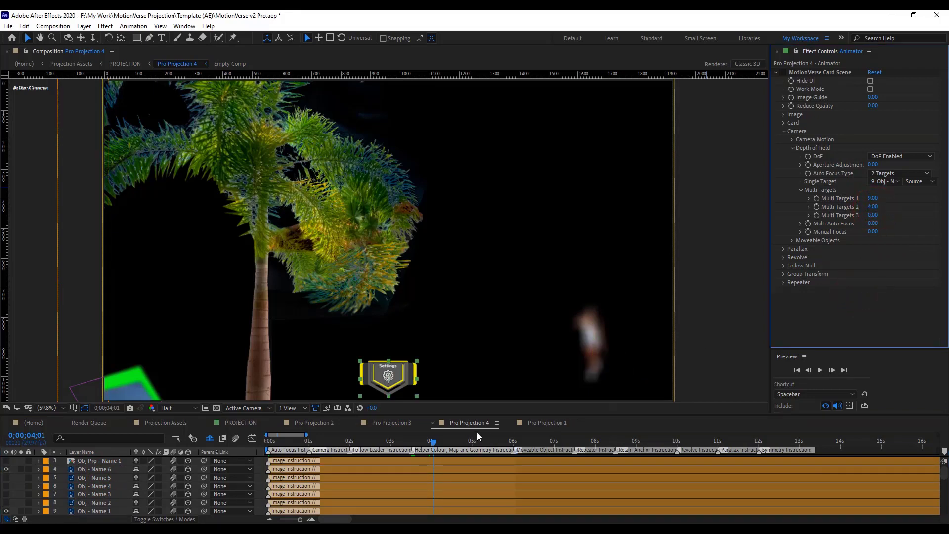
pyautogui.click(801, 224)
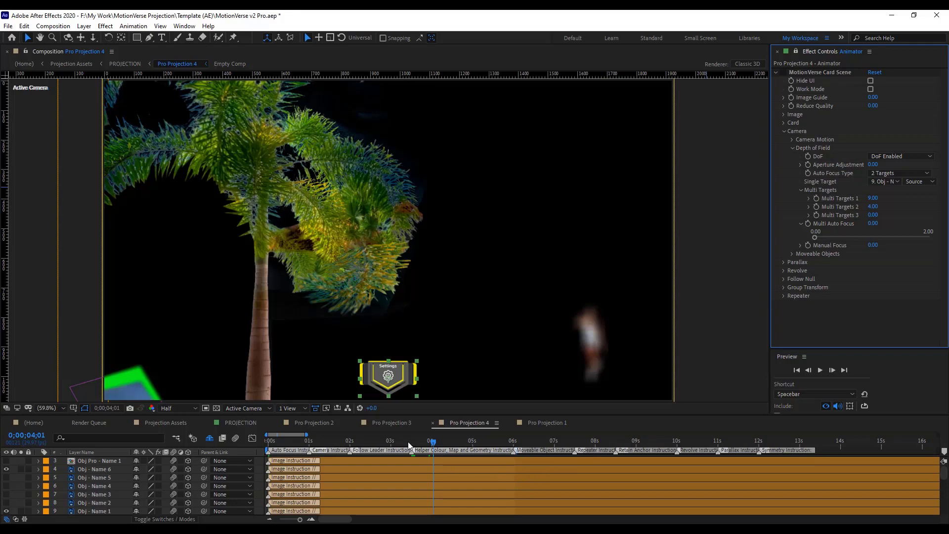
# Keyframe Multi Auto Focus in Pro Projection 4 at 0 on 0;00;03;29 and at 1 on 0;00;04;28
pyautogui.click(391, 441)
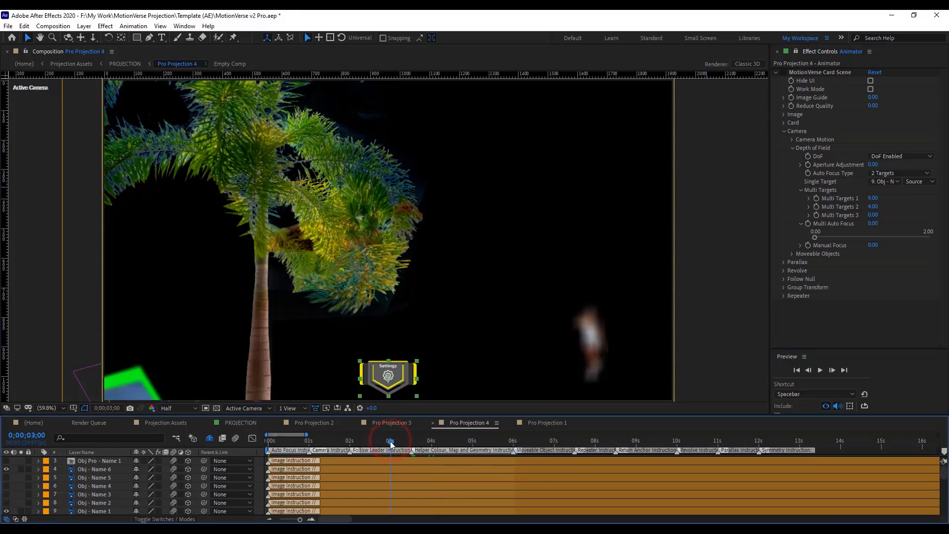
pyautogui.click(431, 442)
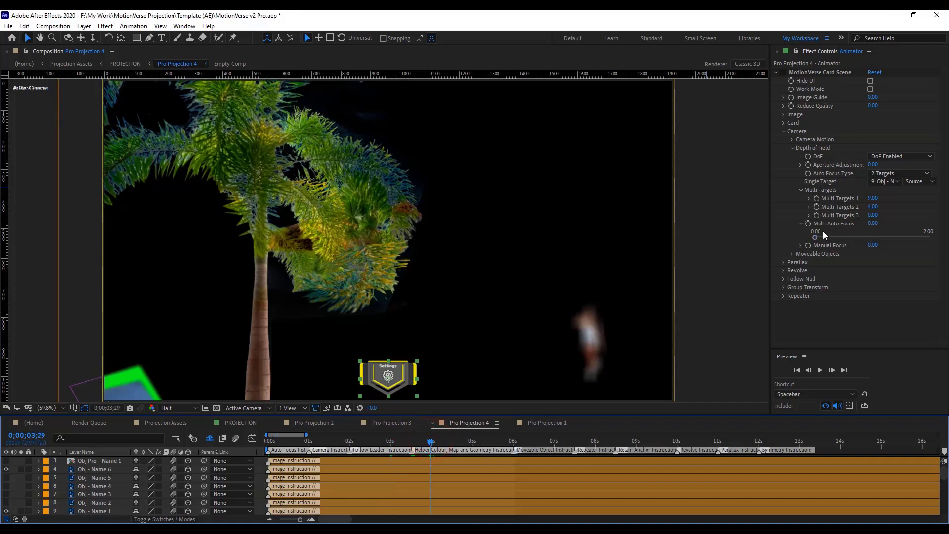
pyautogui.click(808, 225)
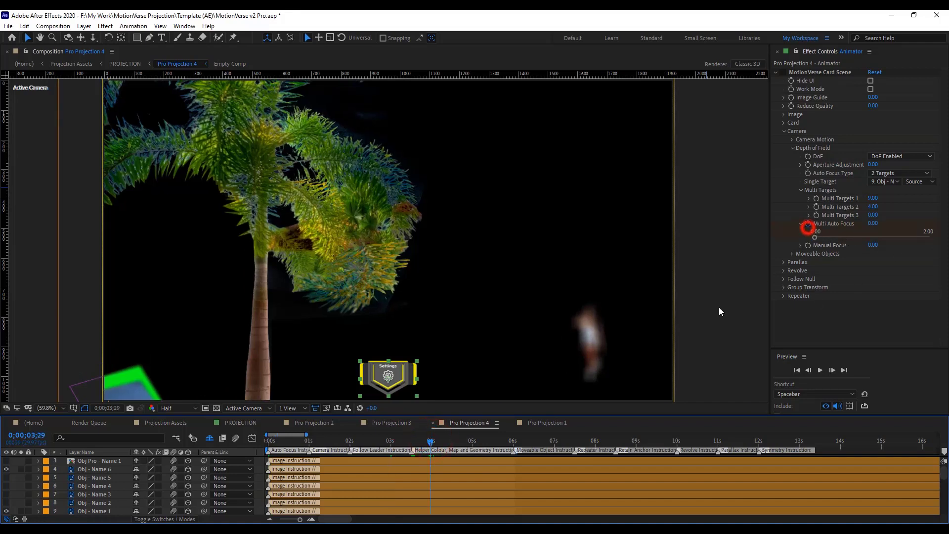
pyautogui.click(470, 441)
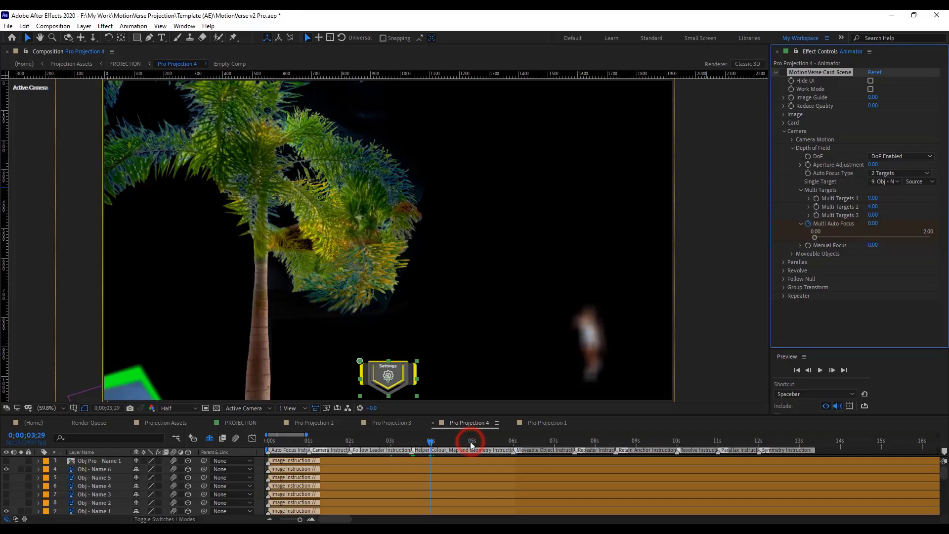
pyautogui.click(873, 224)
pyautogui.write('1')
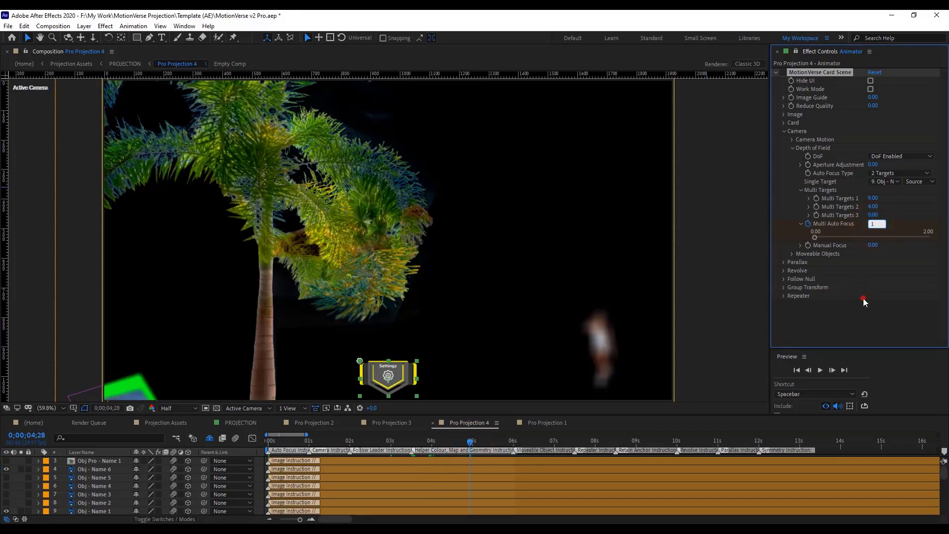
pyautogui.click(863, 298)
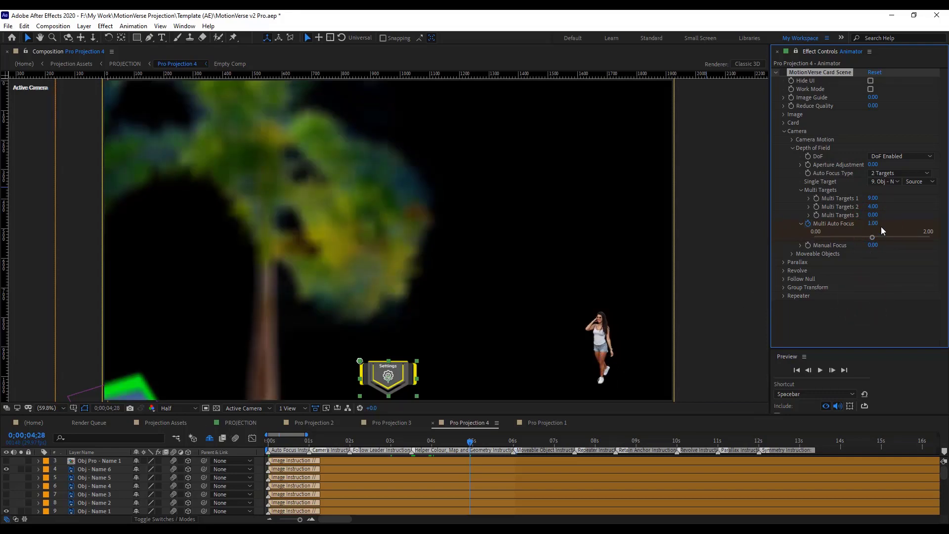
pyautogui.click(867, 284)
# Enlarge the timeline area, then solo and select the Obj - Name 1 layer in Pro Projection 4
pyautogui.moveTo(390, 413); pyautogui.dragTo(389, 316)
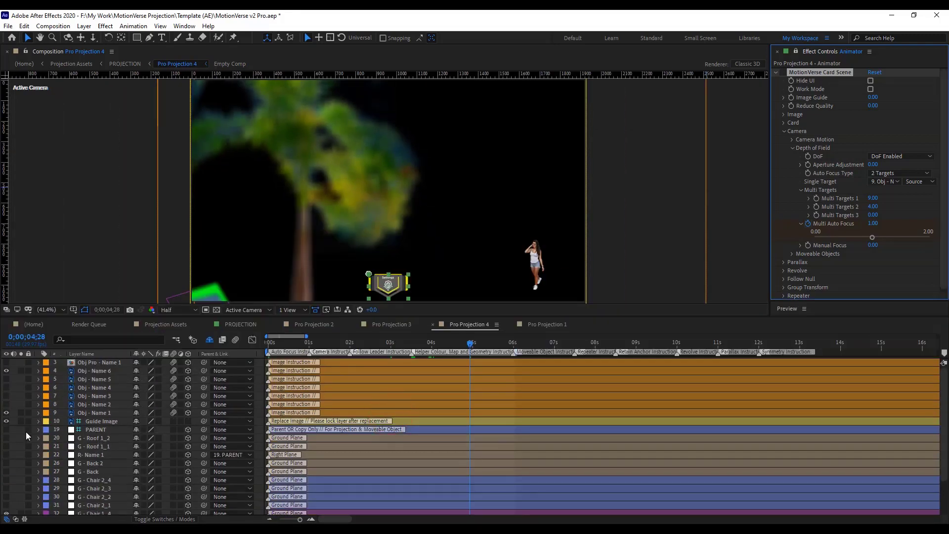
pyautogui.click(21, 412)
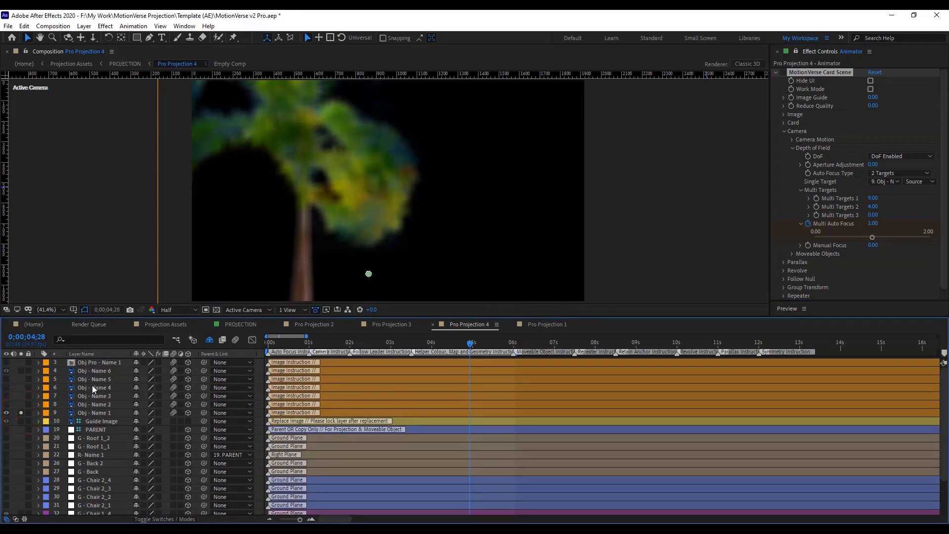
pyautogui.click(94, 413)
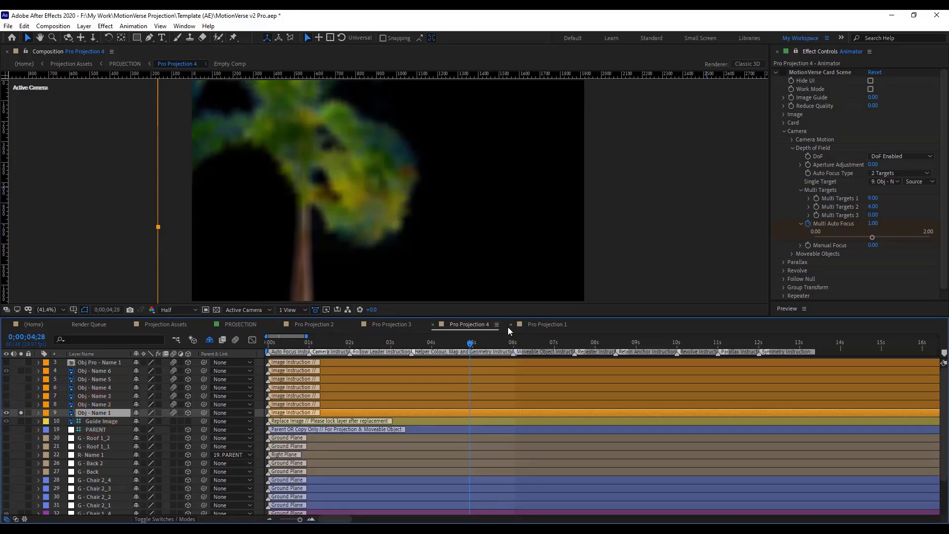
# Switch to Pro Projection 1 at 0;00;04;29 and show the effect settings of its Animator layer
pyautogui.click(535, 324)
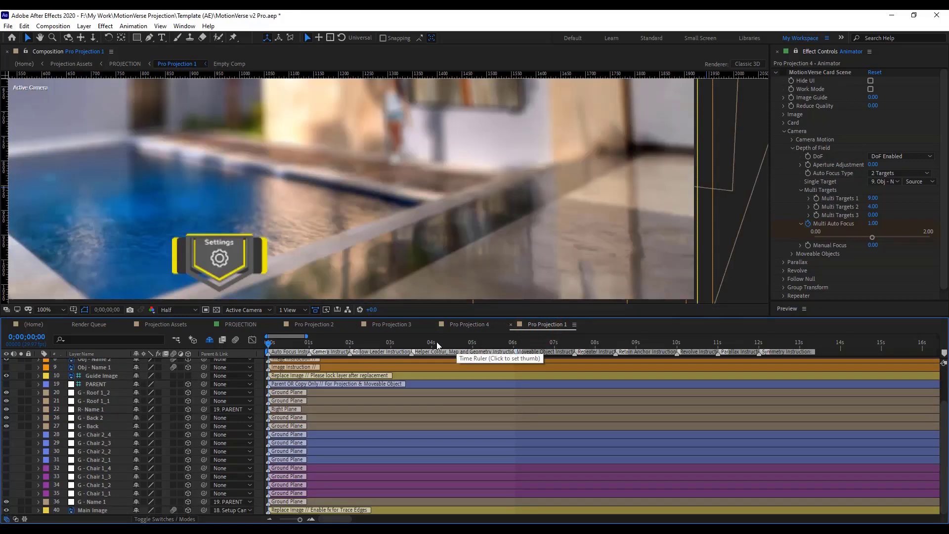
pyautogui.click(470, 344)
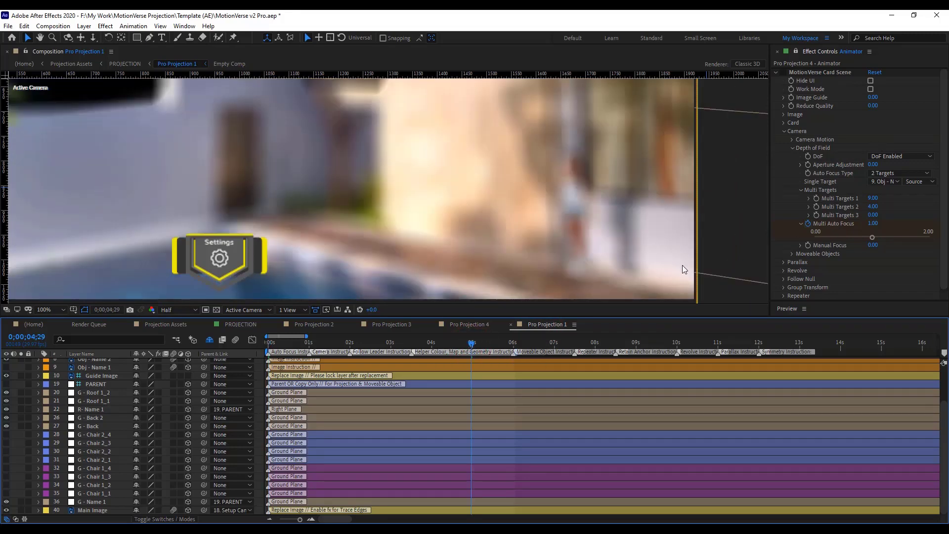
pyautogui.click(796, 51)
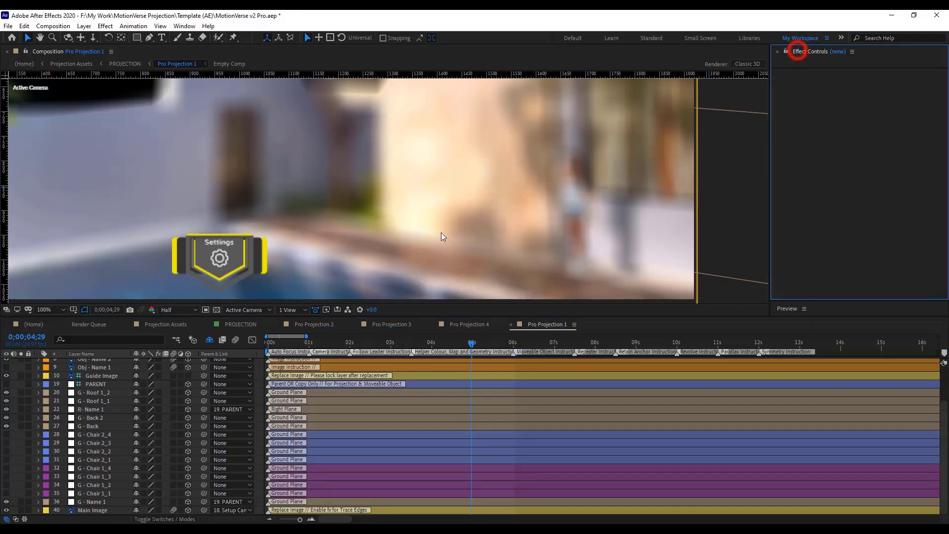
pyautogui.click(12, 431)
pyautogui.click(231, 271)
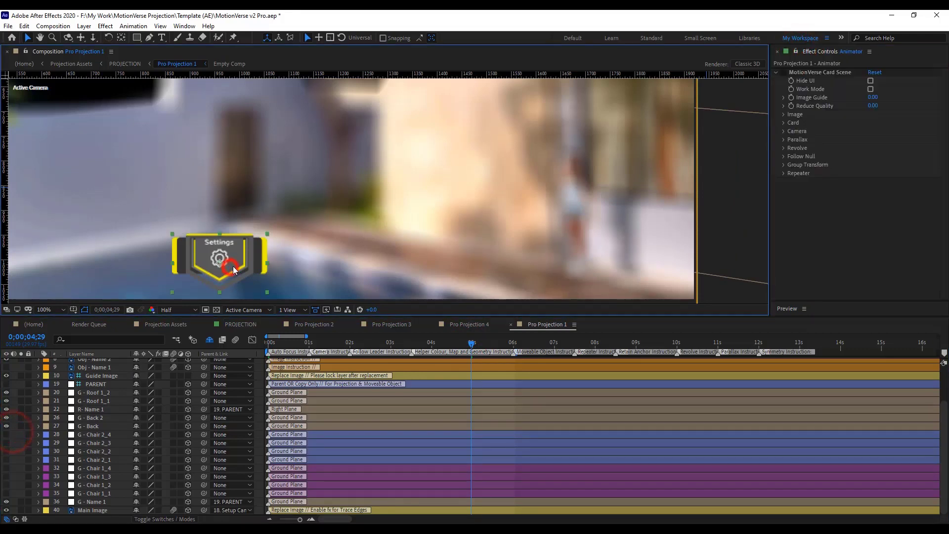
# Set the camera's depth of field Auto Focus Type to 2 Targets in Pro Projection 1 and expand the Multi Targets settings
pyautogui.click(784, 133)
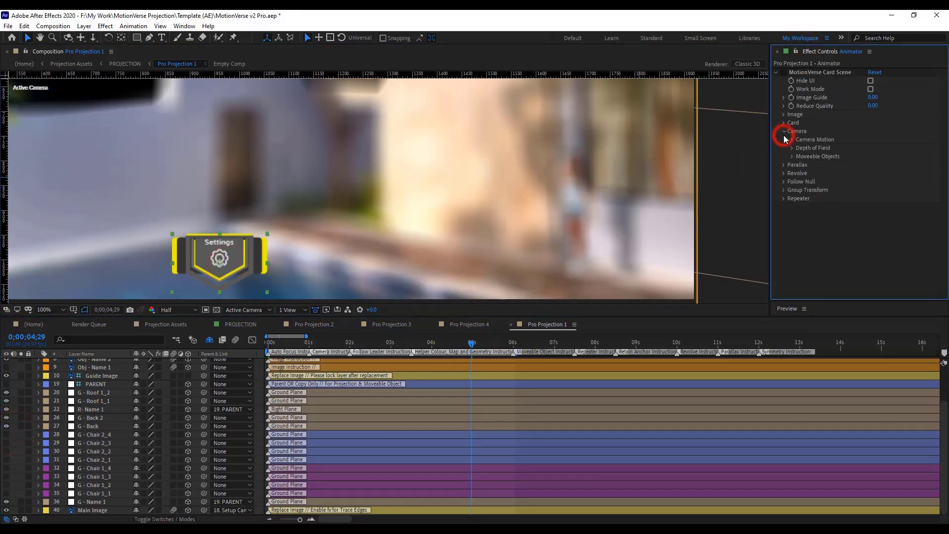
pyautogui.click(792, 148)
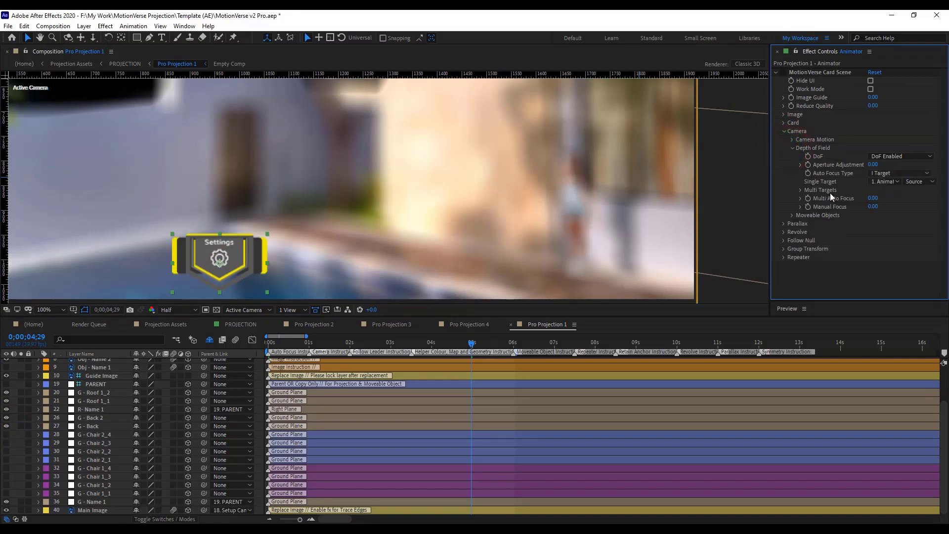
pyautogui.click(883, 173)
pyautogui.click(886, 228)
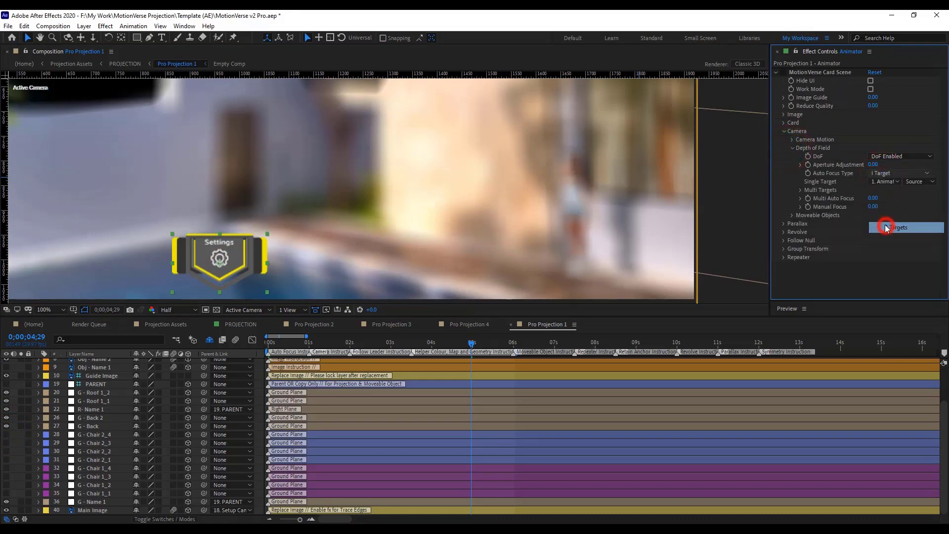
pyautogui.click(801, 191)
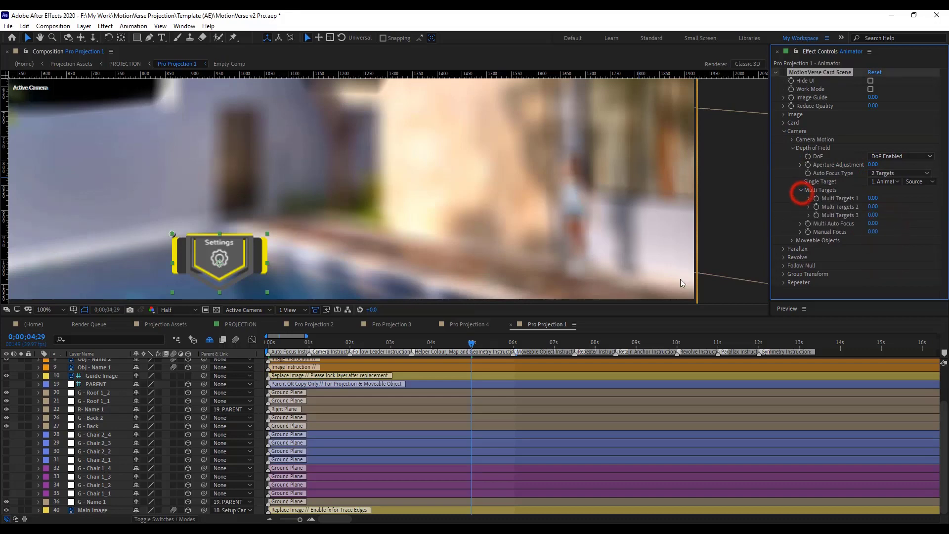
# Set Multi Targets 1 to 9 and Multi Targets 2 to 4, the layer numbers of Obj - Name 1 and Obj - Name 6
pyautogui.scroll(2, 101, 443)
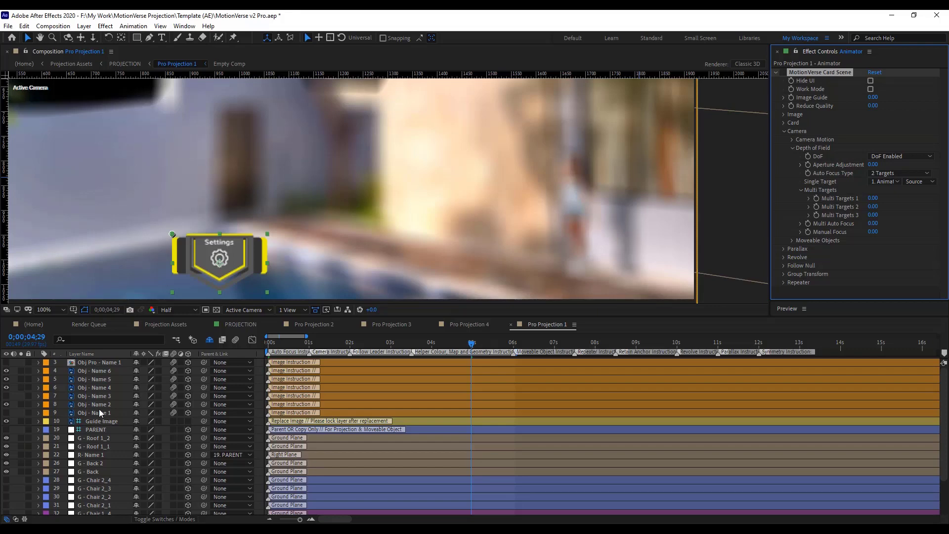
pyautogui.click(872, 198)
pyautogui.write('9')
pyautogui.click(873, 257)
pyautogui.click(872, 206)
pyautogui.write('4')
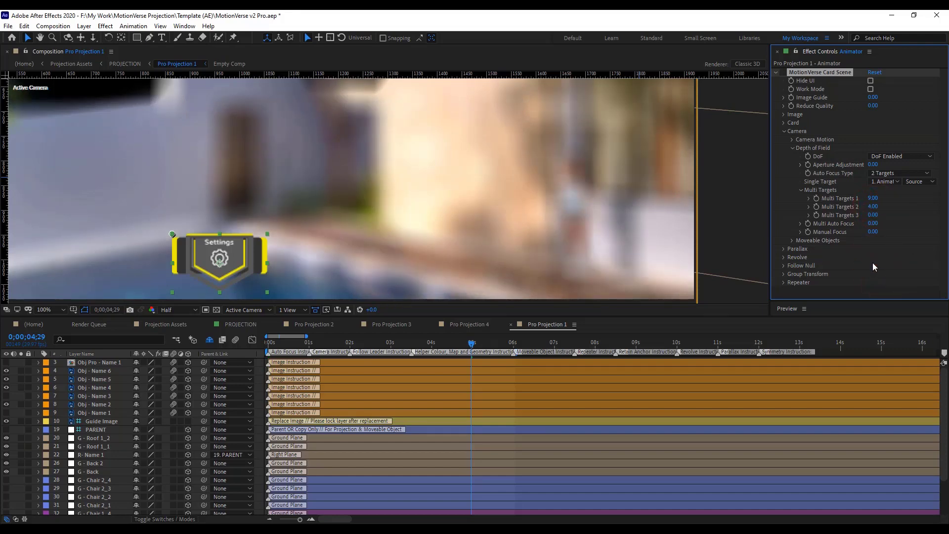
# Set Multi Auto Focus to 1 and add a keyframe for it at 0;00;04;29 in Pro Projection 1
pyautogui.click(800, 223)
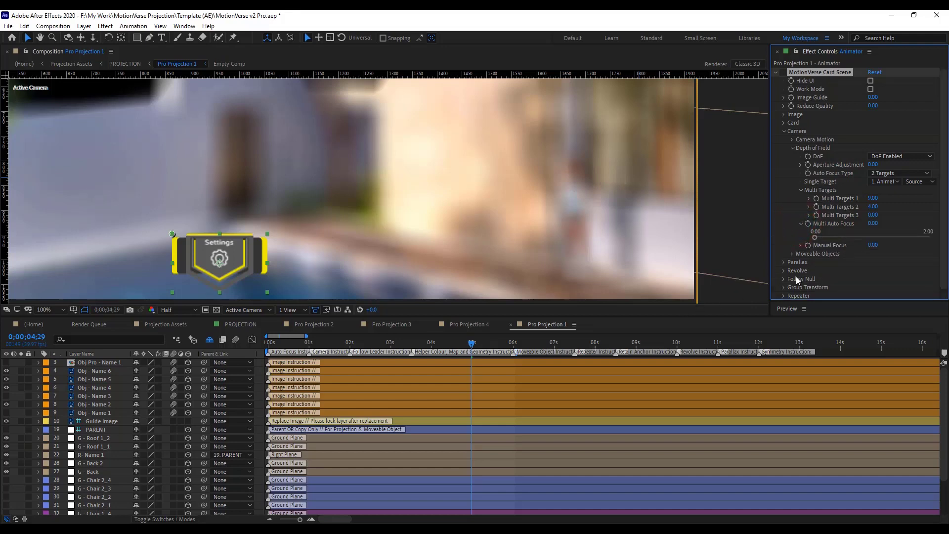
pyautogui.click(873, 225)
pyautogui.write('1')
pyautogui.press('Return')
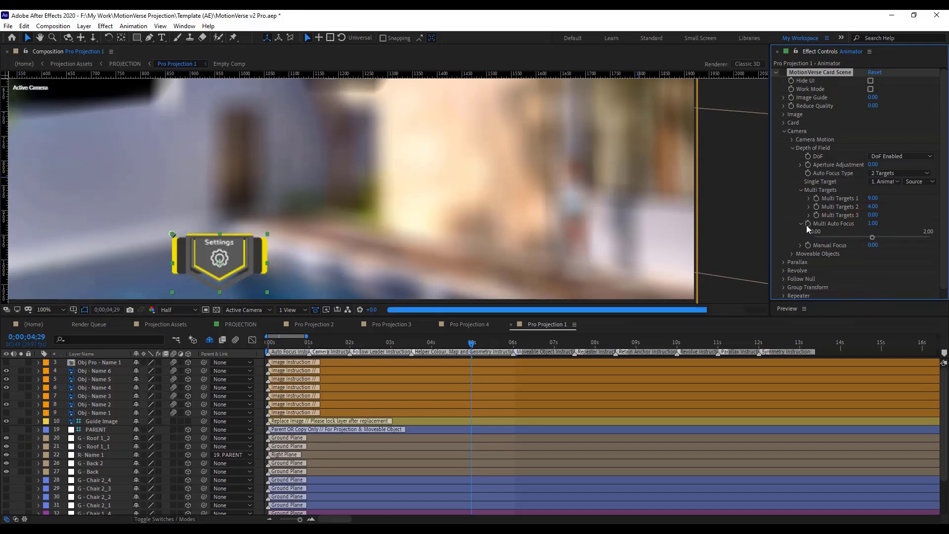
pyautogui.click(808, 224)
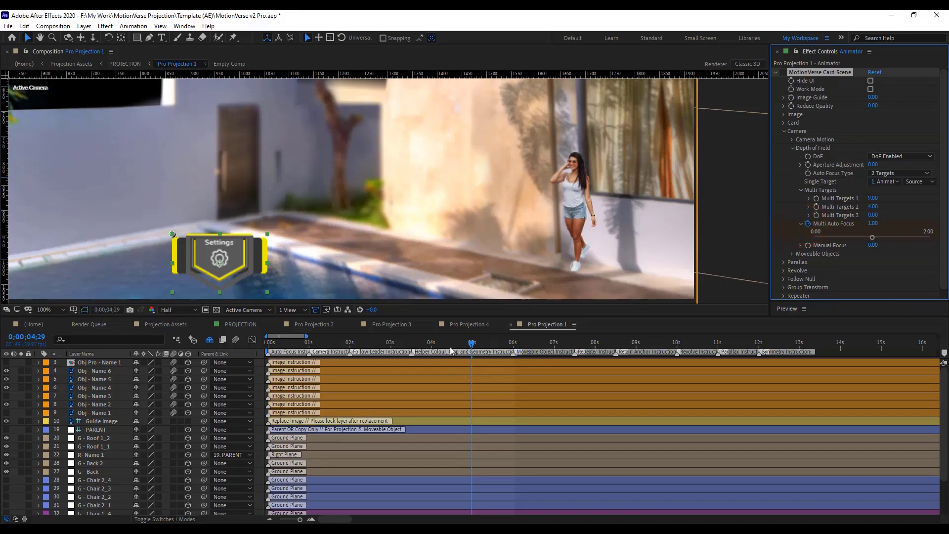
# Keyframe Multi Auto Focus at 0 on 0;00;04;00 and zoom out the composition view
pyautogui.click(431, 344)
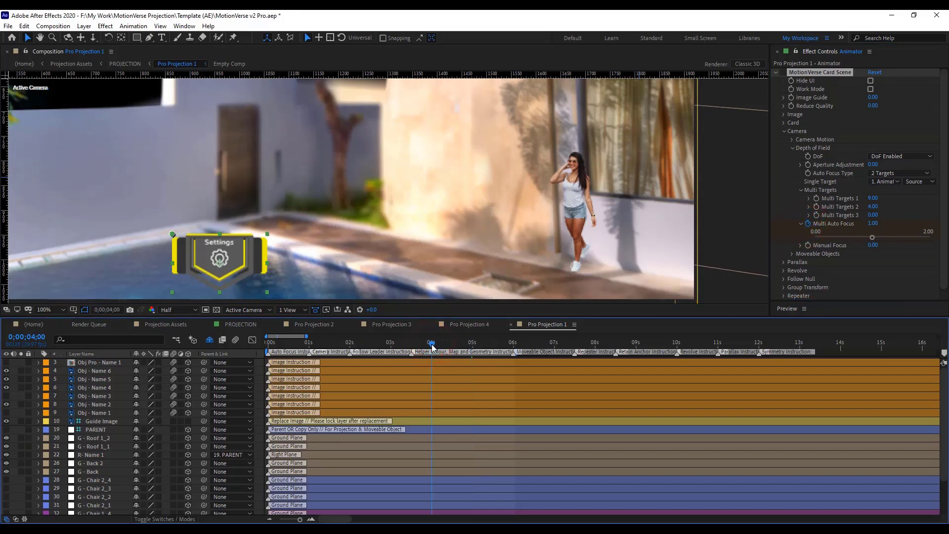
pyautogui.click(874, 224)
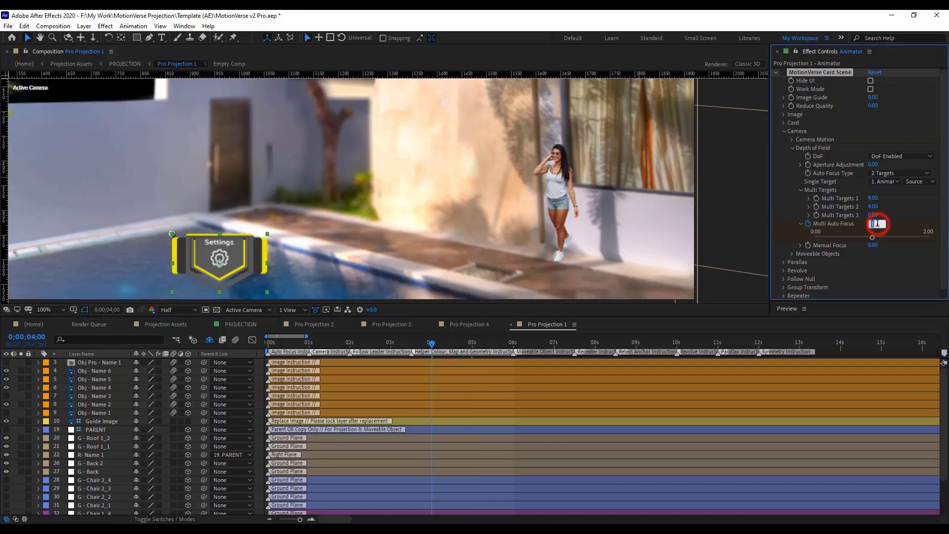
pyautogui.write('0')
pyautogui.click(861, 272)
pyautogui.press(',')
pyautogui.press(',')
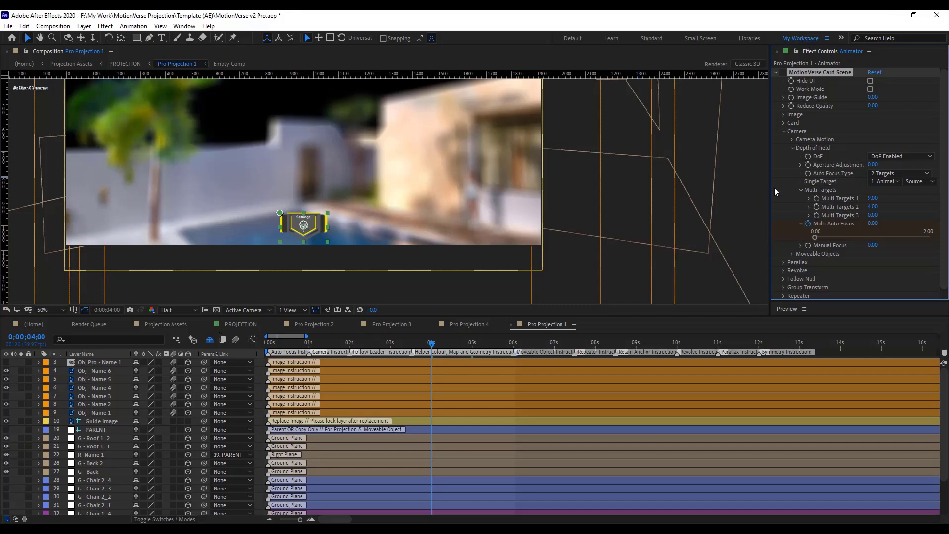
# Copy the MotionVerse Card Scene effect from the Animator of Pro Projection 1 onto the Animator of Pro Projection 2
pyautogui.click(775, 72)
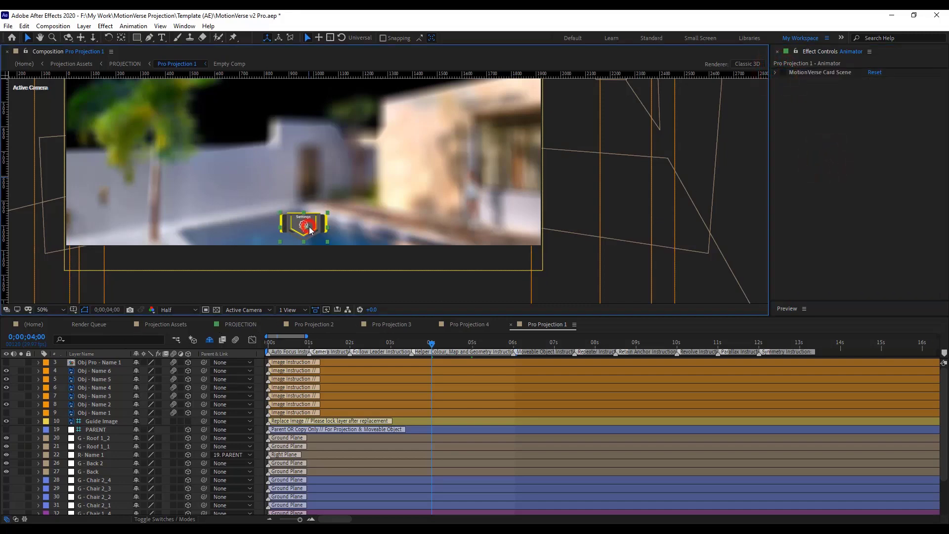
pyautogui.click(835, 75)
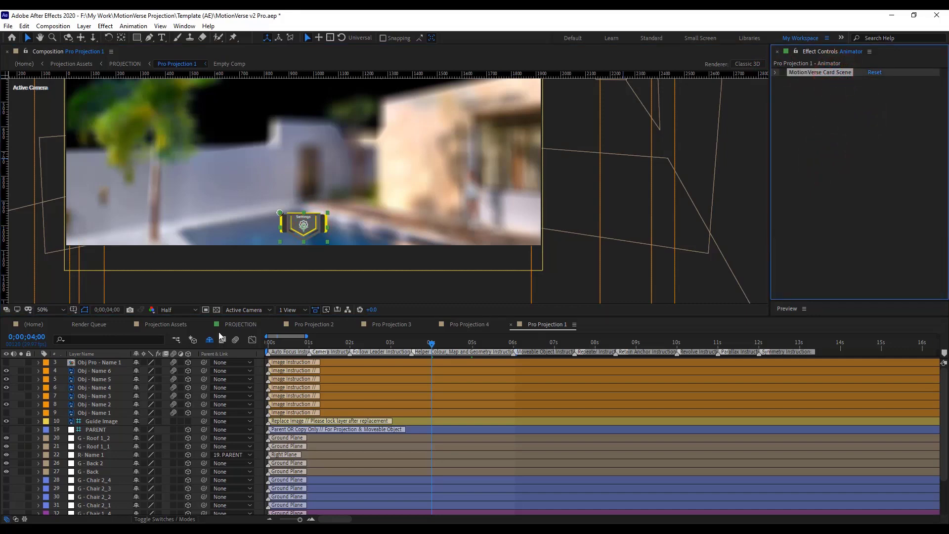
pyautogui.click(310, 326)
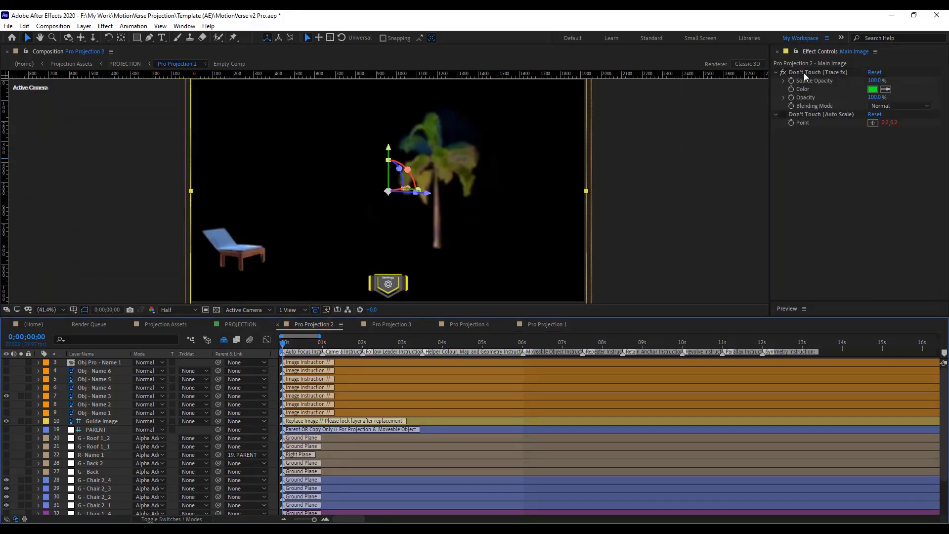
pyautogui.click(388, 283)
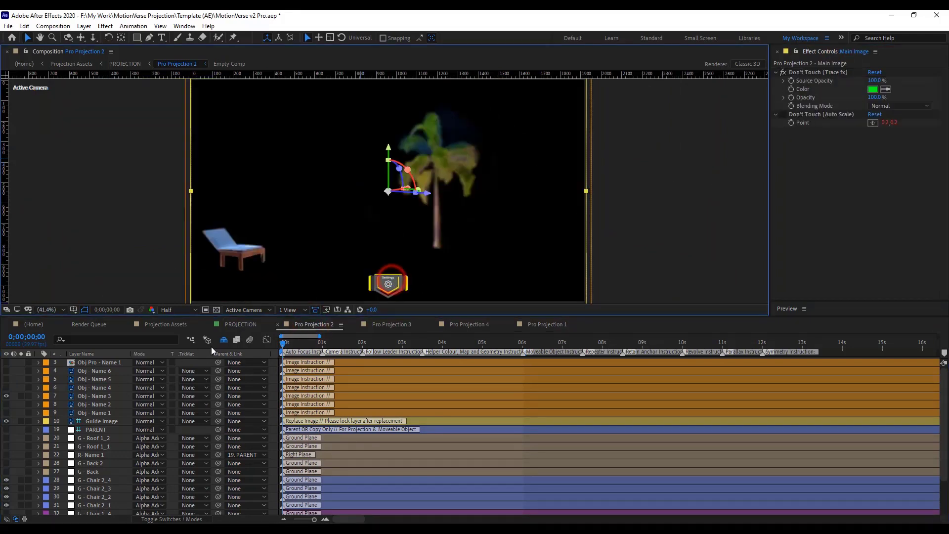
pyautogui.click(21, 375)
pyautogui.click(385, 283)
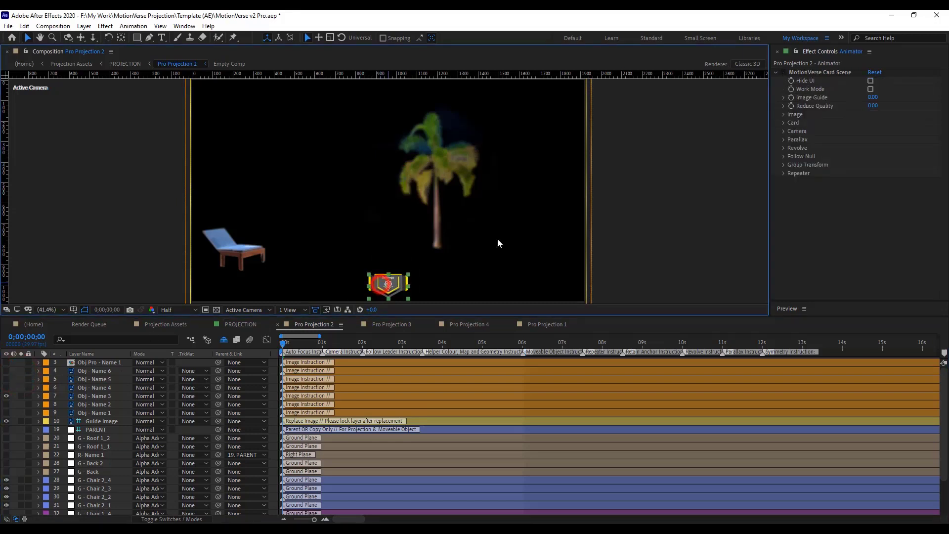
pyautogui.click(795, 75)
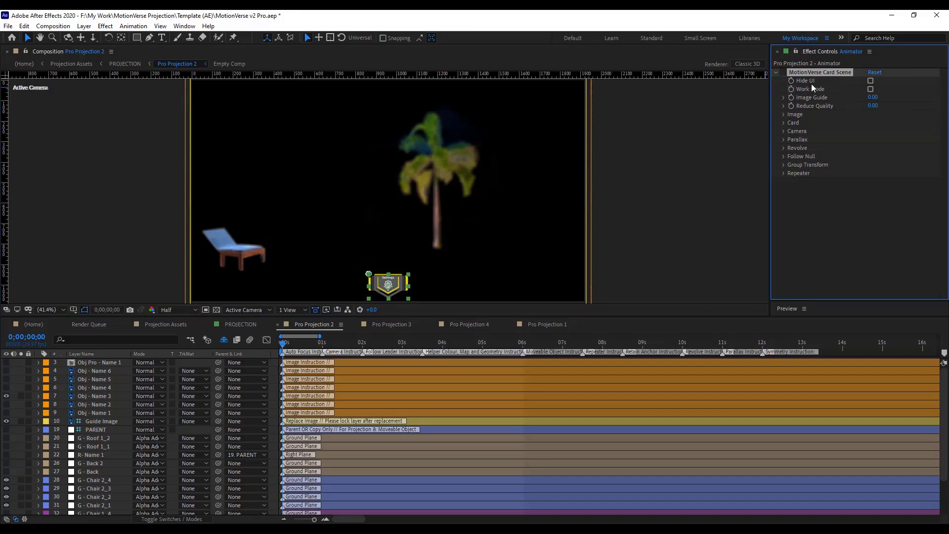
pyautogui.click(801, 83)
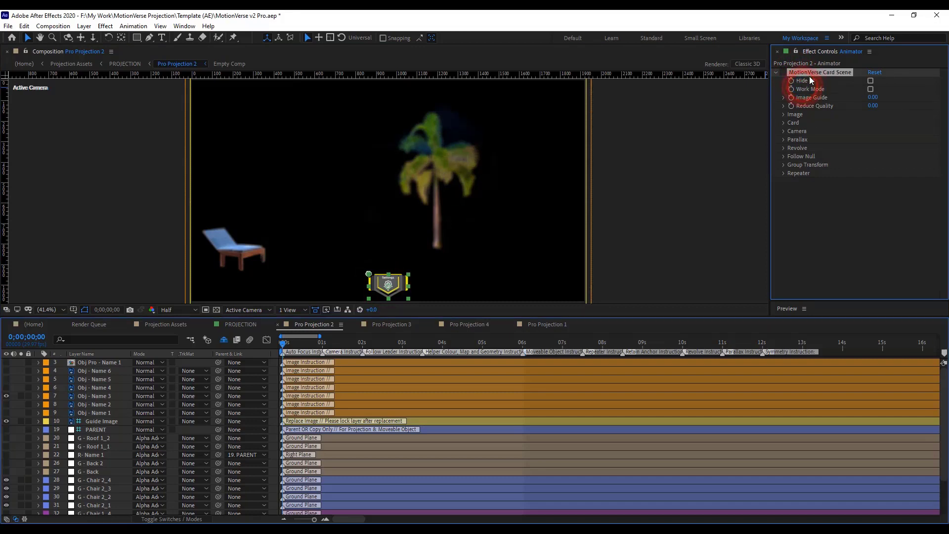
# Shift the Animator's two Multi Auto Focus keyframes in Pro Projection 2 so that the first sits at 0;00;04;00
pyautogui.click(116, 361)
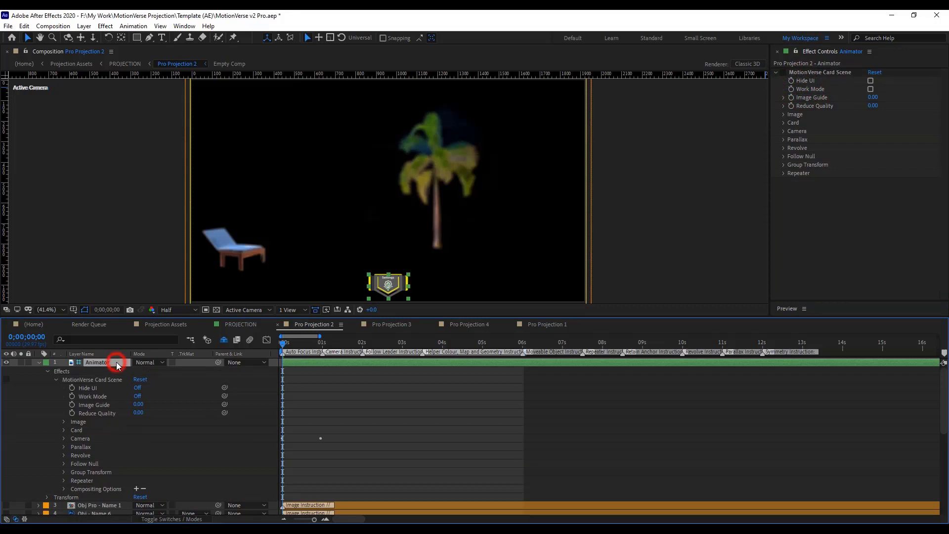
pyautogui.press('u')
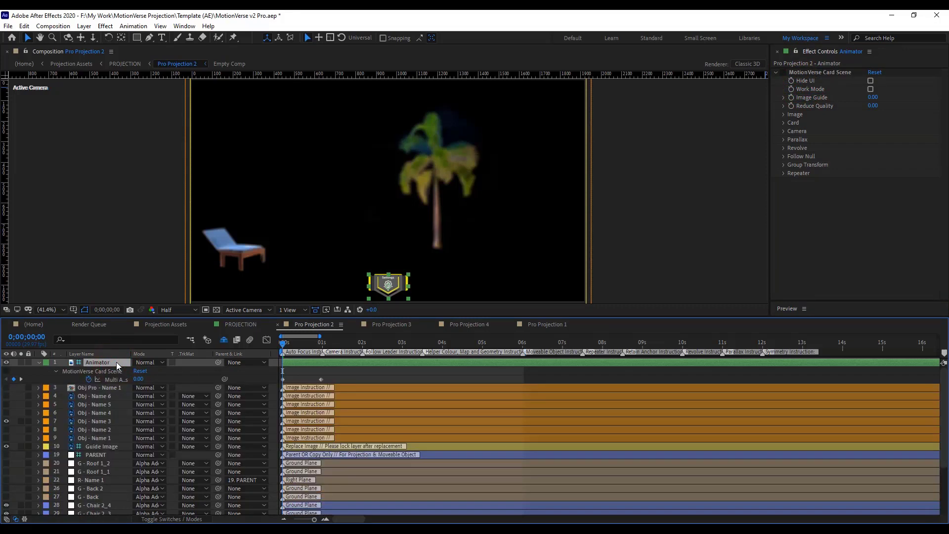
pyautogui.click(441, 343)
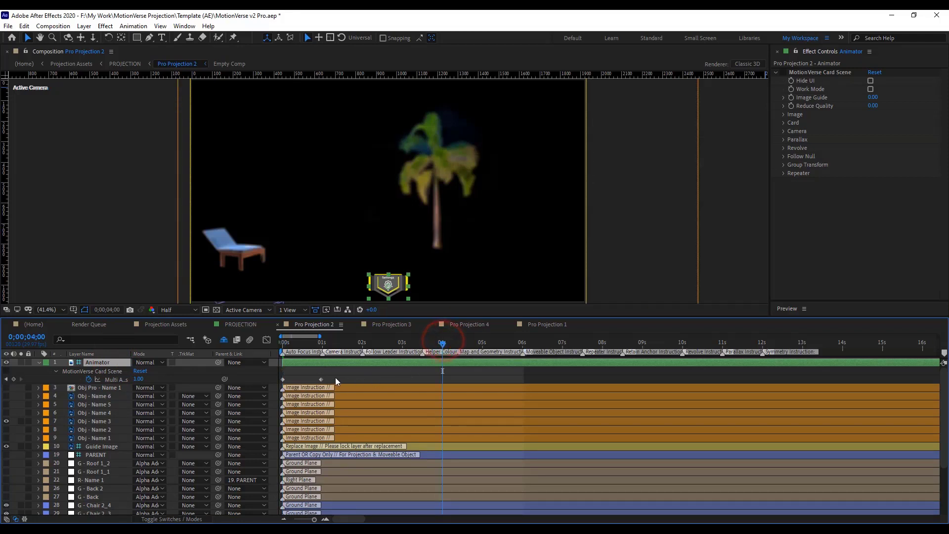
pyautogui.moveTo(335, 377); pyautogui.dragTo(396, 378)
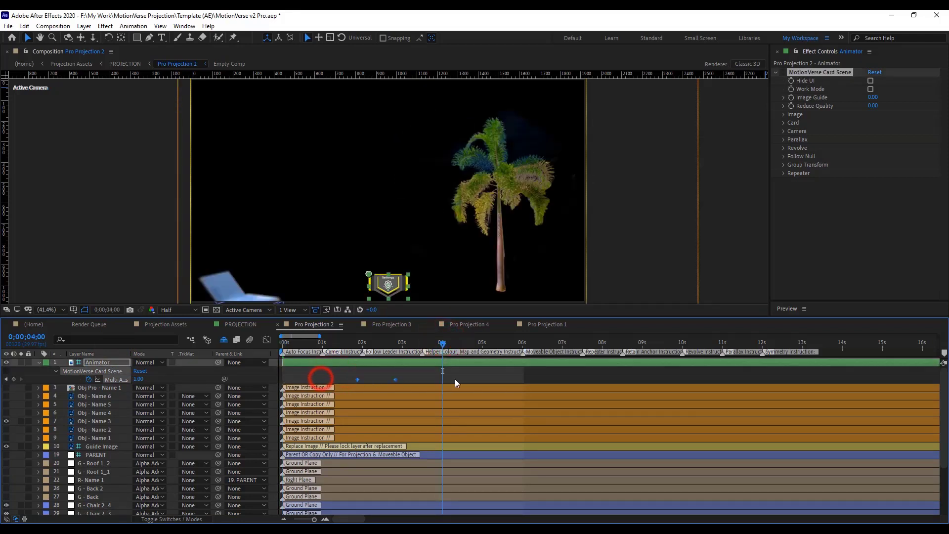
pyautogui.moveTo(454, 378); pyautogui.dragTo(473, 378)
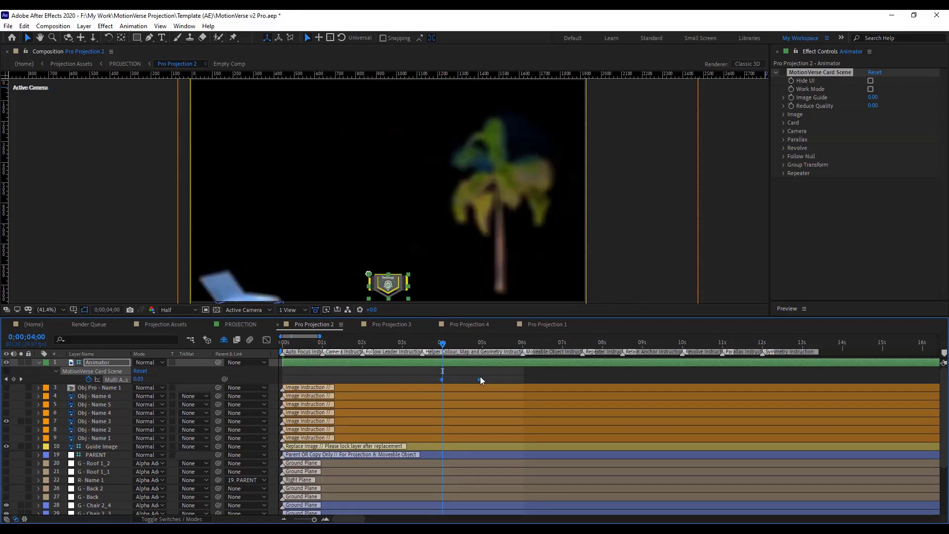
pyautogui.moveTo(480, 378); pyautogui.dragTo(479, 378)
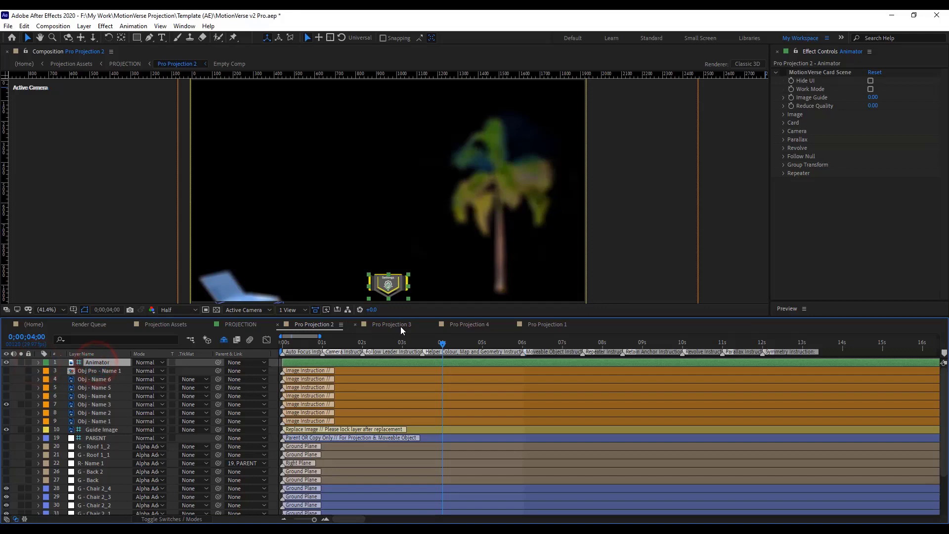
# Paste the copied MotionVerse Card Scene effect over the one on the Animator of Pro Projection 3
pyautogui.click(399, 325)
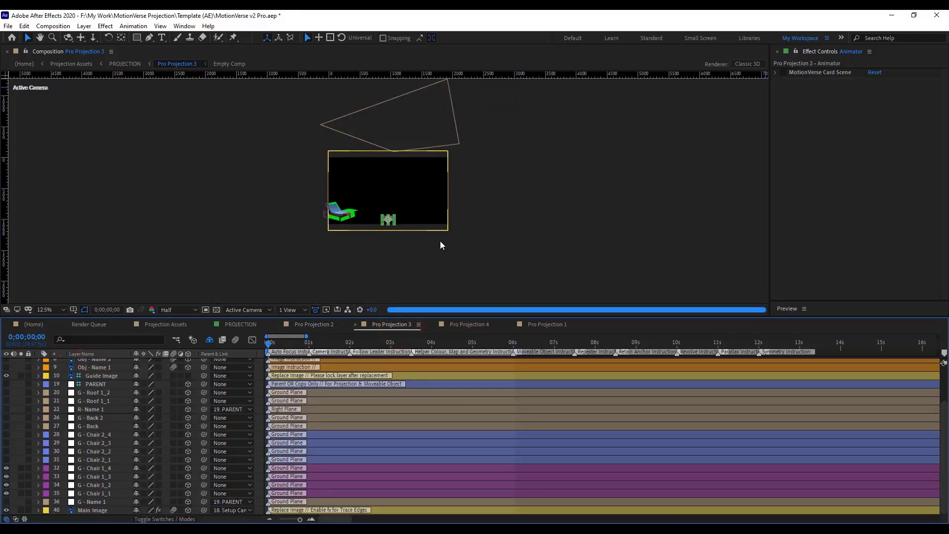
pyautogui.scroll(2, 84, 389)
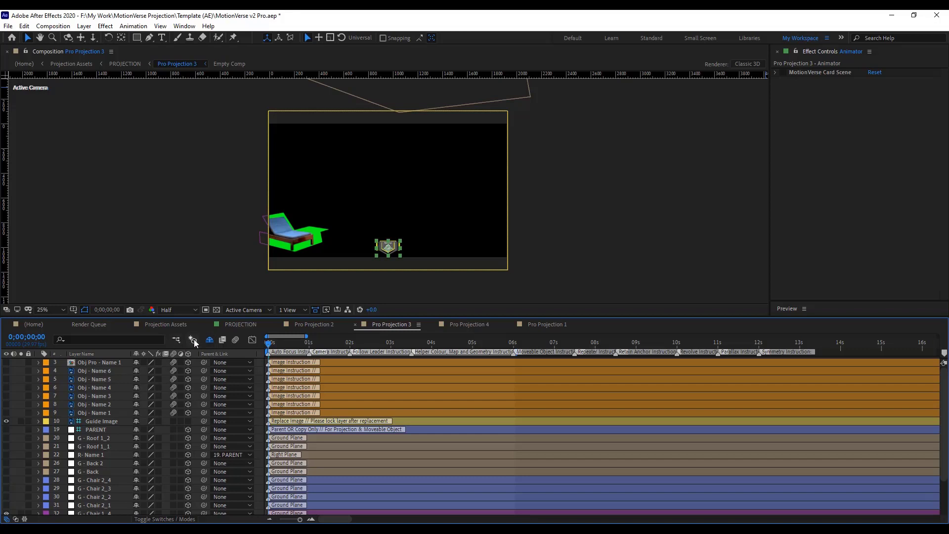
pyautogui.click(207, 340)
pyautogui.click(101, 363)
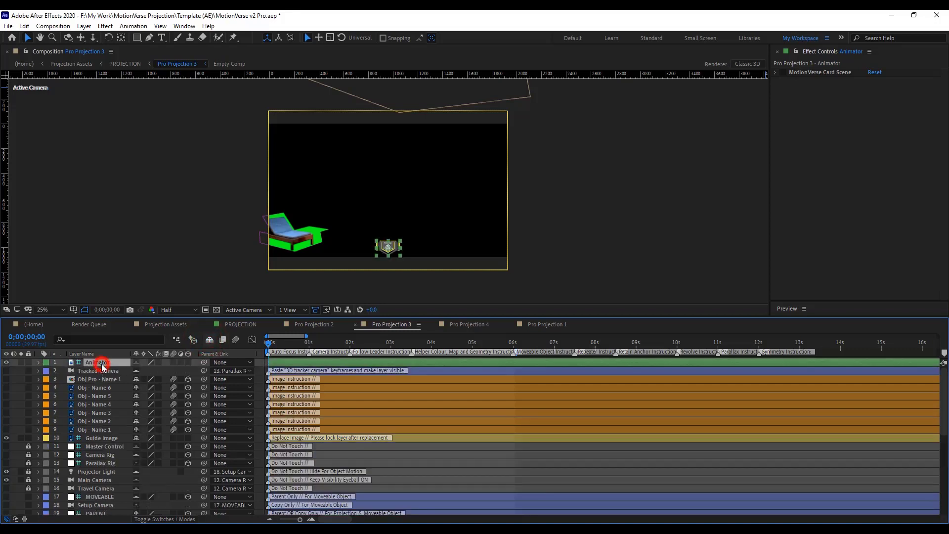
pyautogui.click(214, 342)
pyautogui.click(807, 73)
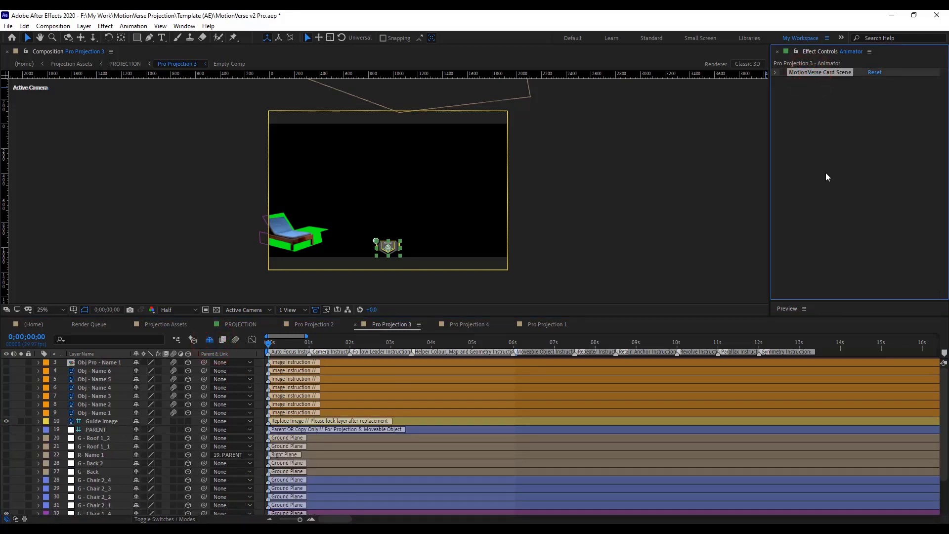
pyautogui.press('`')
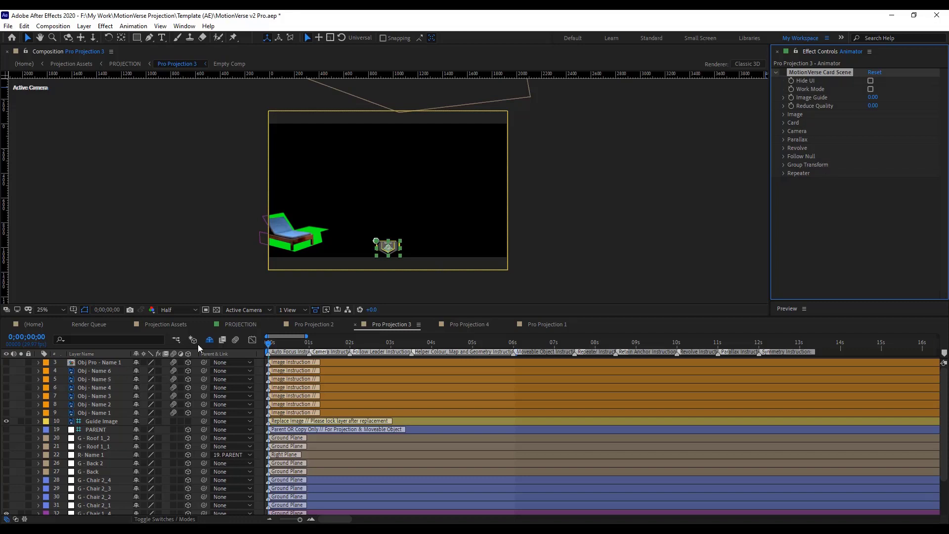
pyautogui.click(809, 84)
# Shift the Animator's Multi Auto Focus keyframes in Pro Projection 3 to start at 0;00;03;29 and collapse the layer
pyautogui.press('e')
pyautogui.moveTo(254, 437); pyautogui.dragTo(323, 443)
pyautogui.click(430, 342)
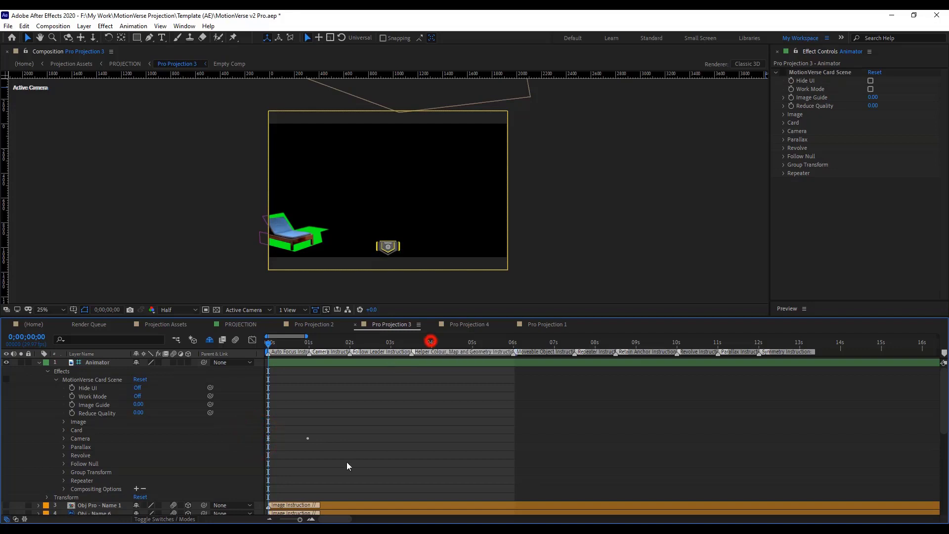
pyautogui.press('e')
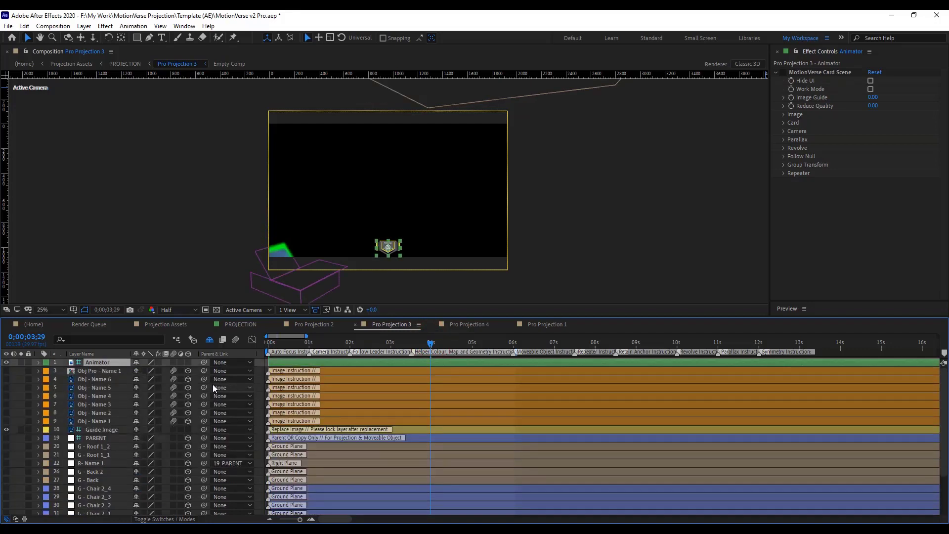
pyautogui.press('u')
pyautogui.moveTo(327, 370); pyautogui.dragTo(471, 380)
pyautogui.click(40, 363)
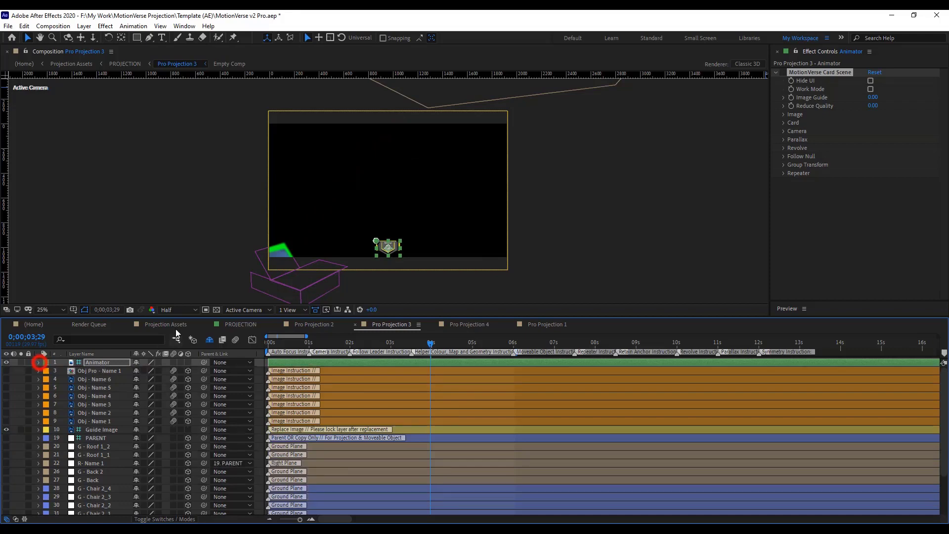
# Check the focus shift in the PROJECTION comp at several frames up to 0;00;05;11, with the composition view enlarged
pyautogui.click(166, 324)
pyautogui.click(241, 325)
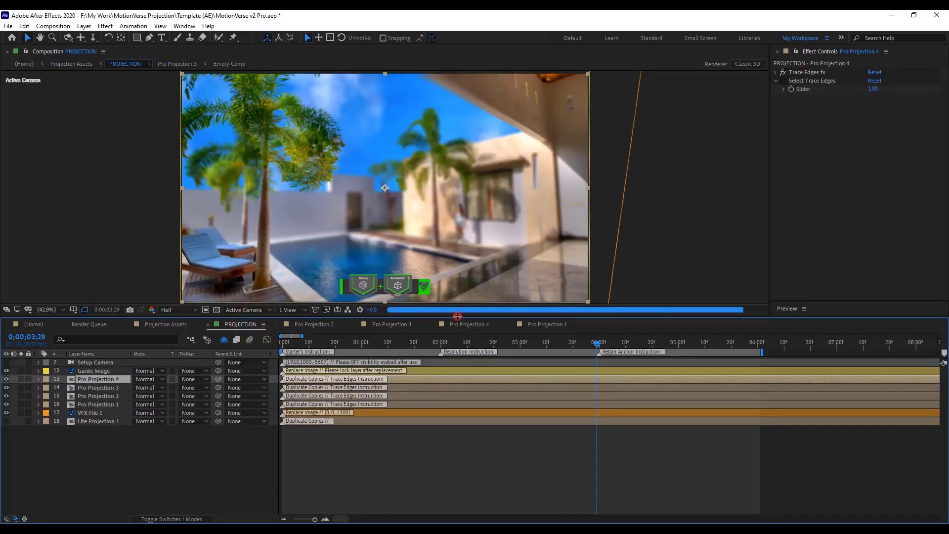
pyautogui.moveTo(457, 315); pyautogui.dragTo(457, 371)
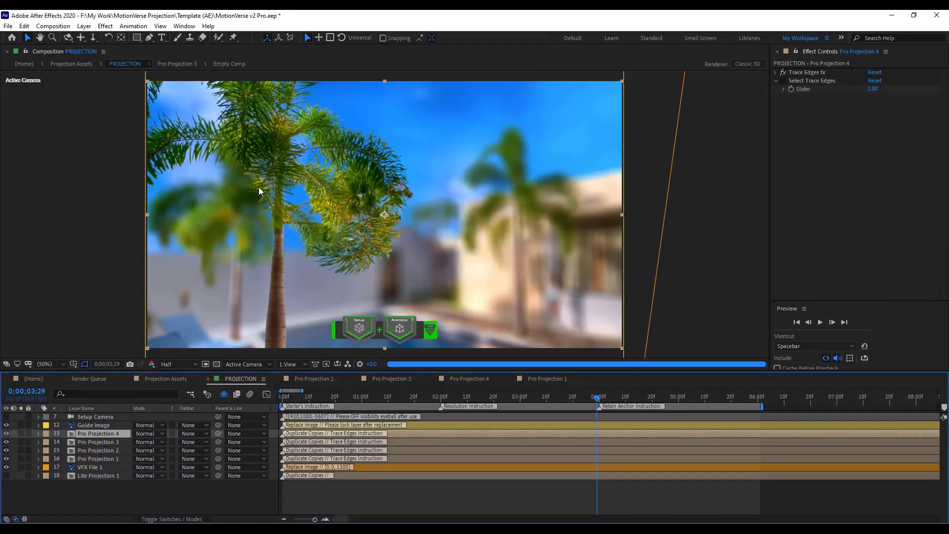
pyautogui.click(630, 397)
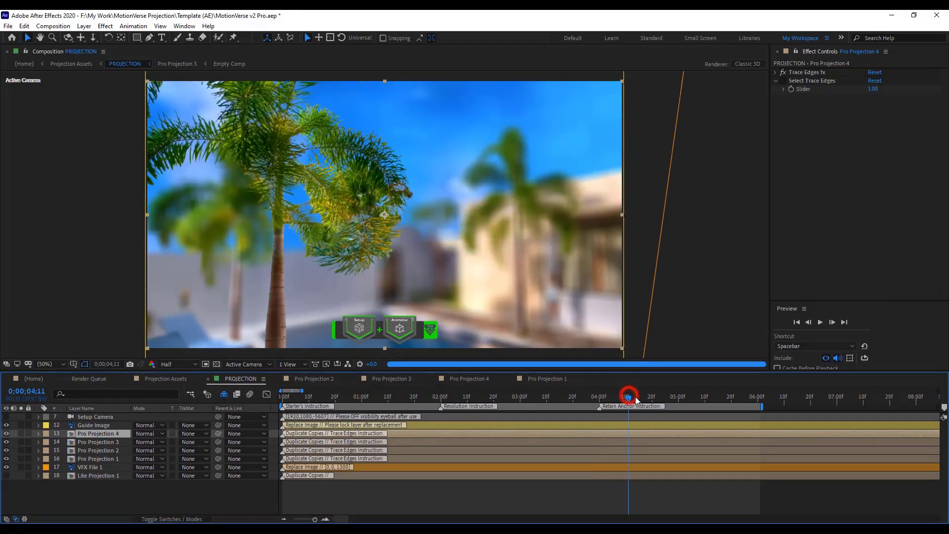
pyautogui.moveTo(635, 397); pyautogui.dragTo(639, 396)
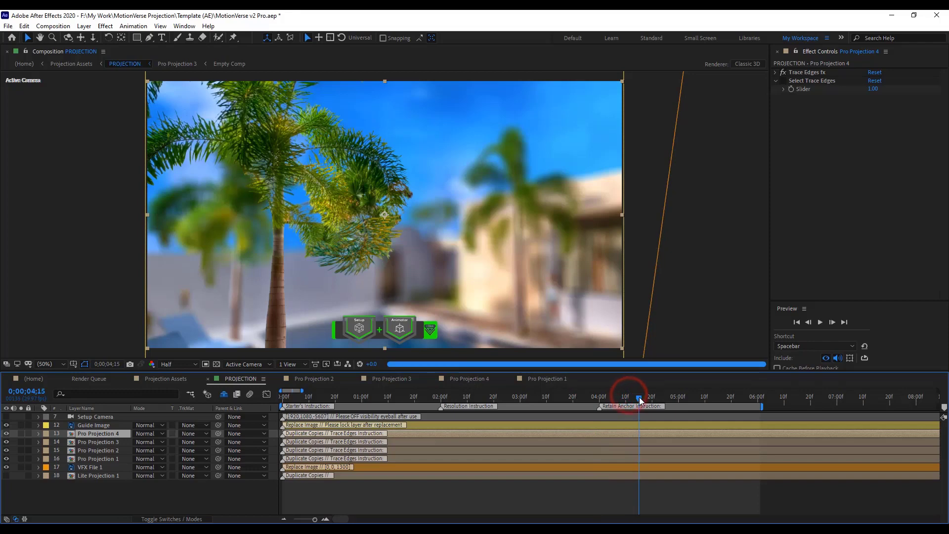
pyautogui.click(667, 398)
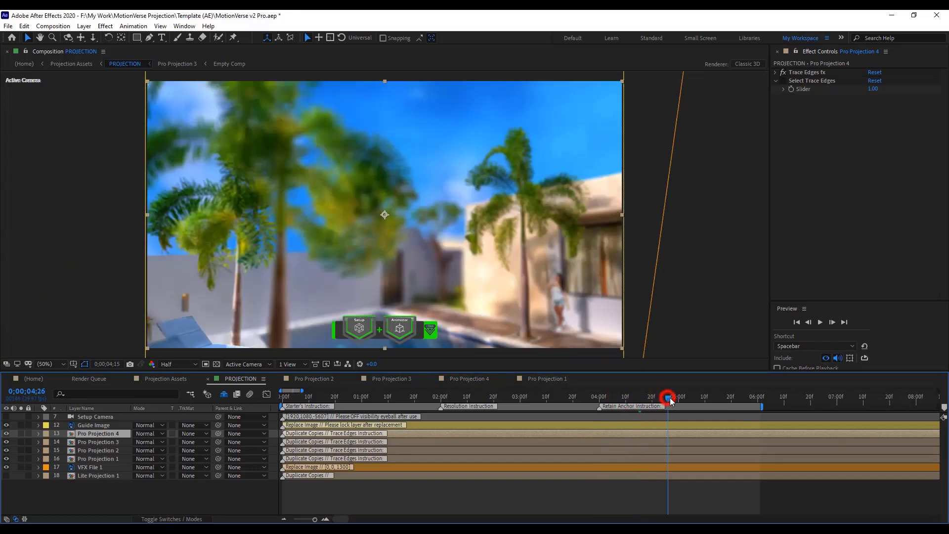
pyautogui.moveTo(668, 398); pyautogui.dragTo(689, 397)
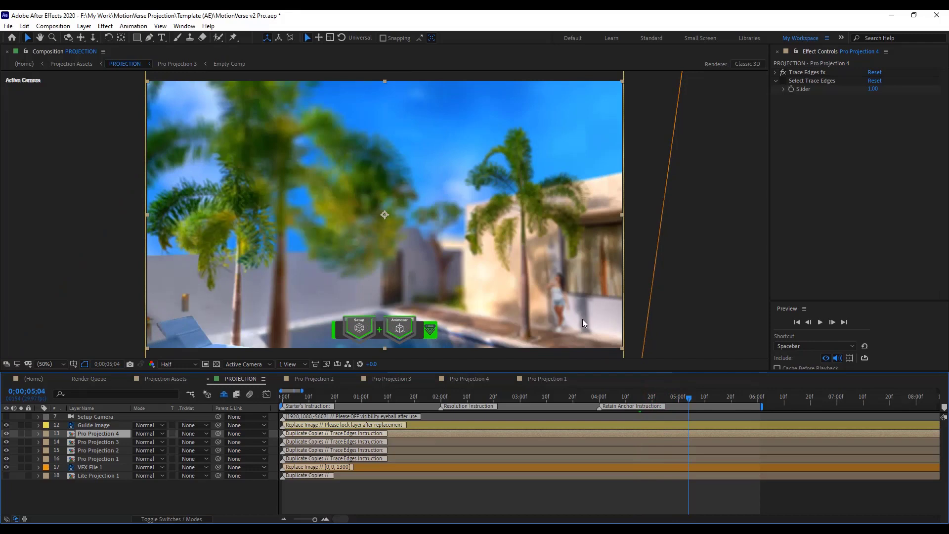
pyautogui.click(707, 396)
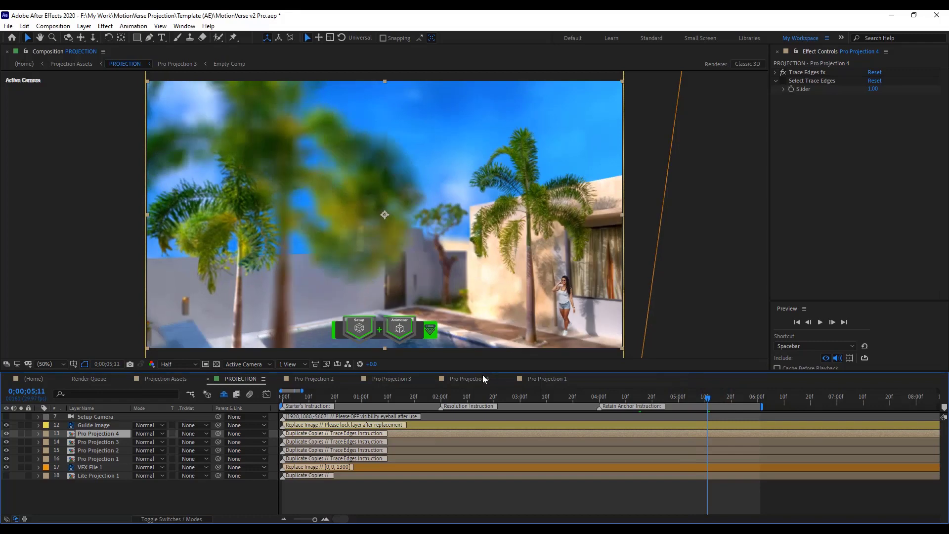
pyautogui.moveTo(485, 372); pyautogui.dragTo(485, 398)
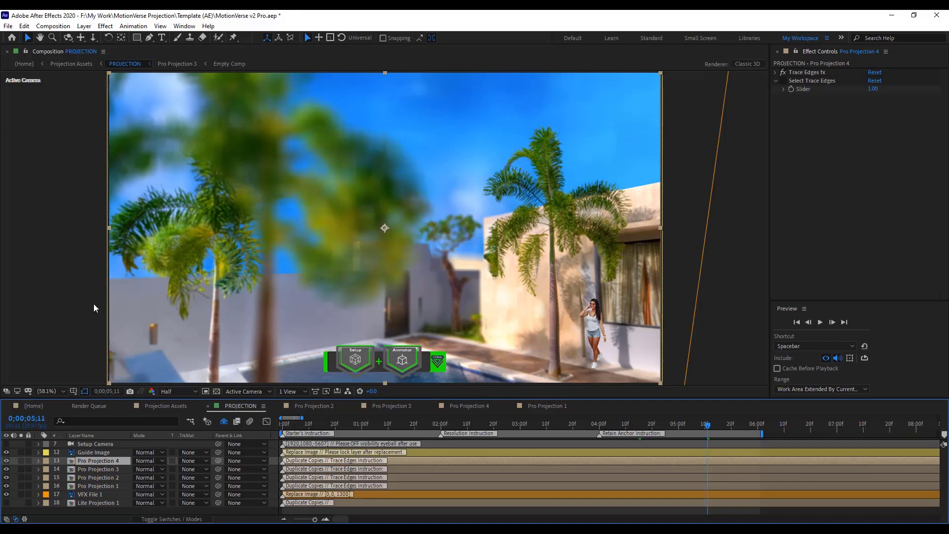
# Set Enable Grading to Enabled in the Pro Grade settings of the PROJECTION comp's Animator
pyautogui.click(13, 504)
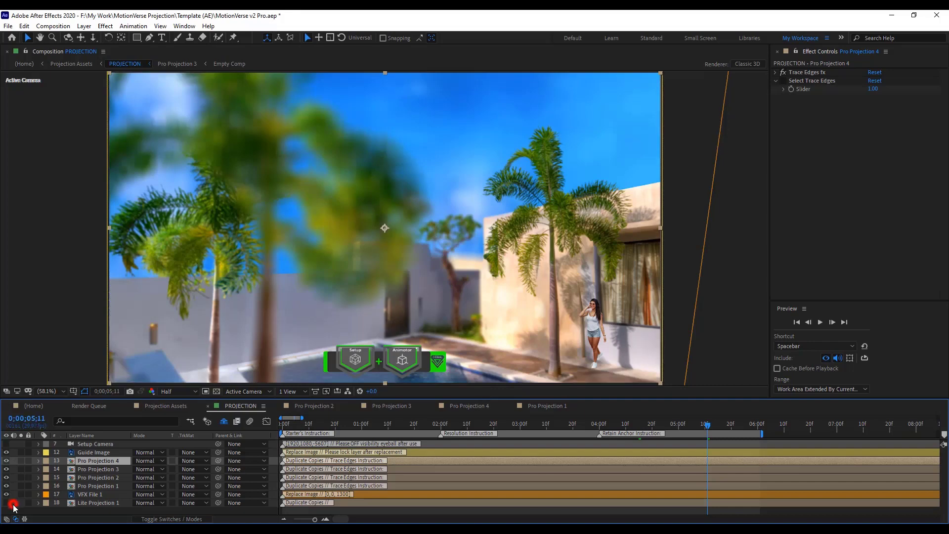
pyautogui.click(403, 362)
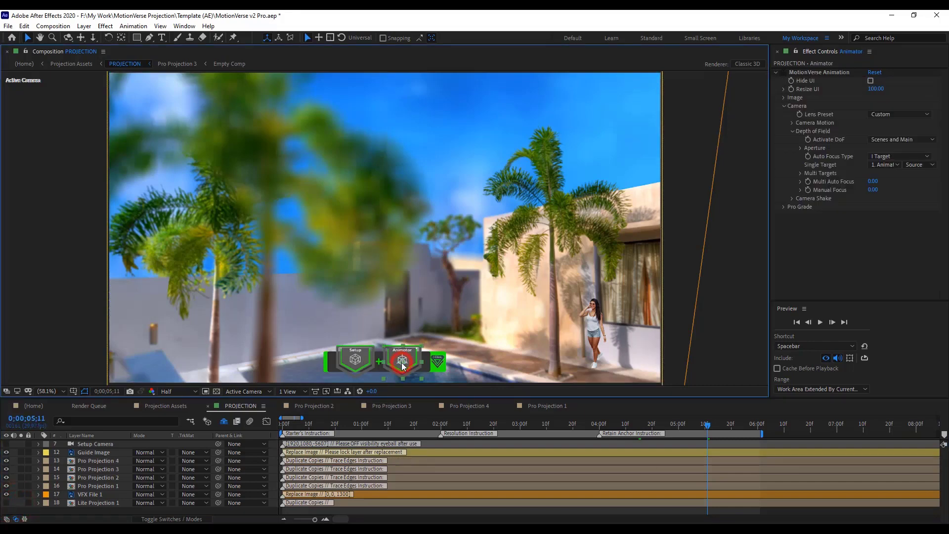
pyautogui.click(792, 131)
pyautogui.click(784, 108)
pyautogui.click(783, 115)
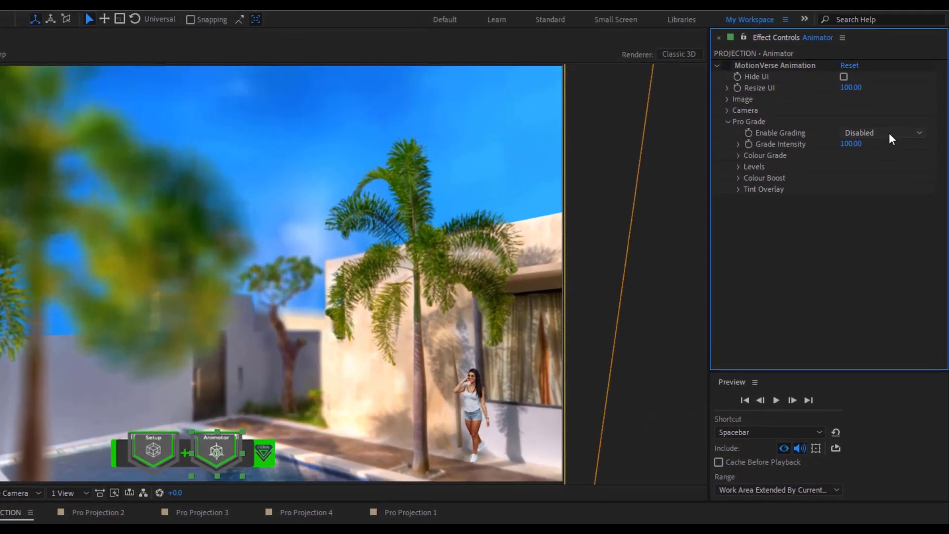
pyautogui.click(891, 129)
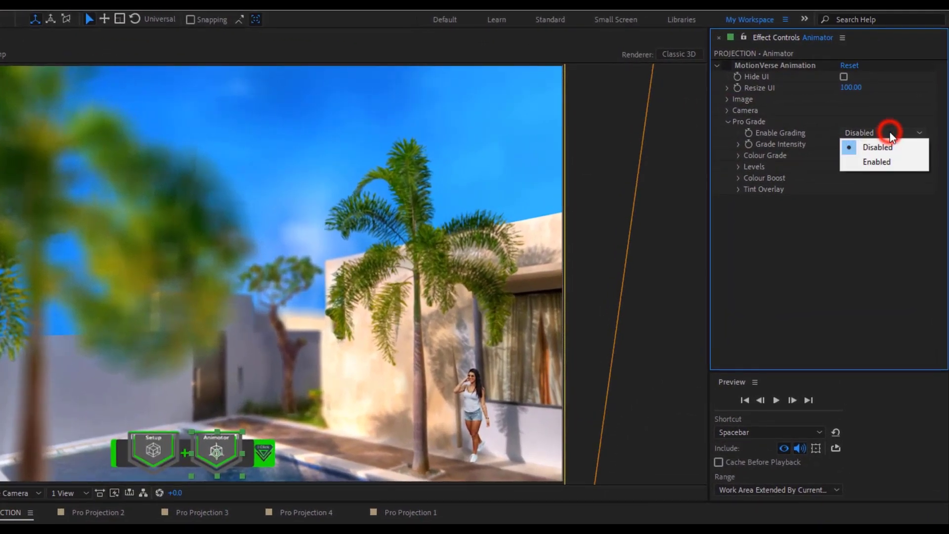
pyautogui.click(887, 163)
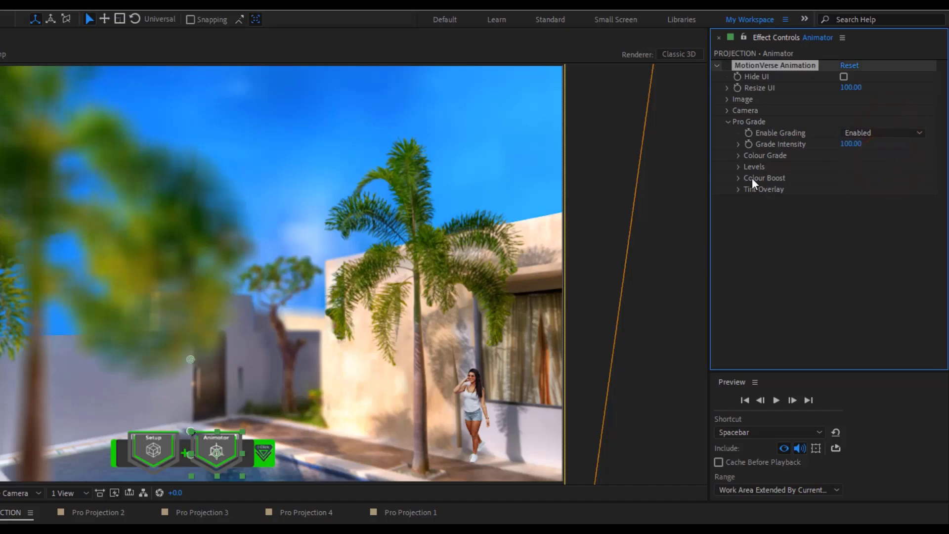
# Apply the Dynamic 1 grade preset to the PROJECTION comp's Animator
pyautogui.click(738, 156)
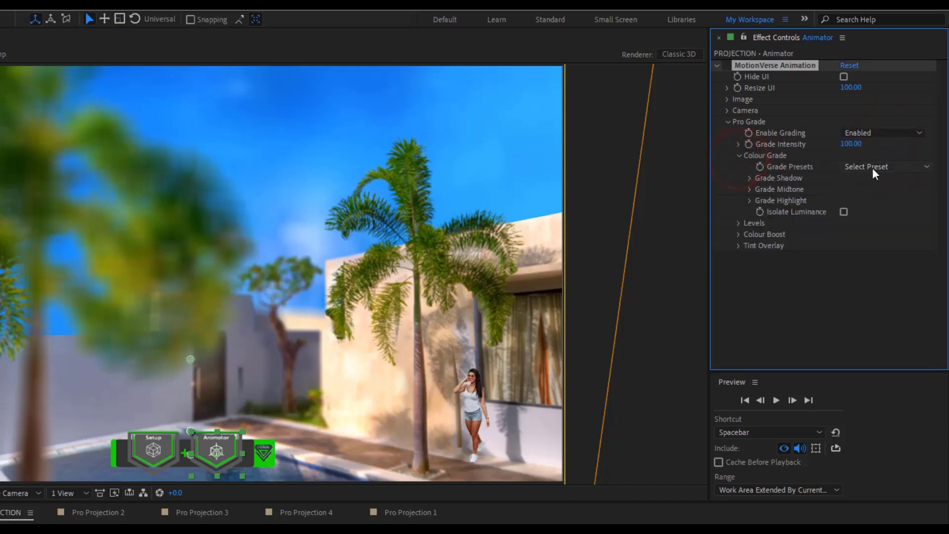
pyautogui.click(873, 168)
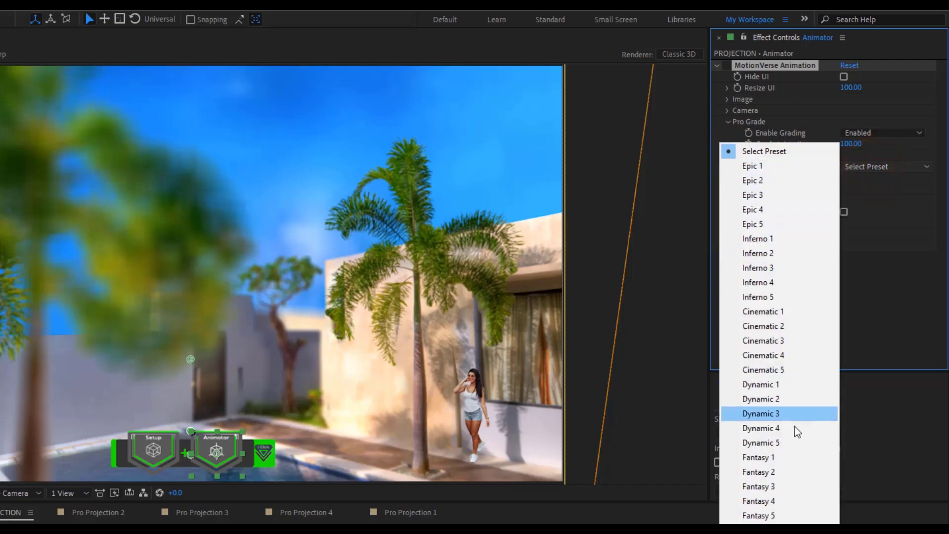
pyautogui.click(783, 387)
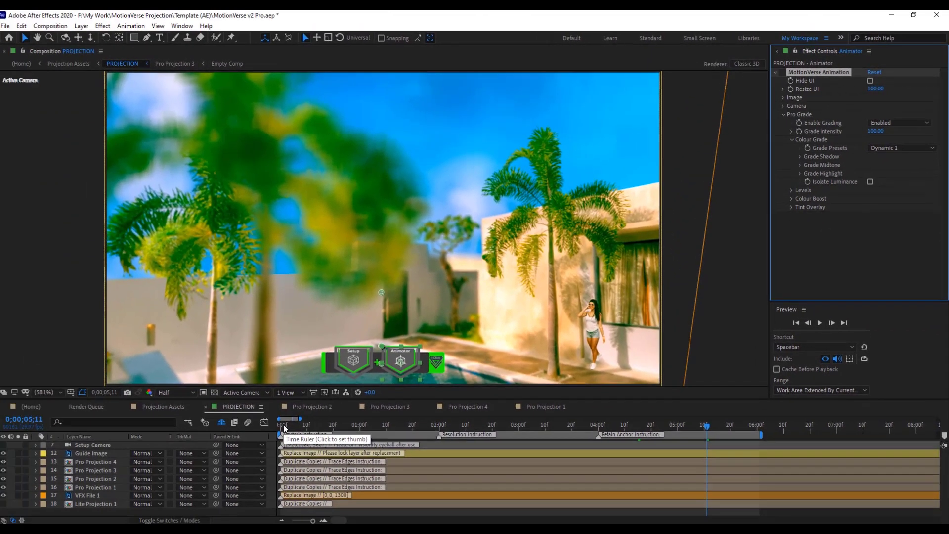
# Go to 0;00;00;00 and set Activate DoF to Disabled in the Animator's depth of field settings
pyautogui.click(283, 424)
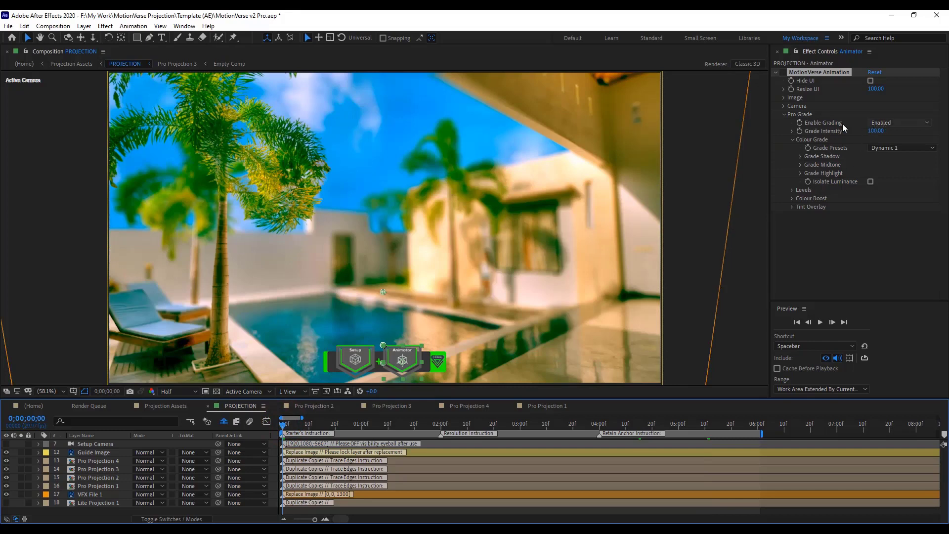
pyautogui.click(786, 115)
pyautogui.click(785, 114)
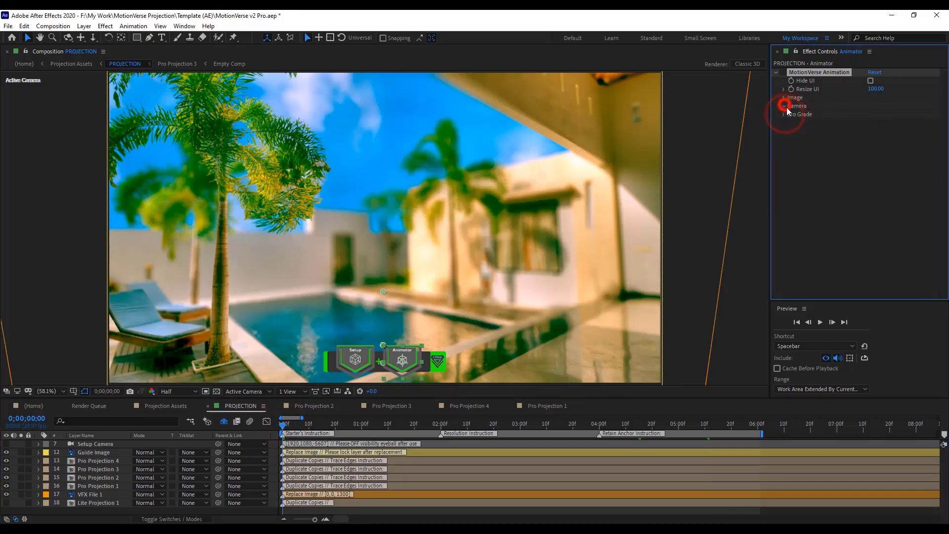
pyautogui.click(784, 106)
pyautogui.click(796, 131)
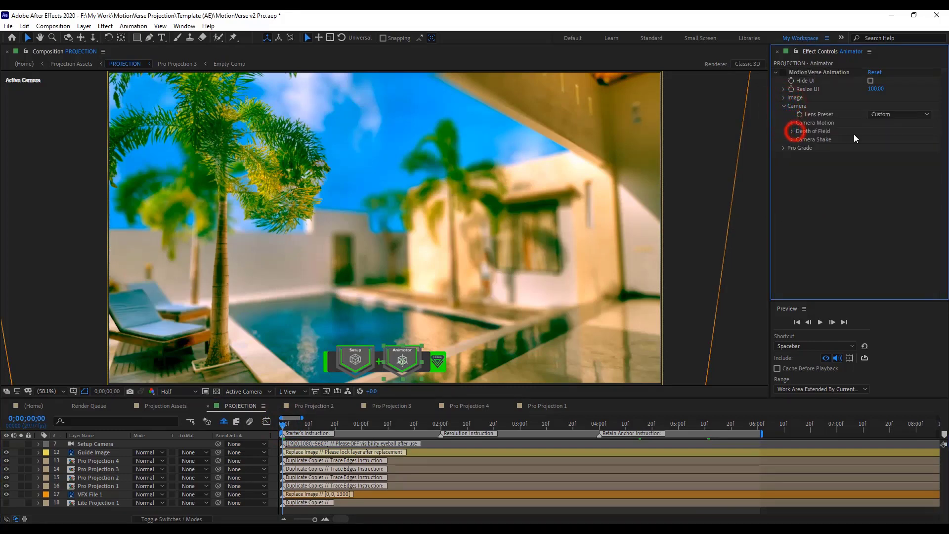
pyautogui.click(793, 132)
pyautogui.click(897, 139)
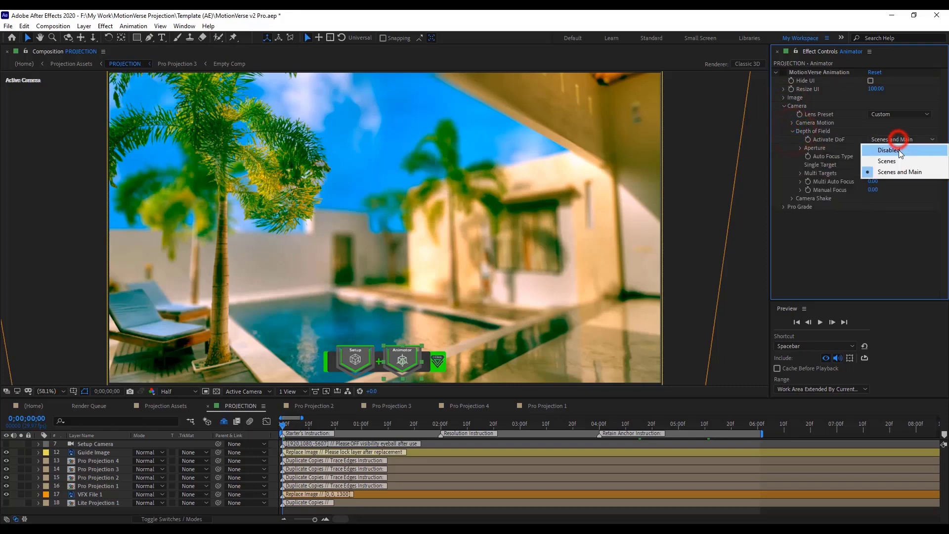
pyautogui.click(888, 149)
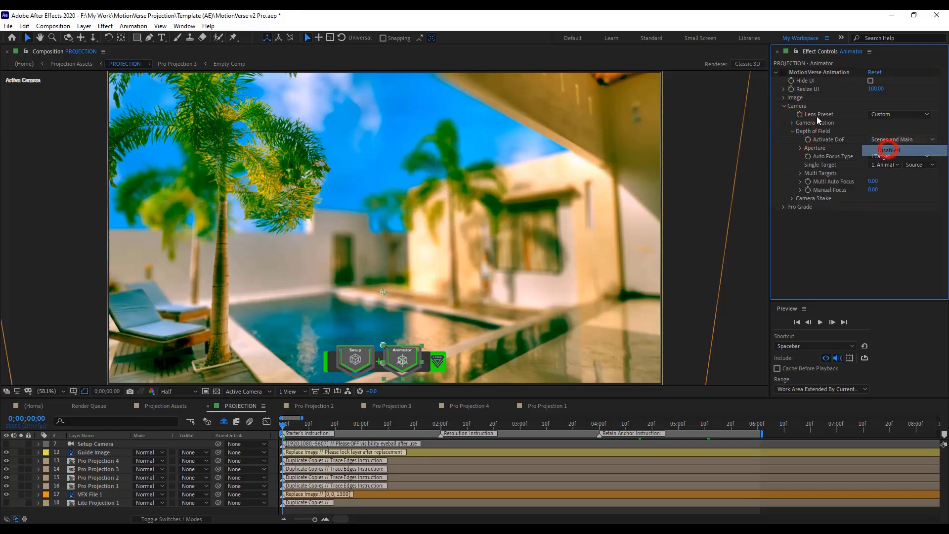
pyautogui.click(785, 108)
# Clear the Animator's grade preset to see the ungraded image, and reapply Dynamic 1
pyautogui.click(784, 115)
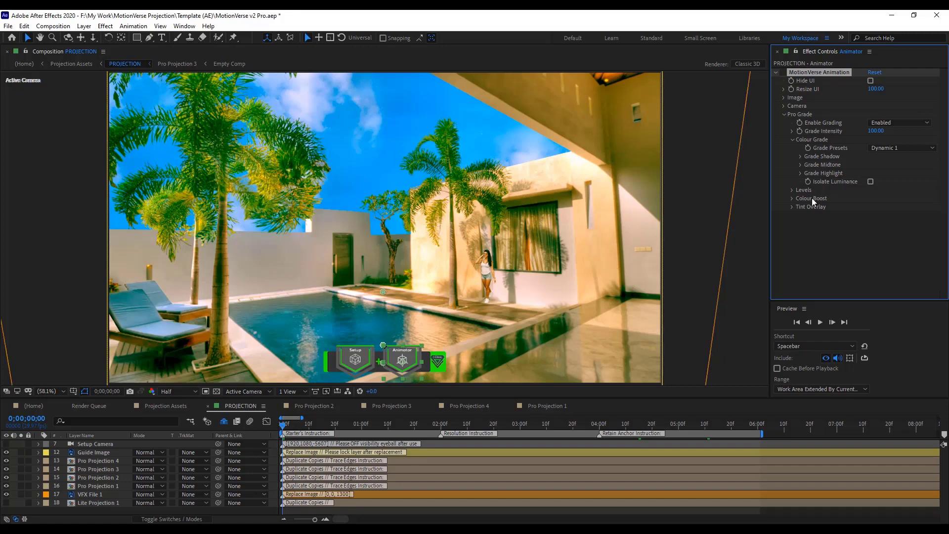
pyautogui.click(879, 148)
pyautogui.click(847, 136)
pyautogui.click(902, 148)
pyautogui.click(848, 310)
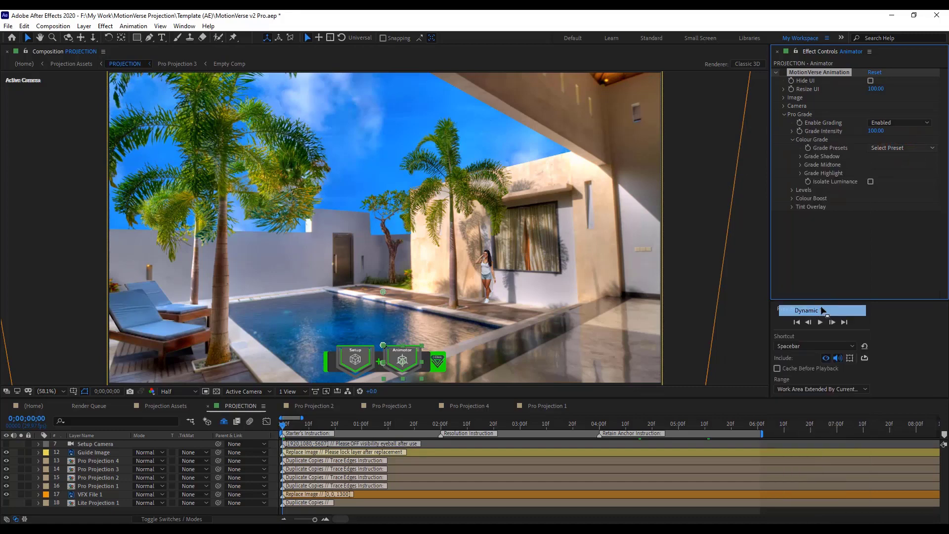